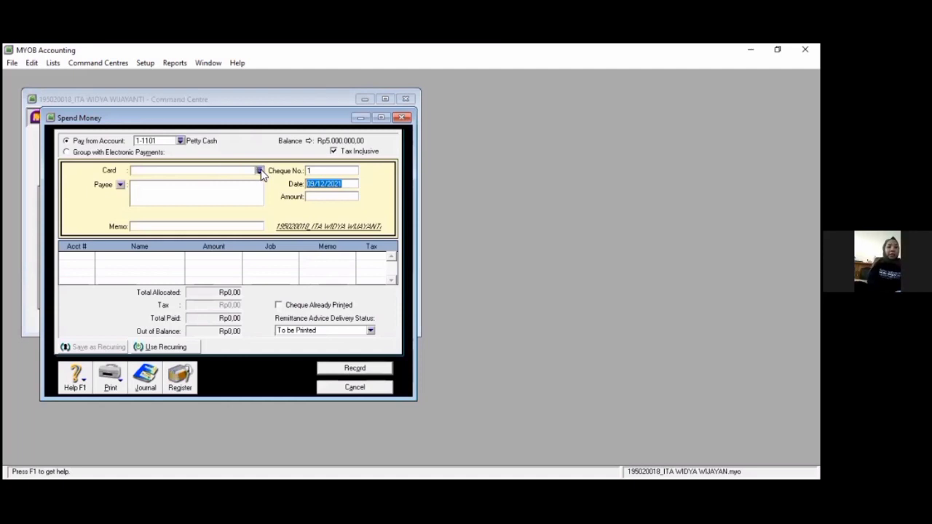
- Create a new customer card named PT POS from the payment's card list
click(260, 170)
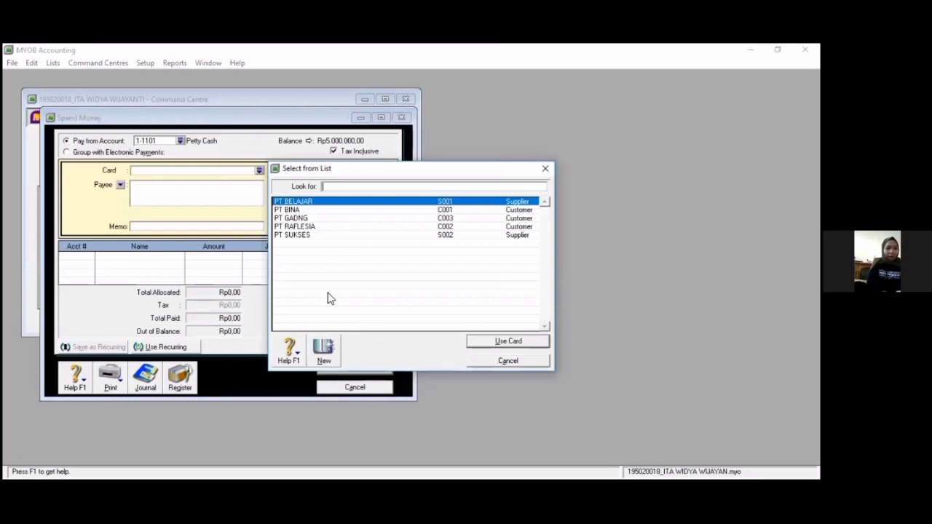
click(324, 352)
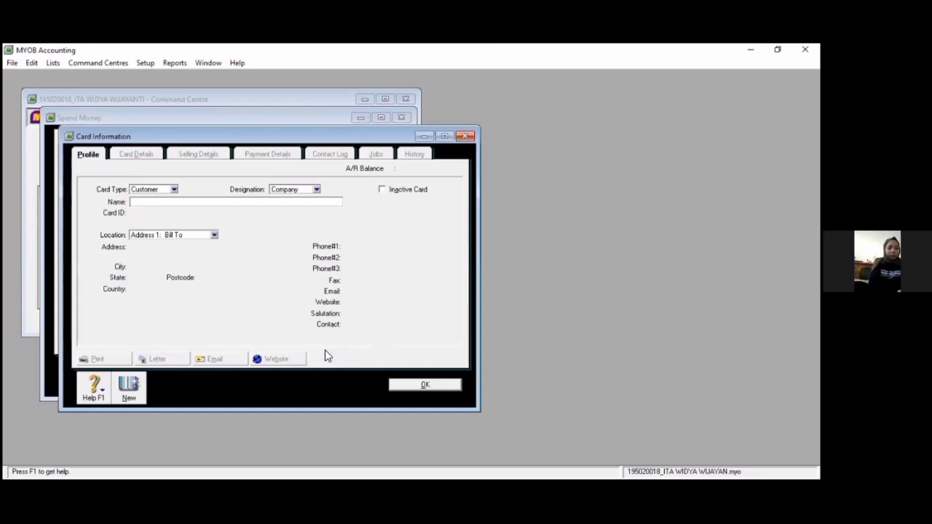
text(PT POS)
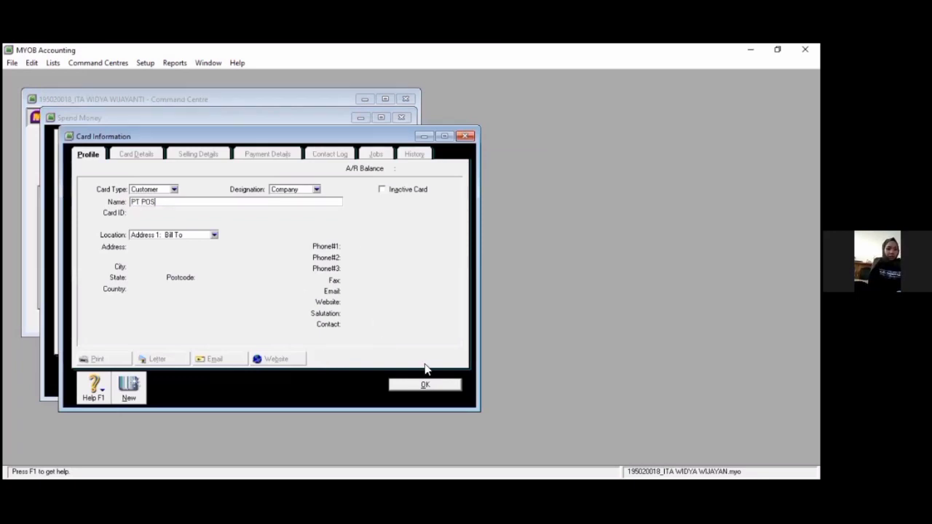
click(433, 384)
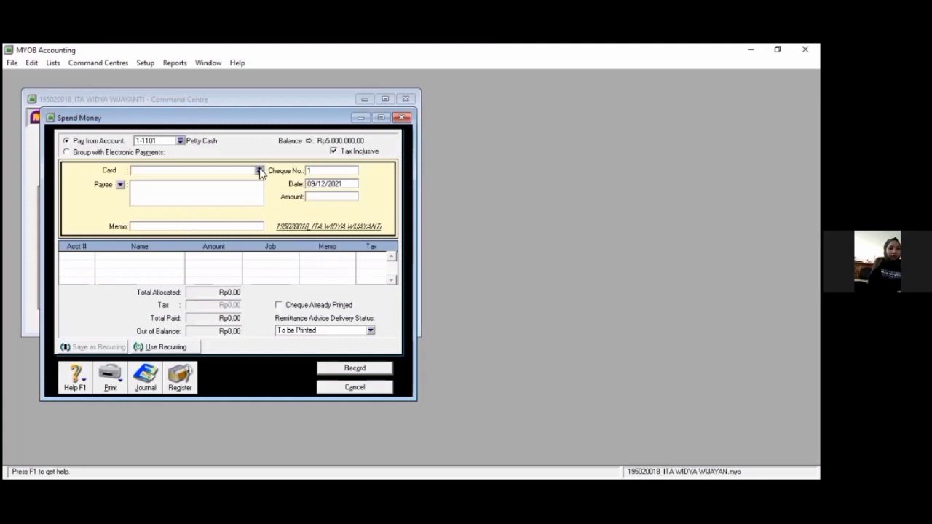
- Use the PT POS card as the payee of the petty cash payment
click(312, 226)
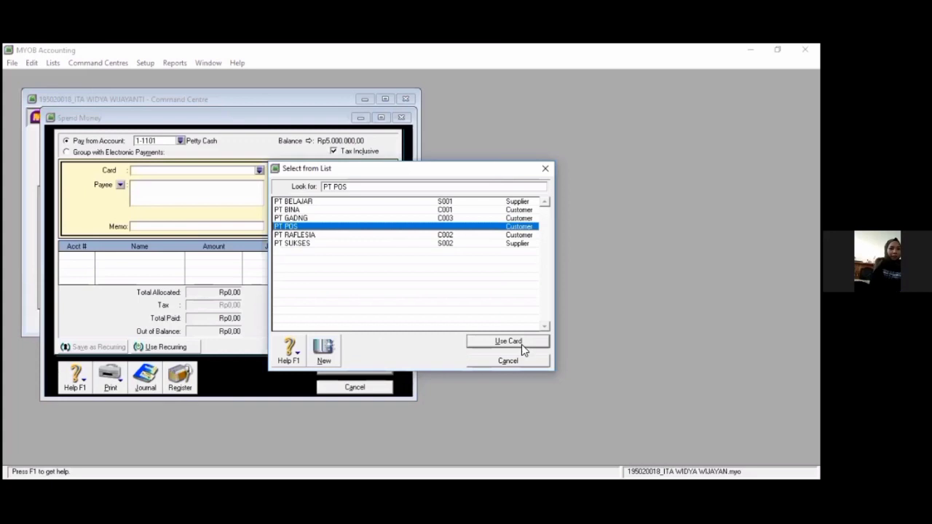
click(522, 345)
key(Tab)
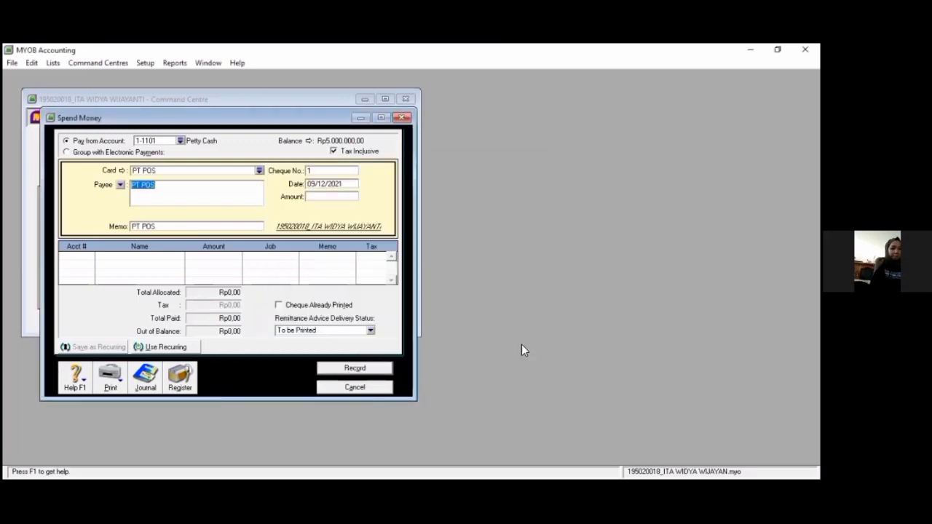
key(Tab)
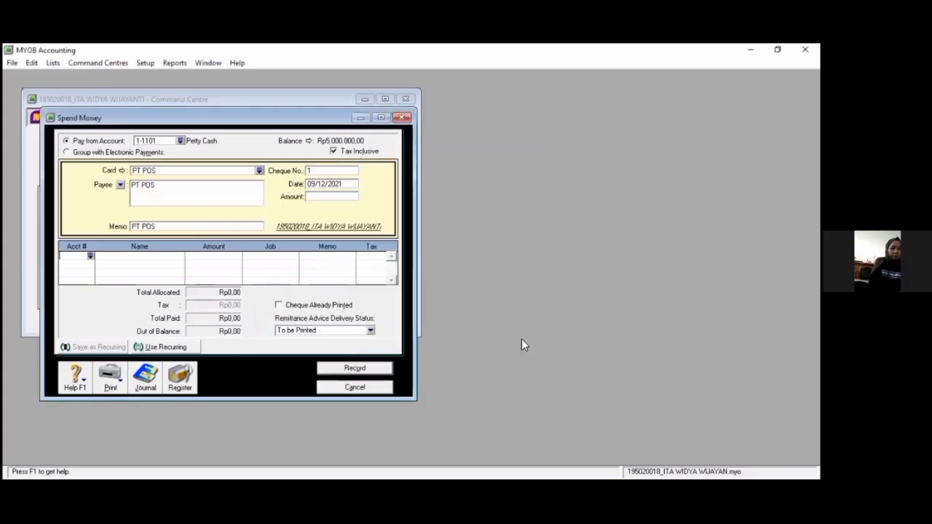
- Set the payment's cheque number to VKK.01
click(315, 171)
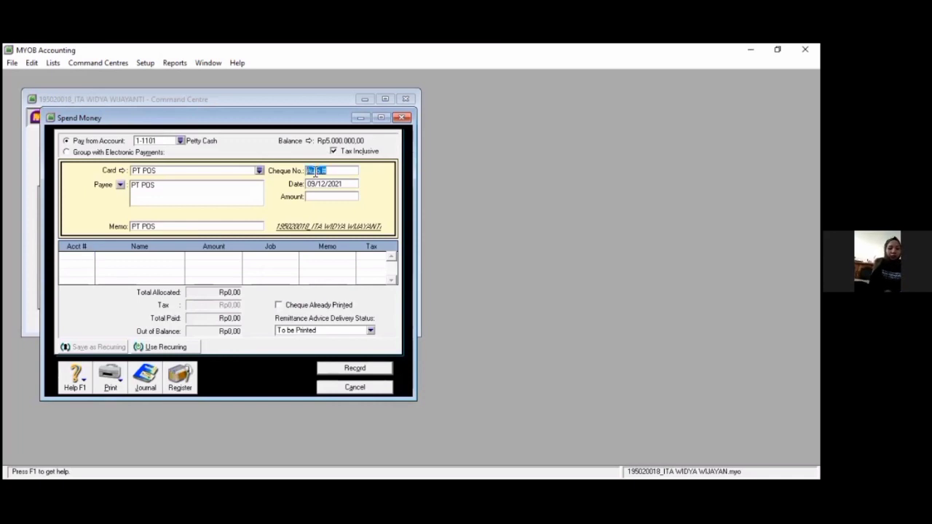
text(VKK)
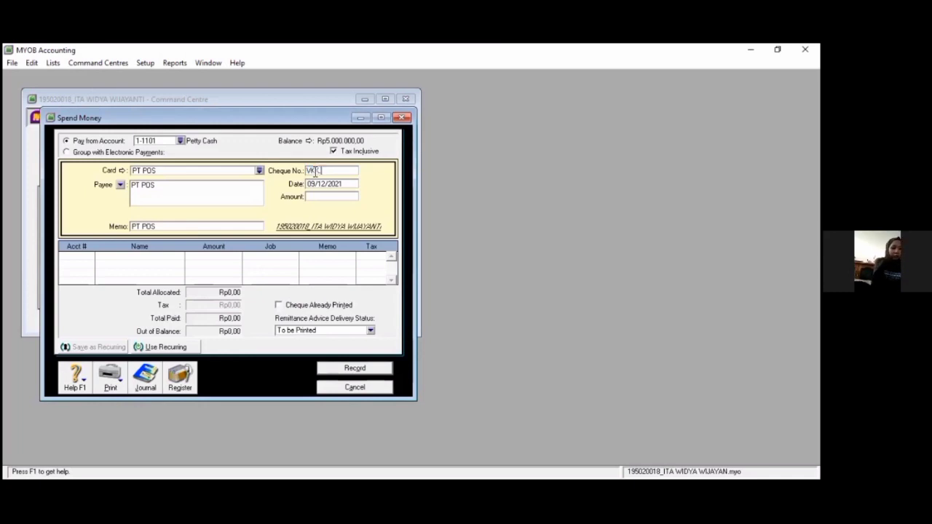
text(-01)
key(Tab)
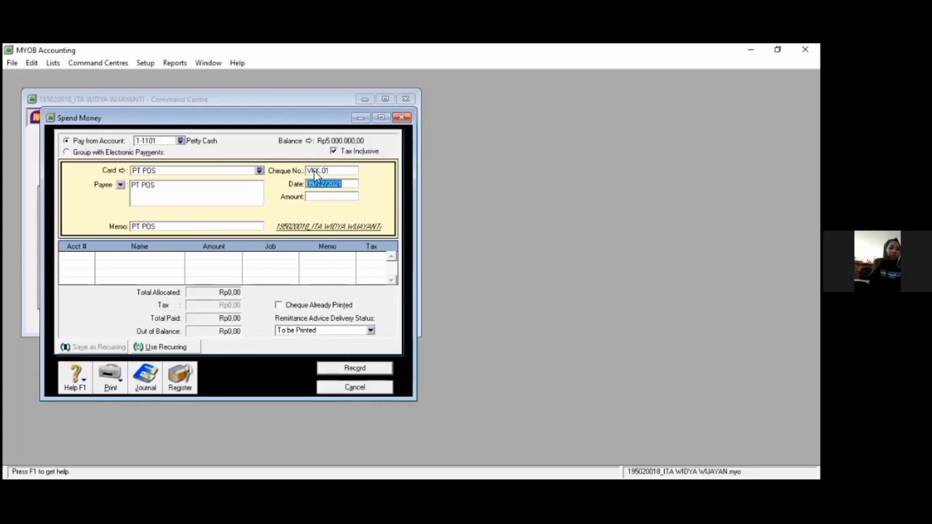
- Set the payment date to 02/06/2015 and the amount to Rp132.000,00
text(01)
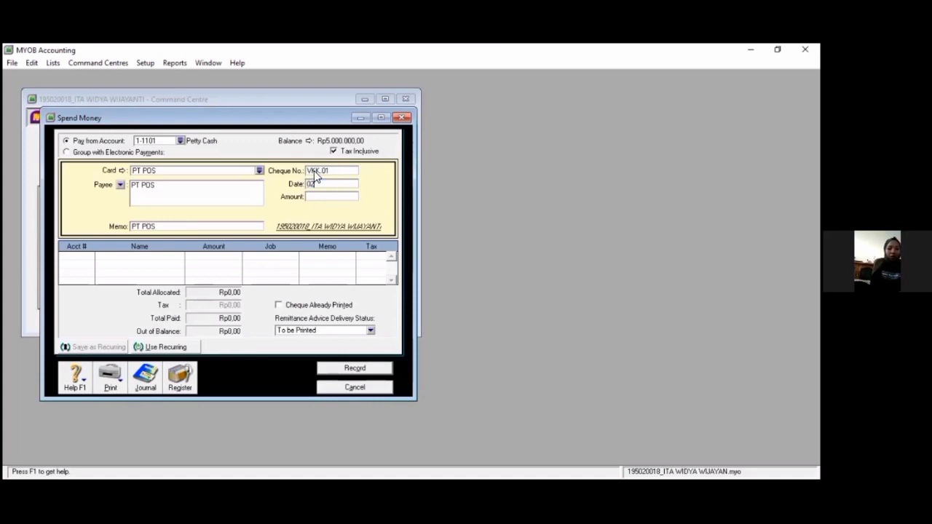
key(Tab)
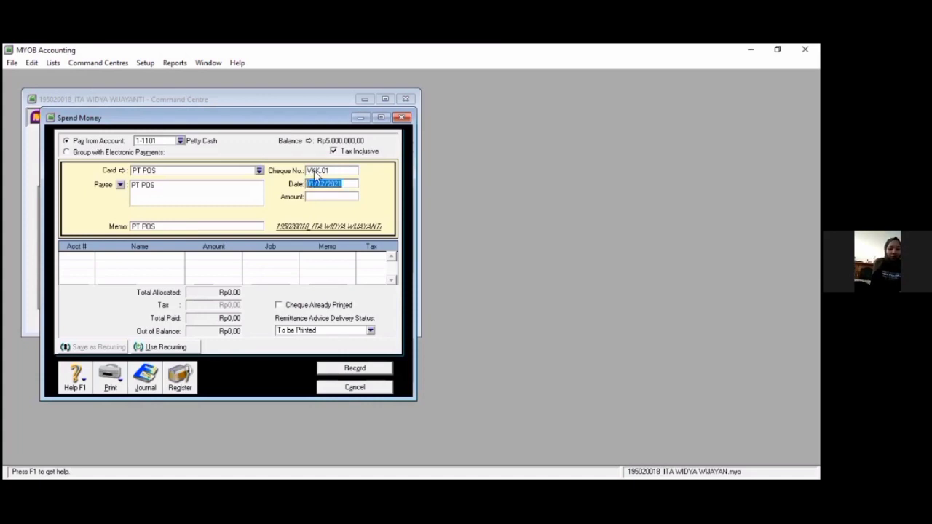
text(20)
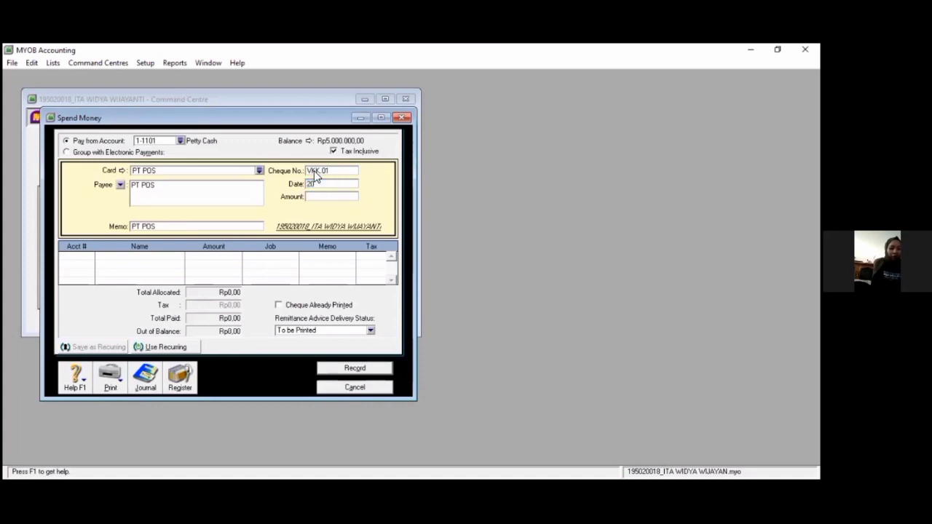
text(15)
text(0)
text(2)
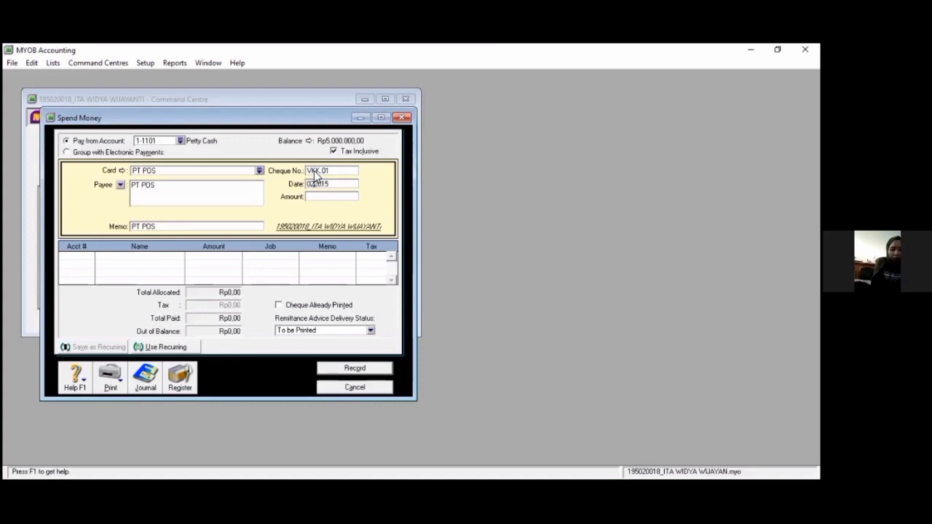
text(/06/)
key(Tab)
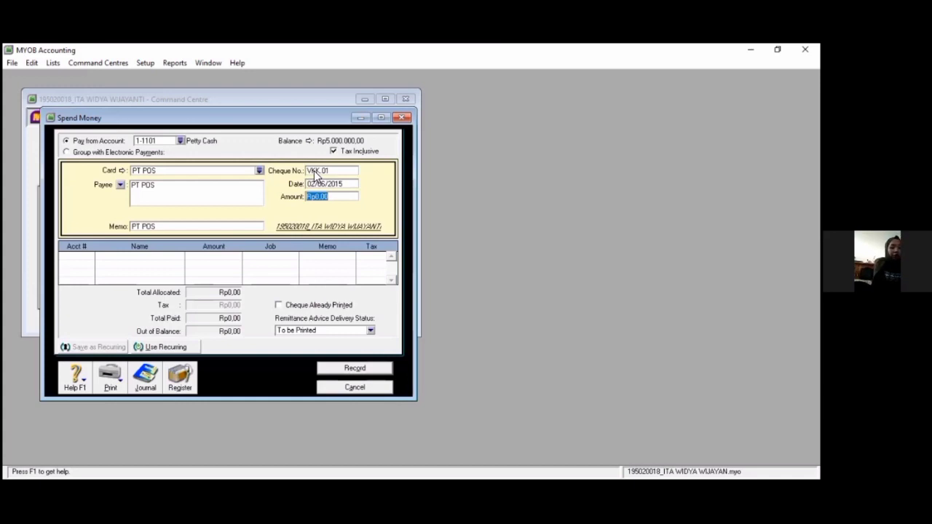
text(132000)
key(Tab)
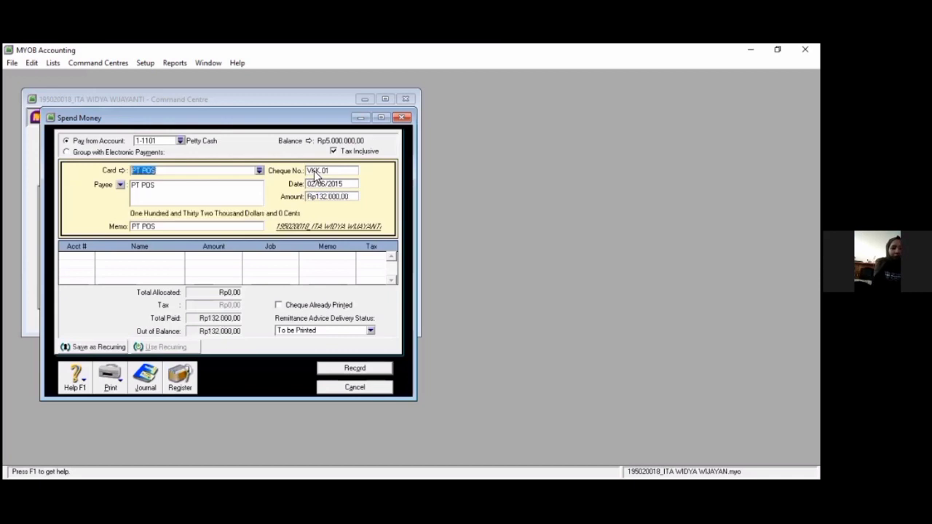
- Extend the payment's memo to read "PT POS : Pembelian Materai dan Perangko"
key(Tab)
key(Tab)
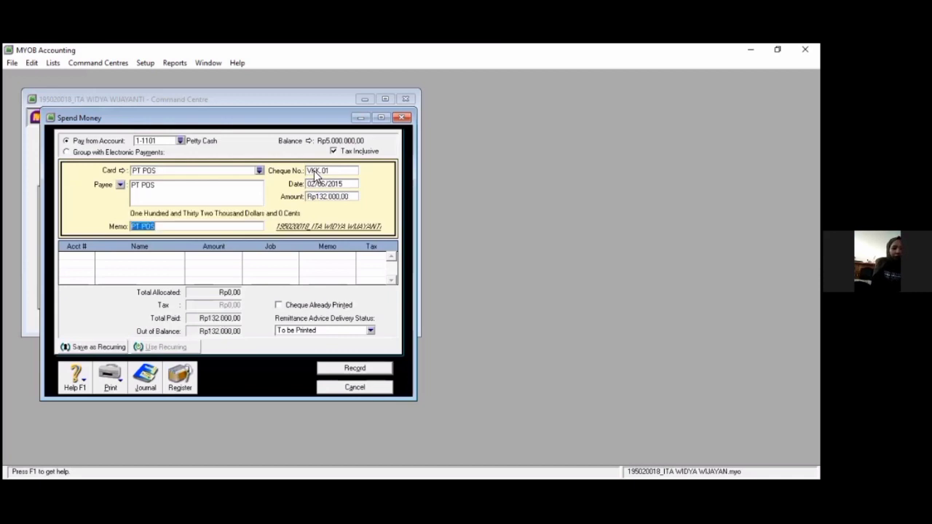
key(Tab)
click(171, 229)
click(170, 229)
text(:)
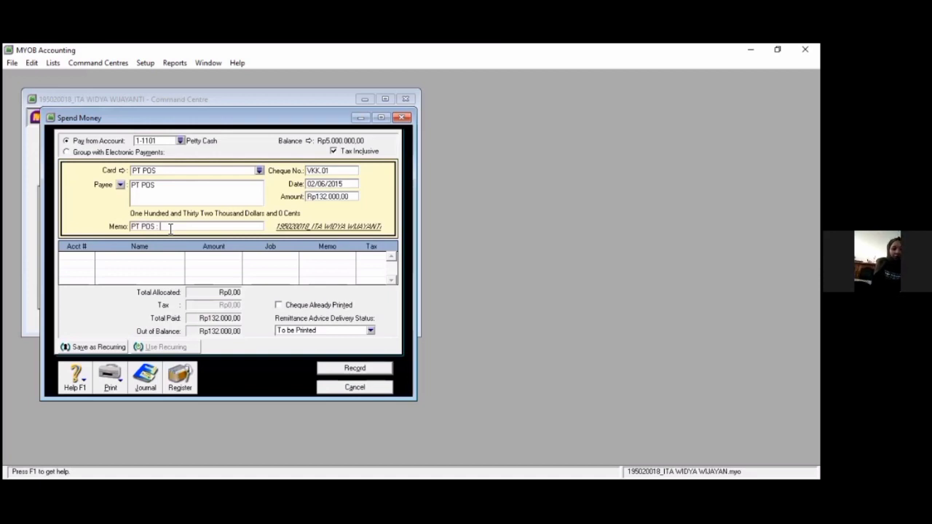
text( Pembelian Materai)
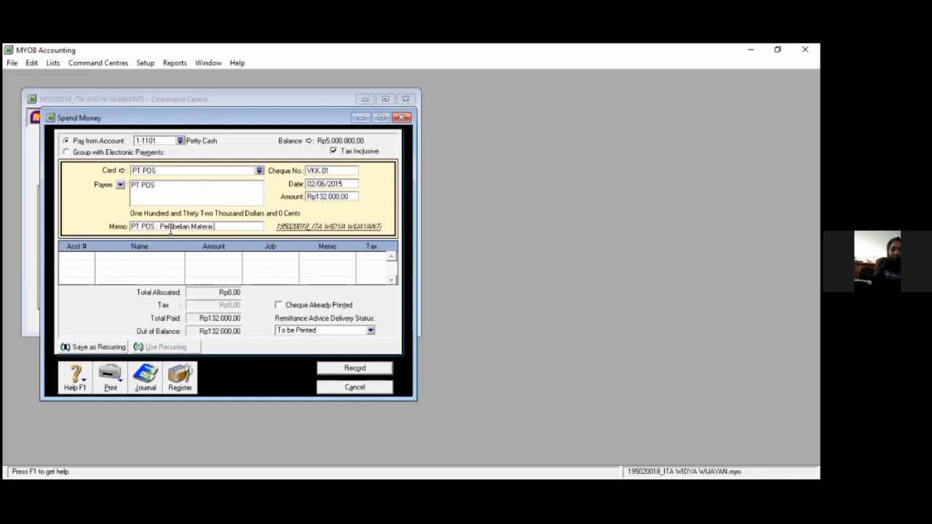
text( dan Perang)
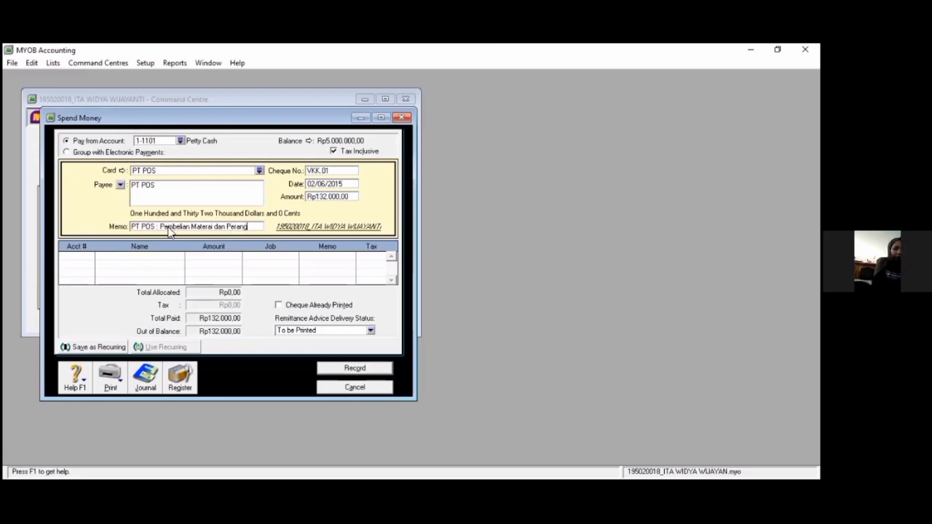
text(ko)
- Allocate the full payment to expense account 6-1006 FC & Pos Material Exp
key(Tab)
text(6)
key(Return)
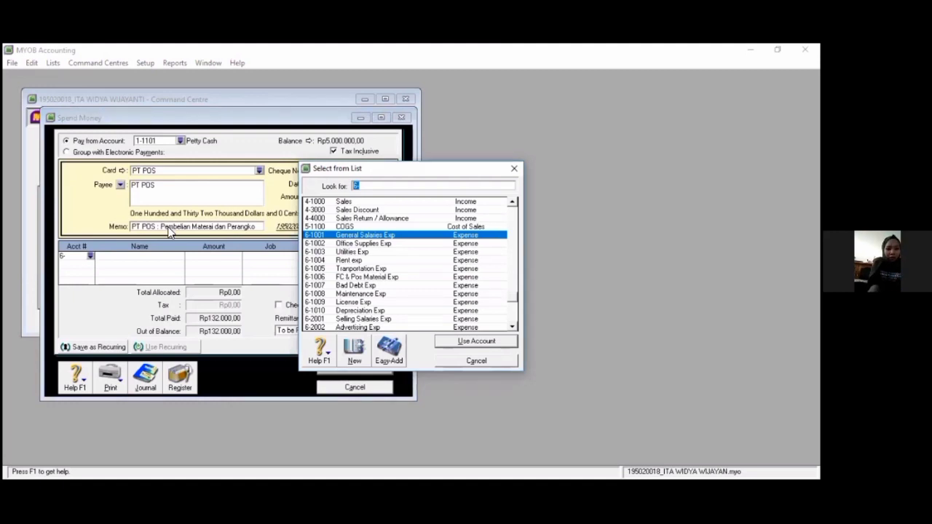
scroll(169, 230, down, 3)
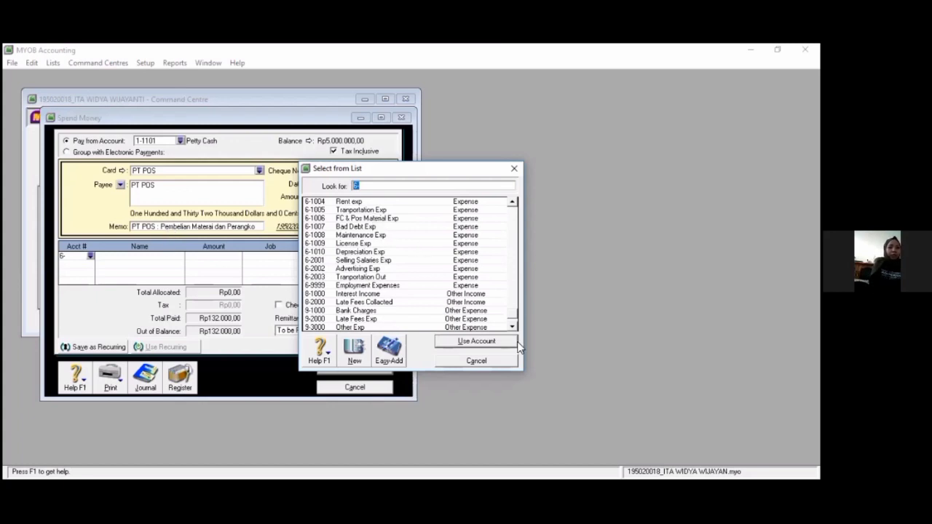
text(6-1006)
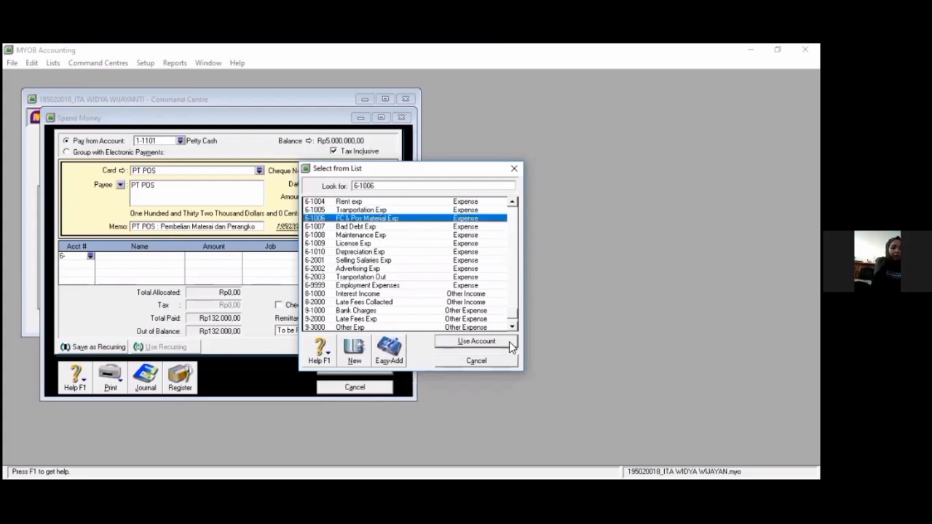
click(509, 342)
key(Tab)
key(Tab)
key(Tab)
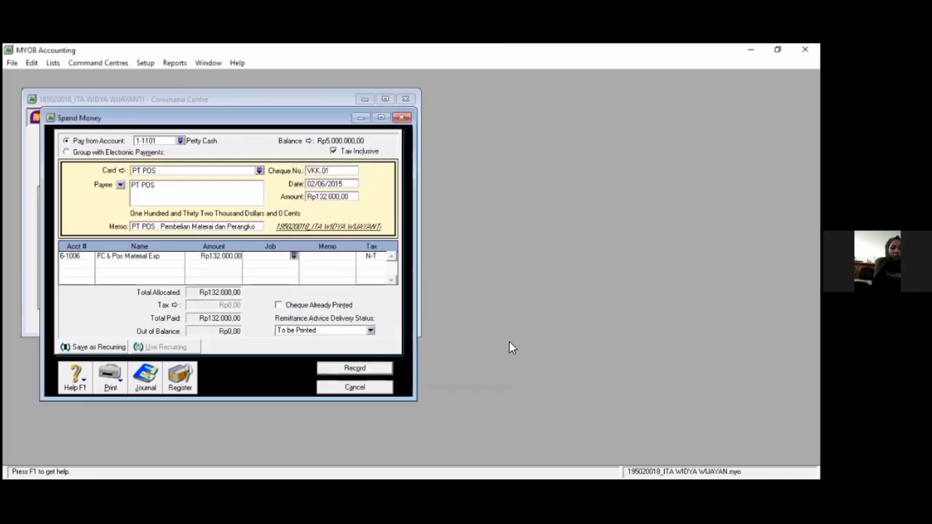
key(Tab)
text(6)
key(Tab)
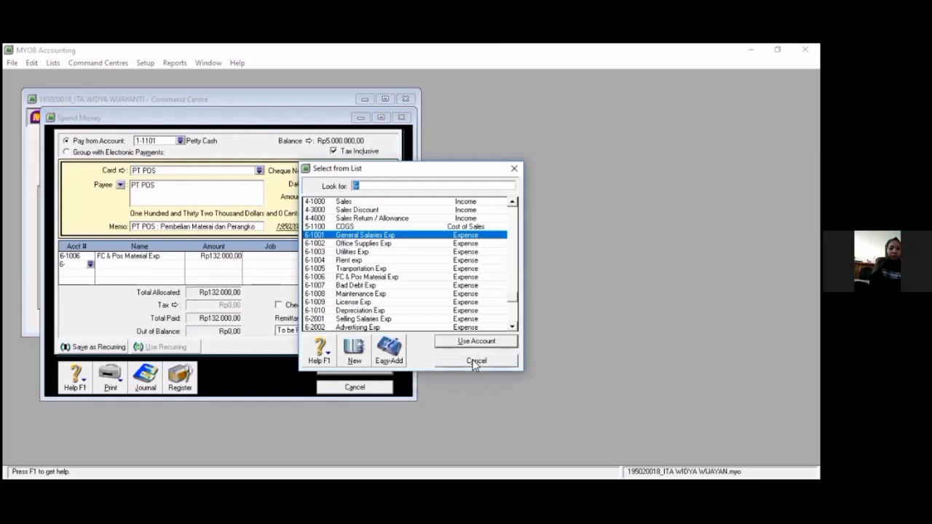
key(Escape)
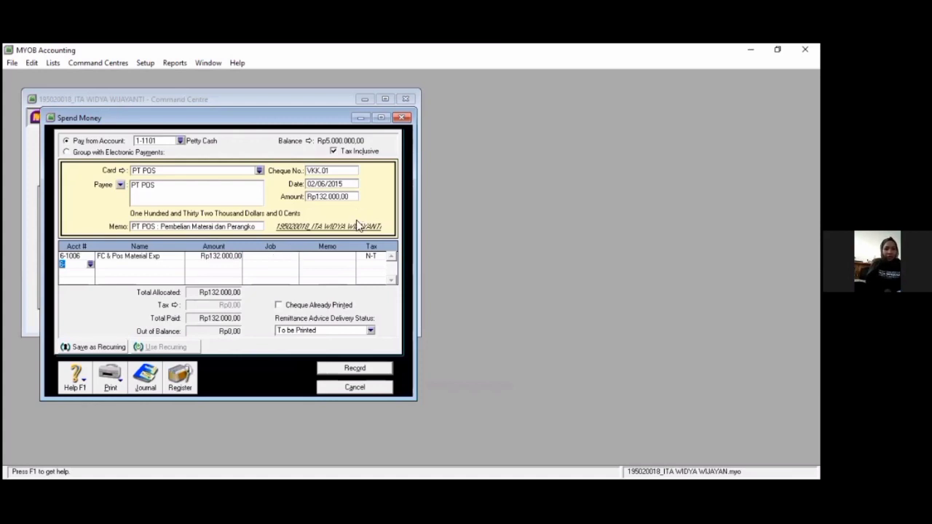
- Review the journal recap of the PT POS payment and record the transaction without a second account line
key(ctrl+r)
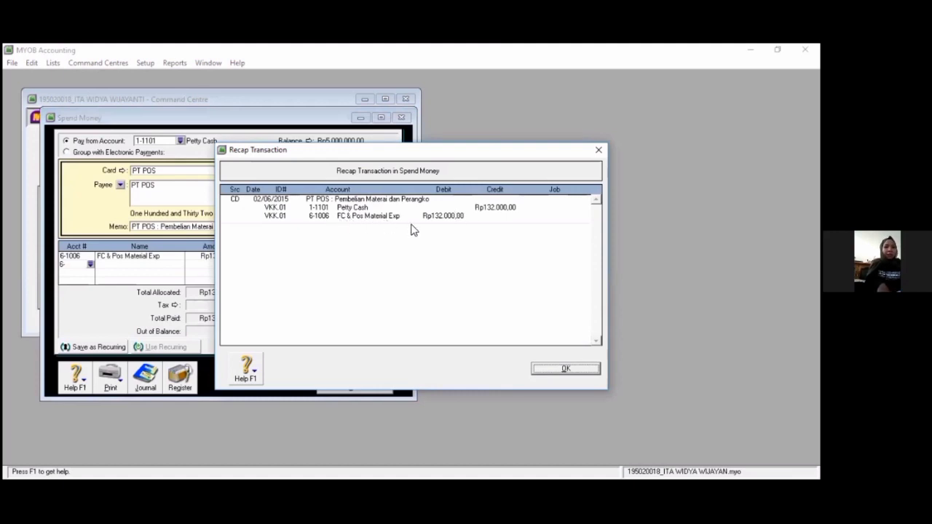
click(540, 370)
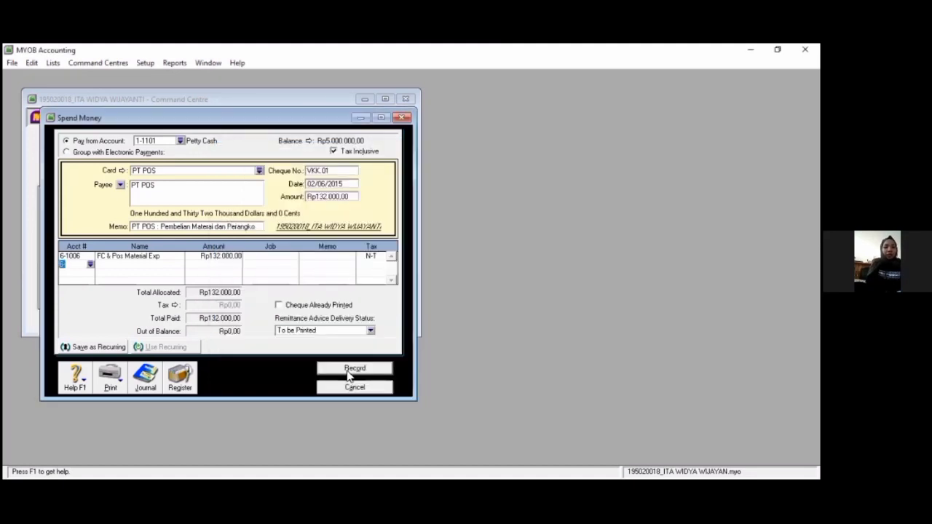
key(Return)
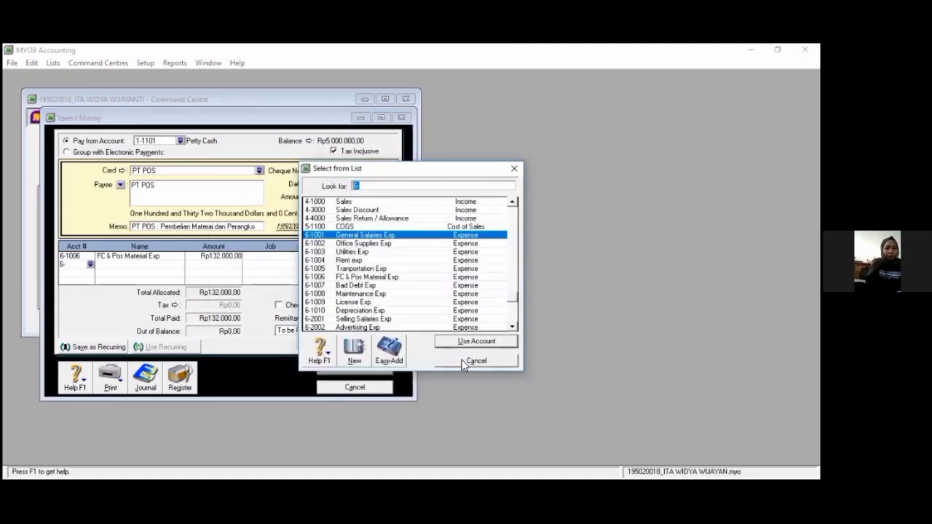
click(442, 355)
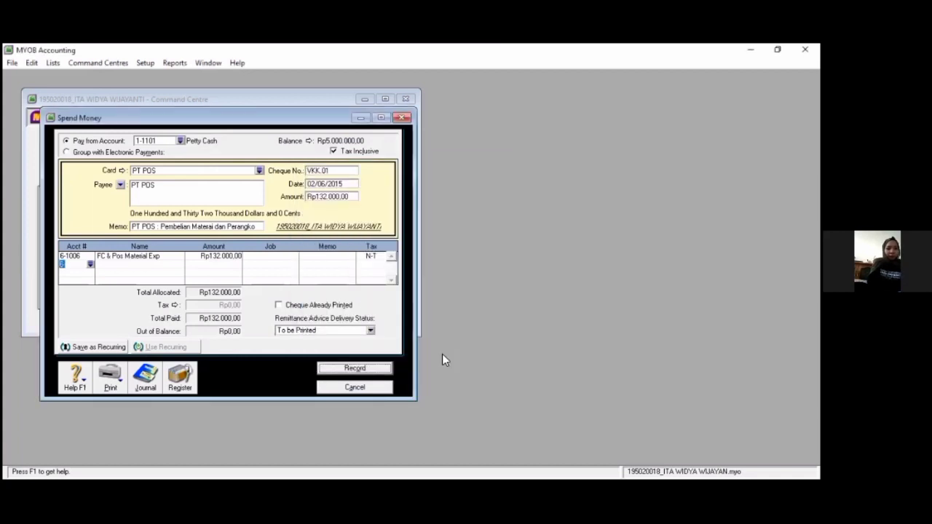
click(382, 257)
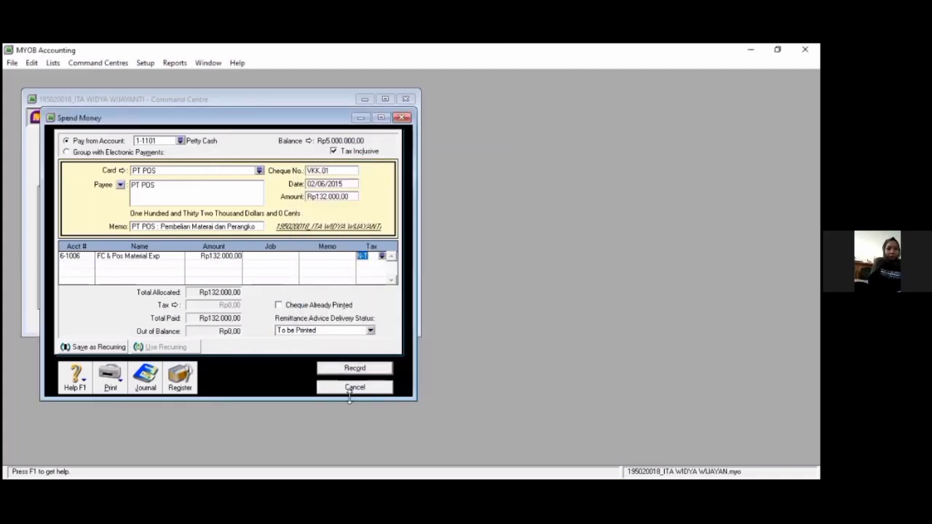
click(352, 372)
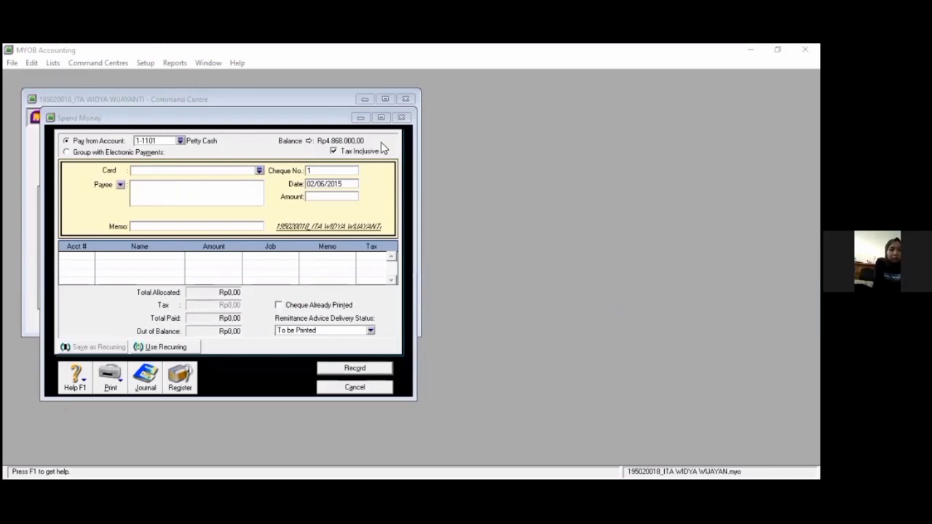
- Enter VKK.02 as the cheque number of the new petty cash payment
click(323, 172)
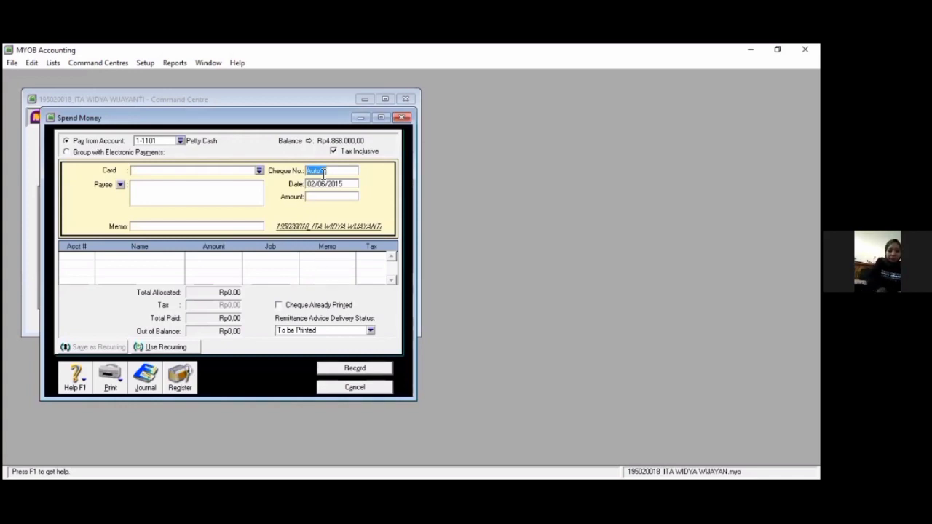
text(V)
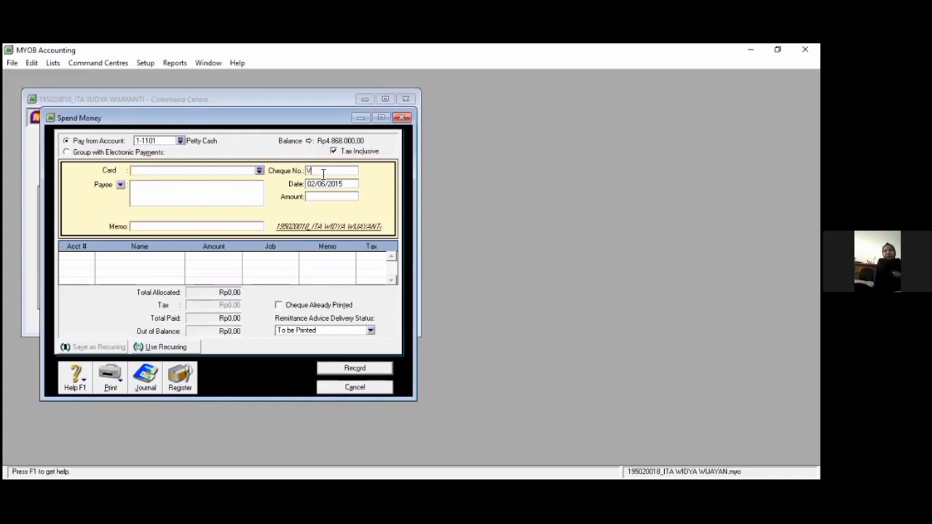
text(KK)
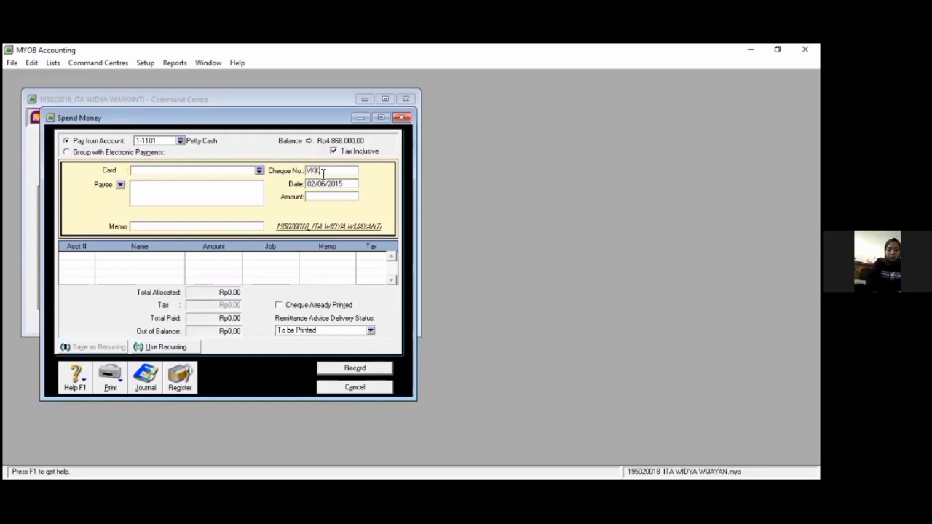
text(.02)
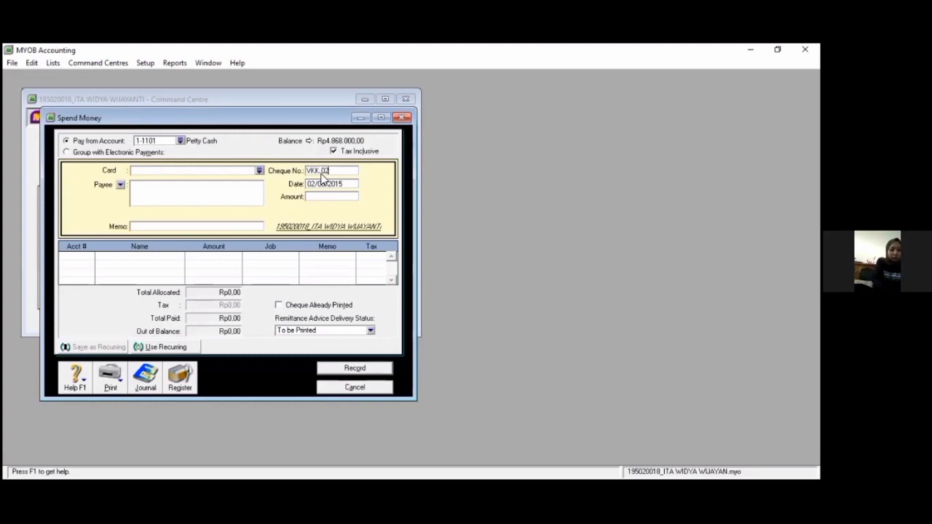
key(Tab)
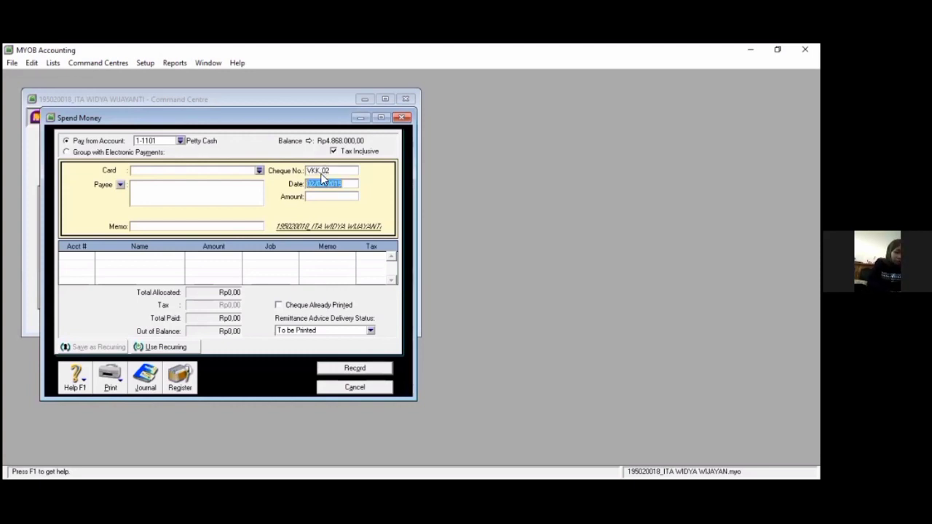
- Set the payment date to 03/06/2015 and the amount to Rp240.000,00
text(03)
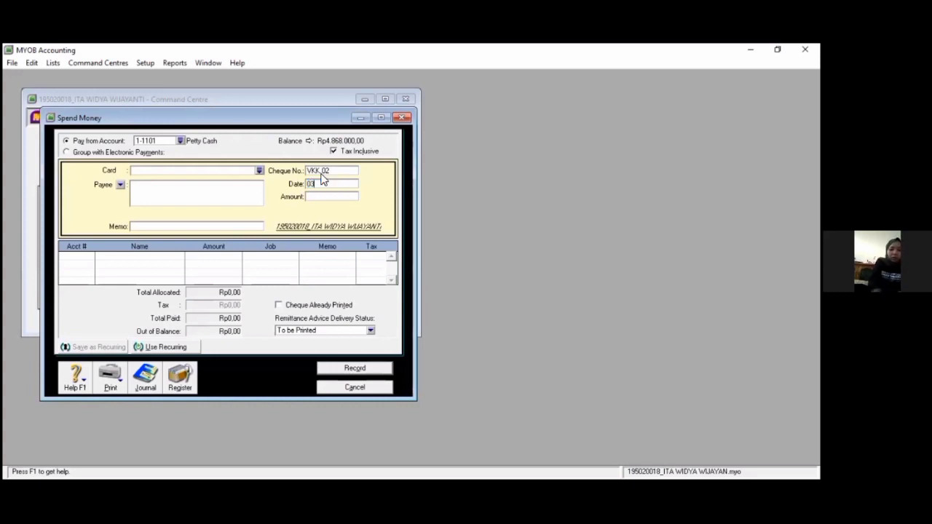
text(/06/2015)
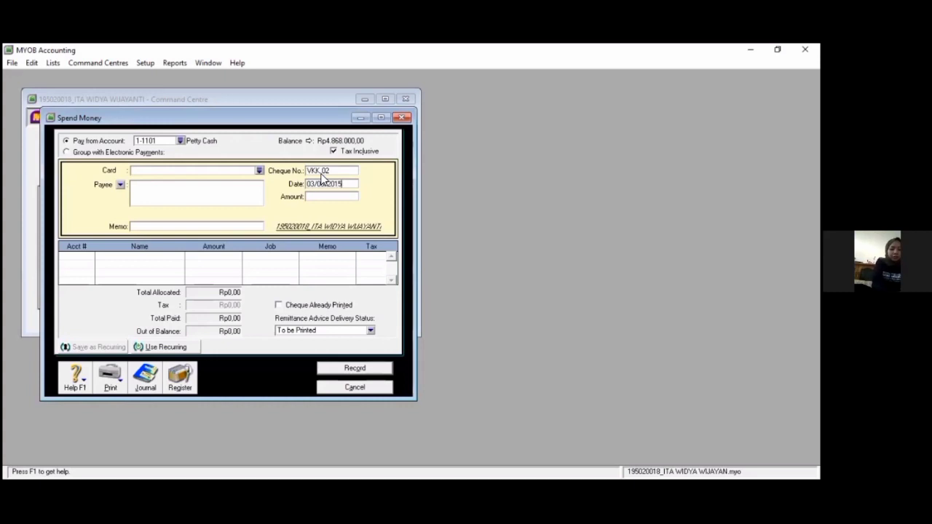
key(Tab)
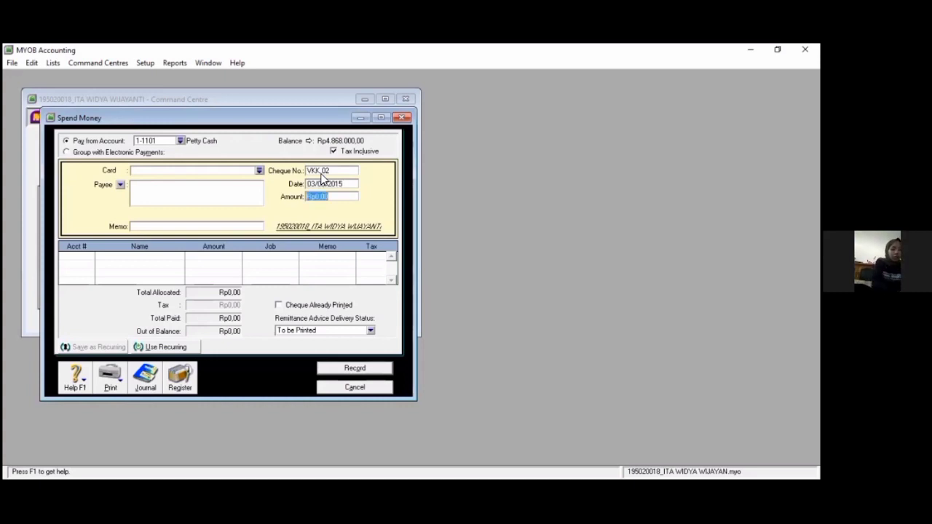
text(240.000)
key(Tab)
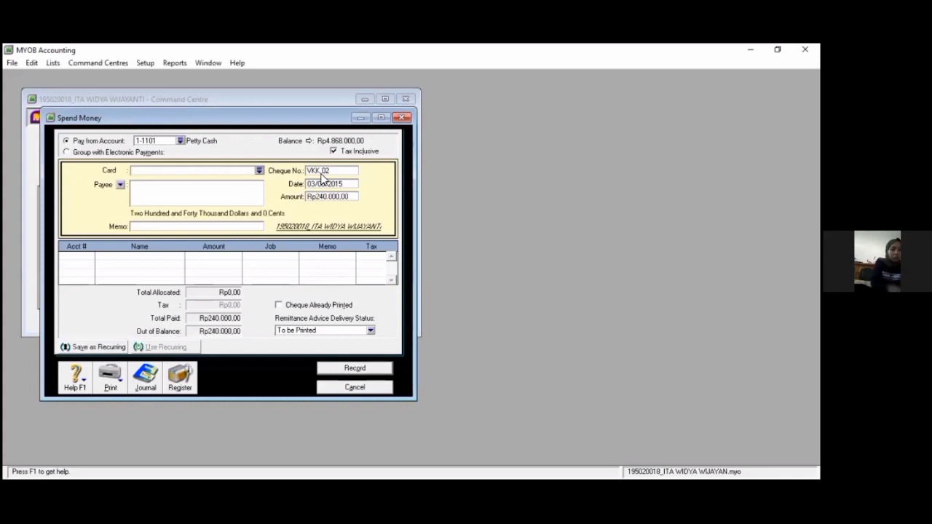
- Create a customer card named "PT Kereta Api" and assign it to the payment
click(260, 170)
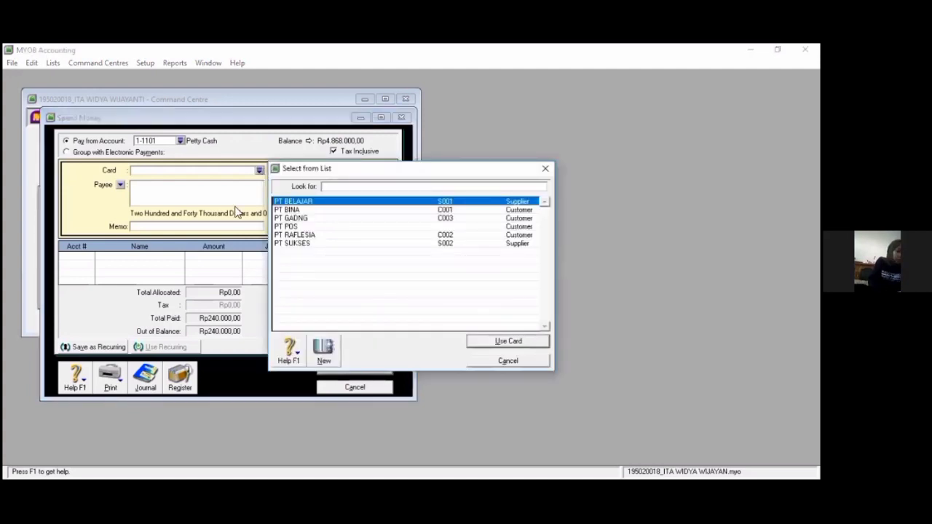
click(337, 354)
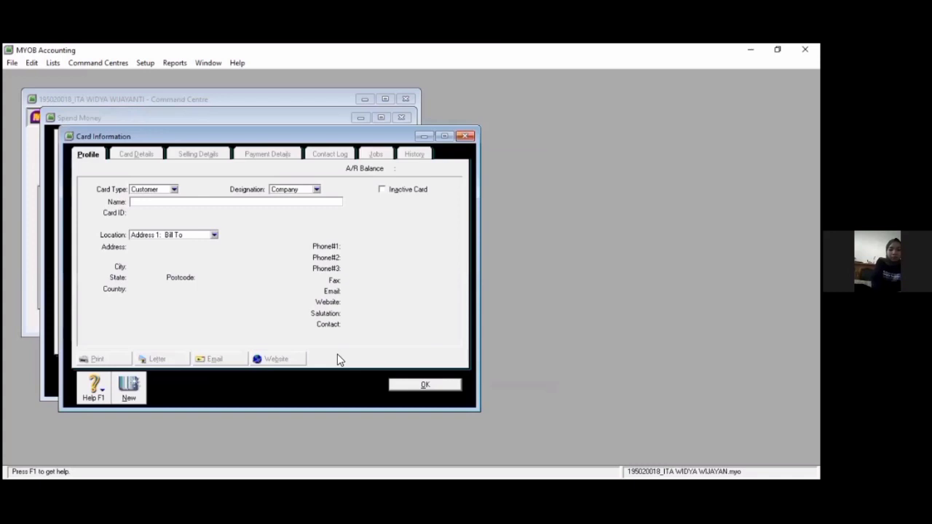
text(PT Kereta Ap)
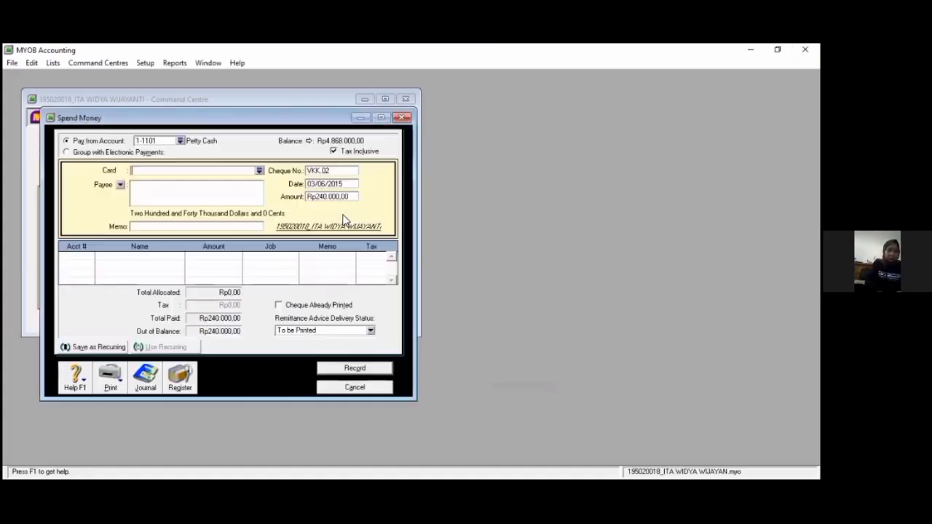
click(258, 171)
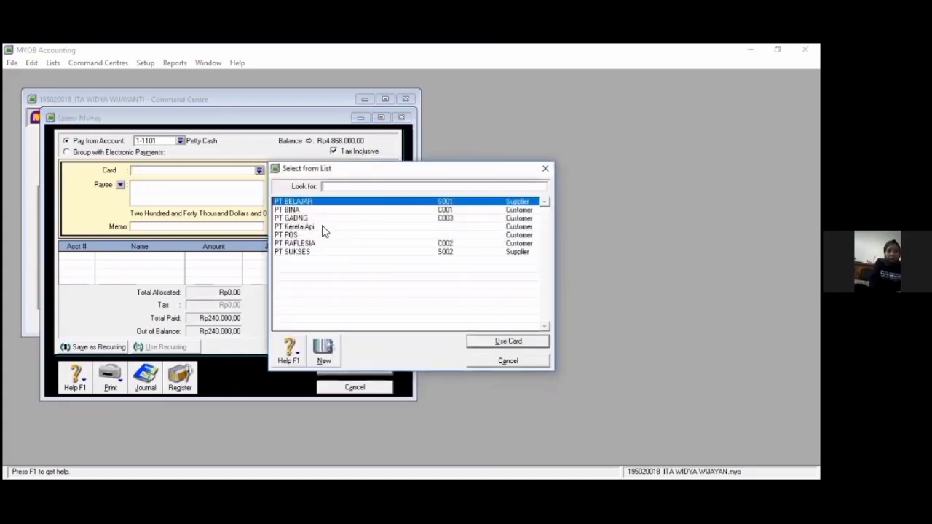
click(322, 227)
click(470, 341)
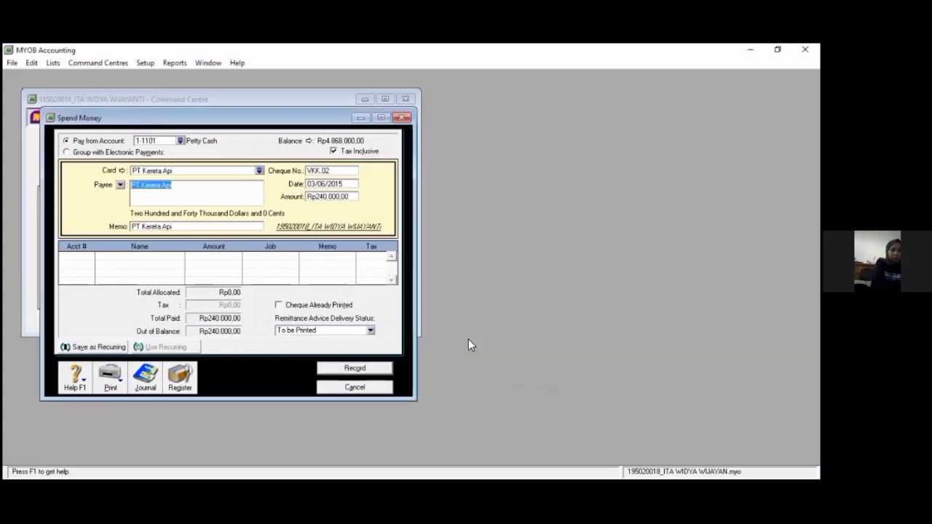
- Extend the payment's memo to read "PT Kereta Api : Pembayaran Transport ke JKT"
key(Tab)
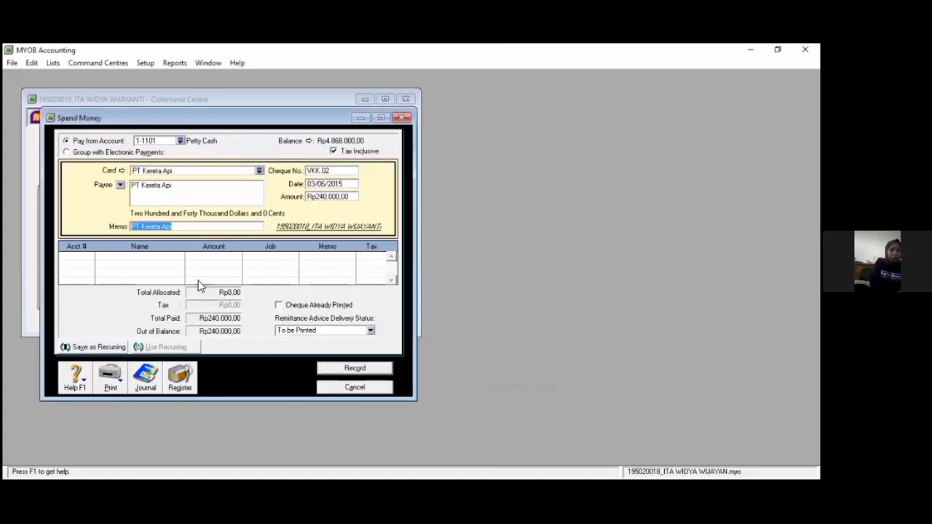
click(200, 228)
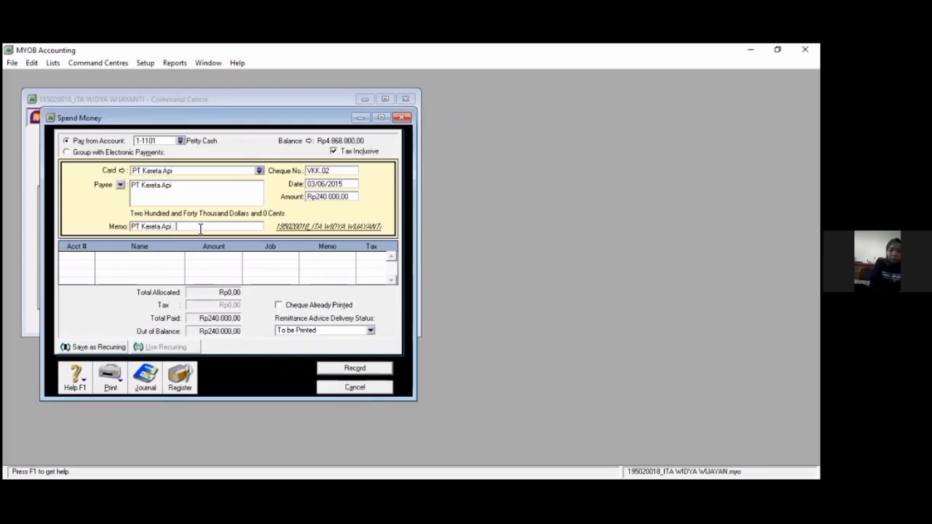
text(Pembayaran Transport ke)
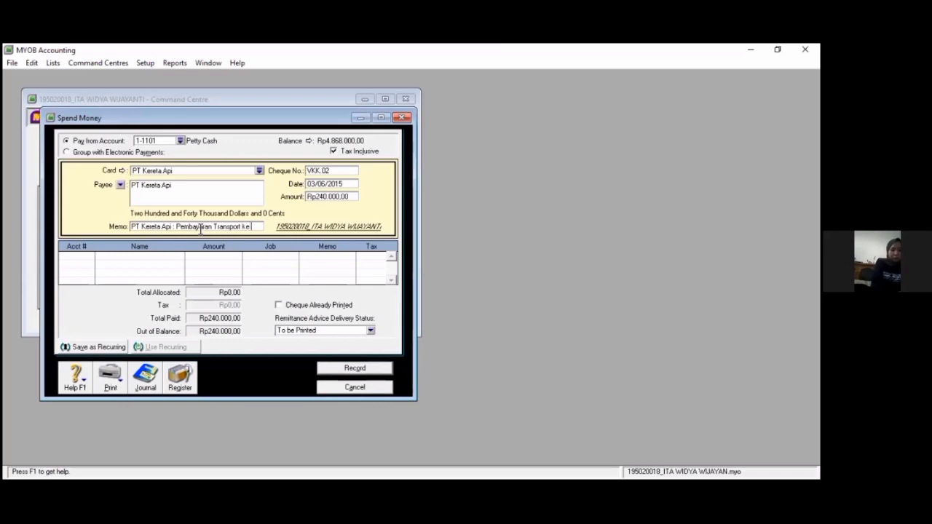
text( JKT)
key(Tab)
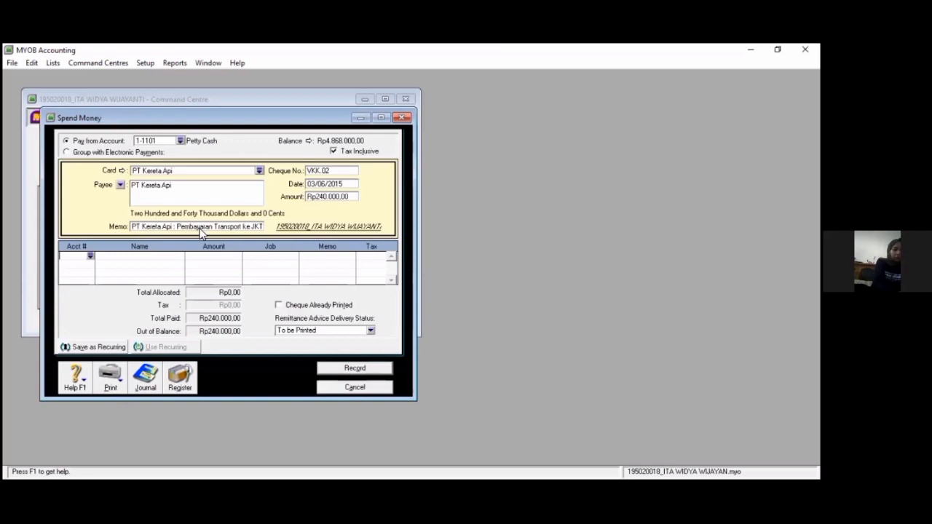
- Allocate the full payment to expense account 6-1005 Tranportation Exp
text(6-)
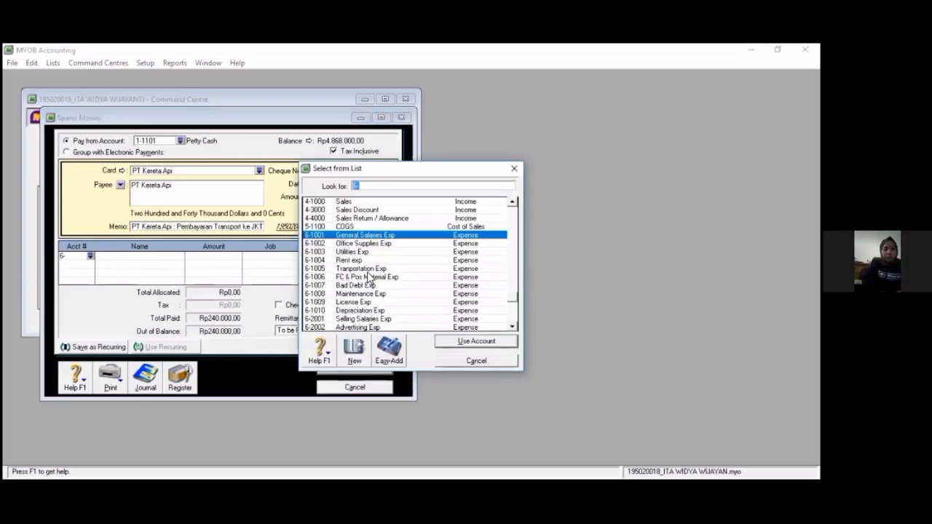
text(6-1005)
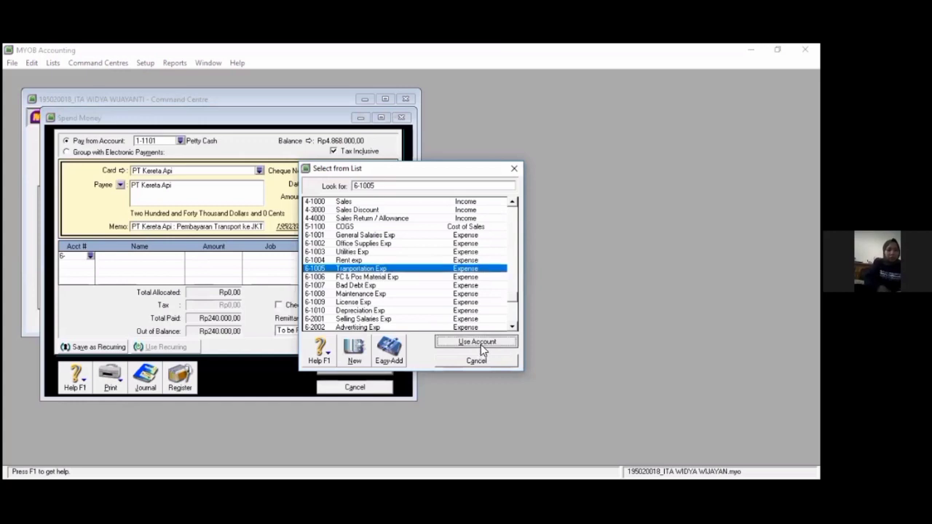
click(480, 345)
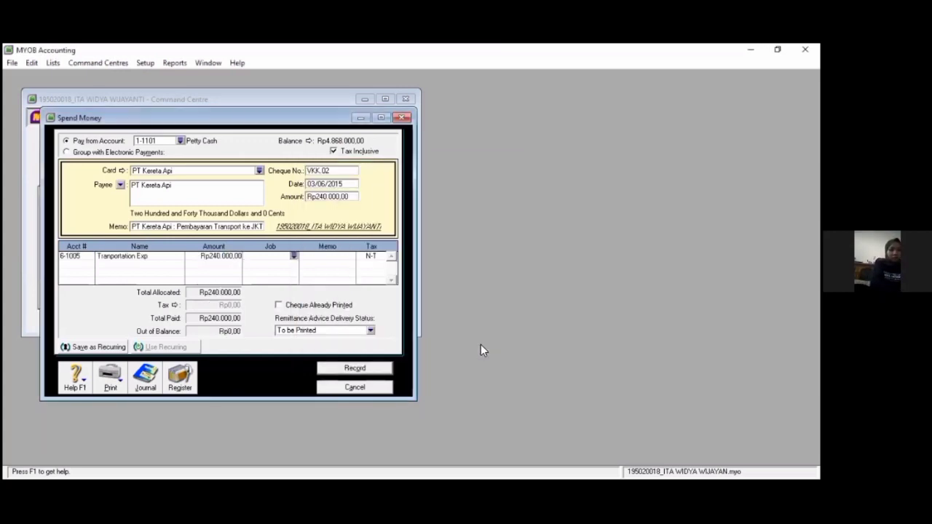
key(Tab)
key(Tab)
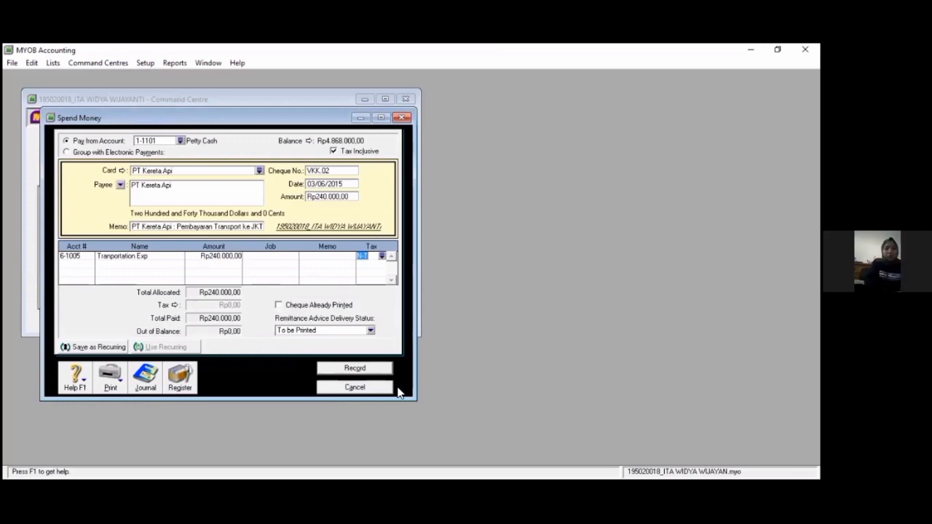
- Review the journal recap of the PT Kereta Api payment, record the transaction and close Spend Money
key(ctrl+r)
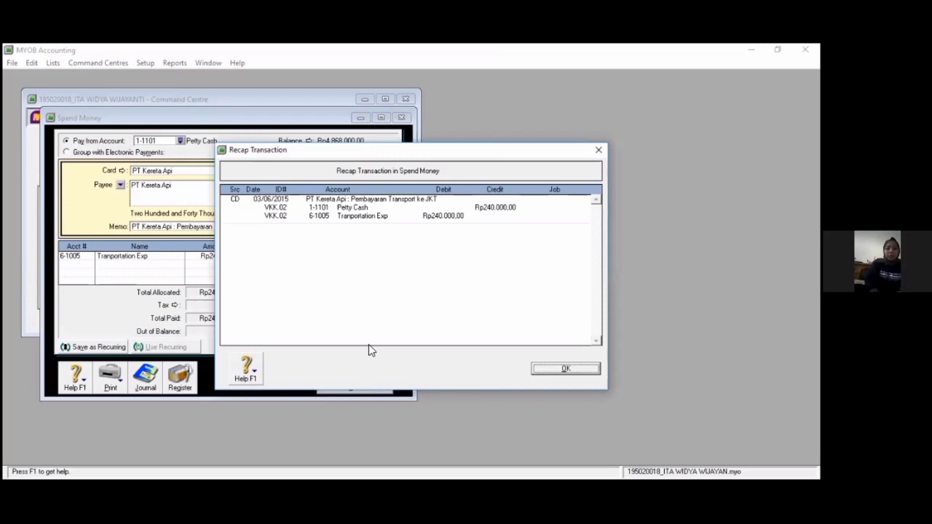
key(Return)
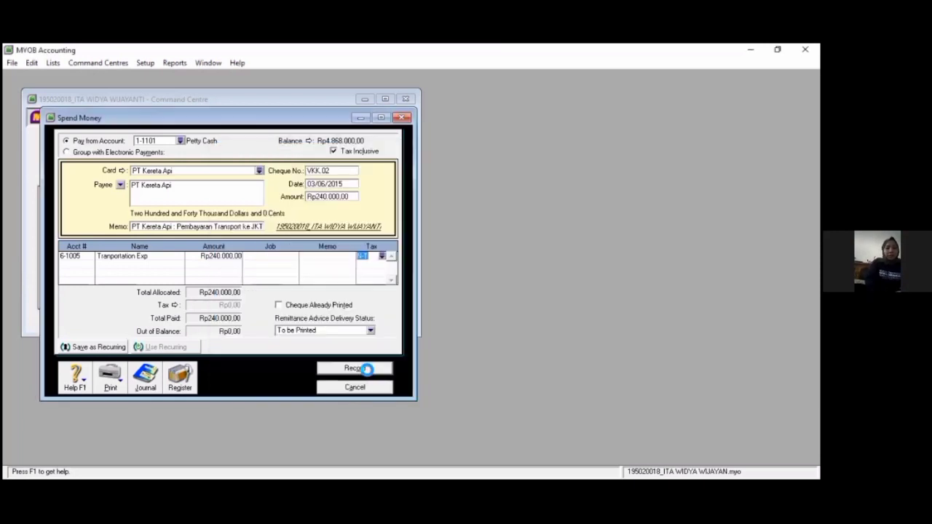
click(371, 366)
click(368, 392)
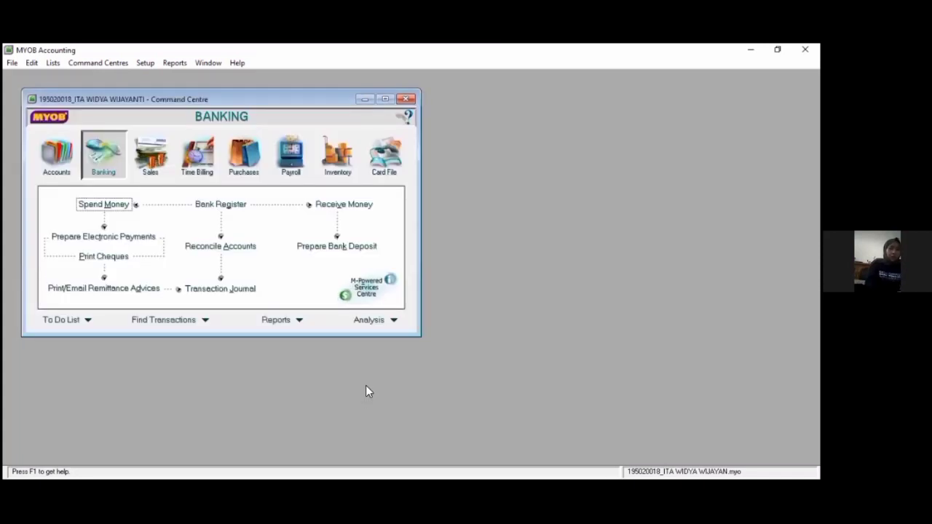
- Start a Pay Bills payment from account 1-1102 Bank Muamalat to supplier PT BELAJAR
click(242, 163)
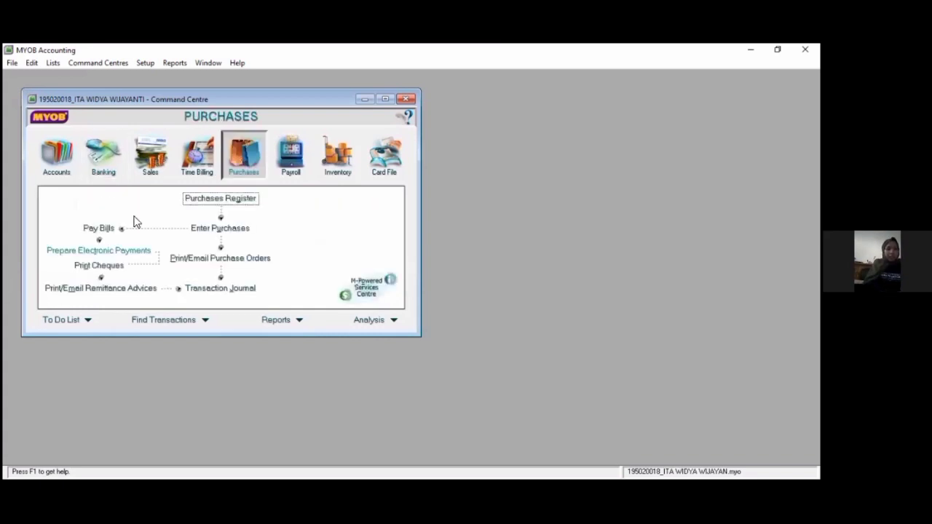
click(99, 228)
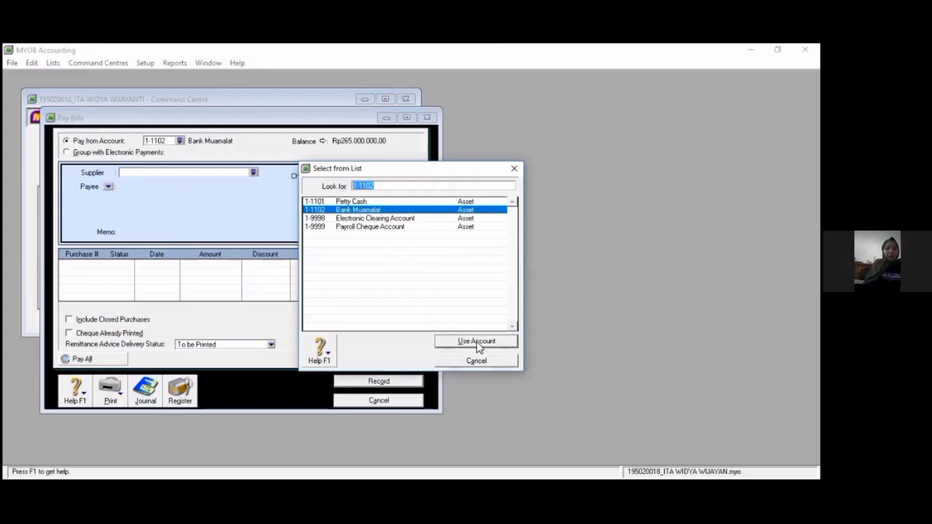
click(476, 342)
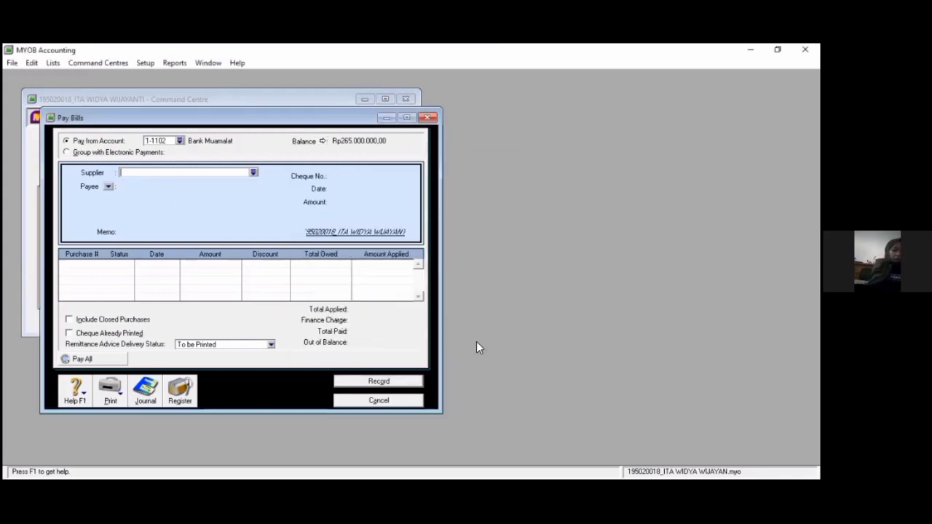
key(Tab)
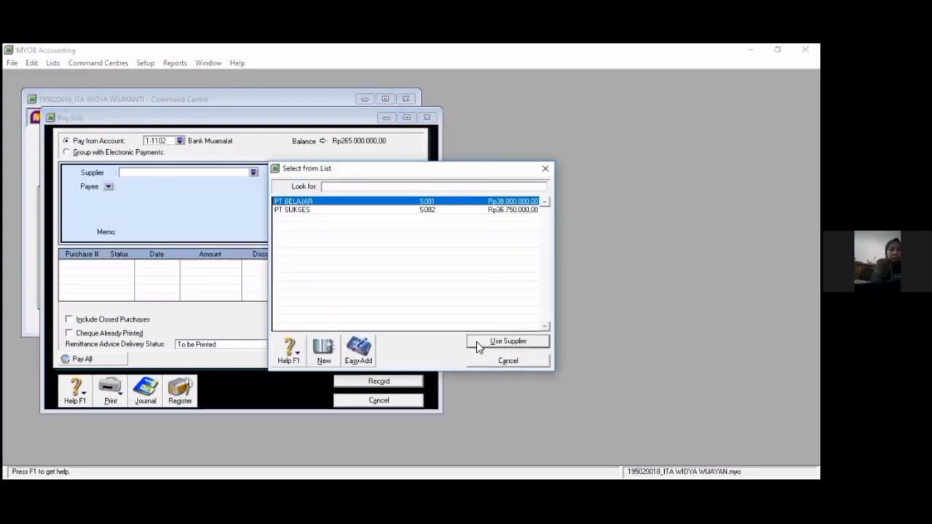
click(476, 341)
key(Tab)
key(Tab)
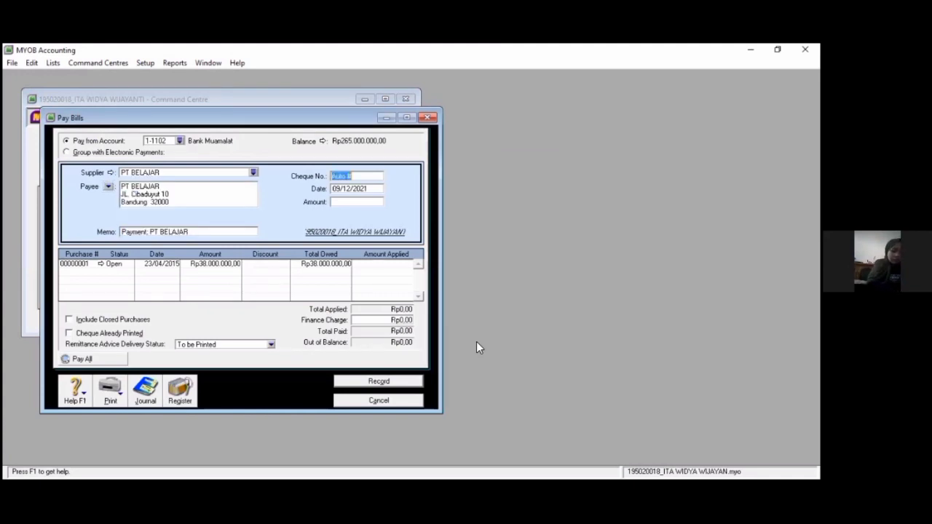
- Set the bill payment's cheque number to BKK 001 and its date to 04/06/2015
text(BKK 001)
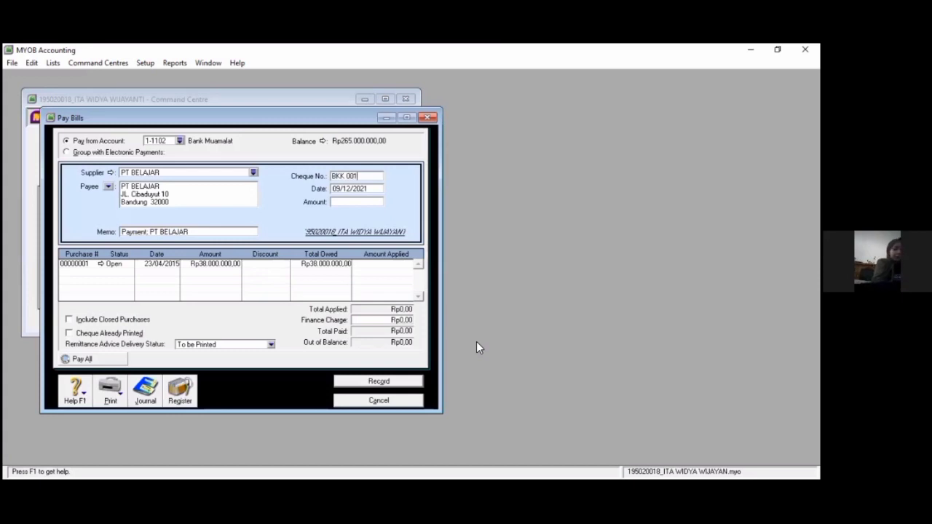
key(Tab)
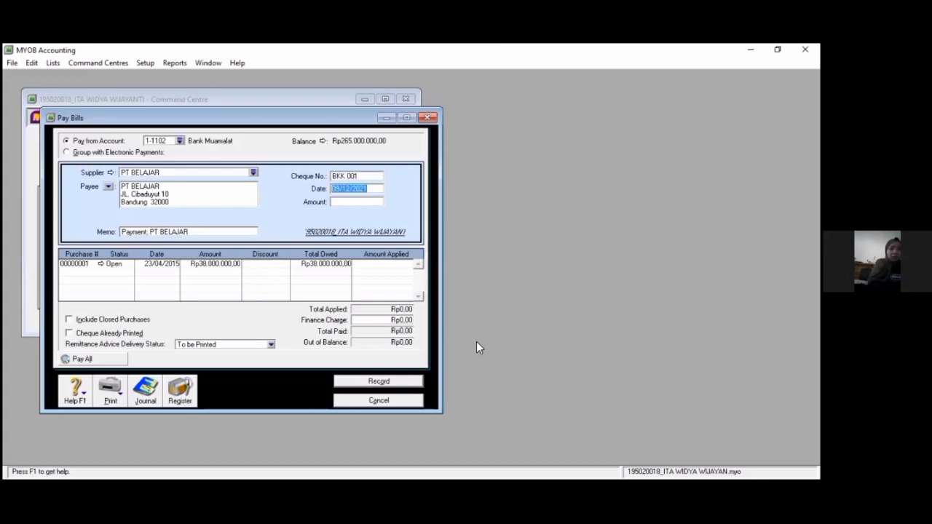
text(04/0)
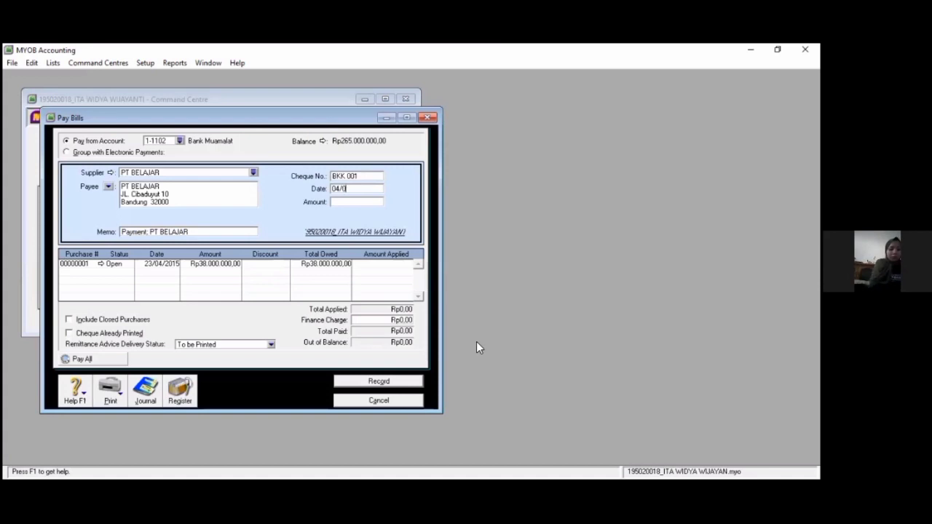
text(6/2015)
key(Tab)
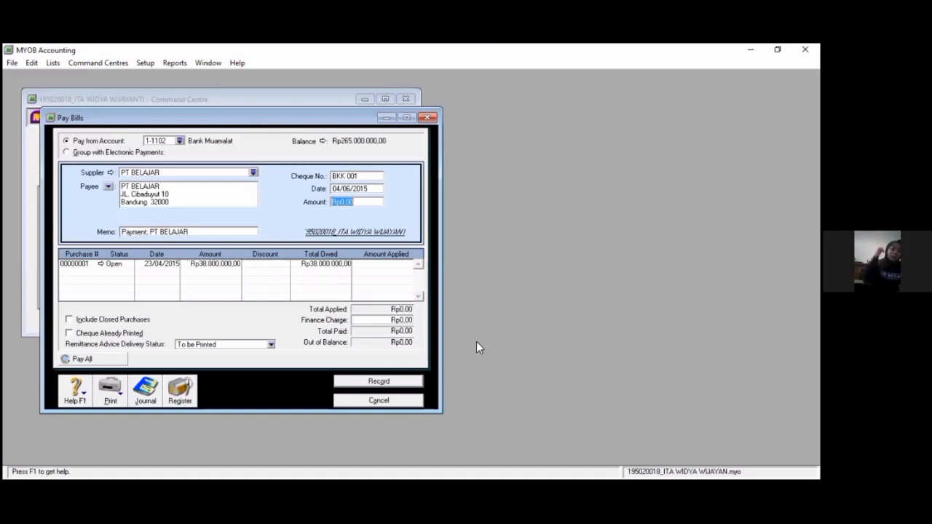
- Enter a Rp38.380.000 payment, applying Rp38.000.000 to the open bill and Rp380.000 as finance charge, and review its journal recap
text(38)
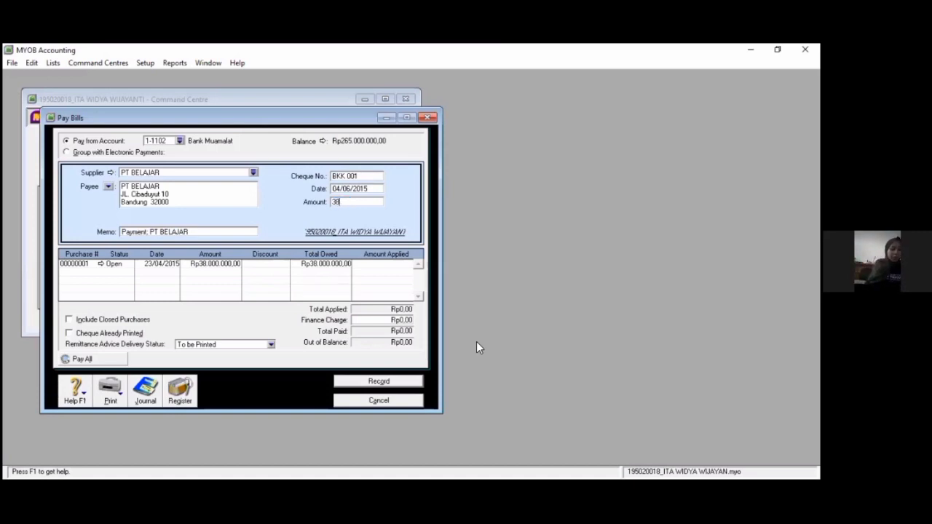
text(.380.000)
key(Tab)
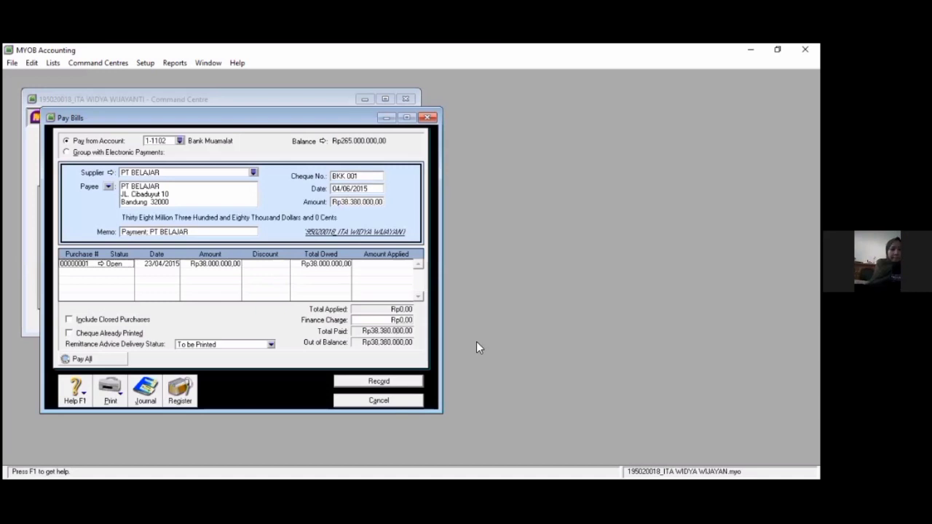
key(Tab)
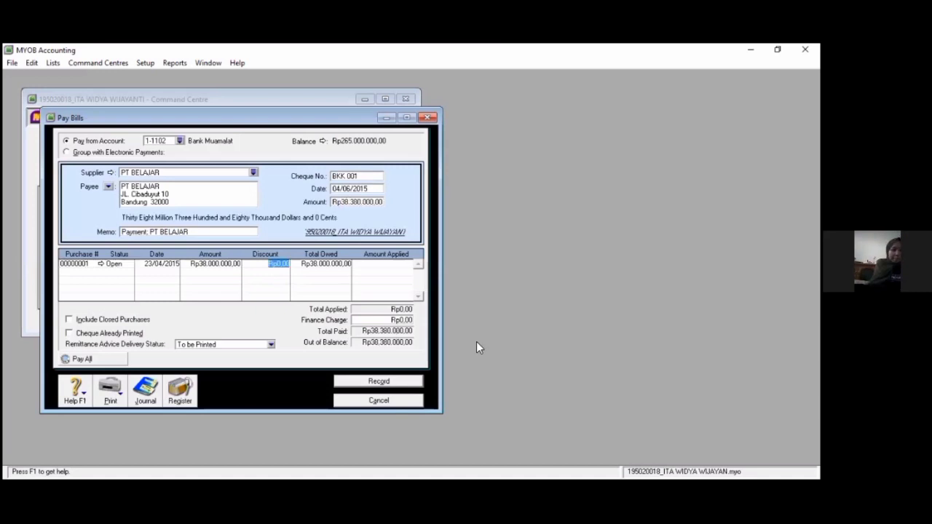
key(Tab)
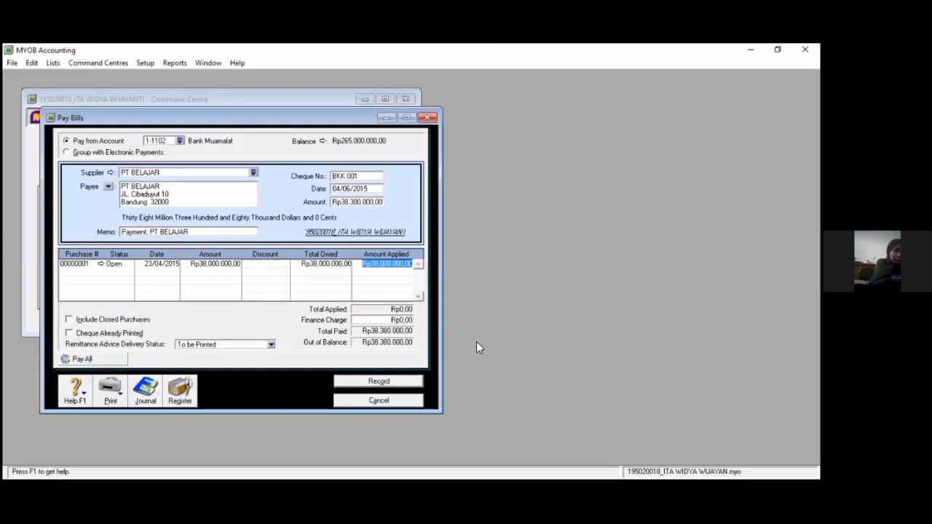
key(Tab)
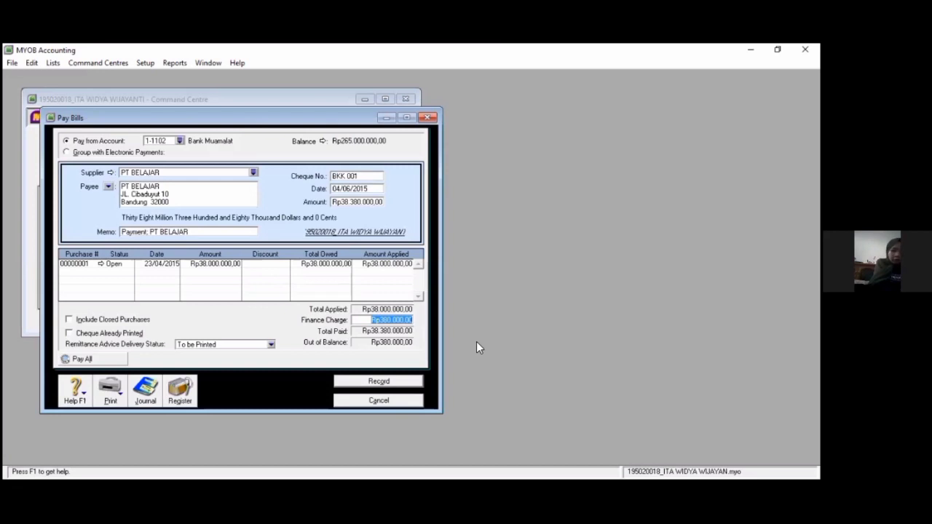
key(Tab)
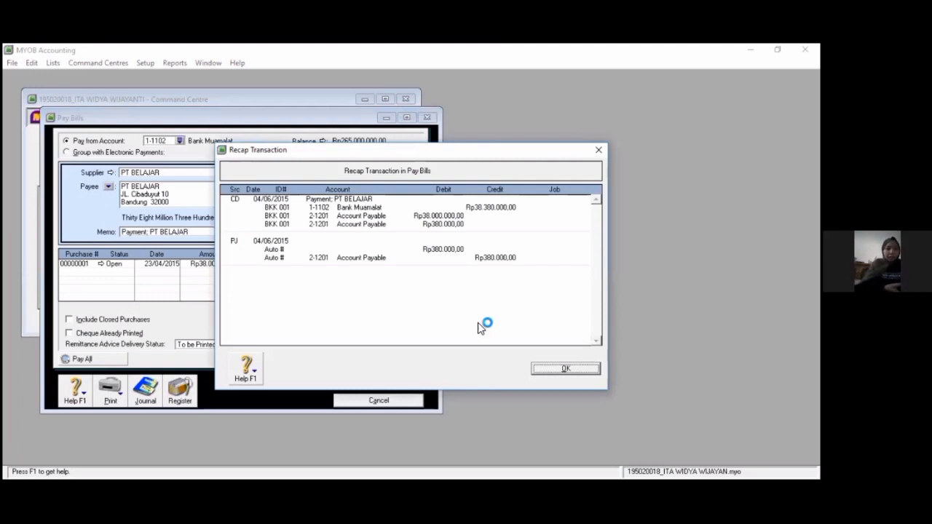
click(540, 371)
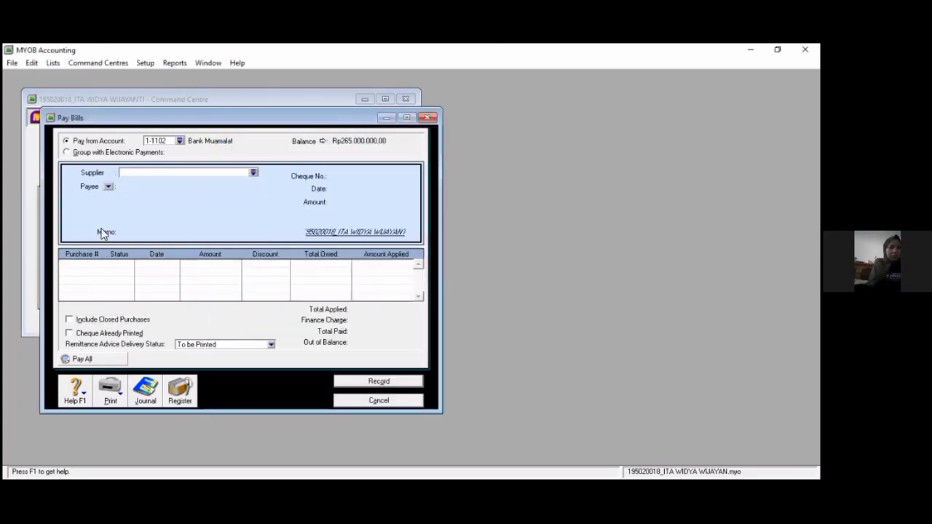
- Restart the bill payment for supplier PT BELAJAR and set its cheque number to BKK 001
key(Tab)
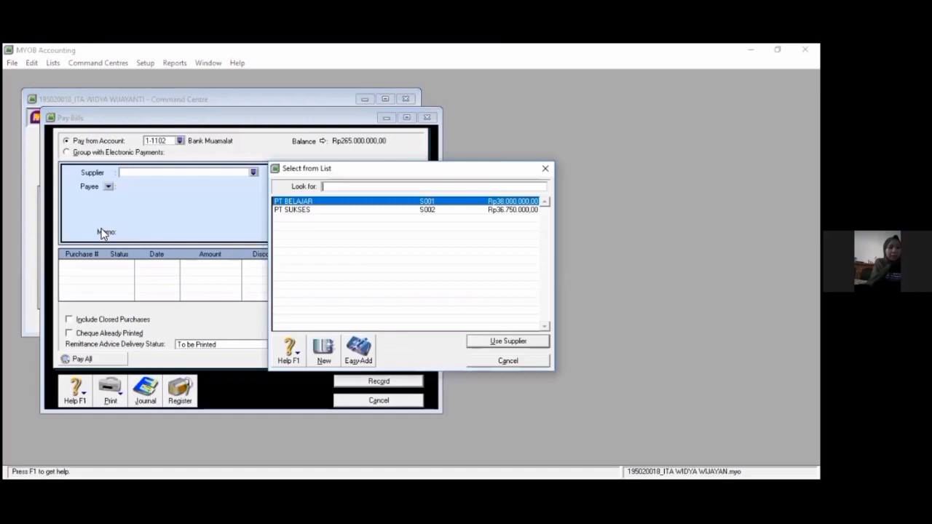
key(Return)
key(Tab)
key(Tab)
key(Tab)
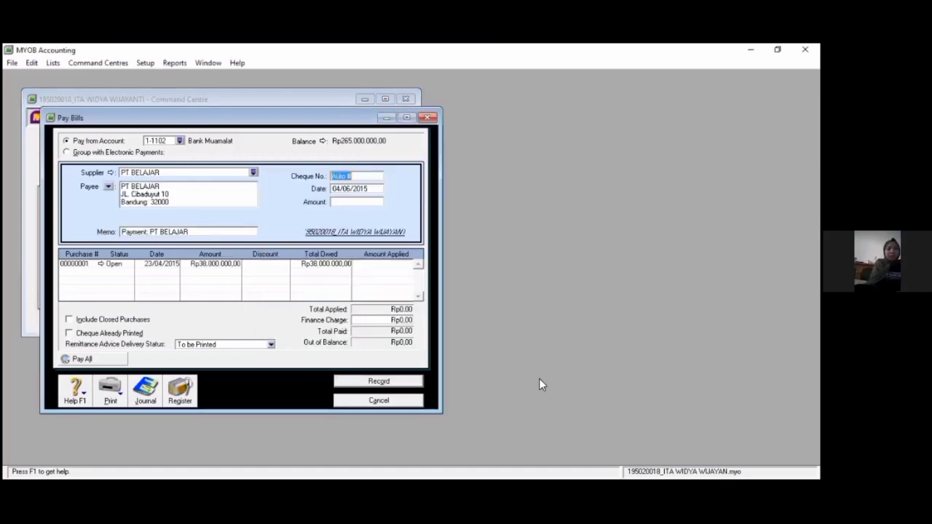
key(alt+Tab)
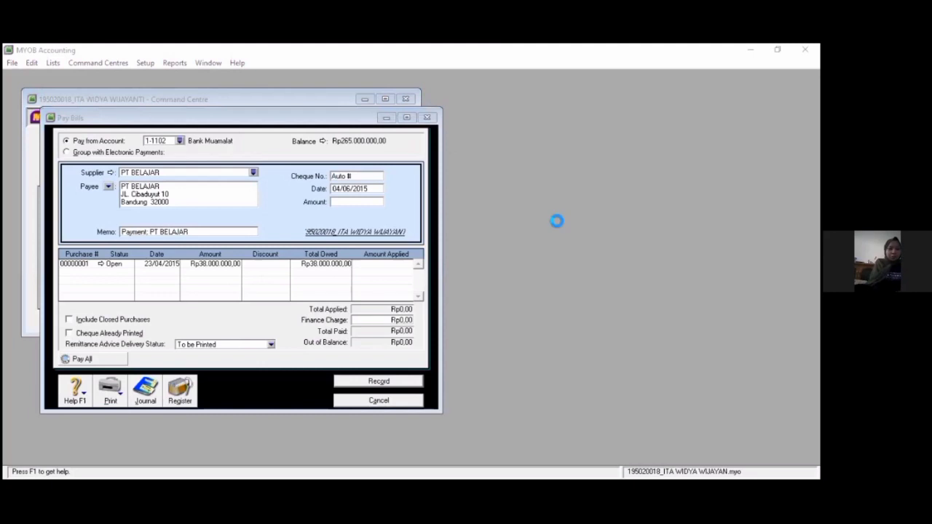
click(354, 177)
text(BKK)
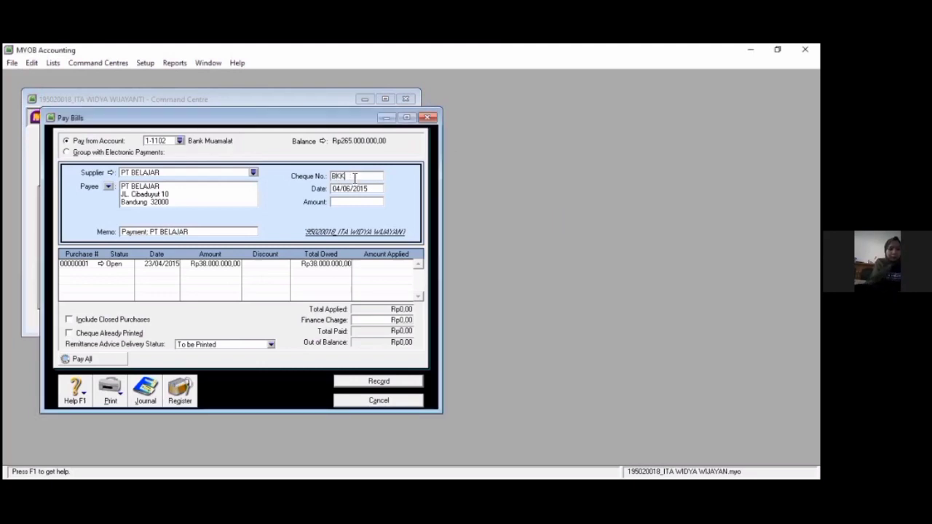
text( 001)
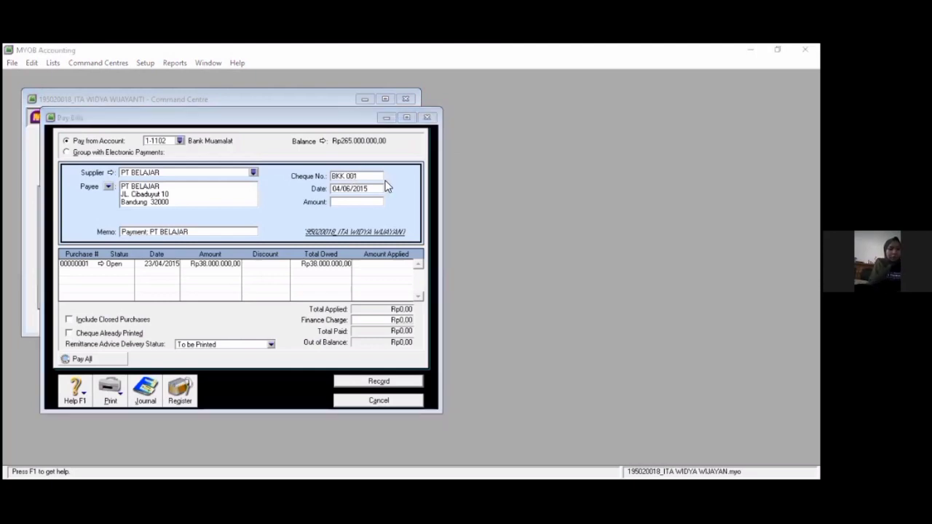
- Set the payment amount to Rp38.380.000, applying Rp38.000.000 to the open bill and Rp380.000 as finance charge
click(386, 186)
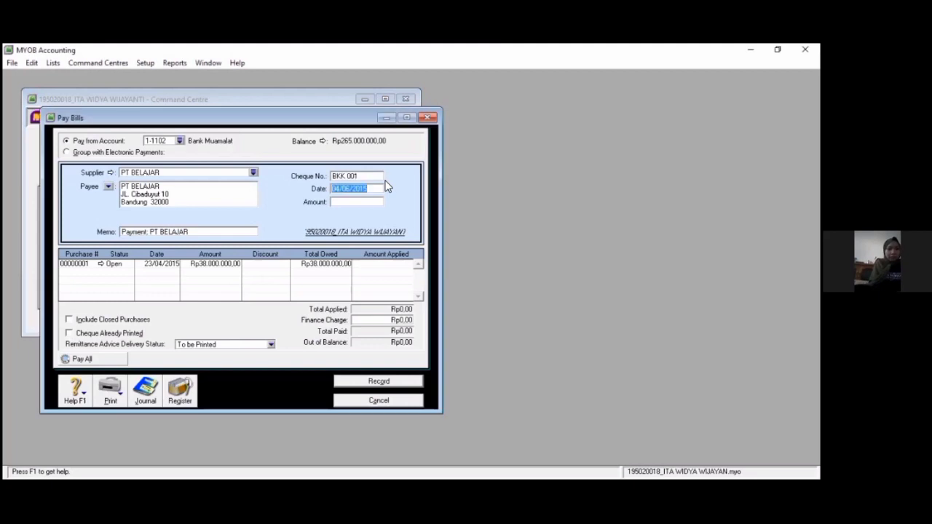
key(Tab)
text(3)
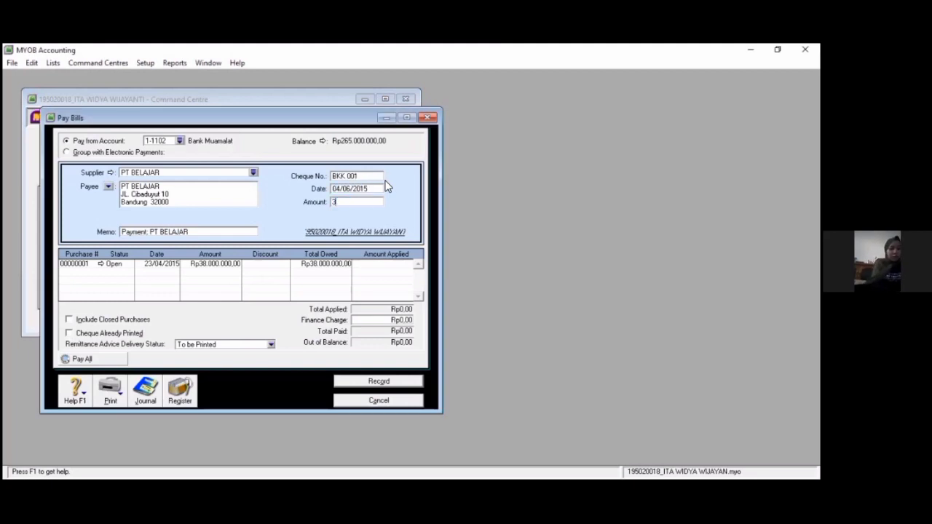
text(8380000)
key(Tab)
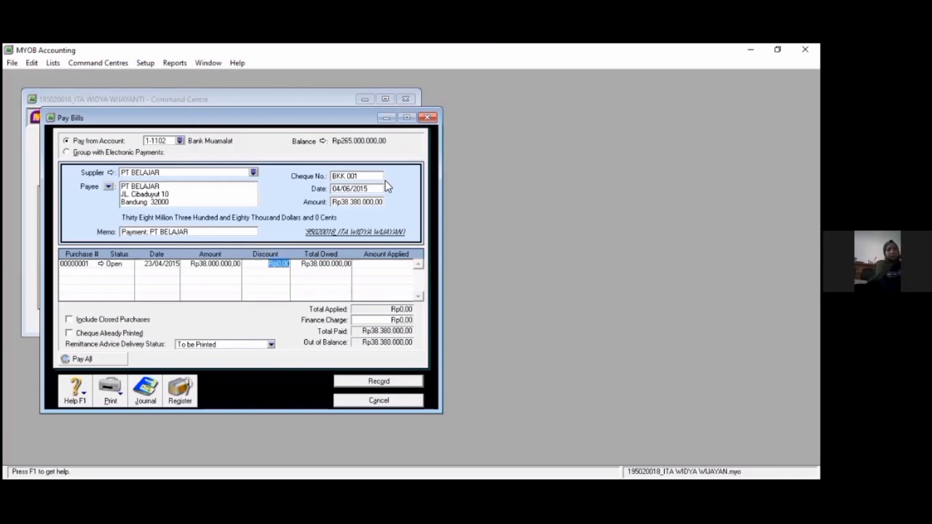
key(Tab)
key(Tab)
key(Tab)
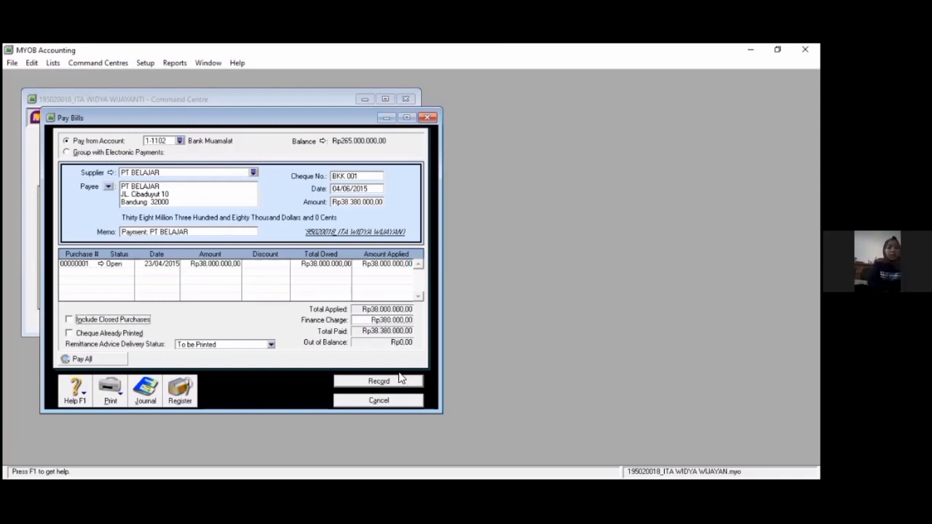
- Review the journal recap of the PT BELAJAR payment and try to record it
key(ctrl+r)
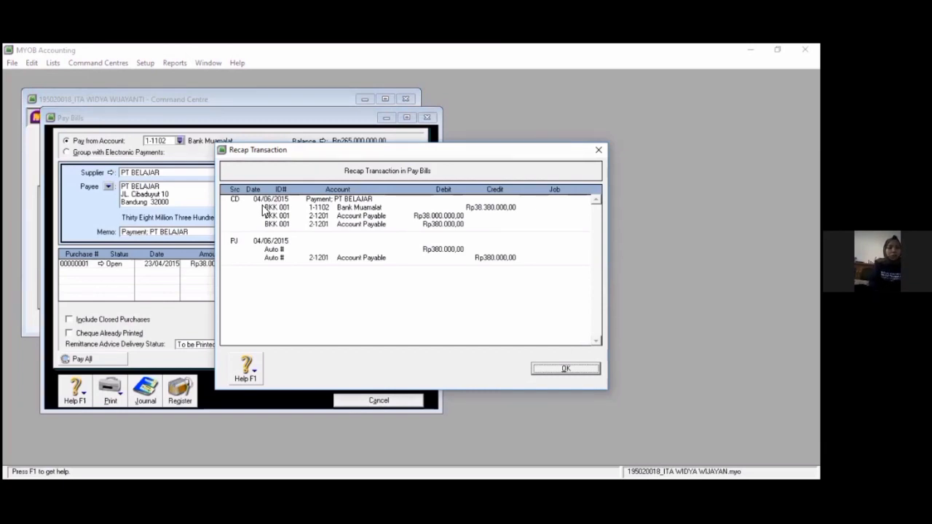
key(Return)
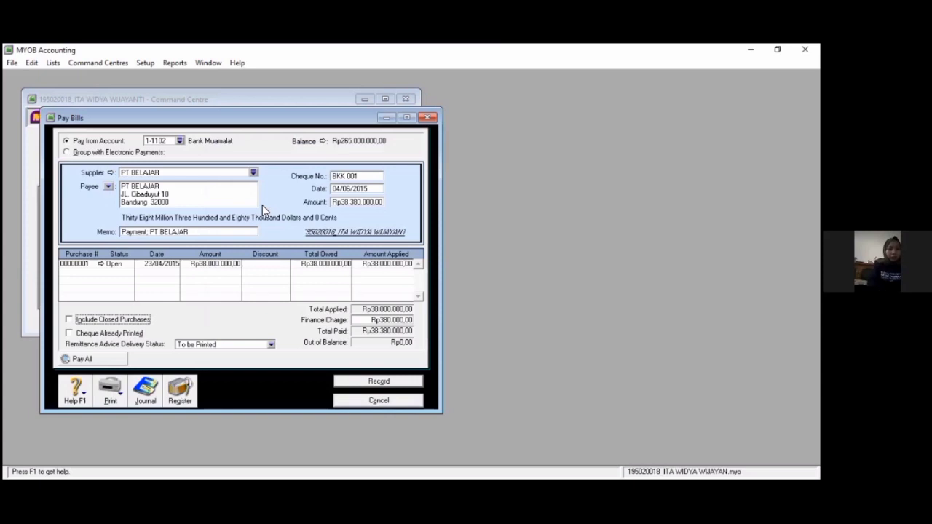
click(349, 382)
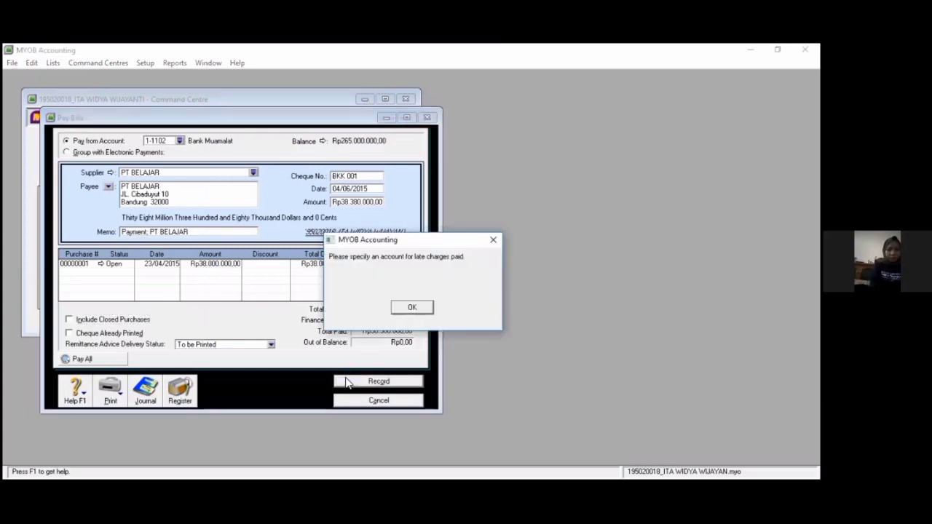
- Set the linked expense account for late charges on purchases to 9-2000 Late Fees Exp
key(Return)
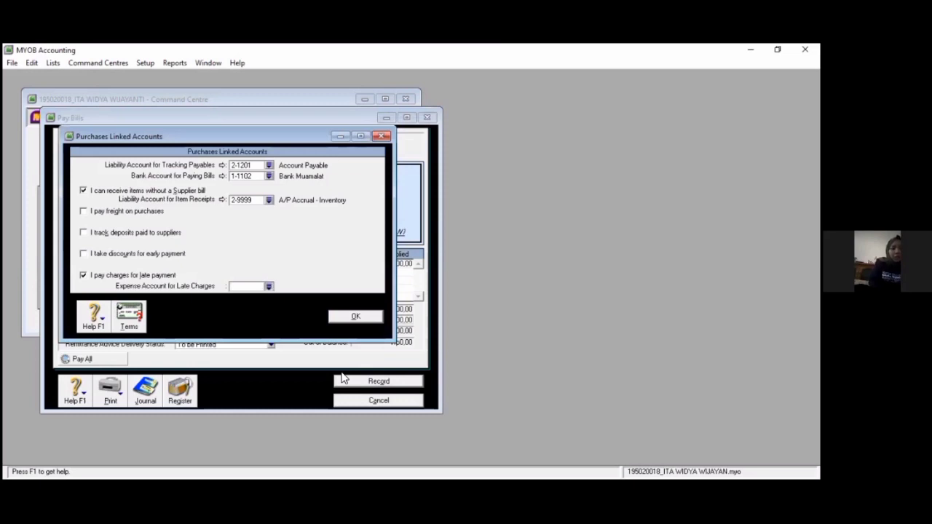
text(6)
text(late)
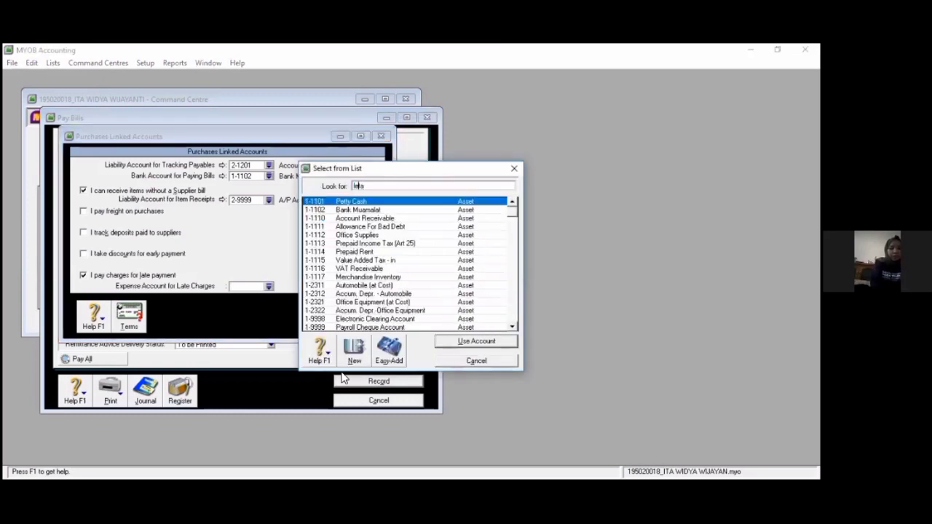
scroll(256, 308, down, 3)
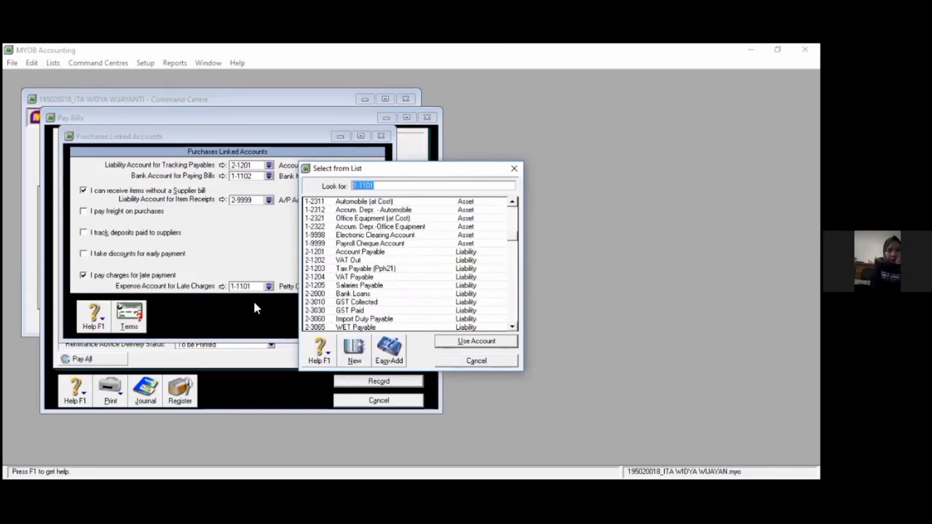
scroll(254, 304, down, 10)
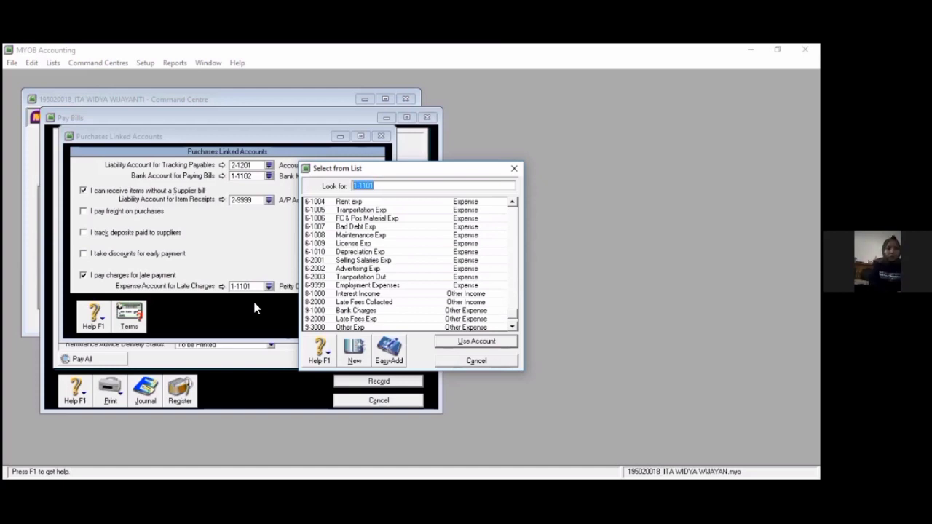
text(9-2000)
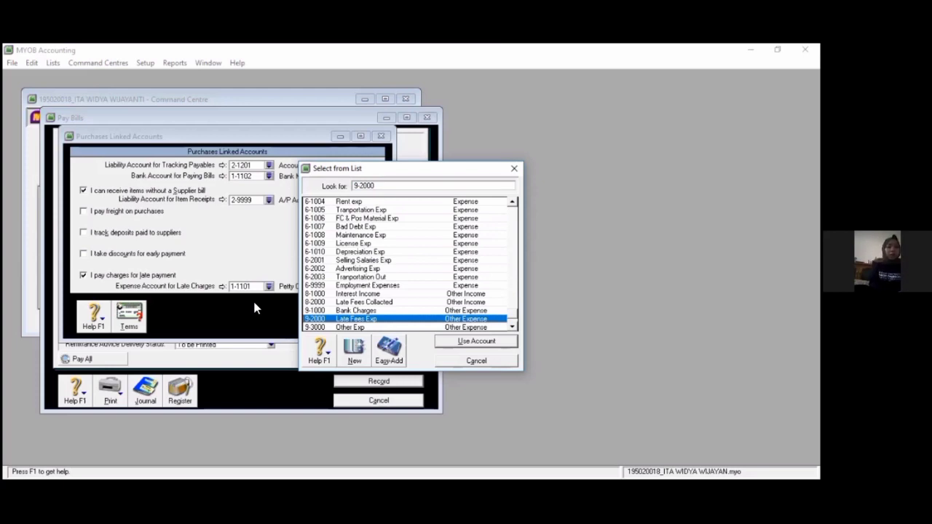
key(Return)
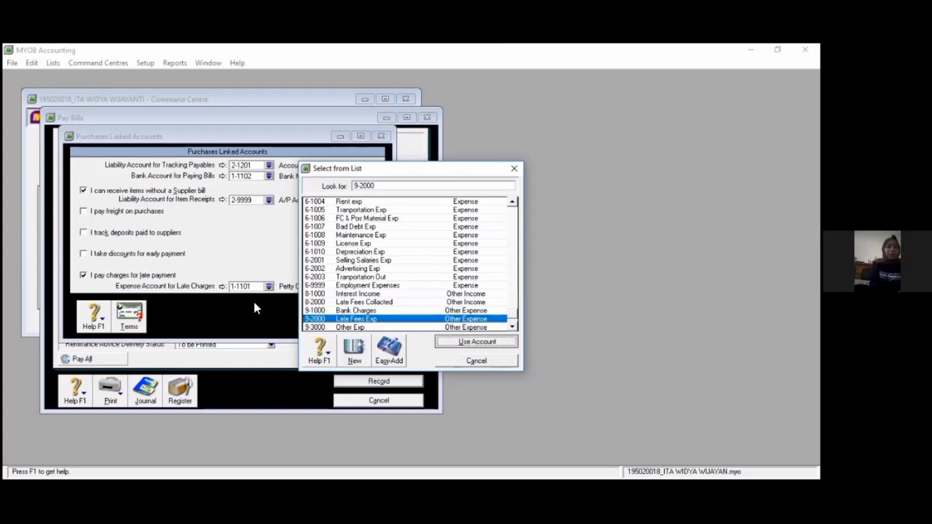
key(Return)
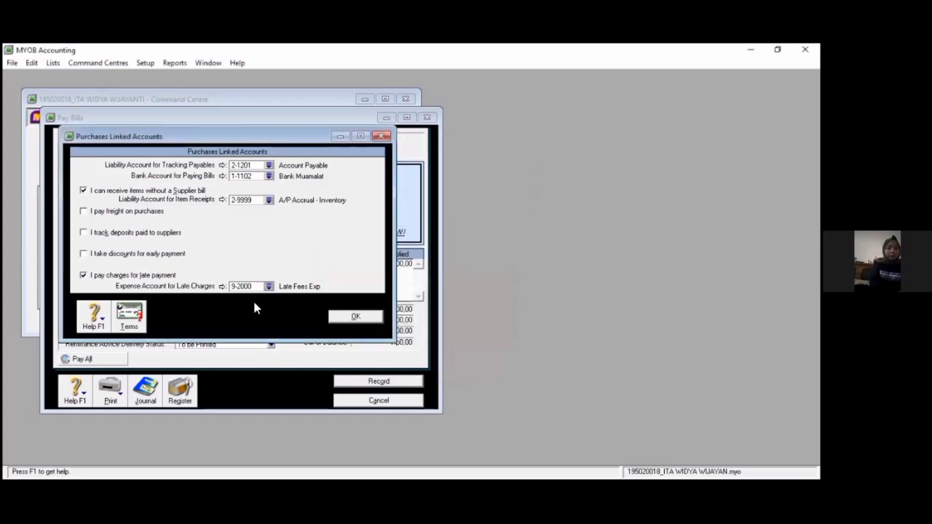
key(Return)
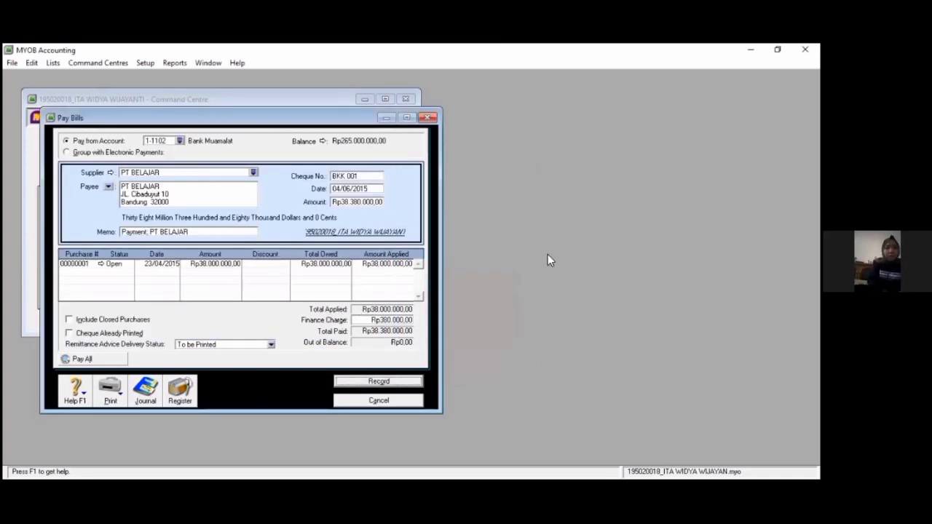
- Check the late fees entry in the journal recap, record the PT BELAJAR payment and close Pay Bills
key(ctrl+r)
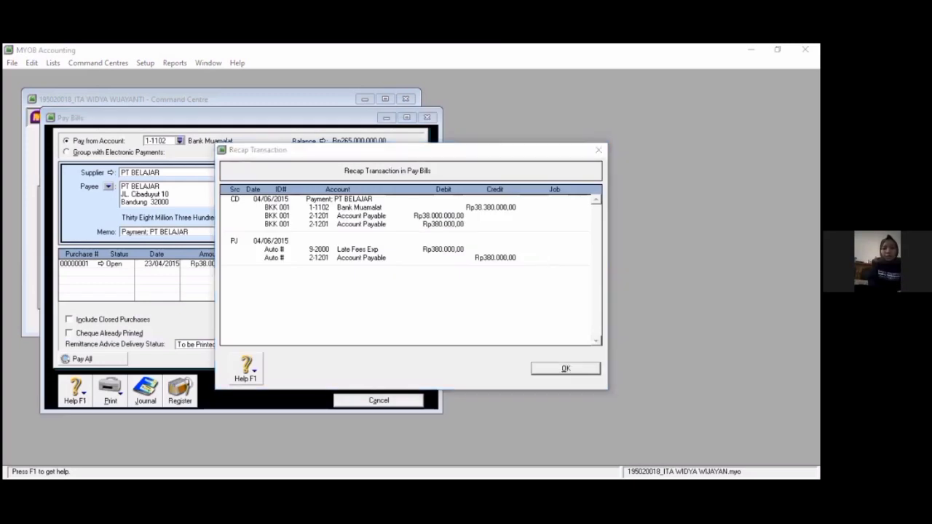
click(385, 220)
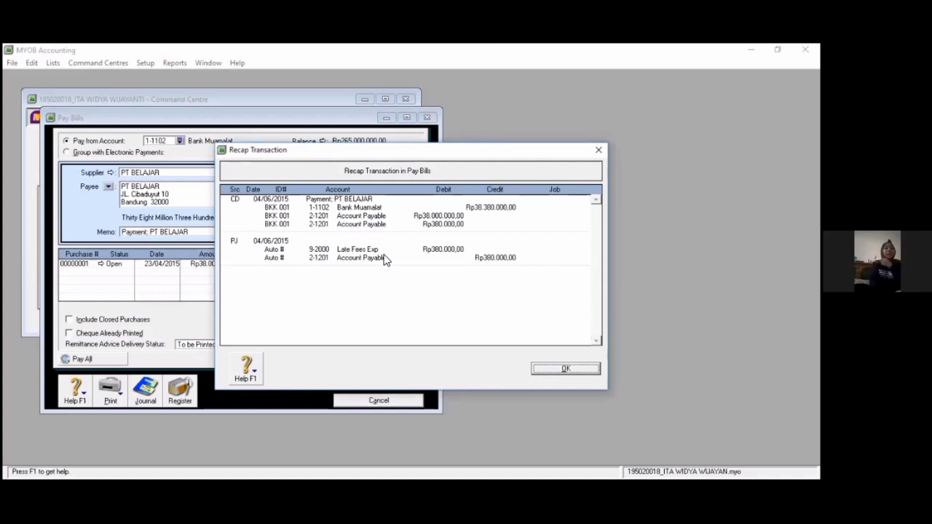
click(539, 370)
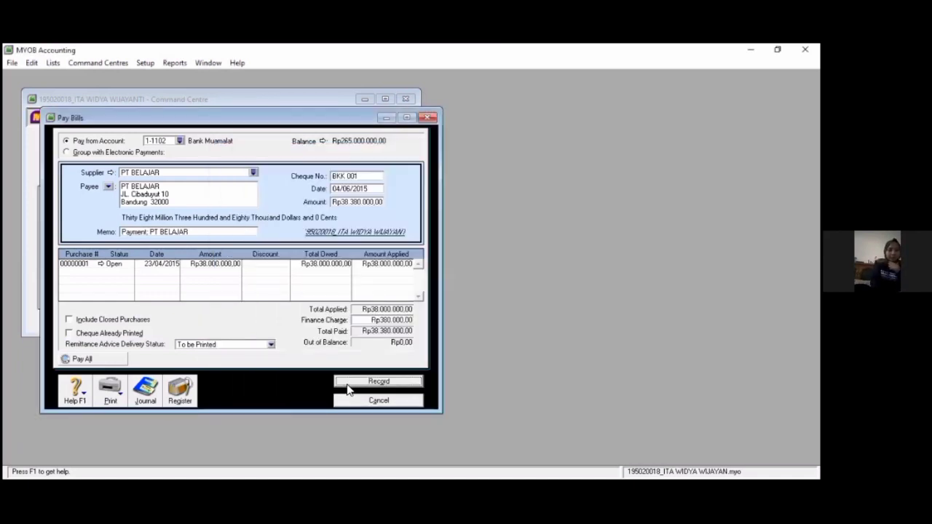
click(348, 383)
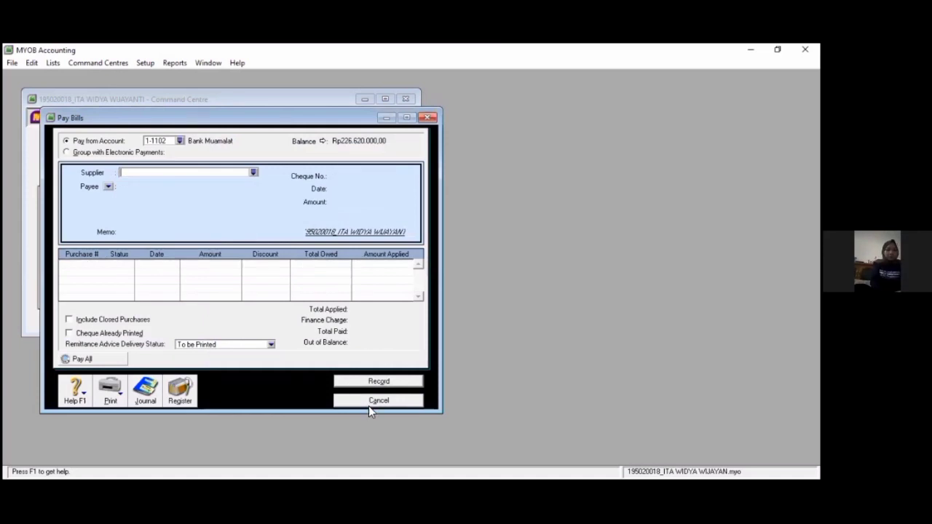
click(369, 403)
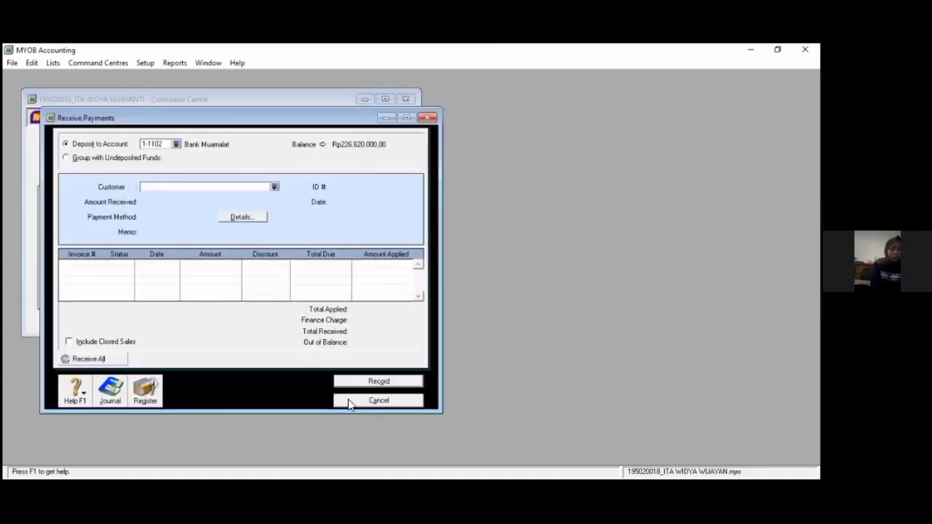
- Start a new customer payment receipt from PT BINA into account 1-1102 with an amount received of Rp20.831.250
click(348, 400)
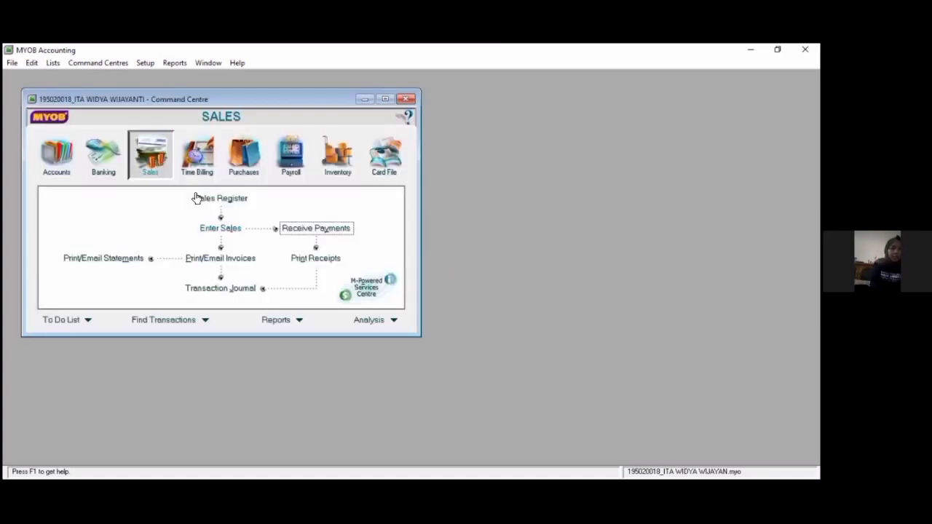
click(317, 231)
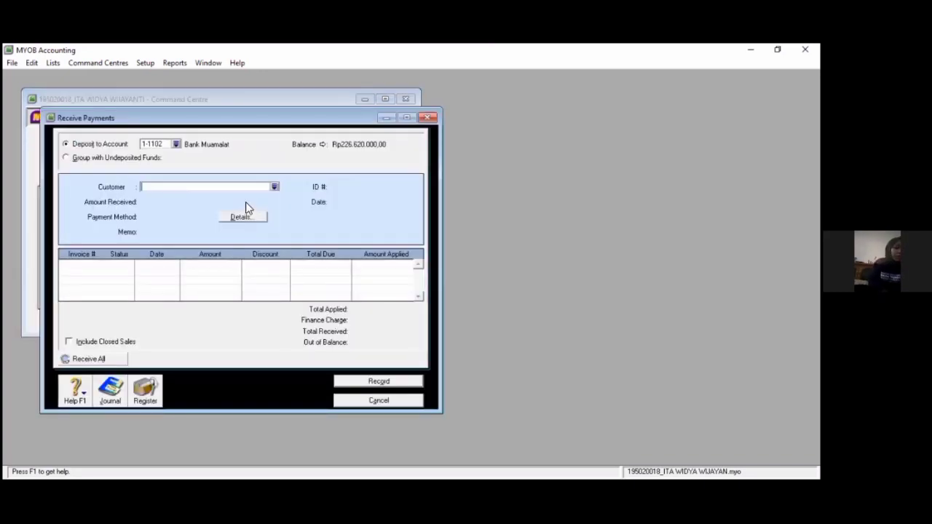
key(Tab)
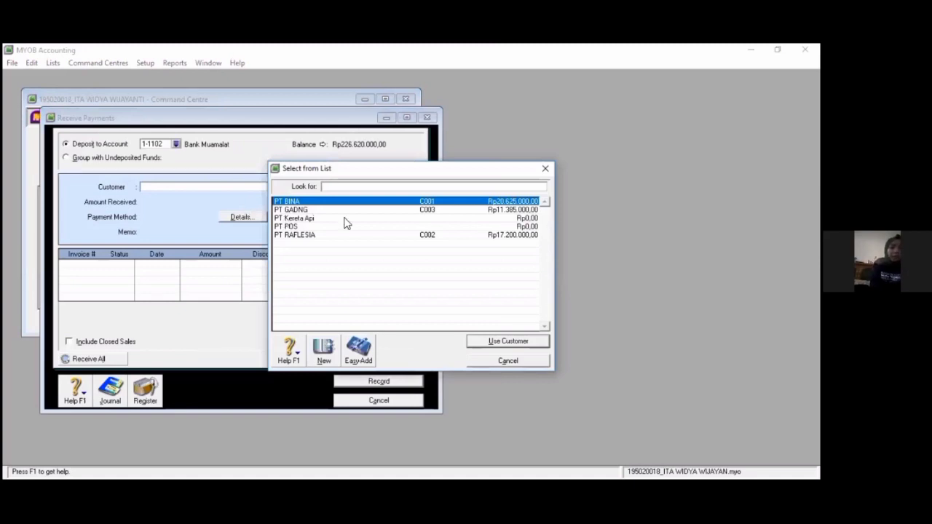
click(507, 342)
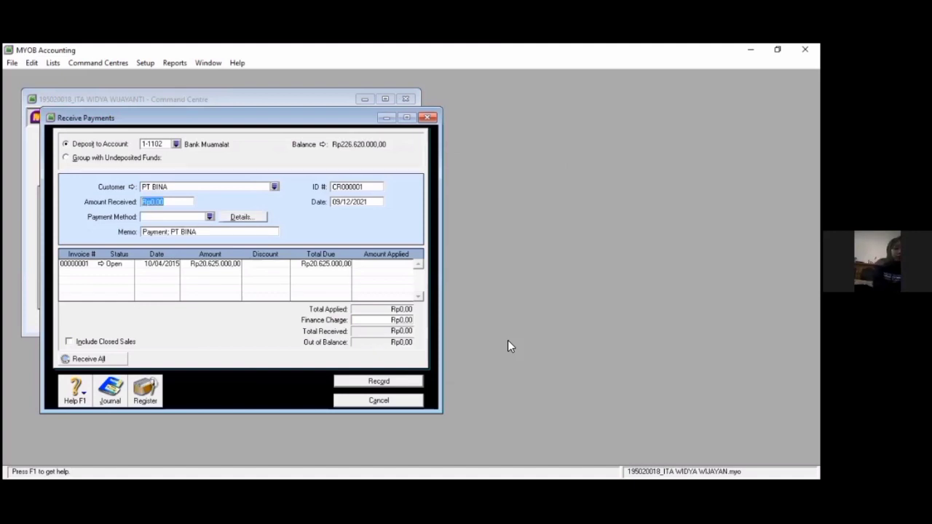
text(2)
text(0.8)
text(3)
text(1.2)
text(50)
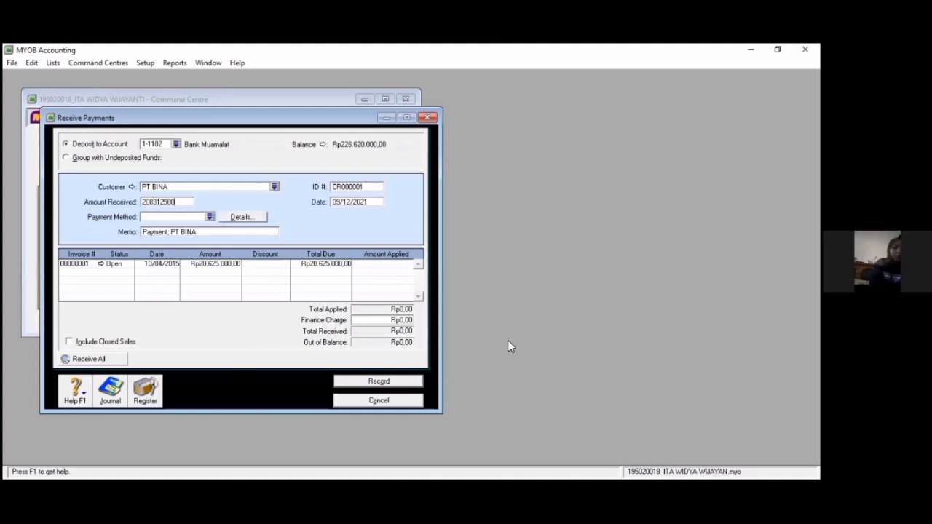
key(Tab)
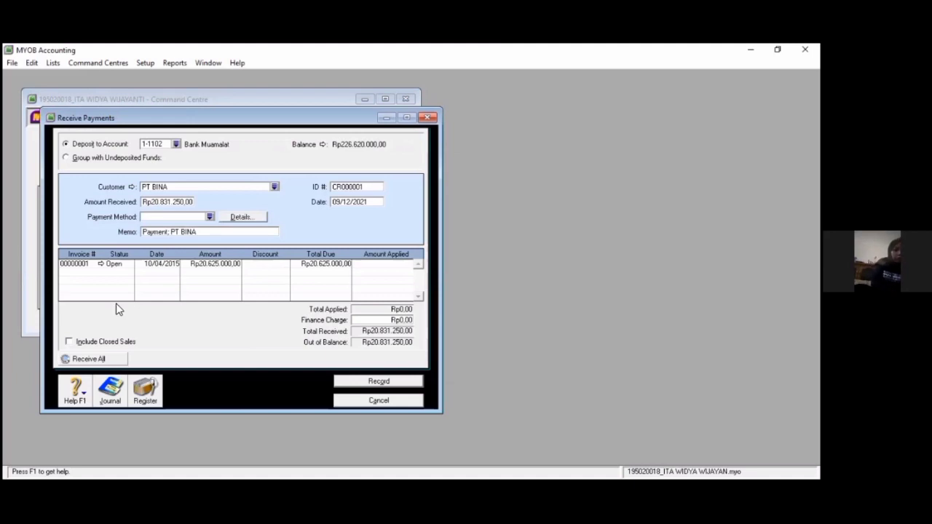
- Leave the payment method blank and set the receipt's ID to BKM 001 and its date to 04/06/2015
click(209, 218)
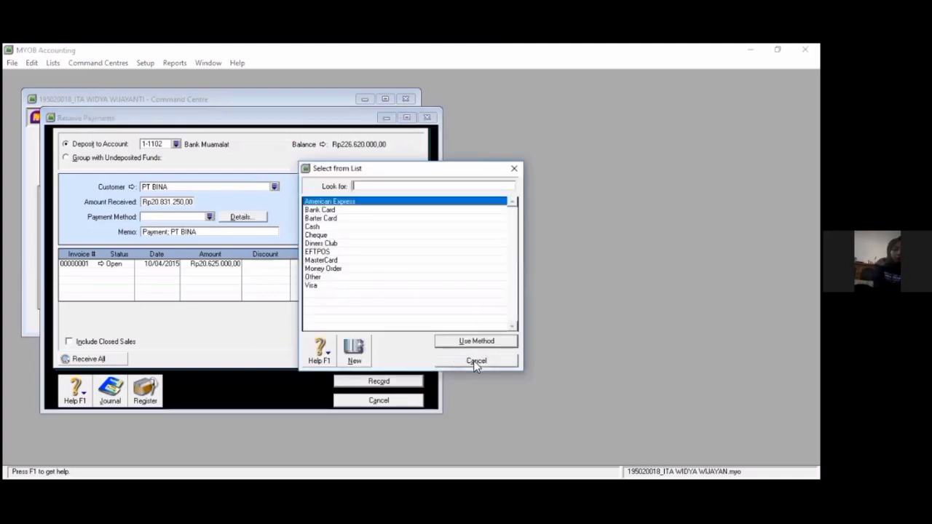
click(475, 361)
key(Tab)
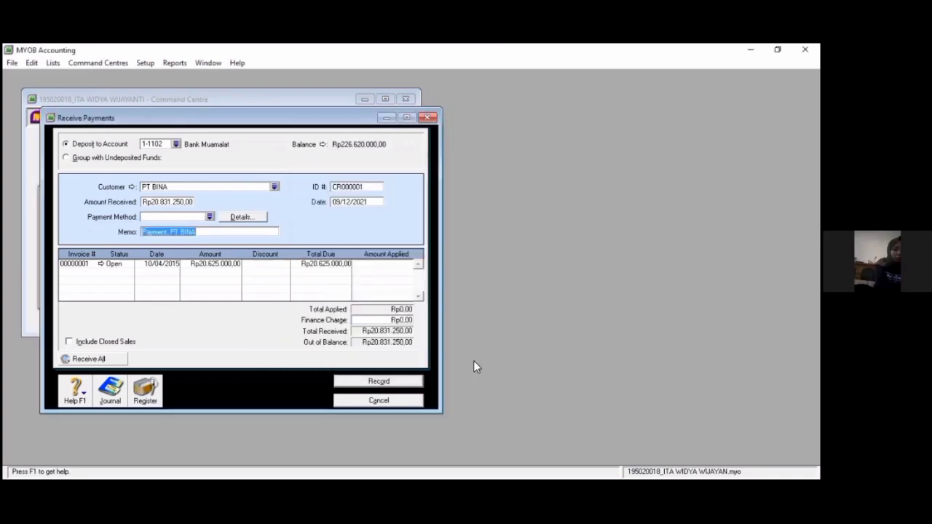
key(Tab)
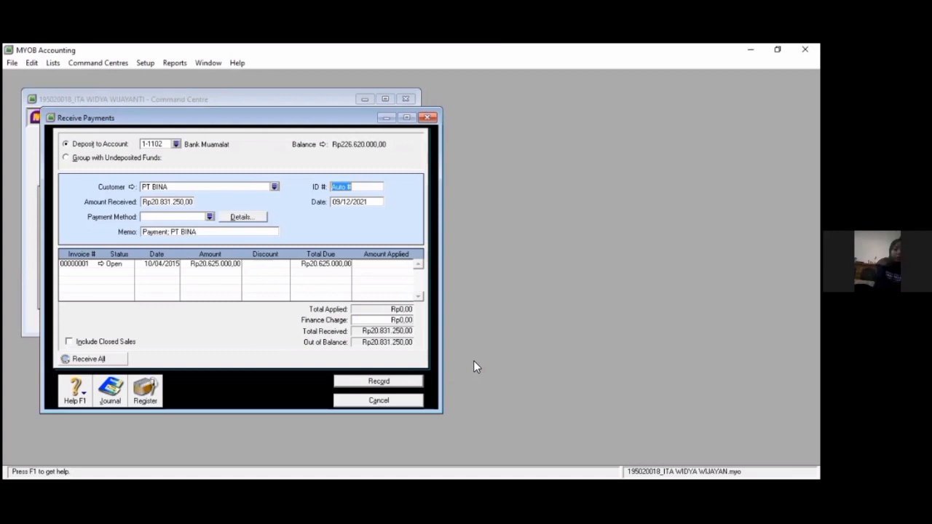
text(BKM 001)
key(Tab)
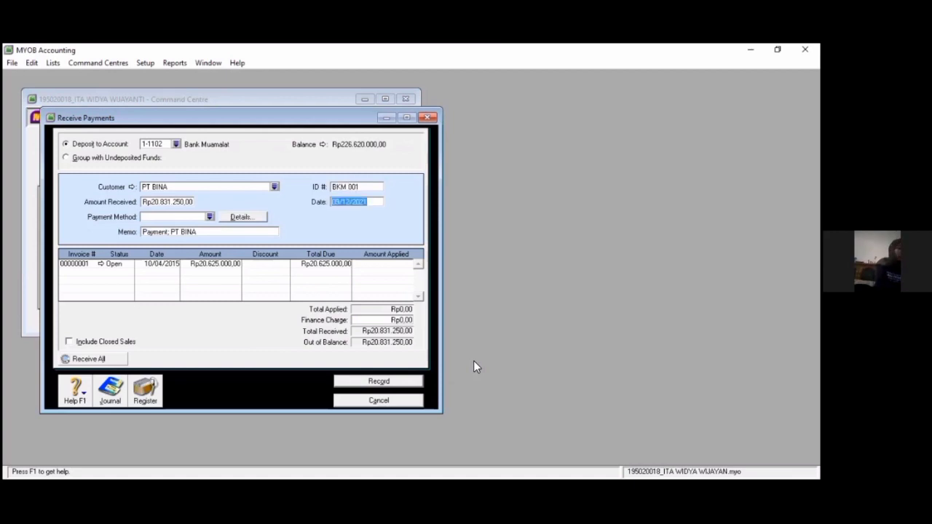
text(0)
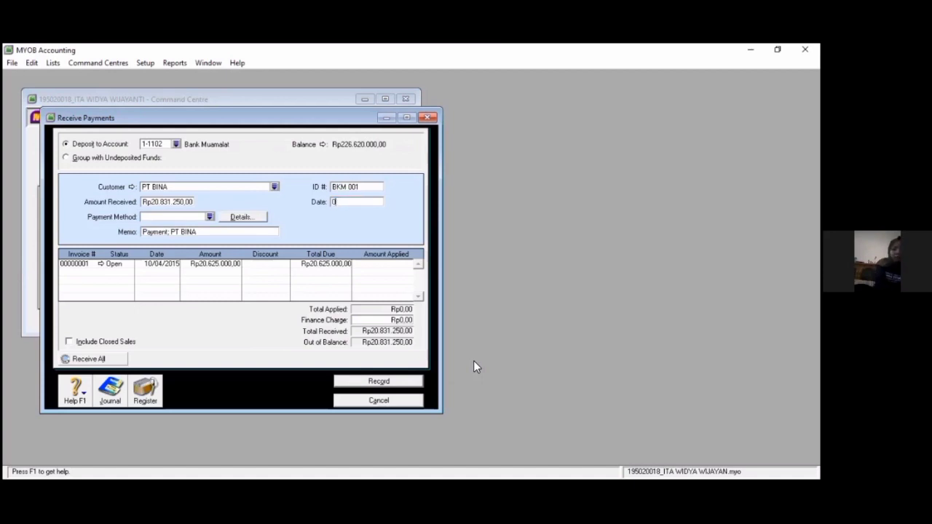
text(4/06/2015)
key(Tab)
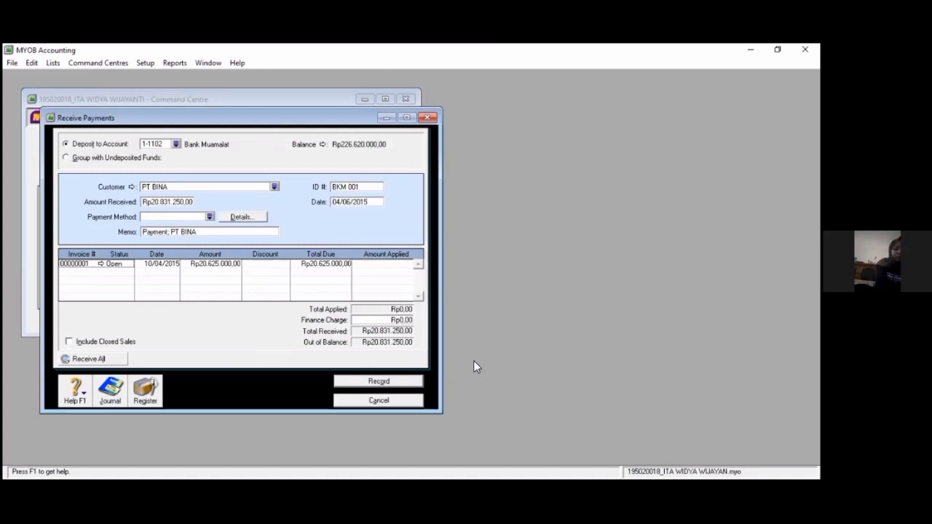
- Apply Rp20.625.000 to PT BINA's open invoice and Rp206.250 as finance charge, and check the journal recap
key(Tab)
key(Tab)
key(Tab)
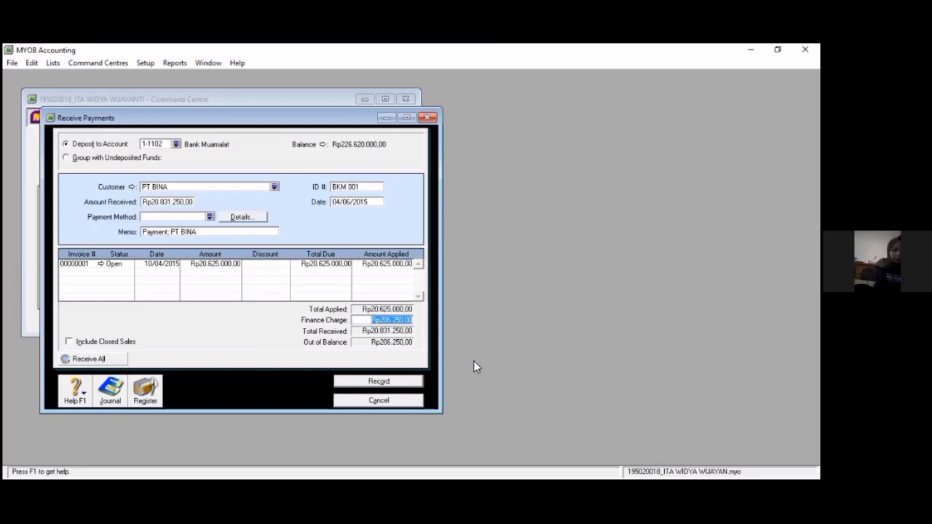
key(Tab)
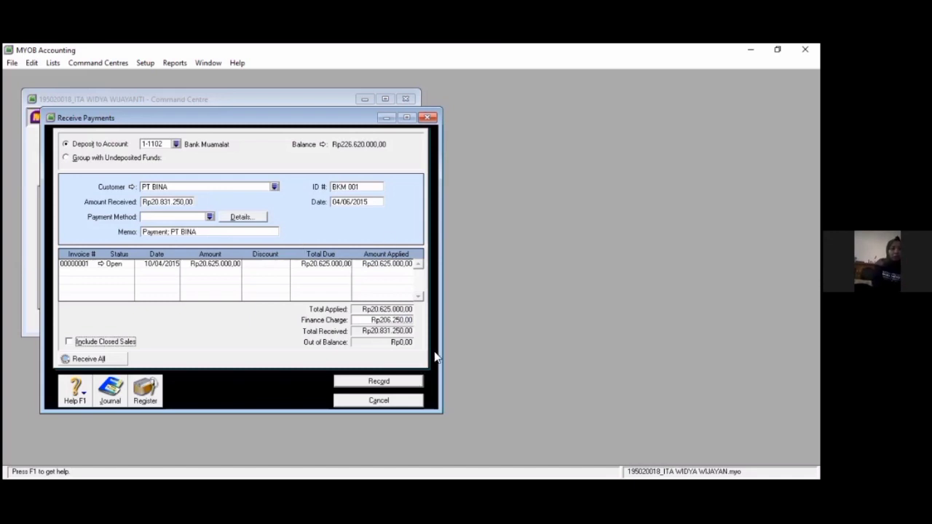
key(ctrl+r)
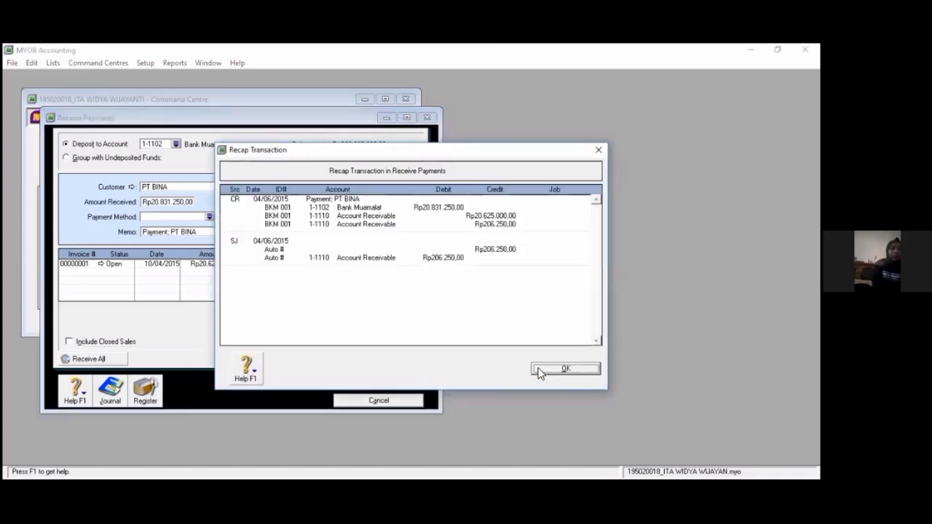
click(540, 371)
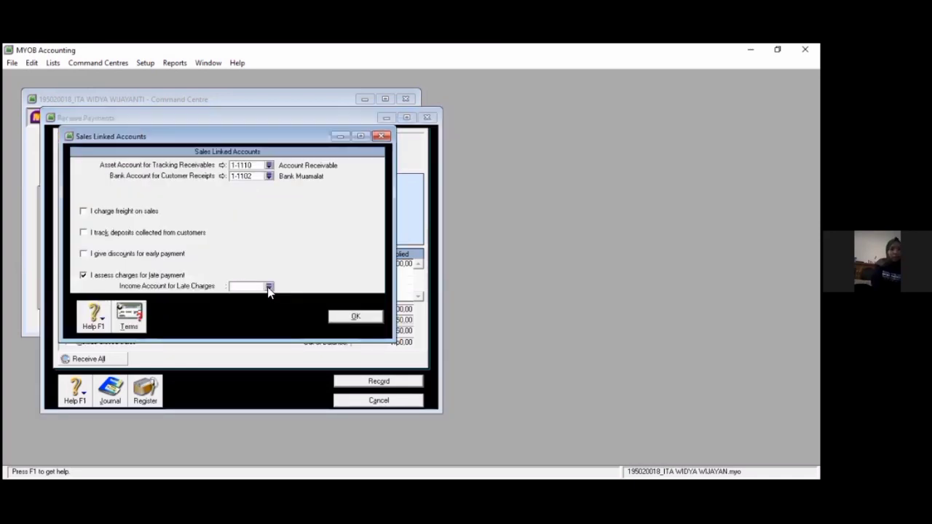
- Set the linked income account for late charges on sales to 8-2000 Late Fees Collected
click(268, 288)
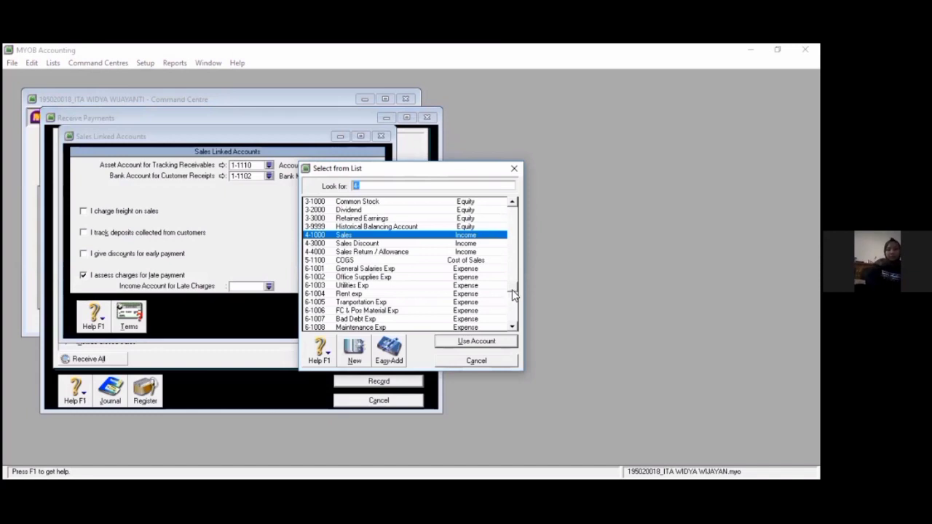
scroll(423, 295, down, 4)
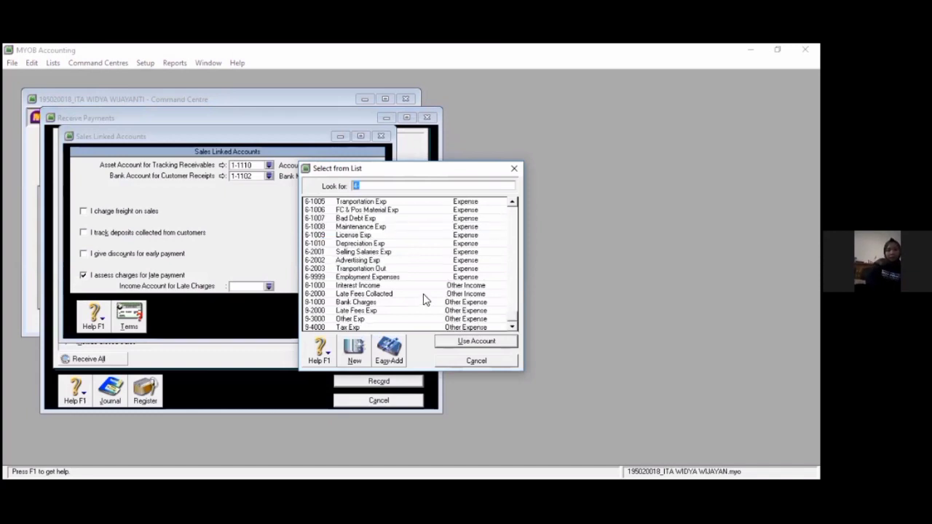
click(424, 294)
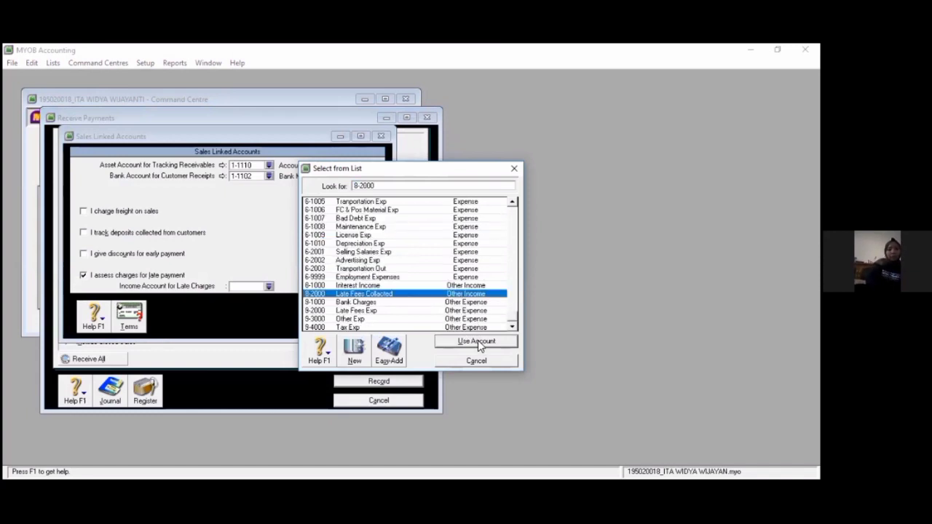
click(366, 317)
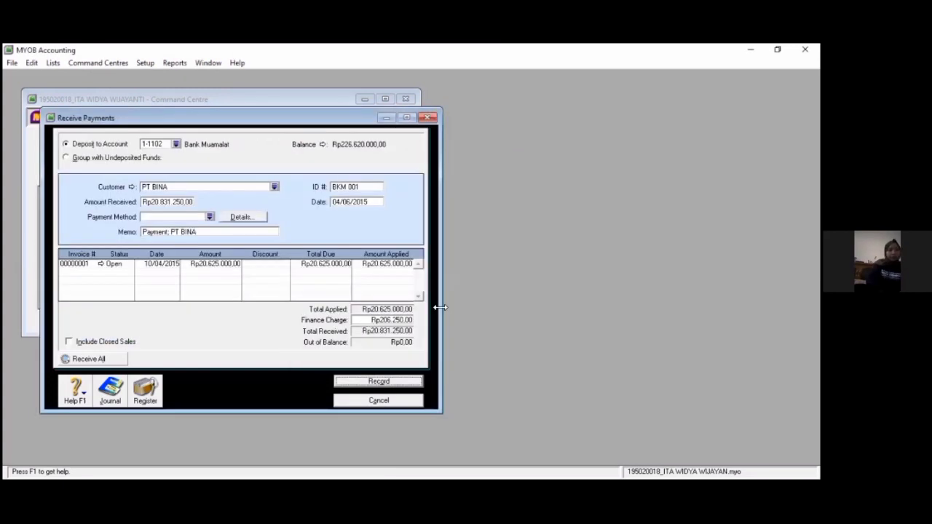
- Check the late fees entry in the journal recap, record the PT BINA receipt and close Receive Payments
key(Tab)
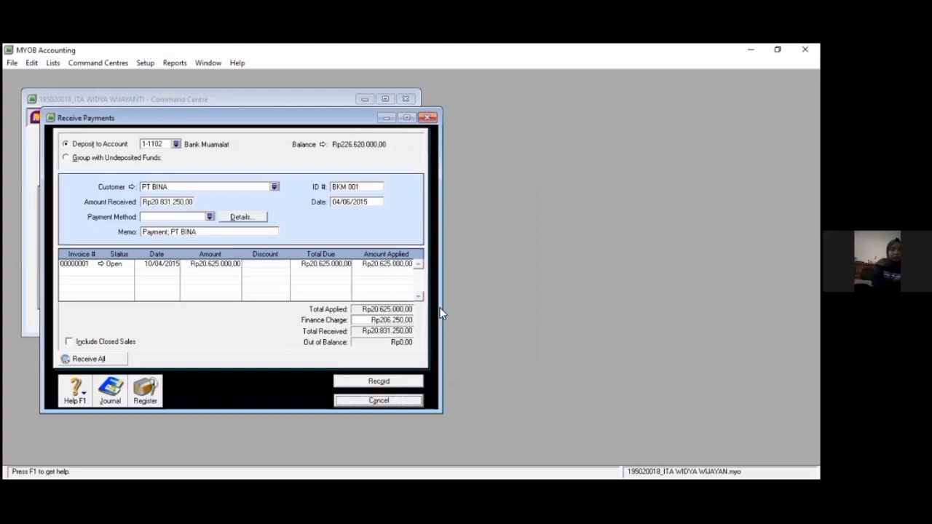
key(ctrl+r)
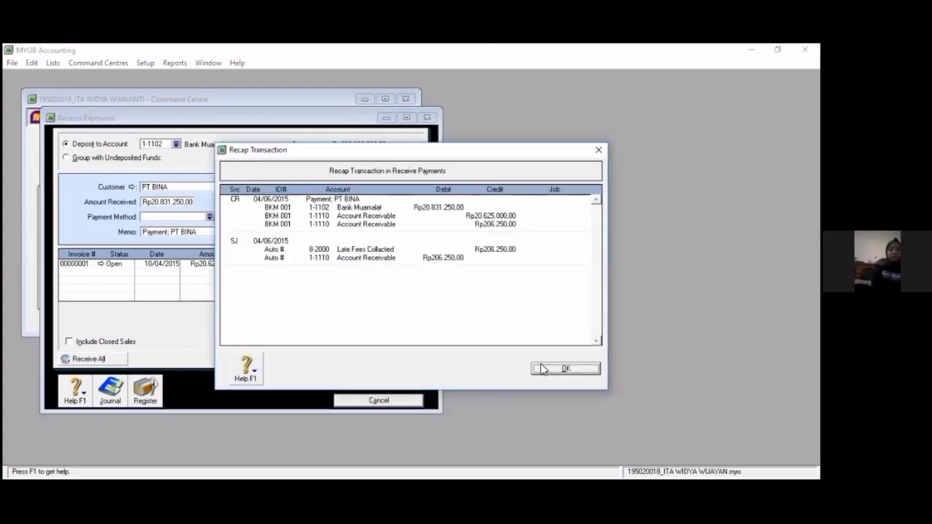
click(542, 369)
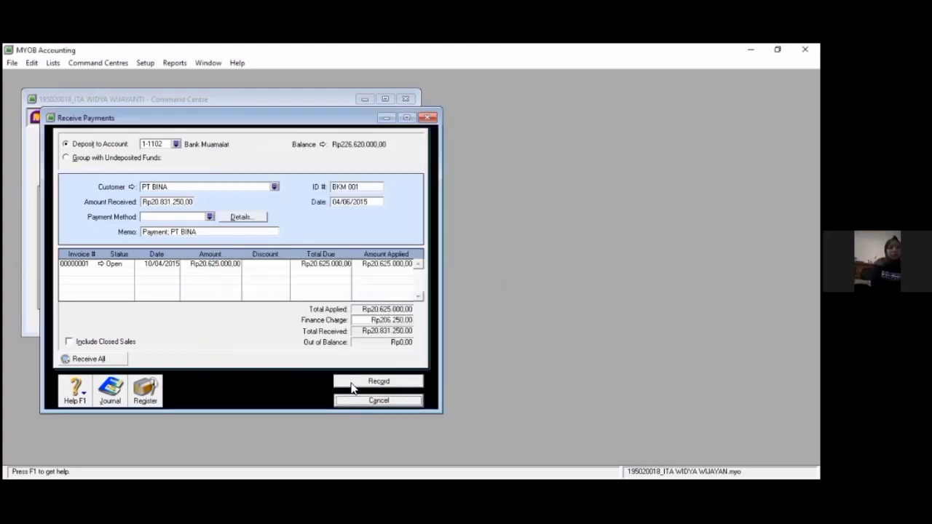
click(352, 383)
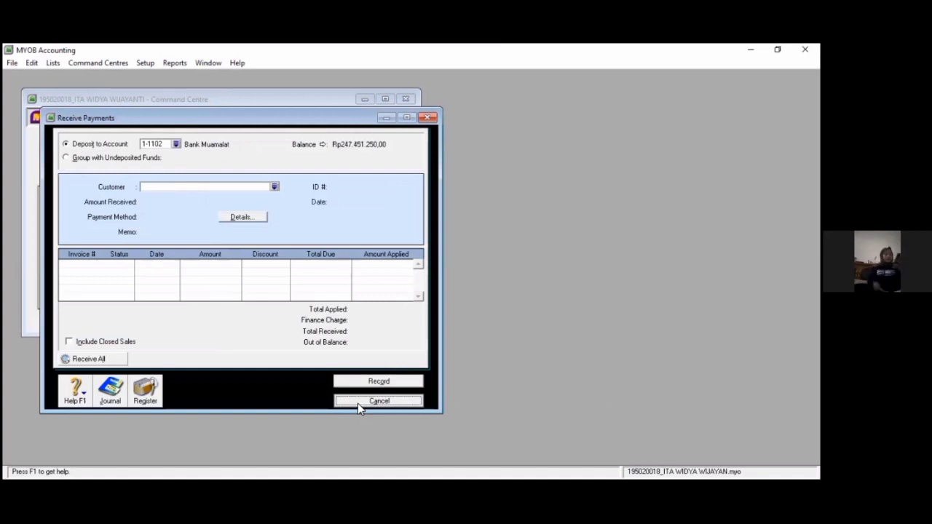
click(357, 401)
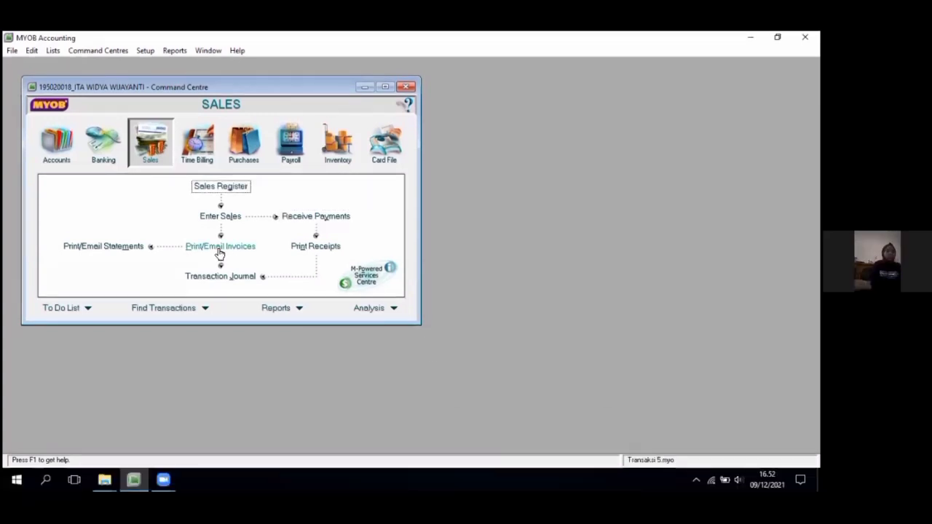
- Start a new sales invoice for customer PT BINA and turn off tax-inclusive pricing
click(222, 227)
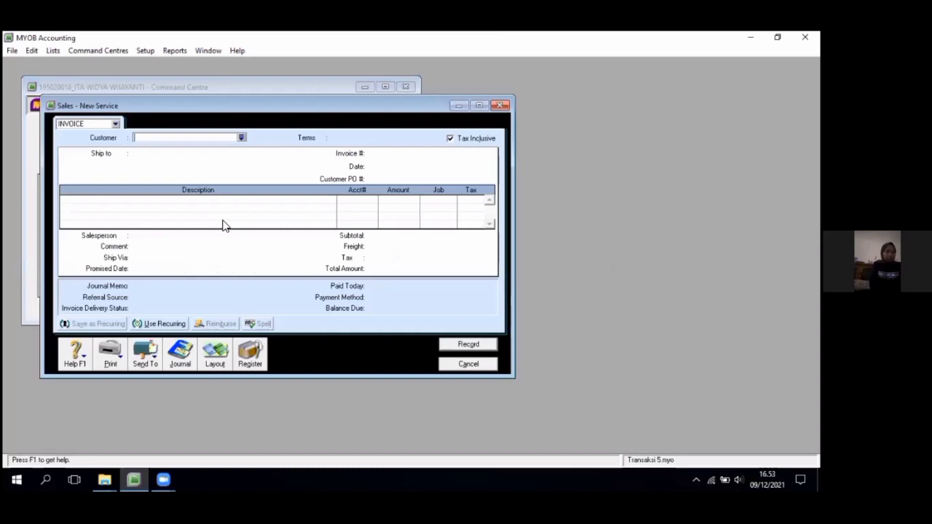
key(Return)
key(Return)
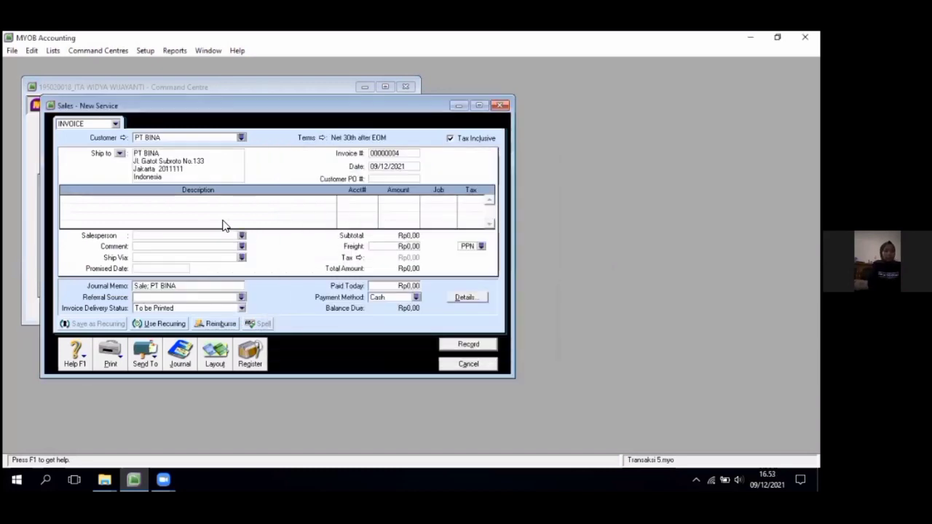
click(450, 139)
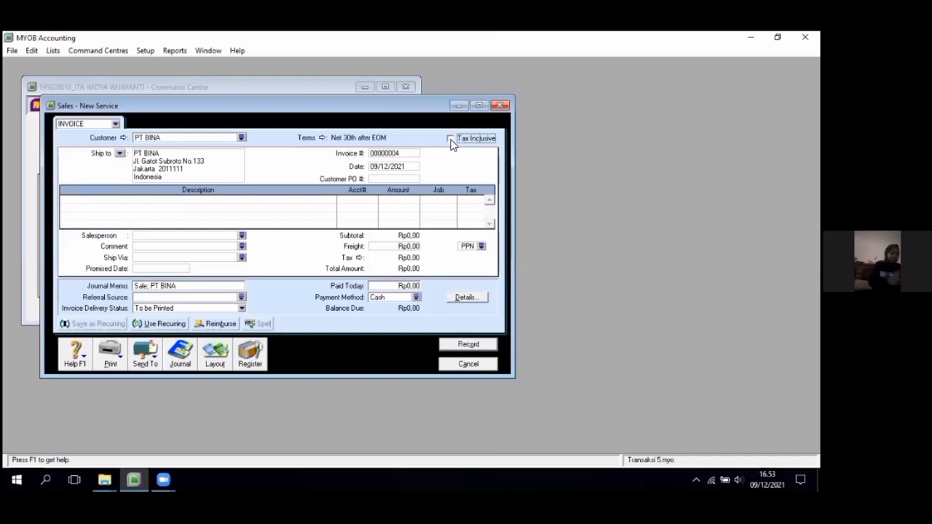
- Set the invoice number to F001 and the date to 05/06/2015, and enter the customer's purchase order number
key(Tab)
key(Tab)
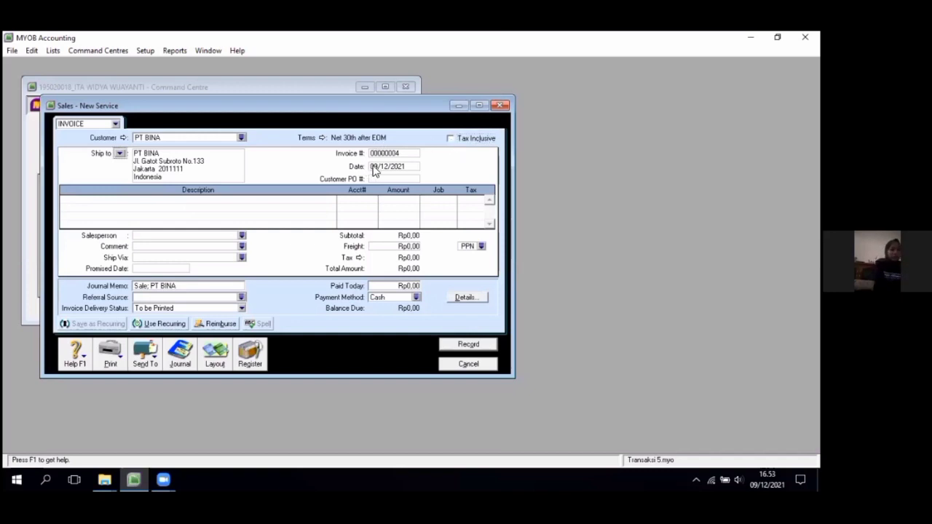
key(Tab)
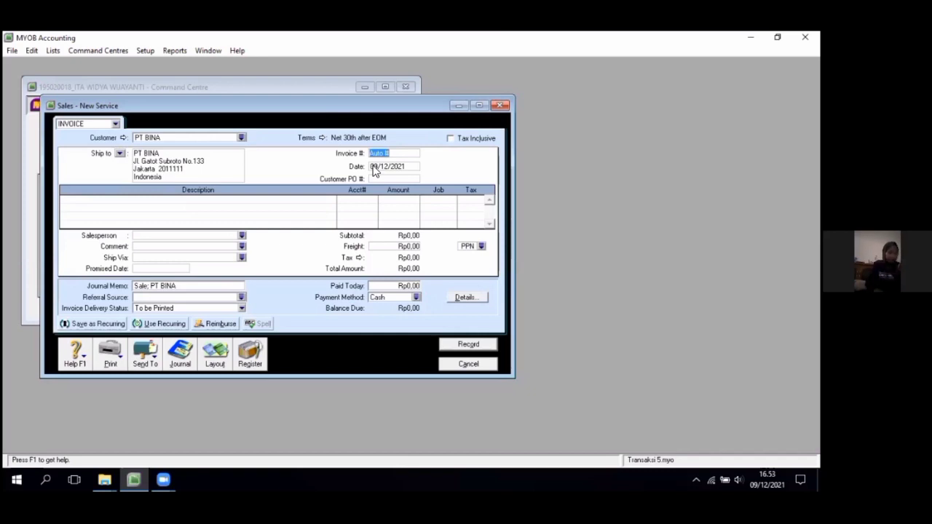
text(F001)
click(373, 169)
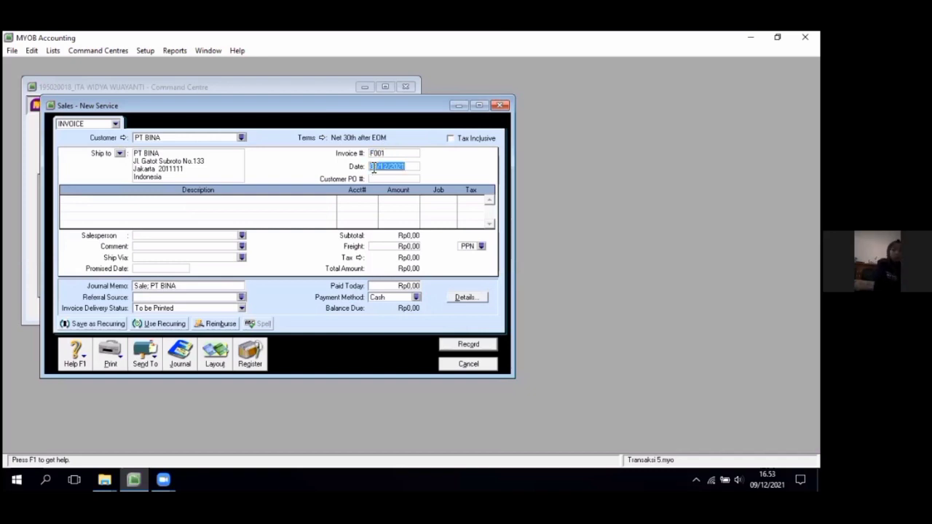
text(06/)
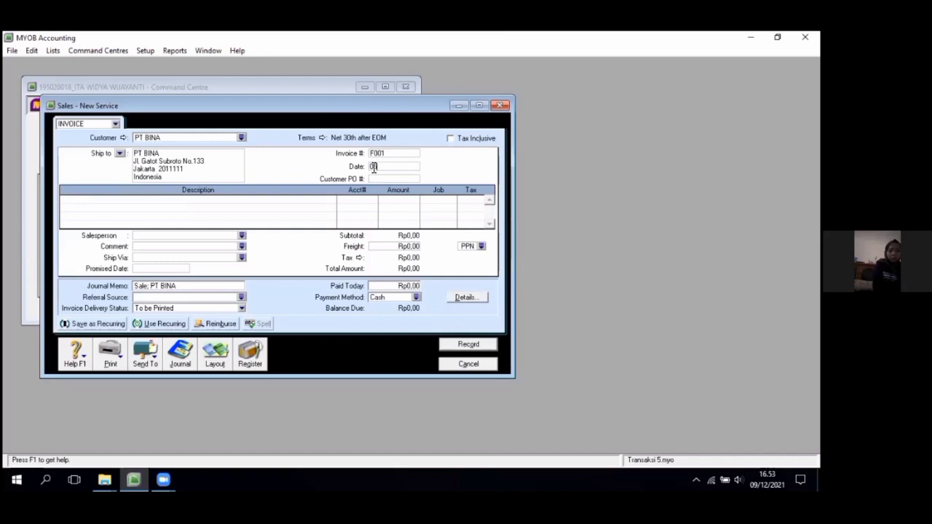
text(06/2015)
key(Tab)
text(812)
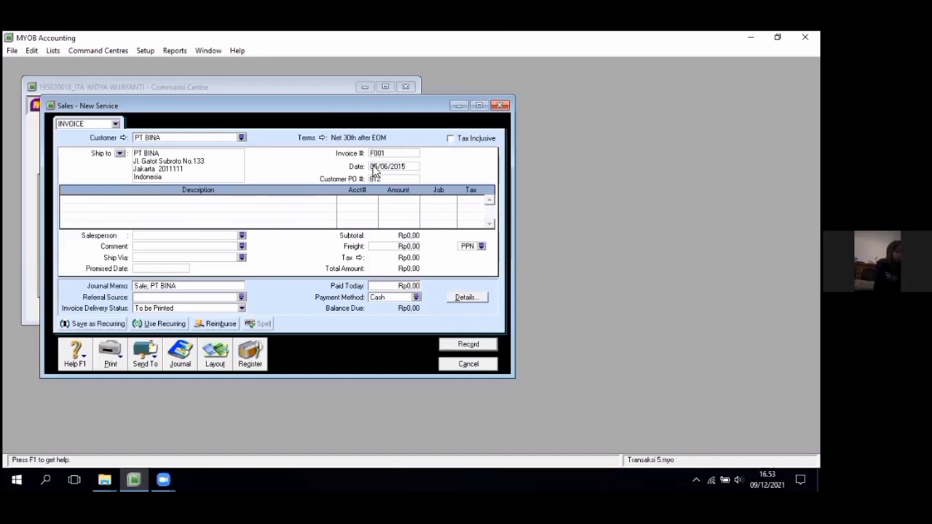
key(Tab)
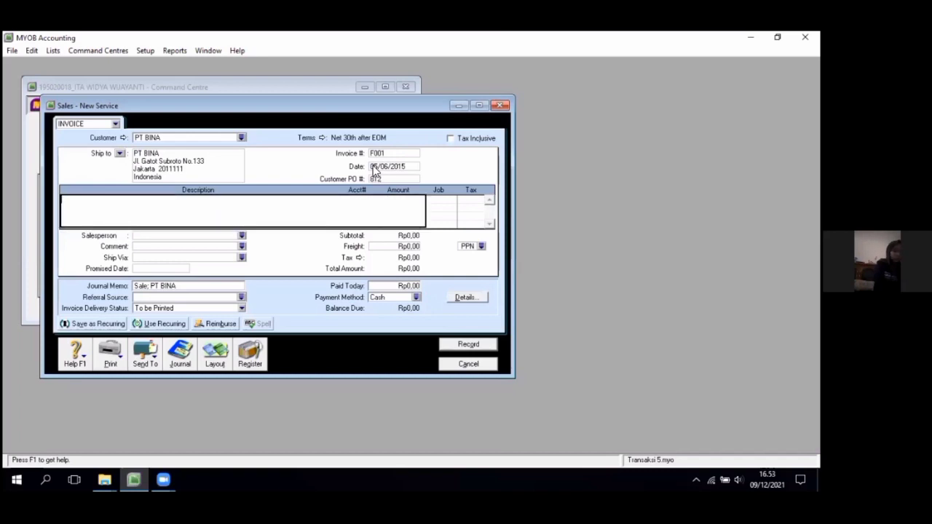
- Change the PT BINA invoice layout from Service to Item
click(215, 355)
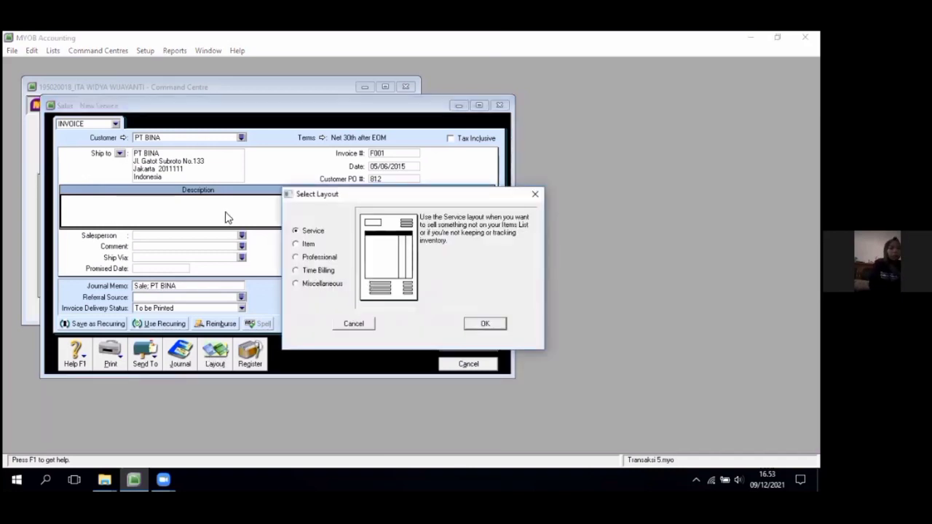
click(536, 194)
click(299, 246)
click(485, 325)
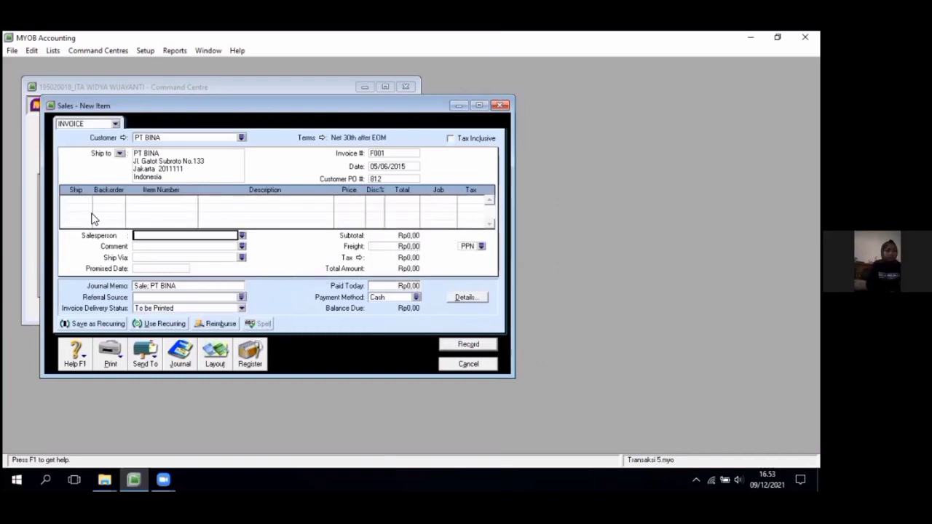
- Enter 50 units of item T001 on the first line of the invoice
click(70, 202)
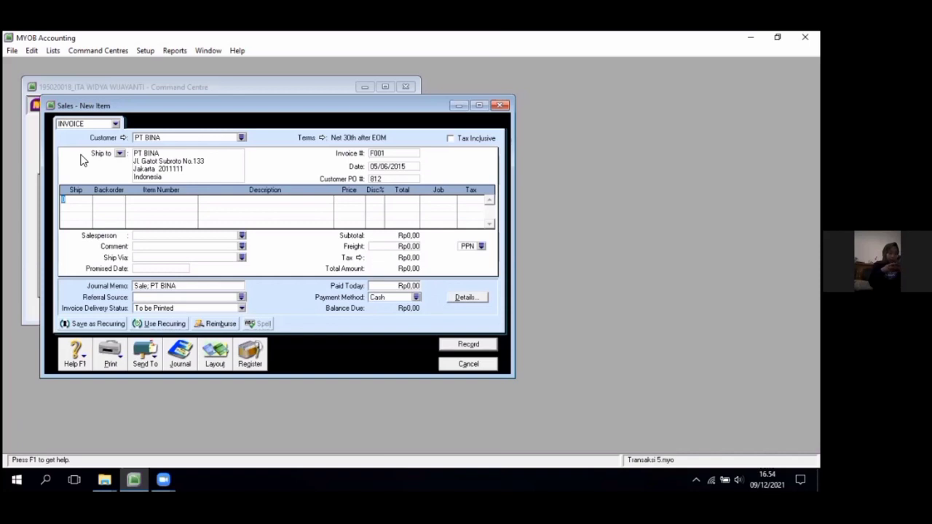
text(5)
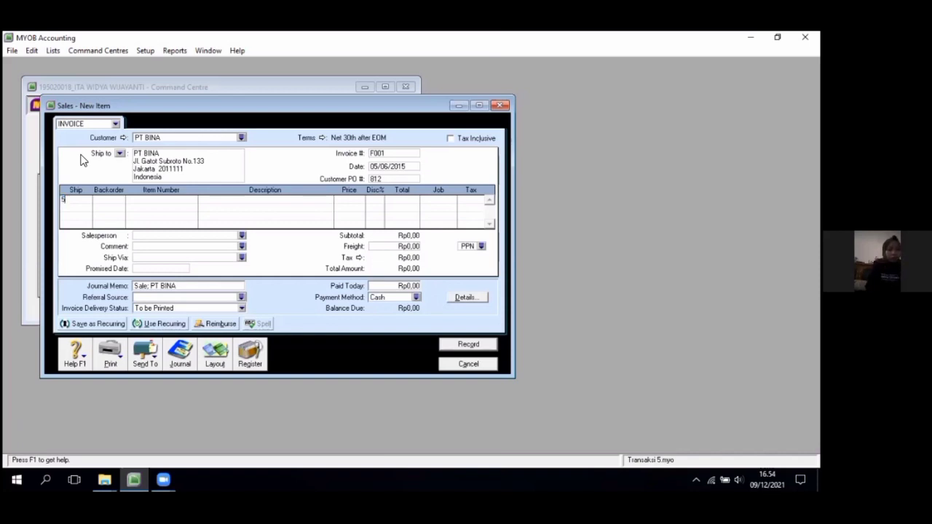
text(0)
key(Tab)
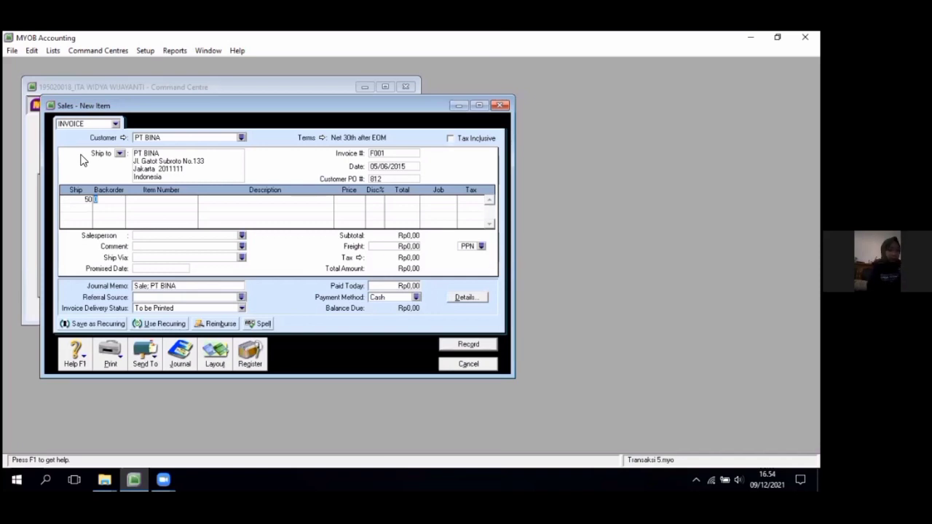
key(Tab)
key(Tab)
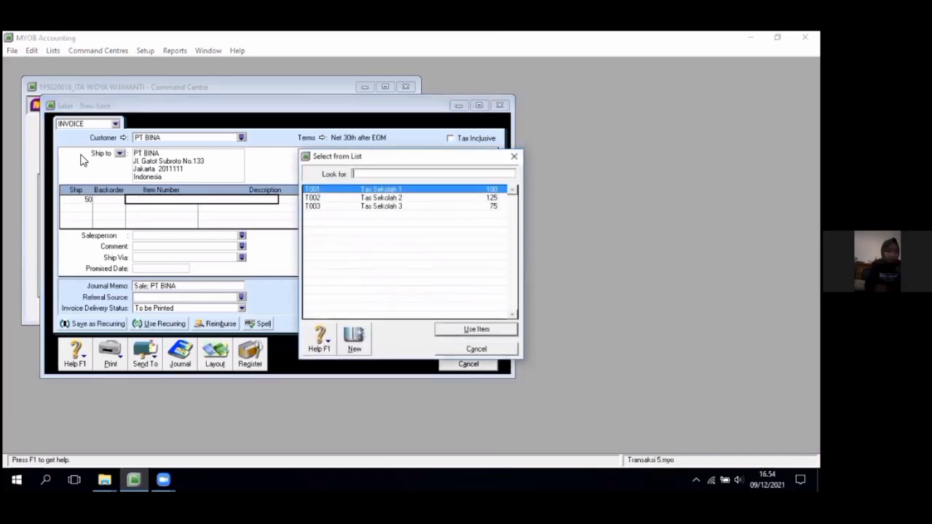
key(Return)
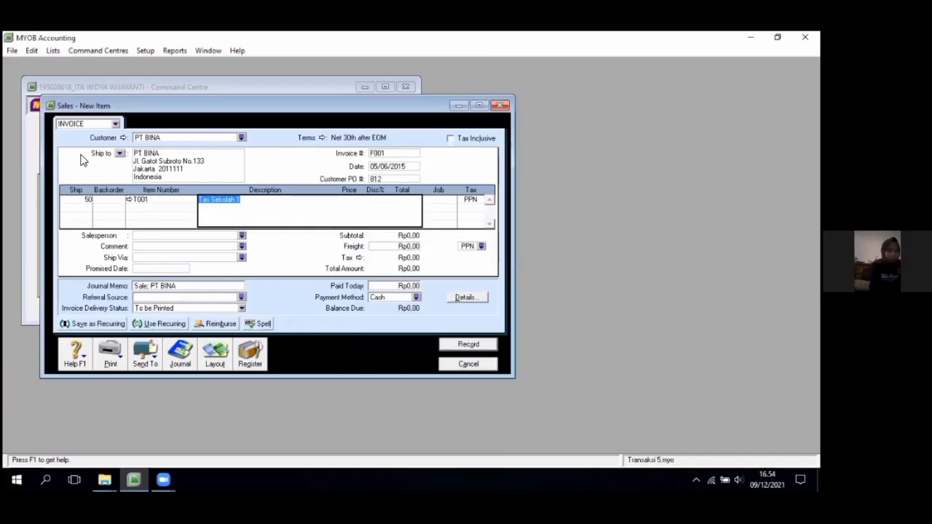
- Set the price of item T001 to 275.000 and keep PPN as the line's tax code
key(Tab)
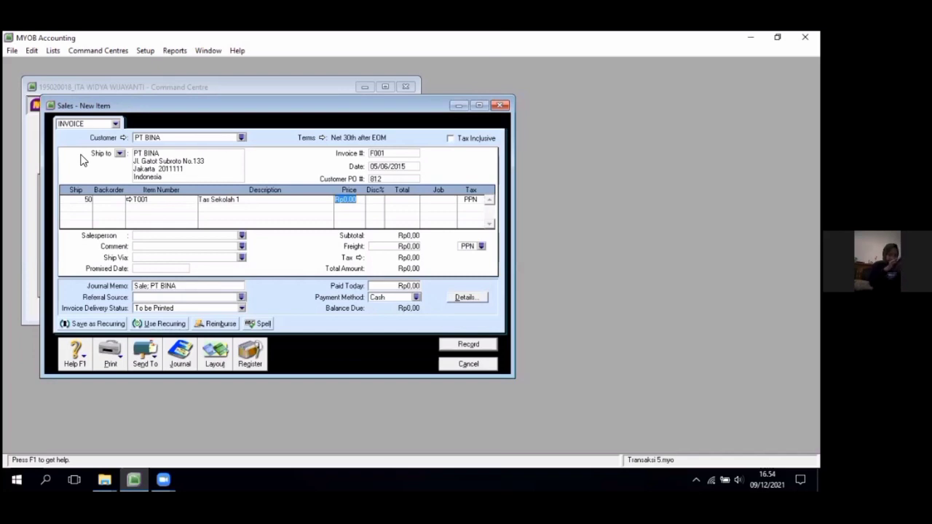
text(2)
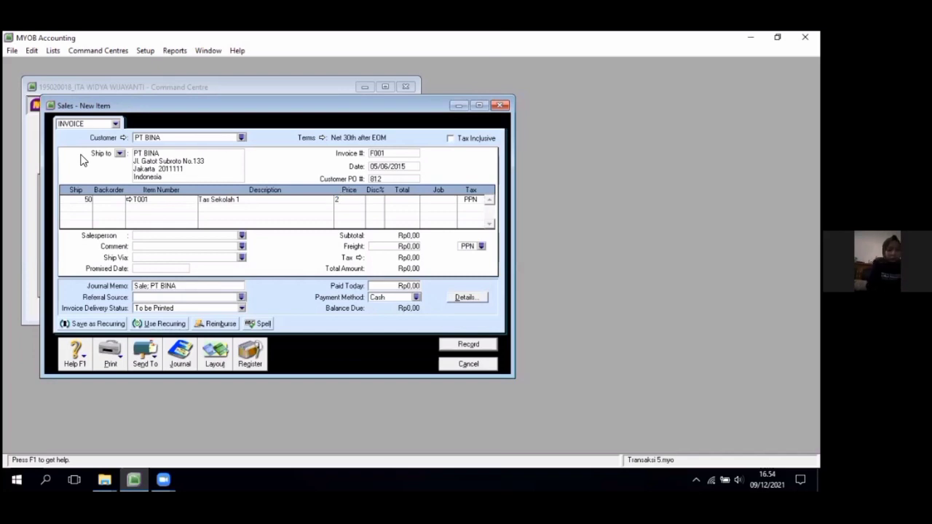
text(75.000)
key(Tab)
key(Tab)
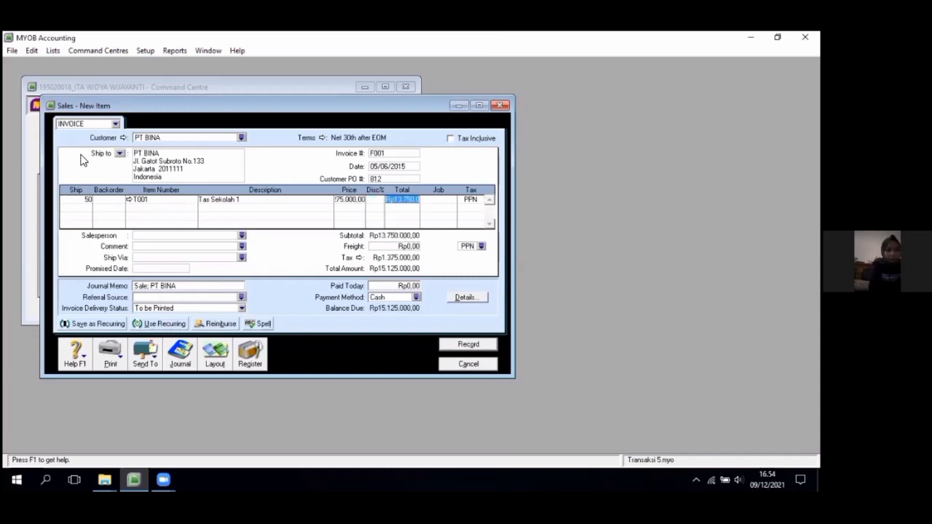
key(Tab)
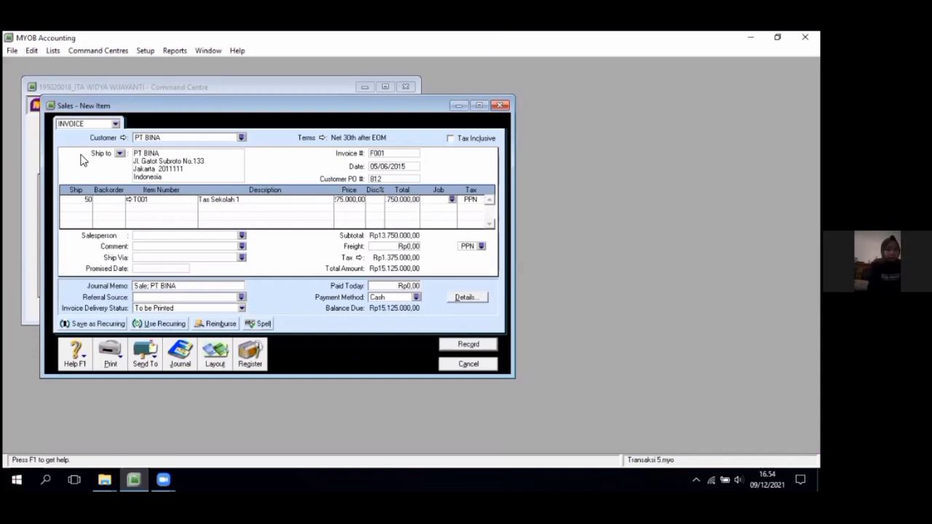
key(Tab)
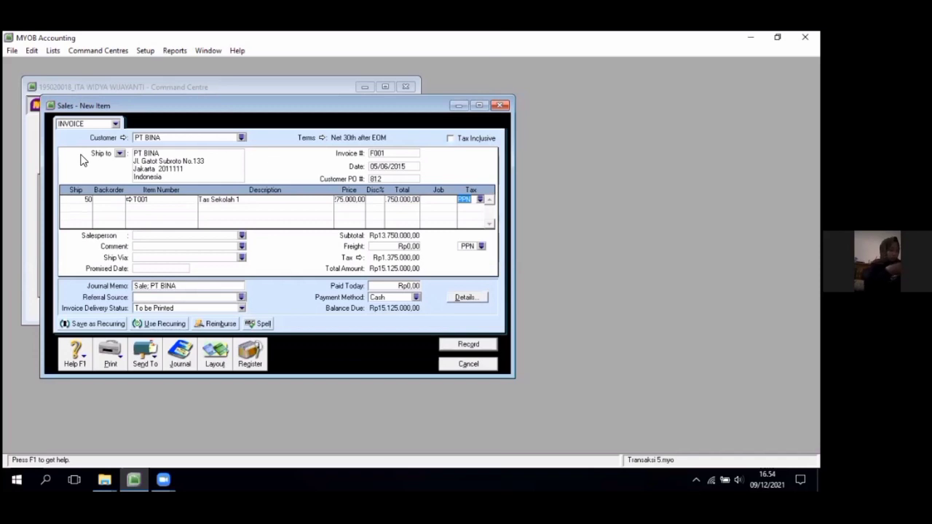
key(Tab)
- Add a second invoice line with 25 units of item T001
key(Tab)
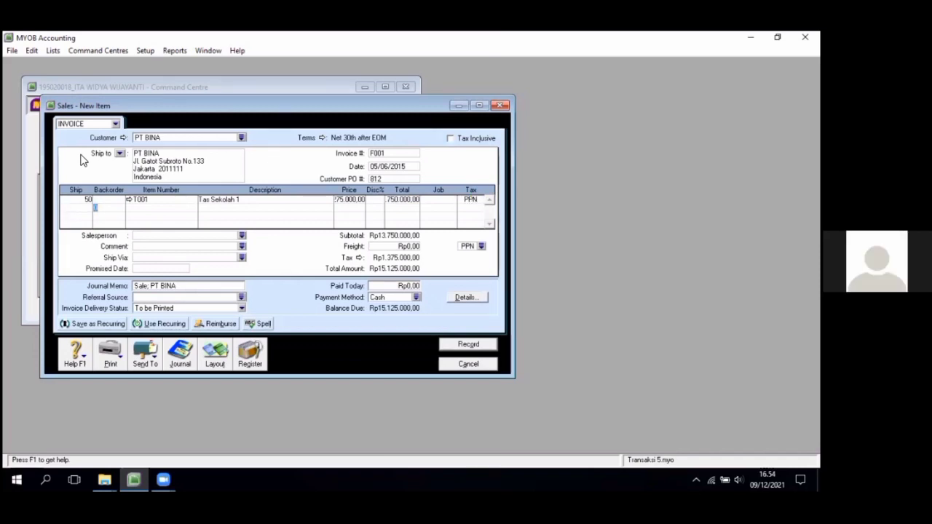
key(shift+Tab)
text(25)
key(Tab)
key(Tab)
key(Tab)
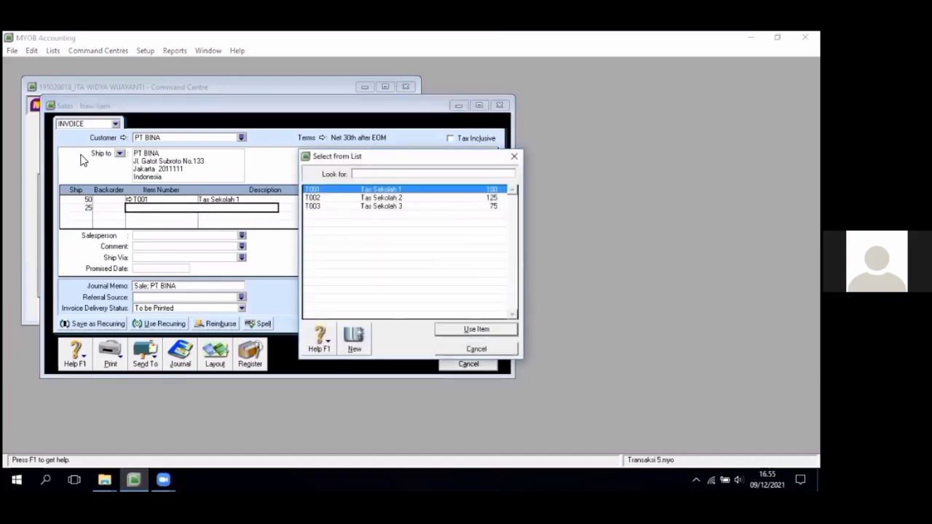
text(T001)
key(Tab)
key(Tab)
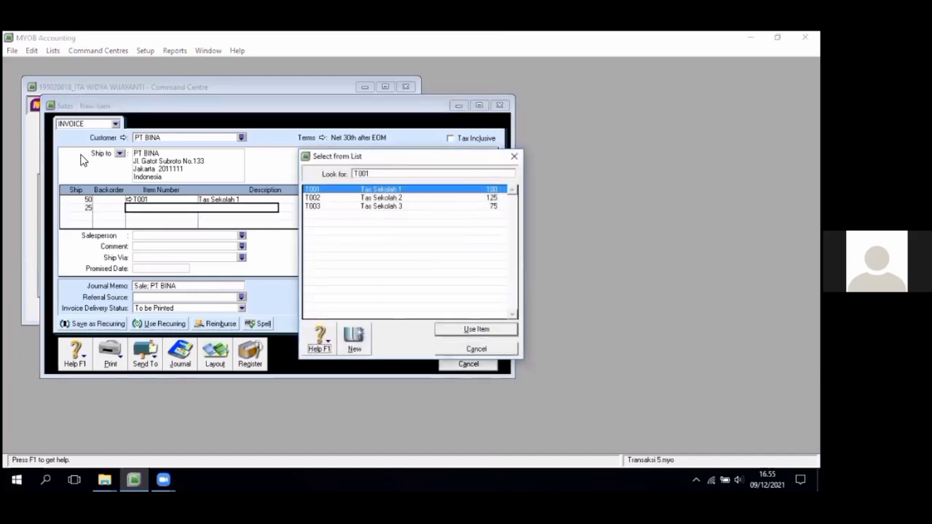
key(Return)
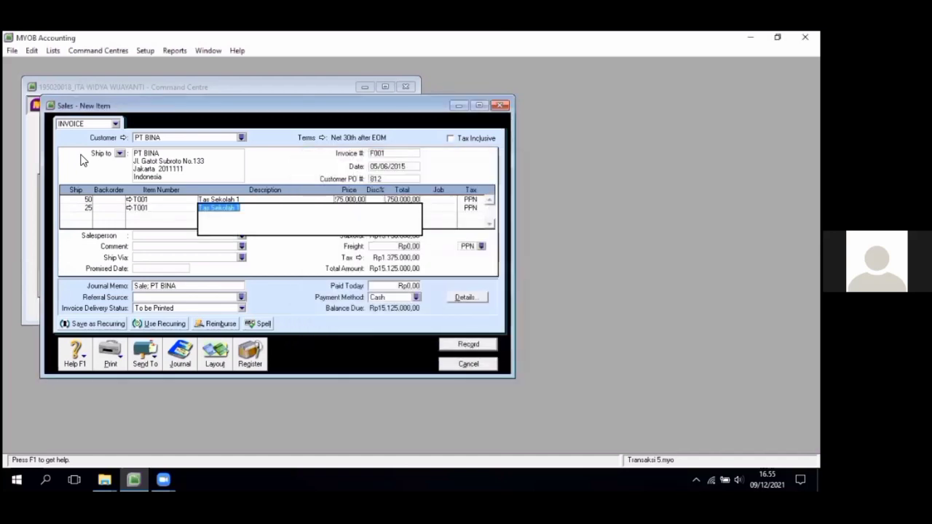
- Try to change the second line's description to Tas Sekolah 2, and view the item information for T001
key(Right)
key(BackSpace)
text(2)
click(157, 216)
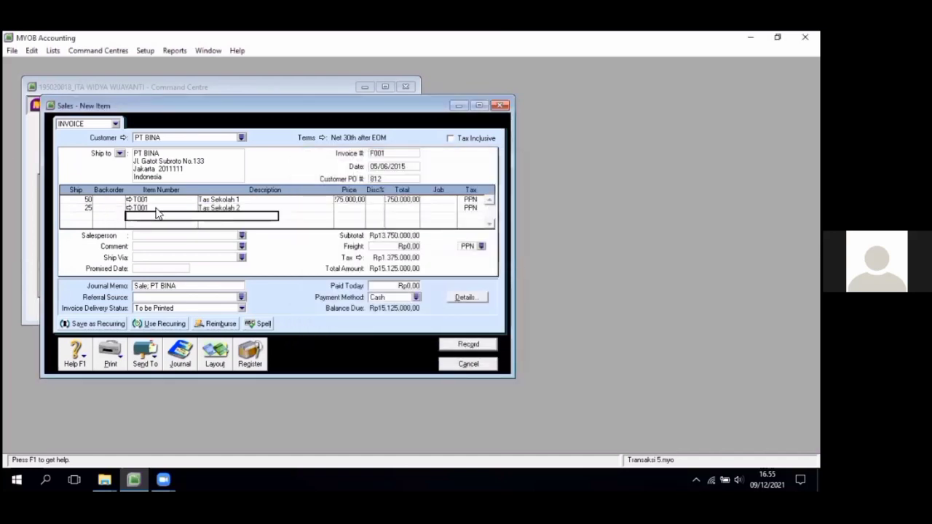
click(166, 201)
click(161, 208)
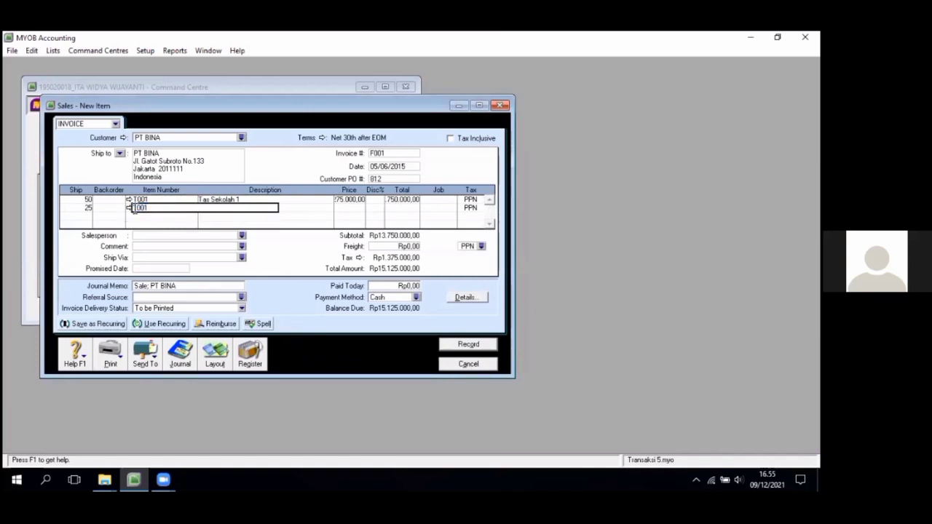
click(129, 208)
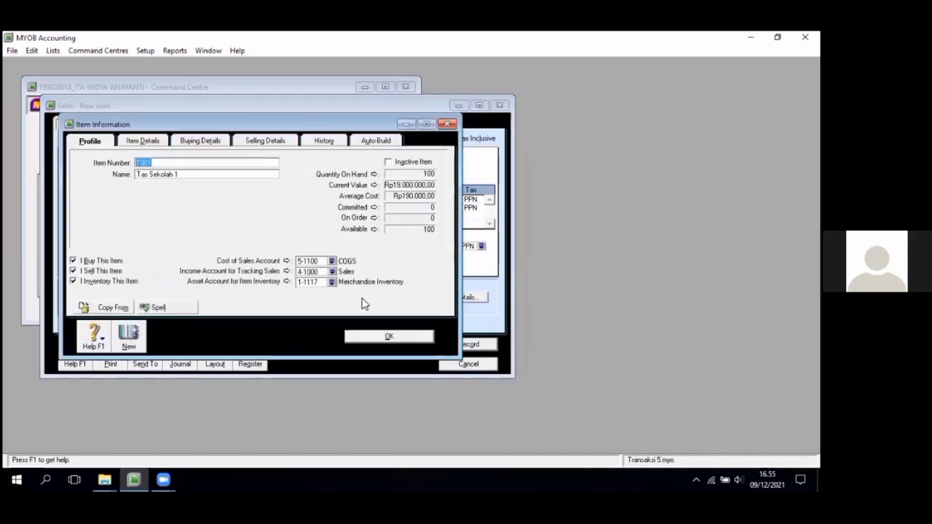
click(446, 125)
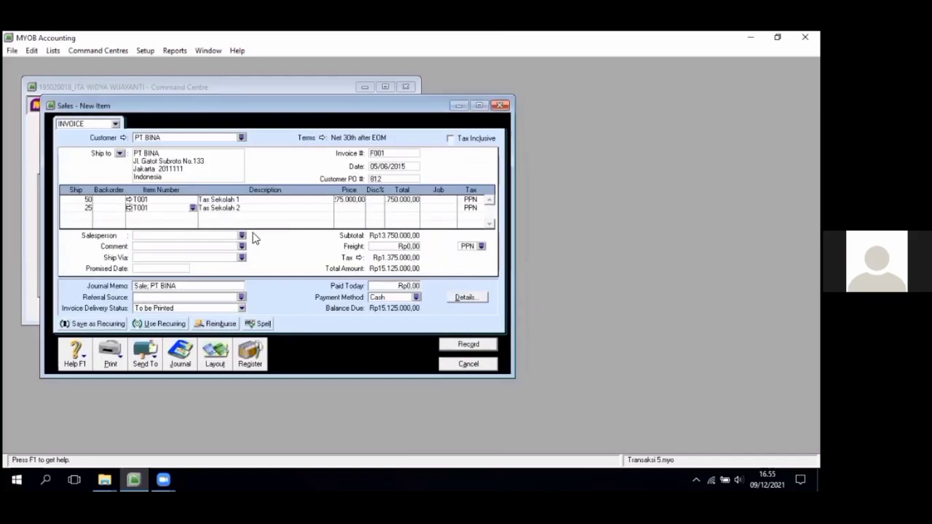
- Replace the second line's item with T002 and set its price to 253000
click(368, 206)
click(370, 200)
click(452, 333)
key(Tab)
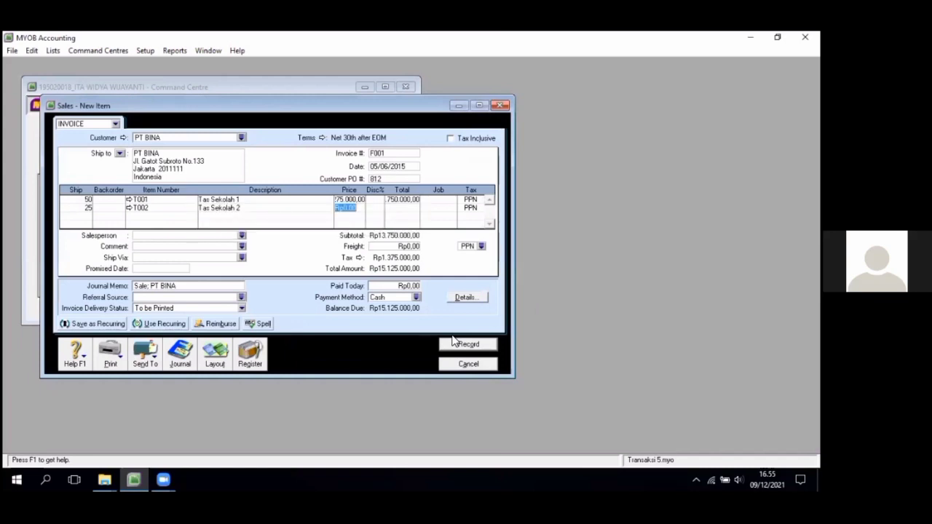
text(253000)
key(Tab)
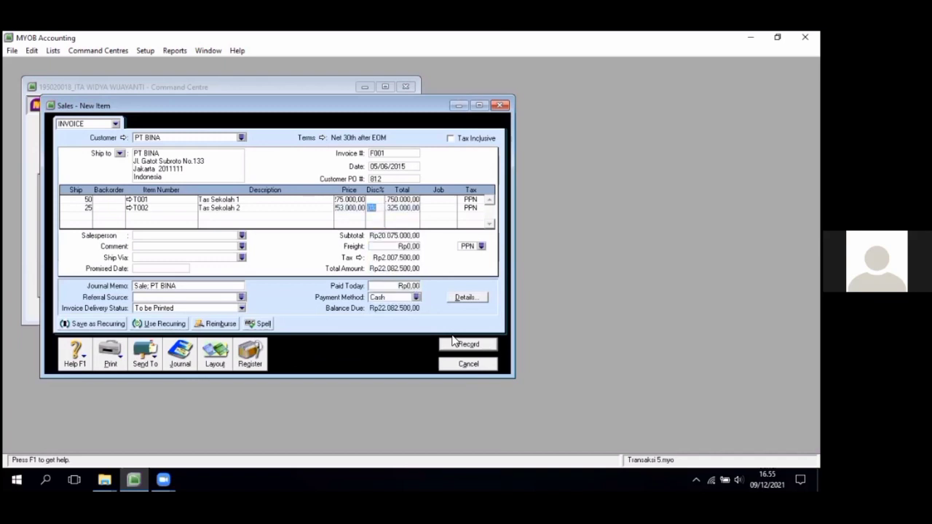
- Add a third invoice line with 25 units of item T003
key(Tab)
key(Tab)
key(Tab)
key(Tab)
text(25)
key(Tab)
key(Tab)
key(Tab)
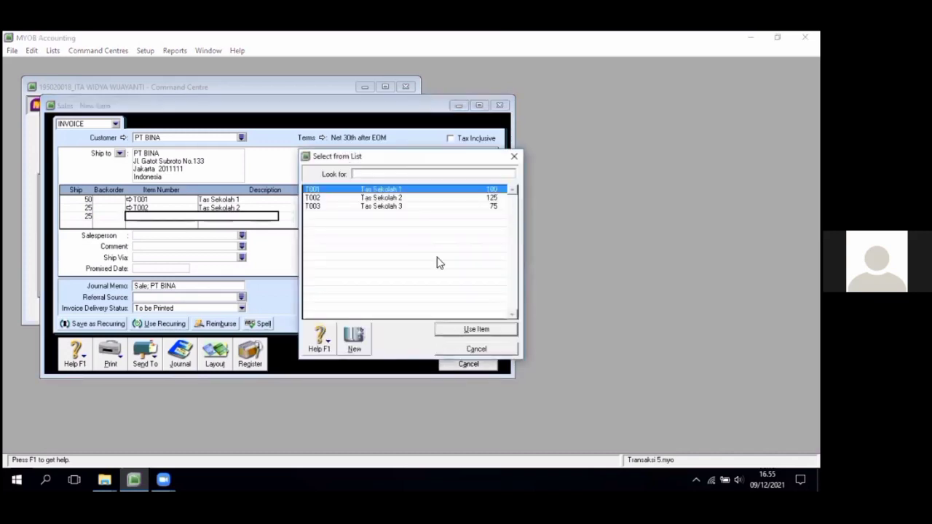
text(T003)
click(489, 331)
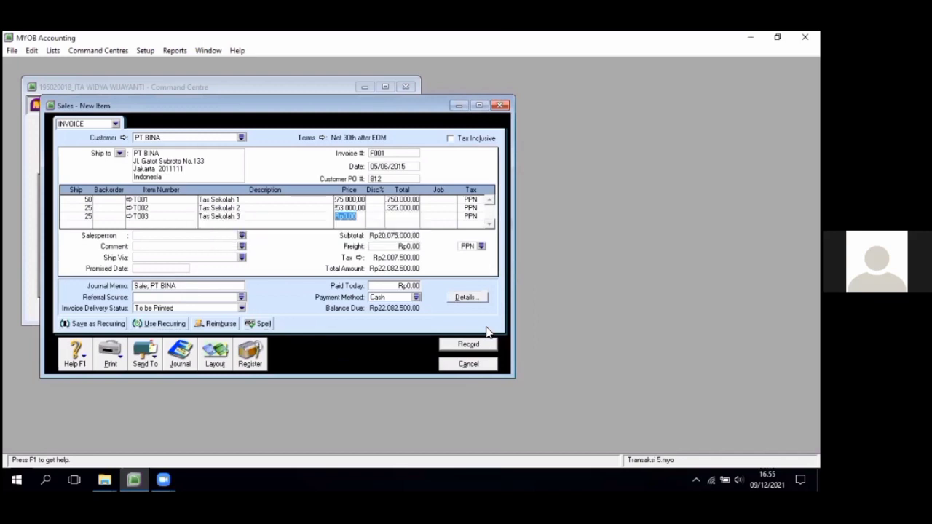
- Set the price of item T003 to 215000
text(215000)
key(Tab)
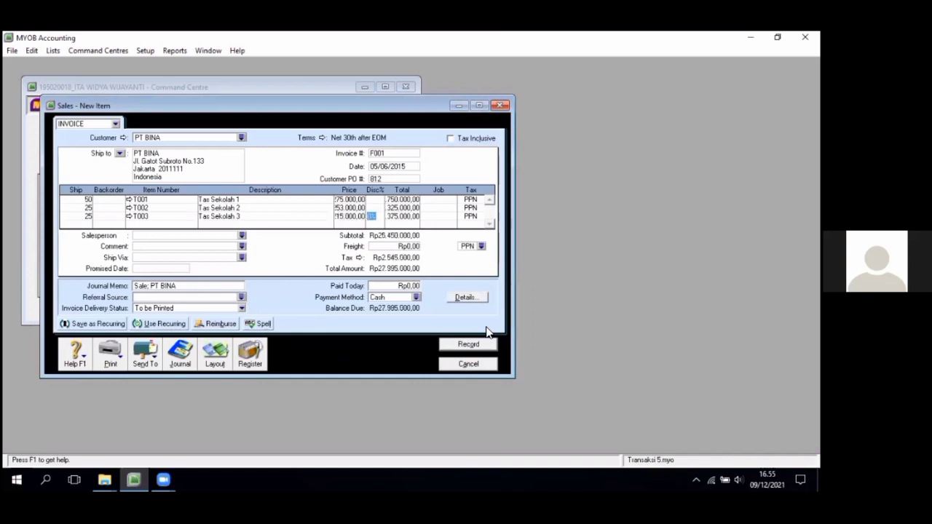
key(Tab)
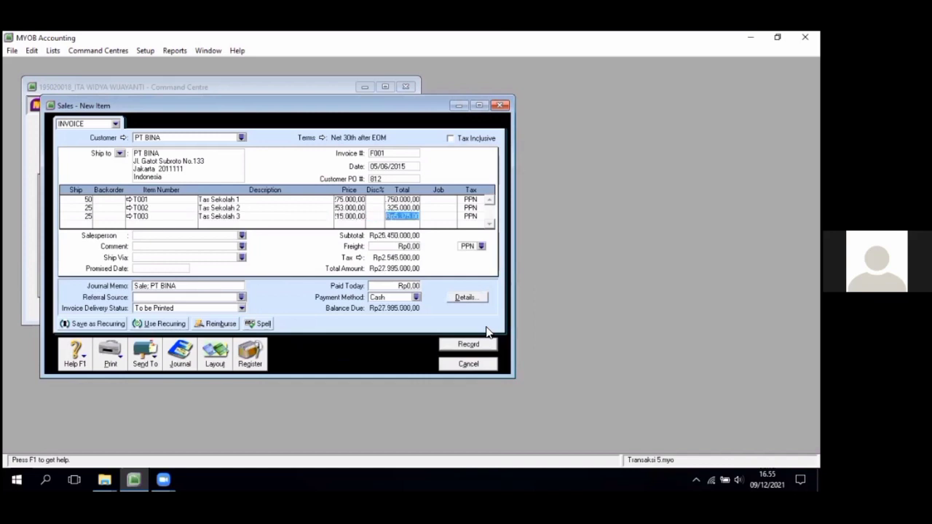
click(393, 247)
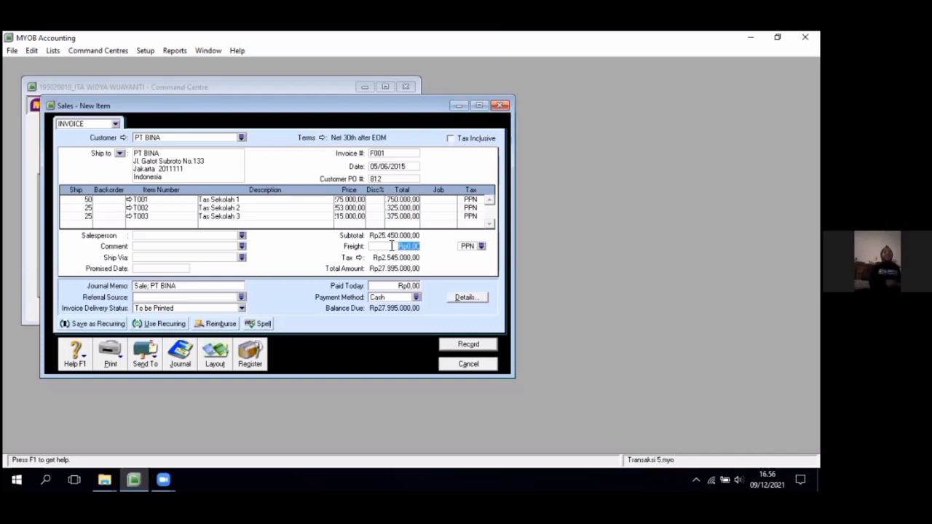
key(Tab)
key(Tab)
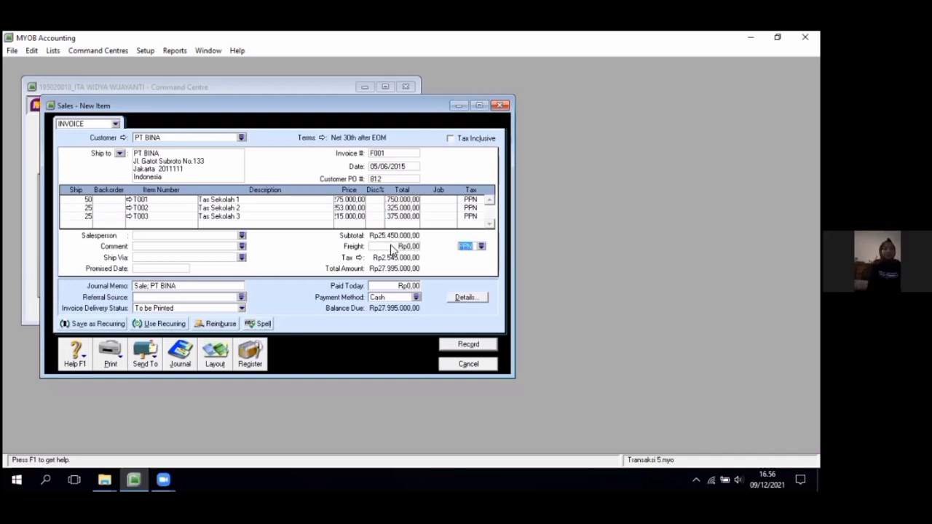
key(Tab)
key(Tab)
key(Tab)
key(Tab)
key(Tab)
key(Tab)
key(Tab)
key(Tab)
key(Tab)
key(Tab)
key(Tab)
key(Tab)
key(Tab)
drag(209, 110, 284, 278)
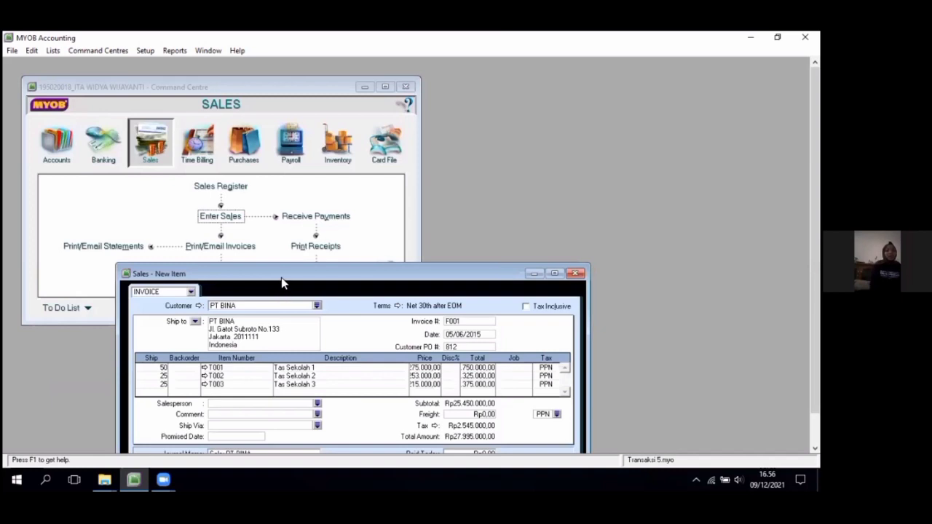
drag(281, 278, 214, 126)
- Check the invoice's Item layout selection and review its journal entries in the transaction recap
click(231, 380)
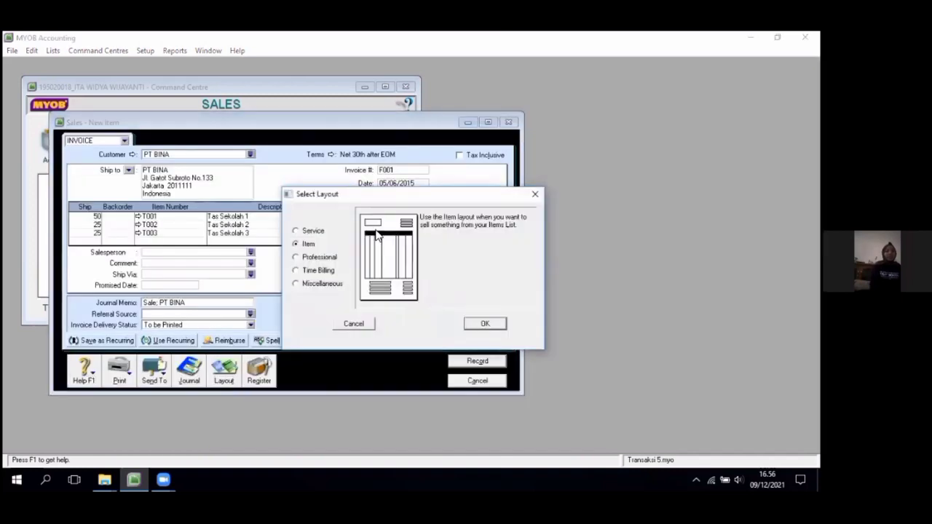
click(502, 323)
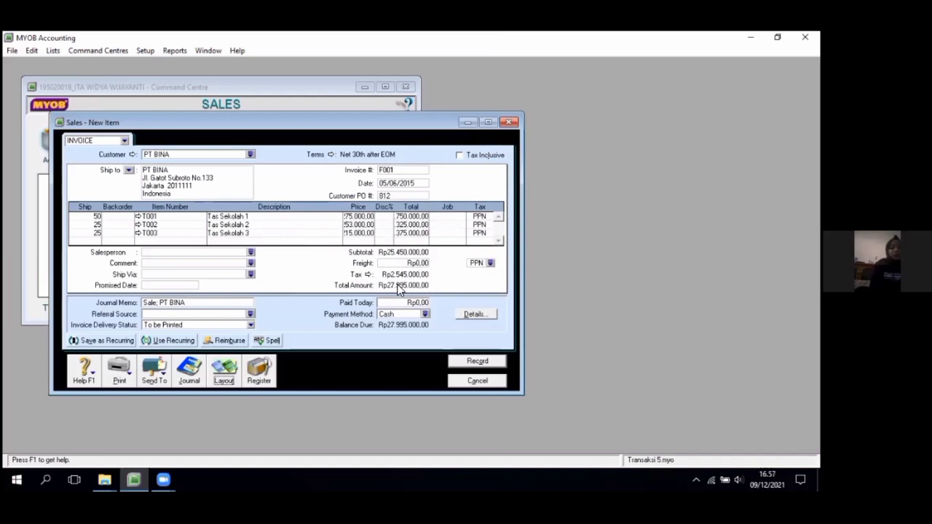
key(ctrl+r)
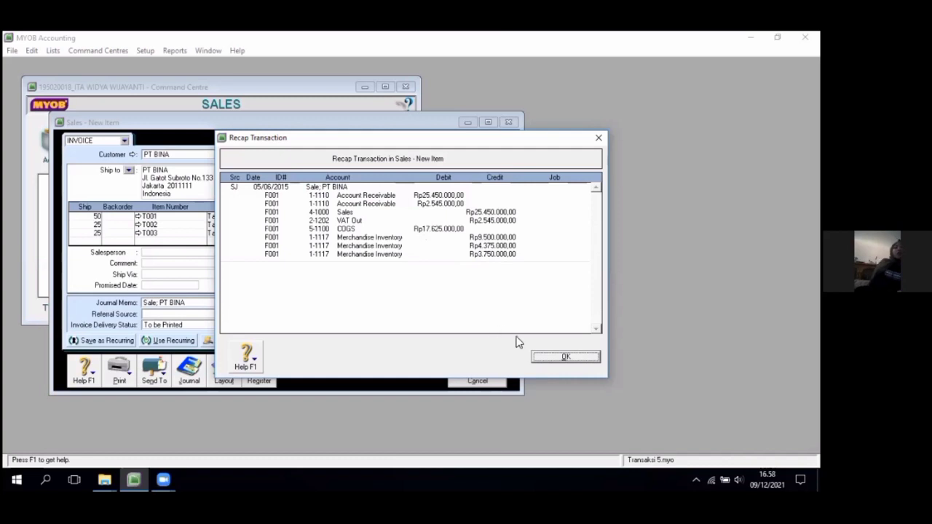
click(539, 358)
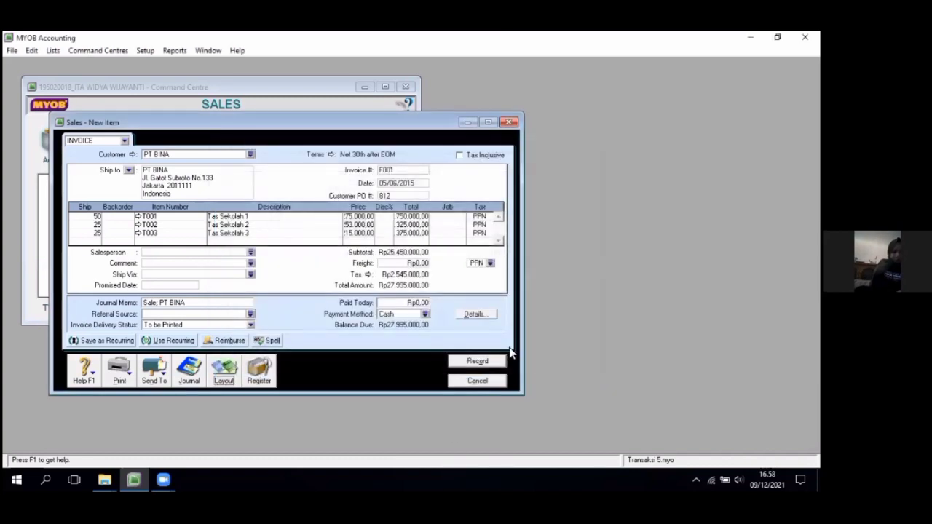
- Record sales invoice F001, dismissing the spelling check of the item descriptions
click(486, 360)
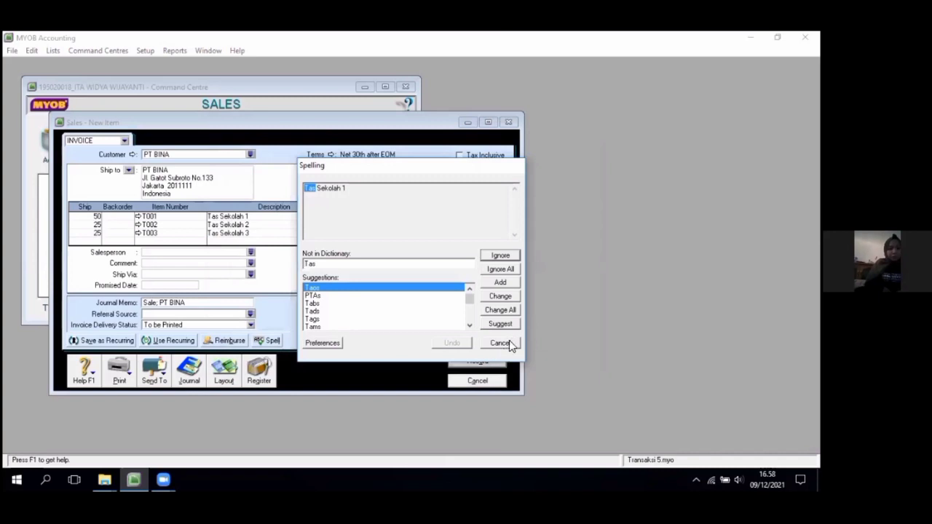
click(510, 342)
click(509, 341)
click(504, 340)
click(502, 341)
click(474, 362)
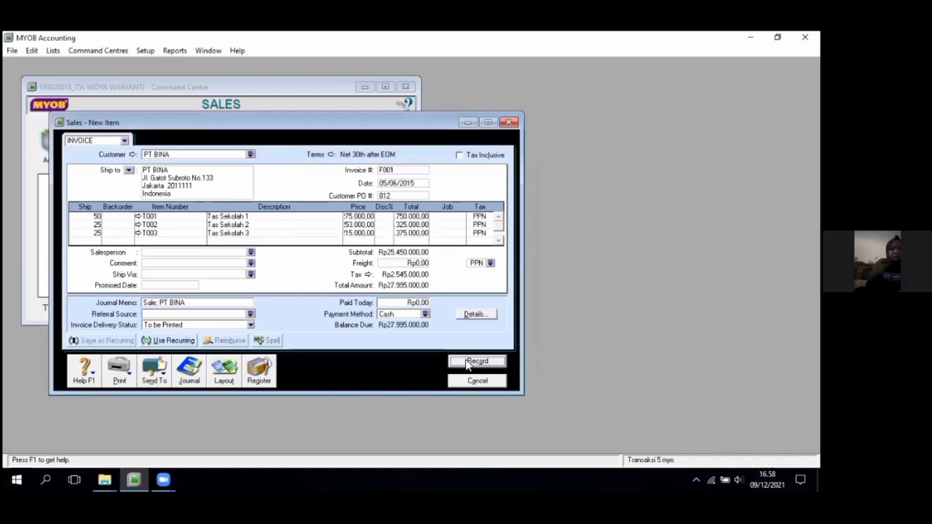
- Close the sales invoice entry window
click(464, 384)
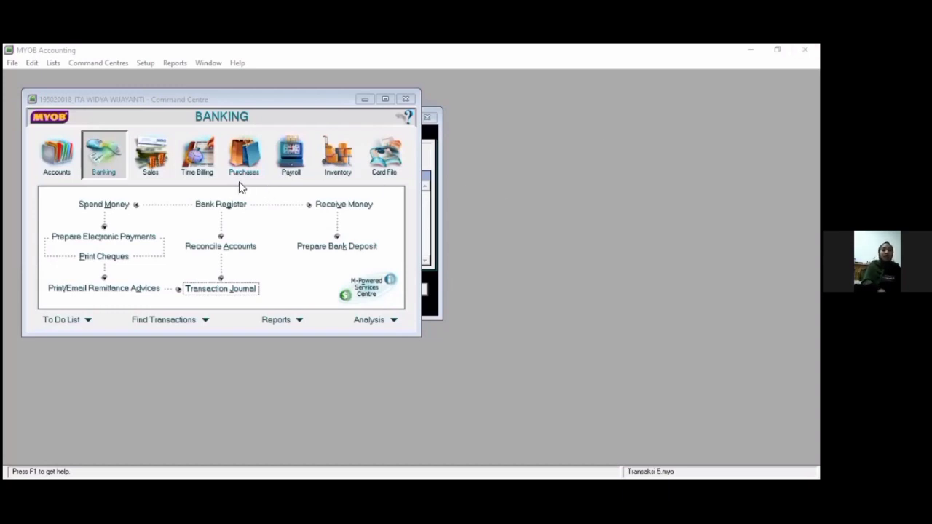
click(242, 159)
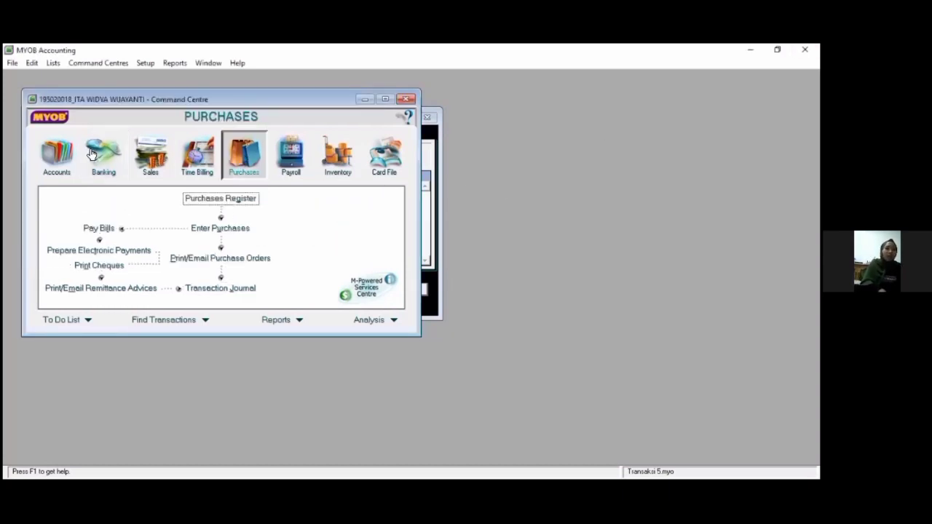
click(99, 157)
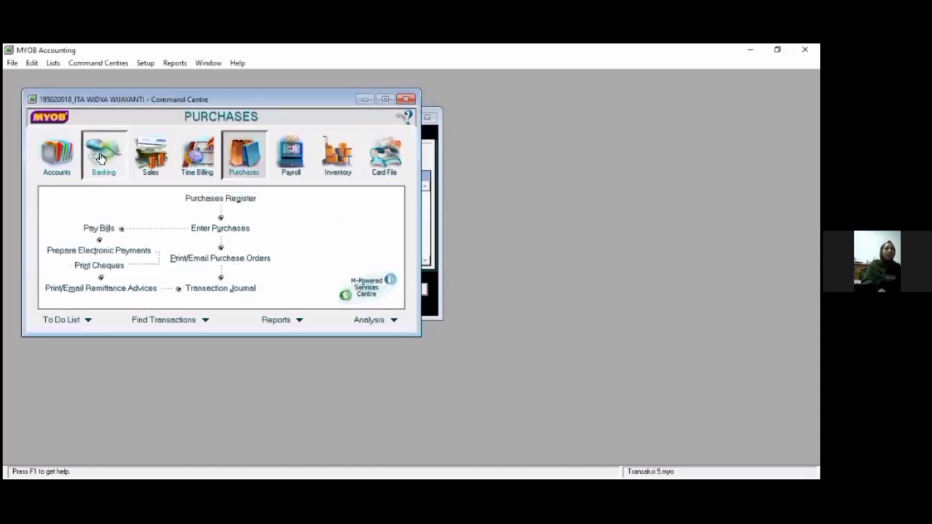
click(249, 162)
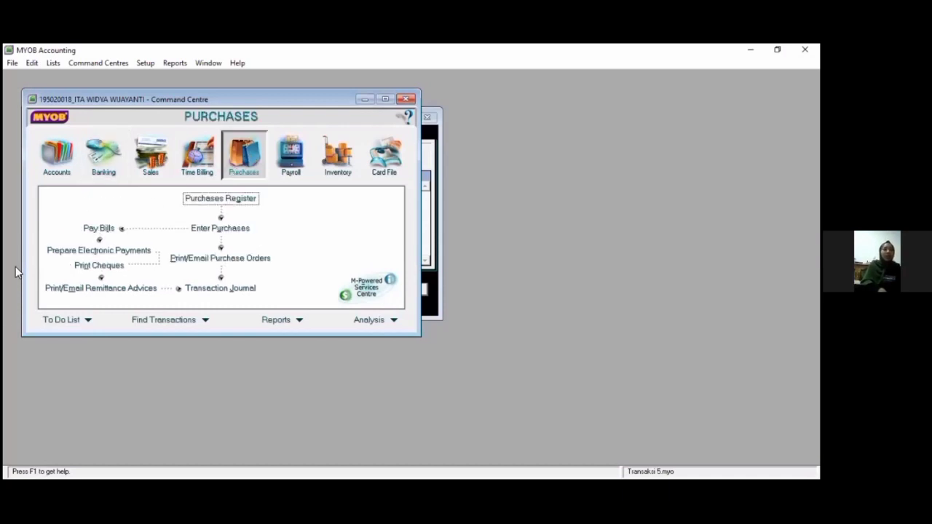
click(99, 230)
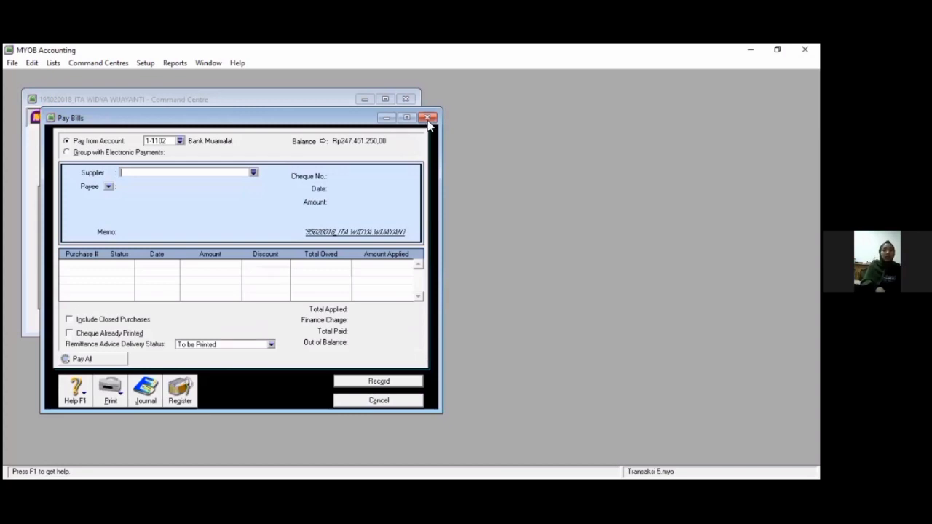
click(428, 119)
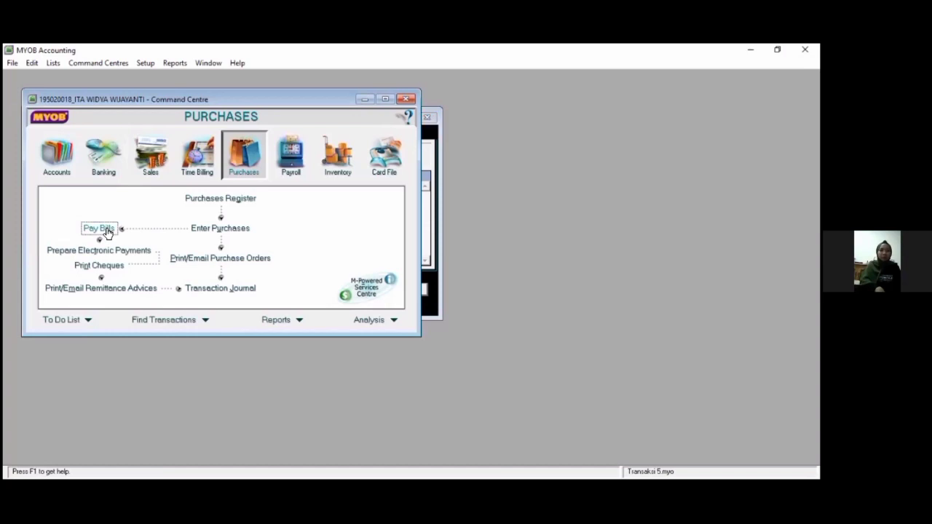
- Start a Spend Money entry paid from account 1-1102 Bank Muamalat, with tax-inclusive amounts turned off
click(114, 154)
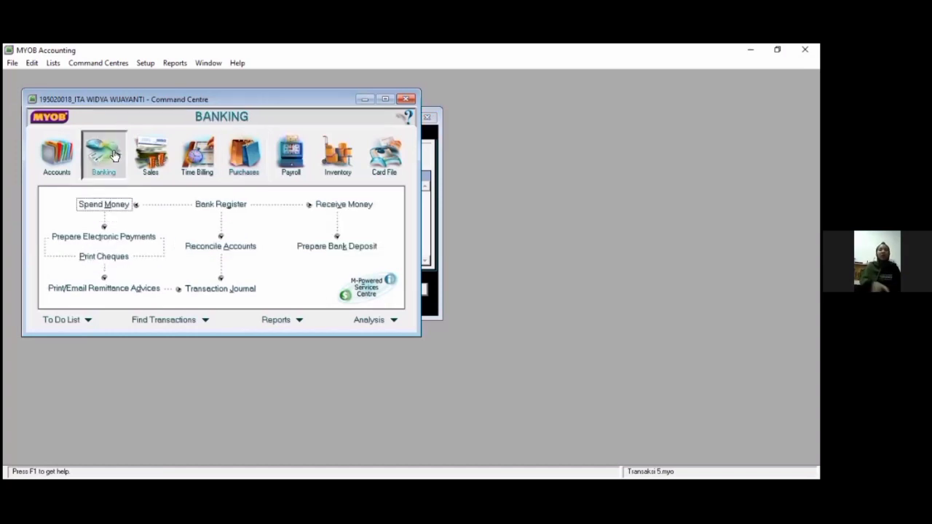
click(105, 205)
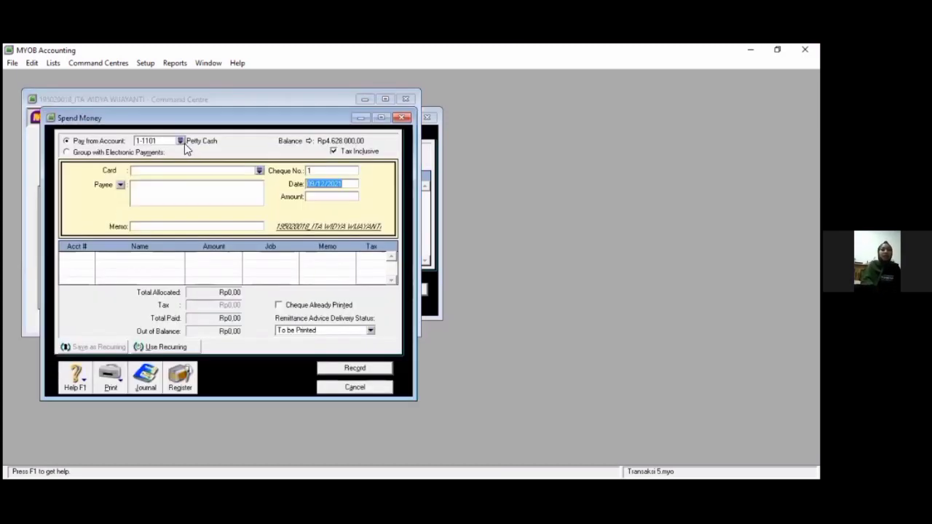
click(333, 212)
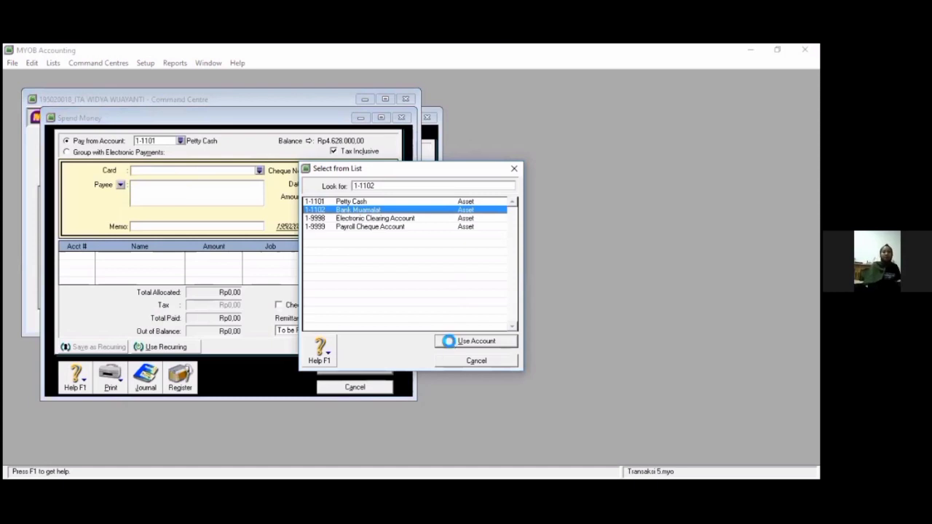
click(453, 344)
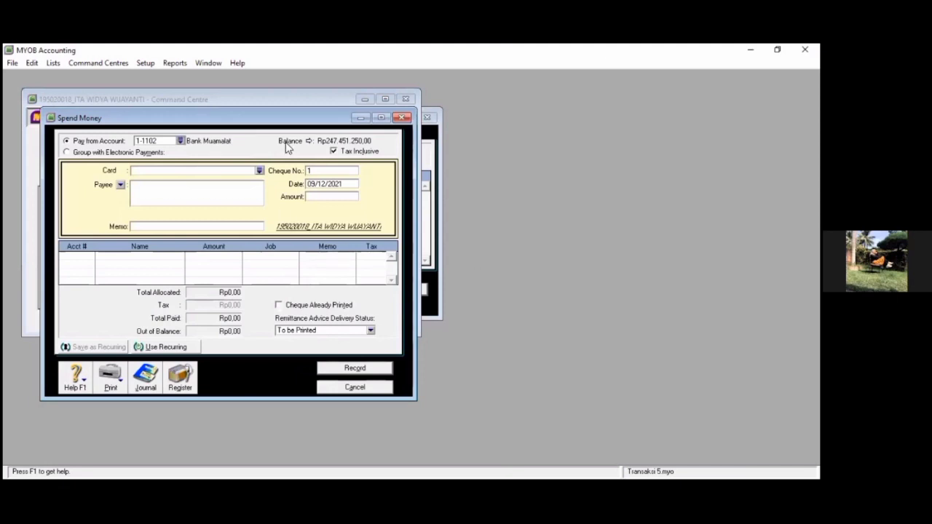
click(335, 152)
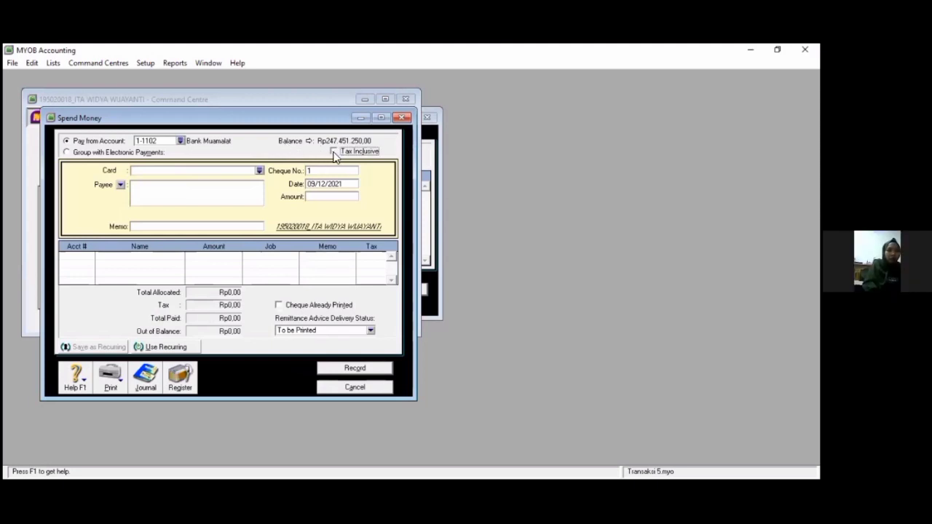
- Set the payment's cheque number to BKK.002
key(Tab)
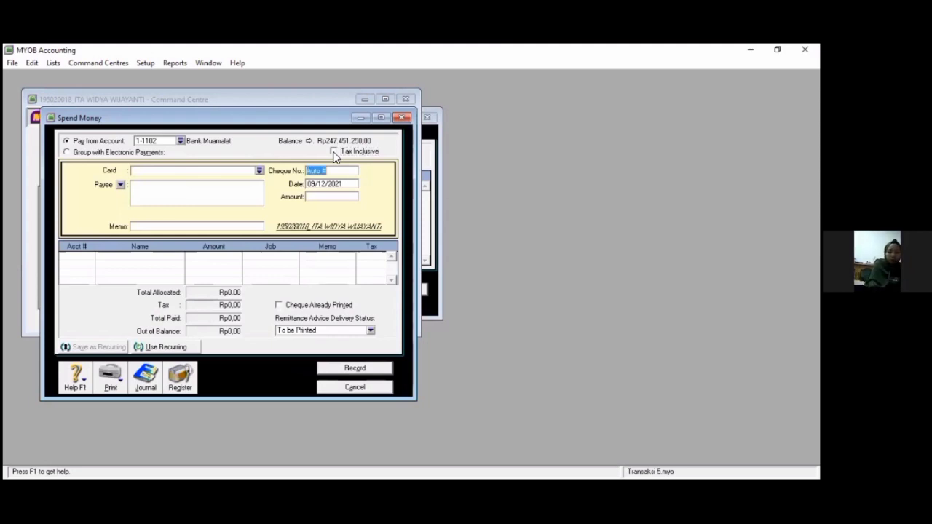
text(BKK.001)
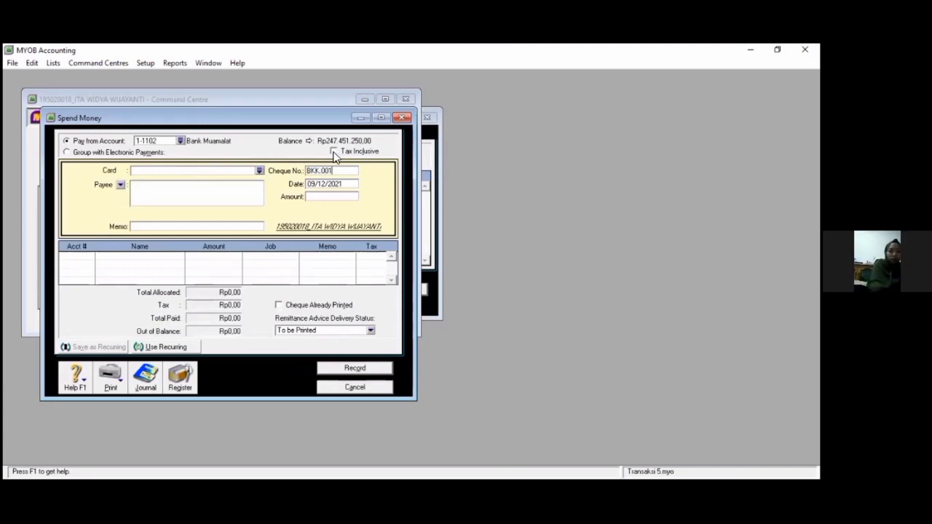
key(BackSpace)
text(2)
key(Tab)
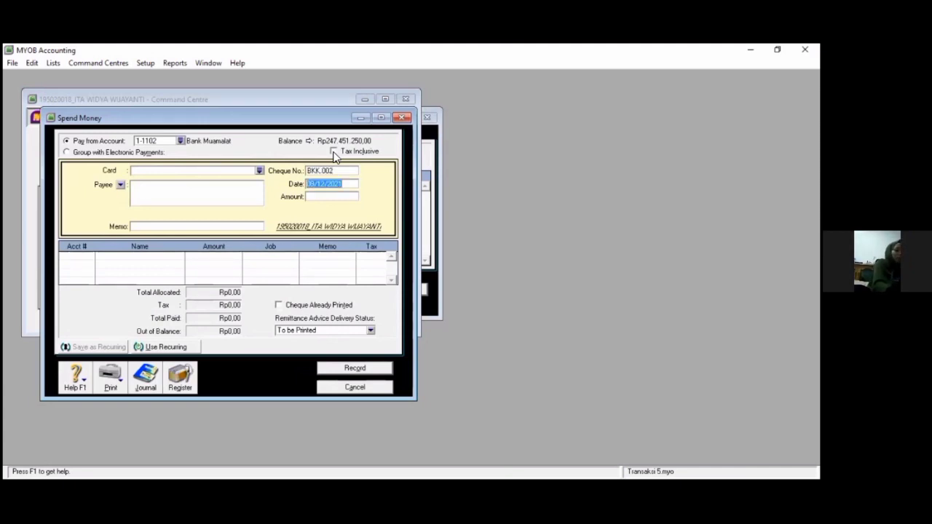
- Date the payment 06/06/2015 and set its amount to 970000
text(06/0)
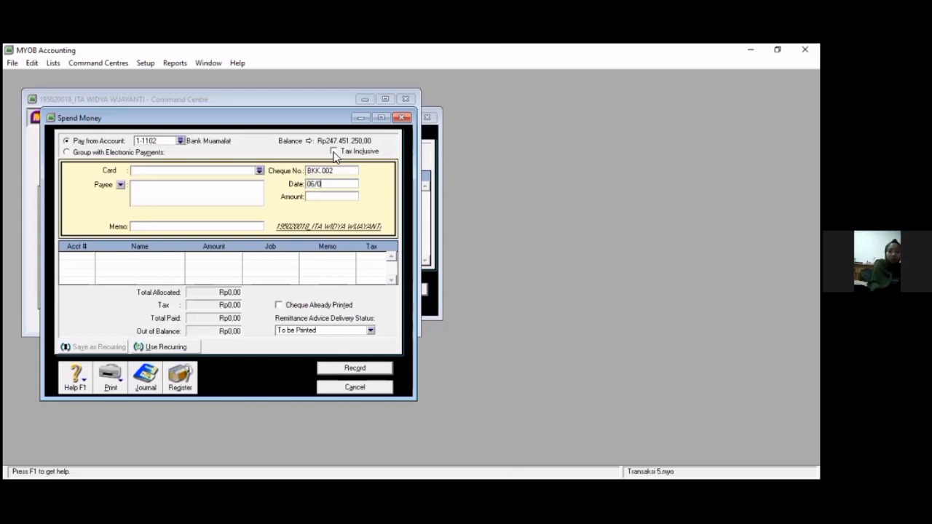
text(6/202)
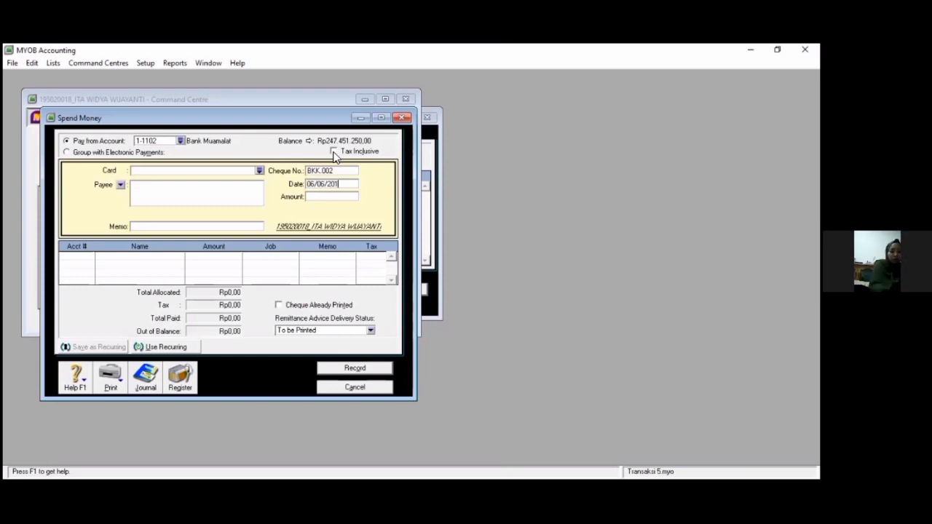
text(5)
key(Tab)
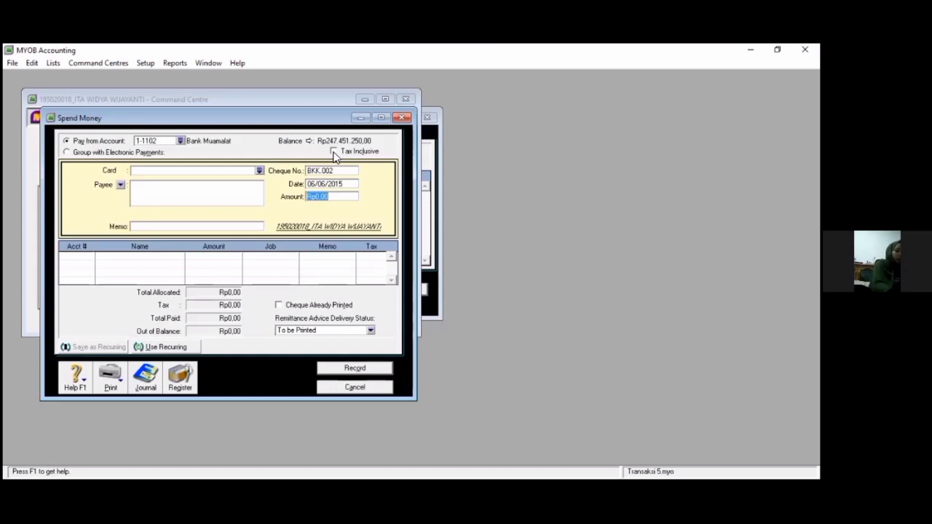
text(970000)
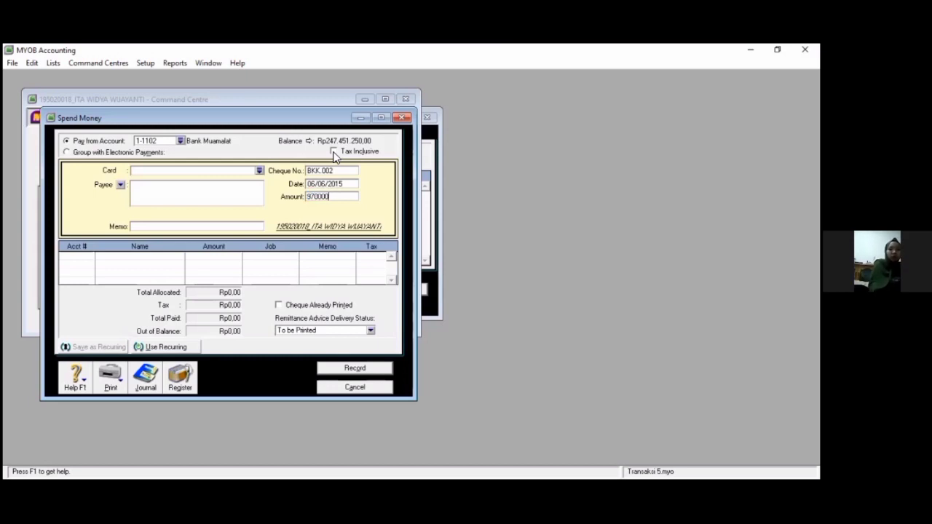
key(Tab)
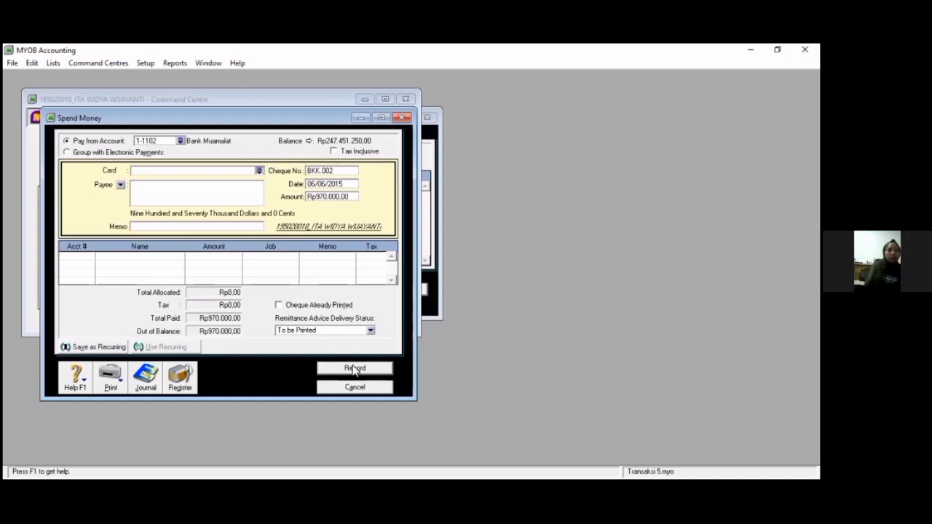
- Create a new company card of type Customer named Auto 2000 from the payment's card list
click(259, 169)
click(323, 351)
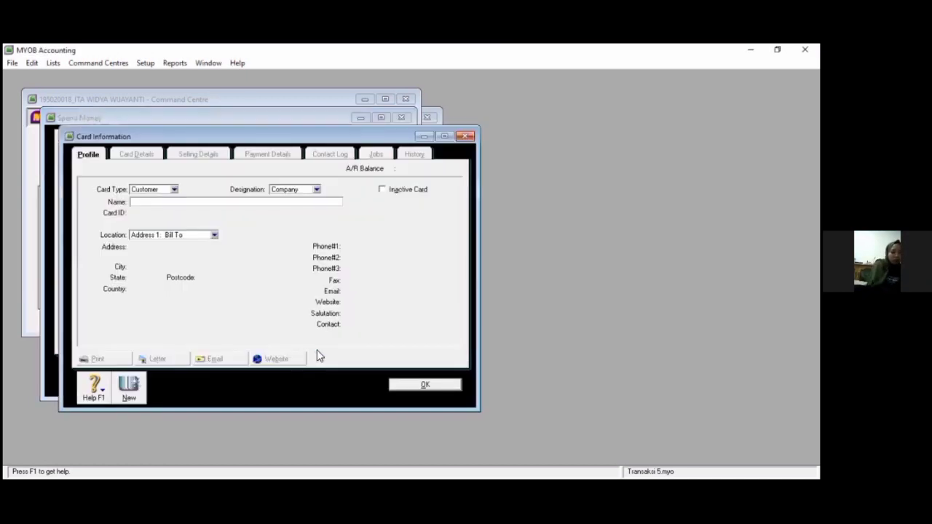
text(Aul)
text(o 2)
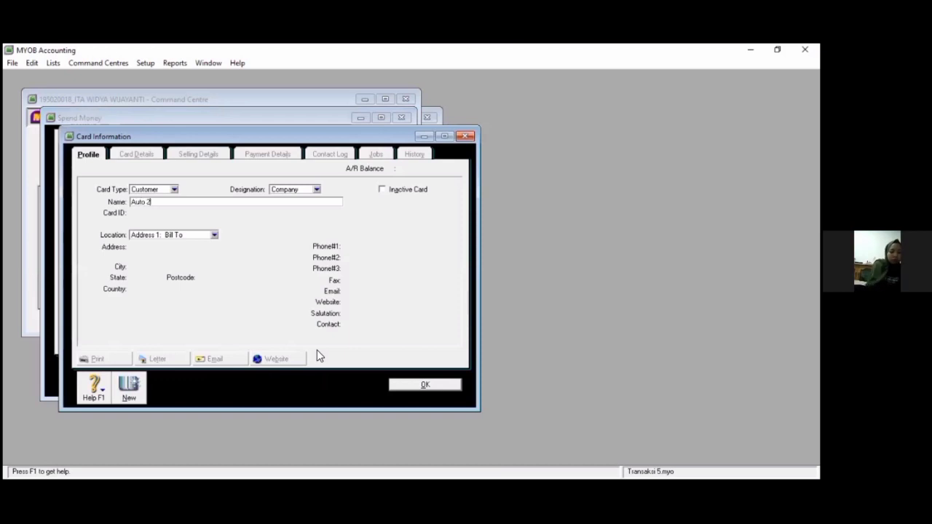
text(000)
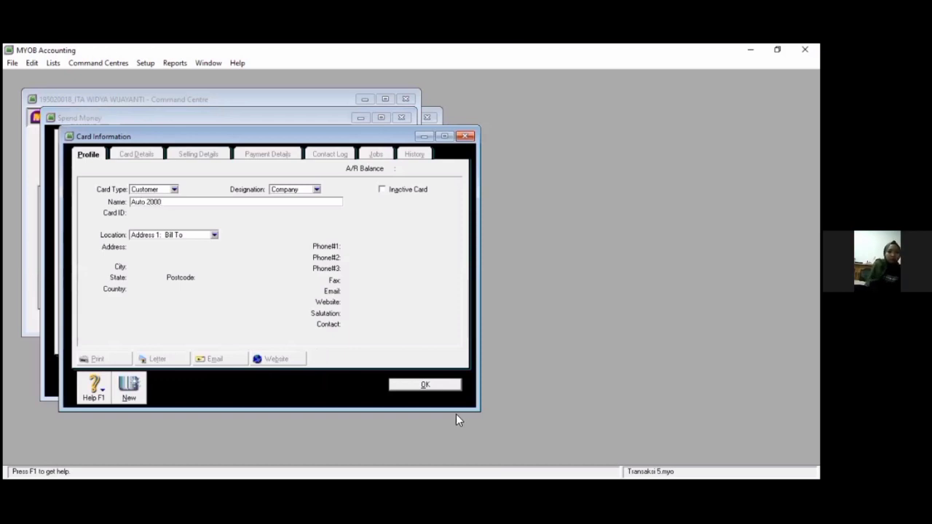
click(430, 386)
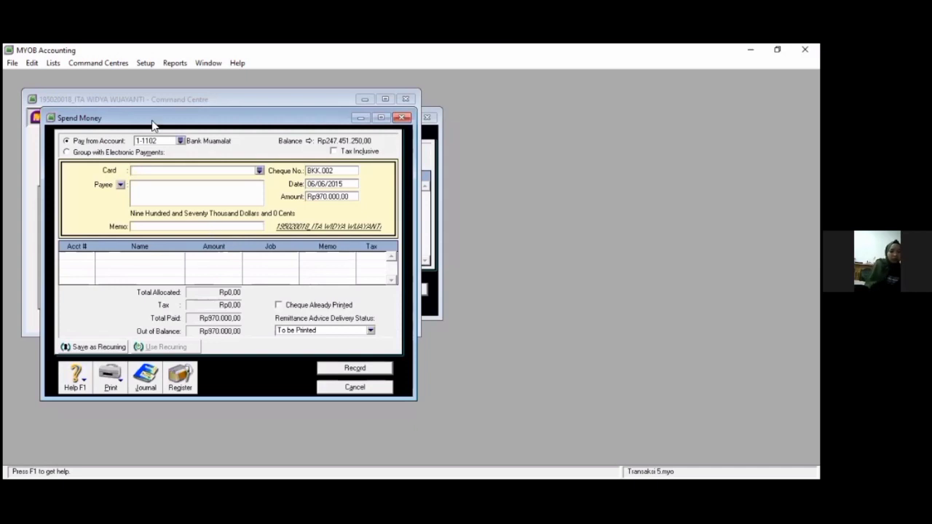
- Assign the Auto 2000 card to the payment as its payee
click(258, 171)
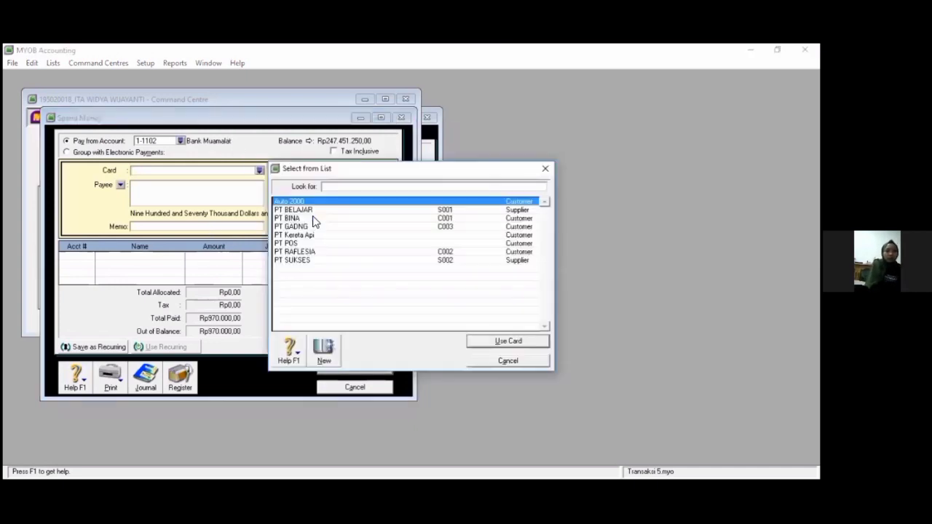
click(472, 345)
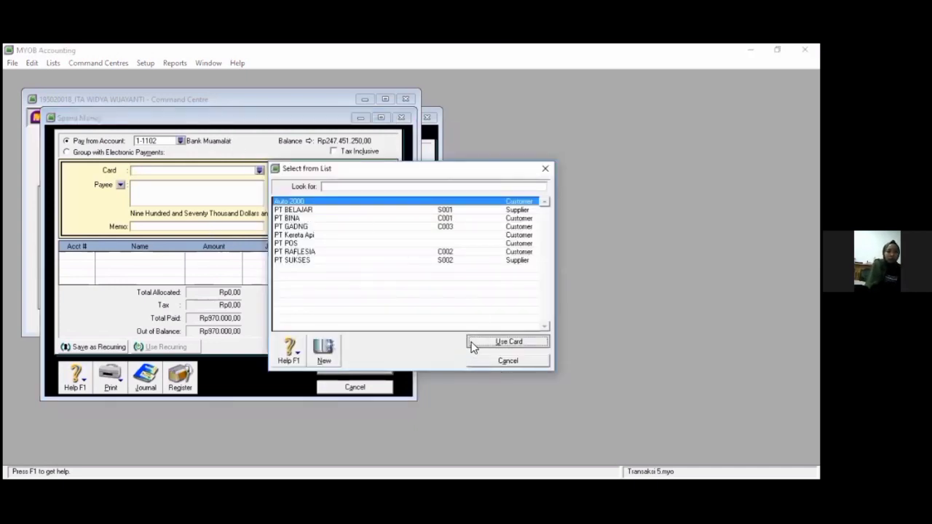
key(Tab)
key(Tab)
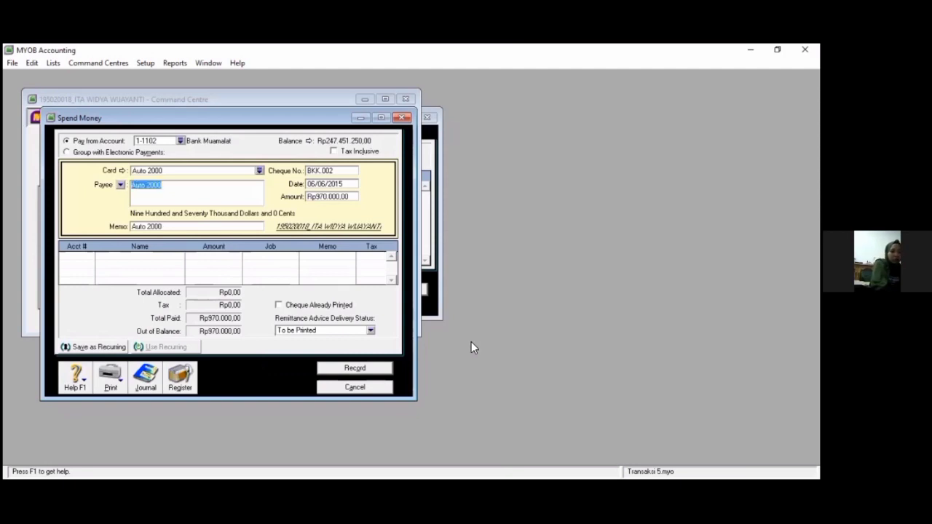
- Extend the payment's memo to read "Auto 2000 ; Pembayaran Service rutin dan kendaraan, cek no M.602"
click(194, 227)
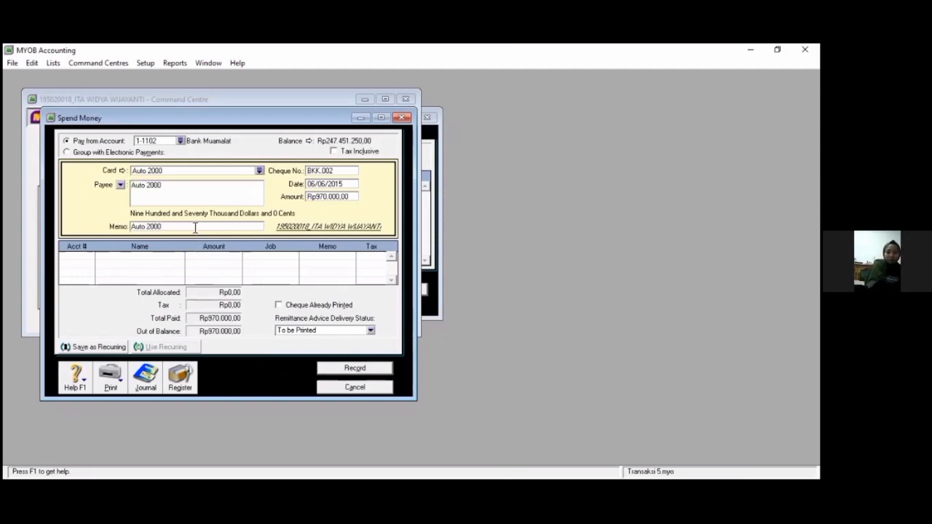
text(V)
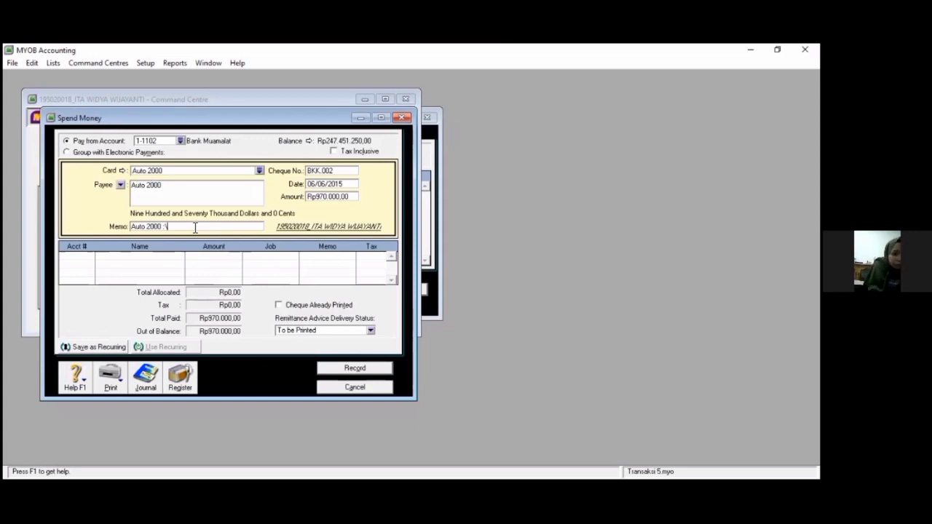
key(BackSpace)
text(; P)
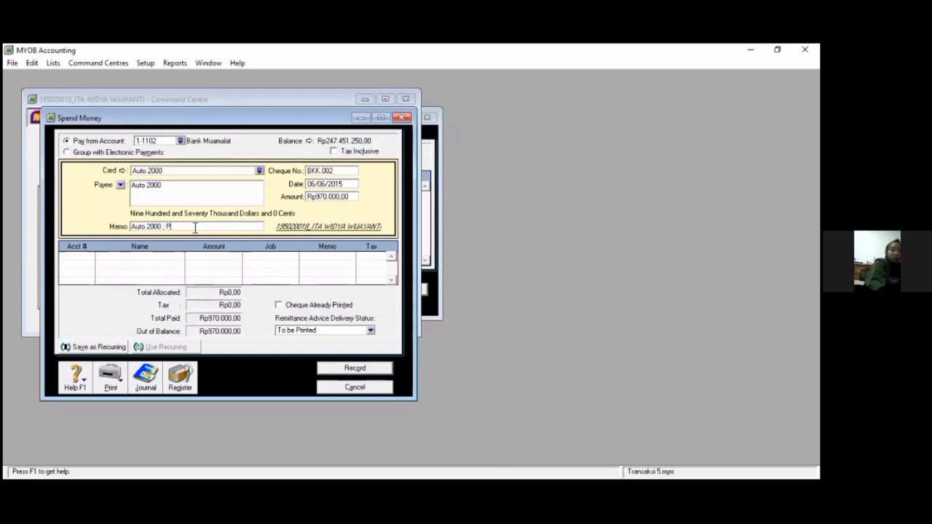
text(emba)
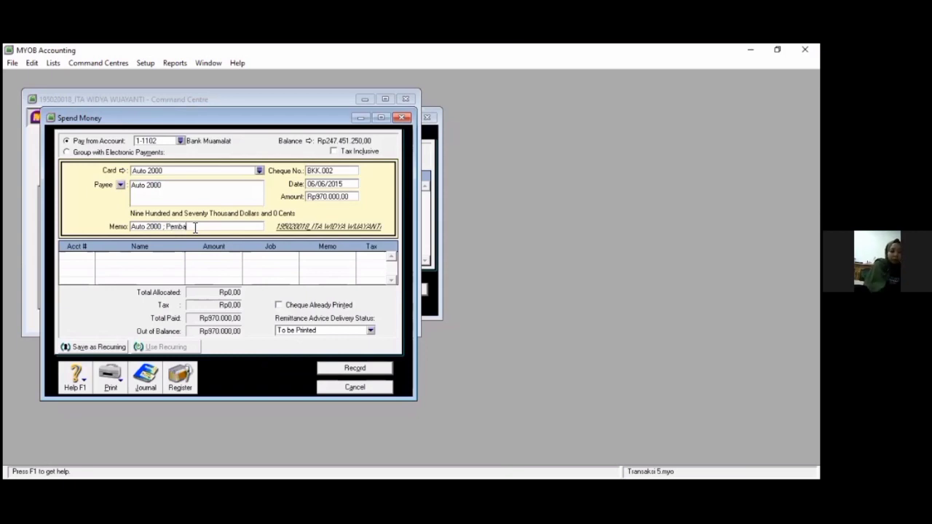
text(yaran)
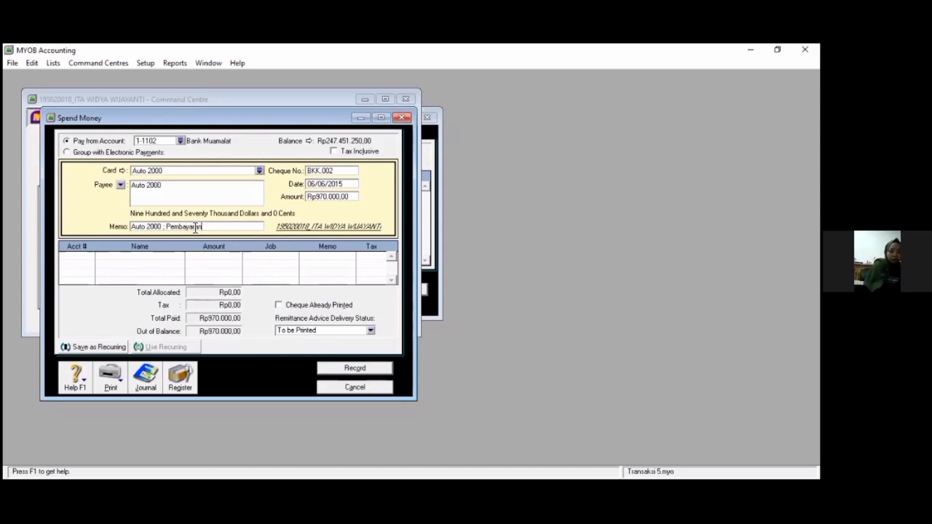
text( Service )
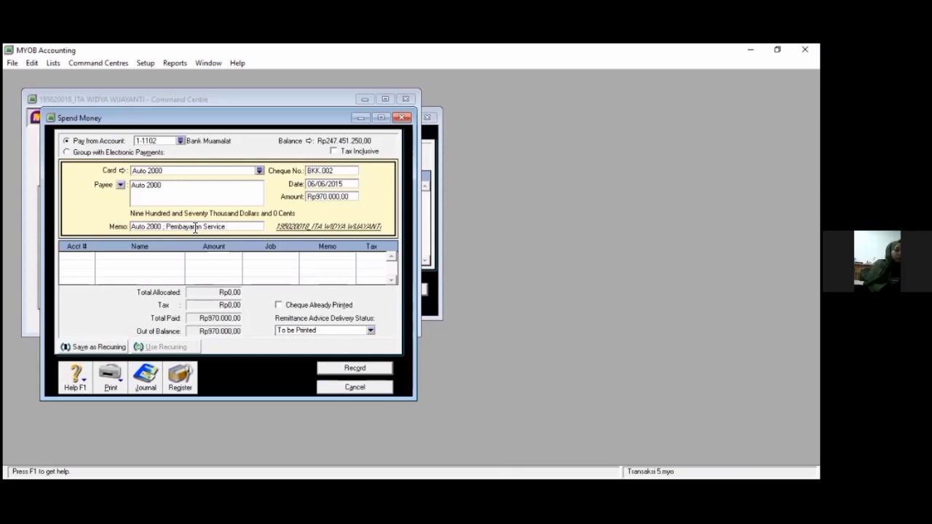
text(rutin)
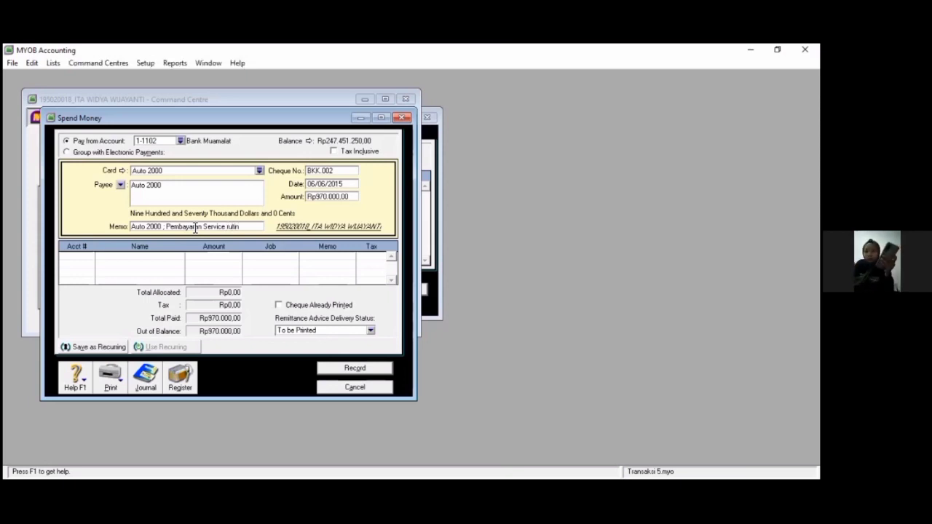
text( dan ke)
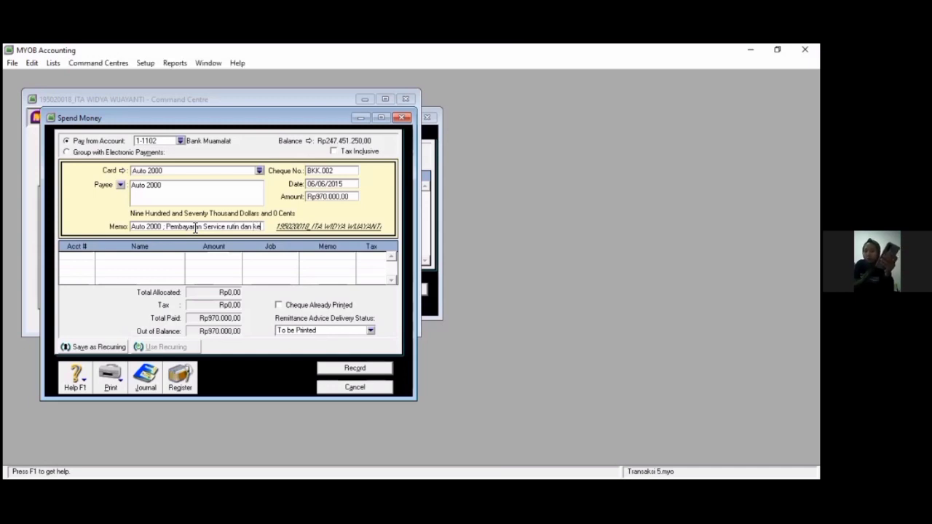
text(ndar)
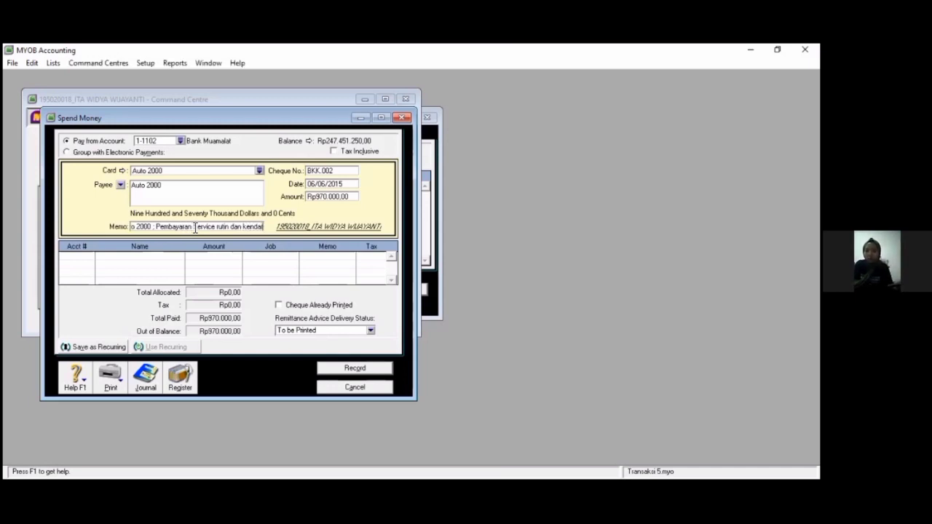
text(aa)
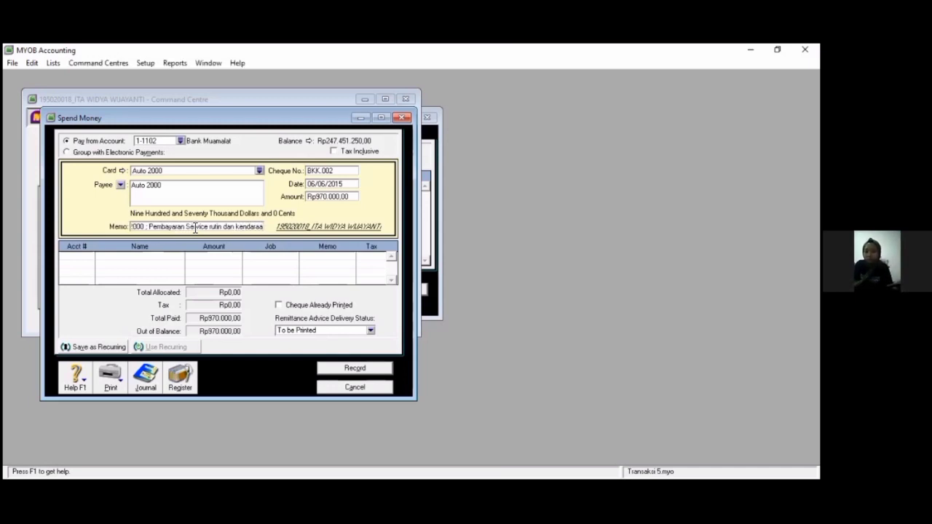
text(n)
text(, c)
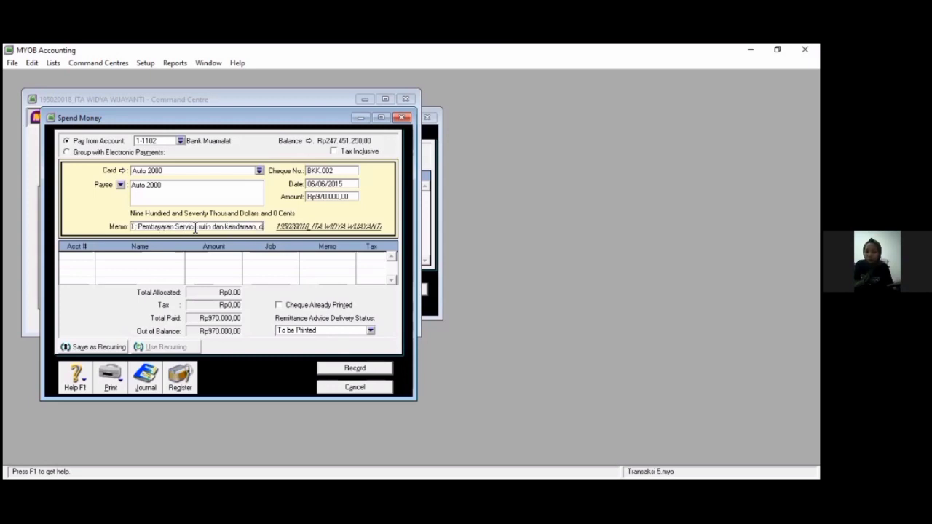
text(ek no)
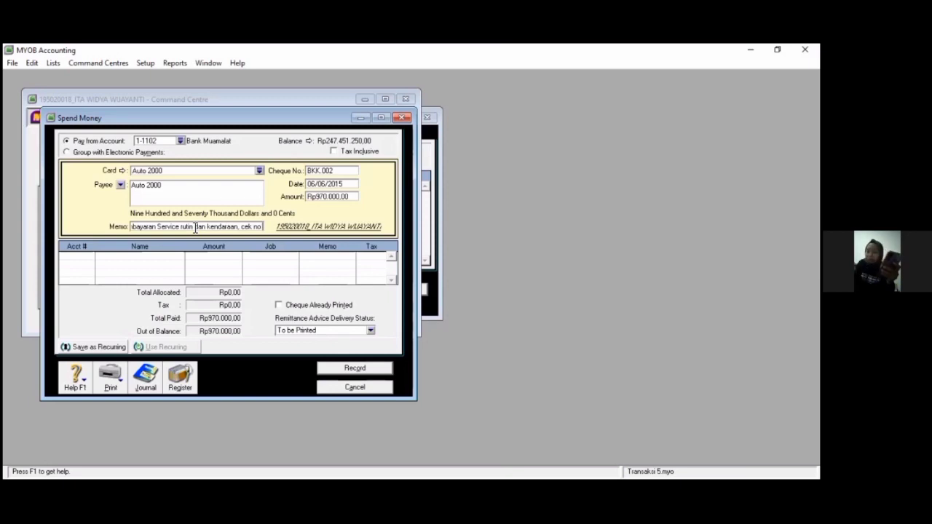
text( M.602)
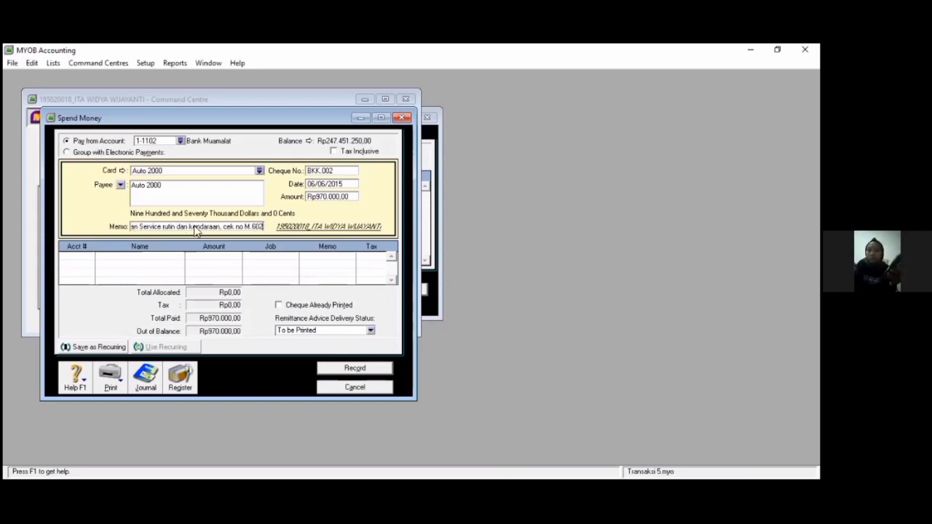
key(Tab)
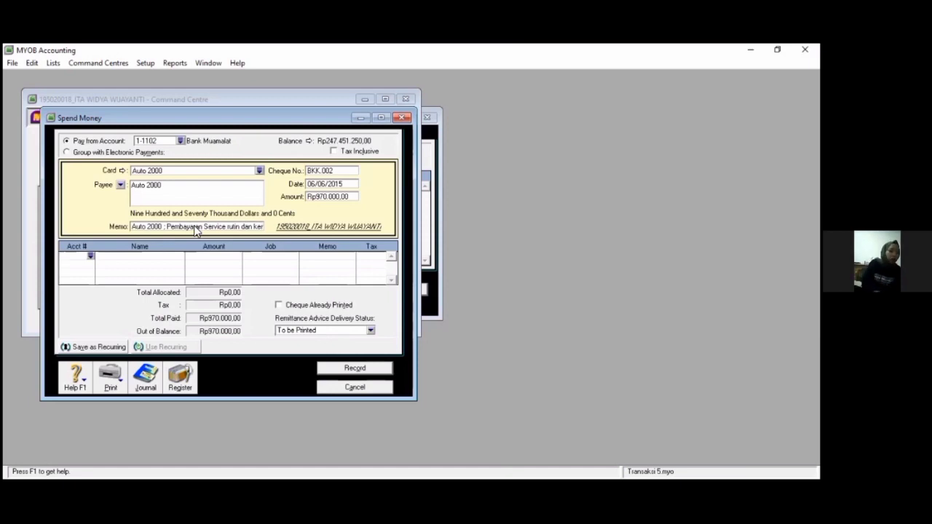
- Allocate the full payment amount to account 6-1008 Maintenance Exp, keeping the N-T tax code
text(6-)
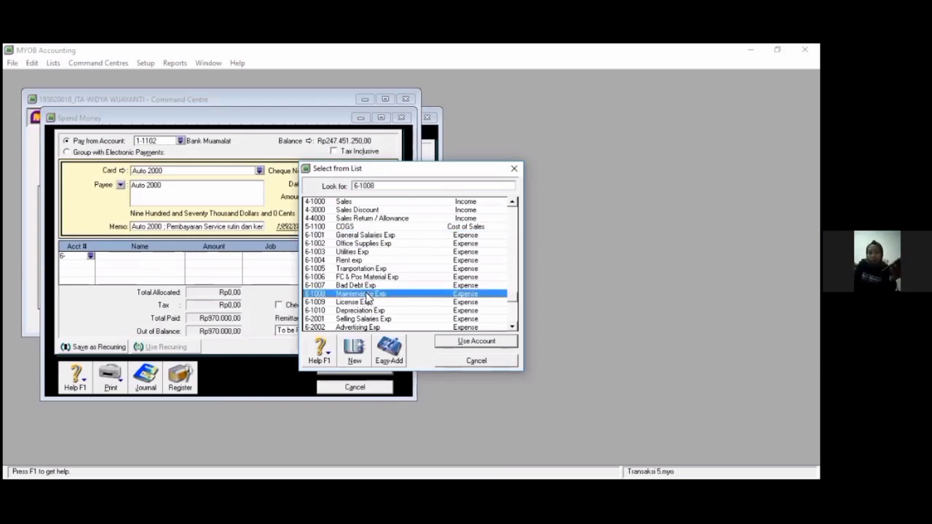
click(368, 293)
click(501, 343)
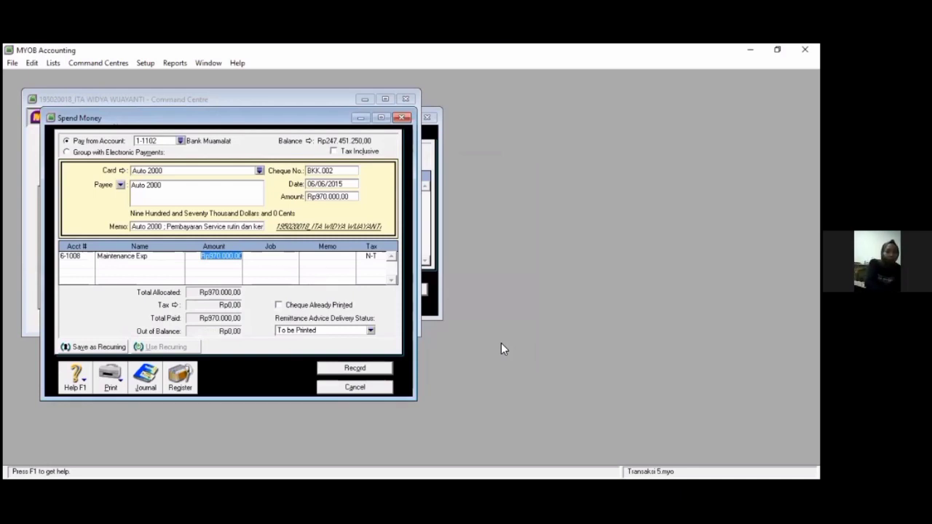
key(Tab)
key(Tab)
key(Tab)
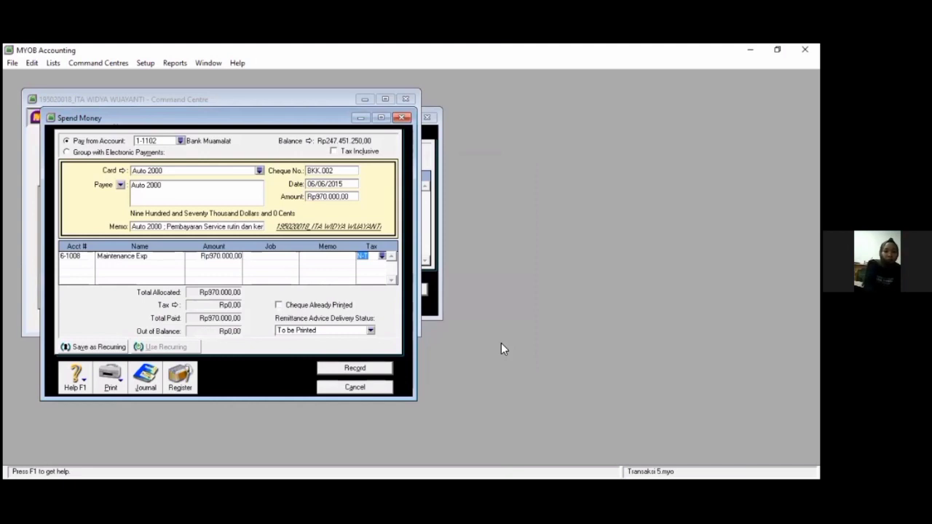
key(Tab)
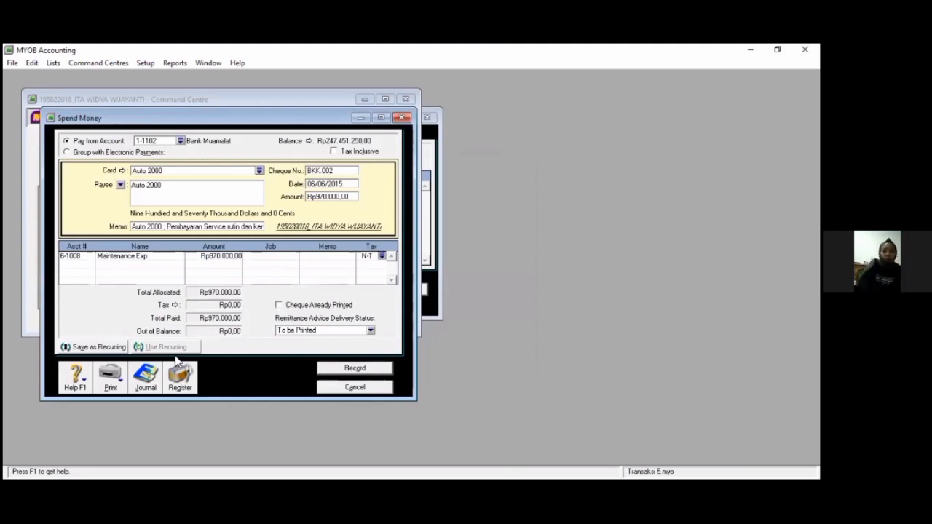
- Review the recap of the Auto 2000 payment, record it and close the payment form
key(ctrl+r)
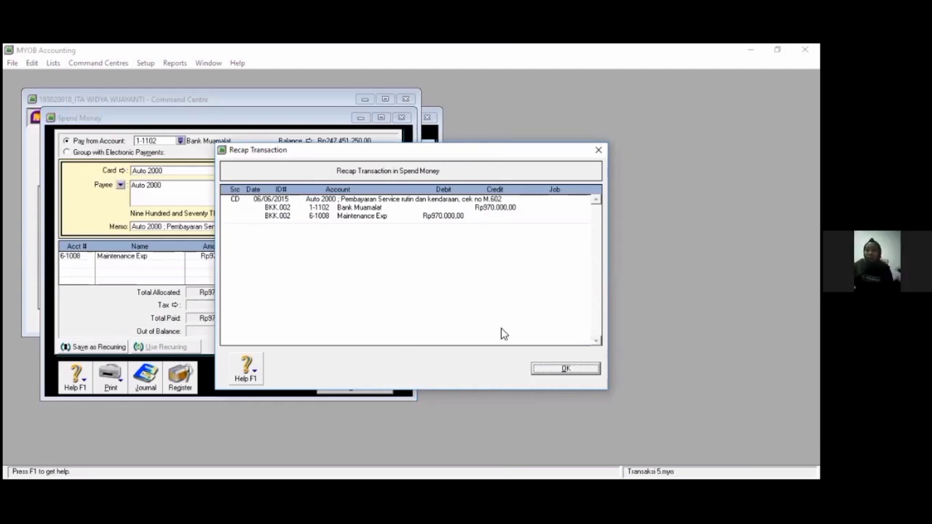
click(566, 373)
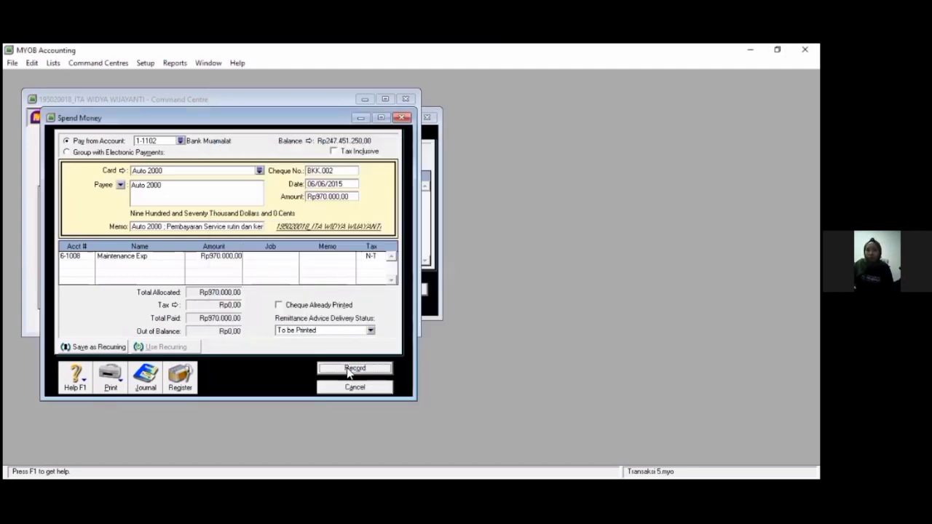
click(335, 391)
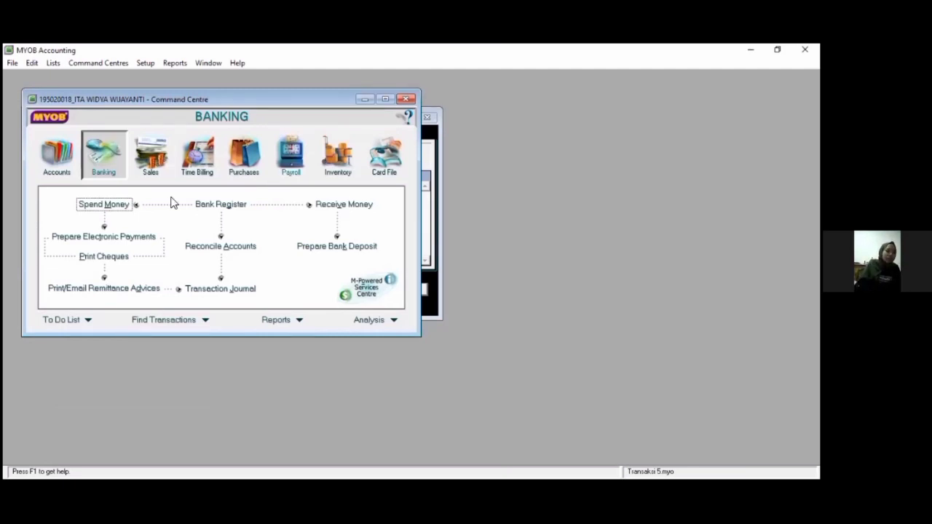
- Start a new Petty Cash payment with cheque number Vkk.003, date 06/06/2015 and amount 480000
click(104, 205)
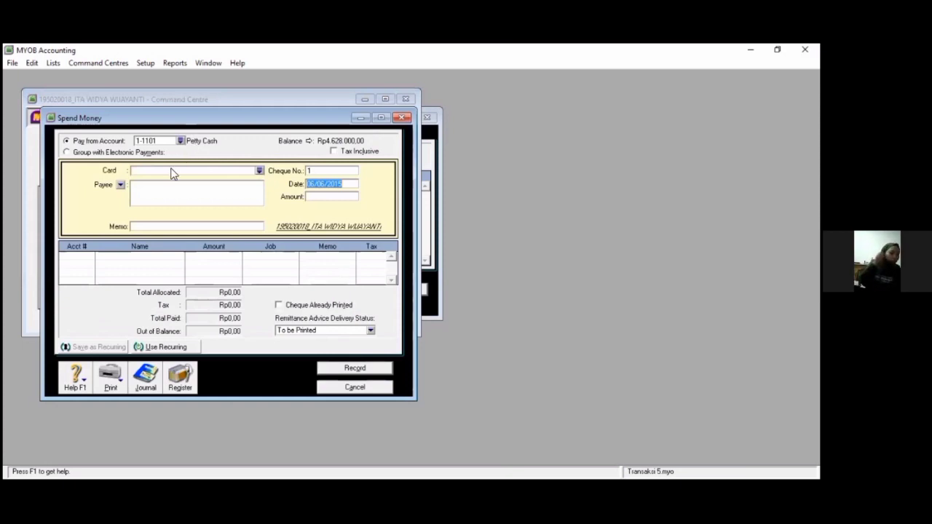
click(345, 171)
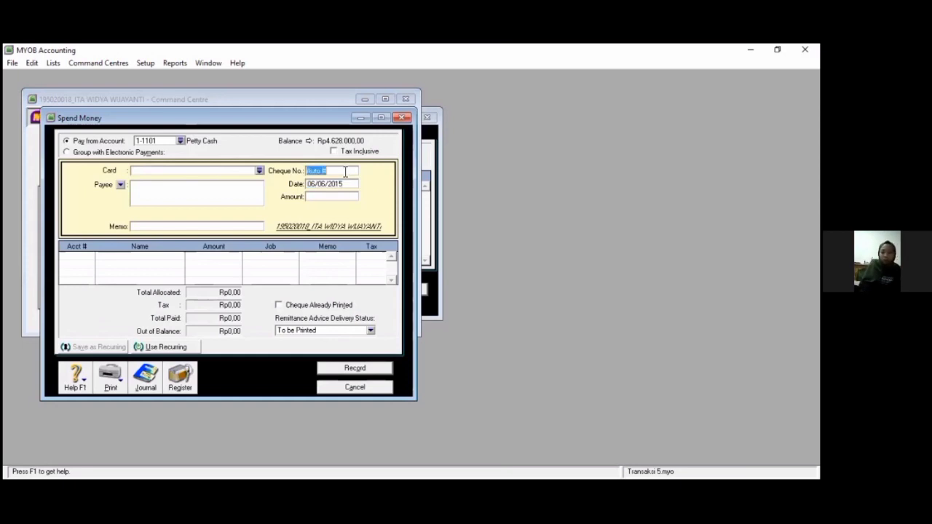
text(Vkk.003)
key(Tab)
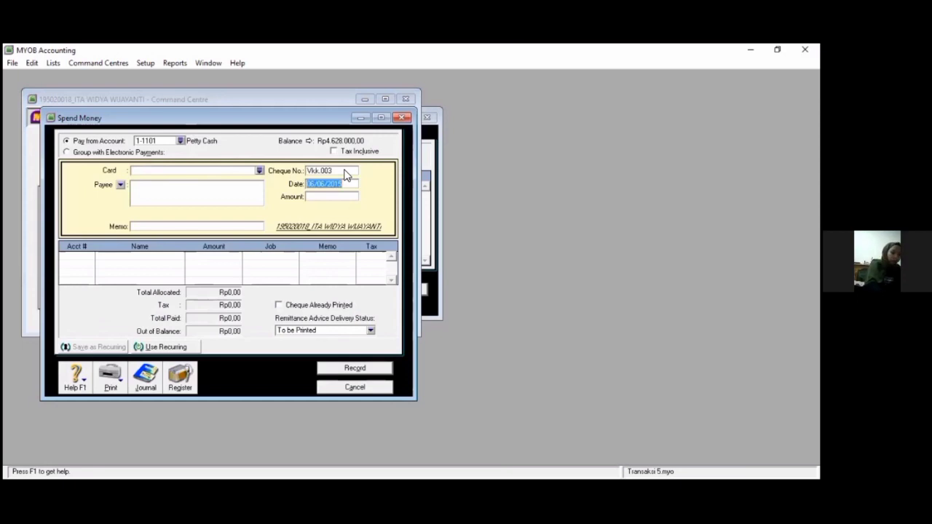
key(Tab)
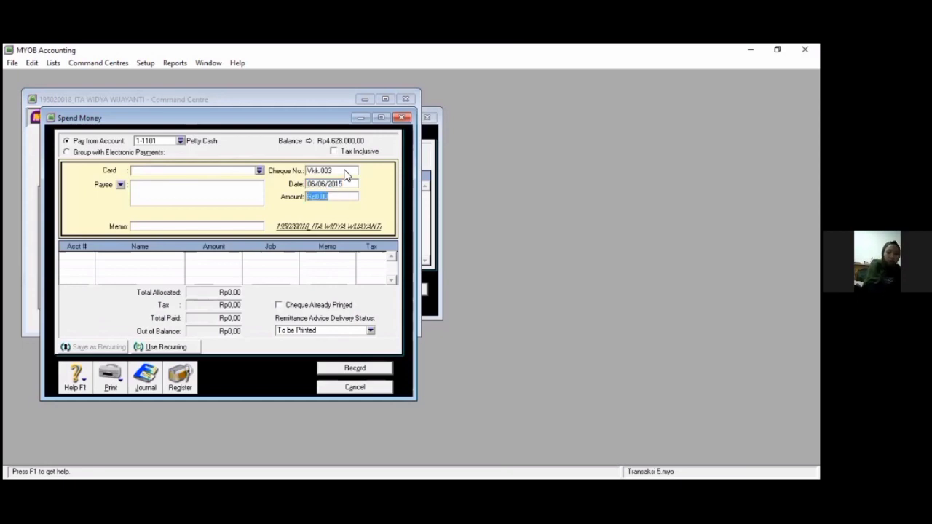
text(480000)
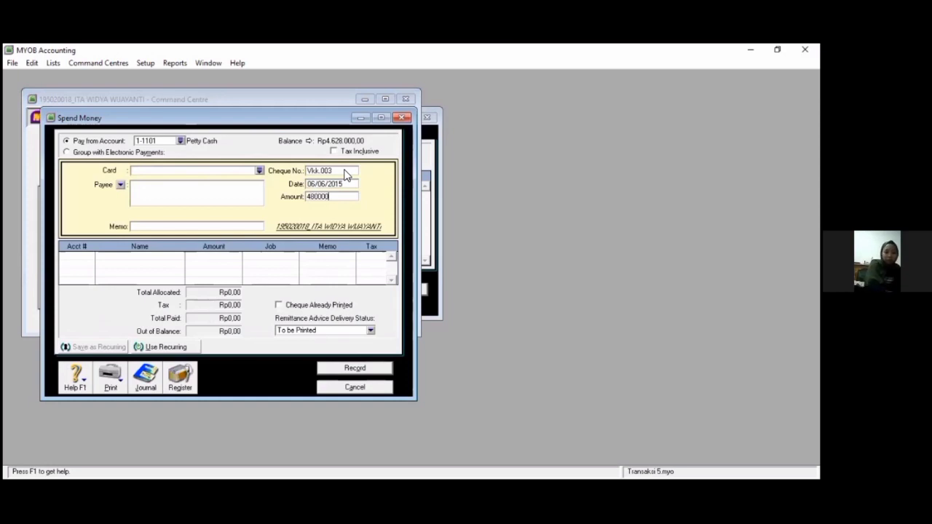
key(Tab)
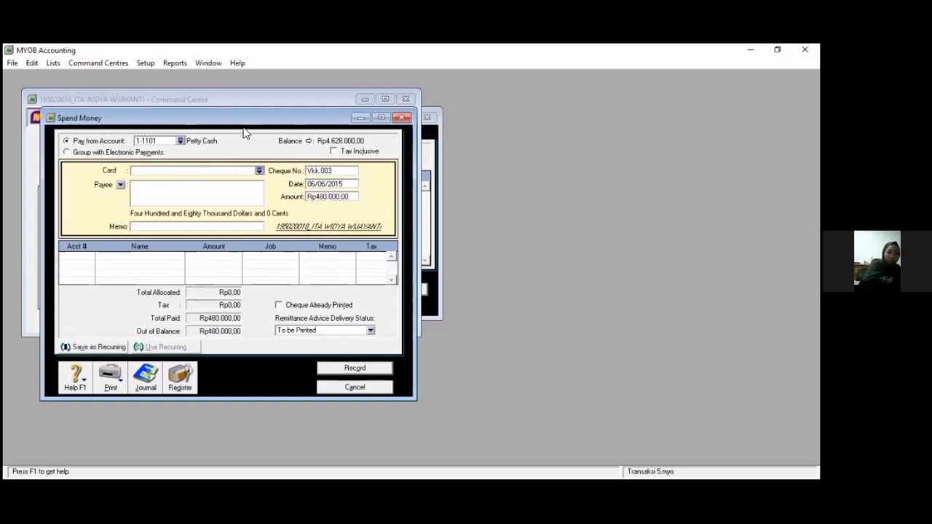
- Create a new company card of type Customer named Toko Balubur from the payment's card list
click(260, 171)
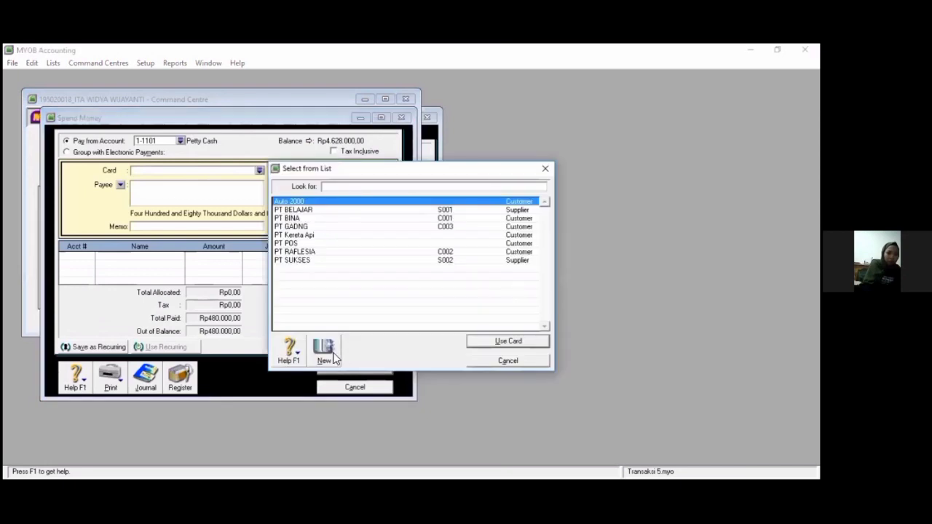
click(325, 351)
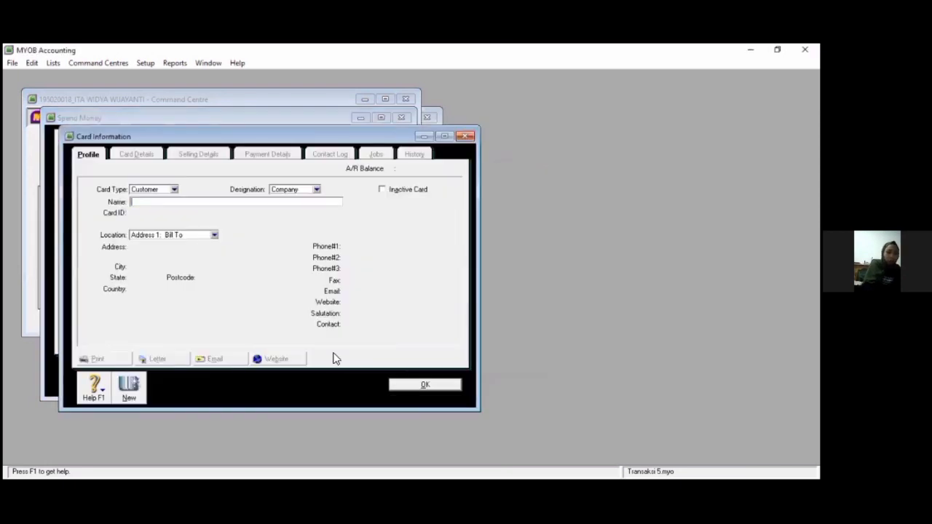
text(Toko)
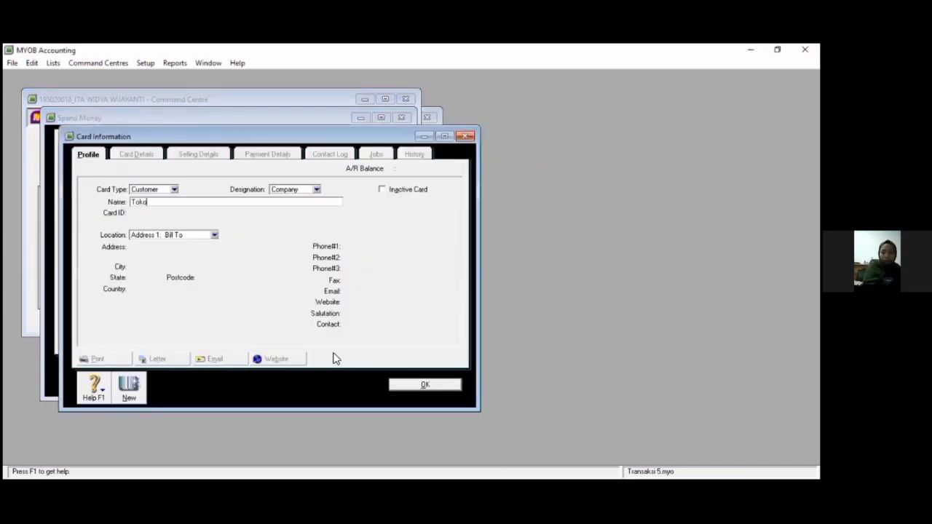
text( Balubu)
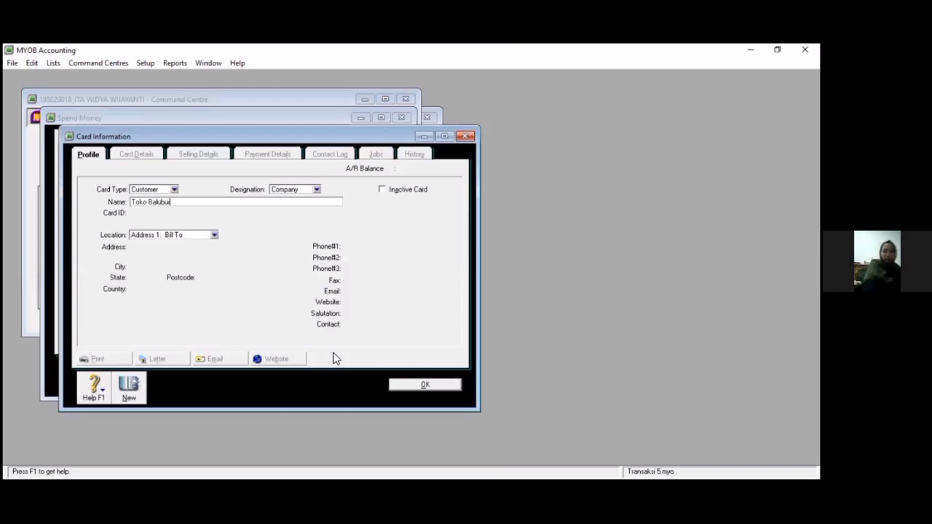
click(406, 384)
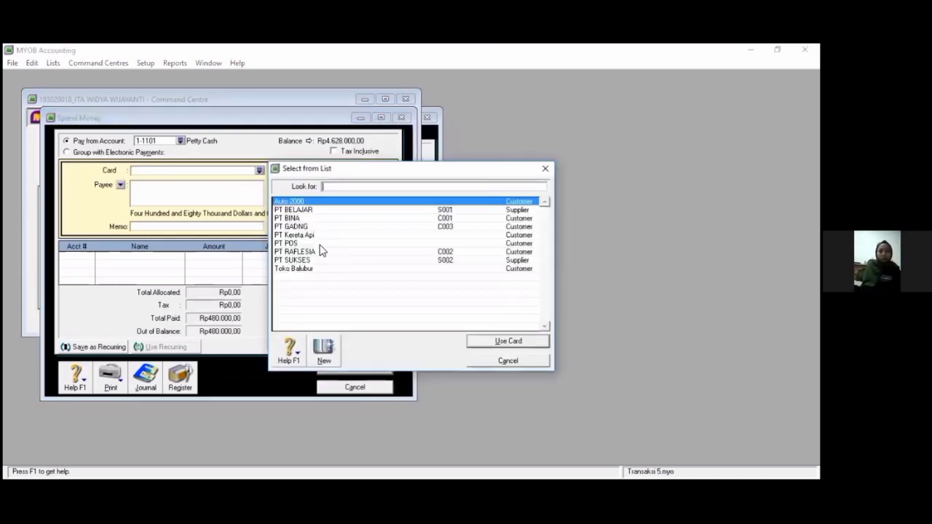
- Assign the Toko Balubur card to the payment as its payee and go to the memo
click(311, 271)
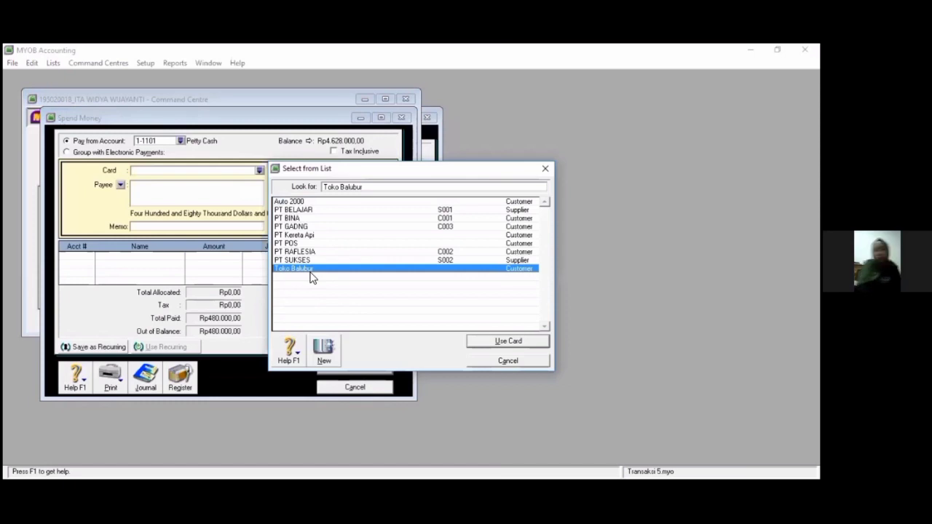
click(536, 342)
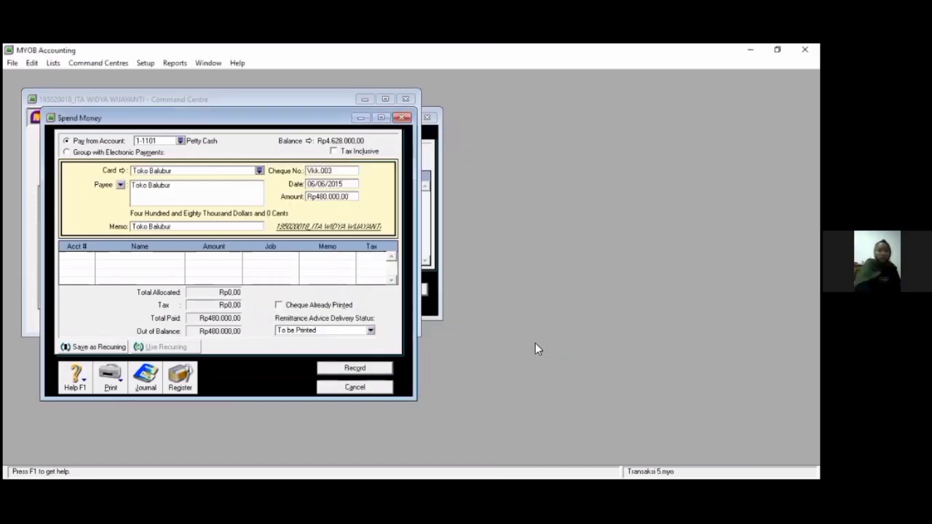
key(Tab)
key(Tab)
key(Tab)
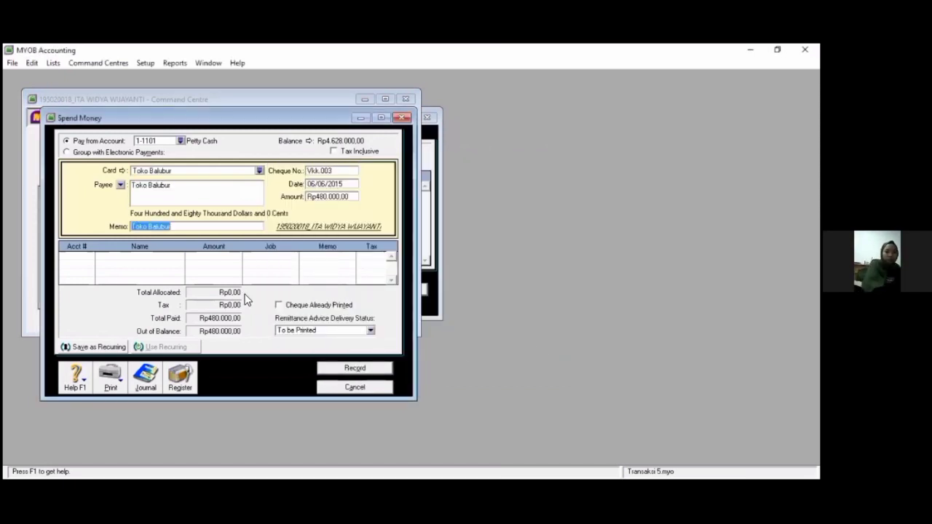
- Complete the payment memo so that it reads Toko Balubur; Office Supplies
key(Tab)
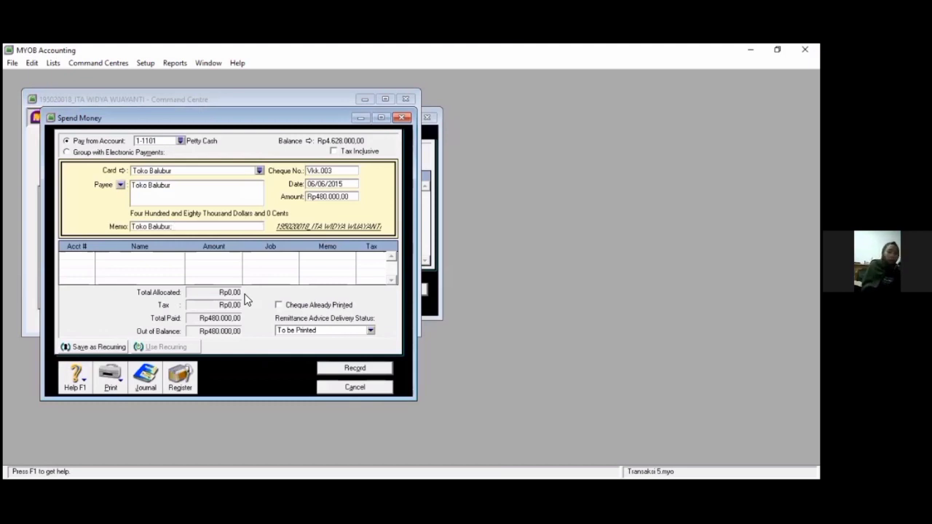
text(; Offic)
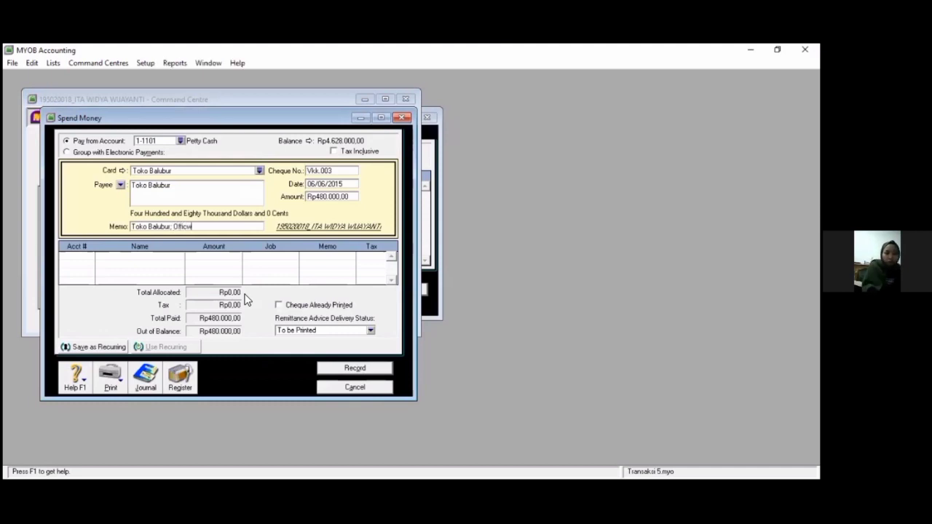
text(e)
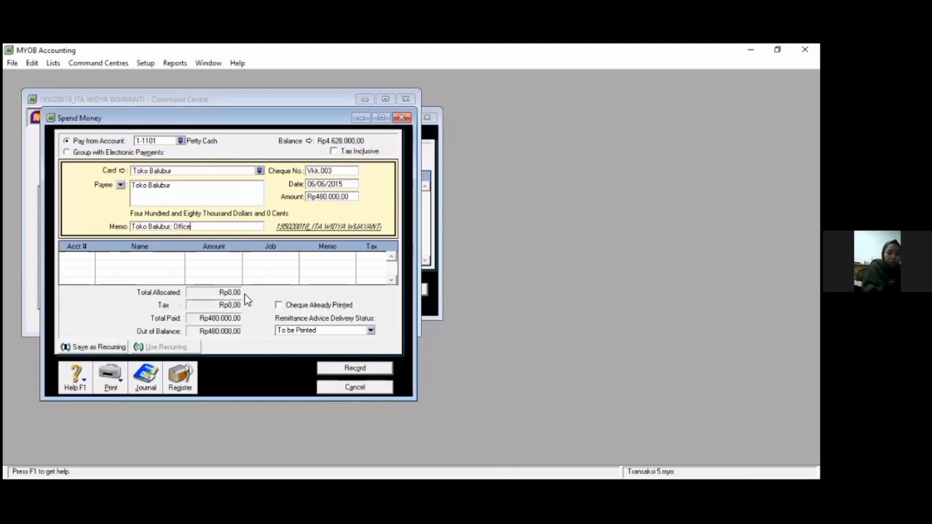
text( Supplie)
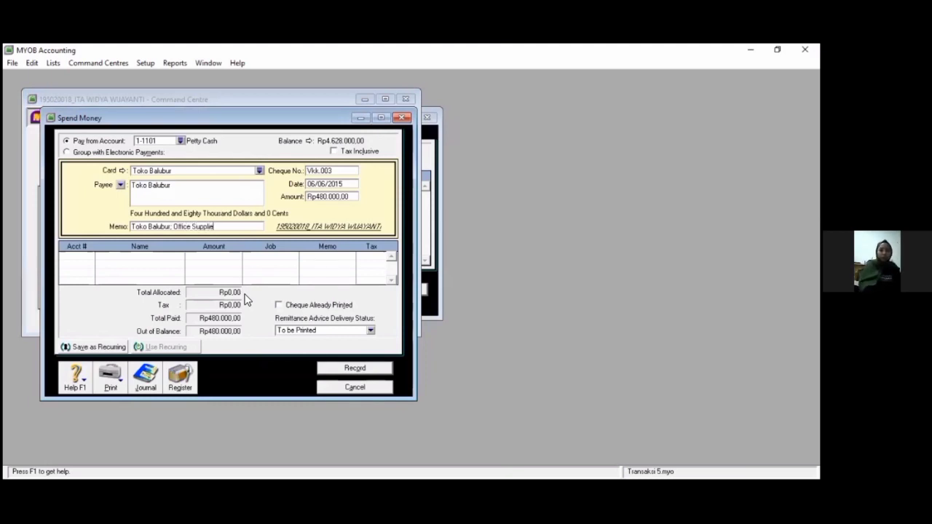
text(s)
key(Tab)
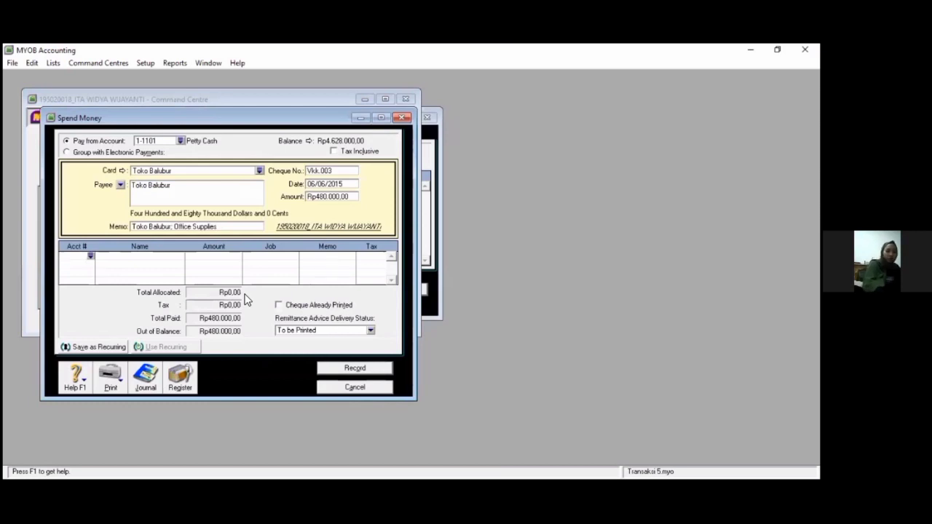
- Allocate the Toko Balubur payment to the asset account 1-1112 Office Supplies
text(6)
key(Tab)
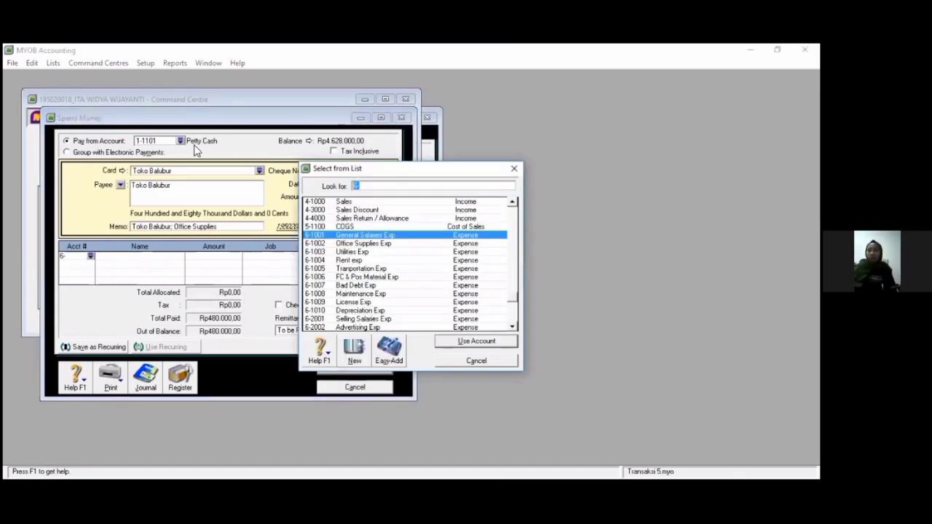
drag(510, 302, 507, 270)
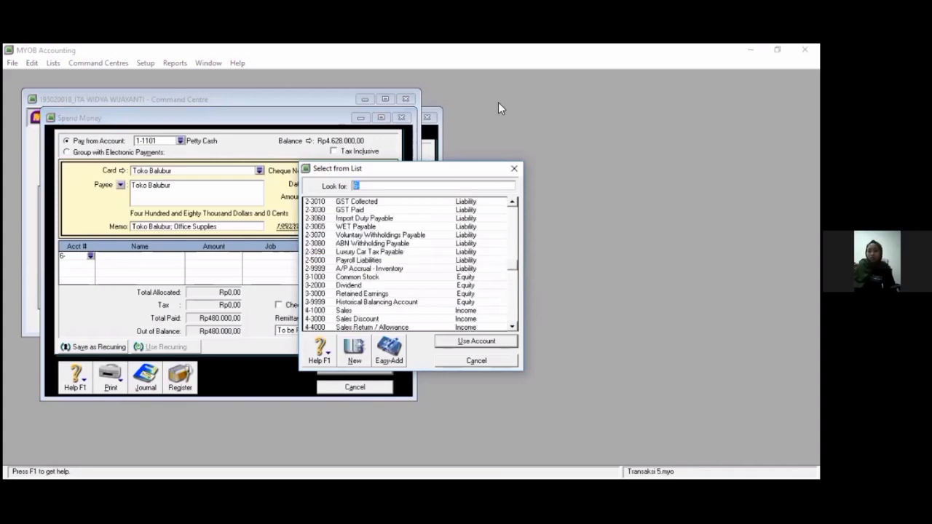
drag(512, 216, 512, 205)
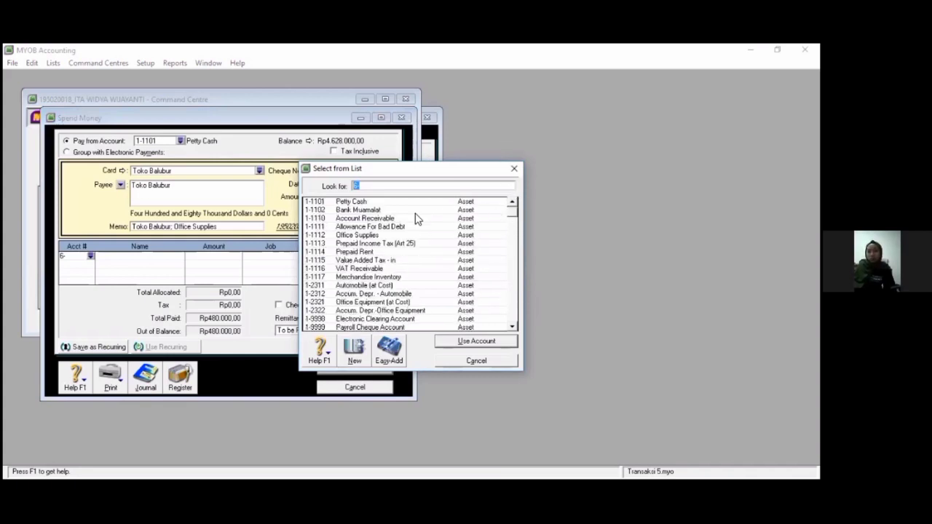
click(364, 236)
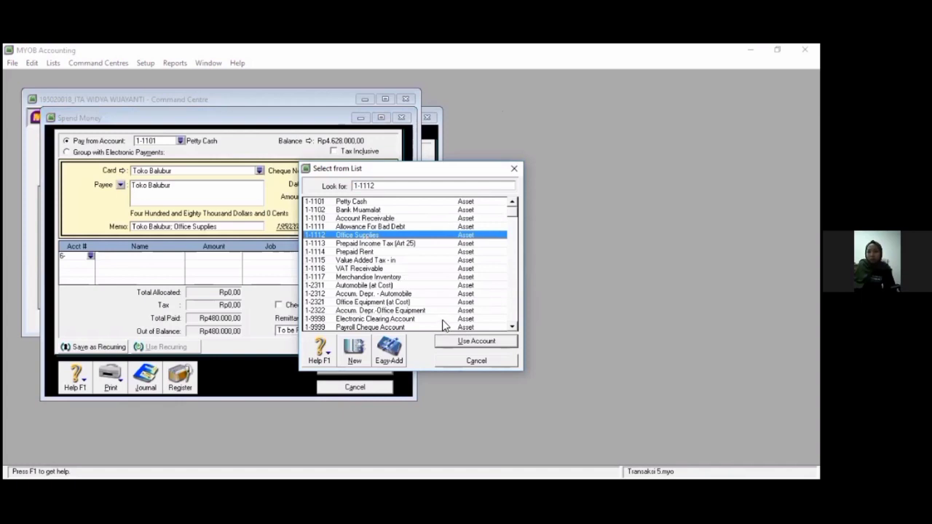
click(449, 344)
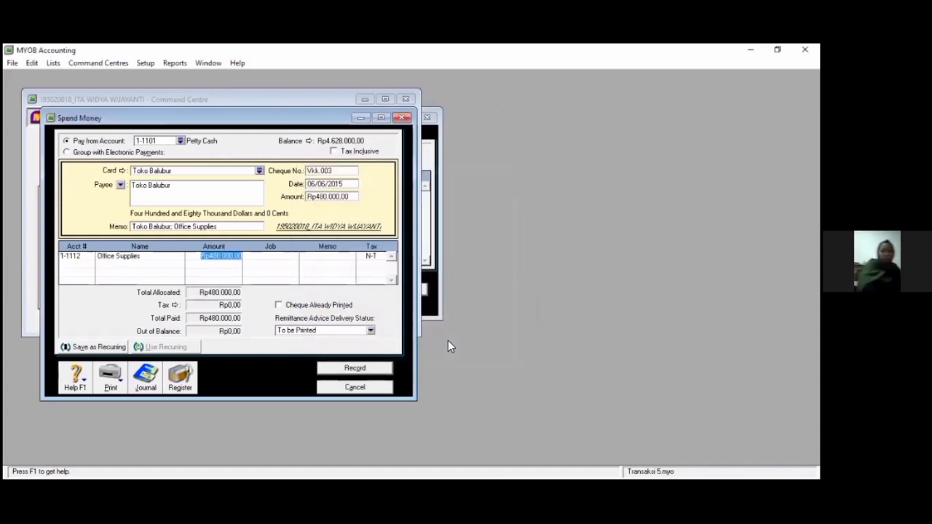
- Review the recap of the Toko Balubur payment, record it and close the payment form
key(Tab)
key(Tab)
key(Tab)
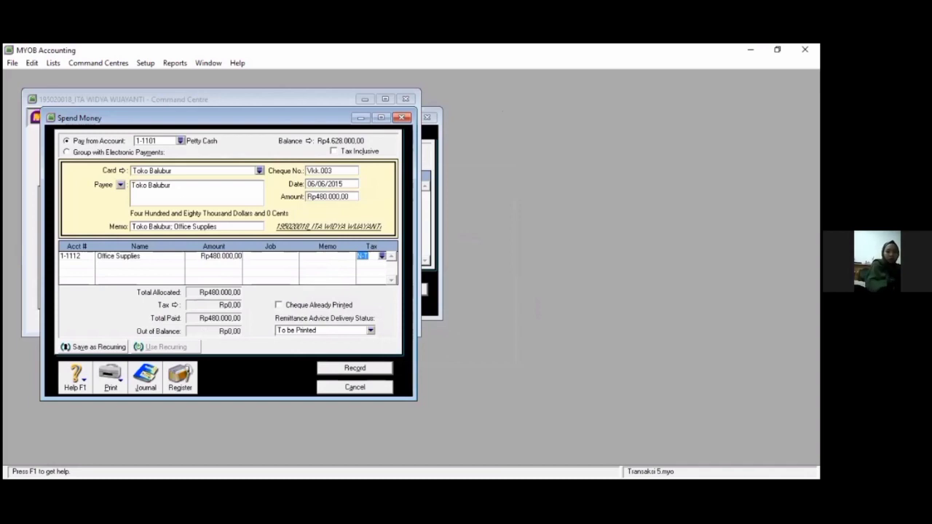
key(ctrl+r)
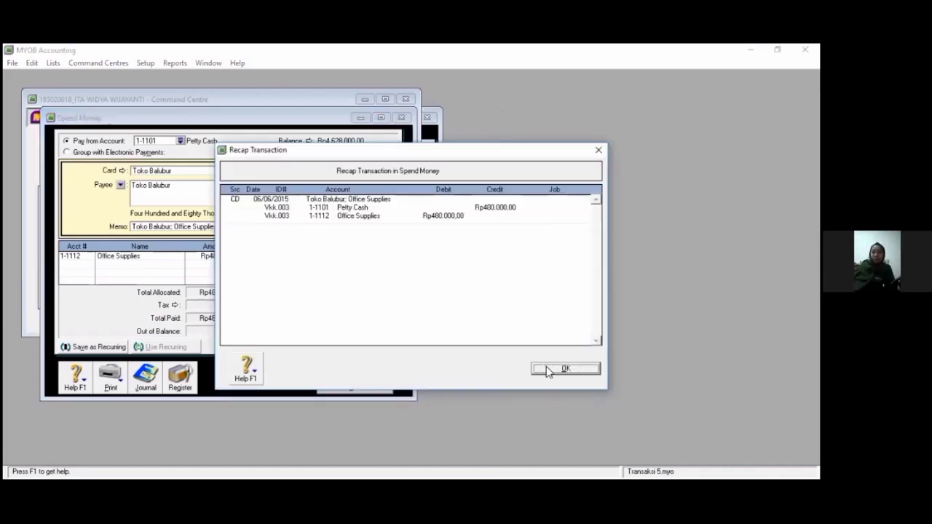
click(370, 364)
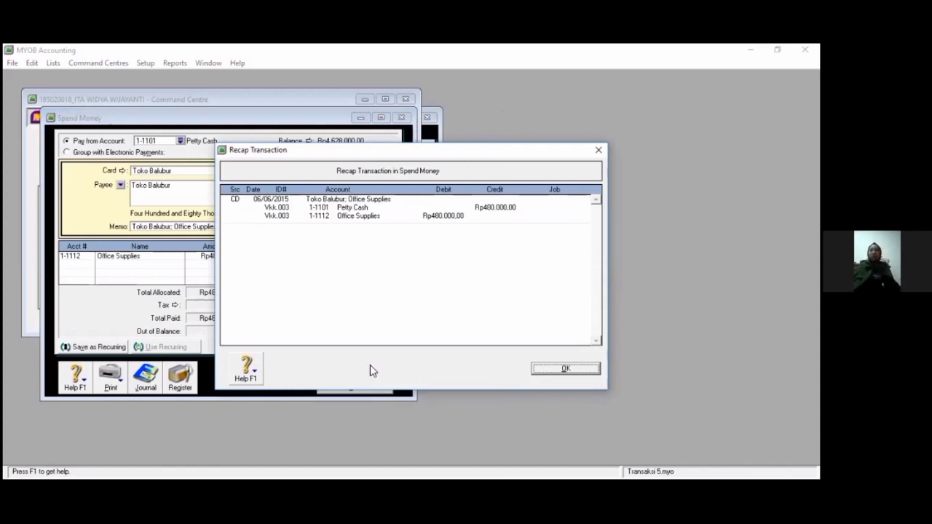
click(340, 390)
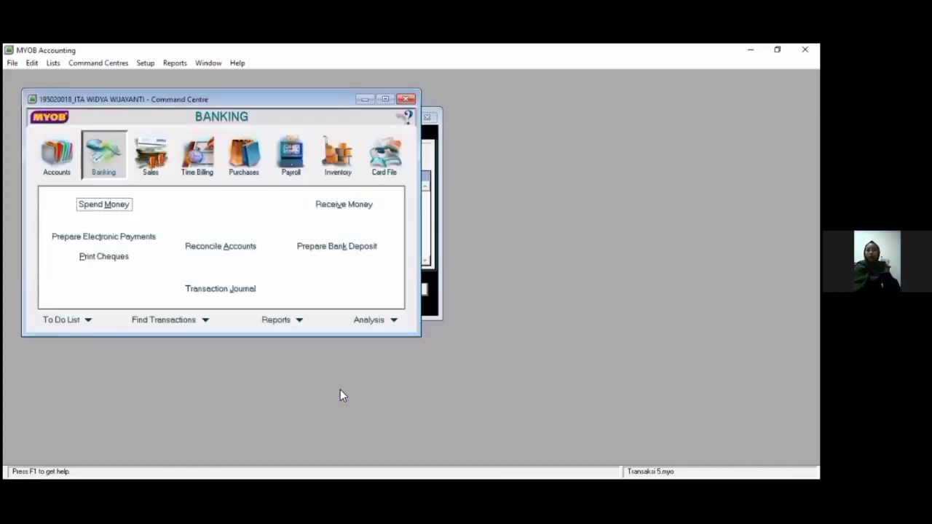
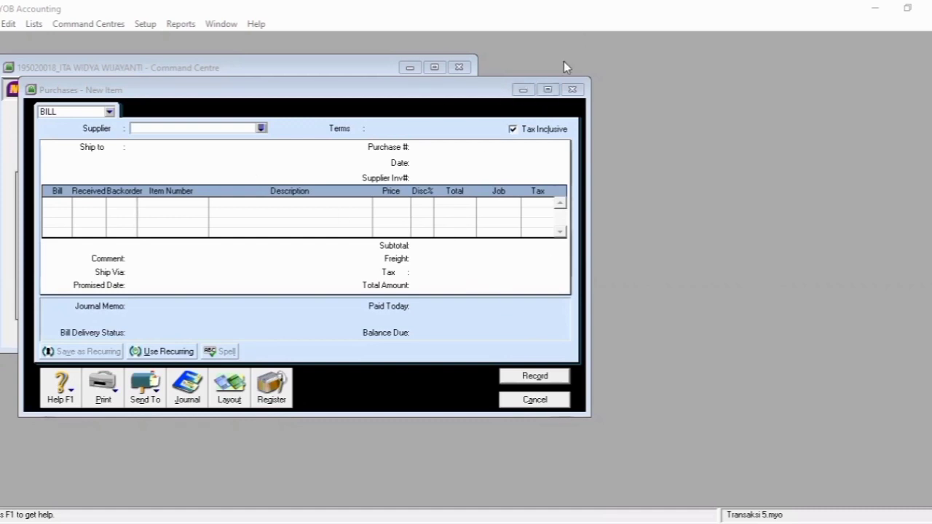
- Cancel the open blank bill and start a new purchase bill with the Item layout
click(518, 402)
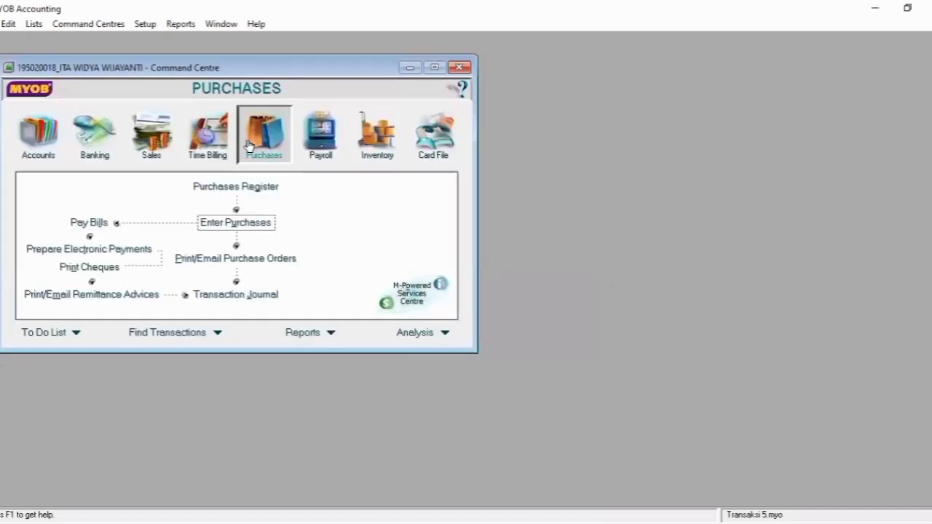
click(239, 222)
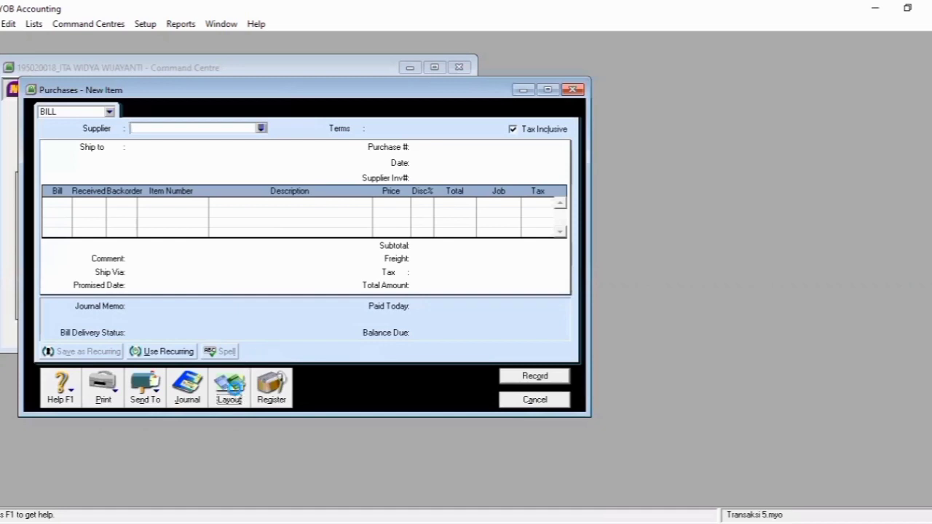
click(230, 390)
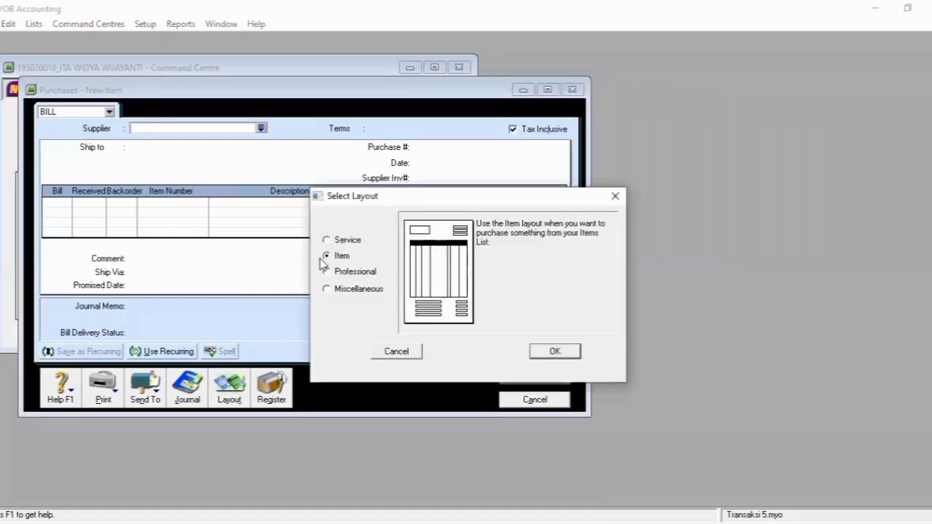
click(545, 351)
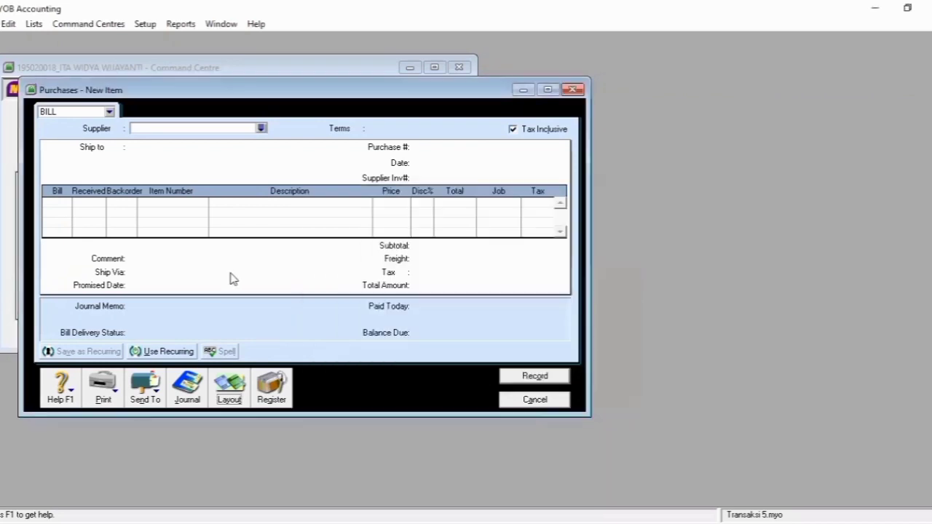
- Choose PT BELAJAR as the bill's supplier and set the ship-to address to Address 1
click(260, 129)
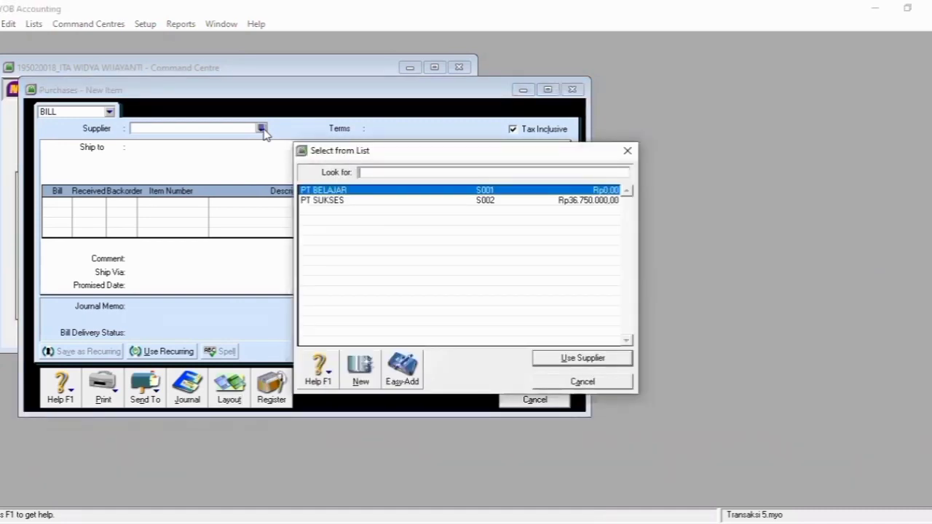
click(323, 191)
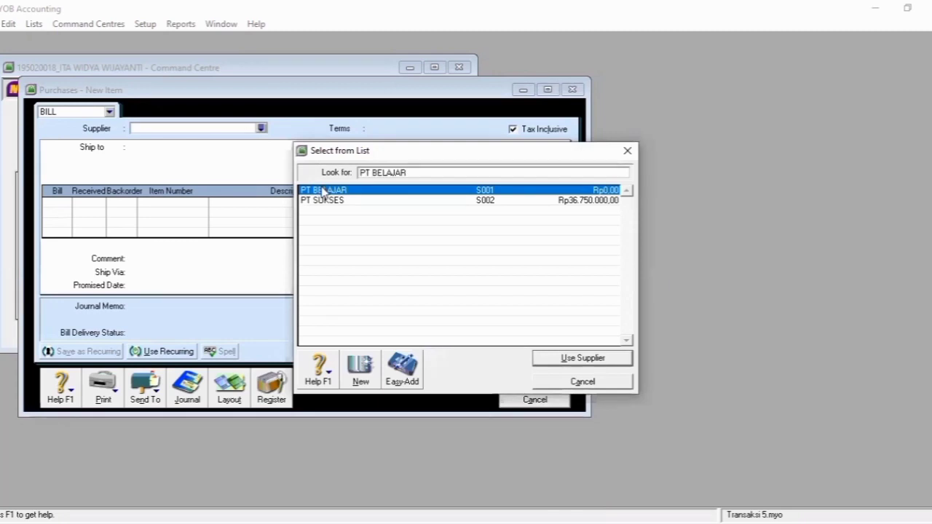
double_click(323, 191)
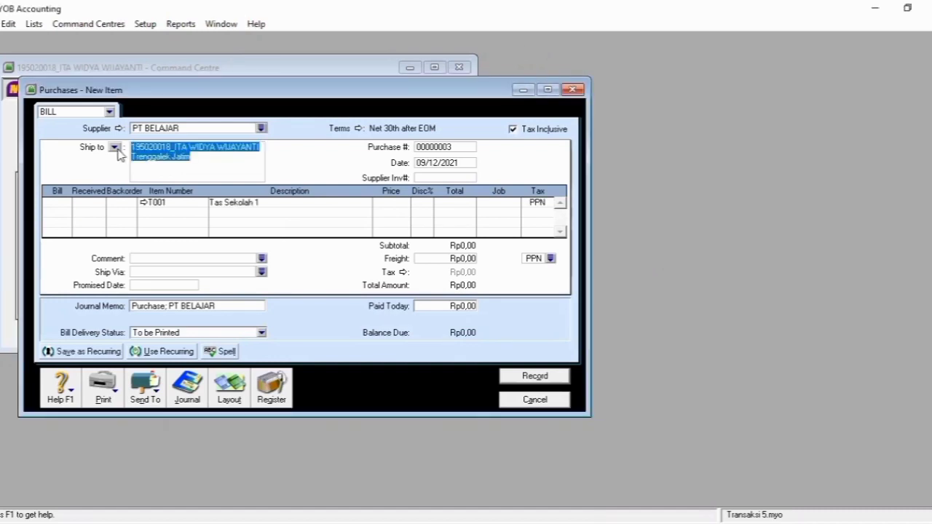
click(116, 148)
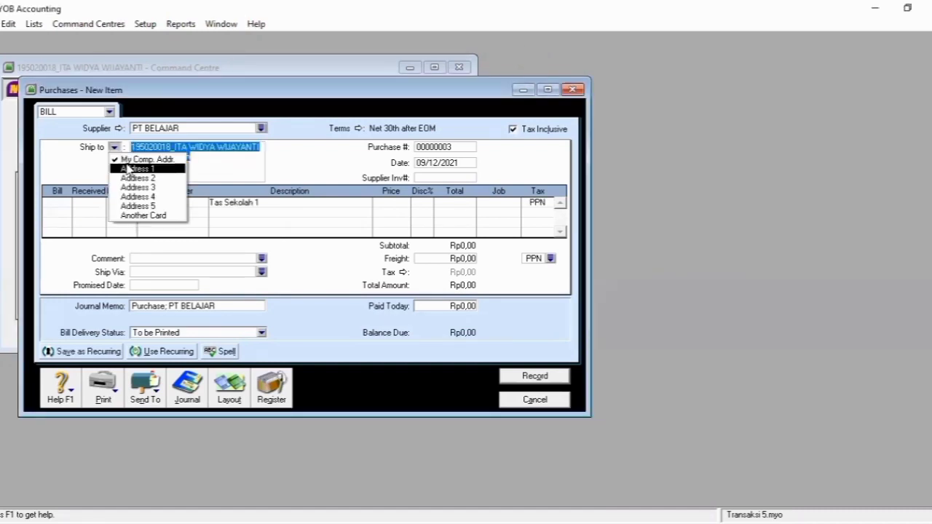
click(127, 169)
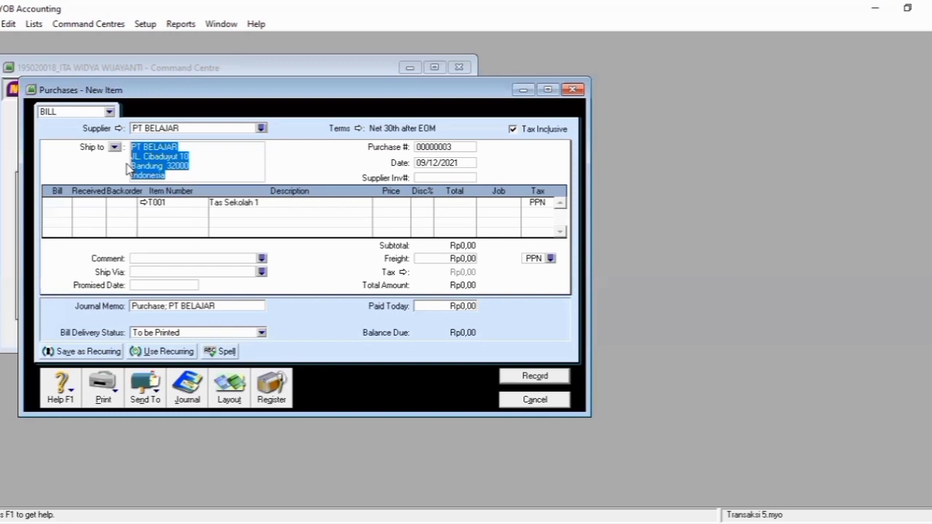
click(214, 167)
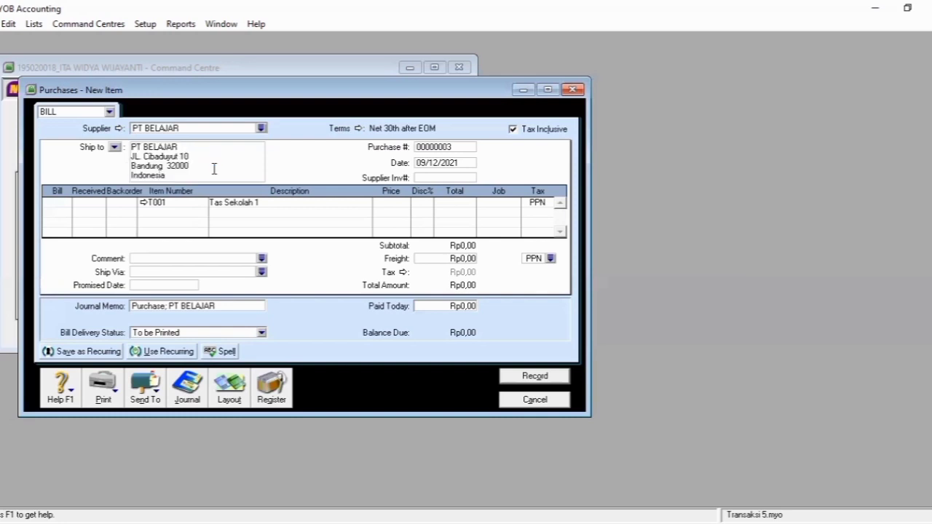
- Set the purchase number to FC301 and the bill date to 07/06/2015
click(455, 144)
text(FC301)
click(425, 162)
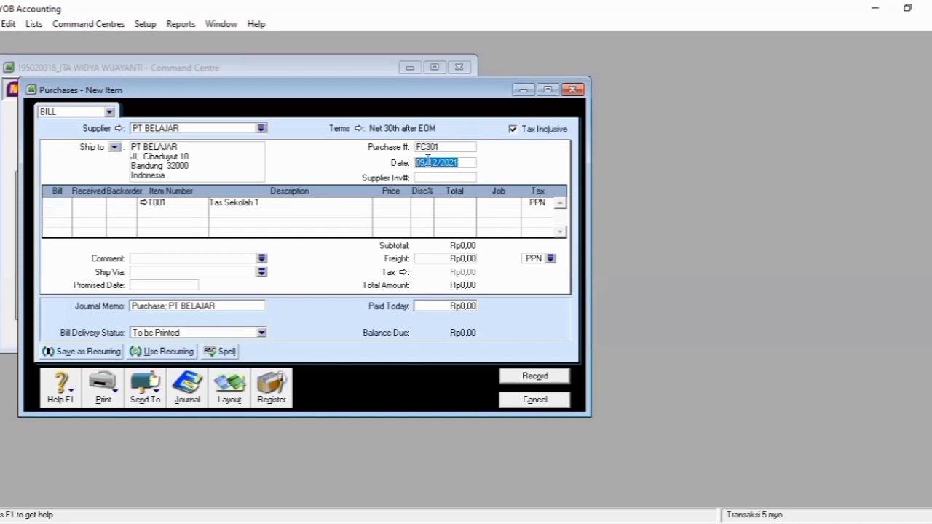
click(424, 160)
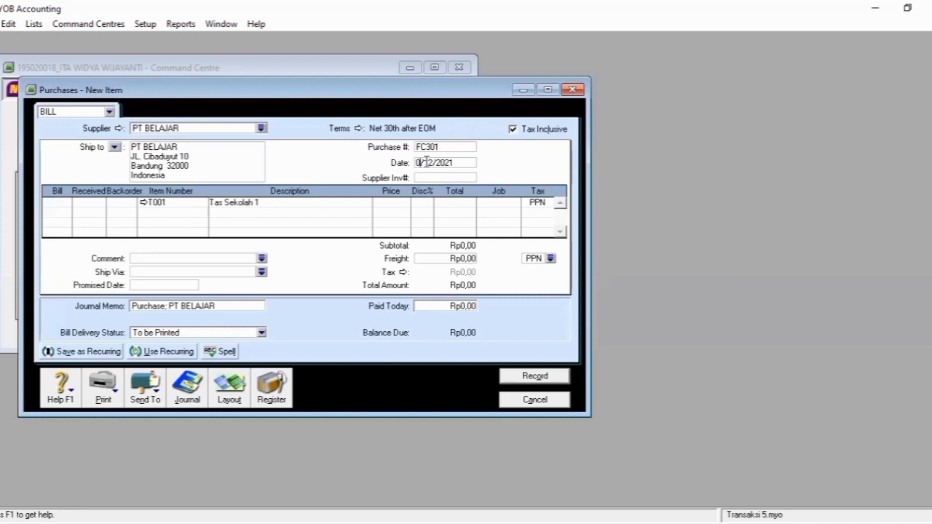
key(BackSpace)
text(7)
click(436, 163)
key(BackSpace)
key(BackSpace)
text(06)
key(BackSpace)
key(BackSpace)
text(15)
- Enter AC50 as the supplier invoice number of the PT BELAJAR bill
click(445, 176)
text(1)
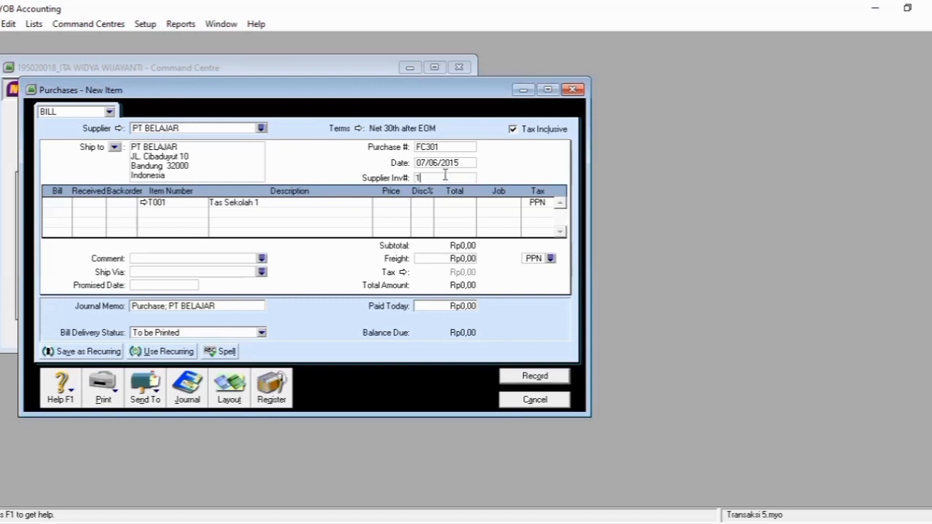
key(BackSpace)
text(a)
key(BackSpace)
text(AC50)
- Set the billed quantity of item T001 to 50
click(52, 203)
click(53, 201)
key(BackSpace)
text(50)
- Check the item information of T001 Tas Sekolah 1, skip the spelling check and return to the bill
click(191, 204)
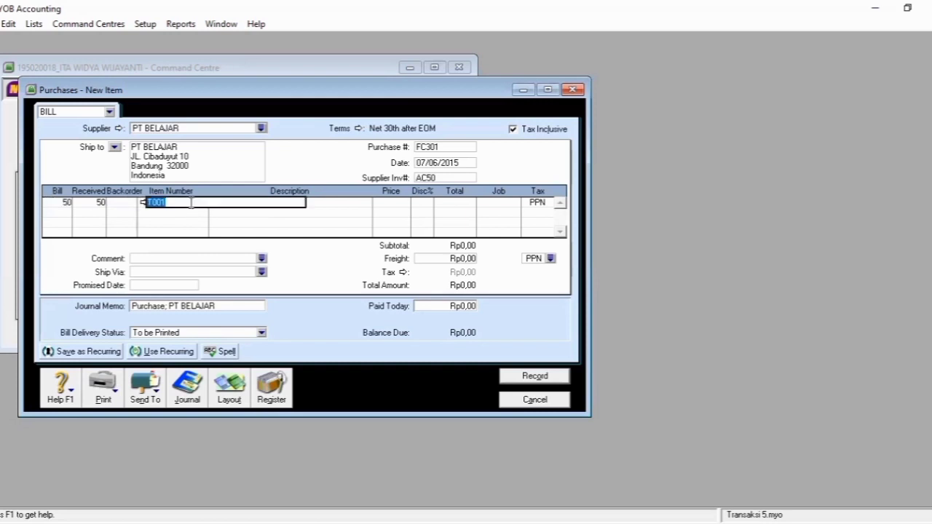
click(168, 204)
click(143, 203)
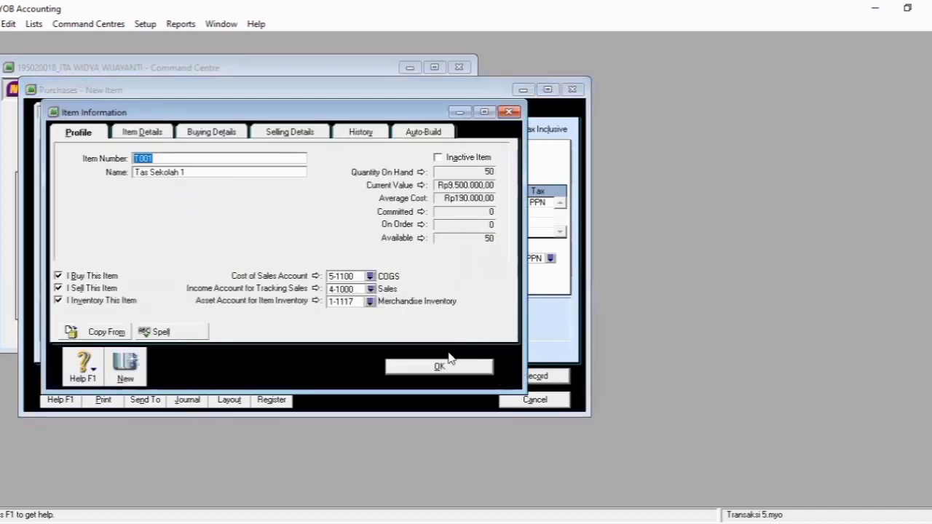
click(449, 362)
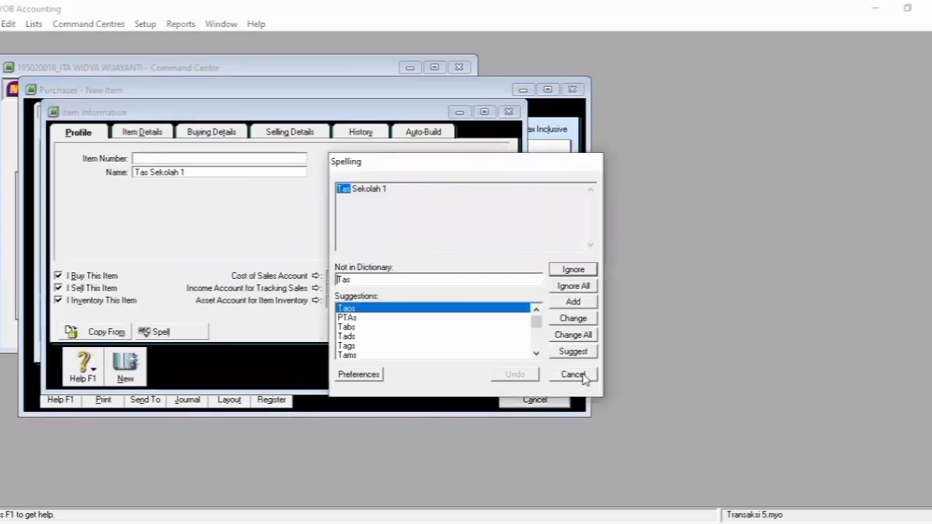
click(573, 374)
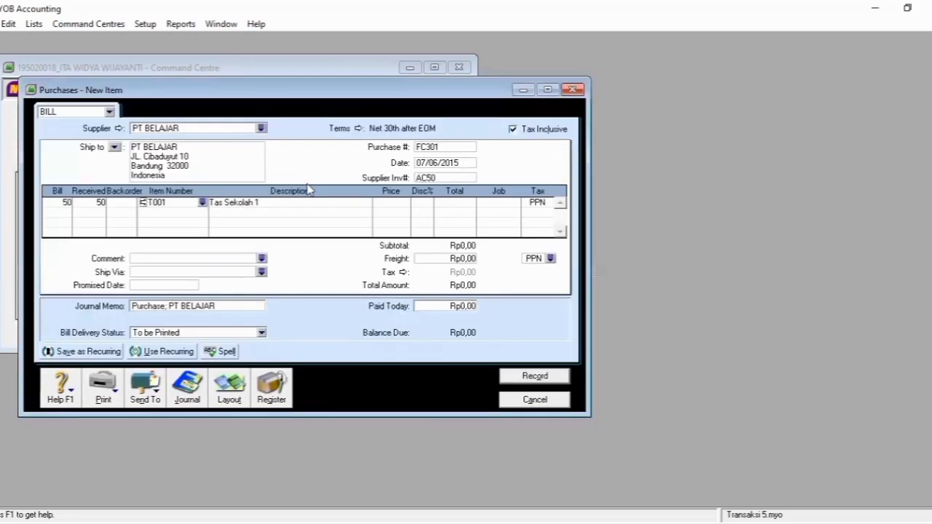
- Set the unit price of item T001 to 190.000 and check the line total
click(387, 202)
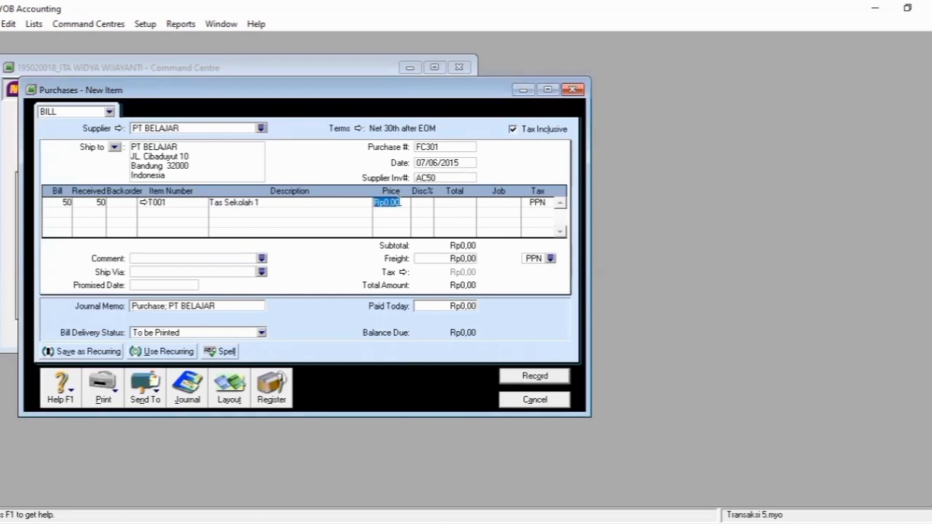
text(190.000)
click(456, 202)
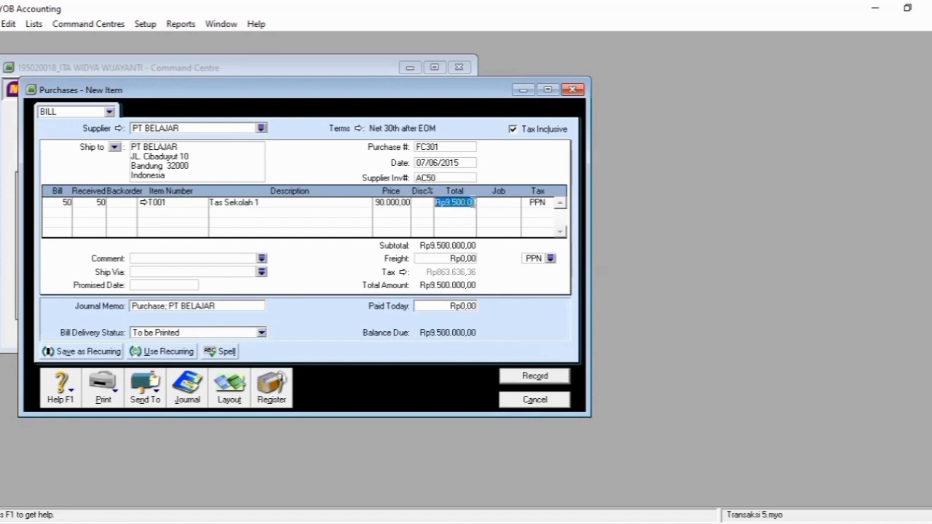
click(475, 203)
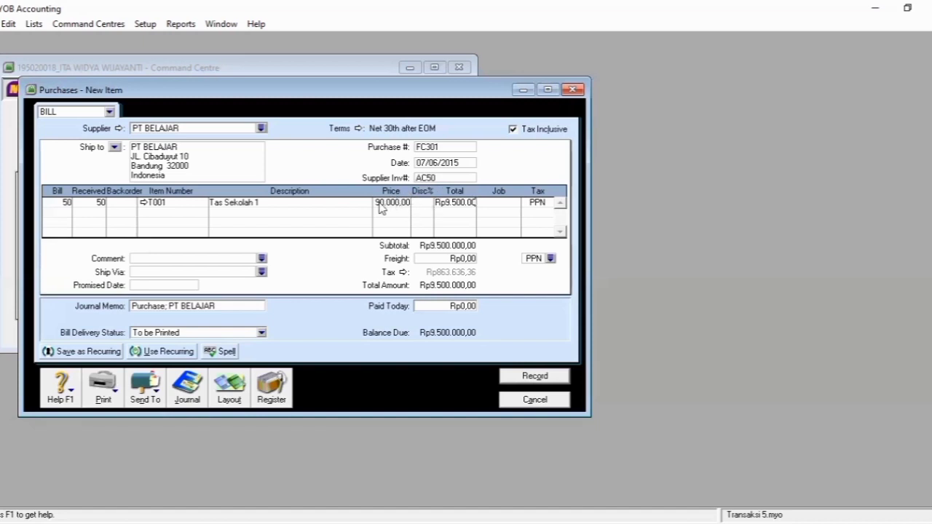
- Check the T001 price and enter a billed quantity of 50 on the second line of the PT BELAJAR bill
click(380, 206)
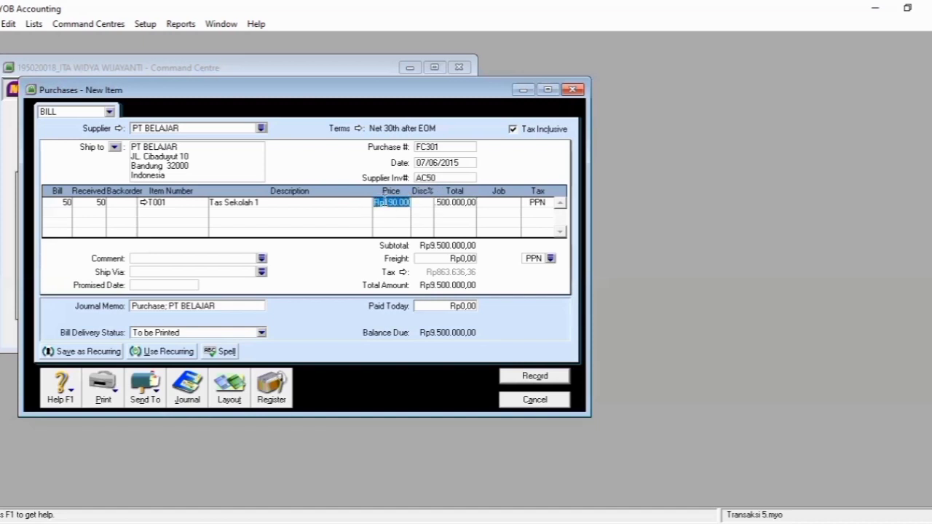
click(384, 203)
key(Tab)
key(Tab)
key(Tab)
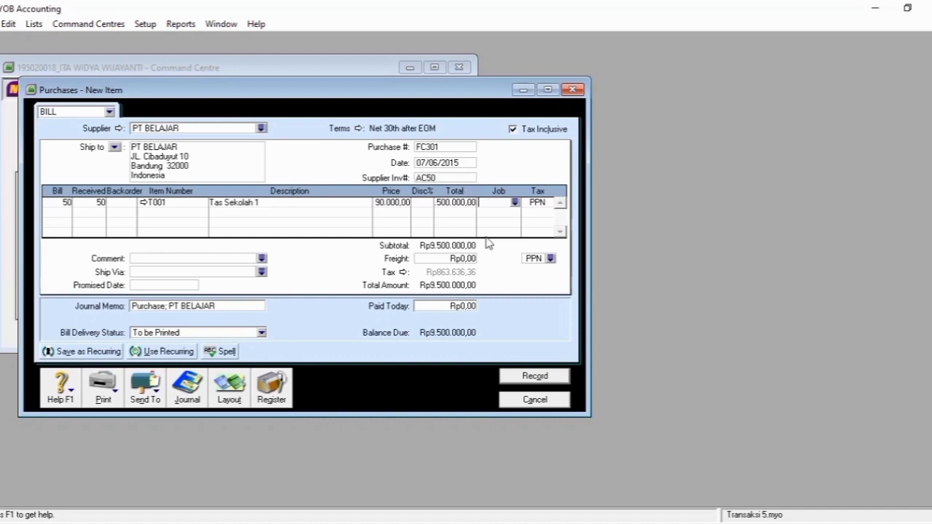
click(60, 212)
text(50)
- Assign item T002 Tas Sekolah 2 to the second line of the bill, choosing it from the item list
click(158, 213)
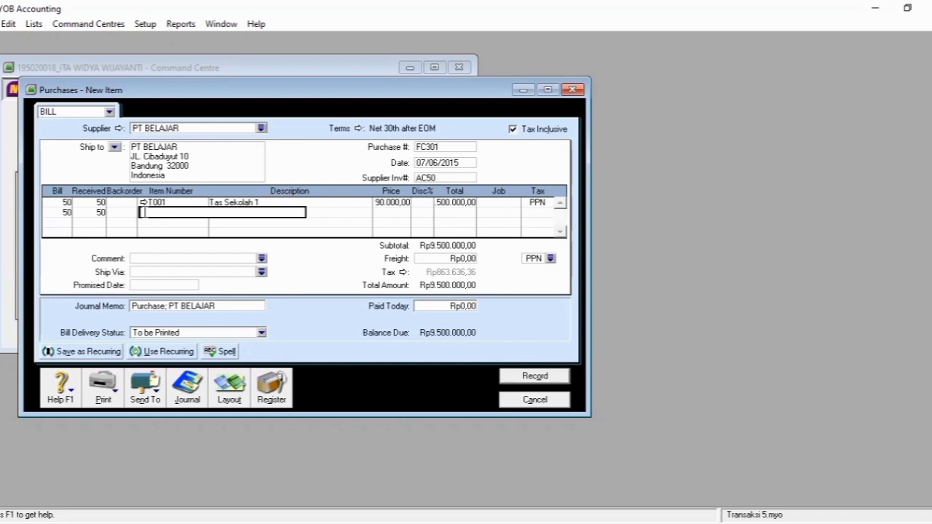
text(T002 TAS)
key(BackSpace)
key(BackSpace)
text(as s)
key(BackSpace)
text(Sekolah 2)
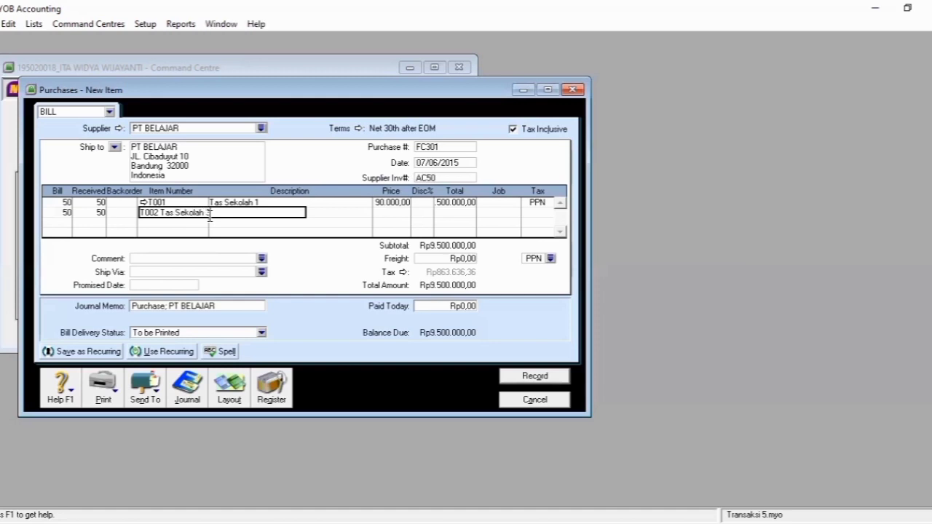
text(3)
key(Tab)
click(390, 201)
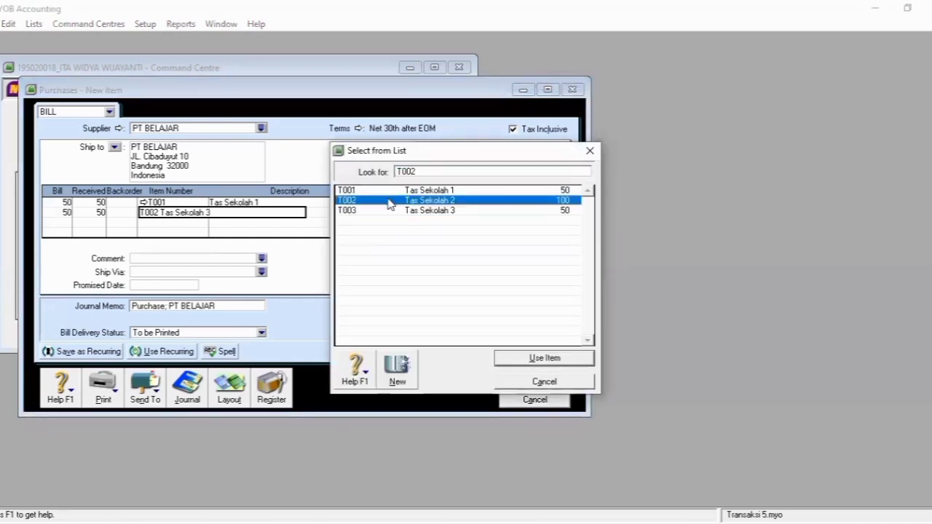
double_click(389, 201)
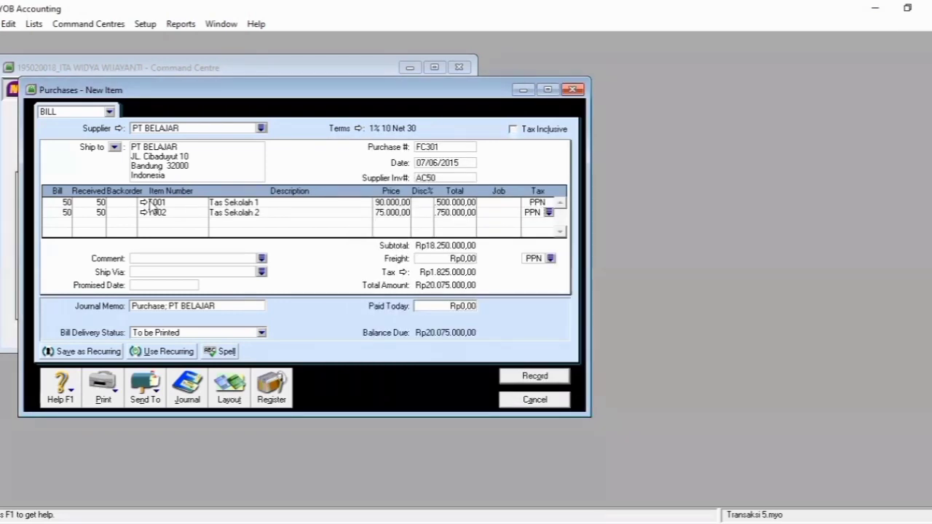
- Review the recap of bill FC301's journal entries and record the bill
key(ctrl+r)
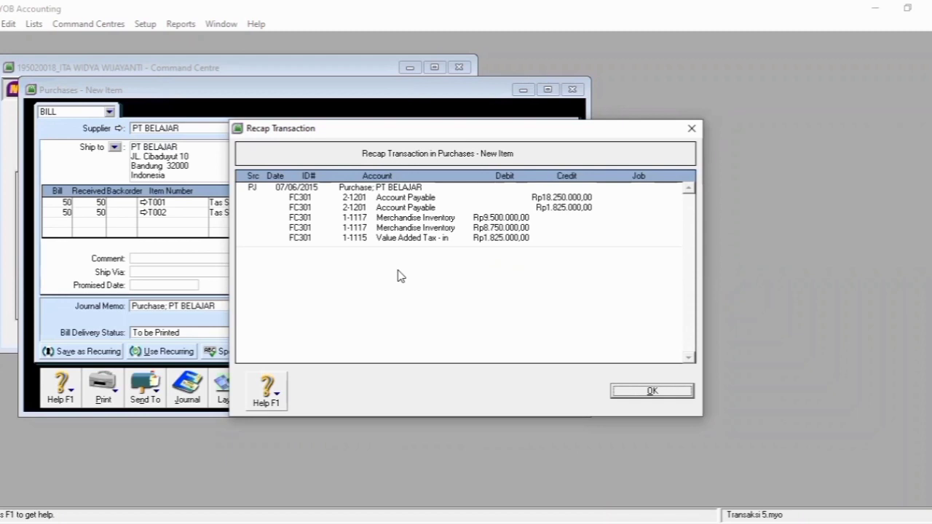
click(660, 393)
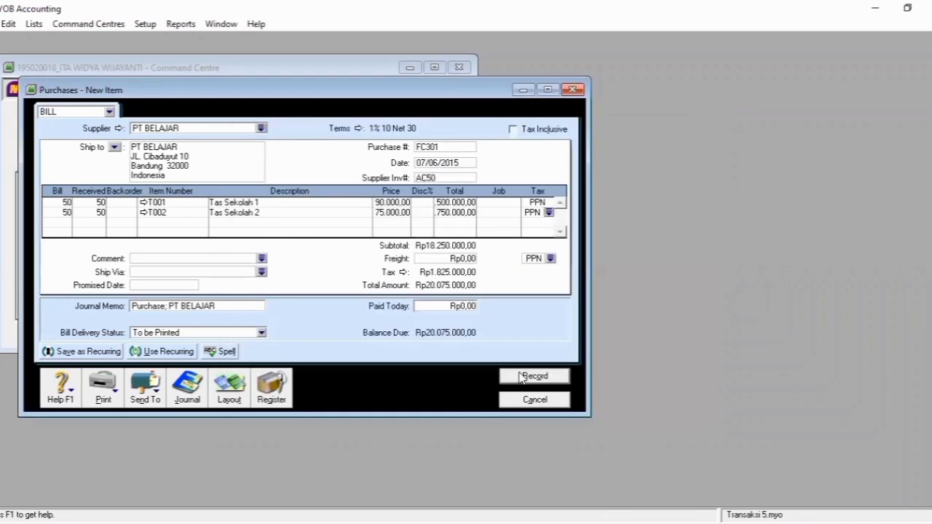
click(523, 377)
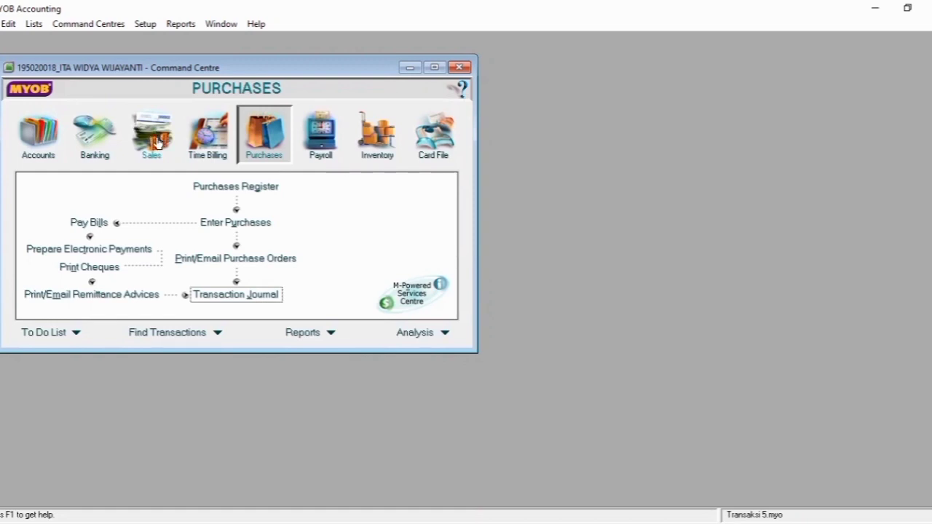
- Start a new item sales invoice for PT RAFLESIA and set its invoice number to F002
click(155, 142)
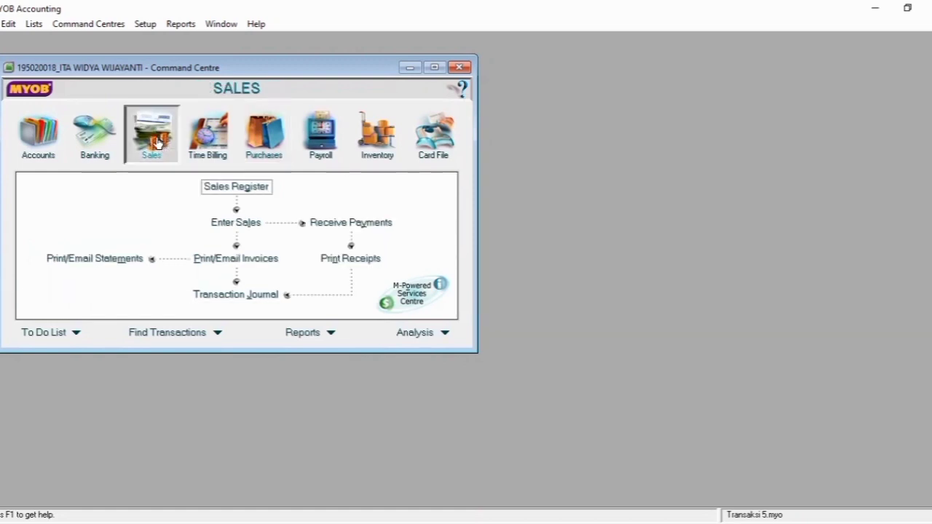
click(230, 223)
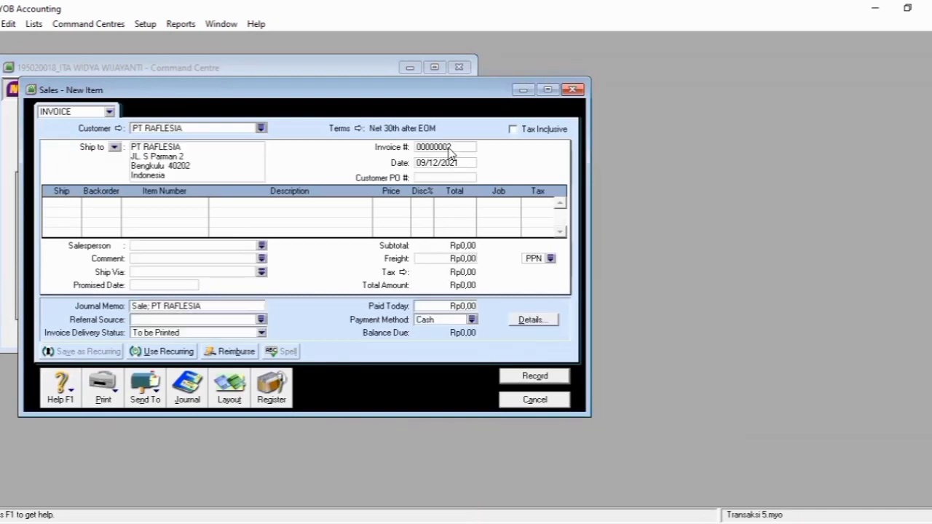
click(451, 148)
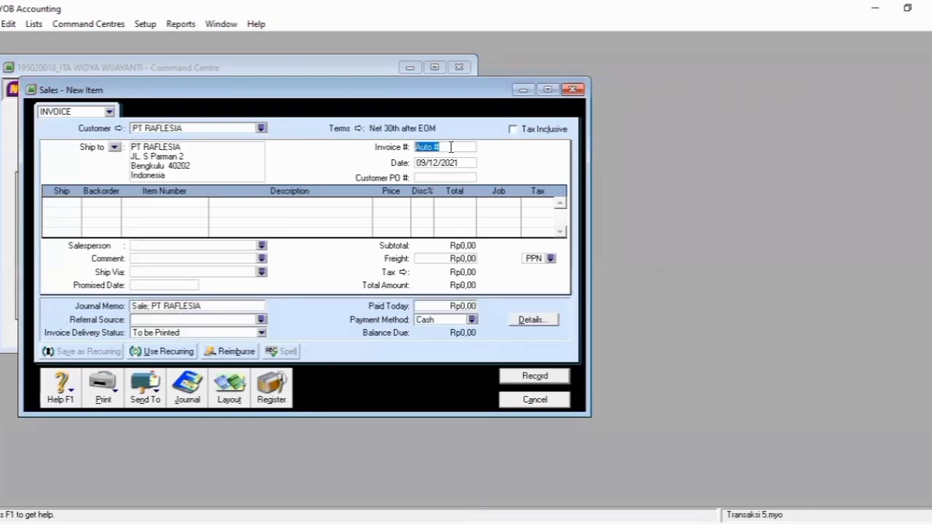
text(F002)
- Set the date of the PT RAFLESIA invoice to 08/06/2015
click(455, 158)
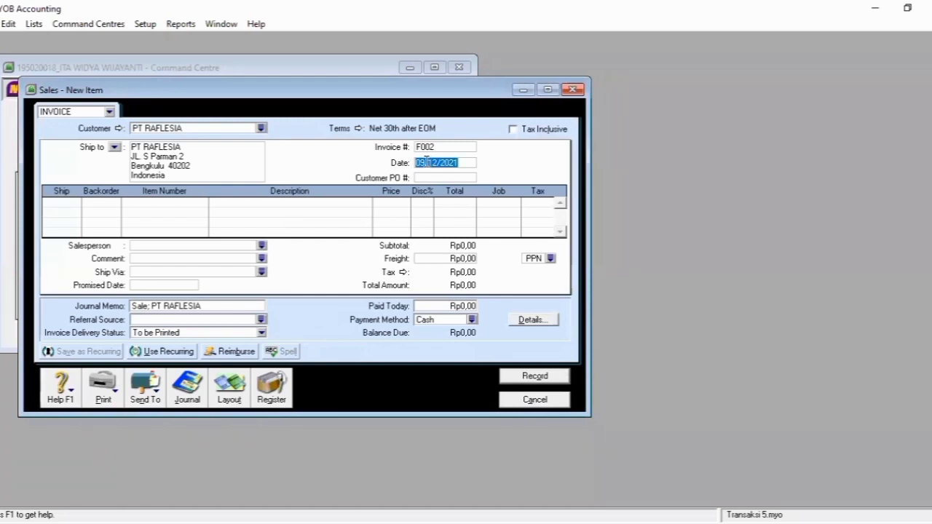
click(423, 162)
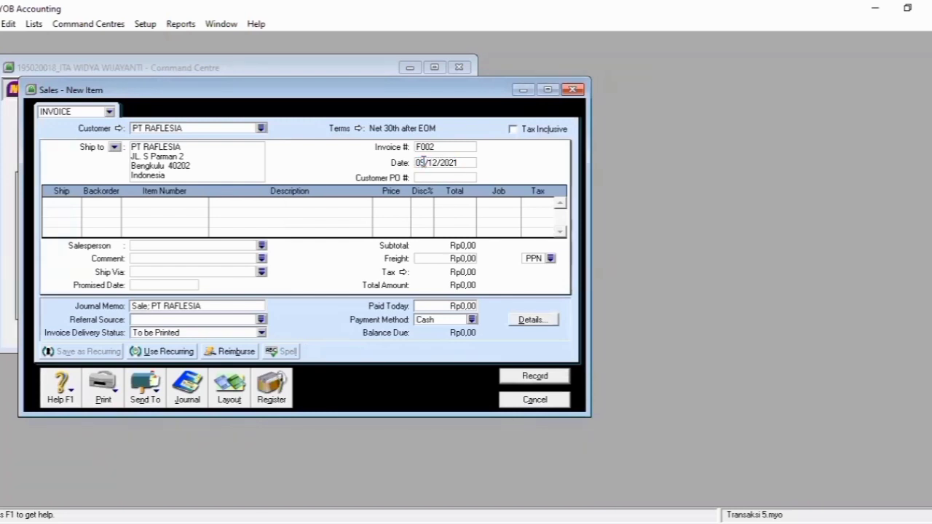
key(BackSpace)
text(8)
click(437, 161)
key(BackSpace)
text(6)
click(432, 163)
key(BackSpace)
text(0)
click(459, 160)
key(BackSpace)
key(BackSpace)
text(15)
- Enter POR 40 as the customer PO number of the PT RAFLESIA invoice
click(448, 177)
text(P)
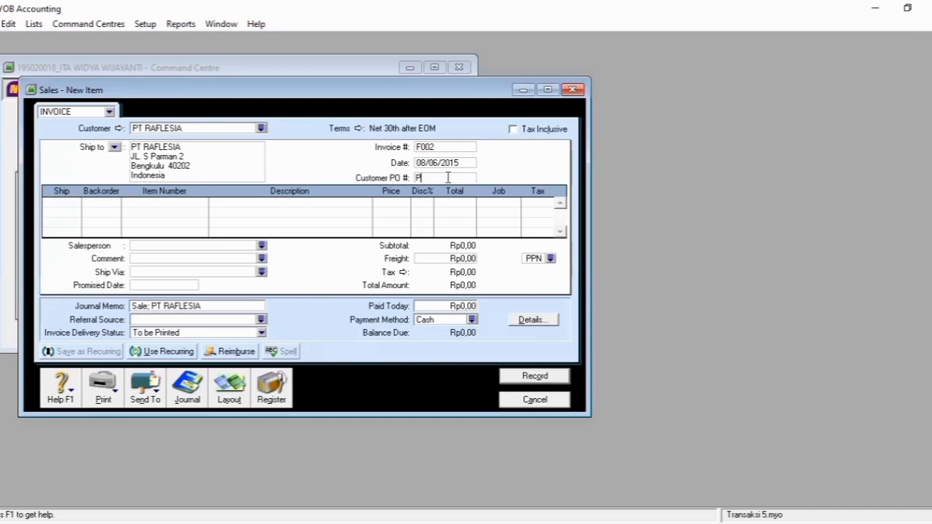
text(OR 40)
- Add 75 units of item T001 Tas Sekolah 1 to the invoice at a unit price of 275.000
key(Tab)
text(75)
key(Return)
key(Return)
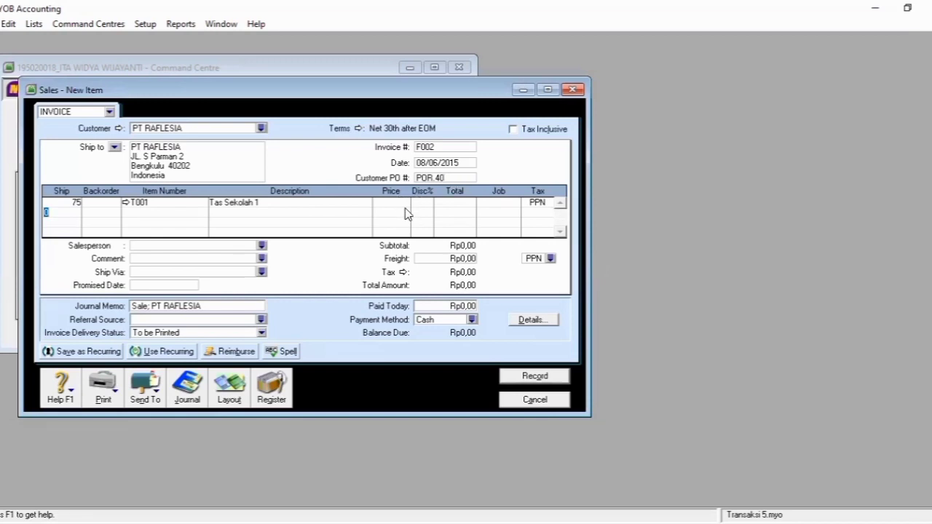
click(396, 204)
text(275000)
click(451, 202)
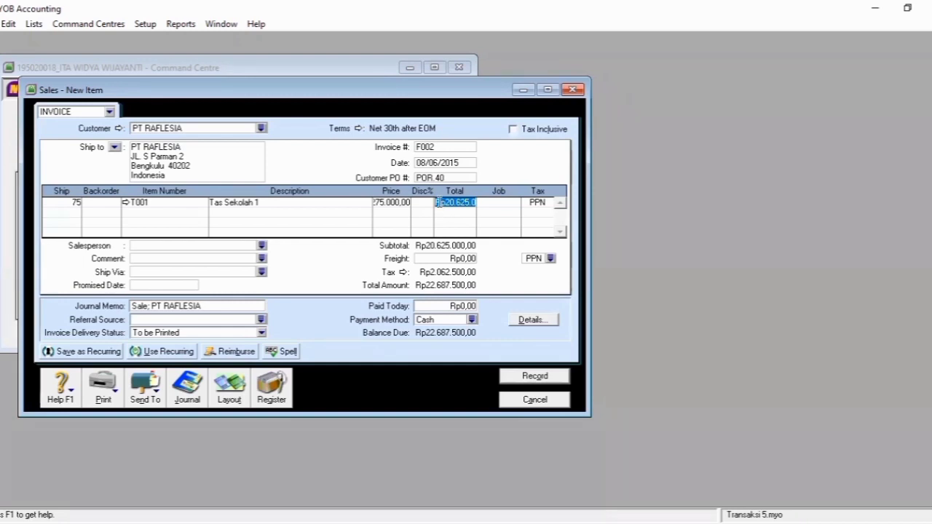
key(Tab)
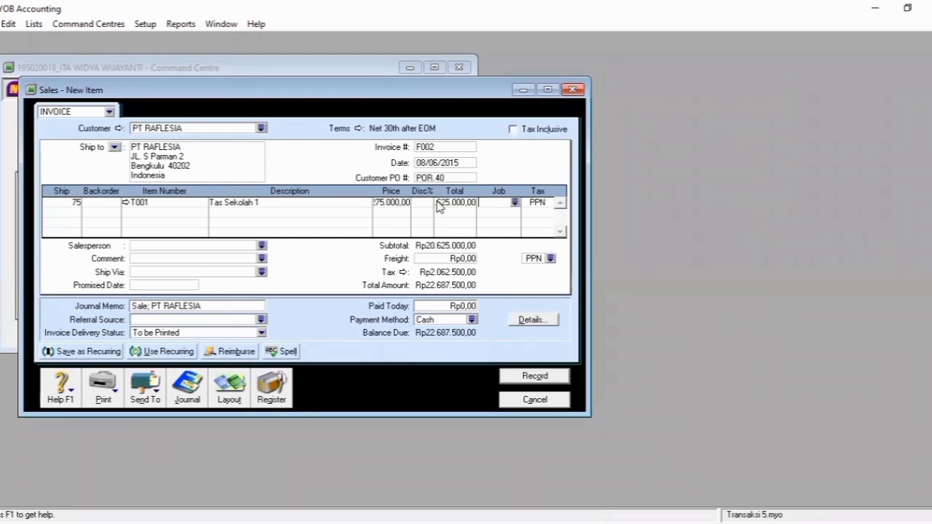
- Add a second invoice line with 75 units of item T002 Tas Sekolah 2
key(Tab)
key(Tab)
text(75)
key(Tab)
key(Tab)
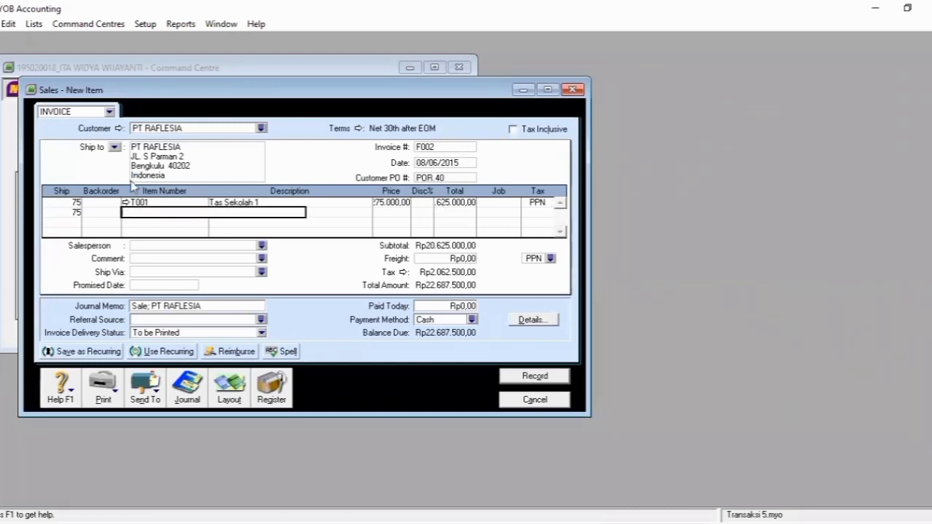
text(t002)
key(Return)
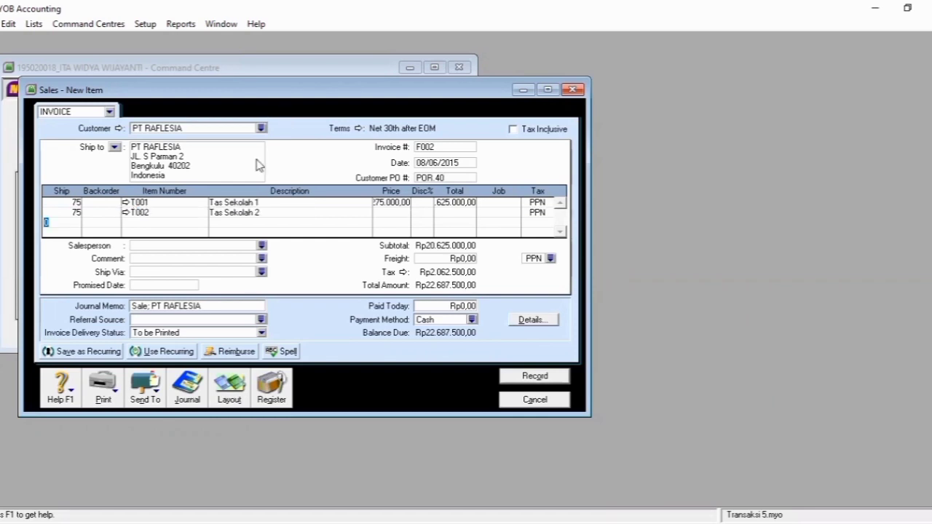
- Set the unit price of item T002 on the invoice to 253.000
click(386, 210)
text(250)
text(000)
key(Tab)
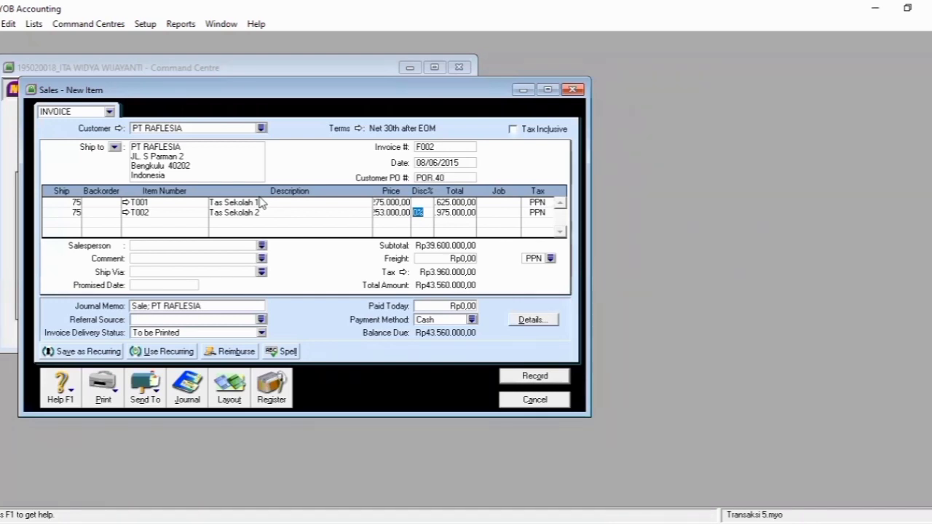
- Set invoice F002's credit terms to In a Given # of Days, with 10 discount days, 30 balance due days and 1% early payment discount
key(alt+Tab)
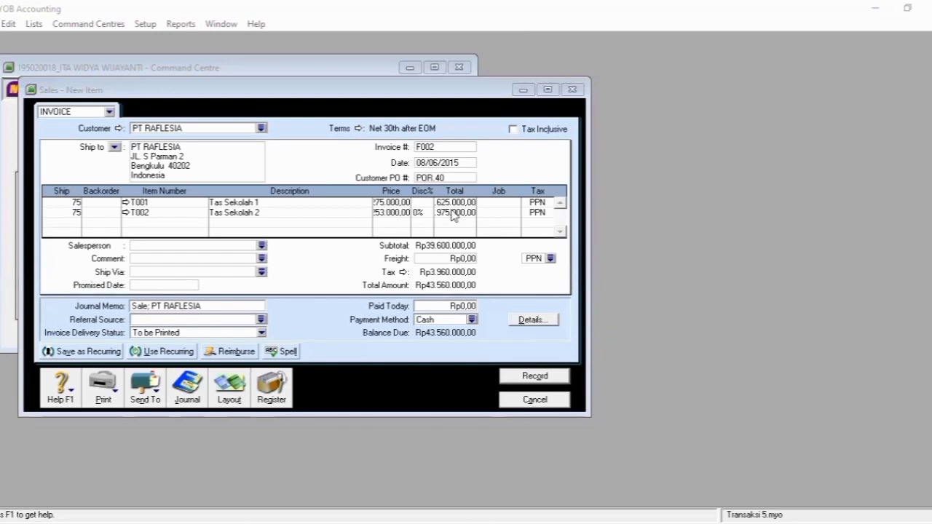
click(359, 129)
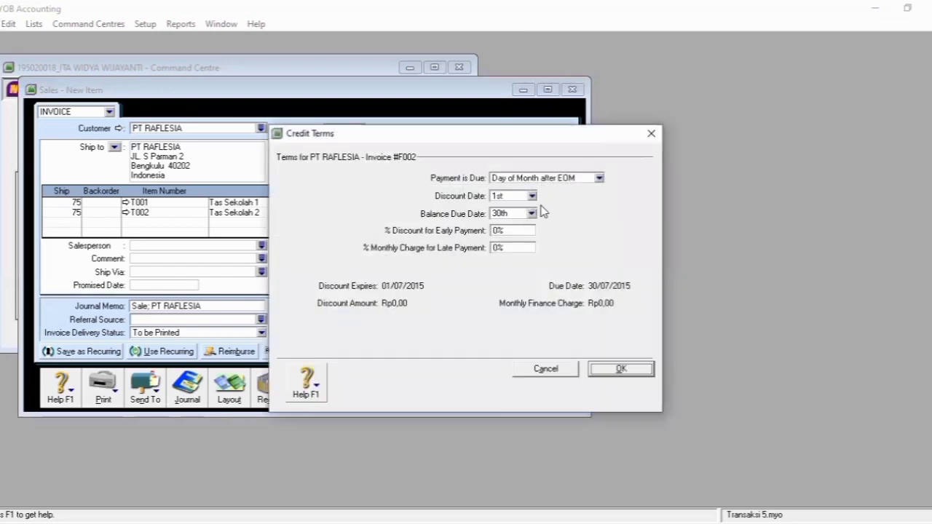
click(550, 180)
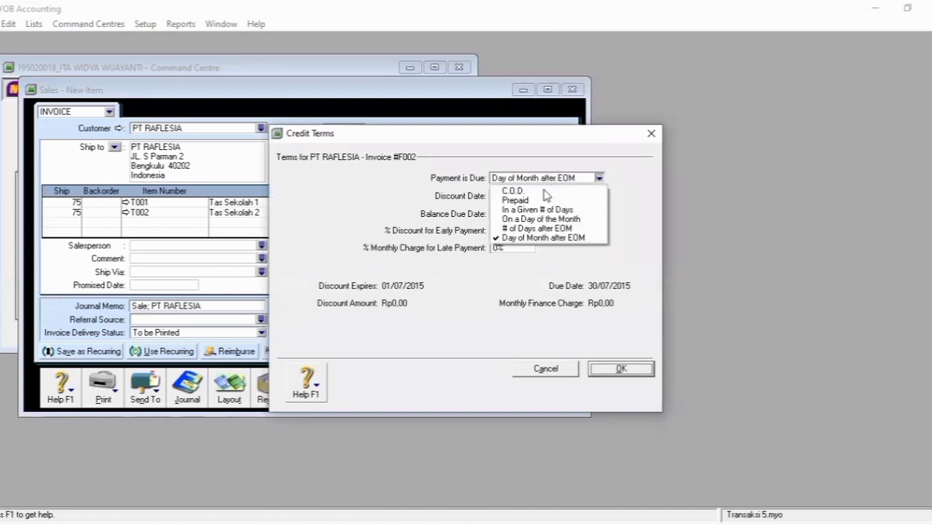
click(539, 211)
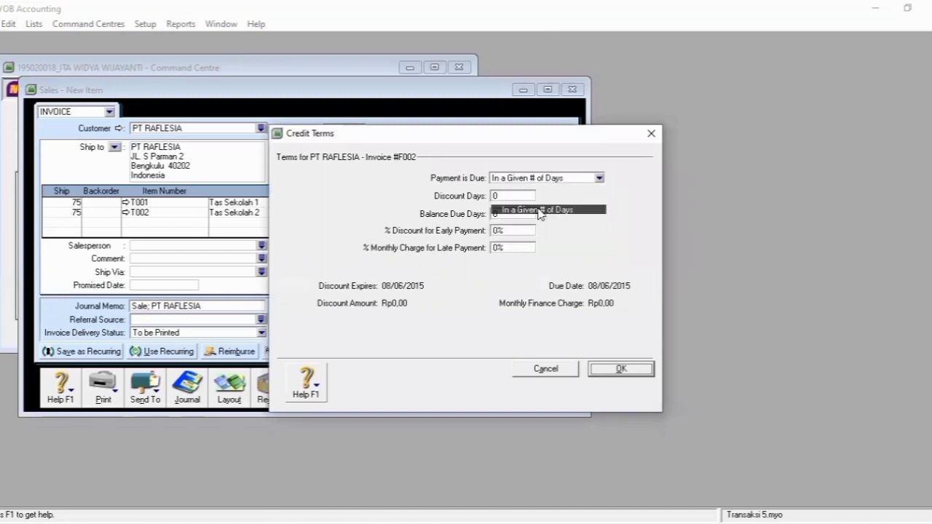
click(514, 193)
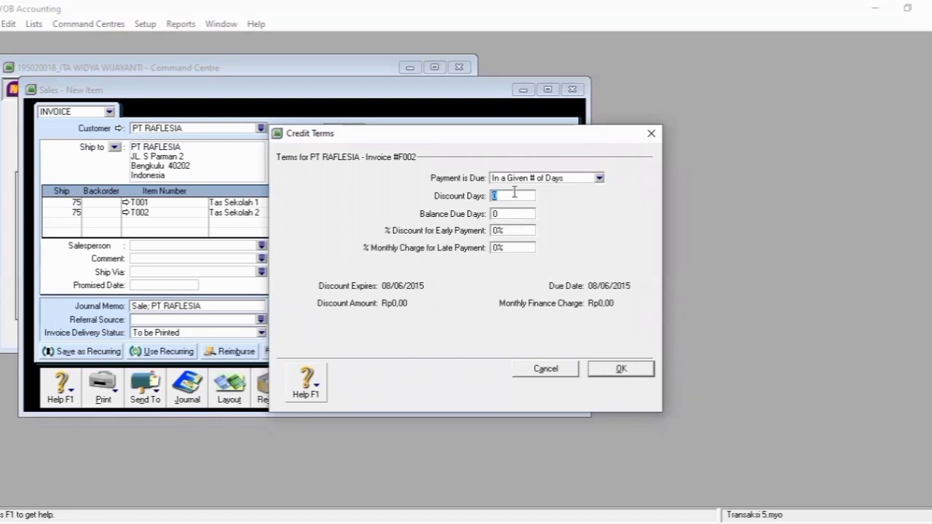
text(10)
click(521, 213)
text(30)
click(500, 230)
text(1)
click(625, 371)
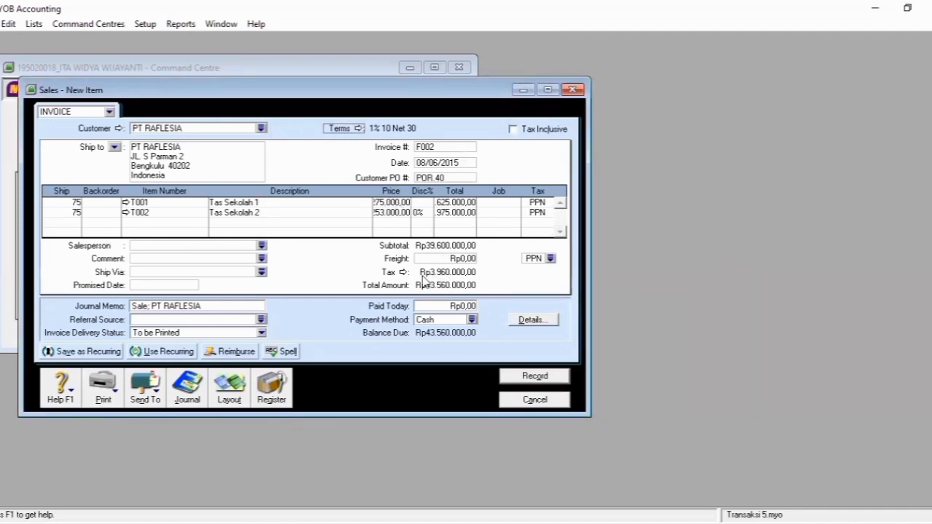
- Review the recap of invoice F002, record it without the spelling check and close the sales form
key(ctrl+r)
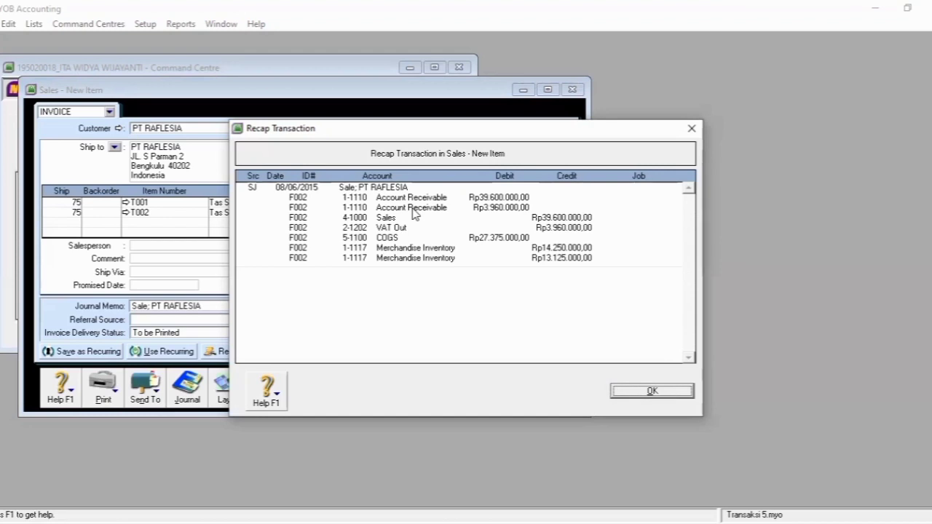
click(670, 393)
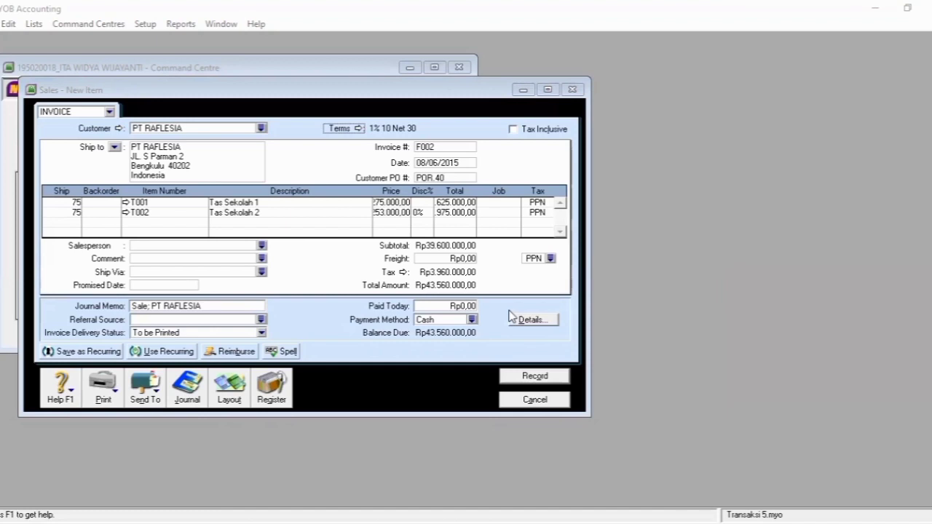
click(547, 378)
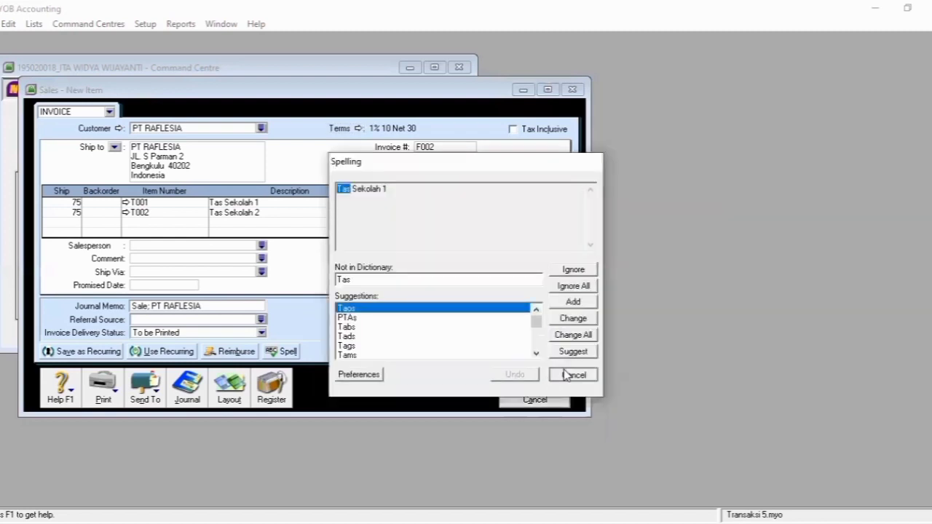
click(566, 376)
click(567, 375)
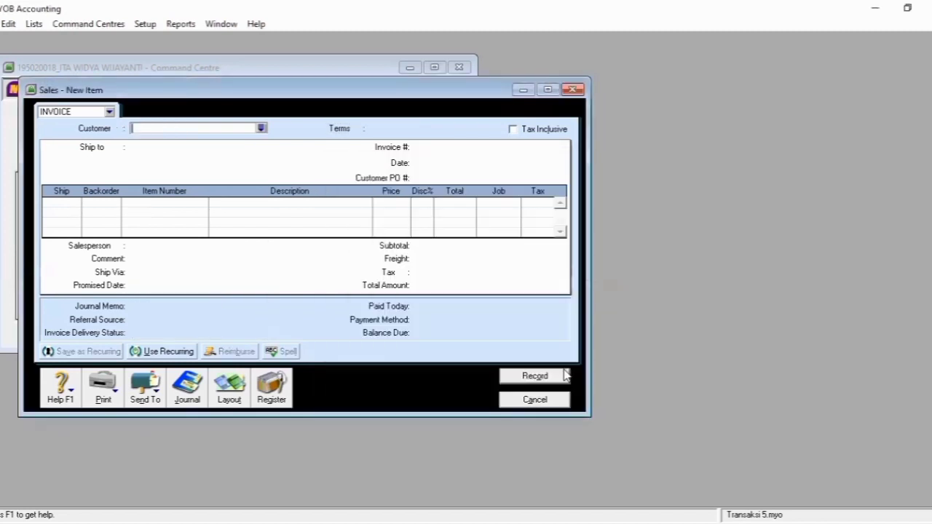
click(535, 401)
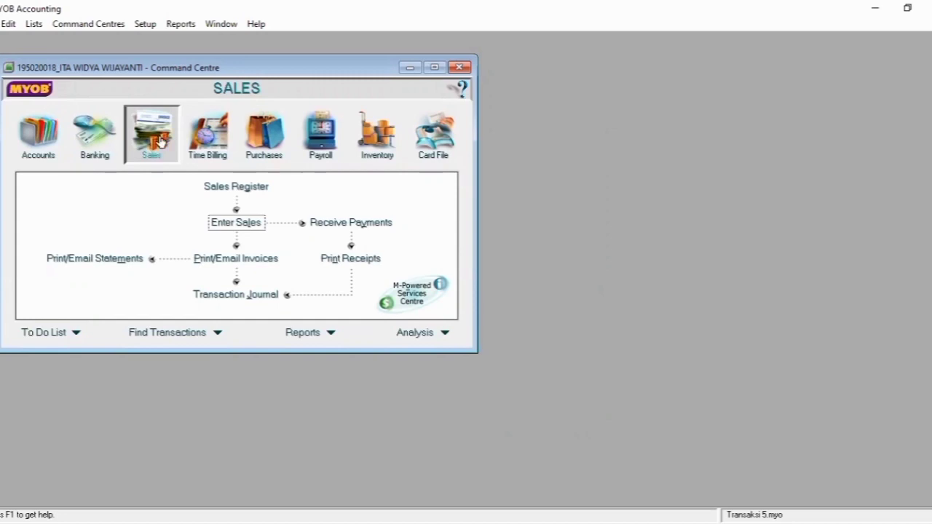
- Start a bill payment from account 1-1102 Bank Muamalat and create a new supplier card from the supplier list
click(256, 138)
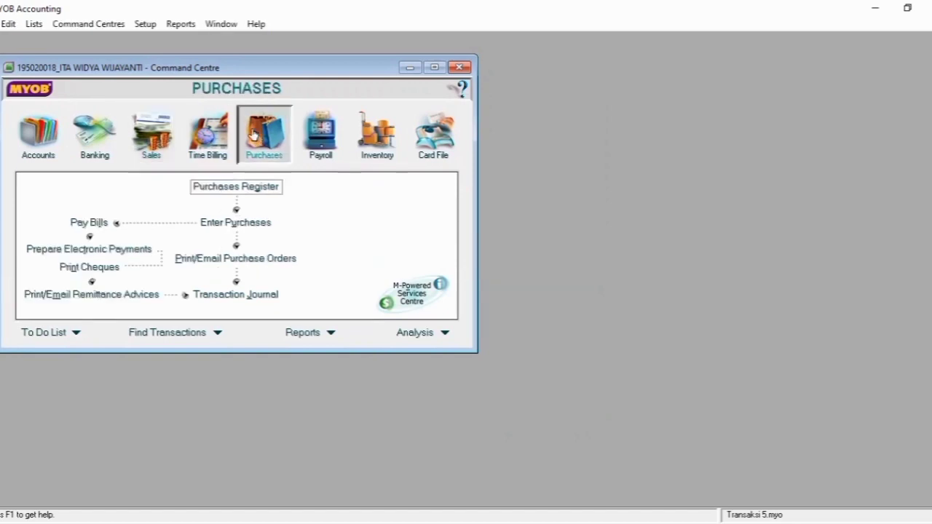
click(89, 223)
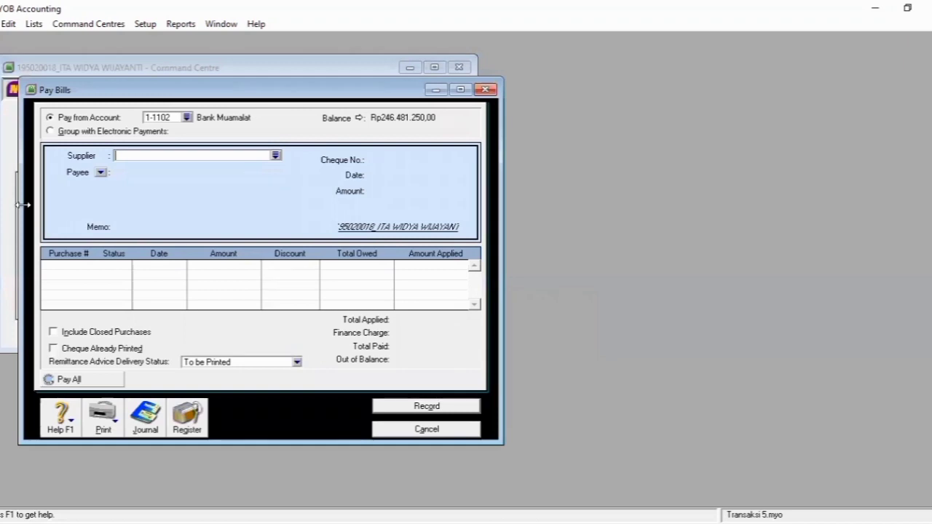
click(279, 156)
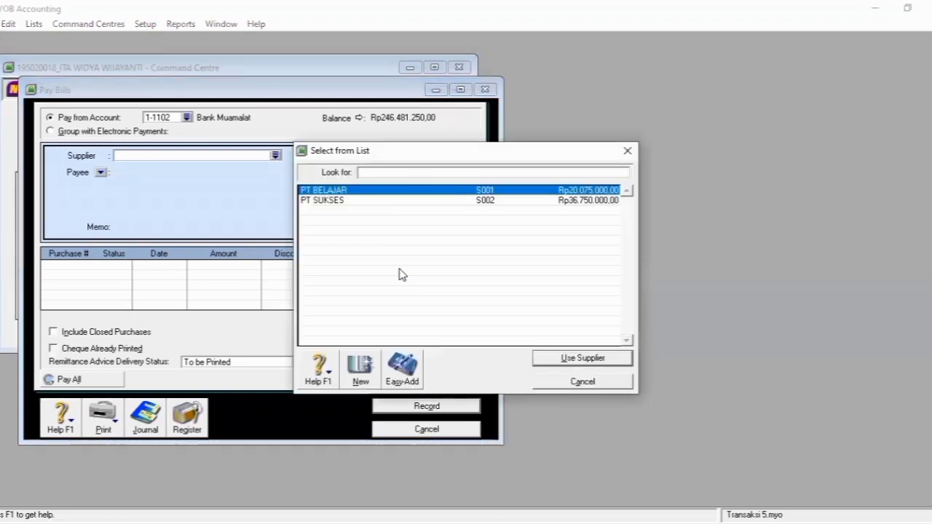
click(353, 371)
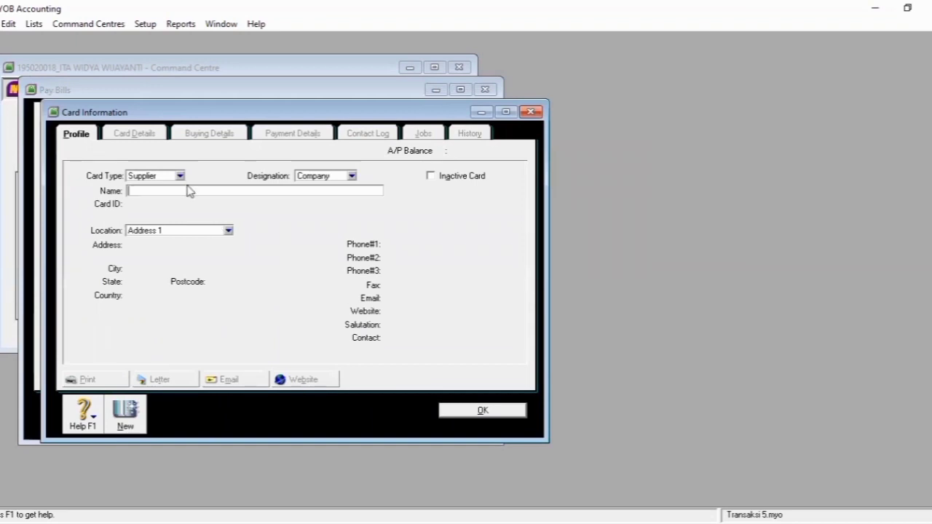
- Enter PT Aku Cerdas as the name on the new supplier card
text(PT aku ce)
key(BackSpace)
key(BackSpace)
key(BackSpace)
key(BackSpace)
key(BackSpace)
key(BackSpace)
text(Aku)
key(Caps_Lock)
text(C)
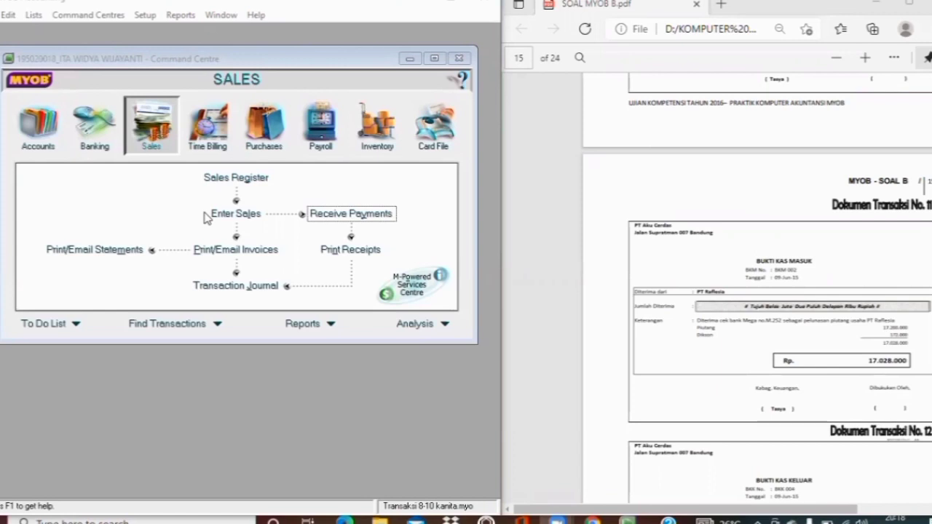
- Start a customer payment receipt deposited to 1-1102 Bank Muamalat and choose PT RAFLESIA as the customer
click(340, 214)
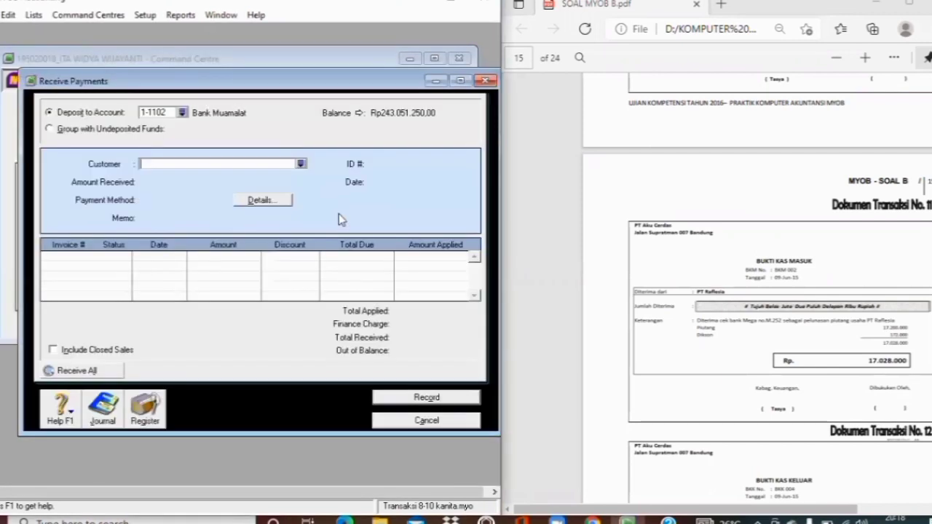
click(300, 165)
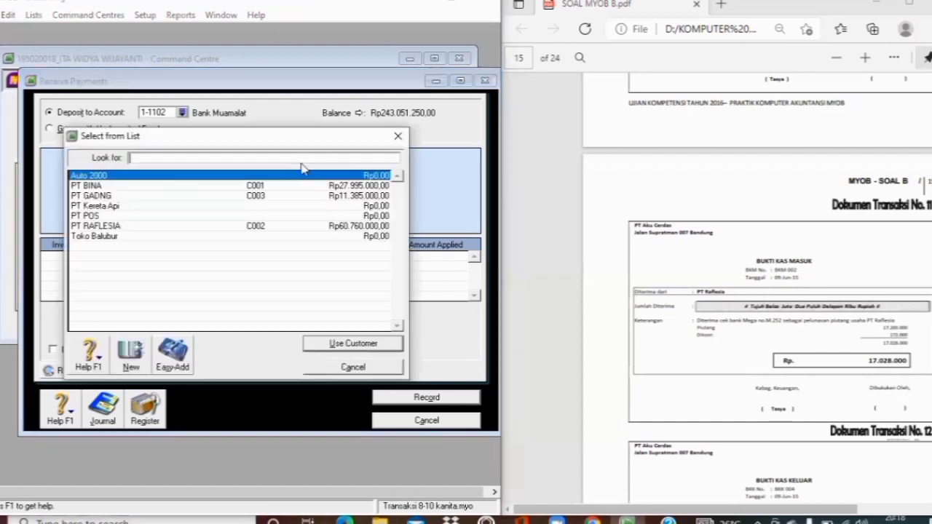
click(232, 227)
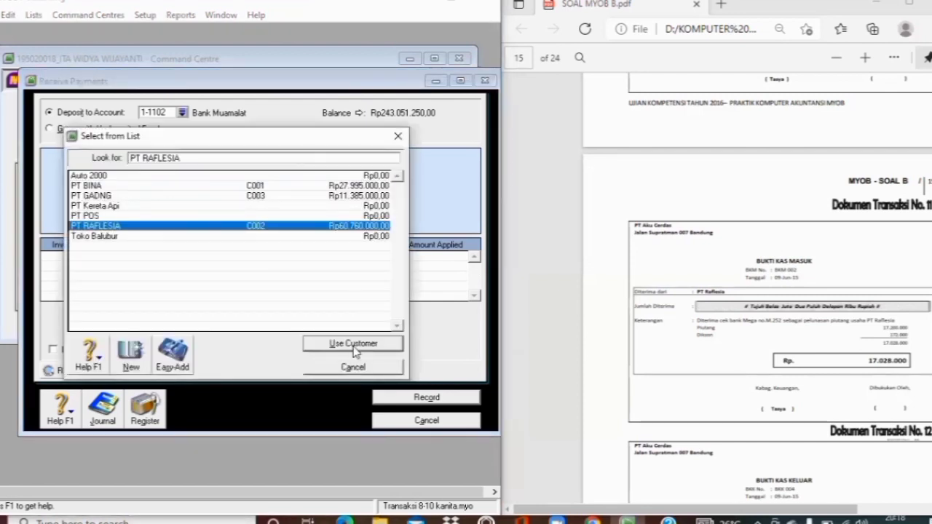
click(354, 344)
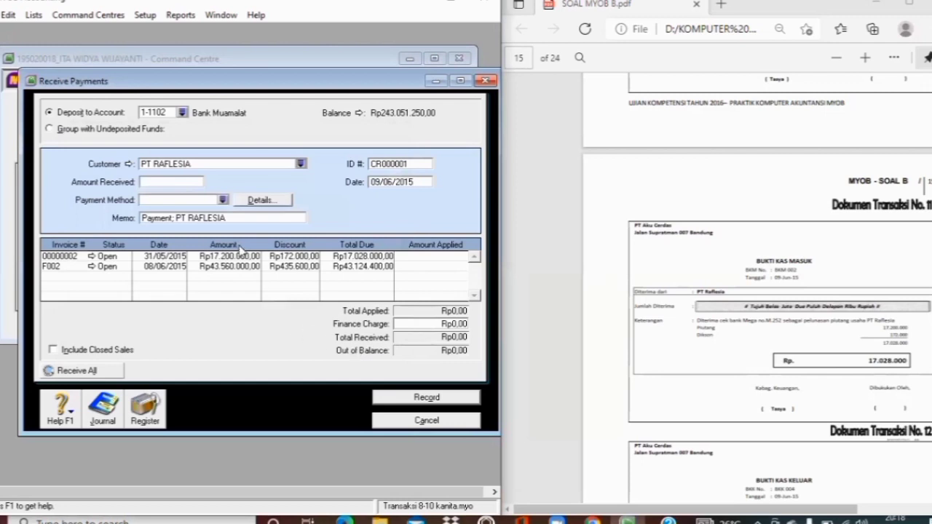
- Set the amount received from PT RAFLESIA to 17.028.000 and the receipt ID to BKM 002
click(163, 182)
key(BackSpace)
text(17028000)
click(410, 163)
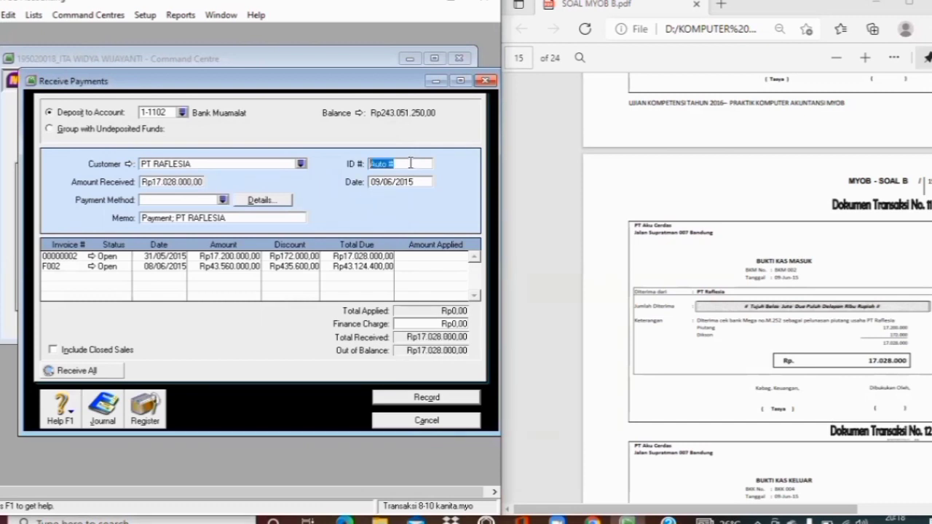
key(BackSpace)
text(BKM 002)
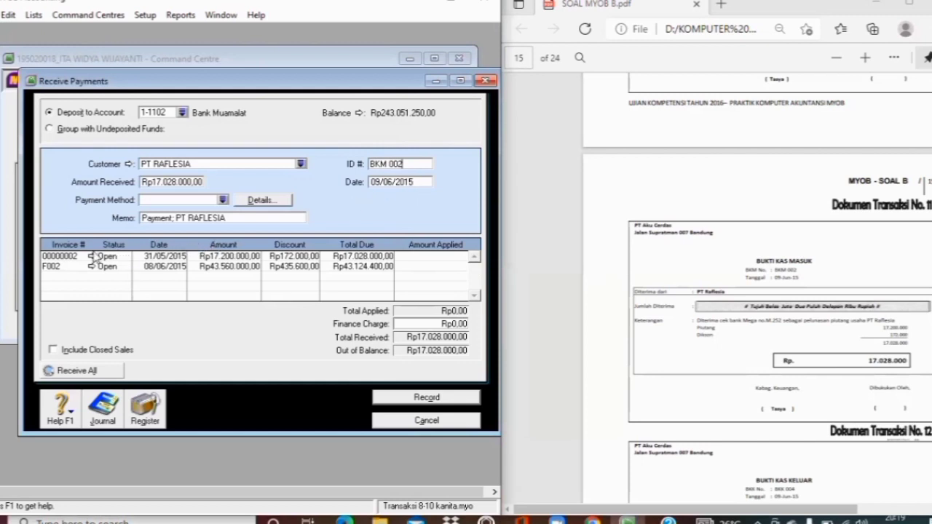
- Apply the Rp17.028.000 receipt to PT RAFLESIA's invoice 00000002 dated 31/05/2015, leaving nothing applied to invoice F002
key(Tab)
key(Tab)
key(Tab)
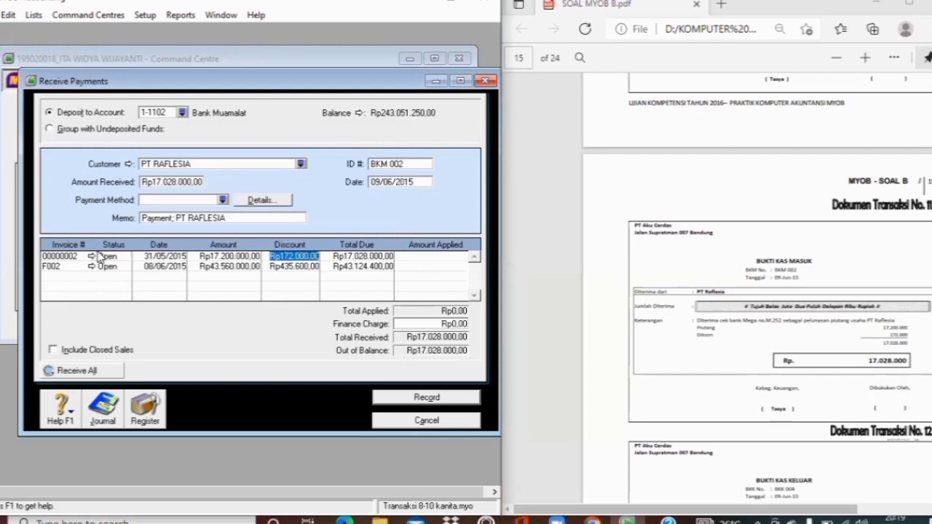
key(Tab)
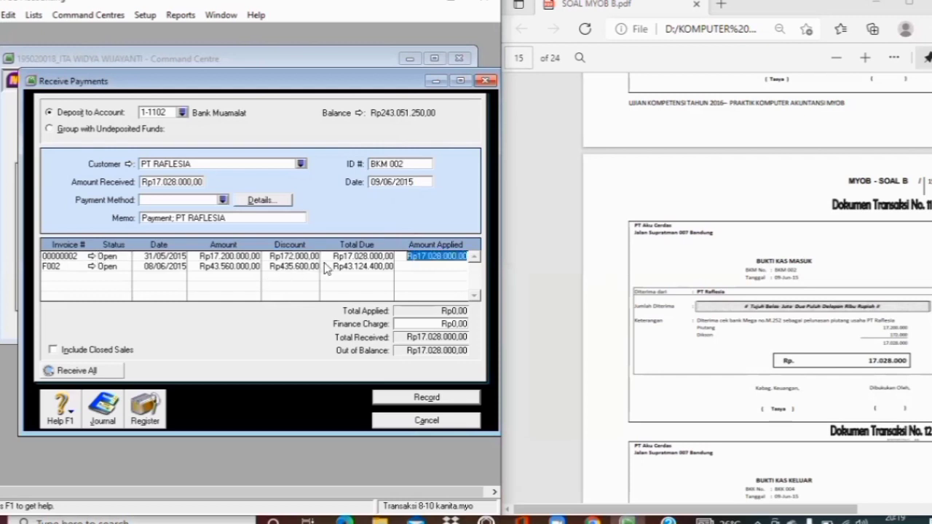
key(Tab)
key(Tab)
key(Tab)
key(Tab)
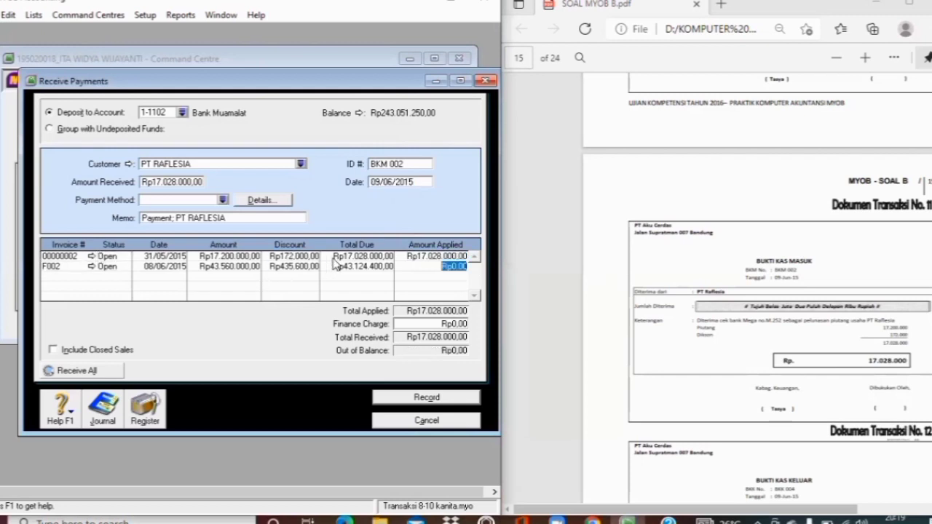
key(Tab)
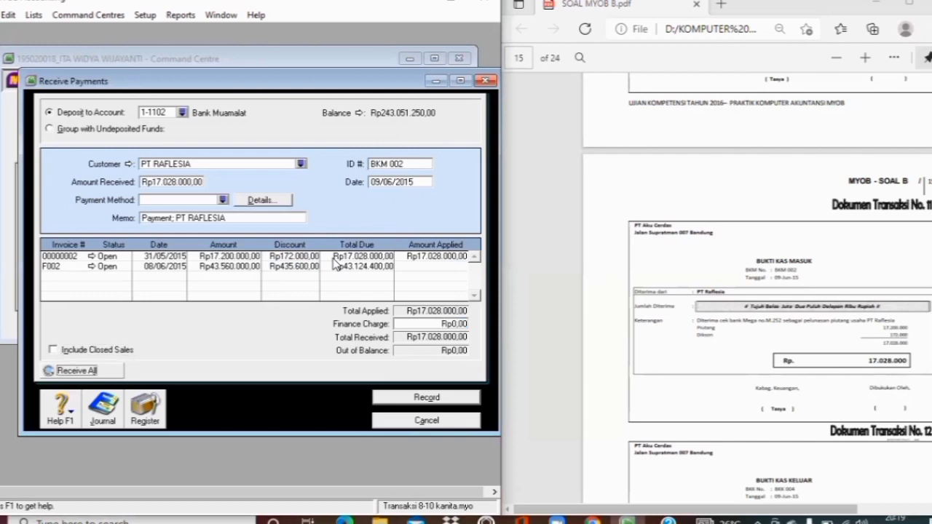
- Set the finance charge on the PT RAFLESIA payment to Rp172.000
click(456, 326)
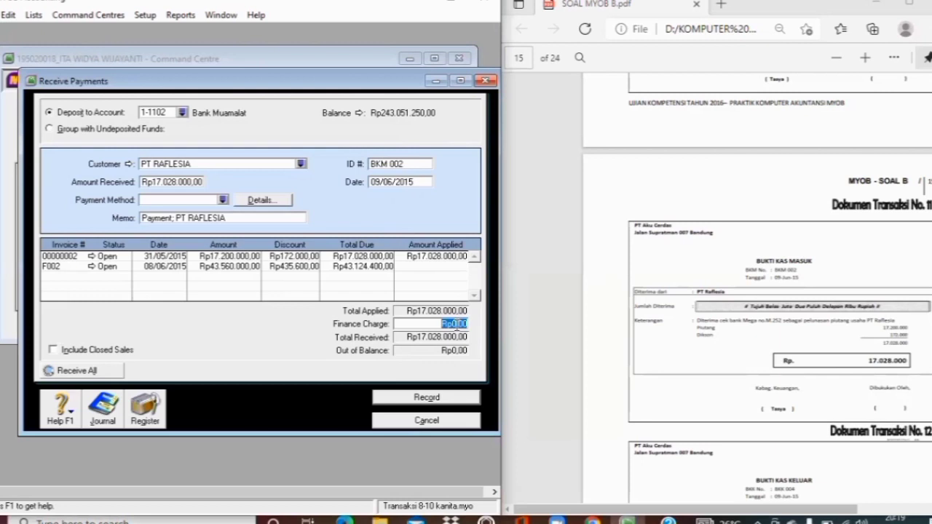
key(BackSpace)
text(172.)
text(000)
key(Tab)
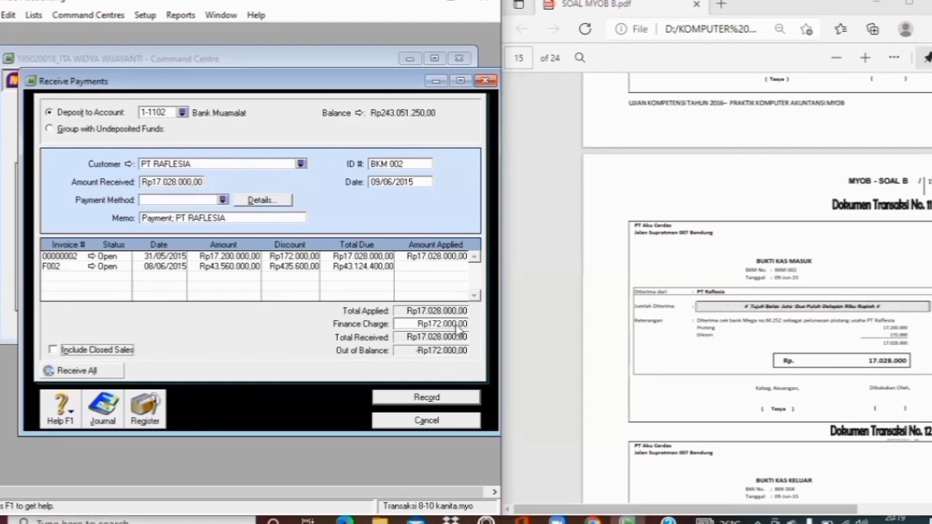
- Set the discount of the 31/05/2015 invoice to 0 and accept its applied amount
click(302, 256)
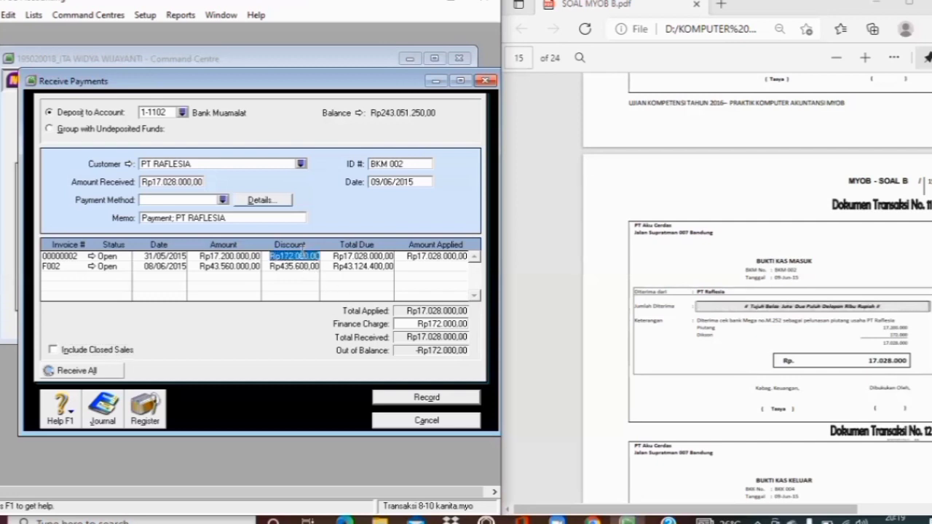
key(BackSpace)
text(0)
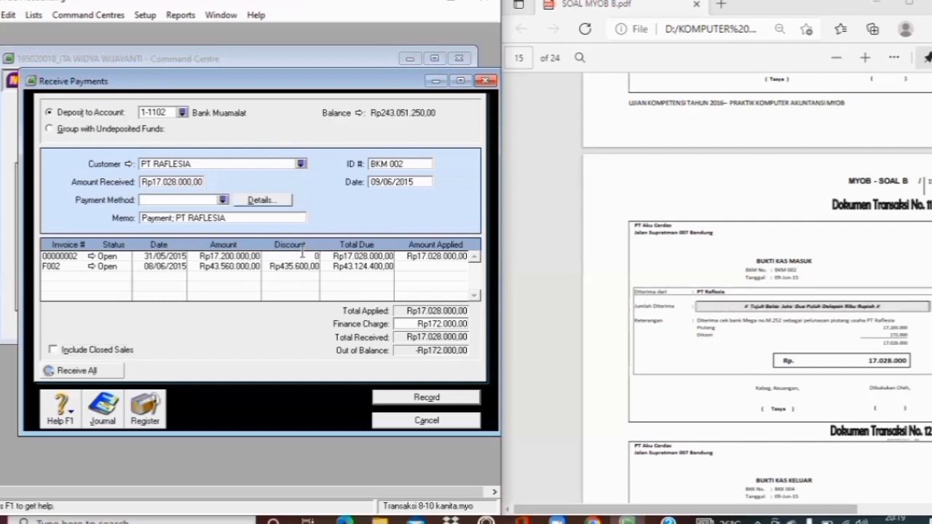
key(Tab)
key(Tab)
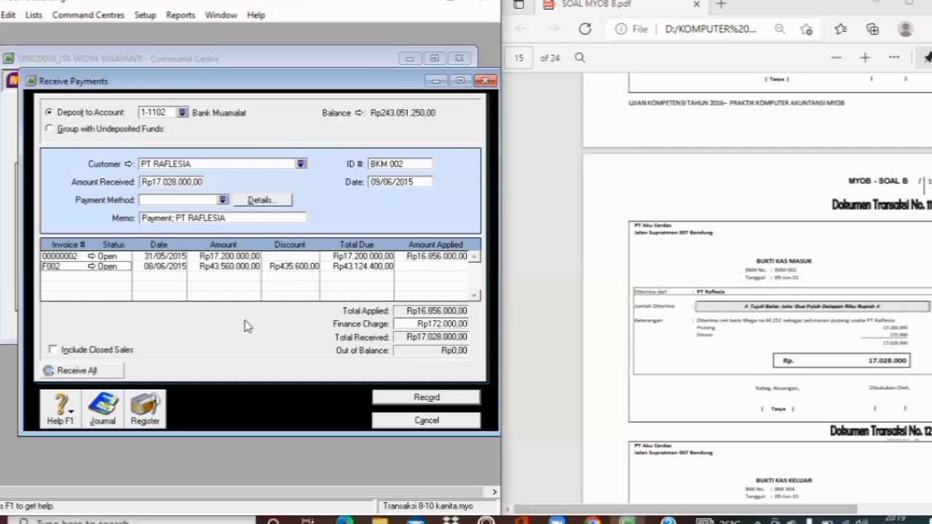
- Review the recap of the PT RAFLESIA payment, record it, and leave the payment entry
key(ctrl+r)
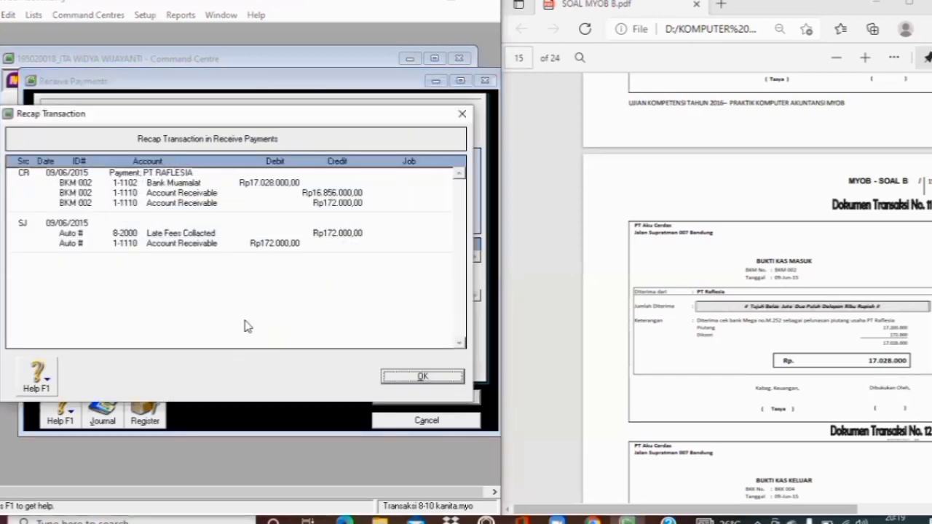
click(421, 377)
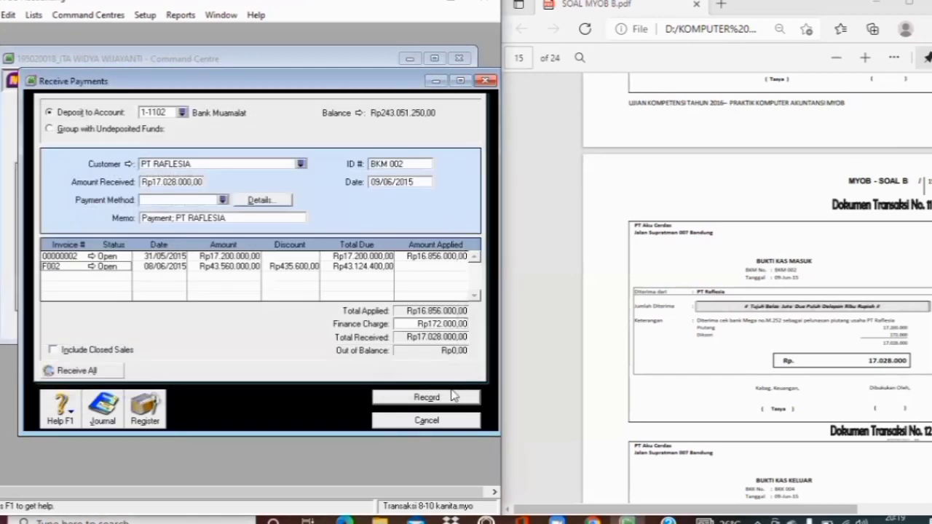
click(441, 397)
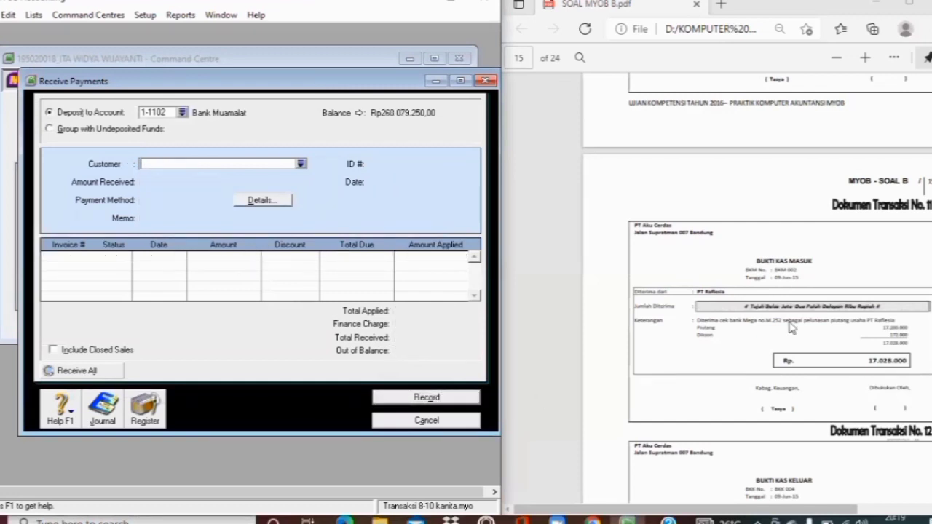
click(435, 422)
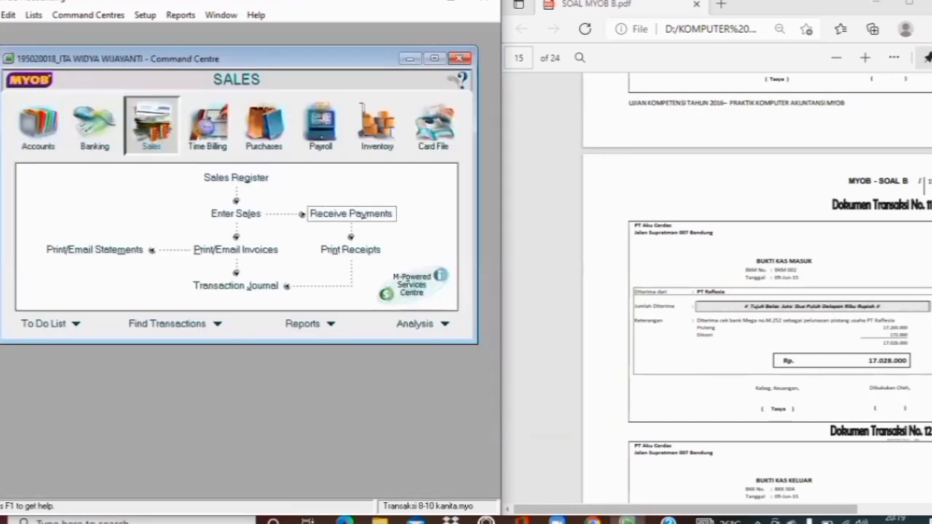
- Start a bill payment from the Bank Muamalat account for supplier PT SUKSES, as given in transaction document 12
click(929, 316)
scroll(758, 291, down, 4)
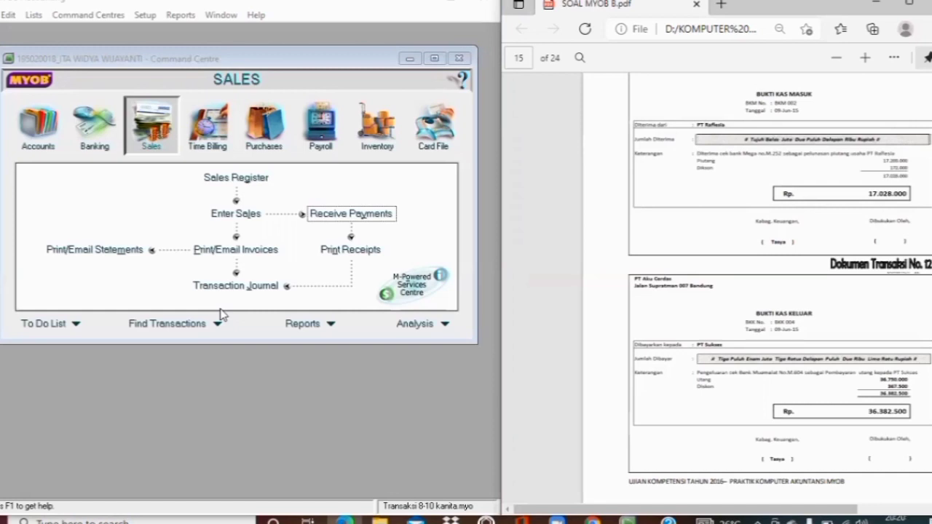
click(262, 136)
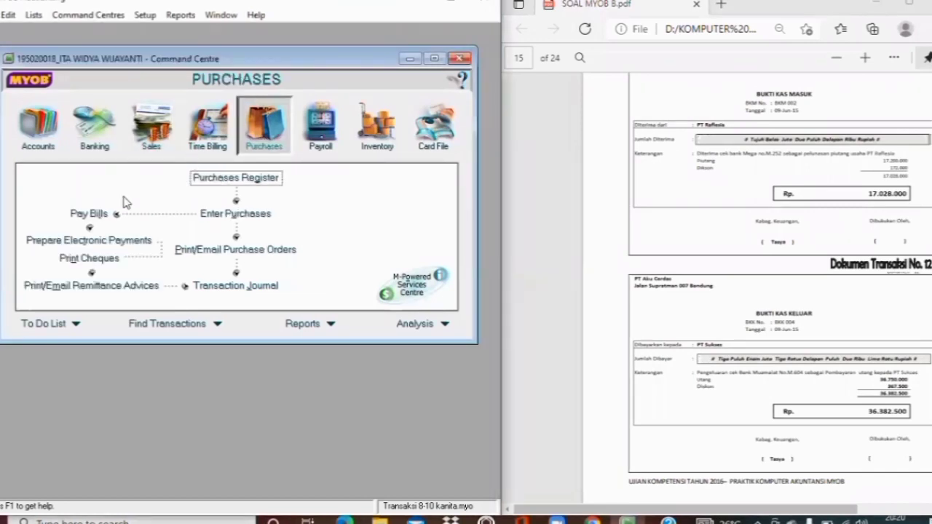
click(99, 217)
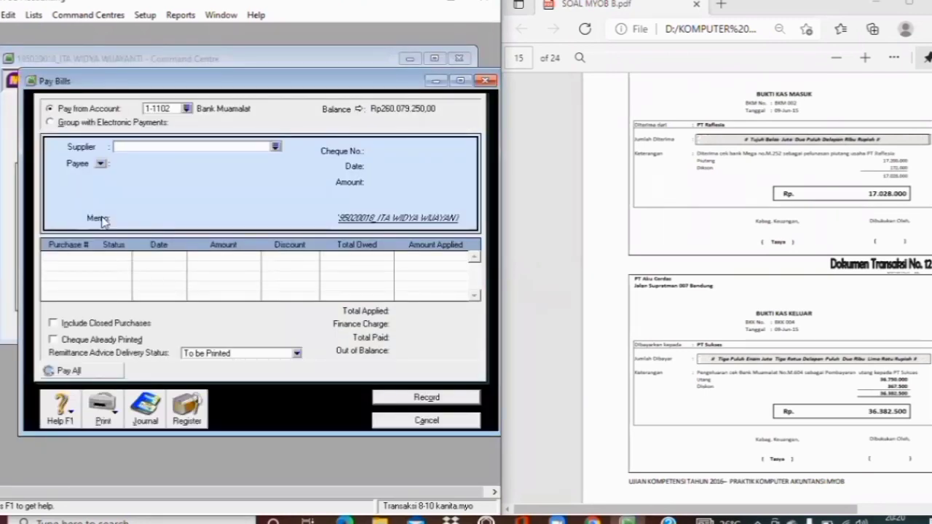
click(276, 148)
click(210, 196)
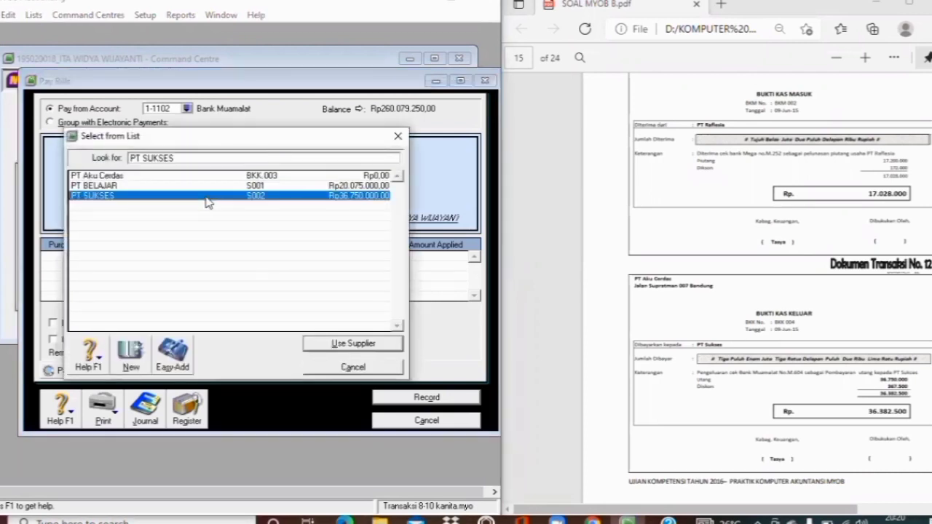
click(337, 345)
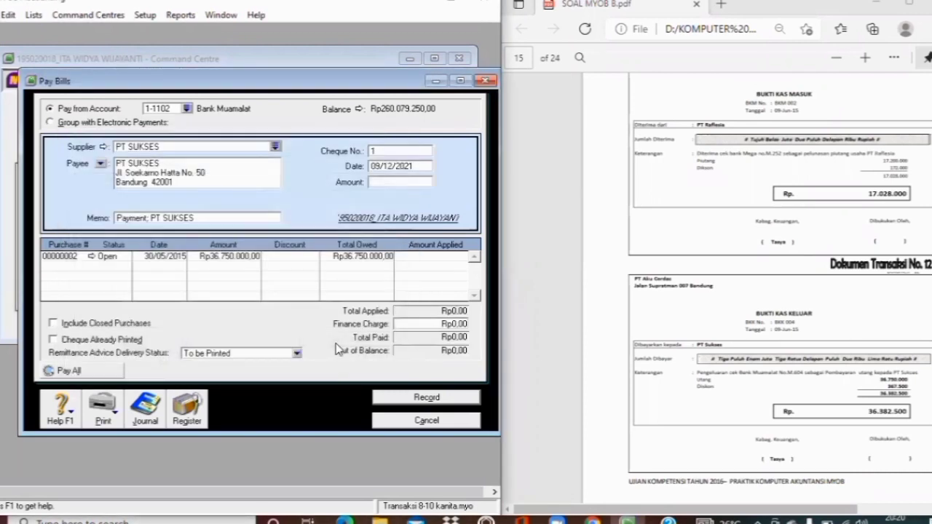
- Set the bill payment's cheque number to BKK 004 and its date to 09/06/2015
click(381, 150)
key(BackSpace)
text(B)
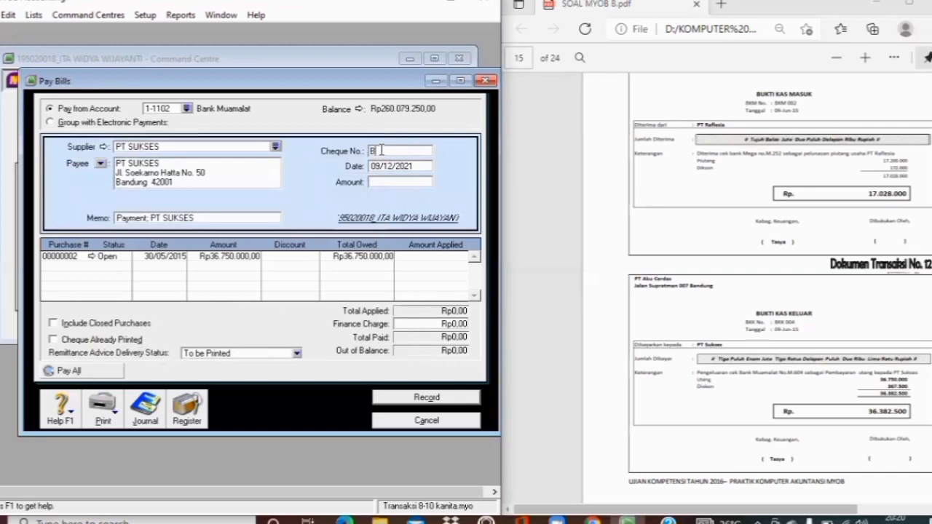
text(KK 004)
click(394, 163)
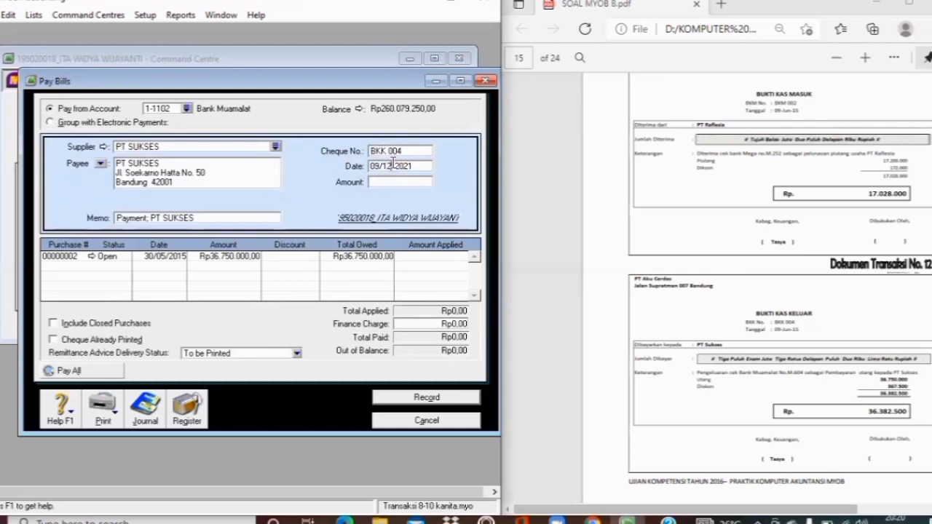
key(BackSpace)
text(06)
click(413, 166)
key(BackSpace)
key(BackSpace)
text(15)
- Enter a payment amount of Rp36.382.500 and apply it to the open PT SUKSES purchase
click(391, 184)
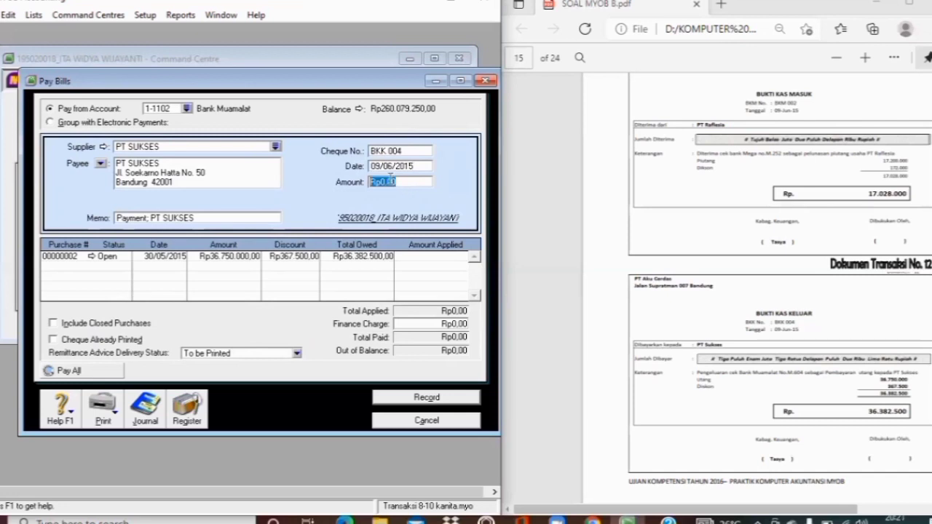
text(36382500)
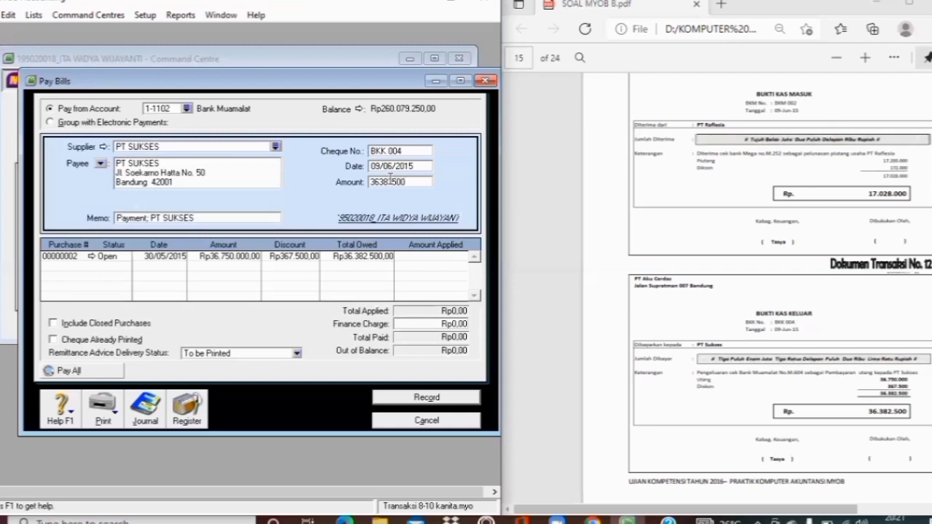
key(Tab)
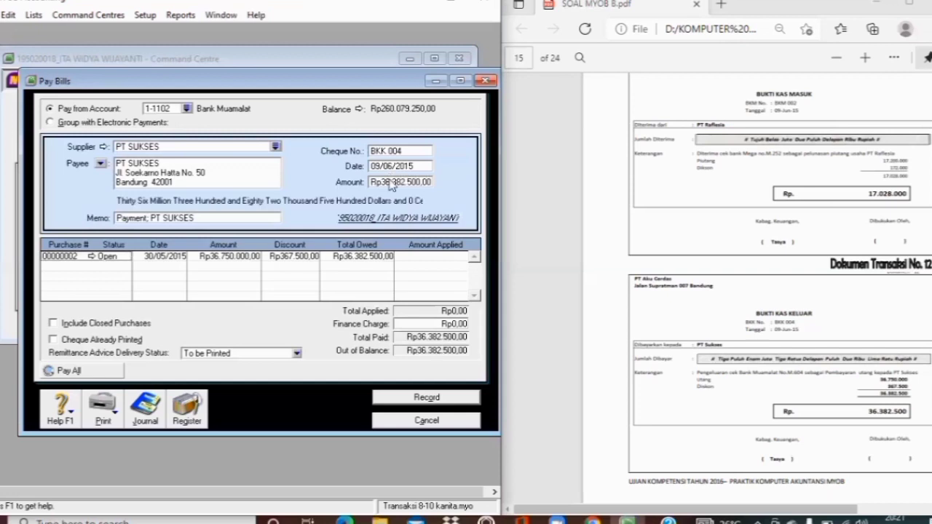
key(Tab)
key(Tab)
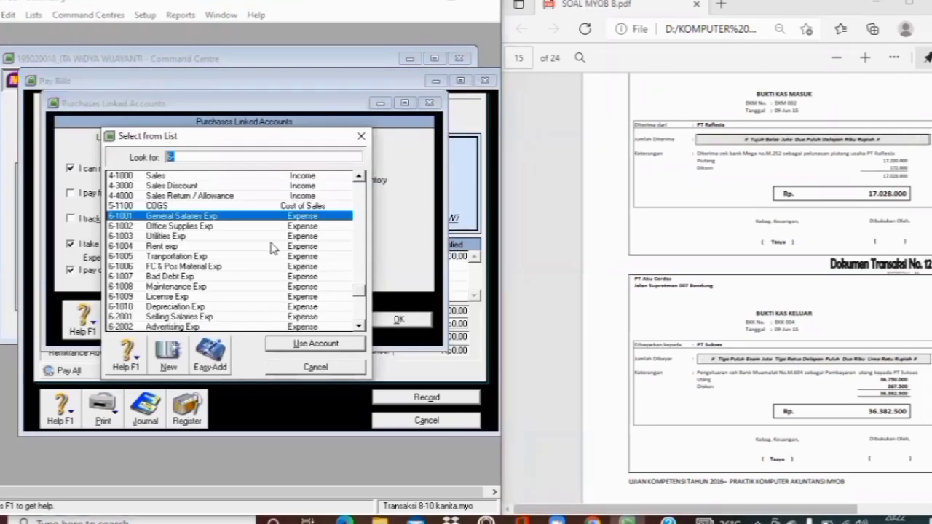
- Link early payment discounts on purchases to account 4-3000 Sales Discount and save the linked accounts
click(200, 187)
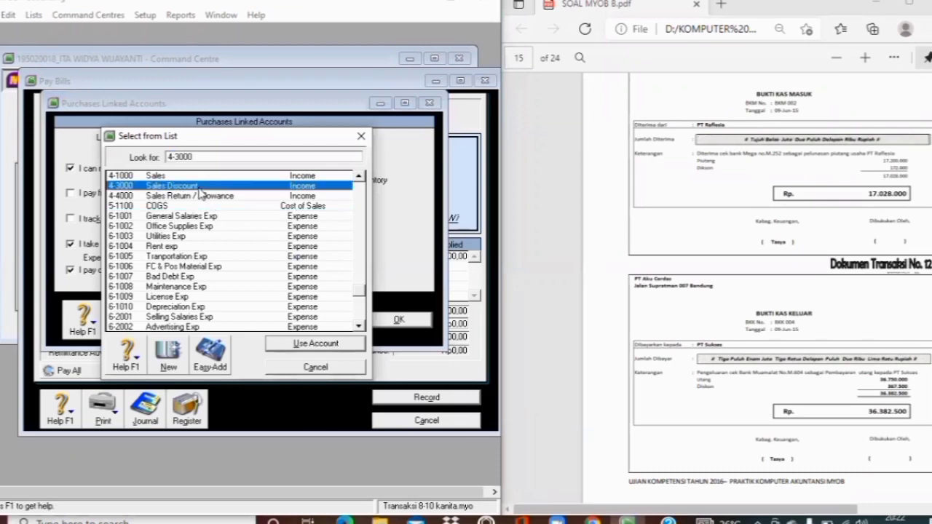
click(304, 345)
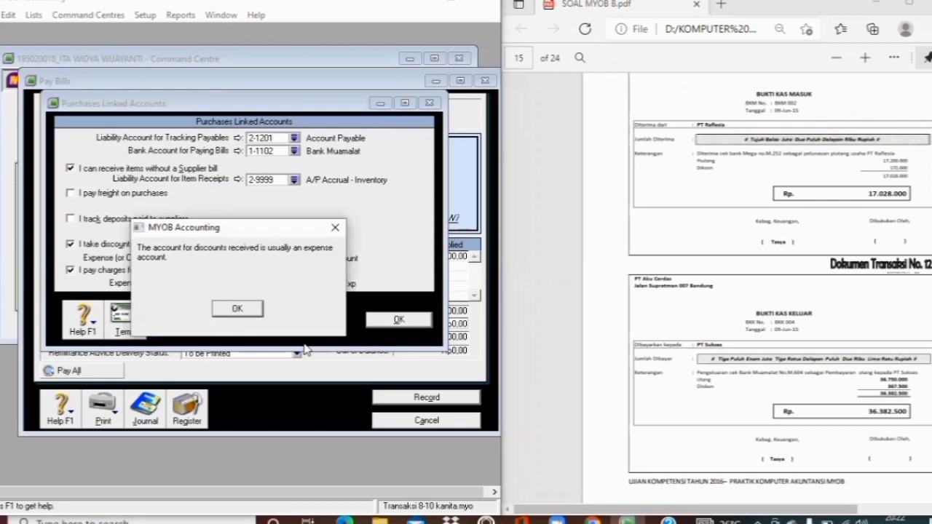
click(238, 310)
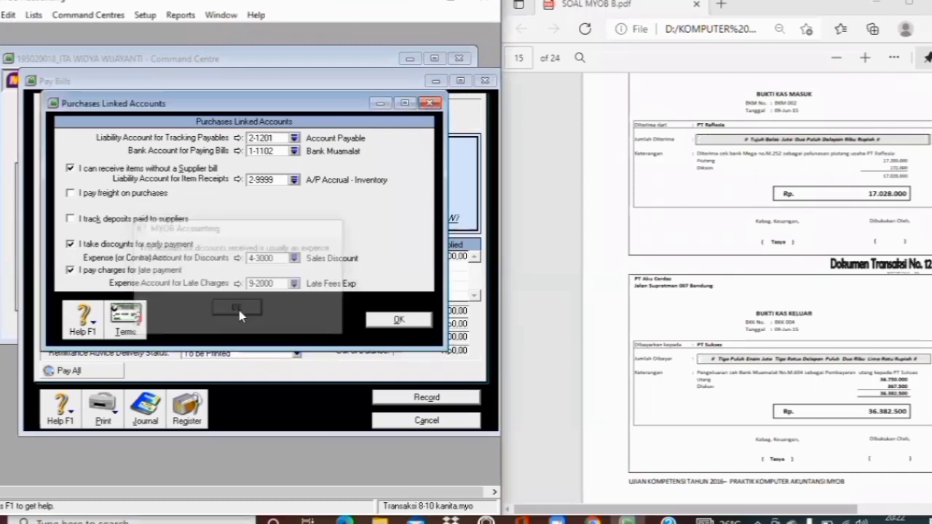
click(407, 320)
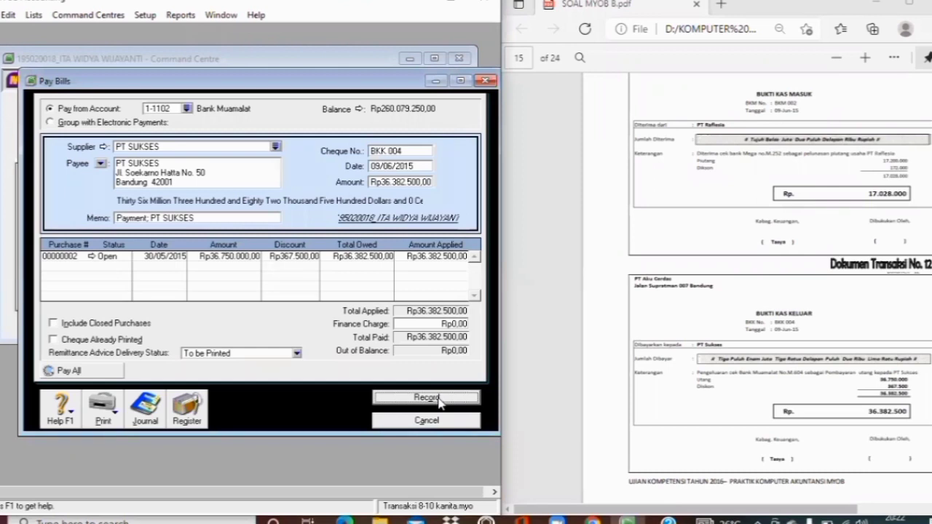
- Record the PT SUKSES payment, leaving the debit memo unprinted, and leave the bill payment entry
click(439, 400)
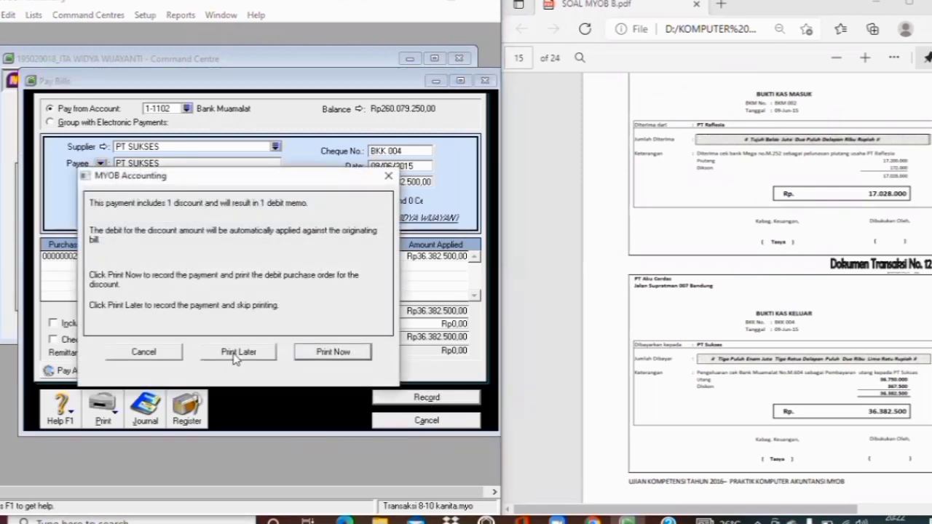
click(237, 353)
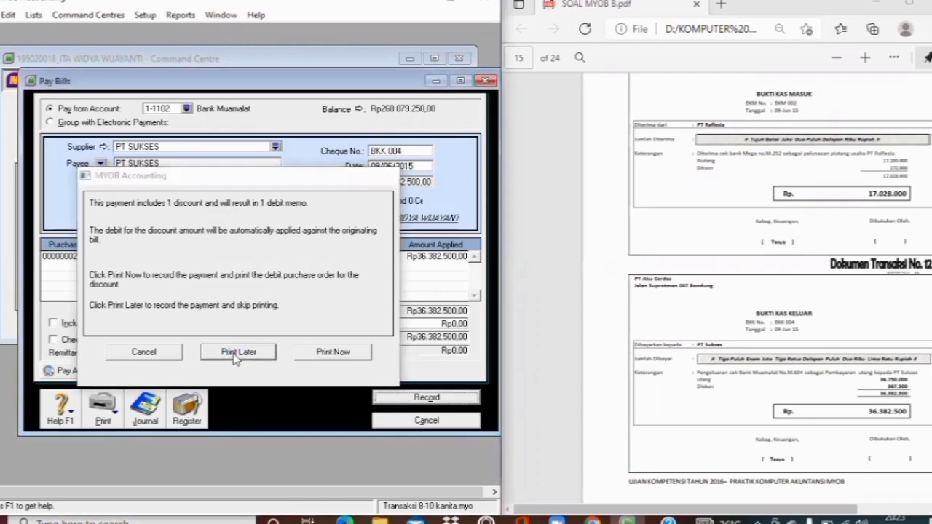
click(426, 421)
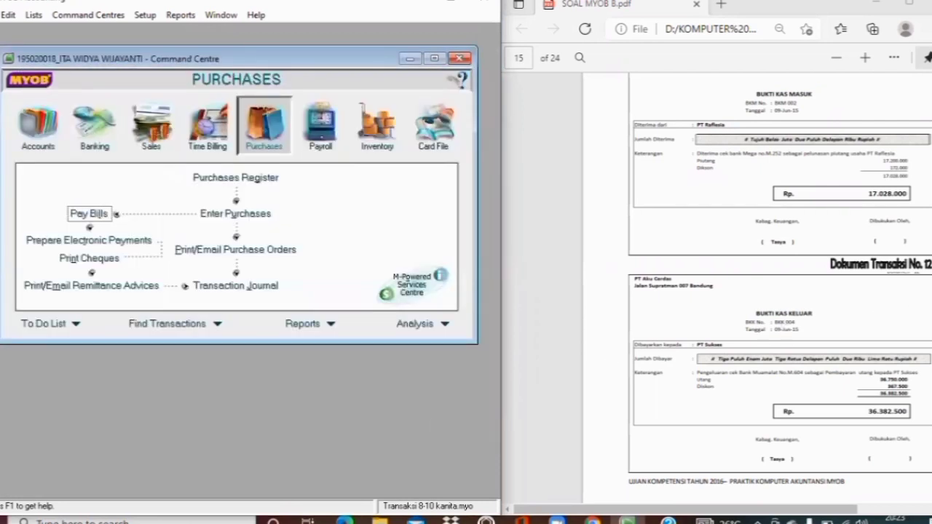
- Start a customer payment receipt for transaction 13, deposited to Bank Muamalat, with PT GADNG as the customer
scroll(757, 291, down, 5)
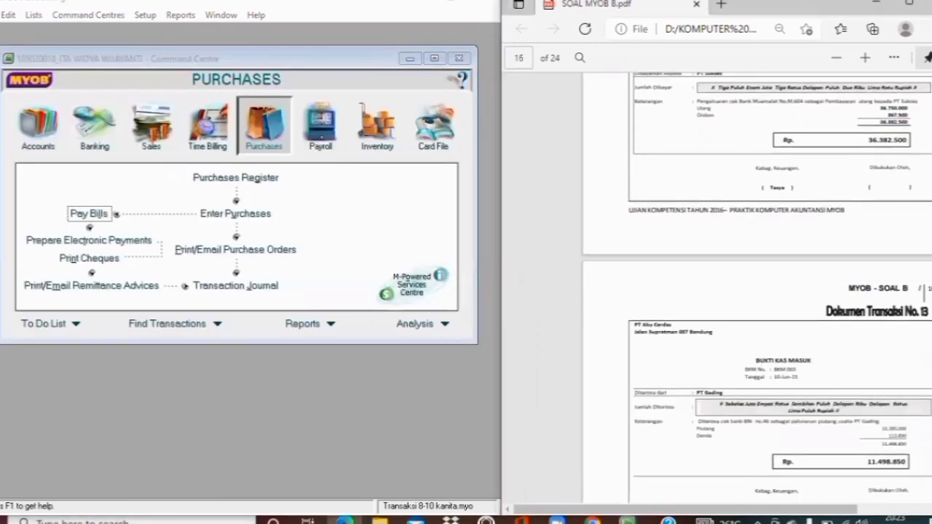
scroll(757, 291, down, 1)
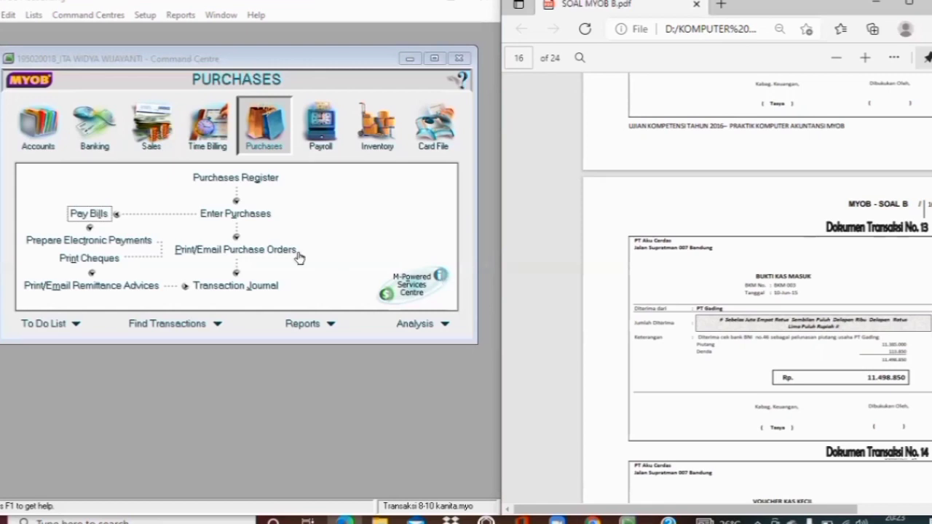
click(152, 144)
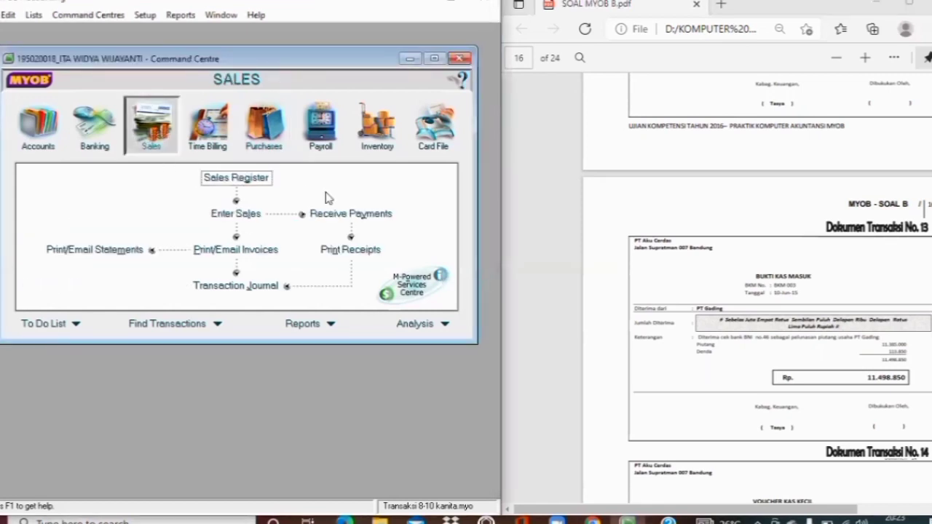
click(383, 212)
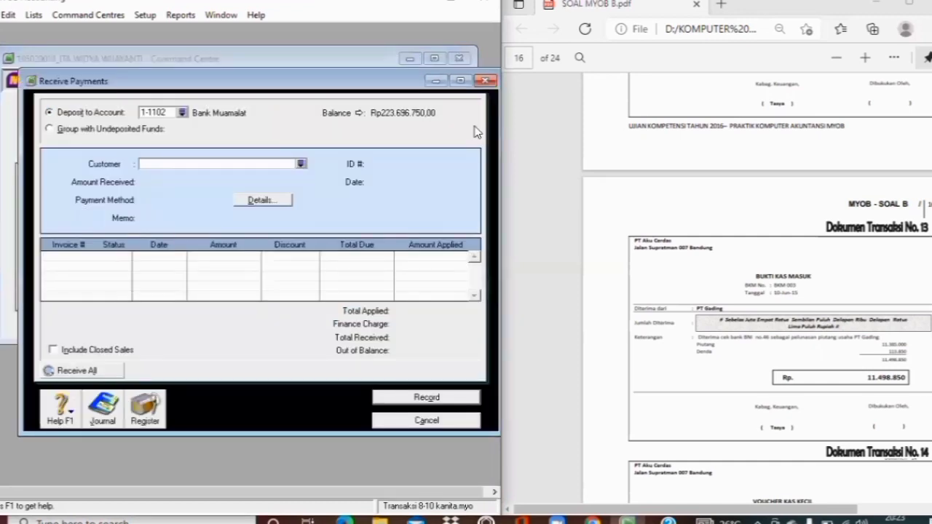
click(301, 164)
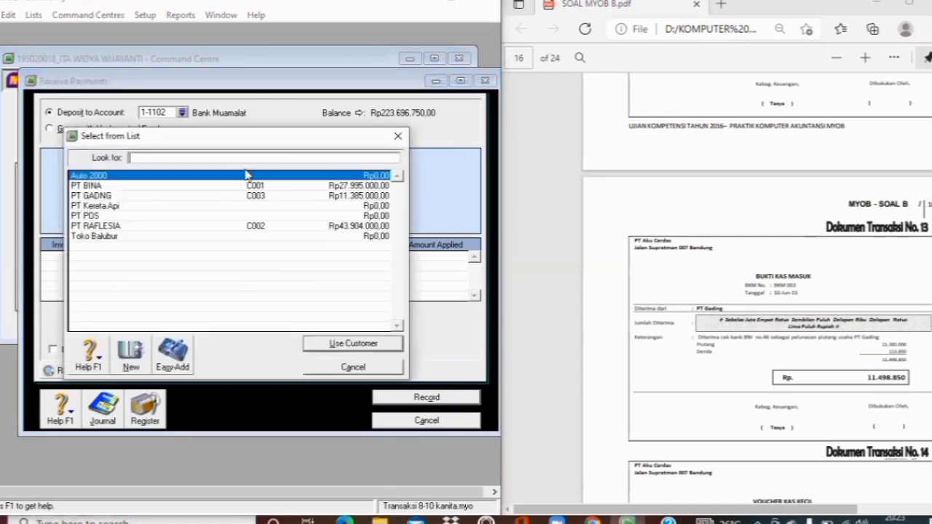
click(148, 198)
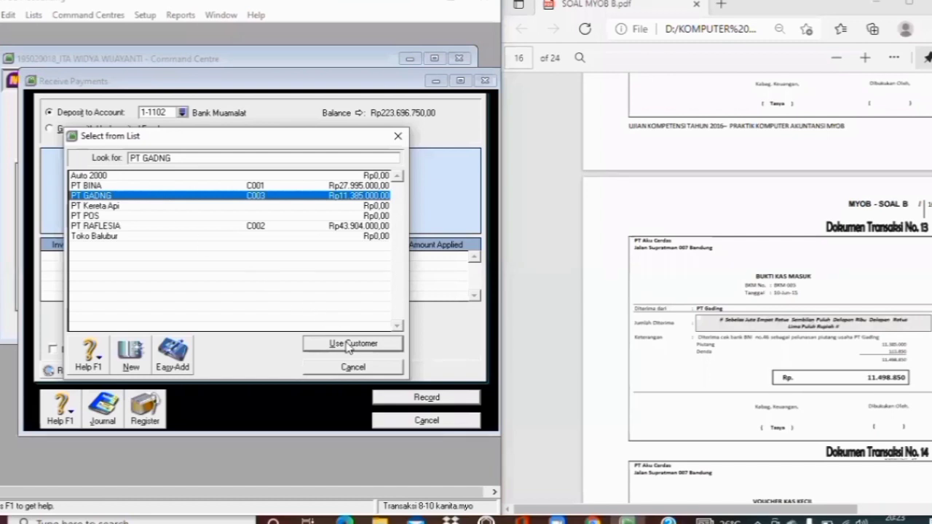
click(348, 344)
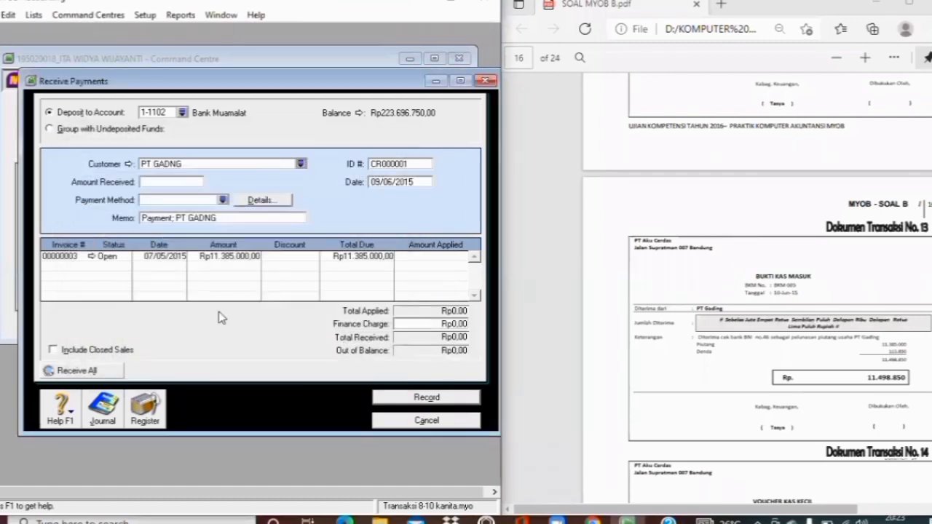
- Set the PT GADNG receipt's amount received to Rp11.498.850 and its ID number to BKM 003
click(163, 182)
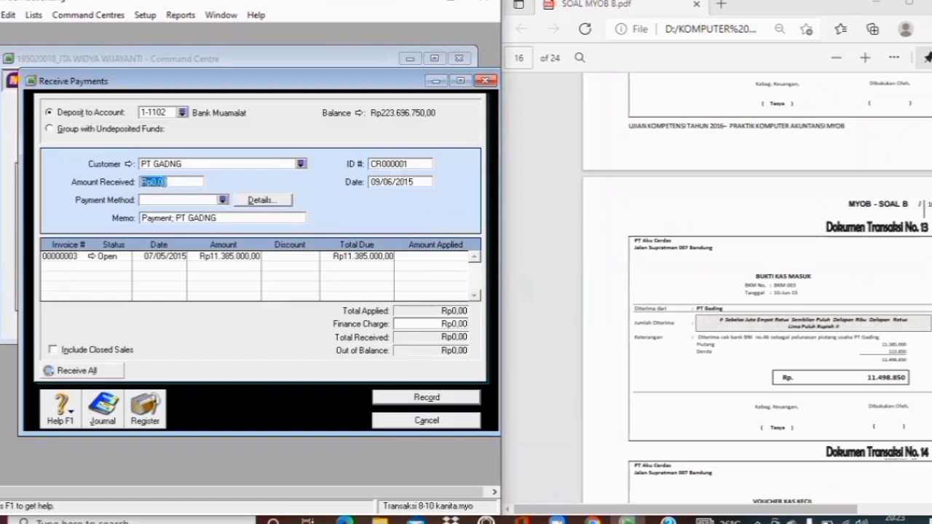
key(BackSpace)
text(11498850)
click(408, 162)
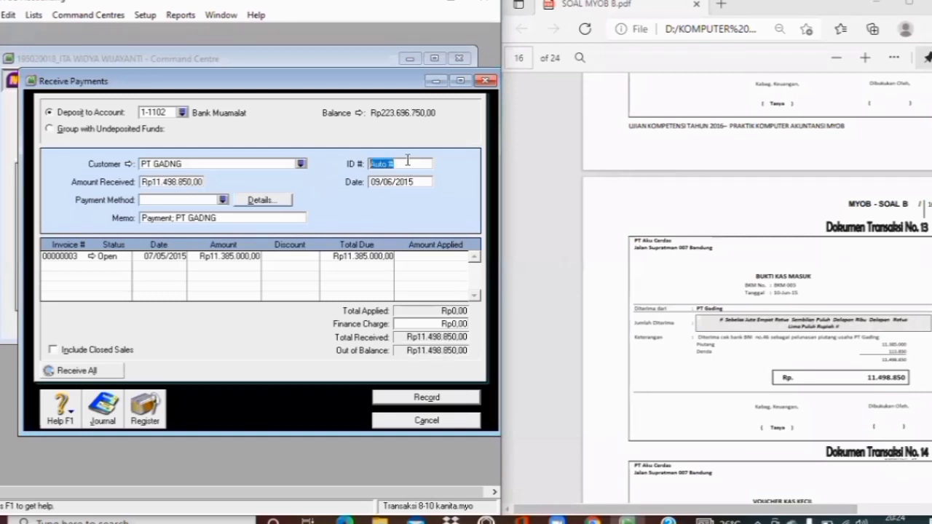
key(BackSpace)
text(BKM 003)
- Set the PT GADNG receipt's date to 10/06/2015
click(379, 182)
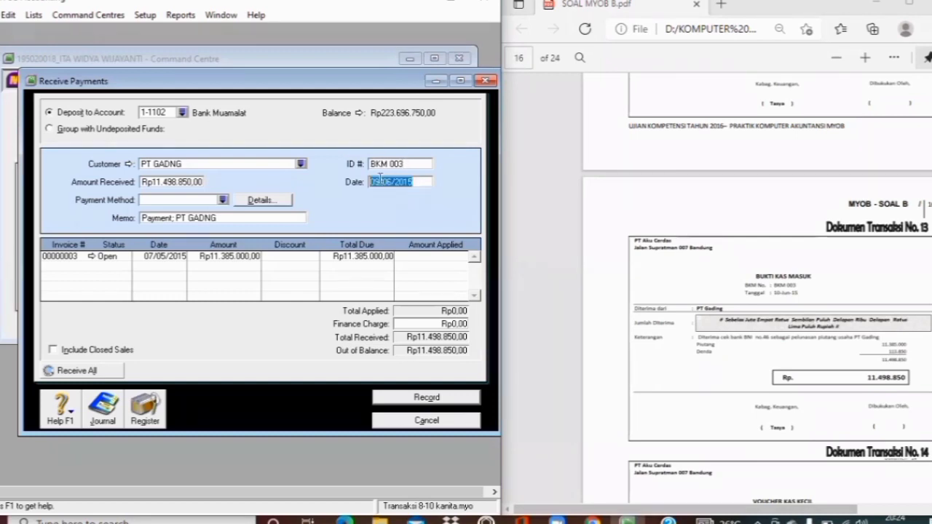
click(379, 181)
key(BackSpace)
key(BackSpace)
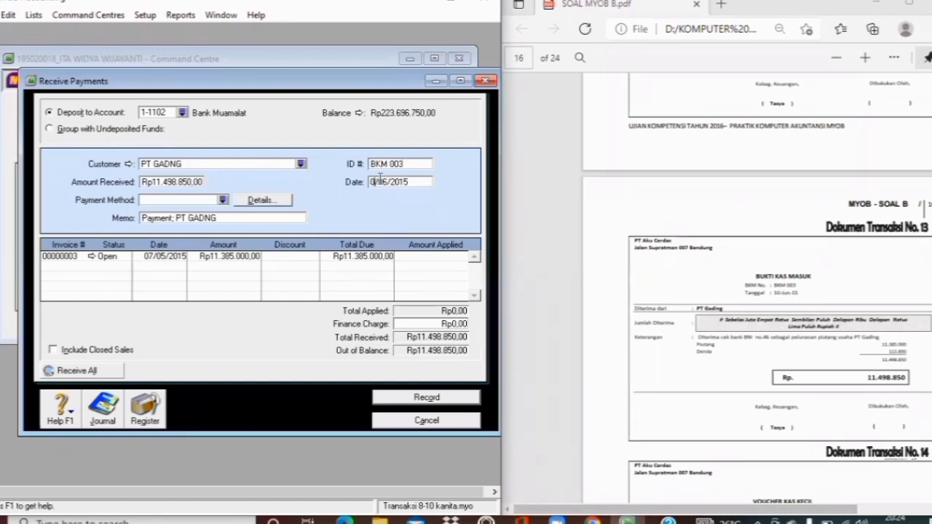
text(10)
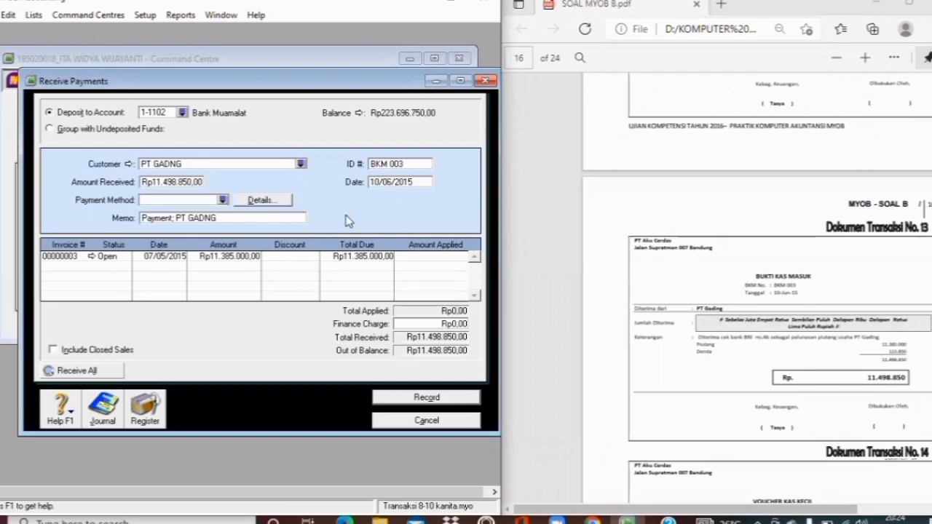
- Apply Rp11.385.000 of the receipt to PT GADNG's open invoice, with the remaining Rp113.850 as a finance charge
click(120, 259)
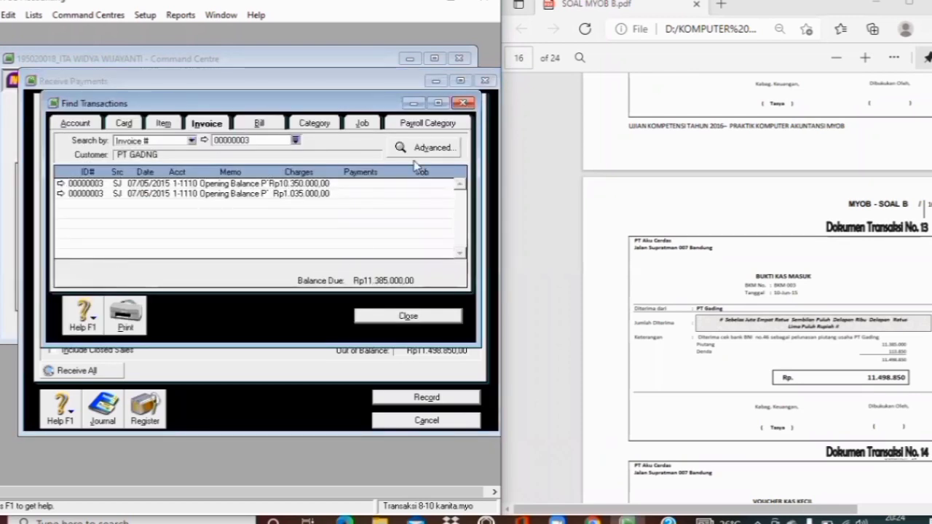
click(463, 103)
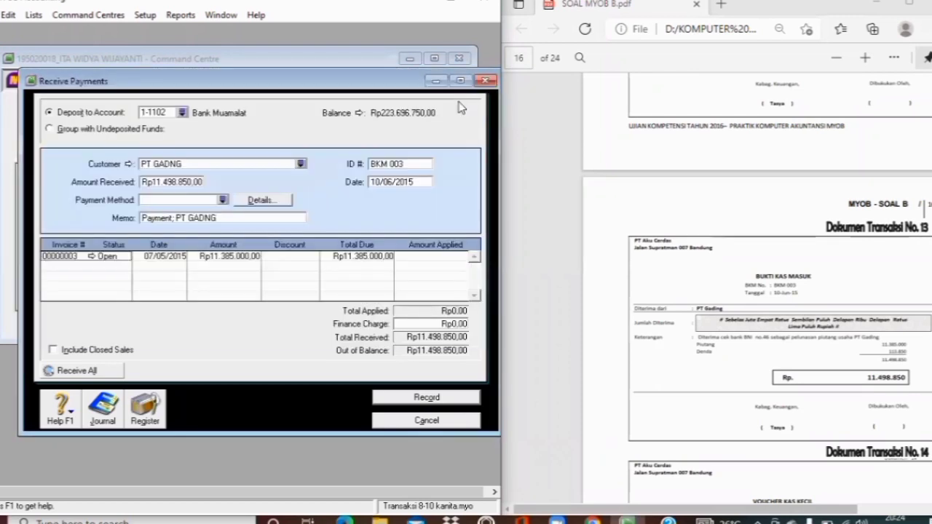
click(423, 182)
key(Tab)
key(Tab)
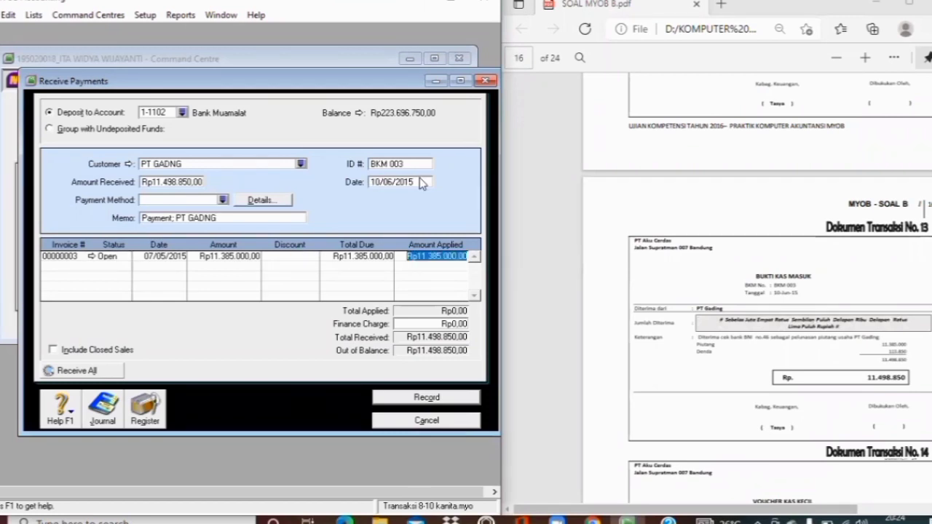
key(Tab)
key(Tab)
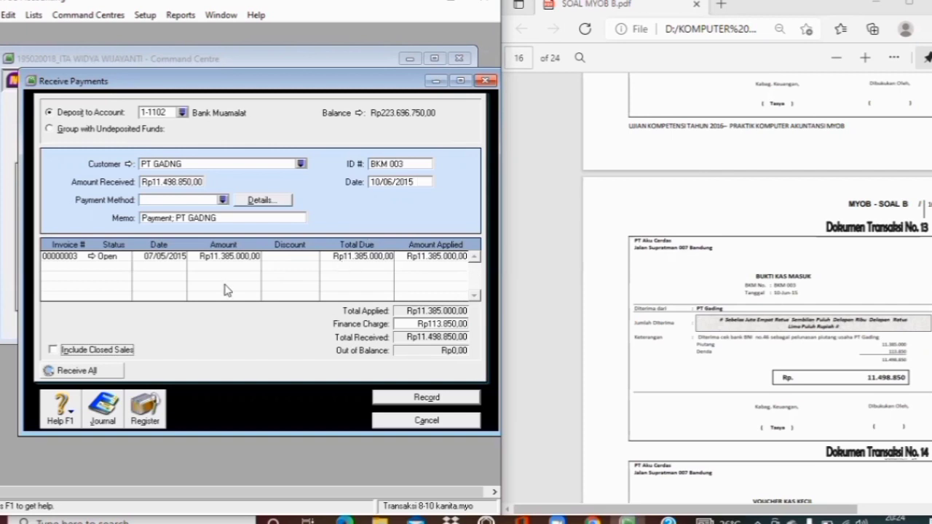
- Check the journal recap of the PT GADNG receipt, then record it and leave payment receipt entry
key(ctrl+r)
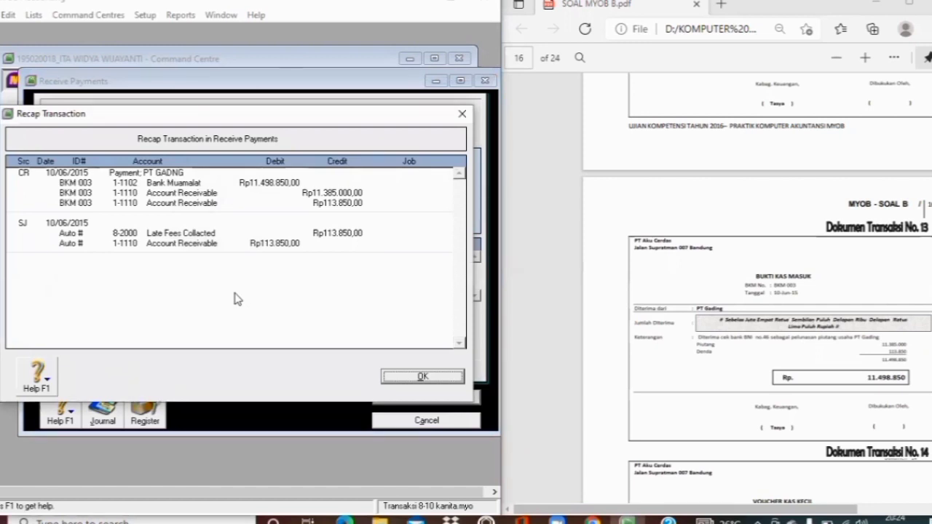
click(406, 377)
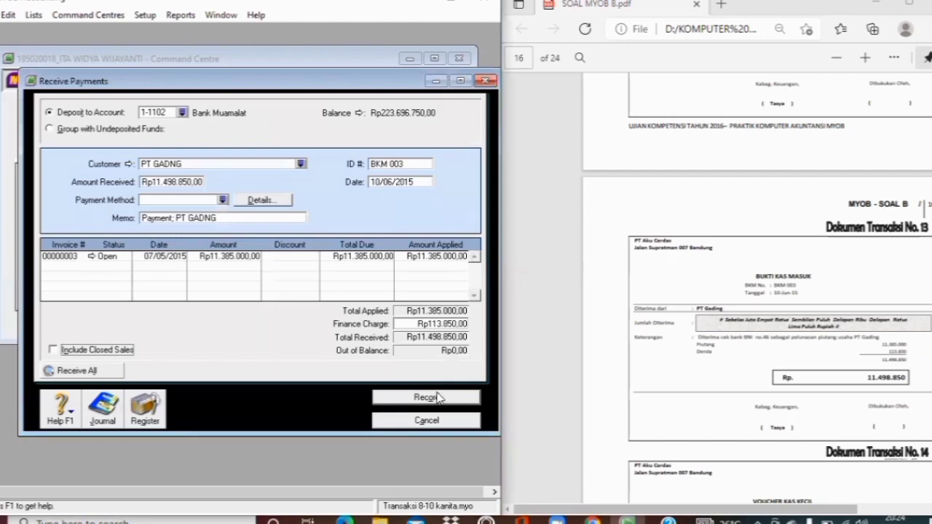
click(427, 404)
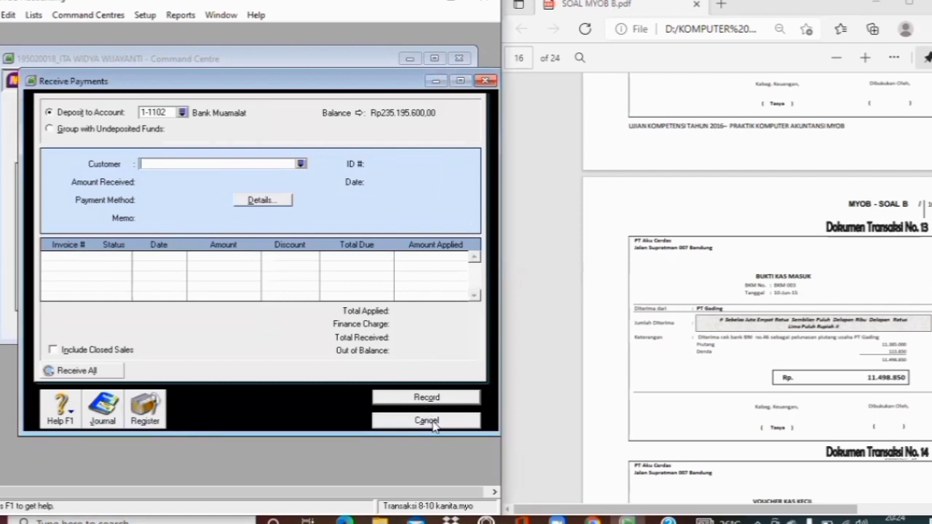
click(426, 421)
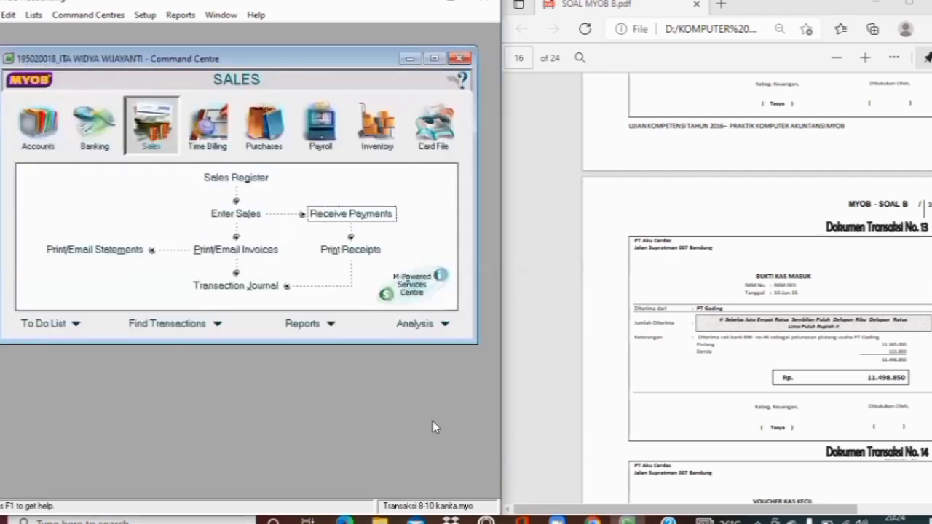
- Start a Spend Money entry from Petty Cash for transaction 14 and choose PT POS as the card
click(728, 386)
scroll(757, 291, down, 3)
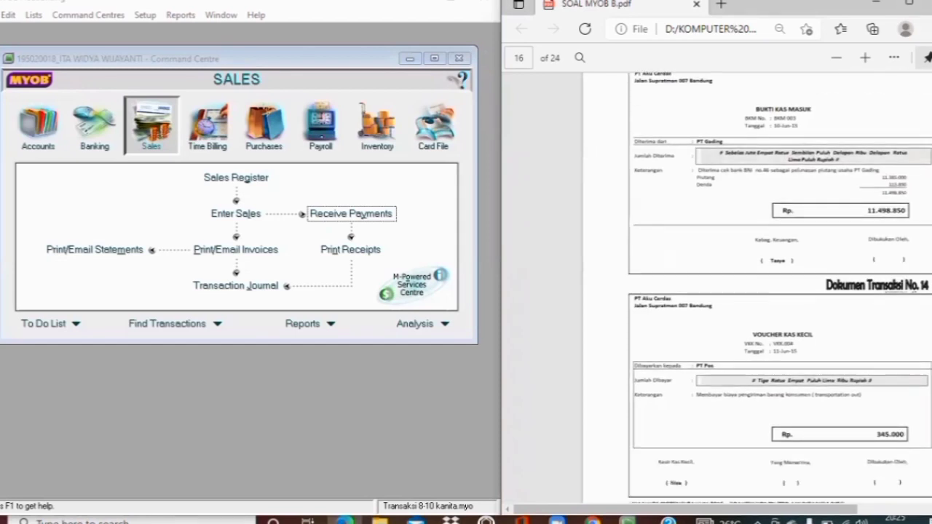
scroll(757, 291, down, 2)
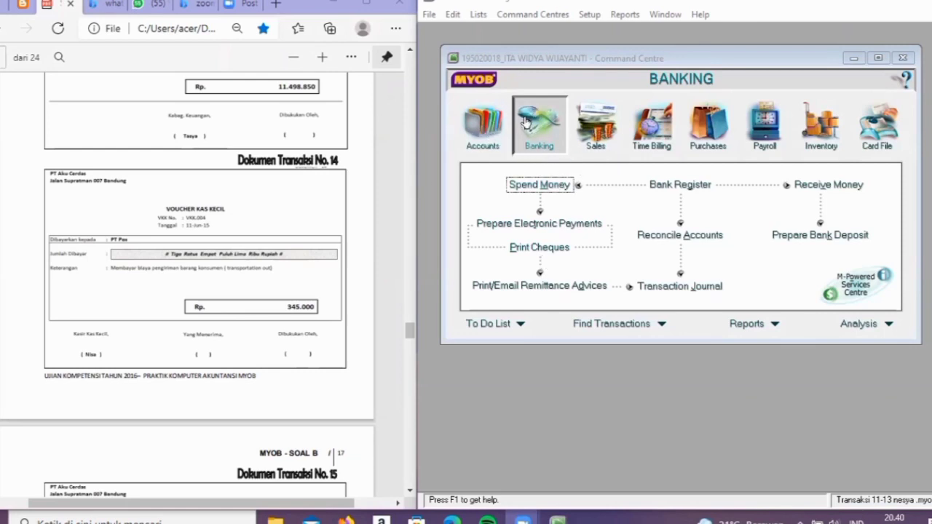
click(534, 185)
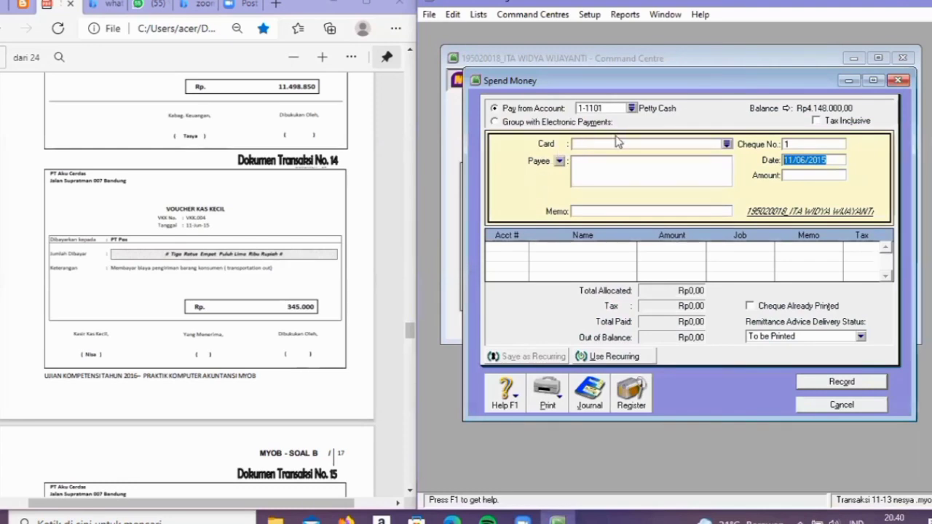
click(728, 145)
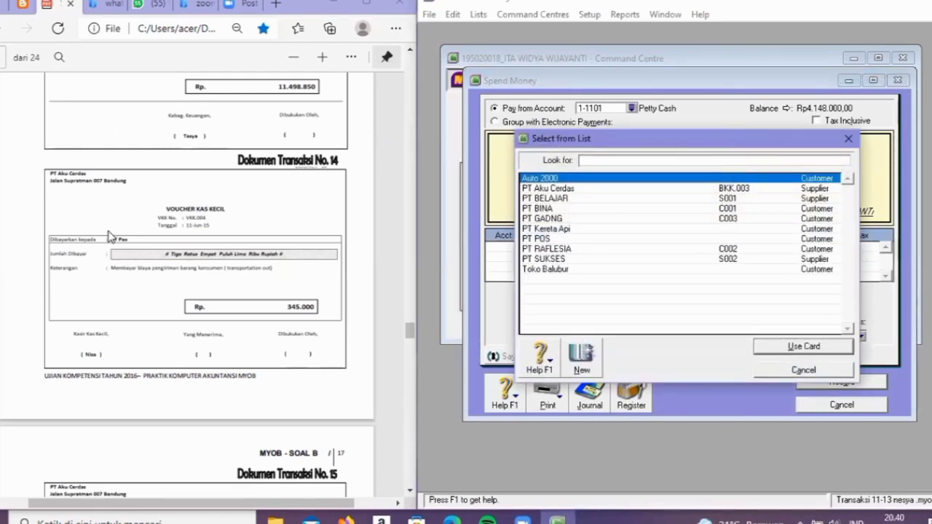
click(589, 241)
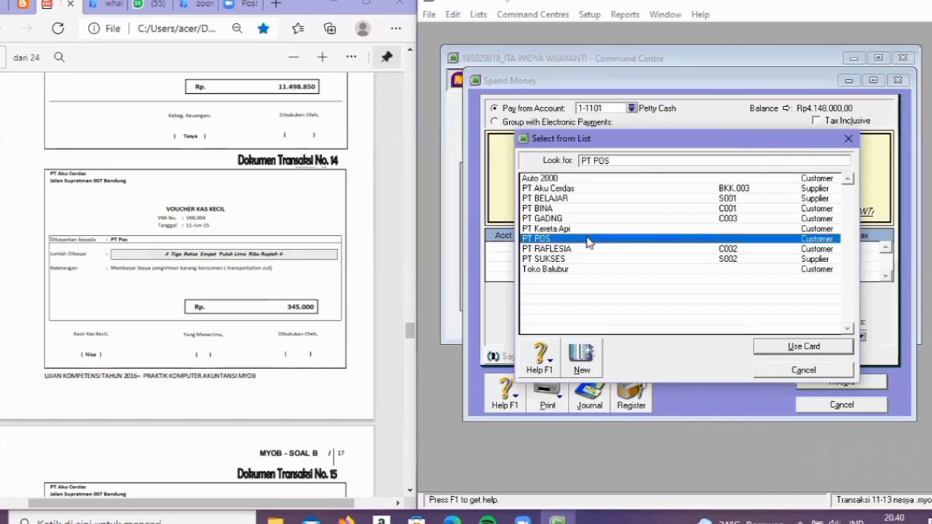
click(815, 348)
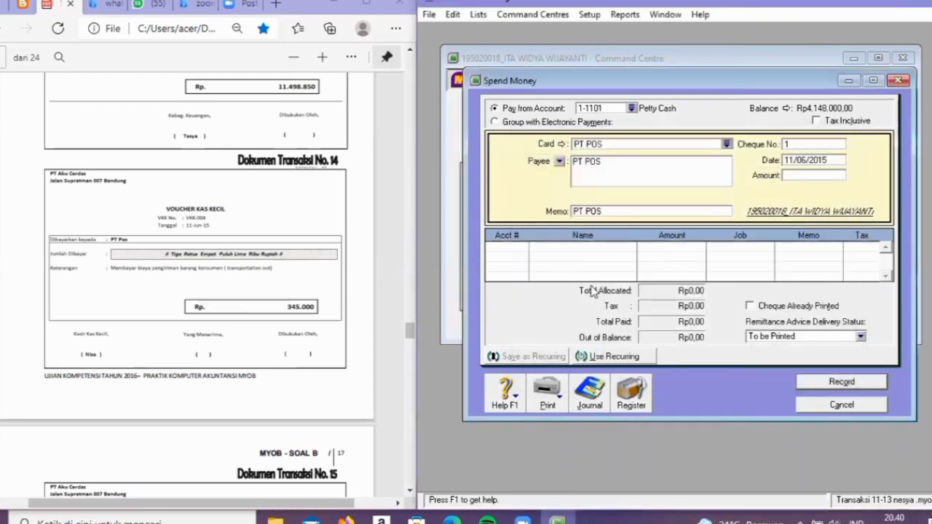
- Set the PT POS payment's cheque number to VKK.004 and its amount to Rp345.000
click(815, 141)
key(BackSpace)
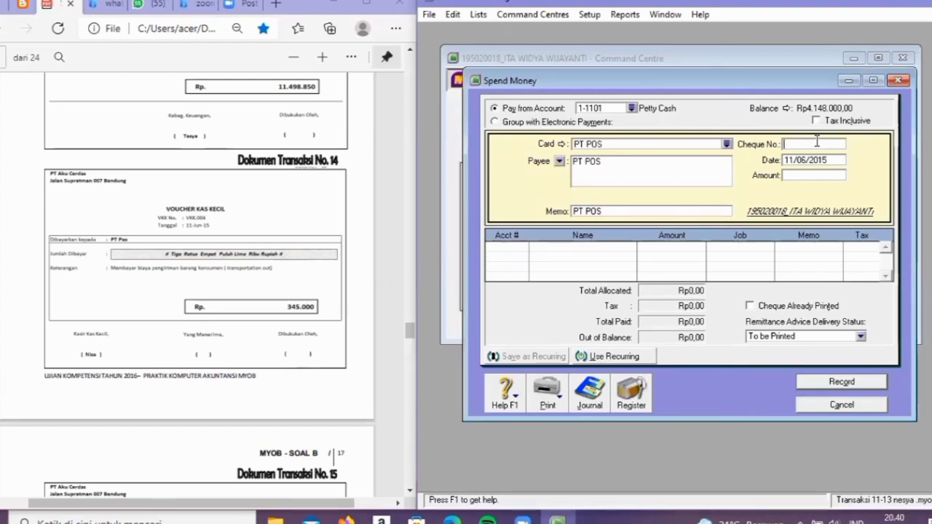
text(VKK.)
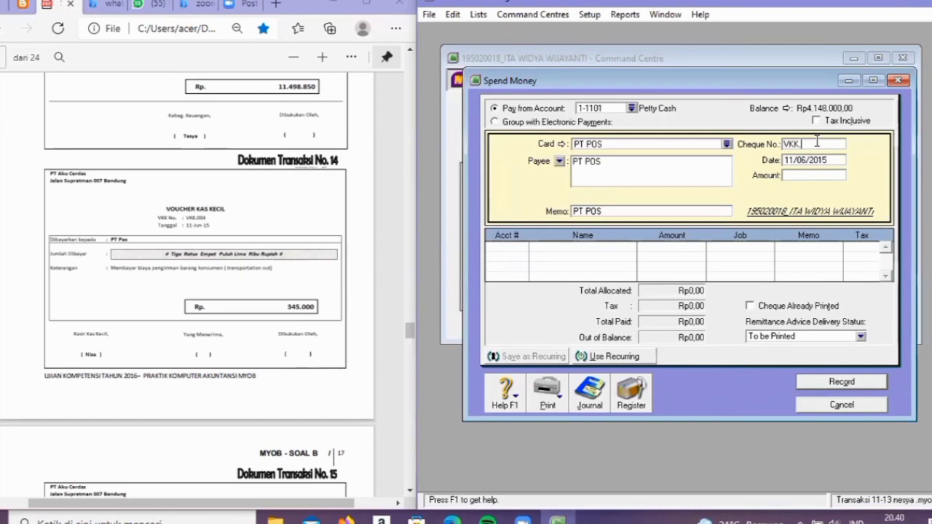
text(004)
key(Tab)
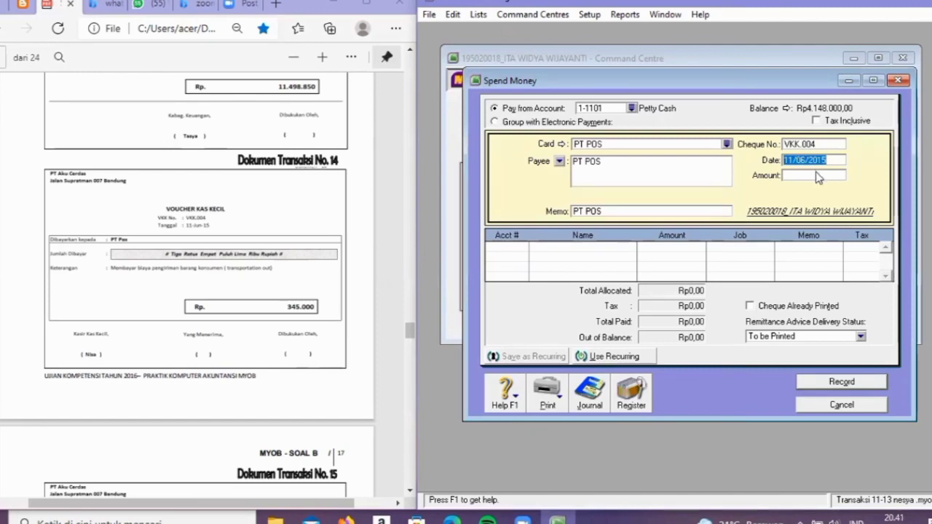
key(Tab)
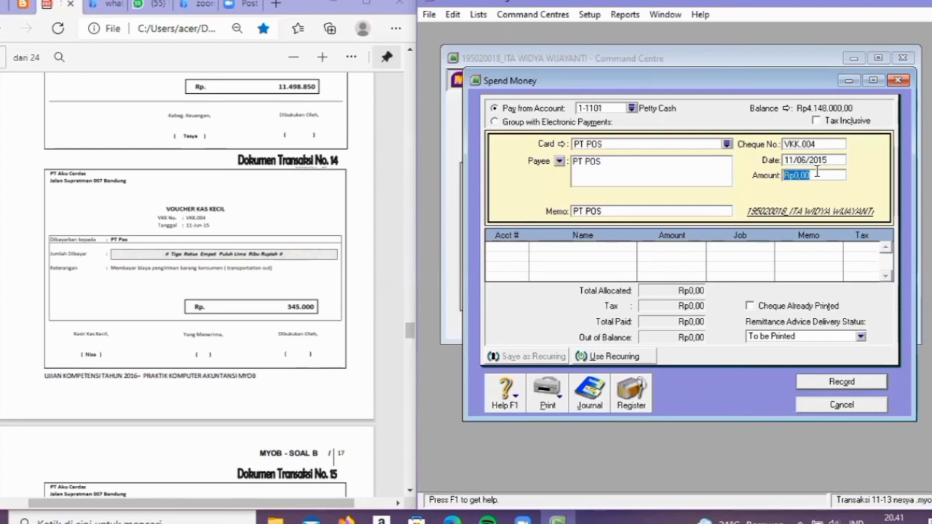
text(3)
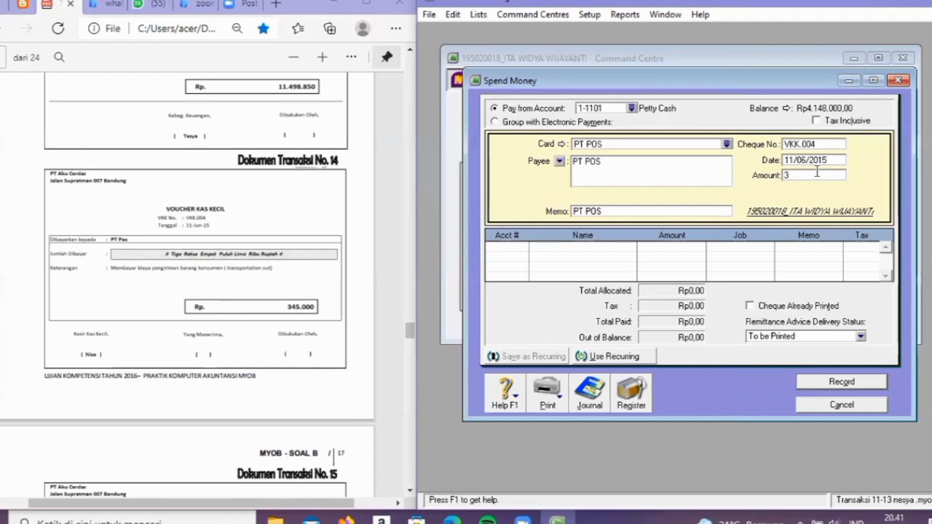
text(45000)
key(Tab)
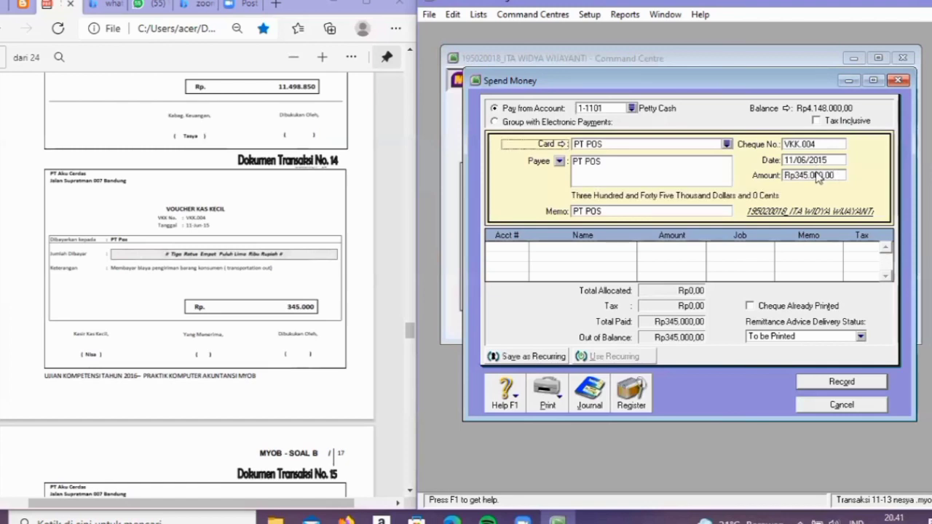
- Extend the PT POS payment's memo to read "PT POS ; membayar biaya pengiriman barang konsumen"
click(623, 211)
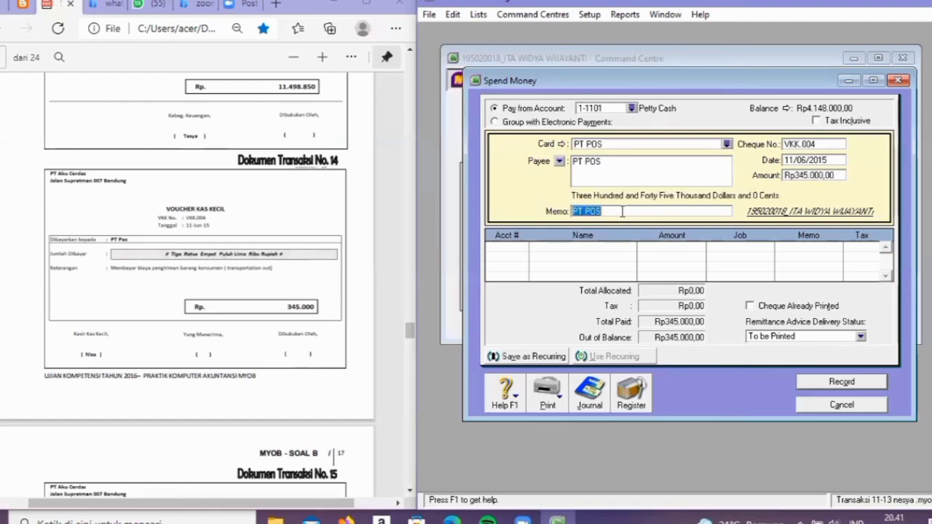
click(623, 211)
text(; memba)
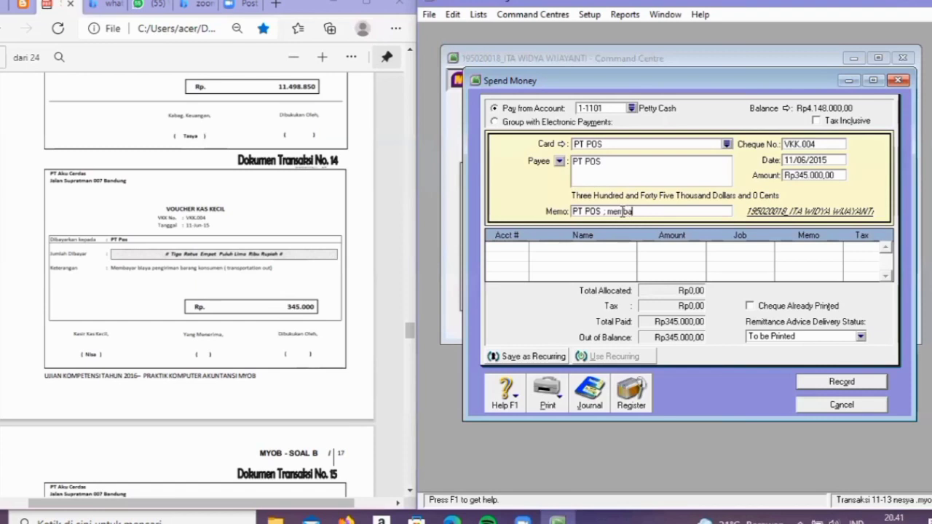
text(yar biaya)
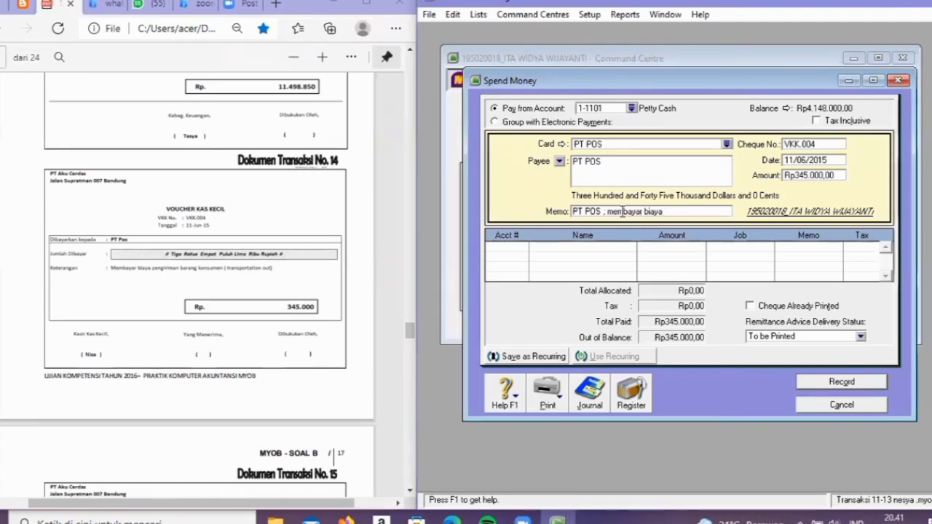
text( pengirima)
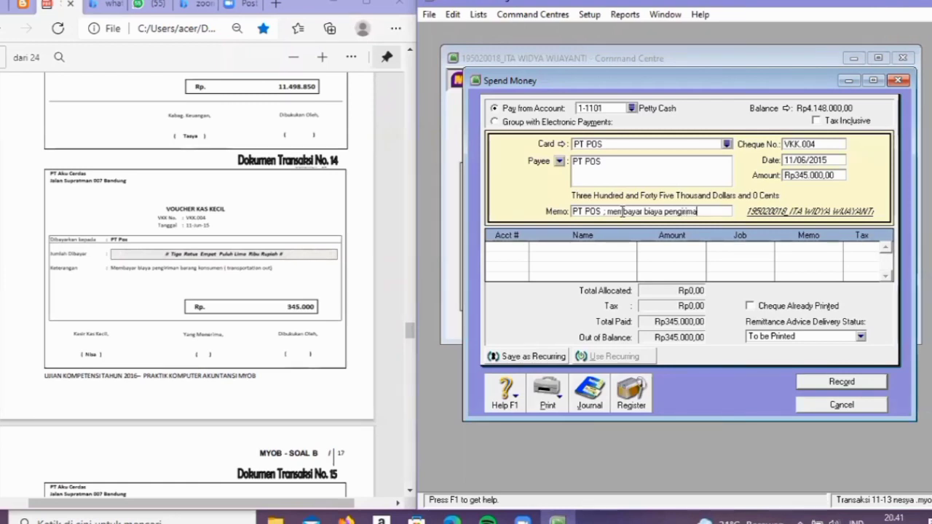
text(n)
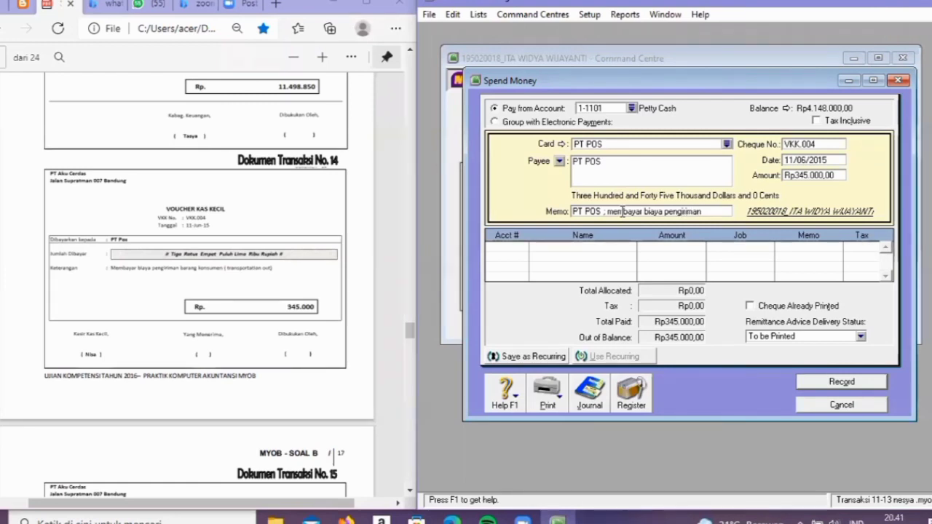
text( barang)
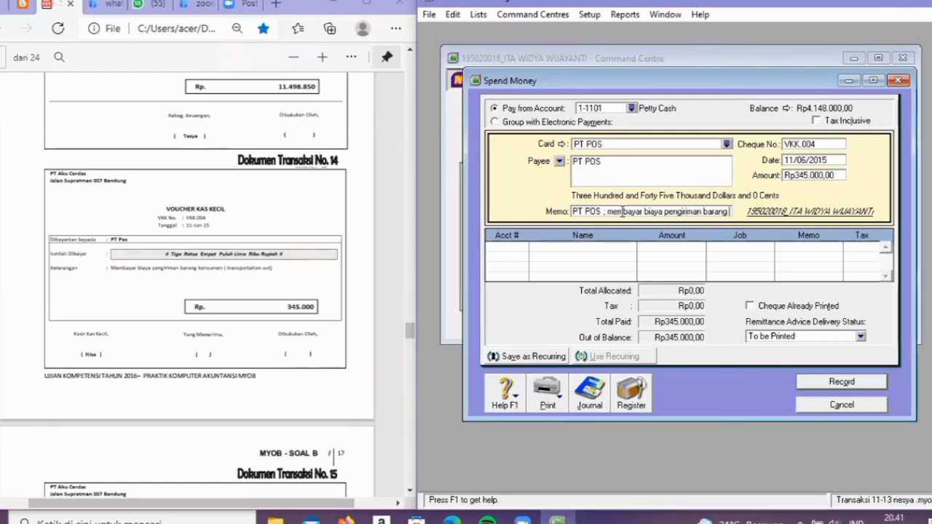
text( konsume)
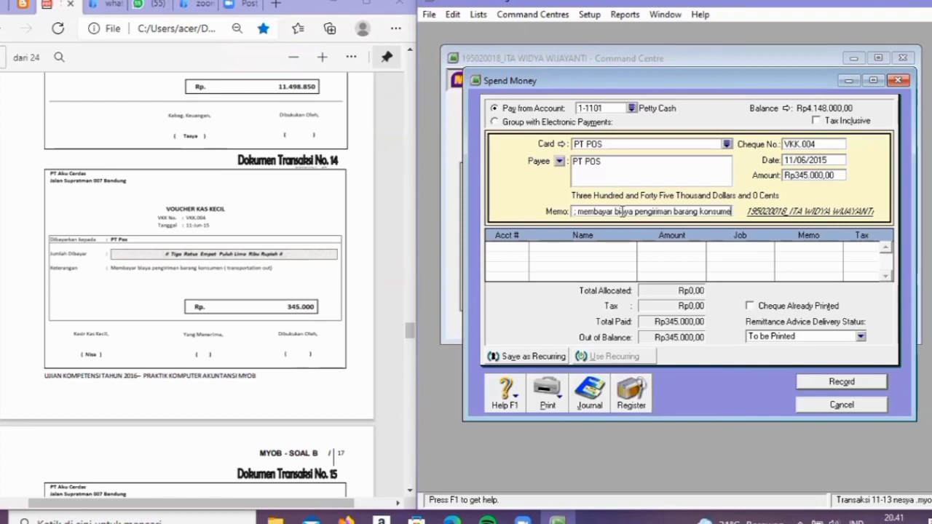
text(n)
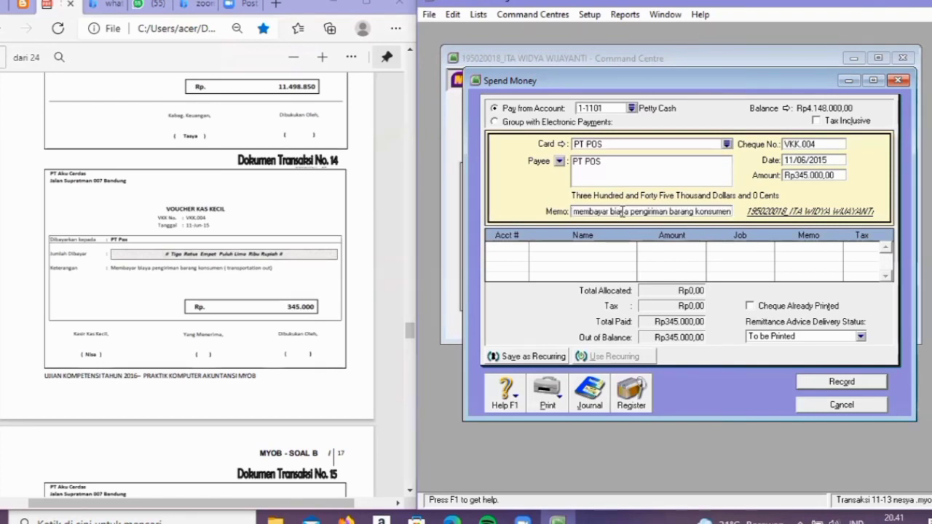
key(Tab)
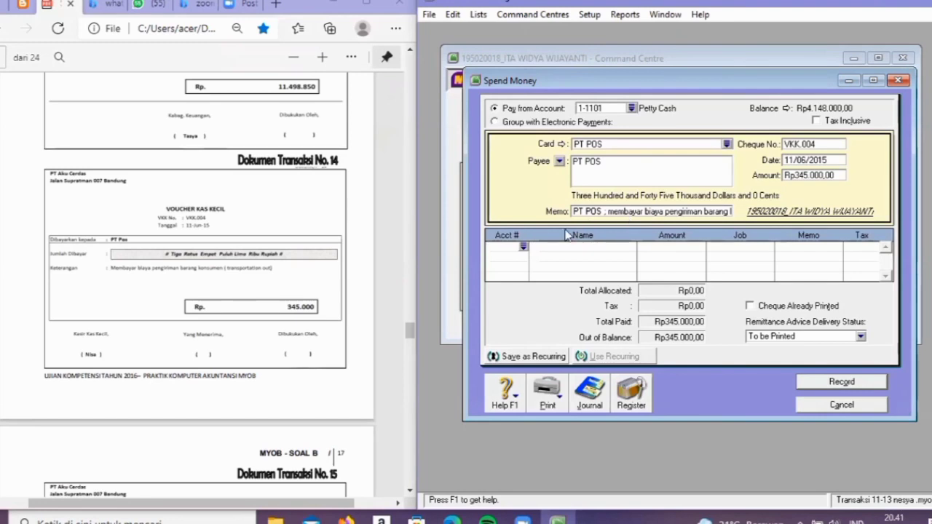
- Allocate the full PT POS payment of Rp345.000 to account 6-2003 Tranportation Out
click(523, 248)
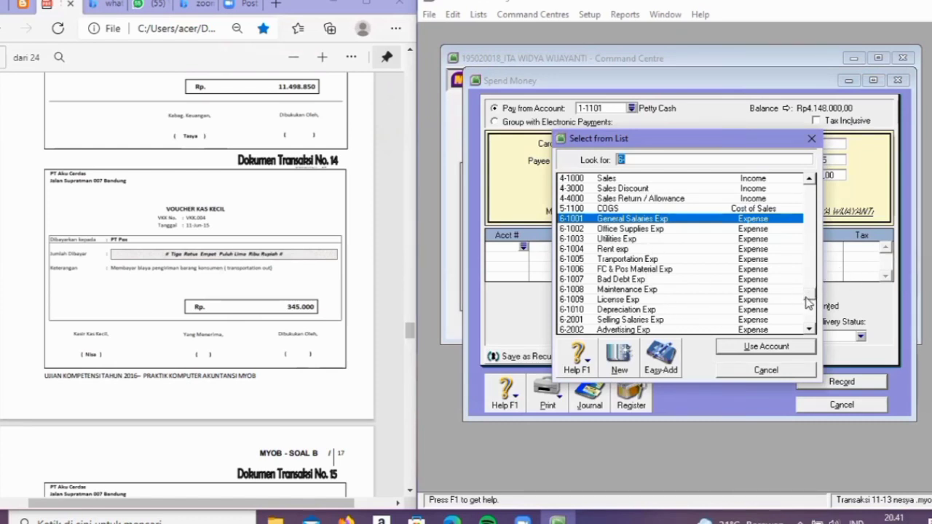
scroll(808, 312, down, 1)
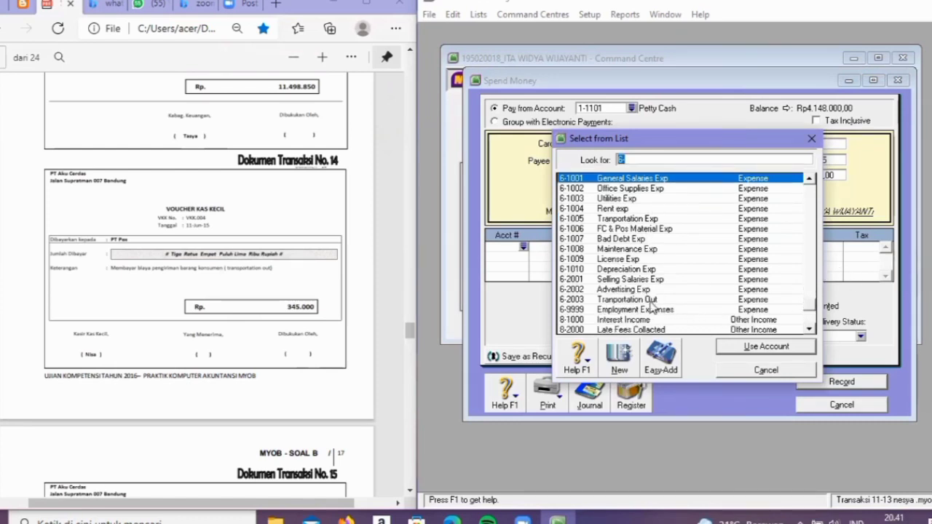
text(6-2003)
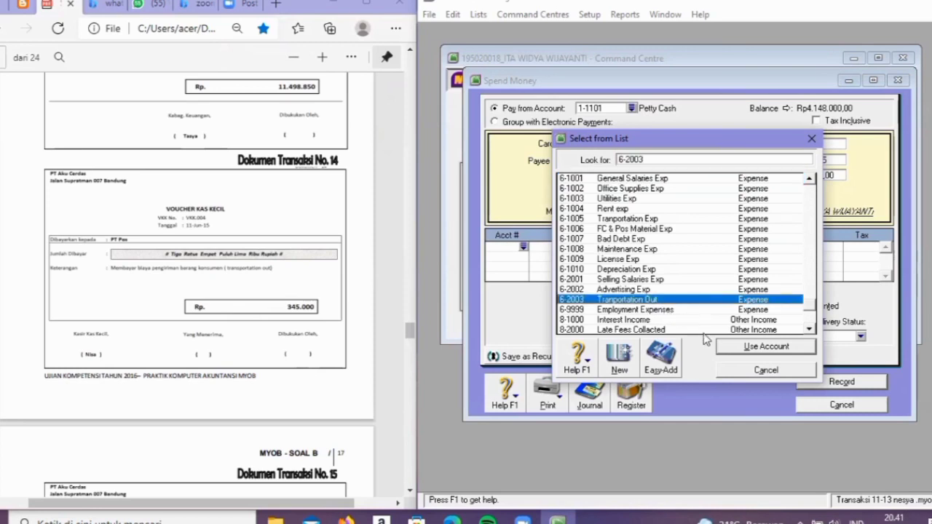
click(772, 348)
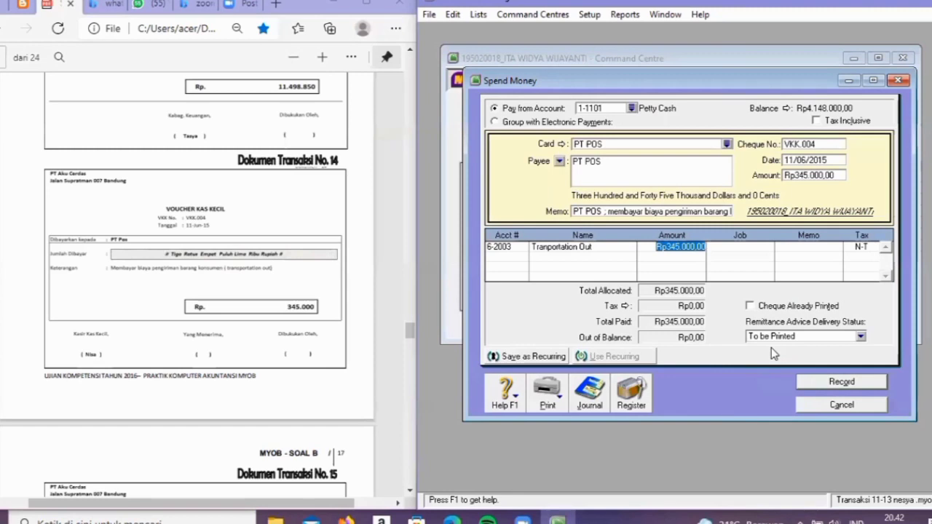
key(Return)
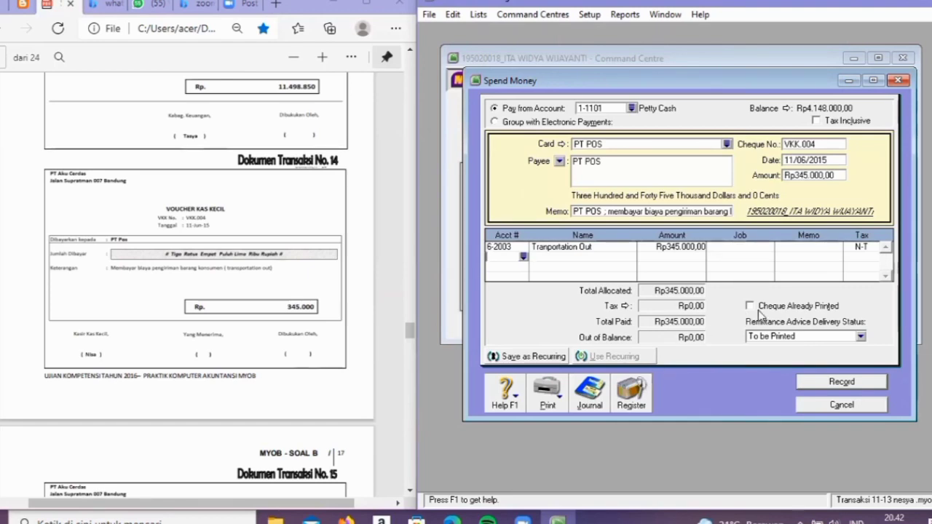
- Check the journal recap of the PT POS payment, then record it
key(ctrl+r)
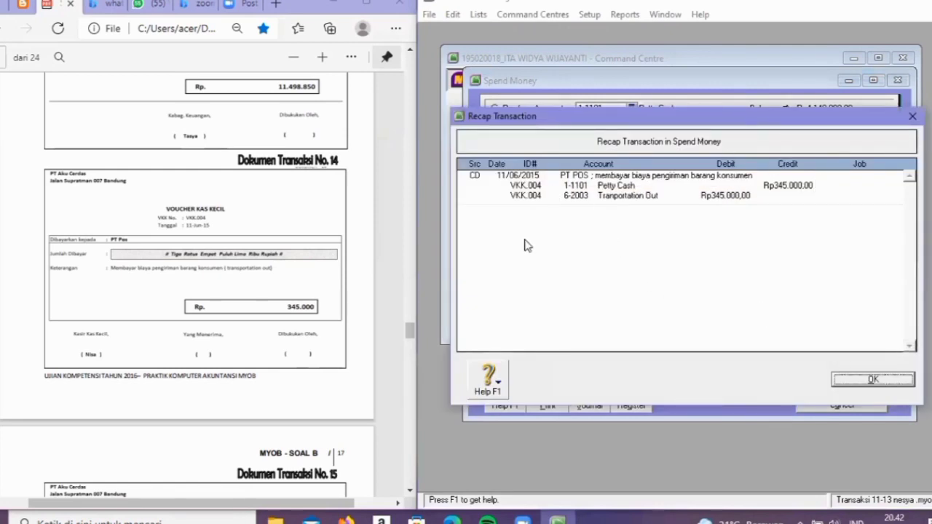
click(868, 382)
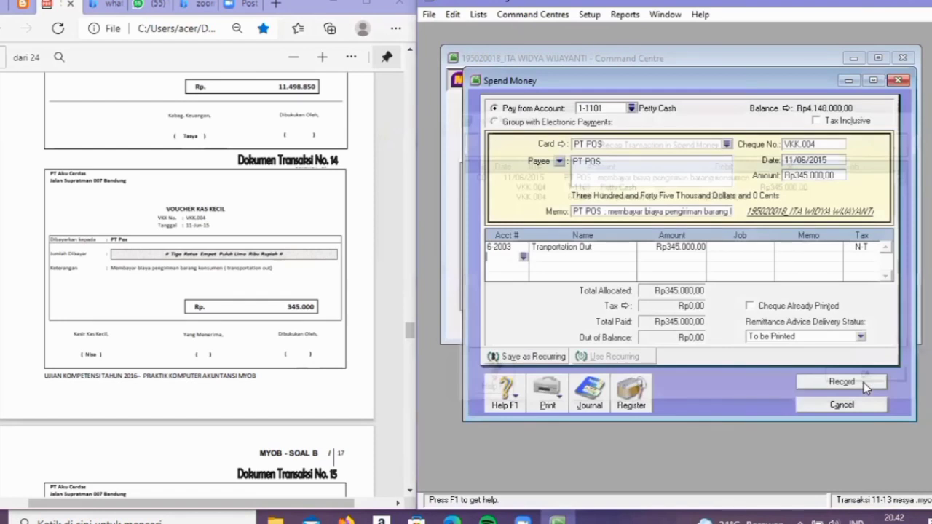
click(841, 383)
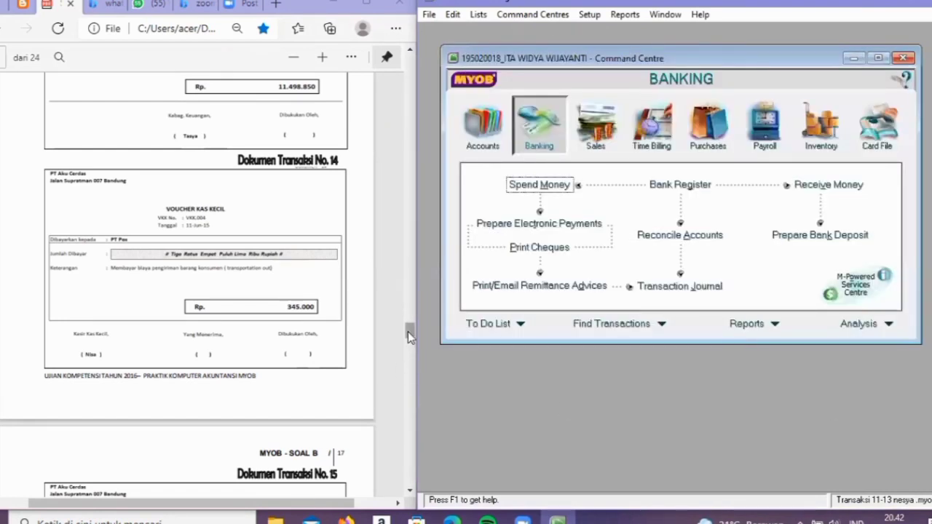
- Start a Spend Money entry for transaction 15 and create a new customer card named Dinas Perdagangan
drag(408, 332, 406, 344)
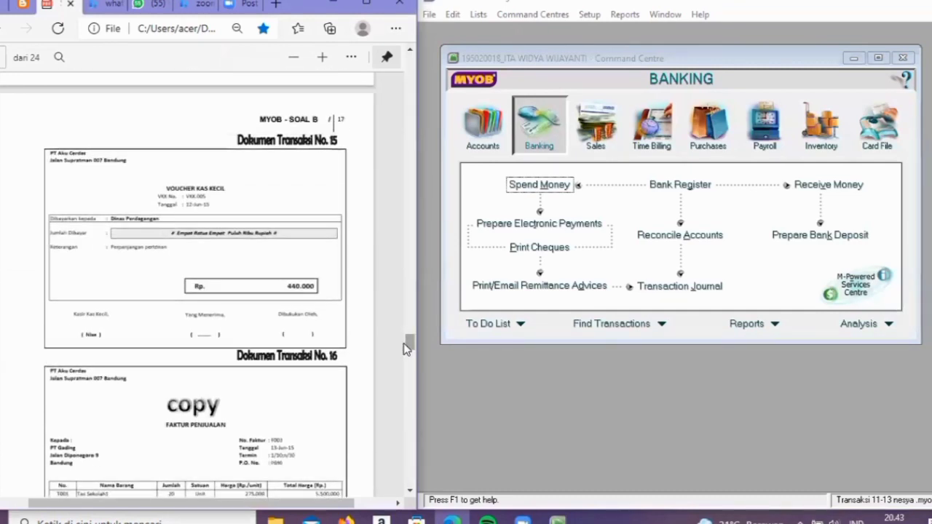
click(536, 187)
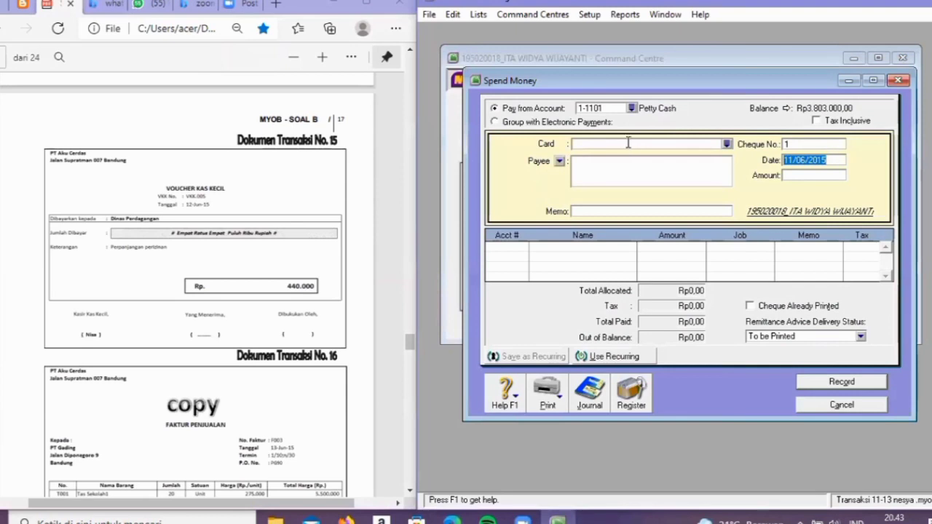
click(628, 142)
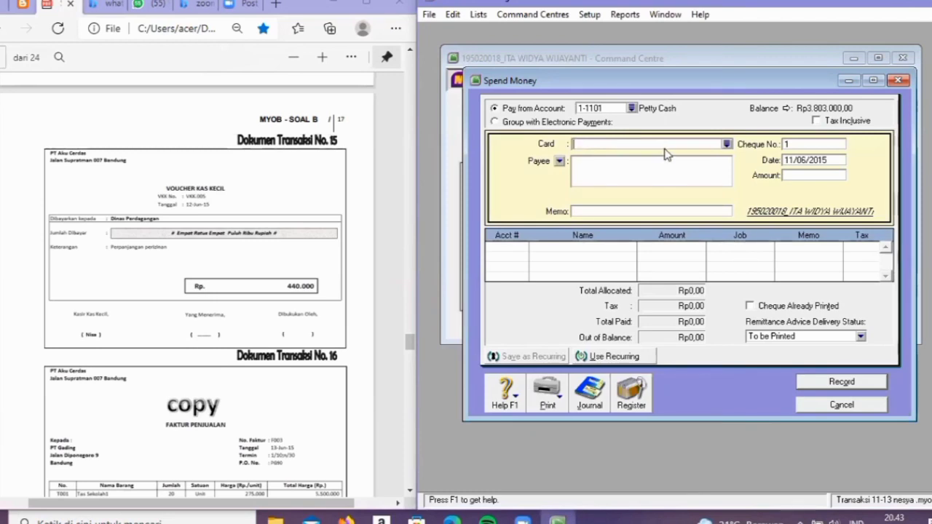
click(726, 145)
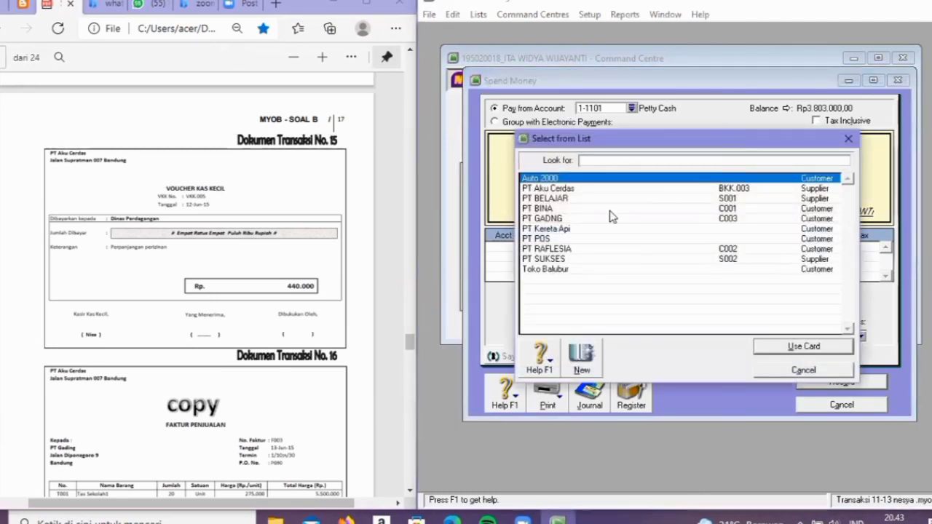
click(581, 357)
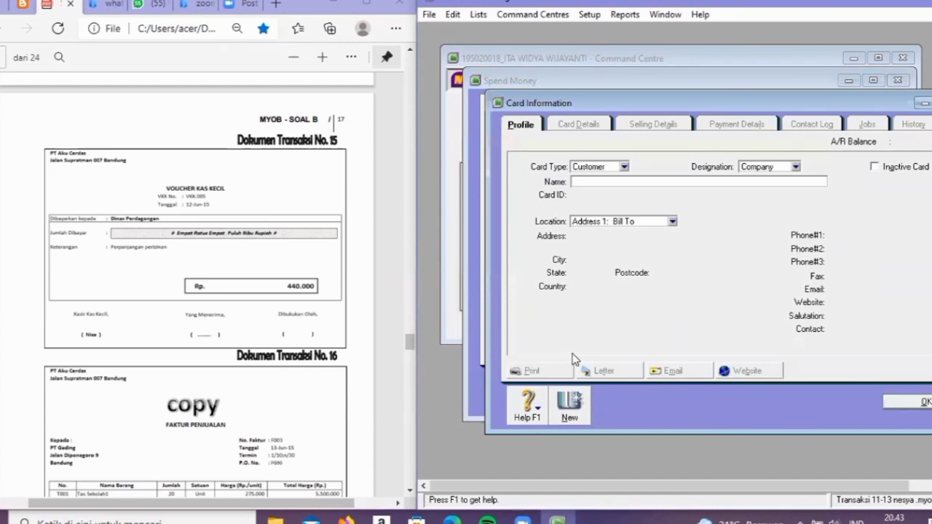
text(Dinas Perdagangan)
click(919, 402)
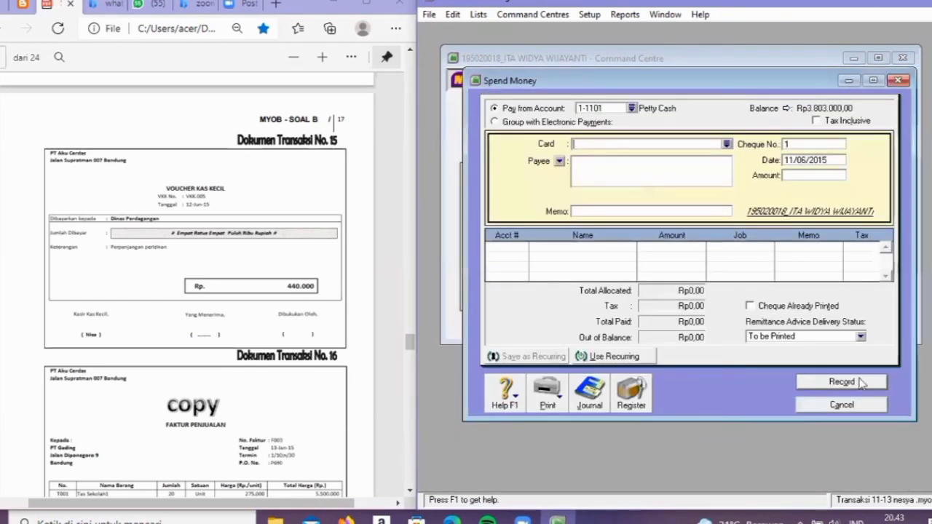
- Choose Dinas Perdagangan as the payment's card and set the cheque number to VKK.005
click(726, 144)
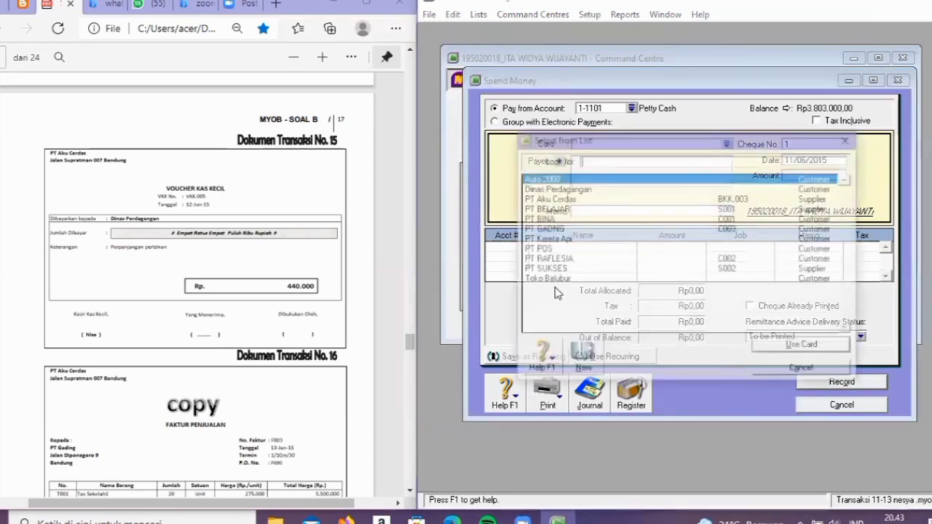
click(560, 188)
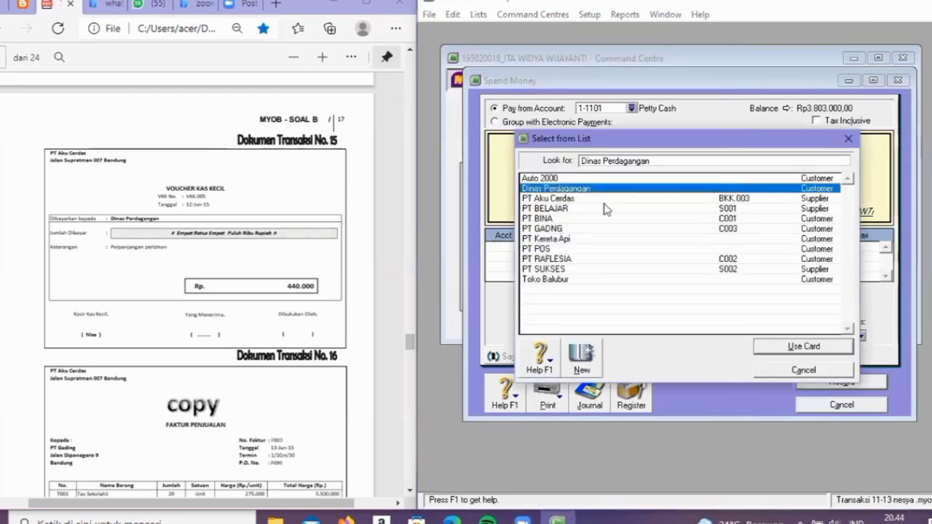
click(779, 347)
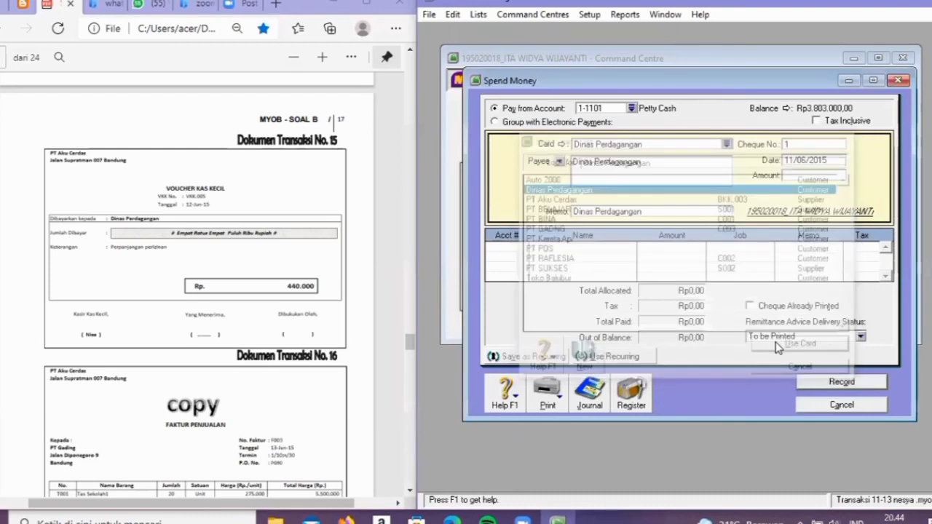
click(815, 145)
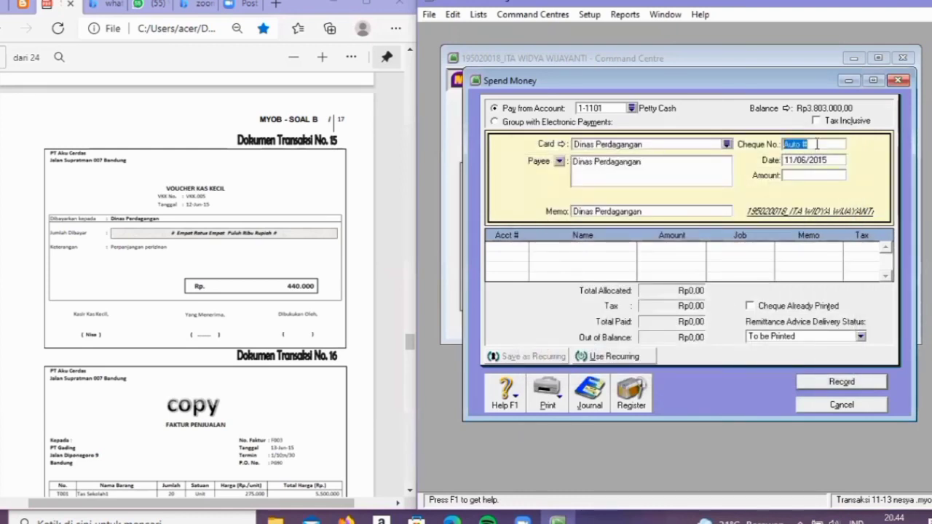
key(BackSpace)
text(VKK)
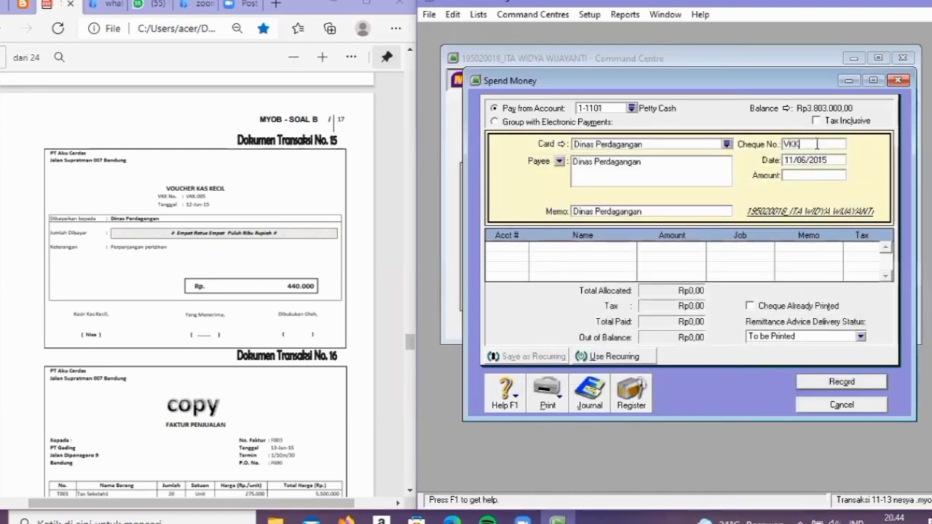
text(.005)
- Set the Dinas Perdagangan payment's date to 12/06/2015 and its amount to Rp440.000
click(793, 158)
click(793, 158)
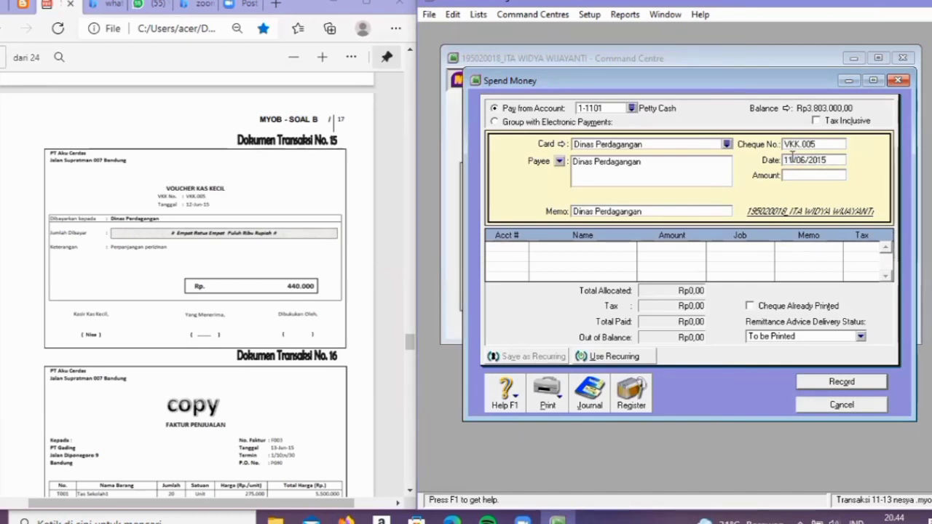
key(BackSpace)
text(2)
click(801, 176)
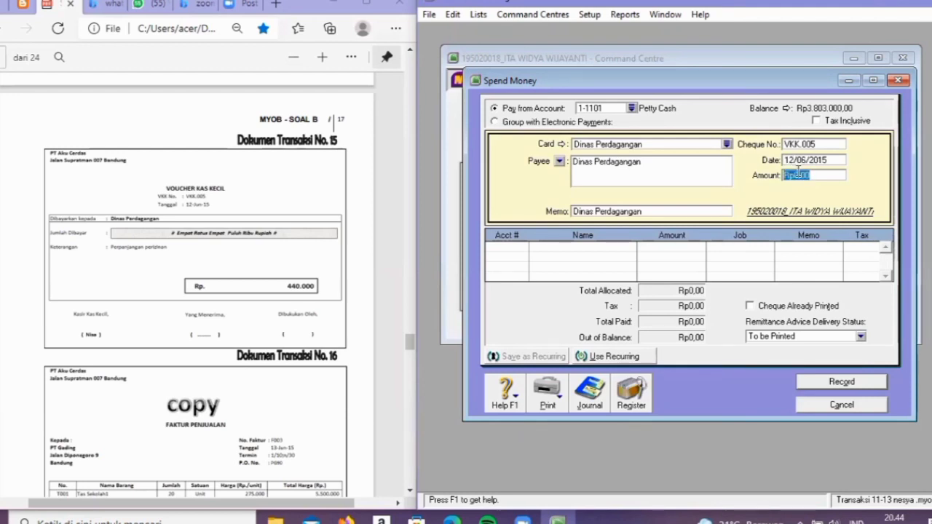
text(440.)
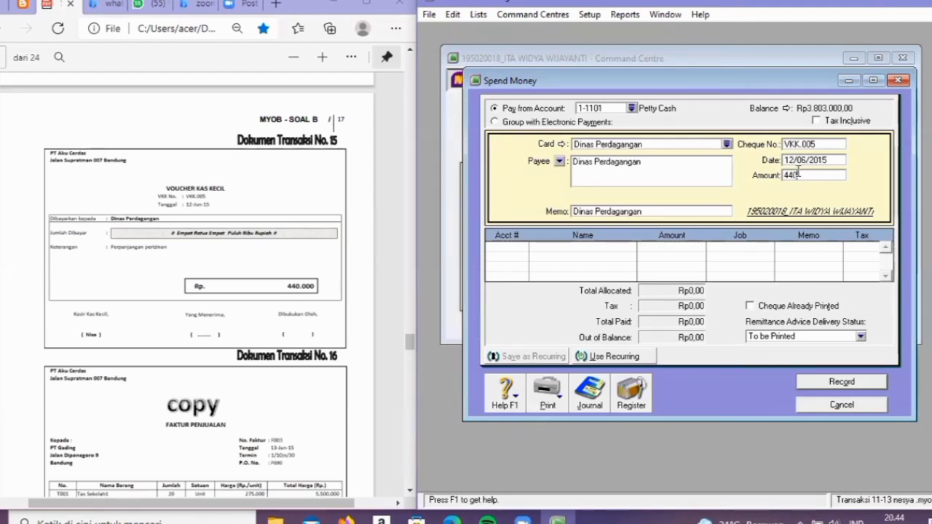
text(000)
key(Tab)
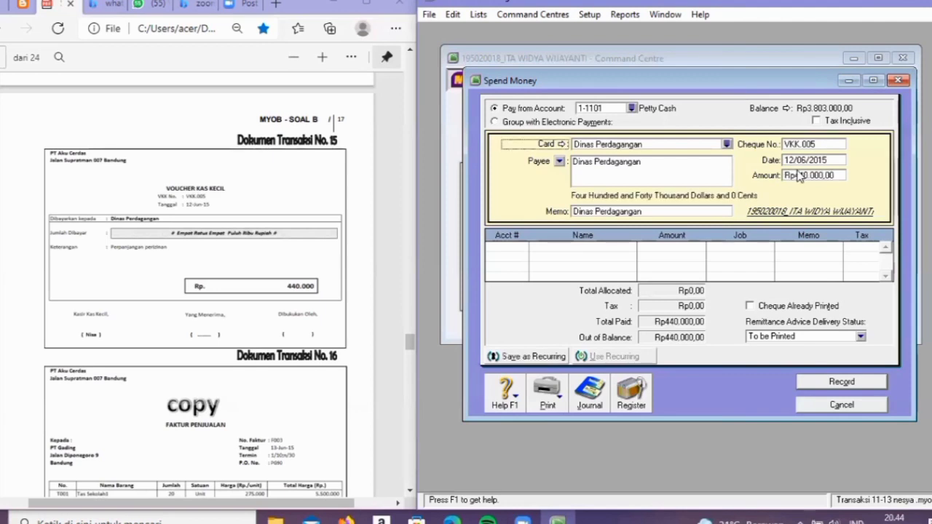
- Extend the payment's memo to read "Dinas Perdagangan ; perpanjangan perizinan" and go to the first allocation line
click(665, 210)
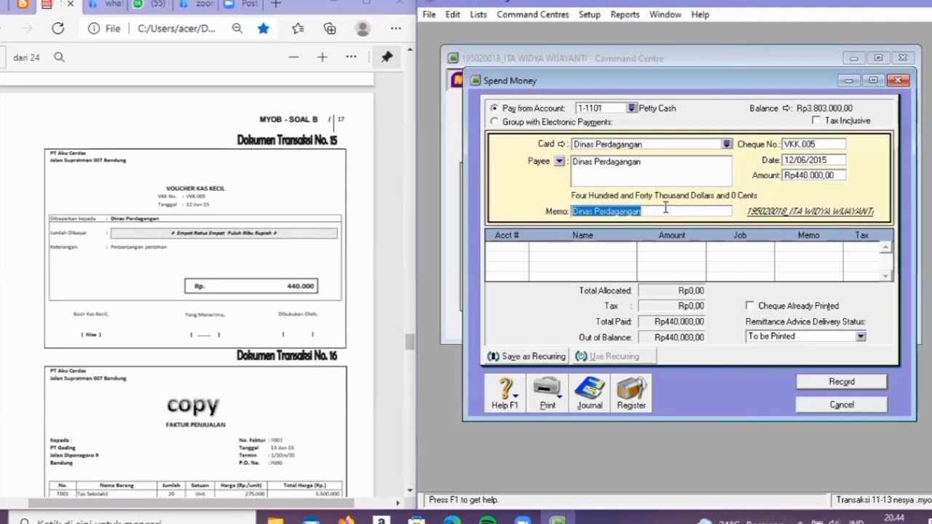
click(665, 210)
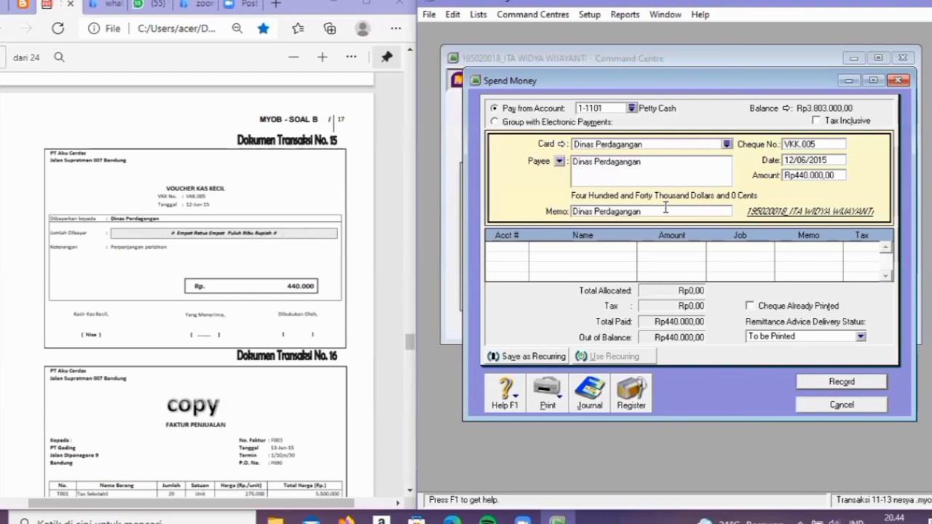
text(; perpanjangan perizinan)
click(531, 249)
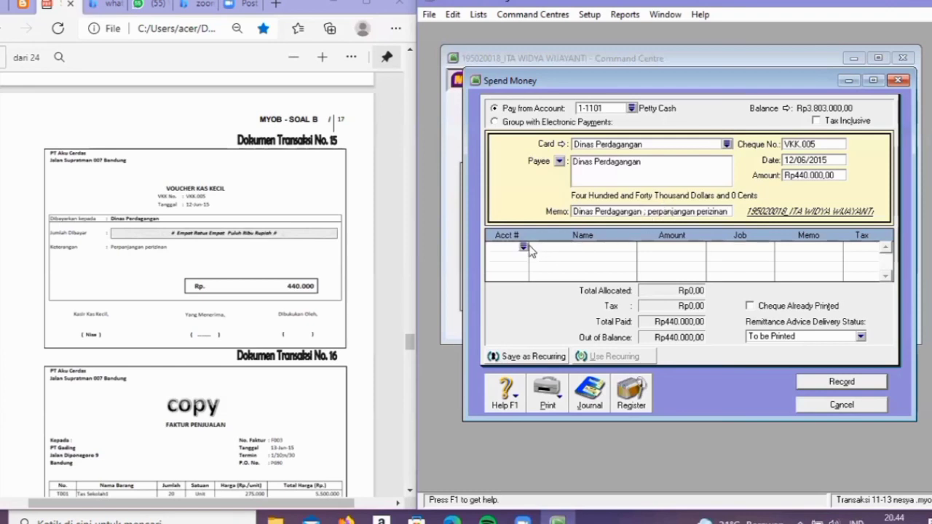
- Allocate the Dinas Perdagangan payment to account 6-1009 License Exp and review the transaction recap
click(523, 246)
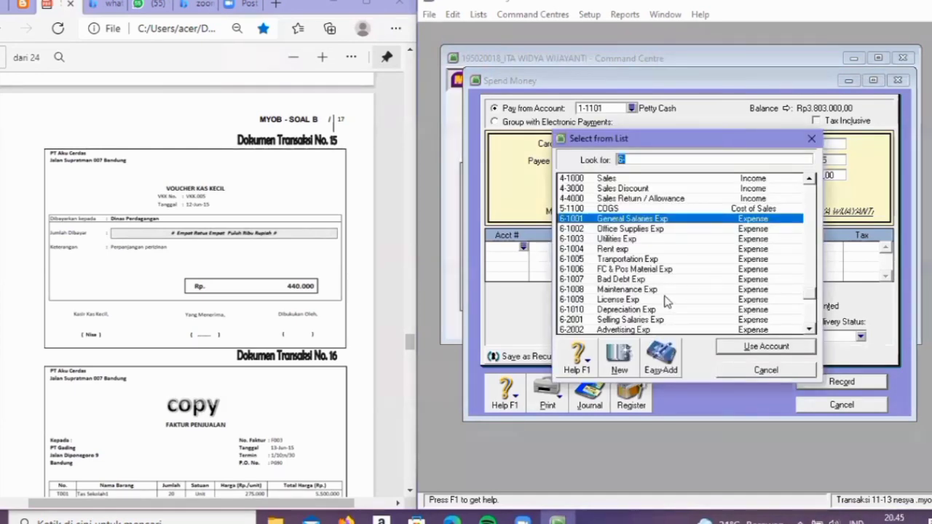
text(6-1009)
click(730, 349)
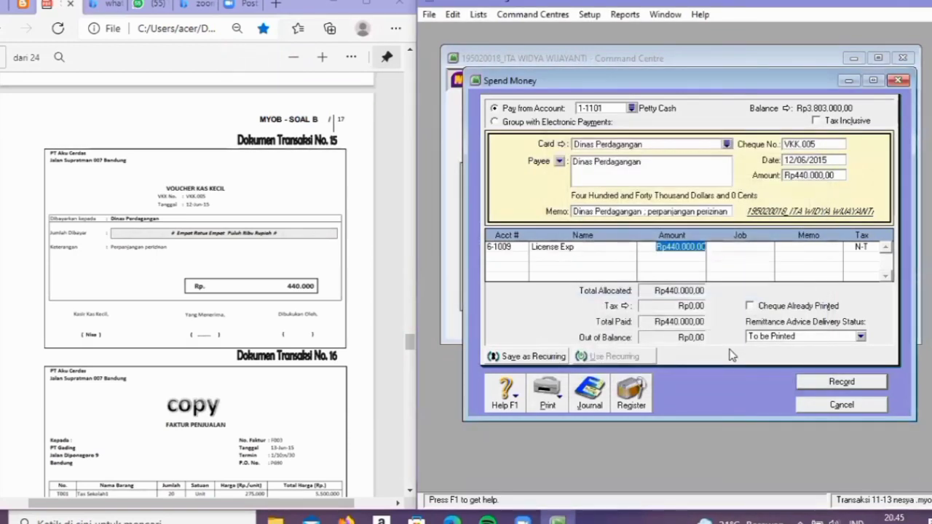
key(Return)
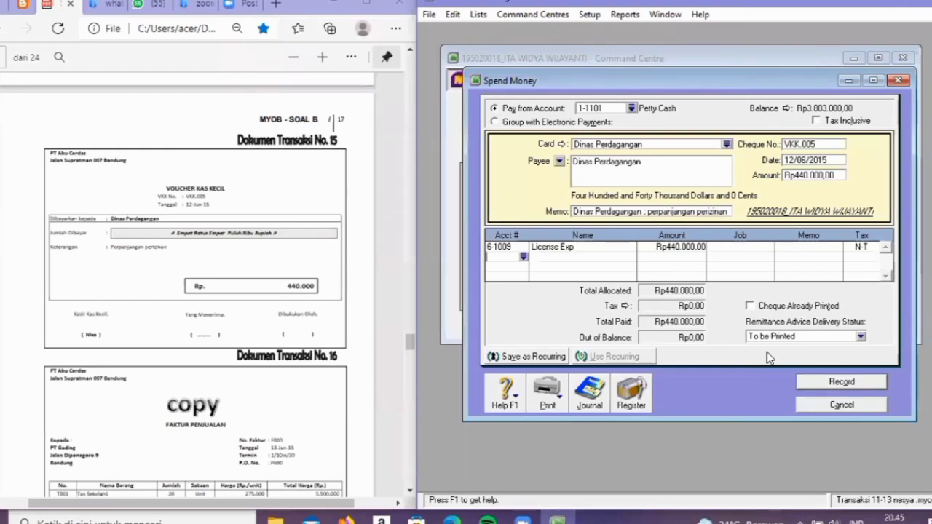
key(ctrl+r)
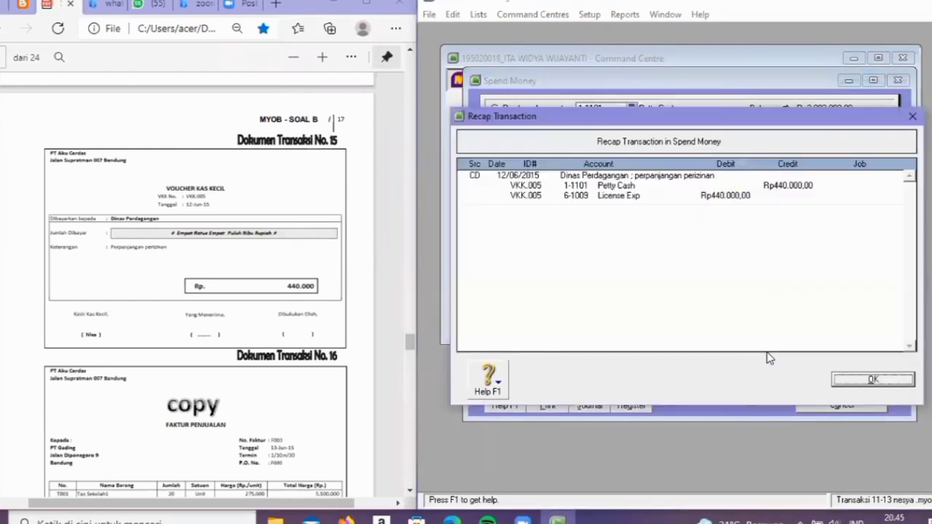
click(878, 380)
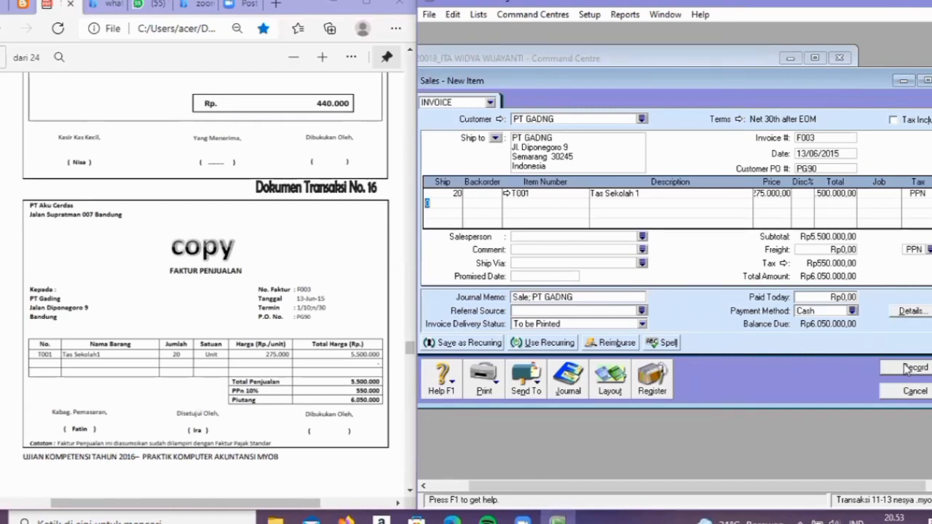
- Record the PT GADNG sales invoice F003 for transaction 16, skipping the spelling check
click(907, 369)
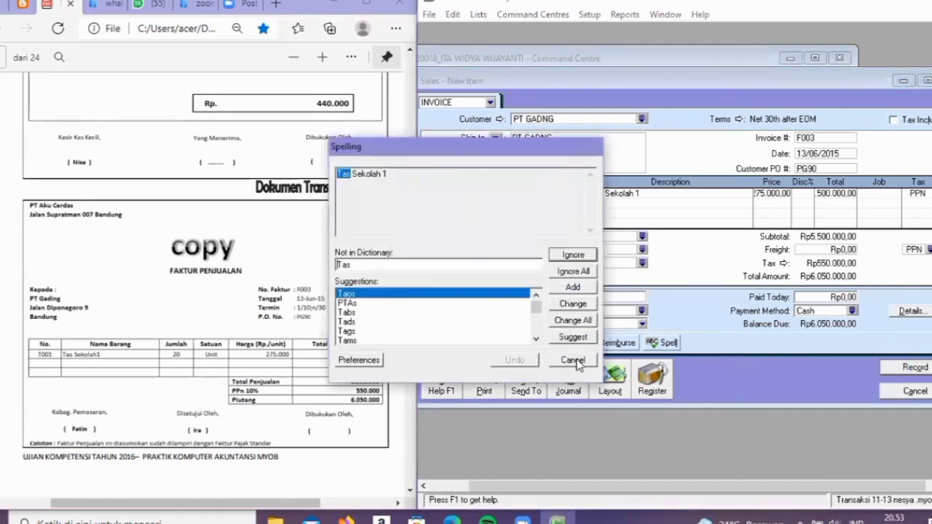
click(574, 361)
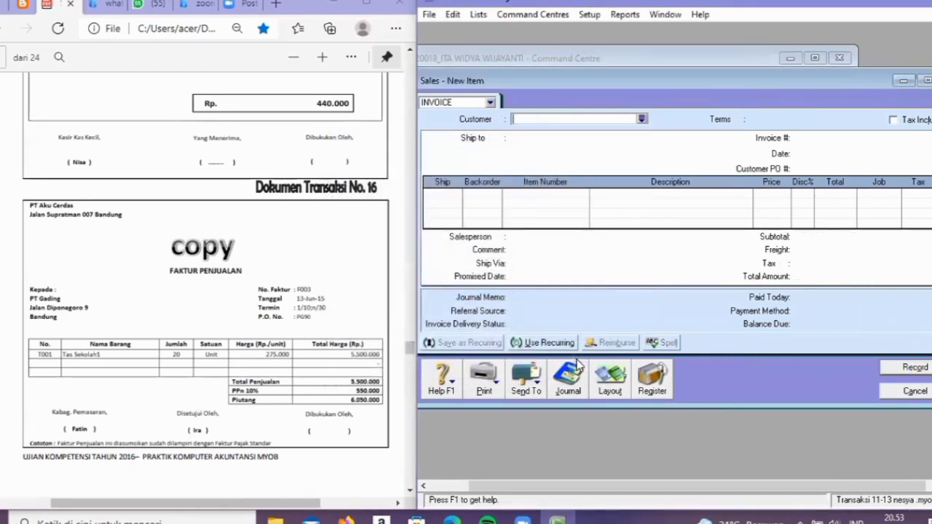
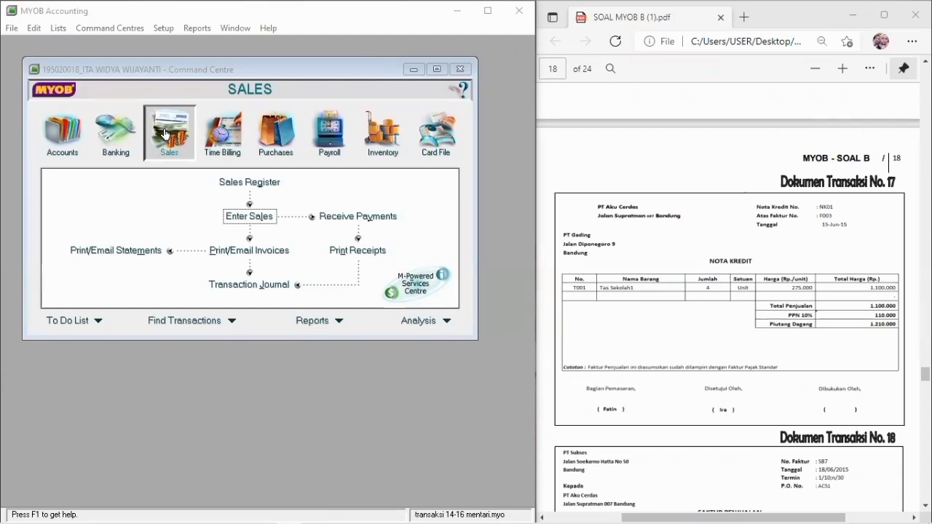
- Start a new item sales invoice for transaction 17 with PT GADNG as the customer
click(255, 218)
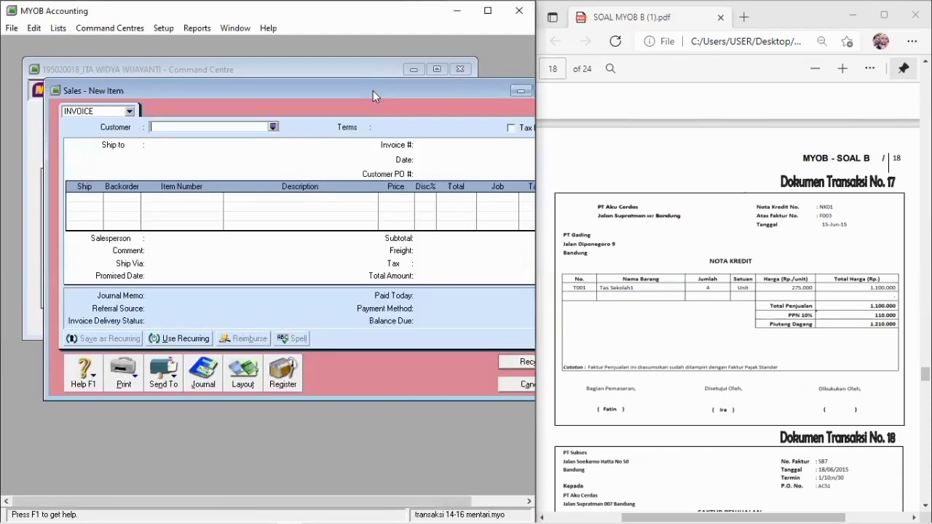
drag(241, 91, 206, 97)
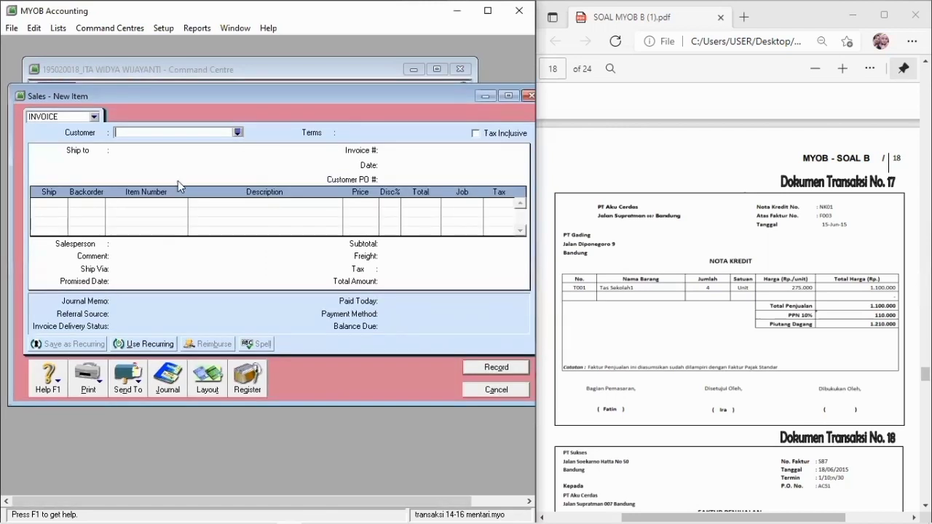
key(Return)
click(159, 218)
double_click(159, 219)
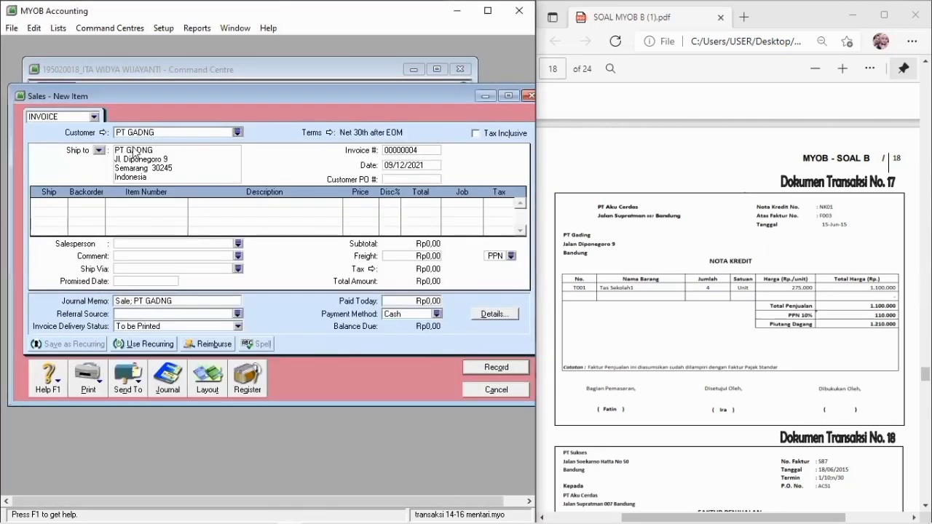
- Set the PT GADNG invoice number to NK01, the date to 15/06/2015 and the customer PO number to F003
click(410, 148)
text(NK01)
click(403, 165)
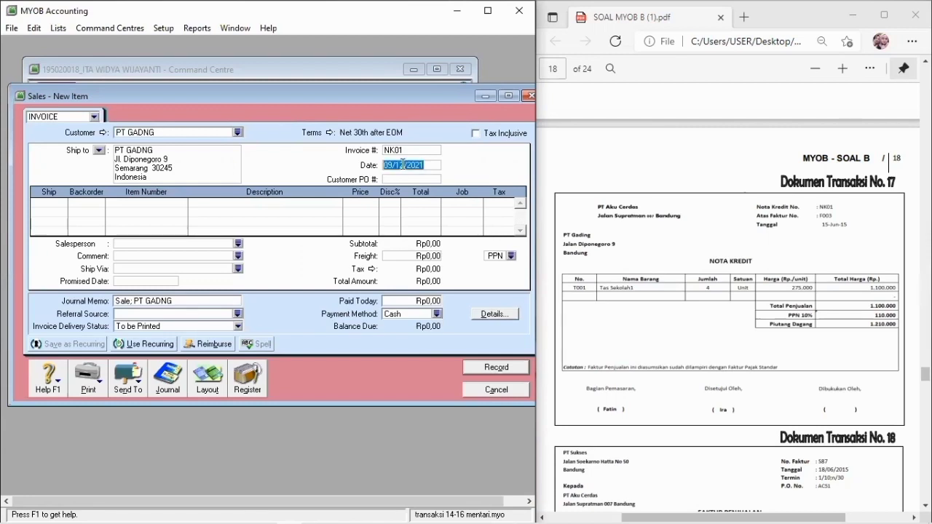
text(15)
text(/06)
text(/2015)
text(F0)
text(03)
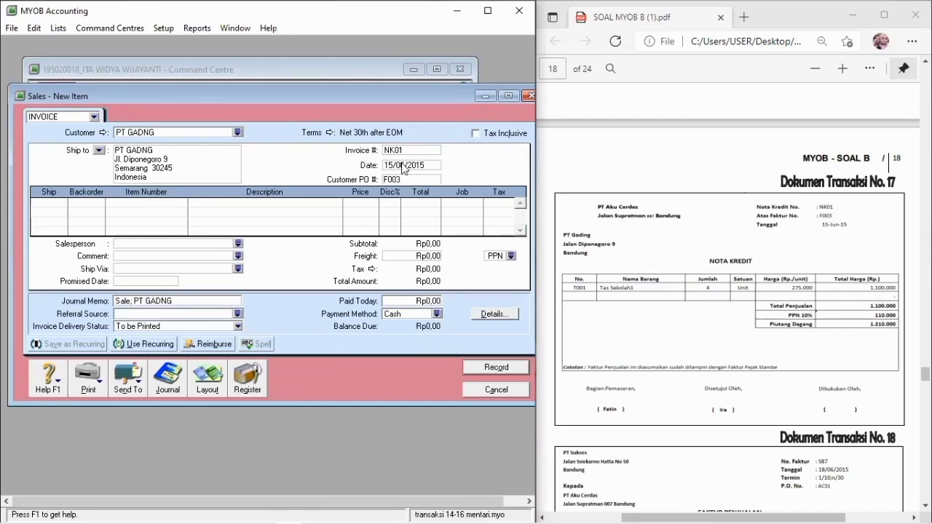
- Enter a return line with a shipped quantity of -4 for item T001 Tas Sekolah 1
key(Tab)
text(-4)
key(Tab)
key(Tab)
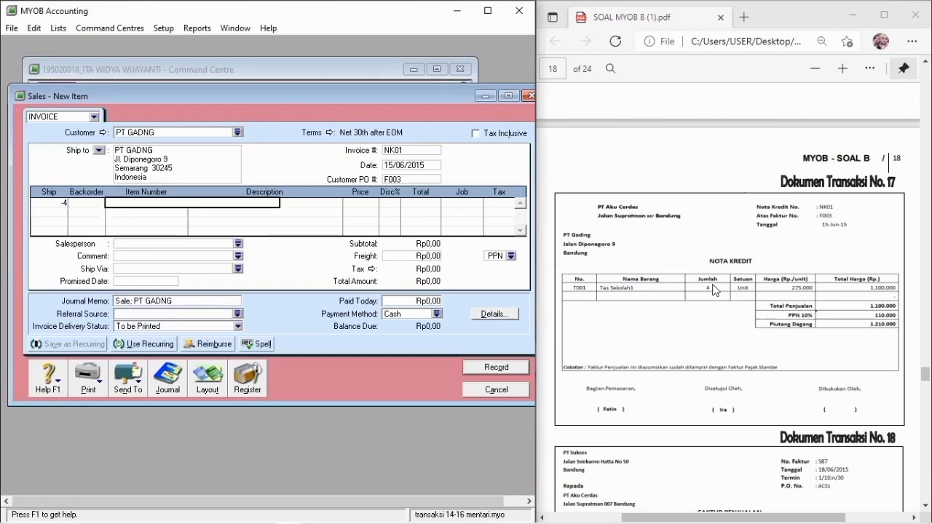
key(Tab)
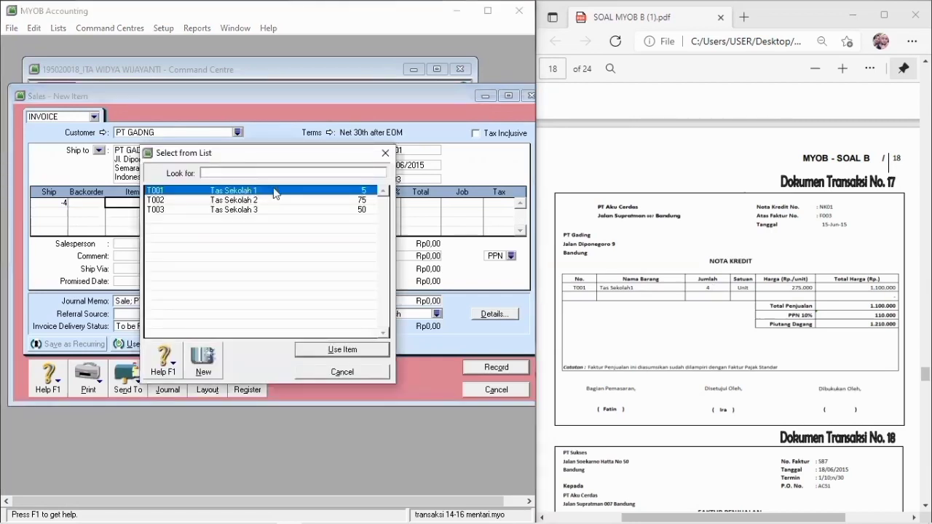
click(306, 350)
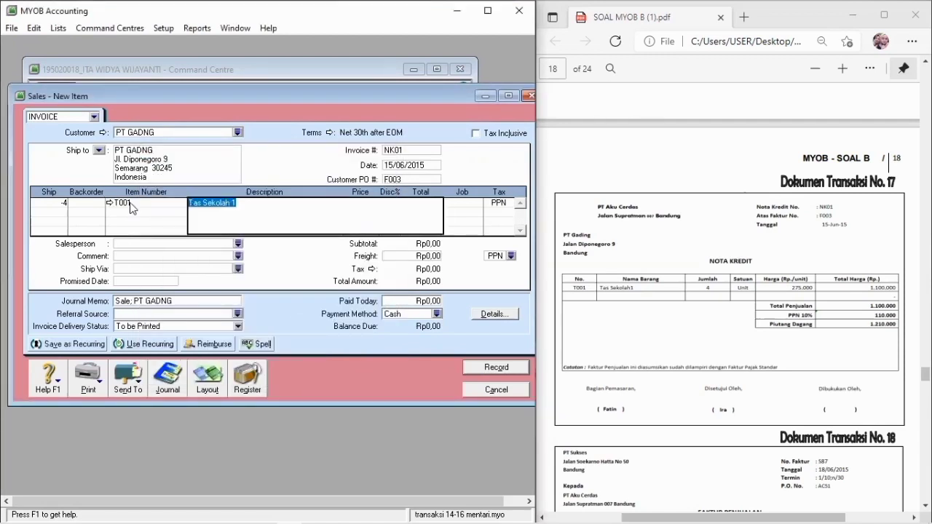
- Set the returned Tas Sekolah 1 unit price to 275000 and complete the line up to its tax code
key(Tab)
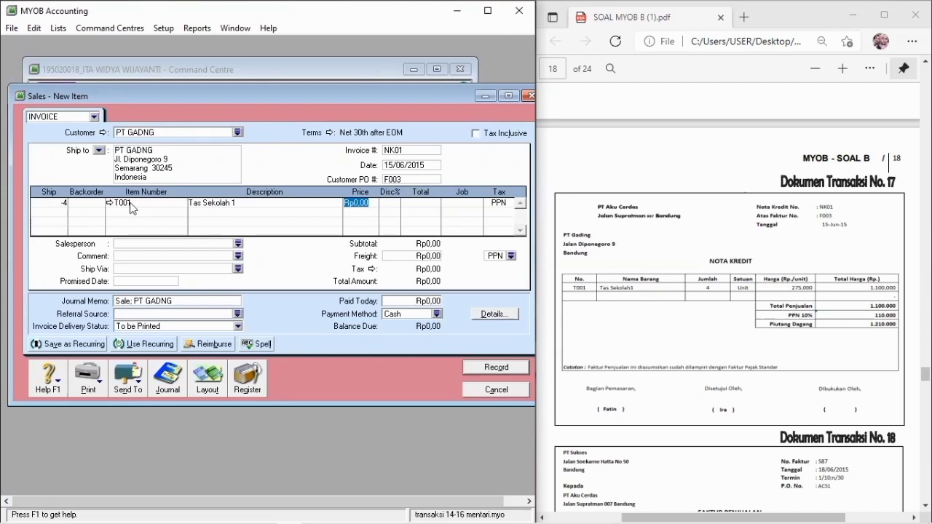
text(275000)
key(Tab)
key(Tab)
key(Tab)
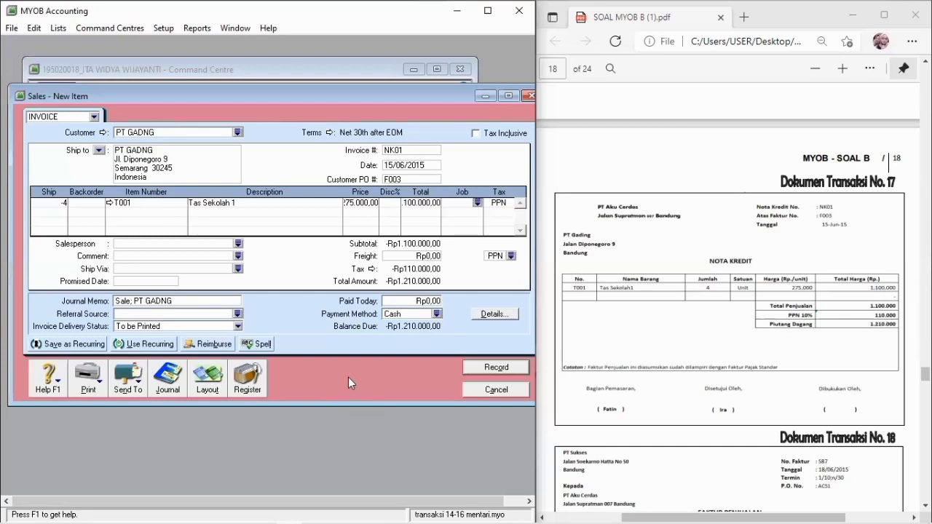
key(Tab)
key(Tab)
- Review the transaction recap for NK01, then record the sales return and close the sales entry
key(ctrl+r)
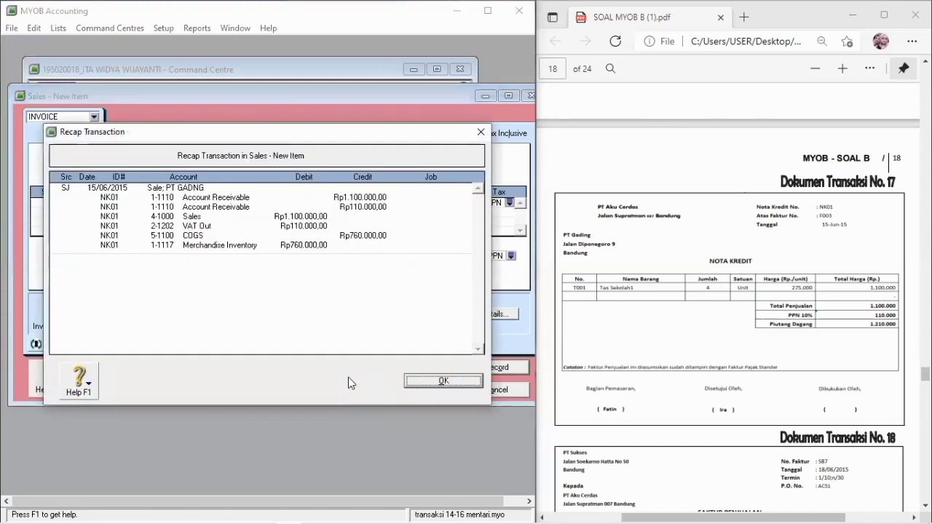
click(473, 380)
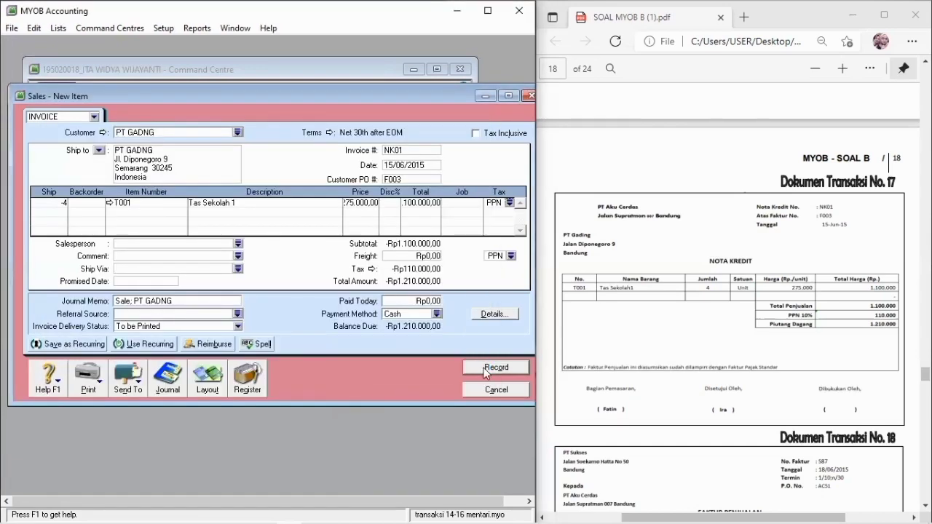
click(503, 367)
click(567, 356)
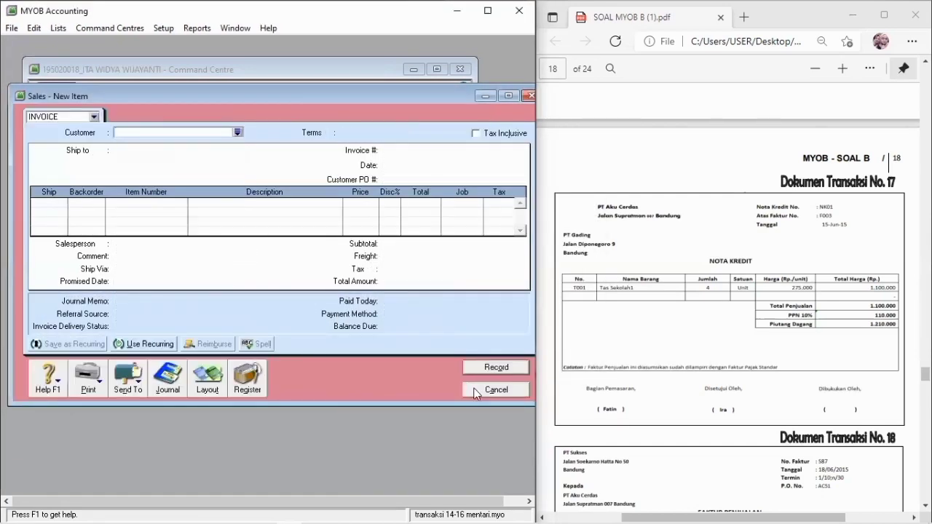
click(477, 392)
- Start a new item purchase bill for transaction 18 with PT SUKSES as the supplier
scroll(729, 292, down, 4)
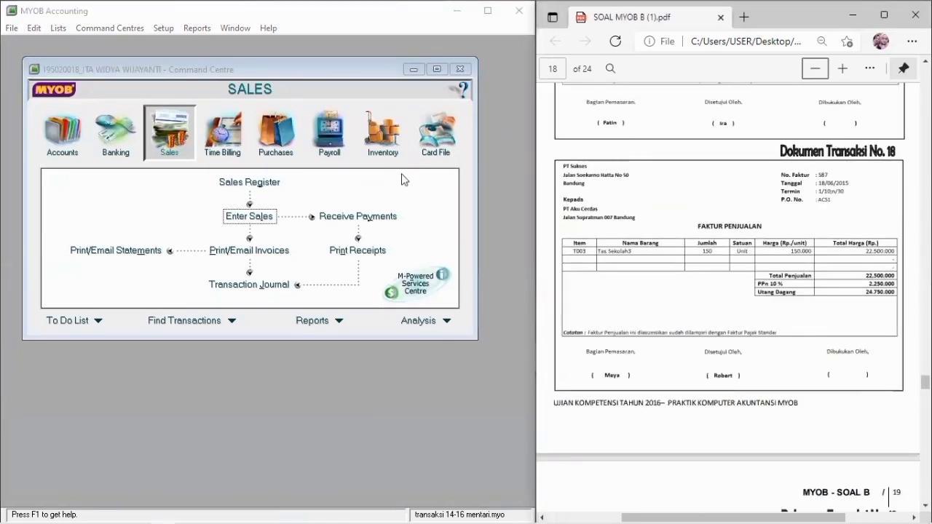
click(288, 139)
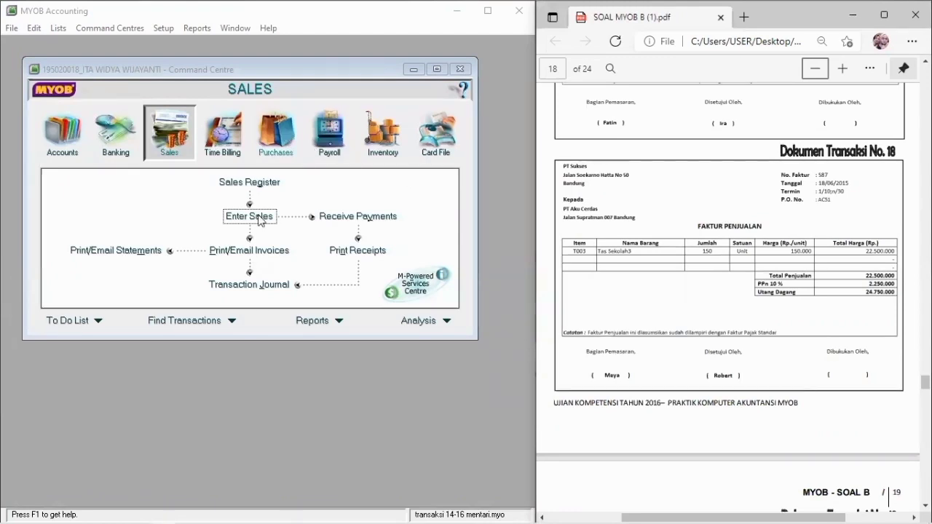
click(255, 220)
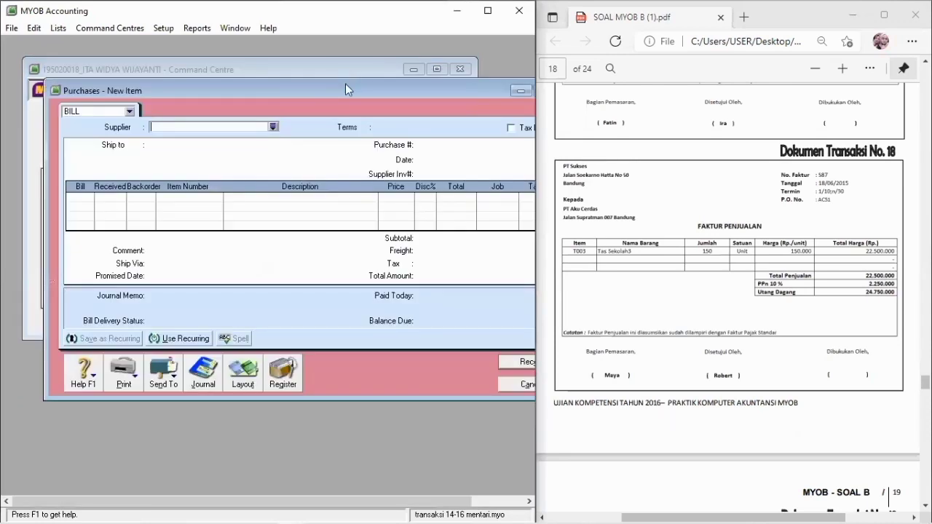
click(248, 121)
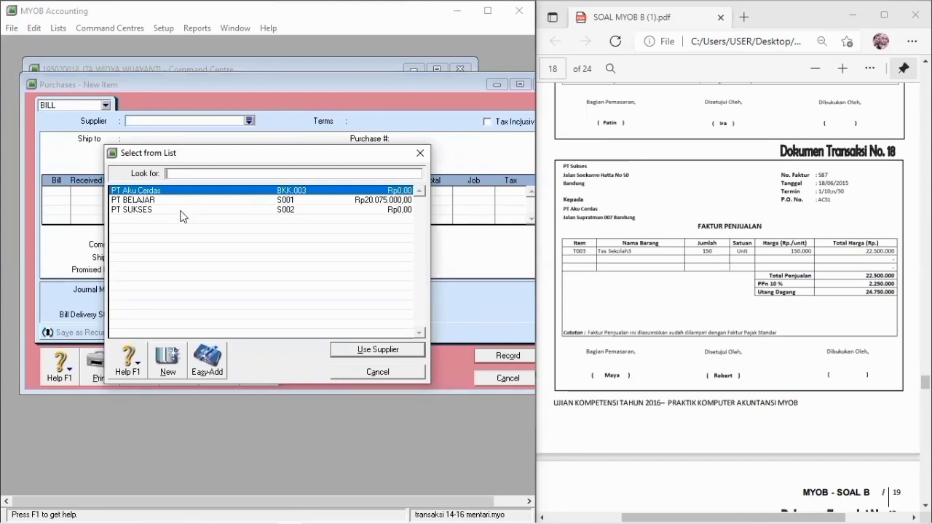
click(183, 209)
key(Return)
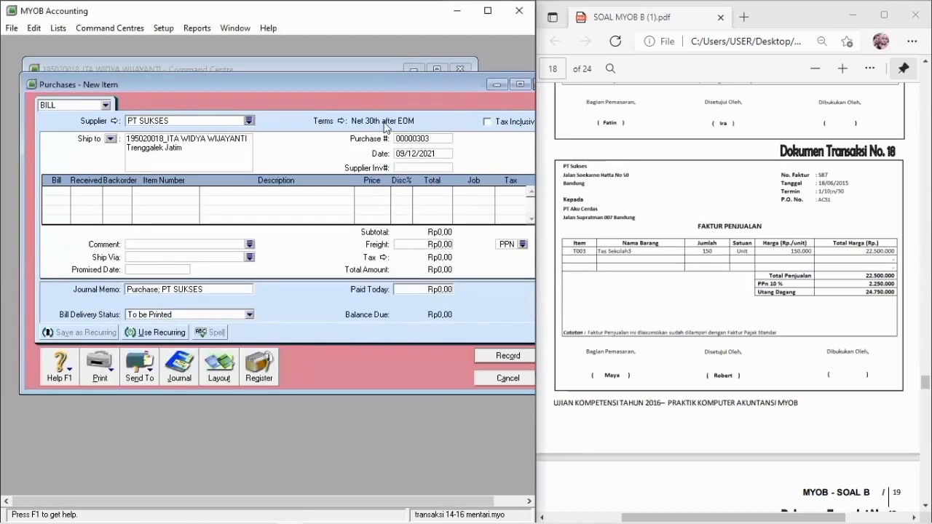
- Set the bill's credit terms to In a Given # of Days with 10 discount days, 30 balance due days and 1% early payment discount
click(324, 120)
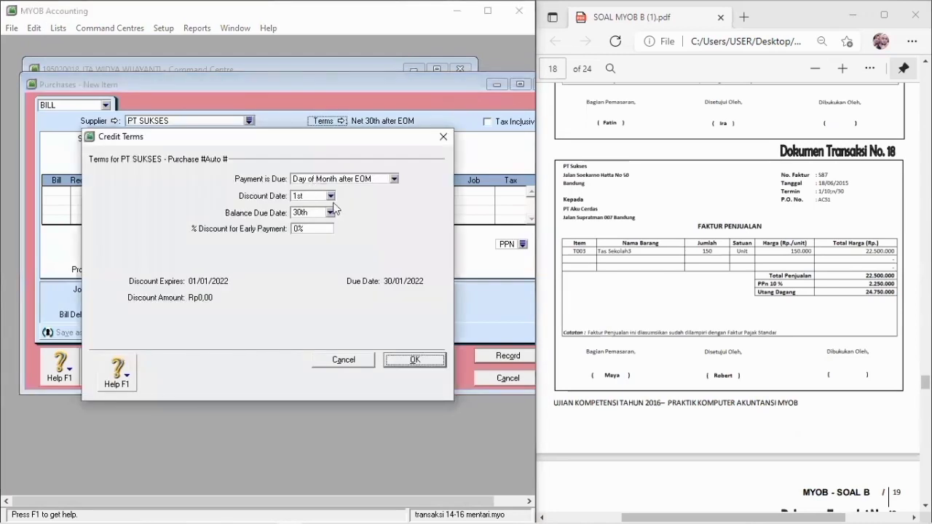
click(335, 179)
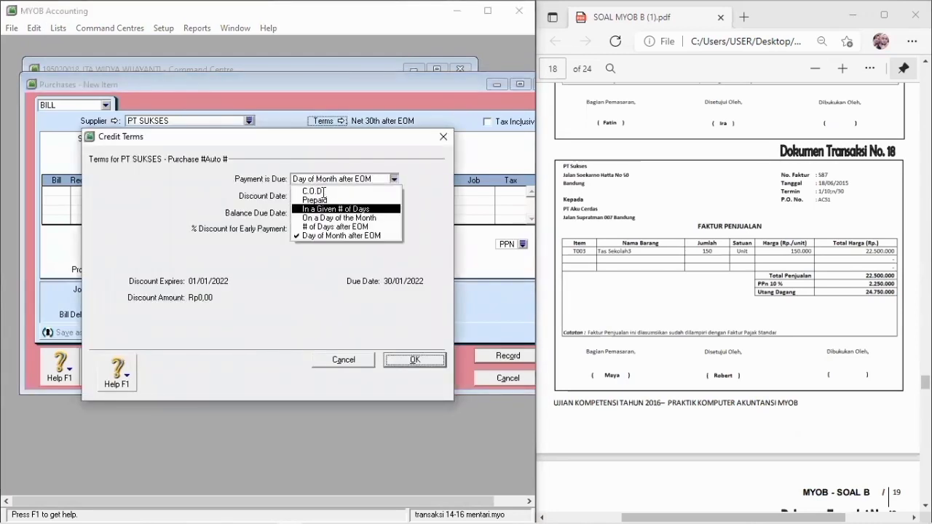
key(Return)
text(10)
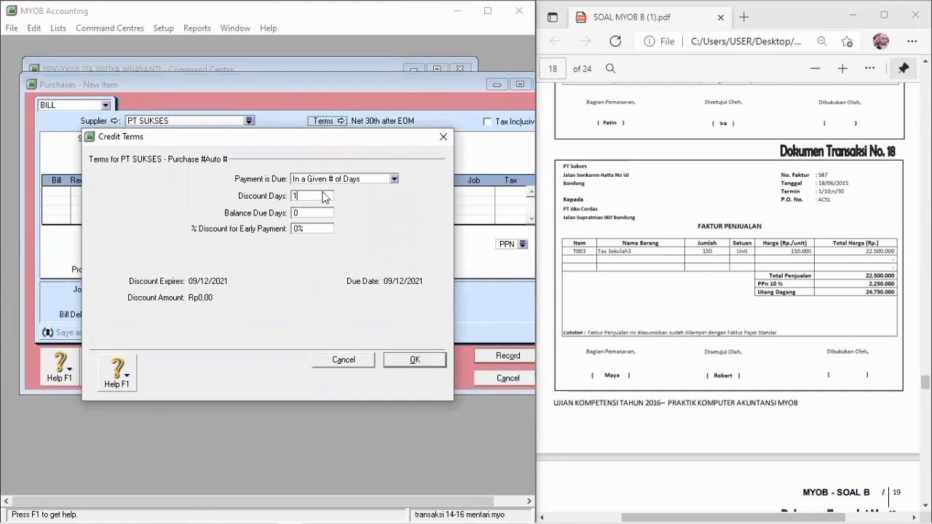
key(Tab)
text(30)
key(Tab)
text(1%)
key(Return)
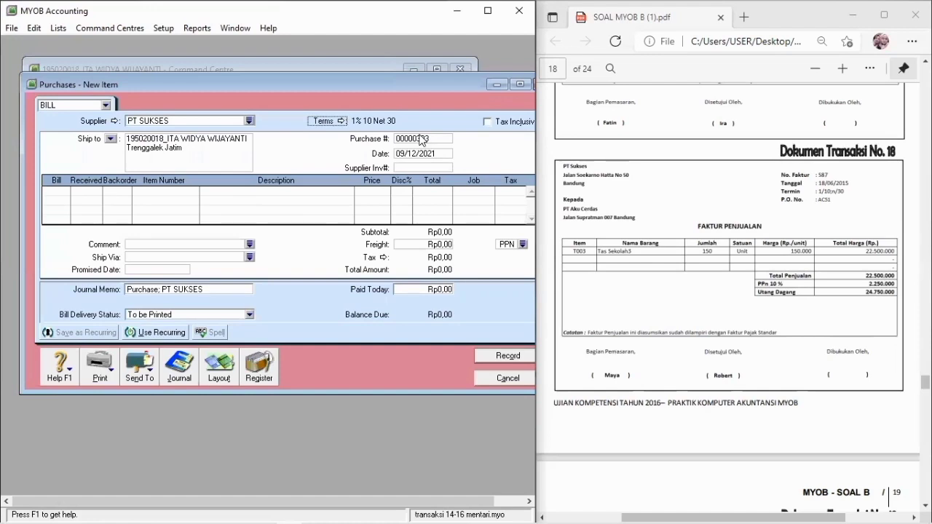
- Set the PT SUKSES bill's purchase number to S87
click(420, 137)
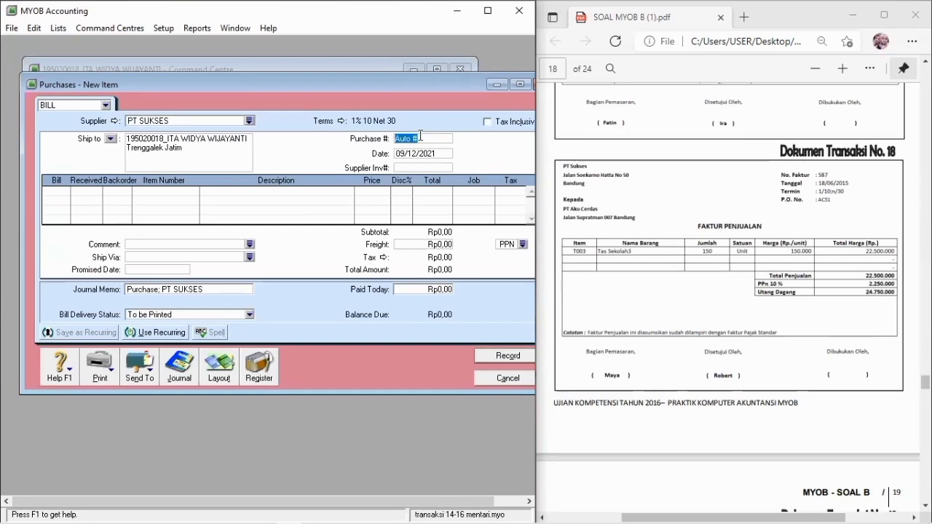
text(S86)
key(BackSpace)
text(7)
key(Tab)
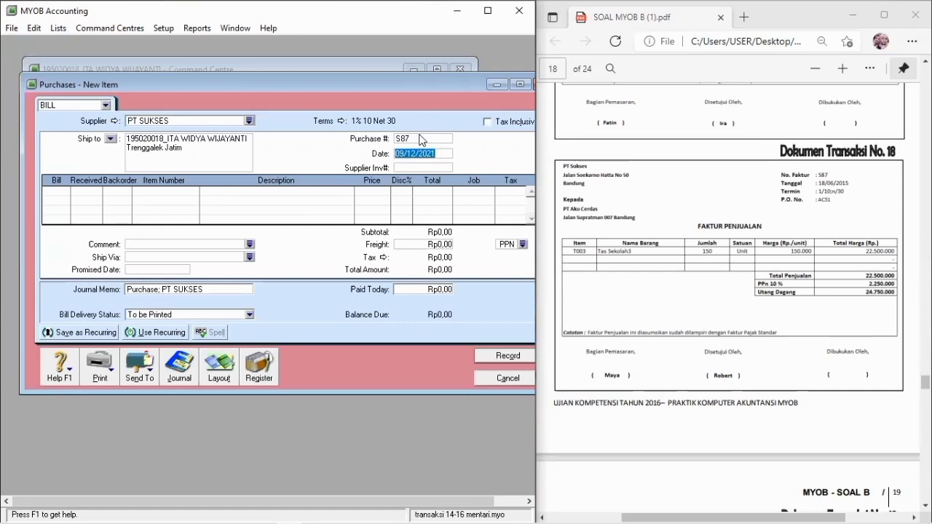
- Set the PT SUKSES bill's date to 18/06/2015 and its supplier invoice number to AC51
text(18/06)
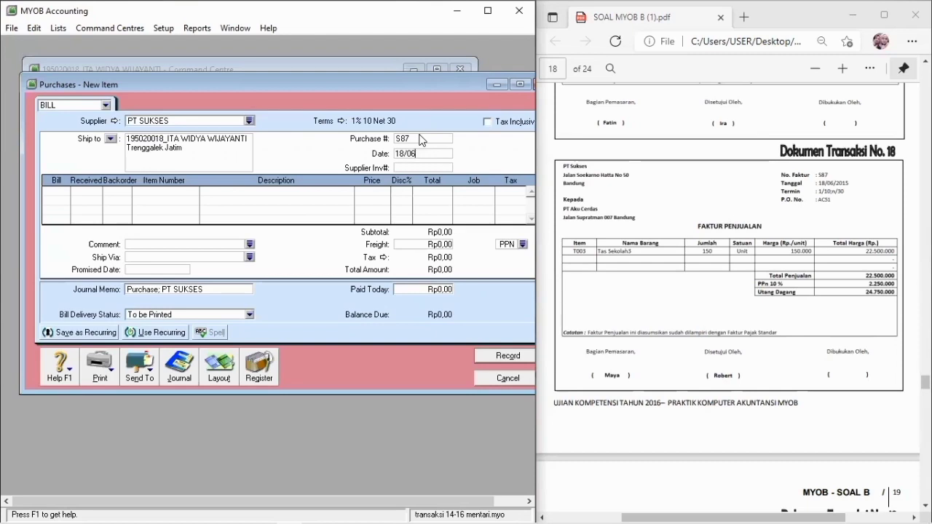
text(/)
text(2)
text(01)
text(5)
text(AC)
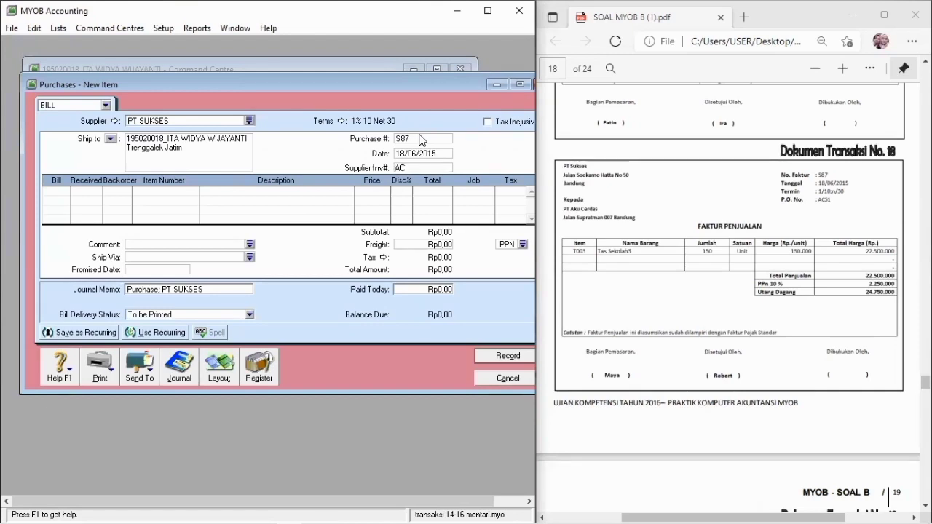
text(51)
- Add a line to the PT SUKSES bill for 150 received units of item T003, Tas Sekolah 3
key(Tab)
text(150)
key(Tab)
key(Tab)
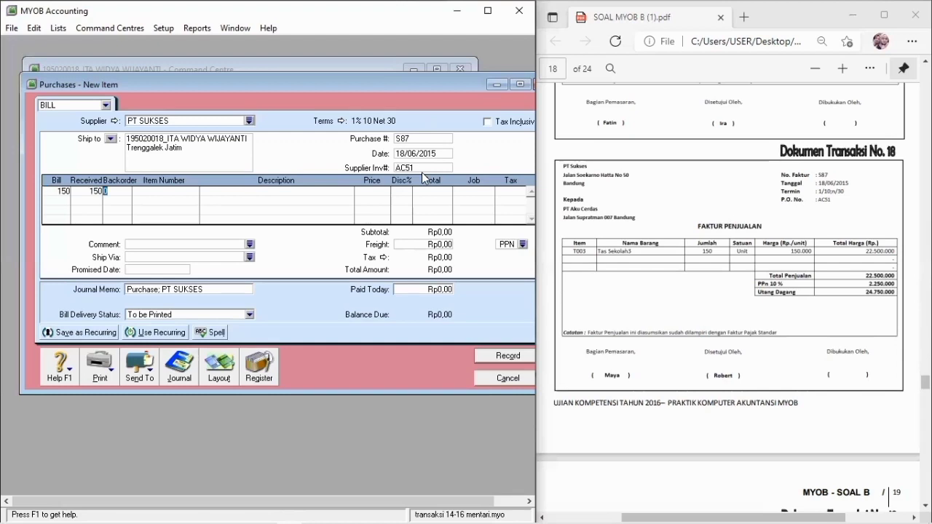
key(Tab)
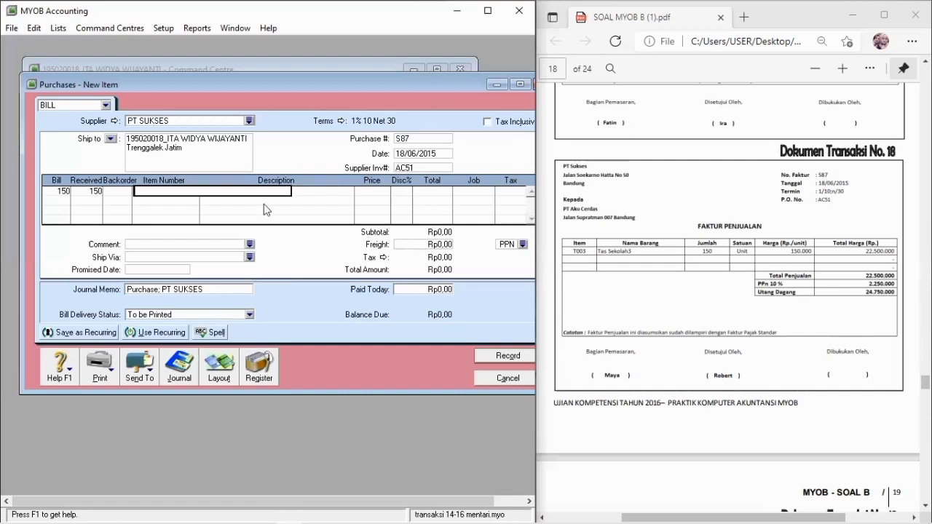
key(Tab)
double_click(246, 210)
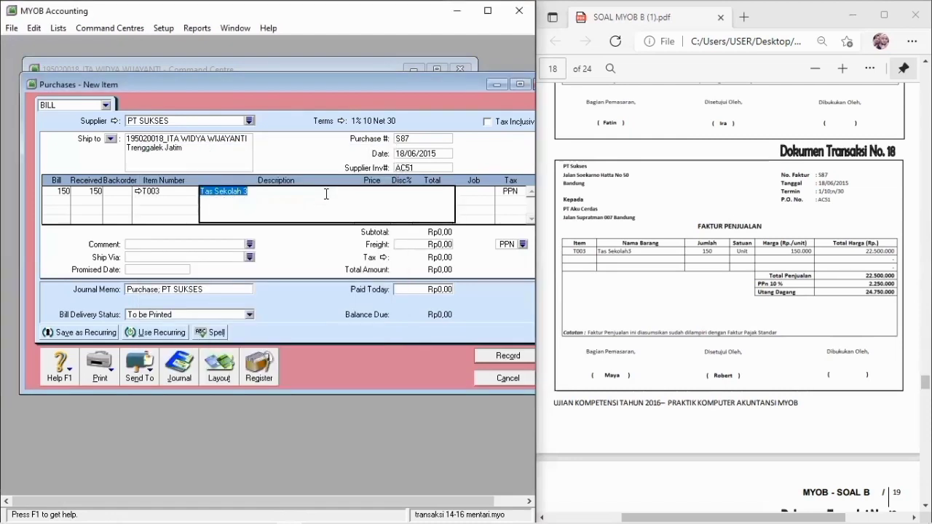
key(Tab)
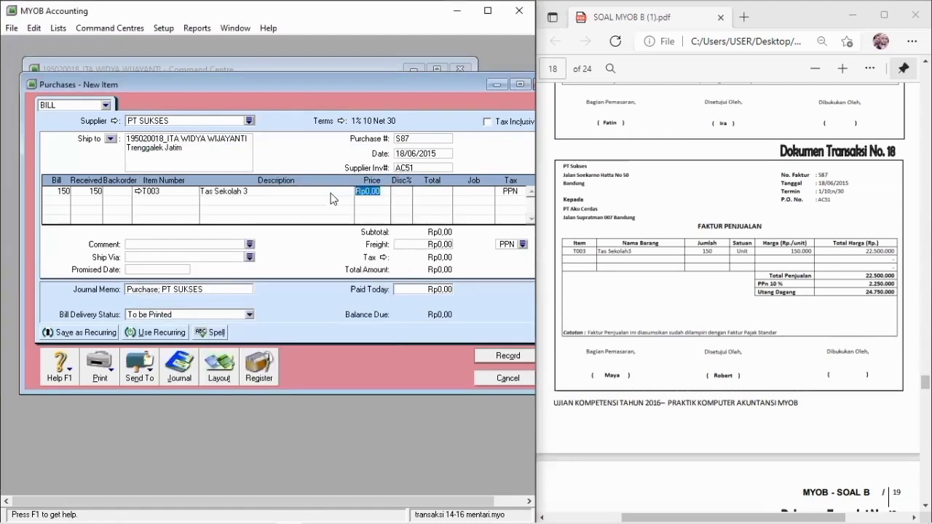
- Try a unit price of Rp15.000 on the T003 line and recap the bill's journal entry
text(150000)
key(Tab)
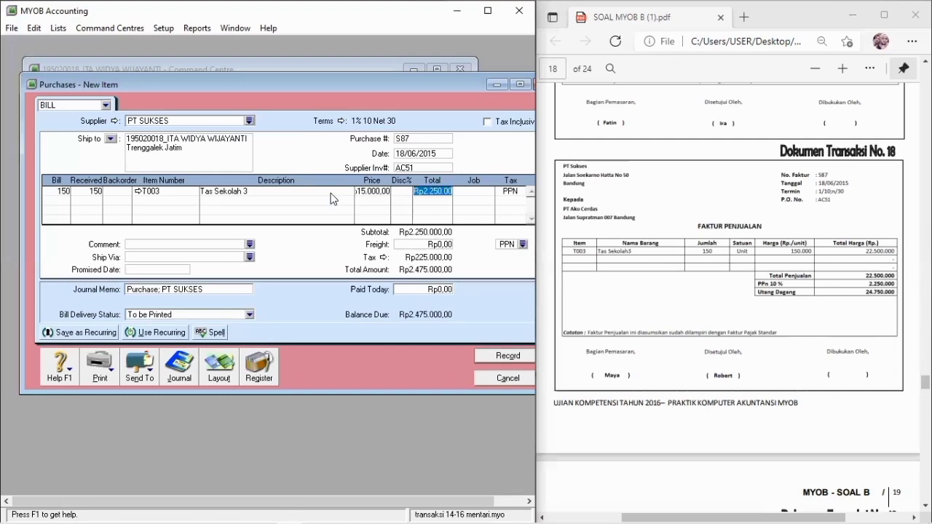
key(Tab)
key(Tab)
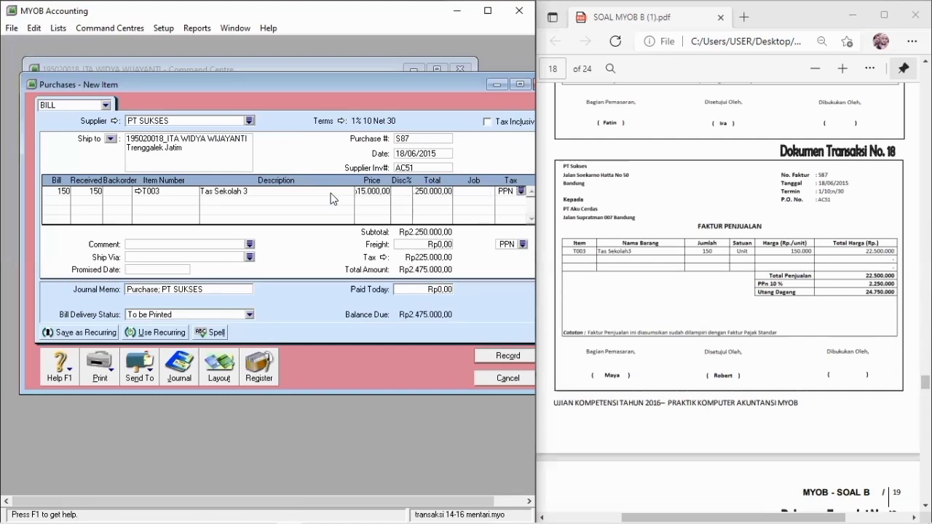
key(ctrl+r)
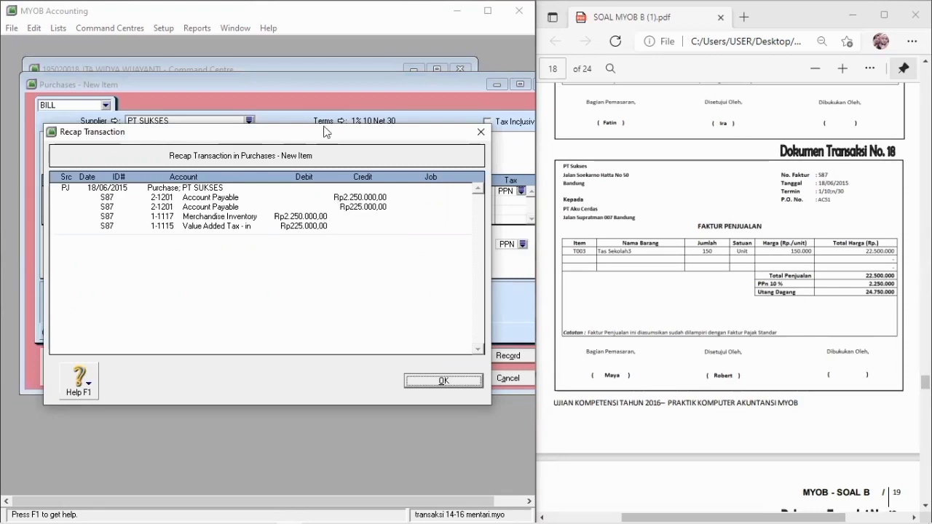
drag(325, 131, 324, 215)
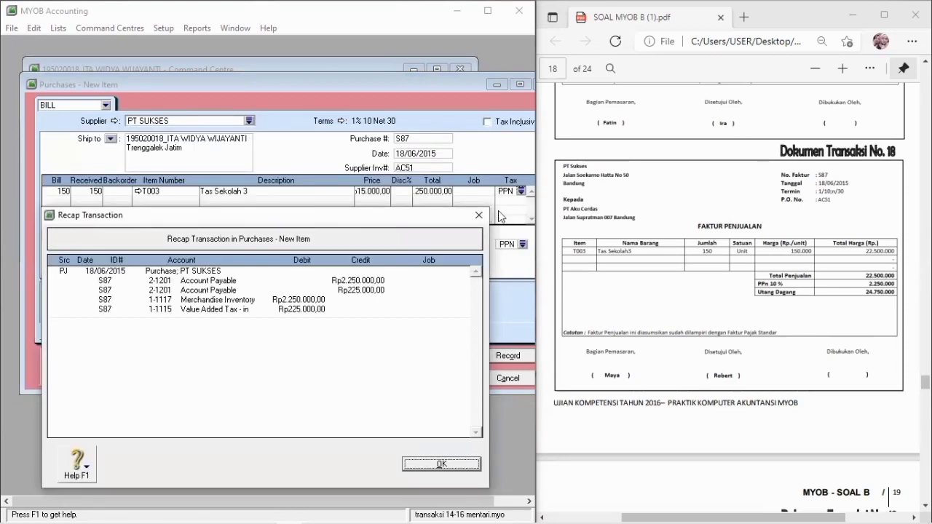
- Set the T003 line's unit price to Rp150.000 and review the bill's transaction recap
click(380, 192)
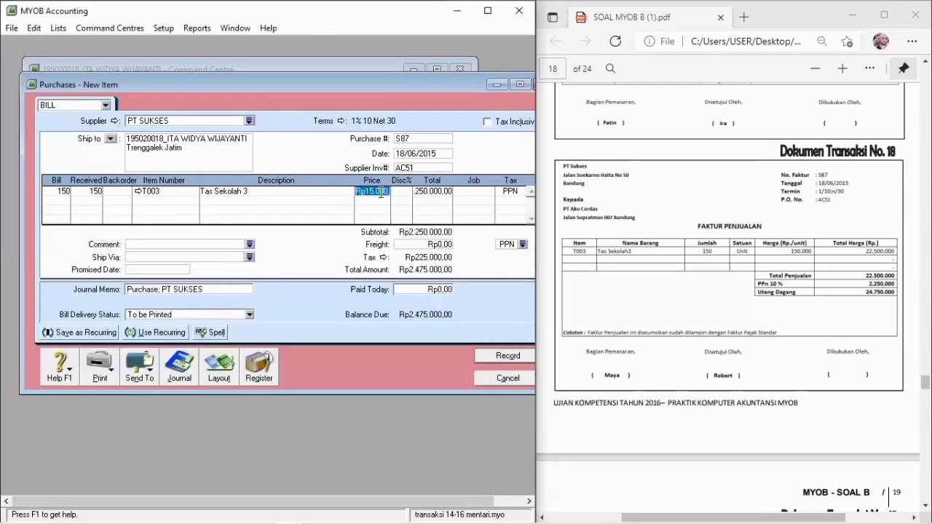
text(15000)
text(0)
key(Tab)
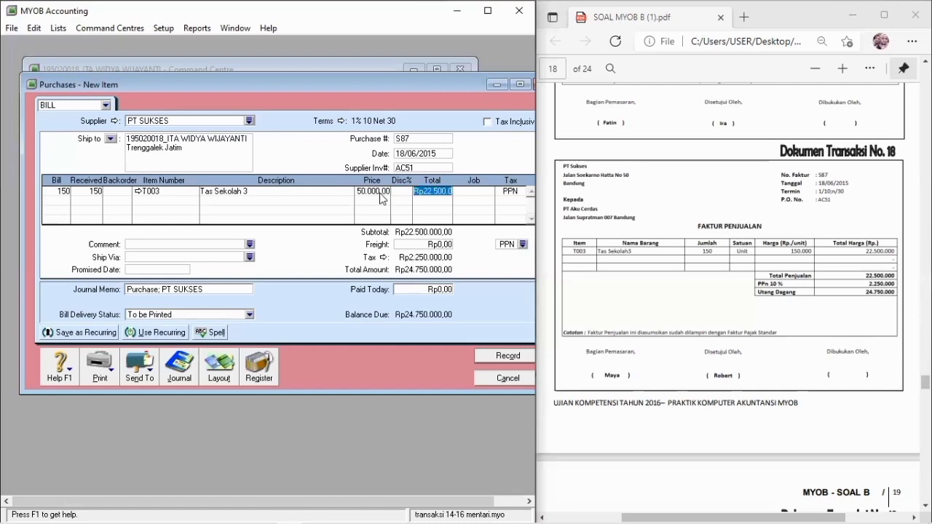
key(Tab)
key(Tab)
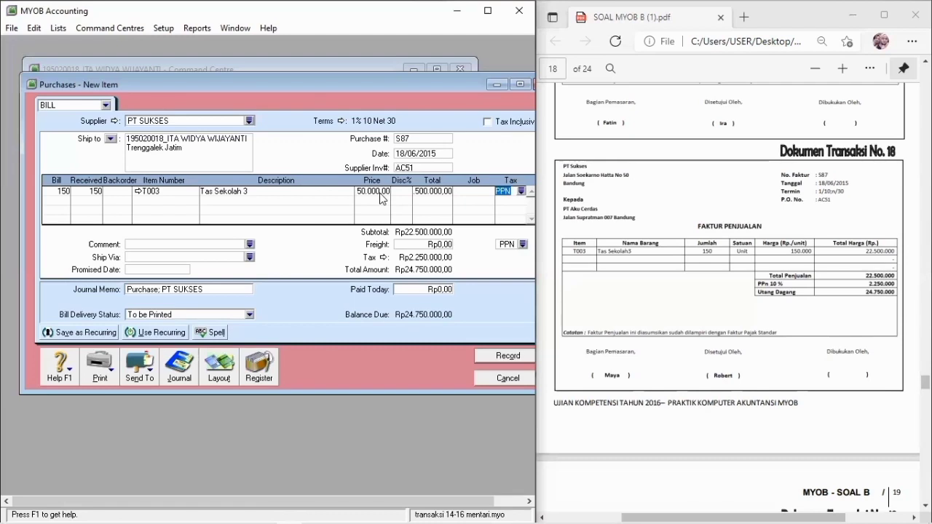
key(ctrl+r)
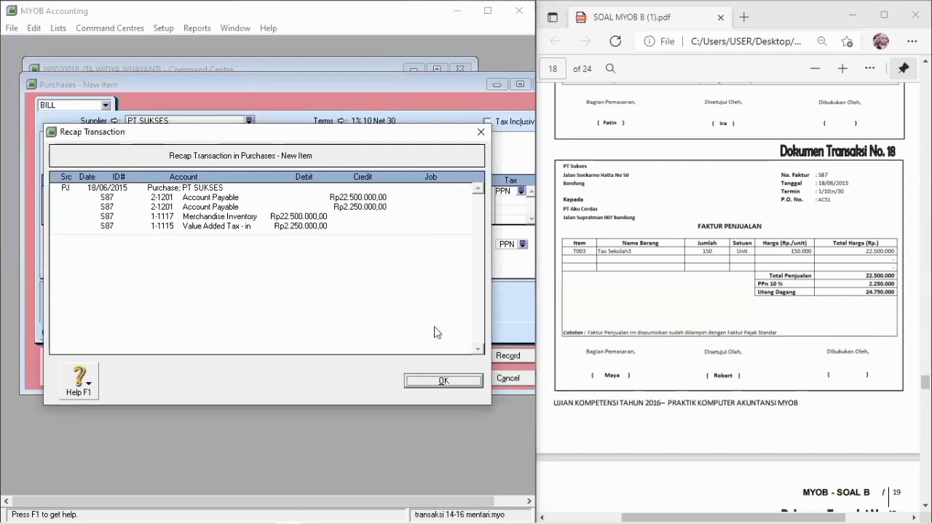
click(425, 384)
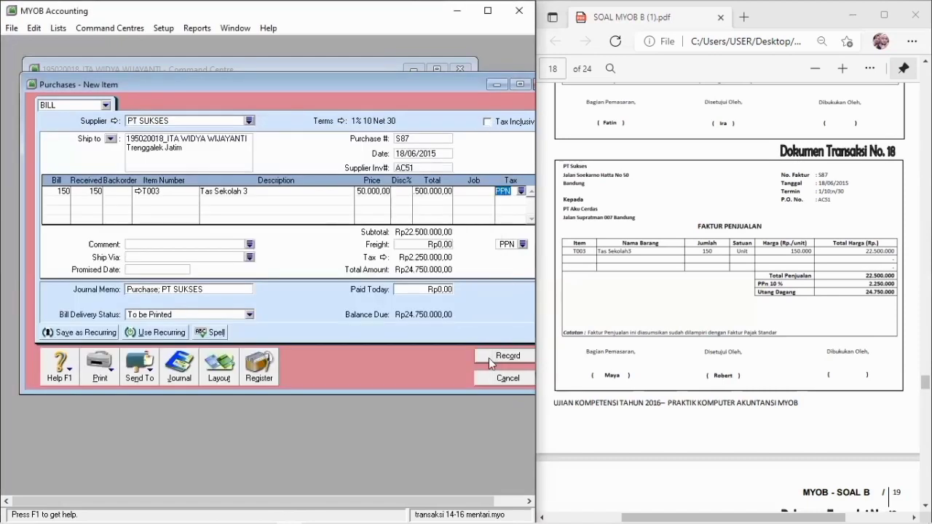
- Record the PT SUKSES bill without spelling corrections or a tax code change, and close the purchase entry
key(Return)
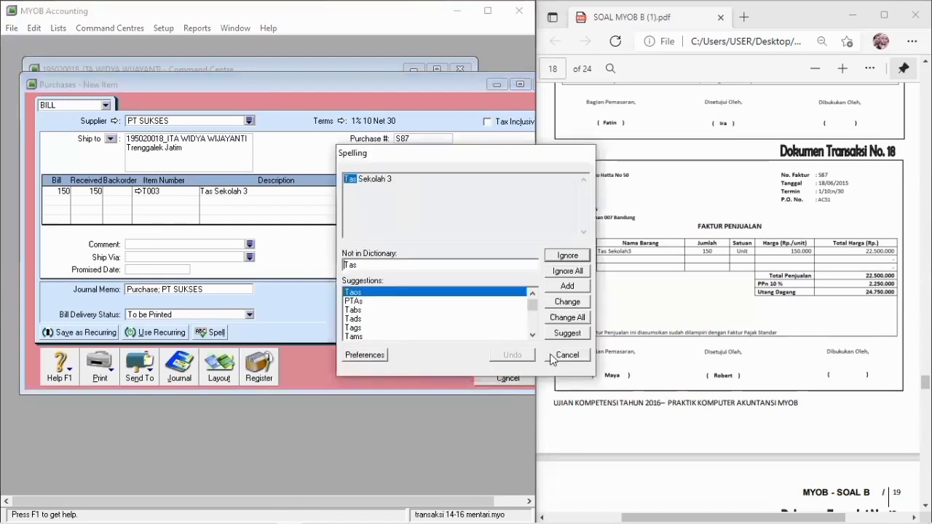
click(551, 355)
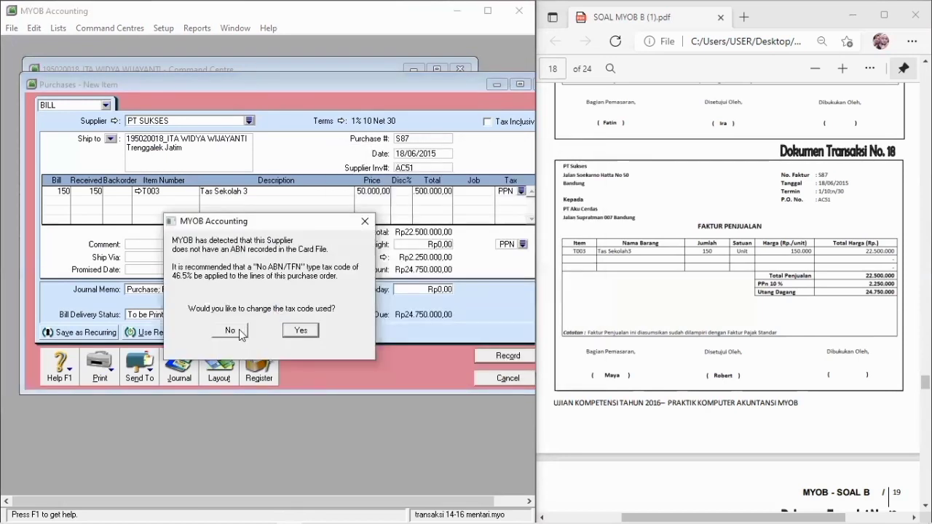
click(365, 221)
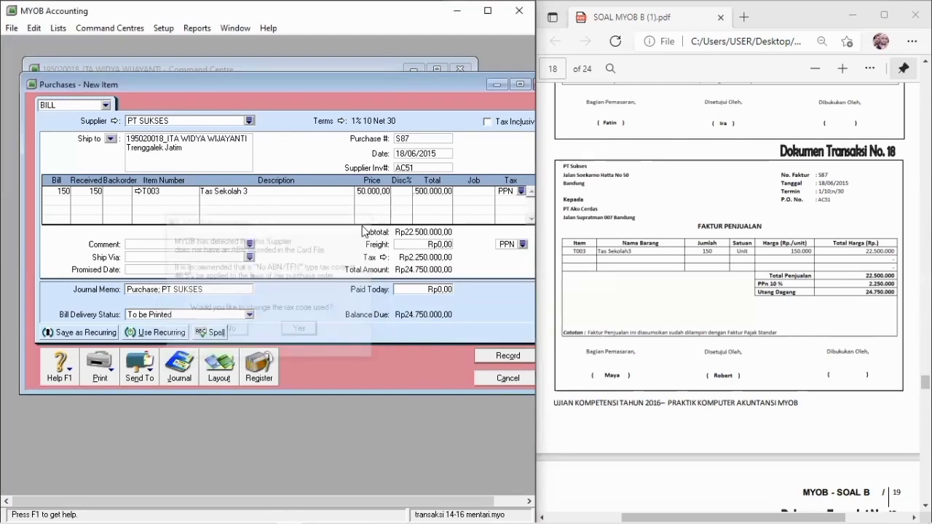
click(493, 379)
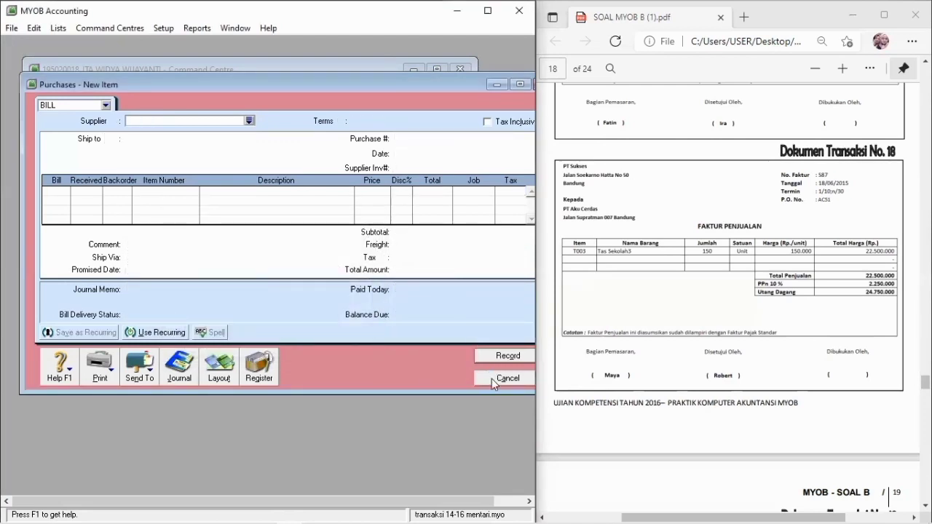
- Start a Spend Money entry for transaction 19, paying from the Bank Muamalat account
drag(925, 383, 924, 393)
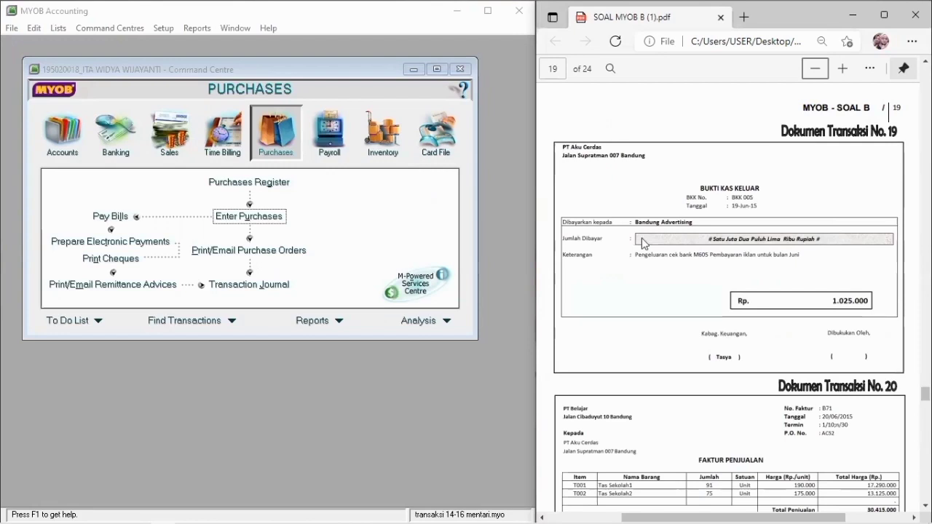
click(116, 133)
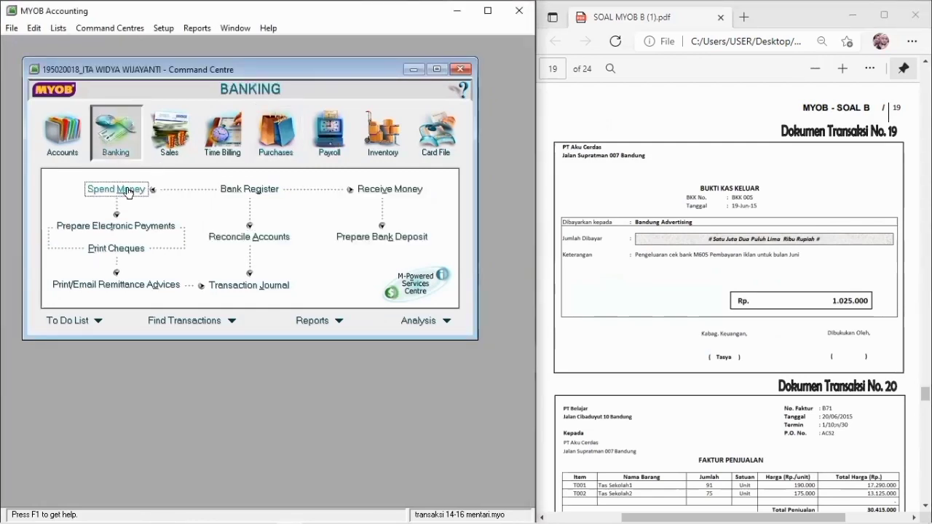
click(133, 191)
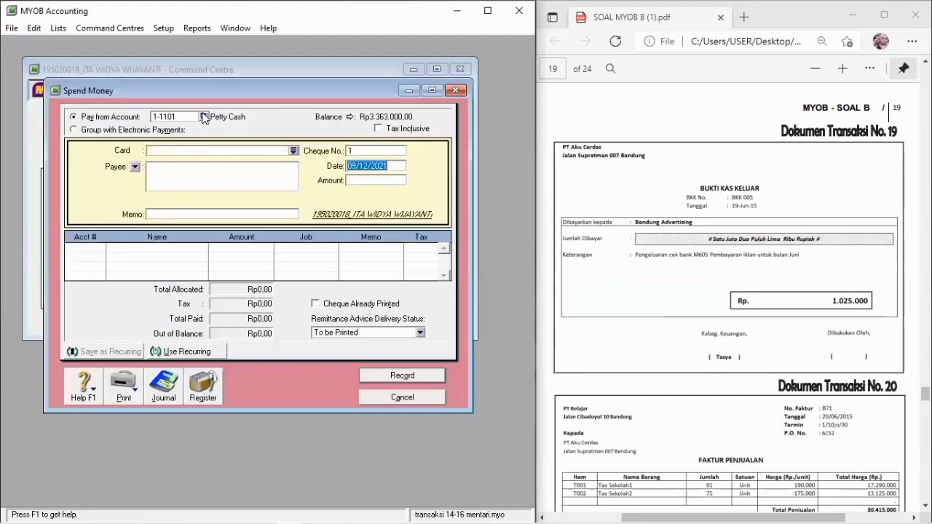
click(198, 116)
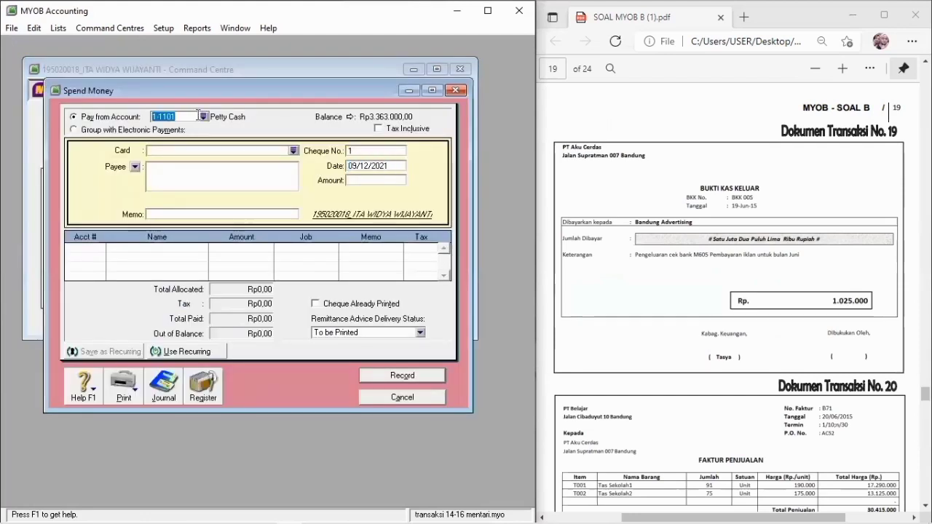
click(198, 115)
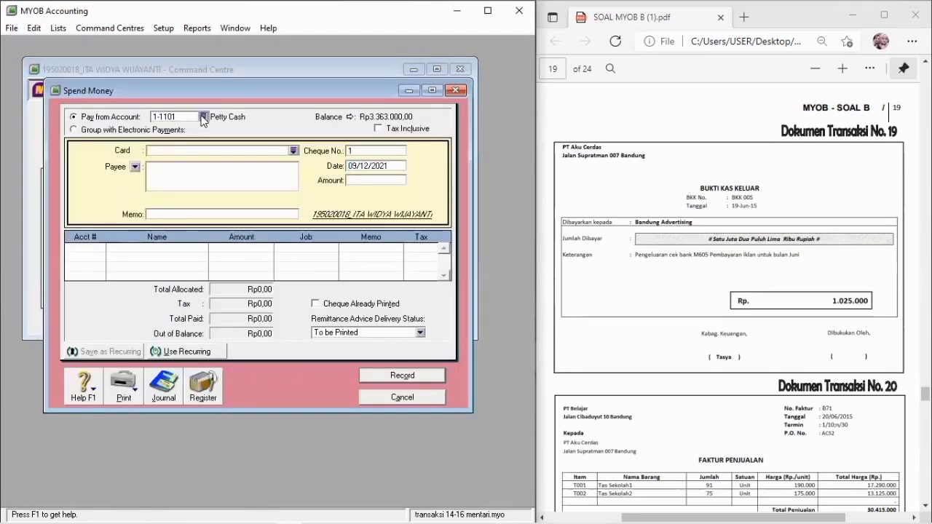
click(203, 117)
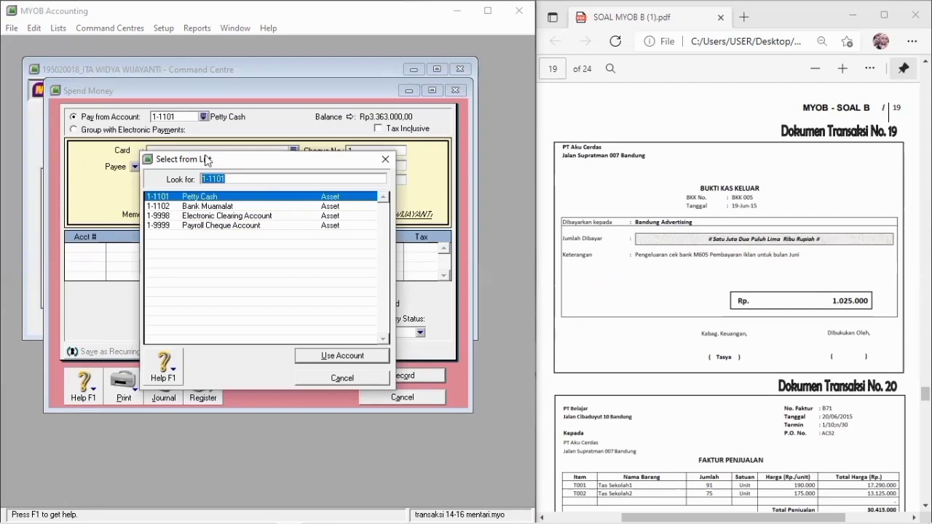
double_click(207, 208)
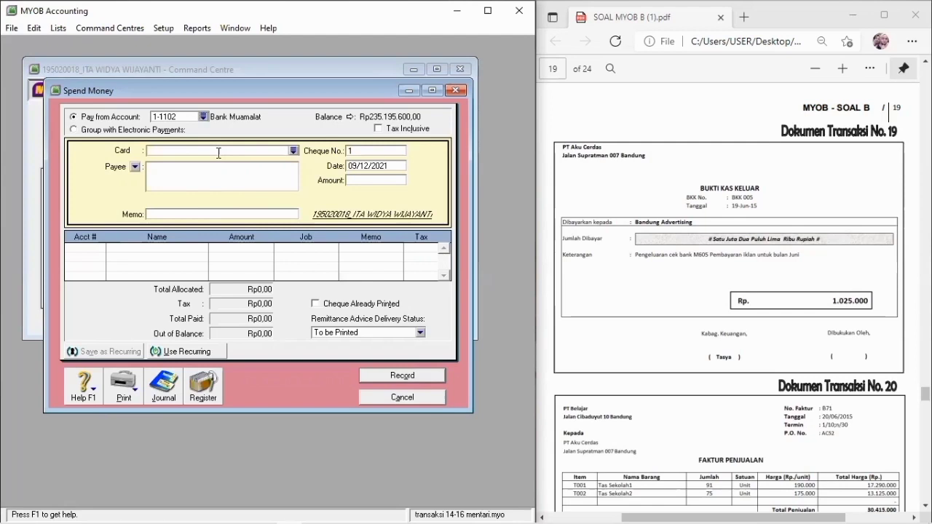
- Create a customer card named Bandung Advertising and select it as the payment's card
click(294, 150)
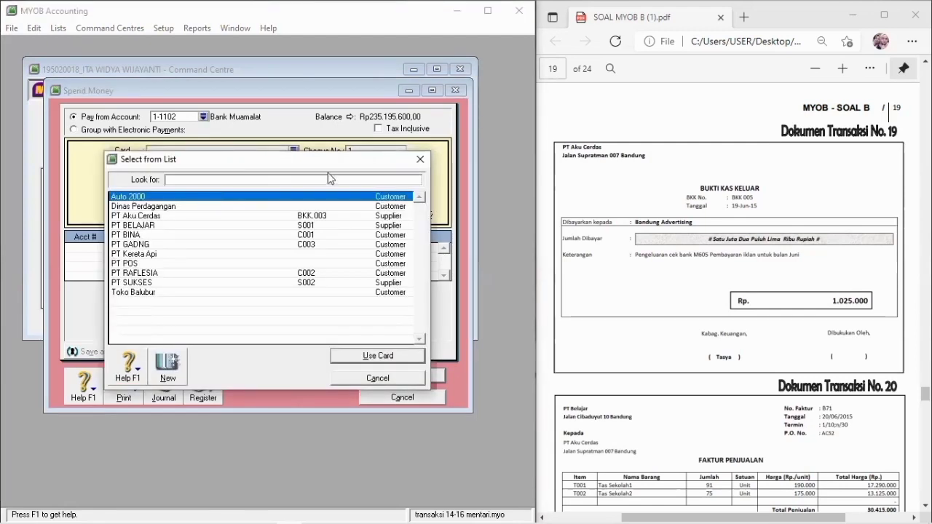
click(155, 358)
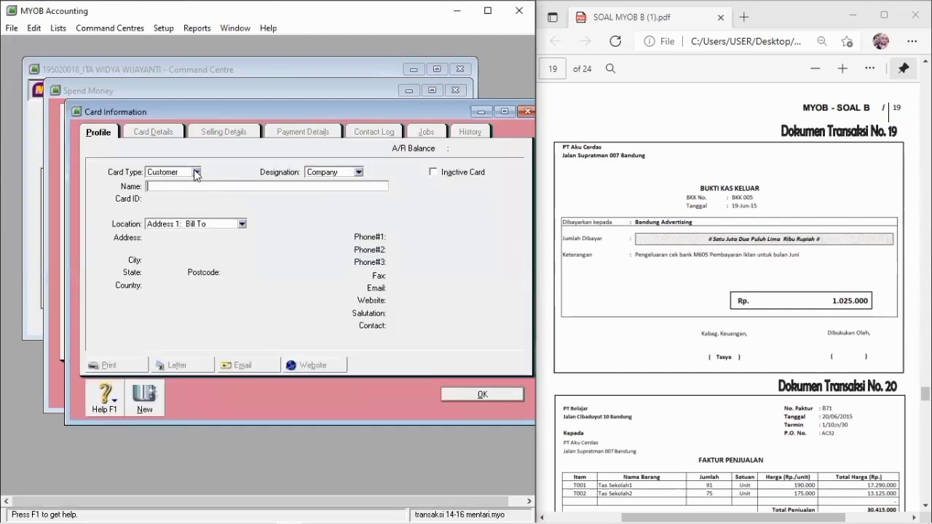
click(196, 172)
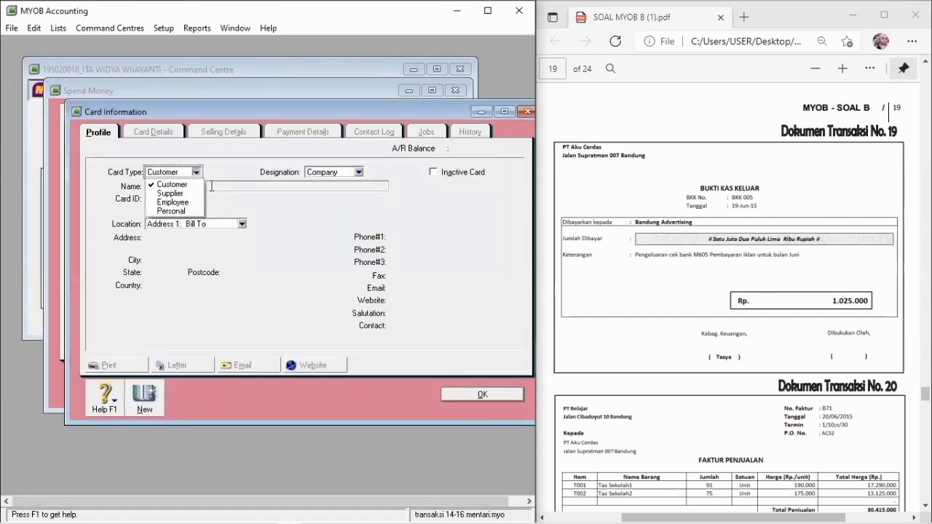
click(211, 187)
text(Bandu)
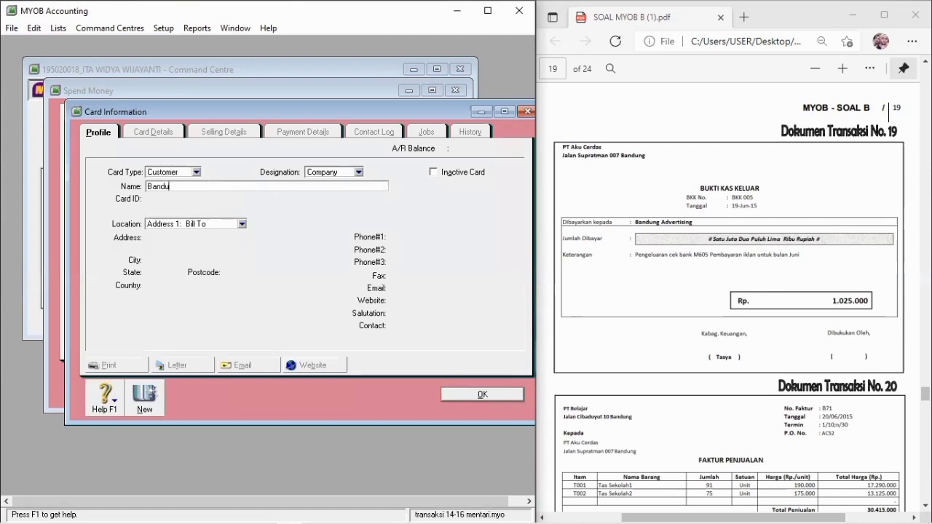
text(ng Advertising)
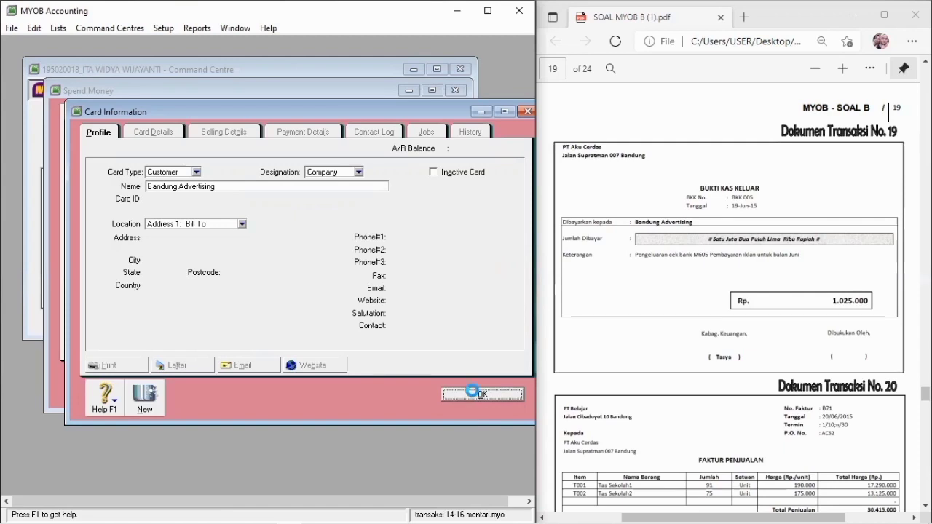
click(477, 397)
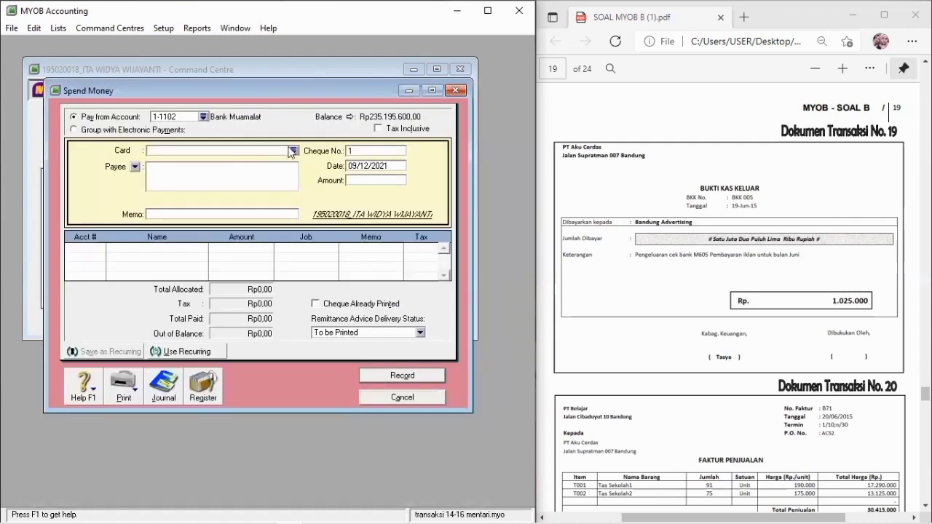
click(292, 150)
double_click(218, 207)
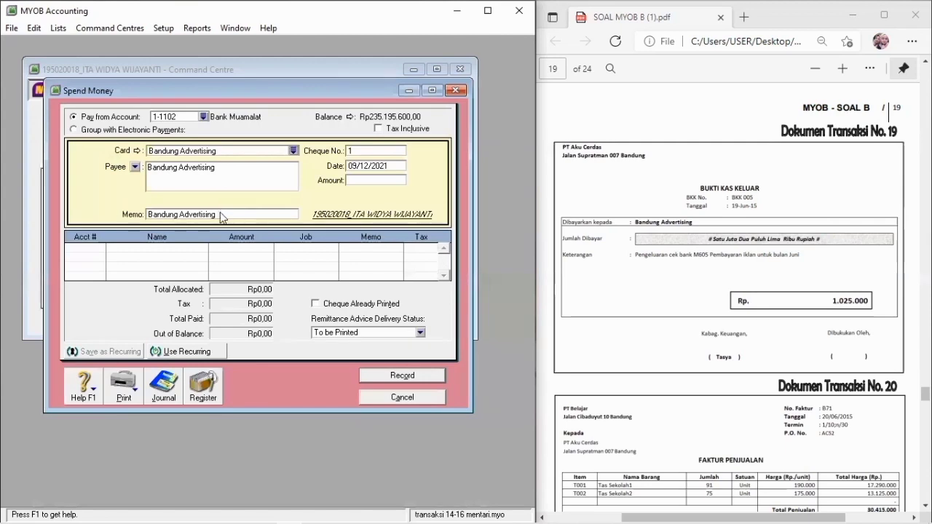
- Set the Bandung Advertising payment's cheque number to BKK005, its date to 19/06/2015 and its amount to Rp1.025.000
click(369, 149)
text(BKK005)
key(Tab)
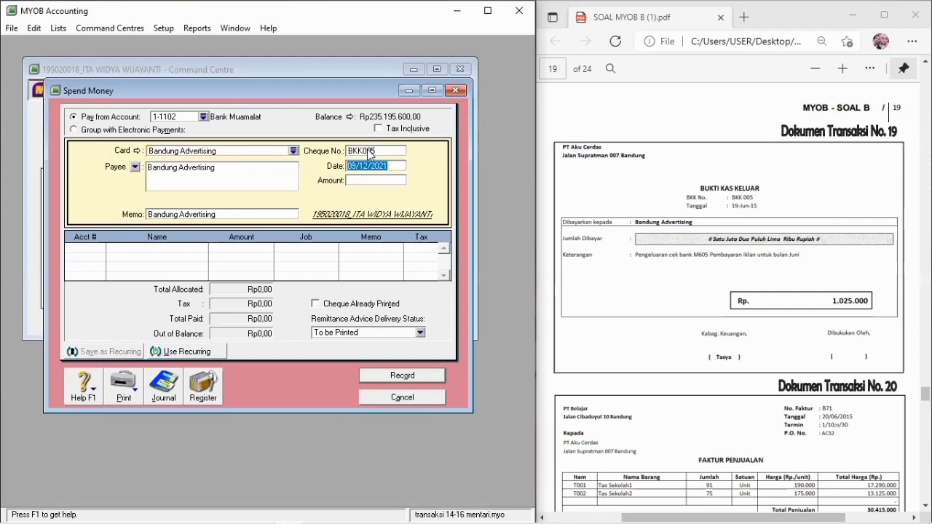
text(19/06/2015)
key(Tab)
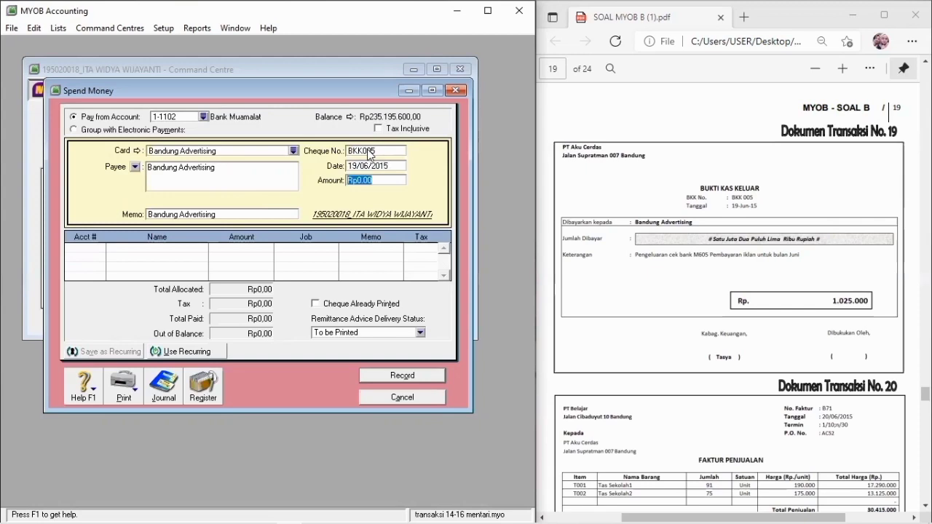
text(1)
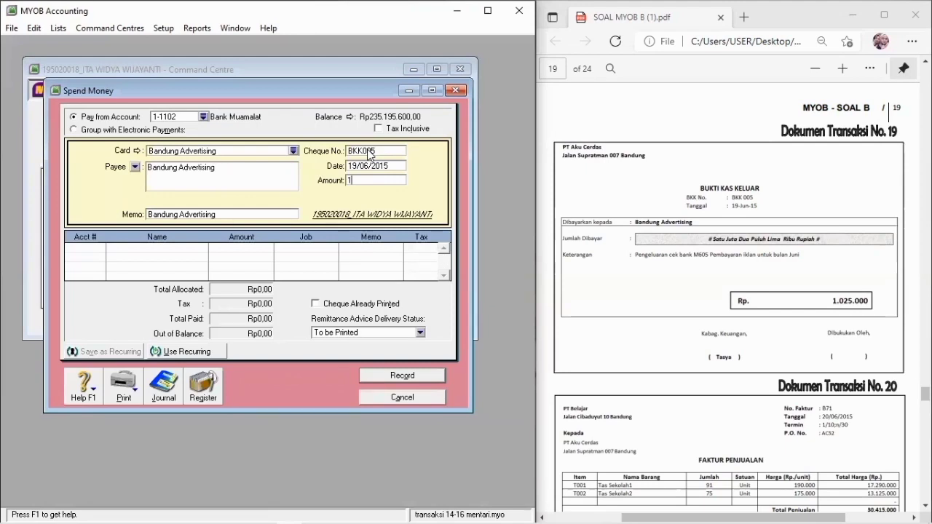
text(025000)
key(Tab)
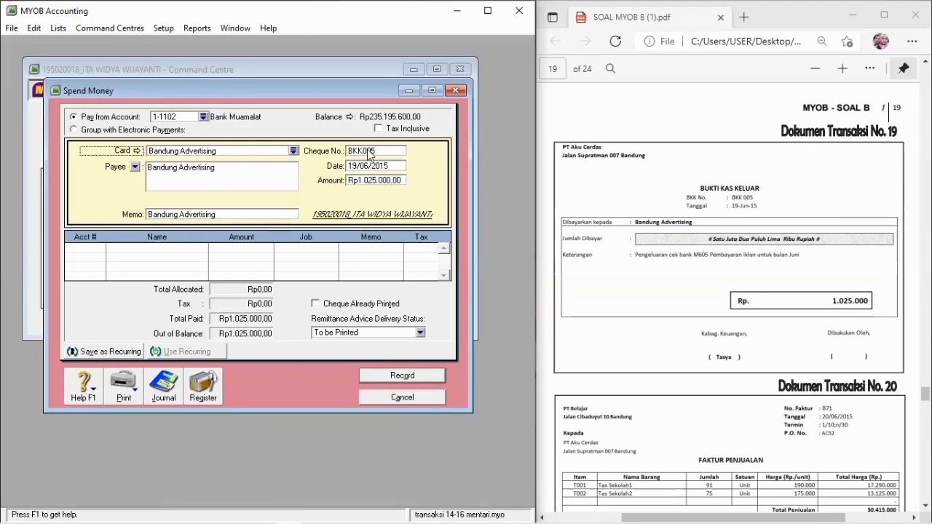
- Extend the Bandung Advertising payment's memo to read "Bandung Advertising; Pengeluaran cek bank M605"
key(Tab)
key(Tab)
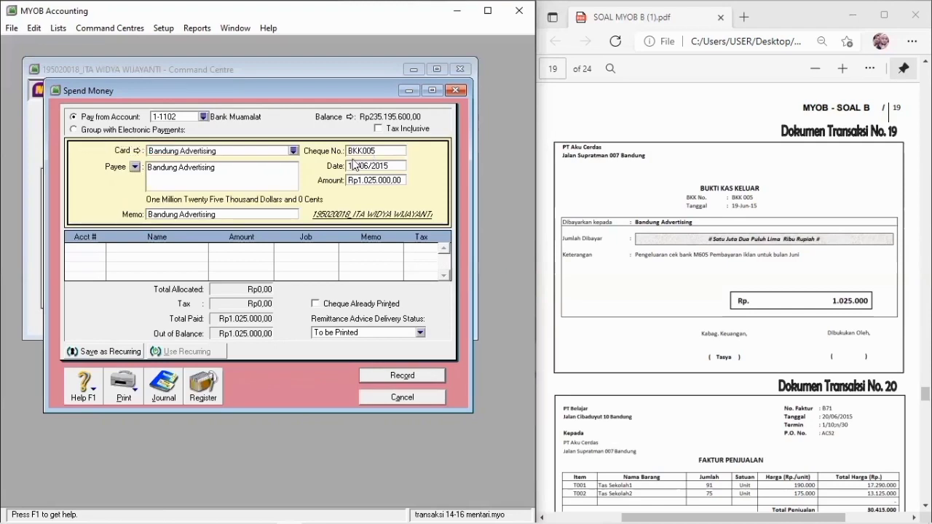
click(253, 215)
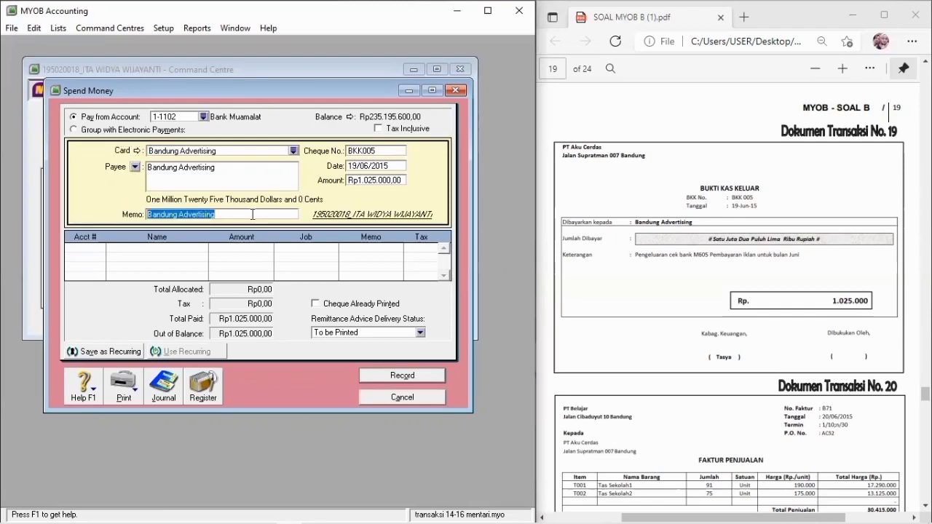
click(253, 215)
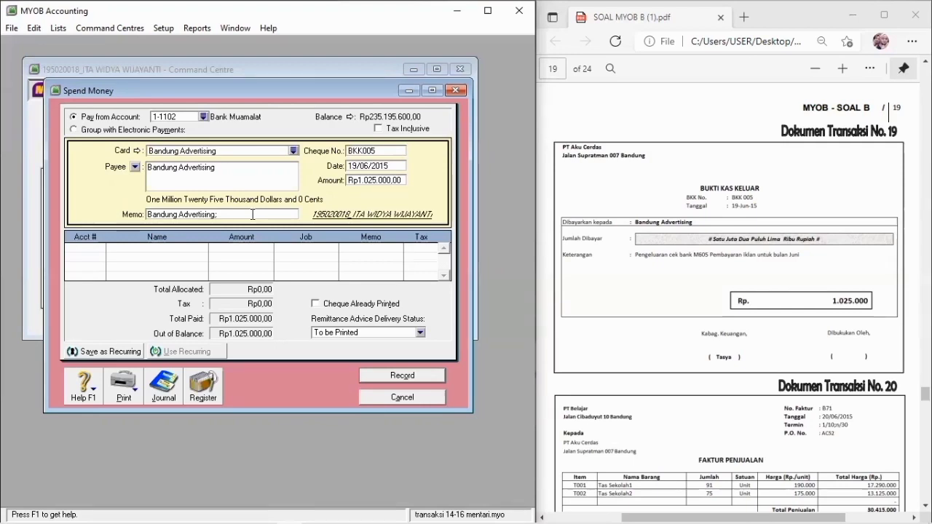
text(Pengeluaran cek)
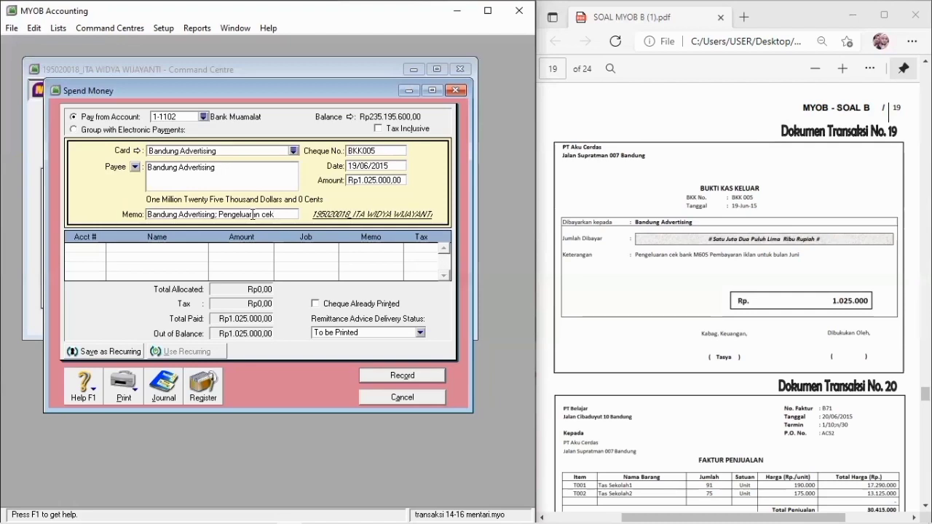
text( bank M)
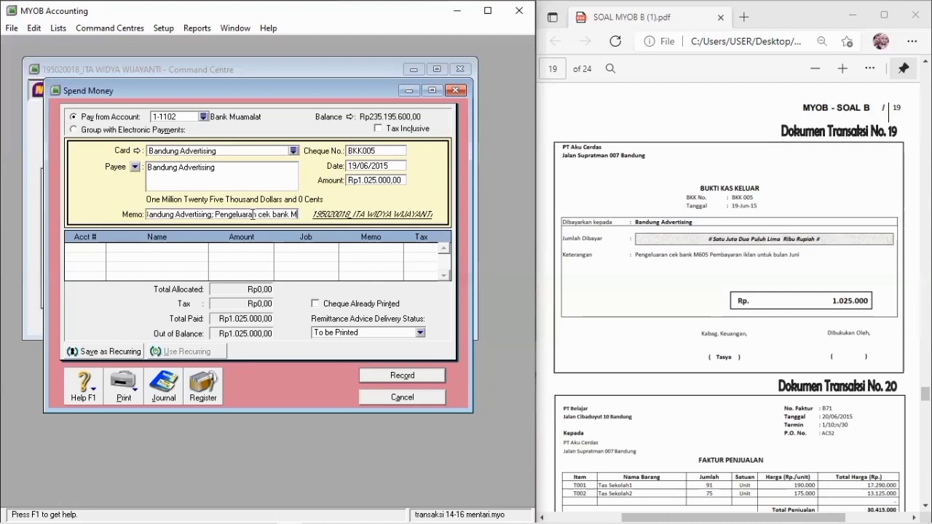
text(605)
key(Tab)
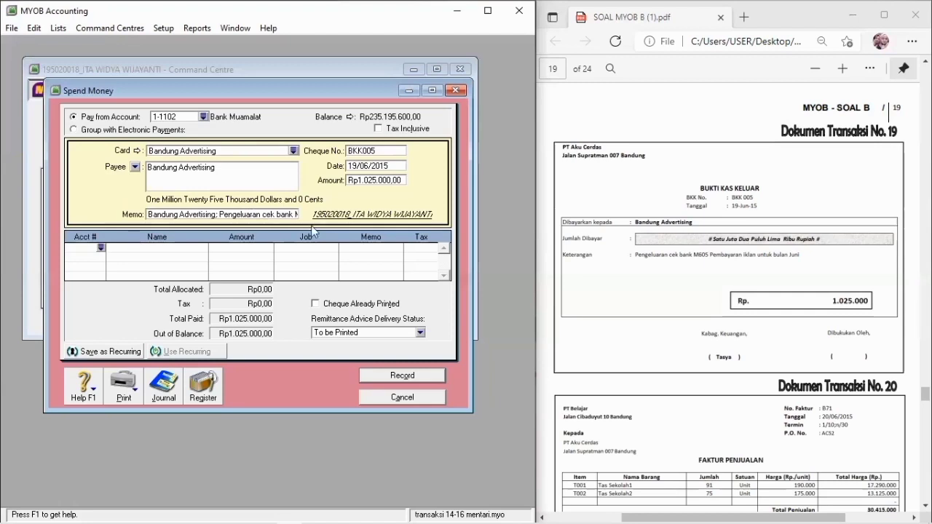
- Allocate the payment's full Rp1.025.000 to account 6-2002 Advertising Exp, keeping the N-T tax code
text(6)
key(Tab)
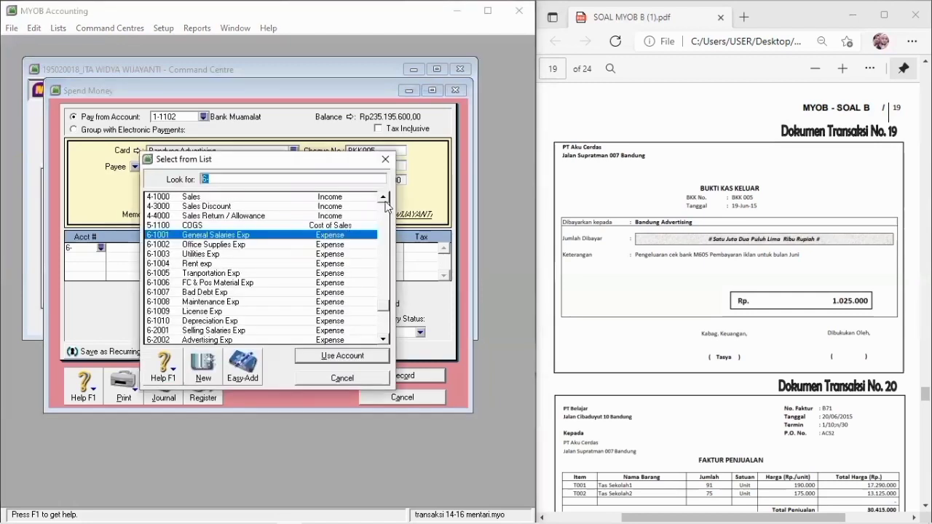
drag(383, 307, 381, 316)
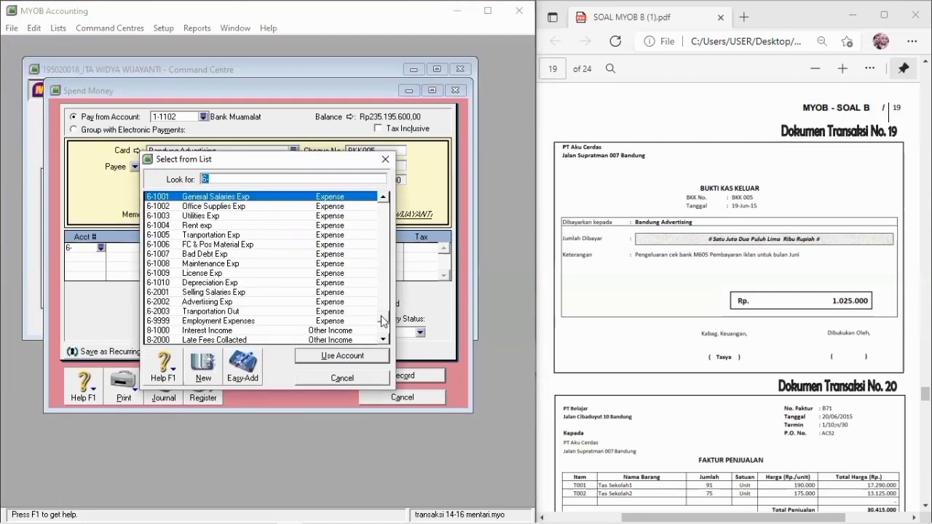
double_click(269, 301)
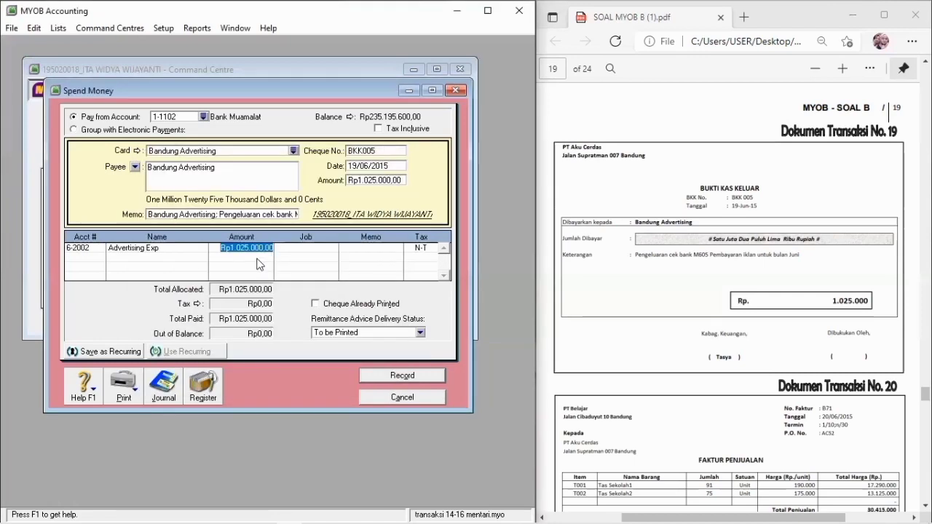
key(Tab)
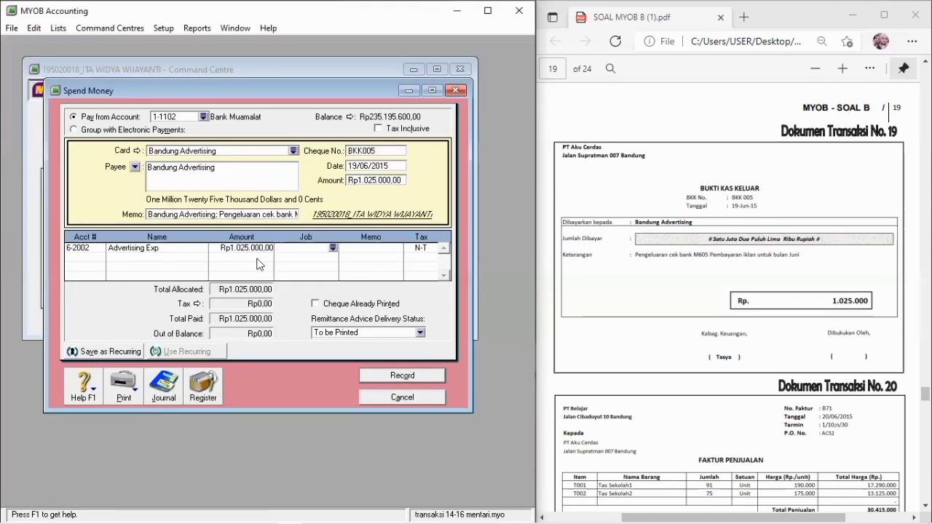
key(Tab)
key(Tab)
key(Tab)
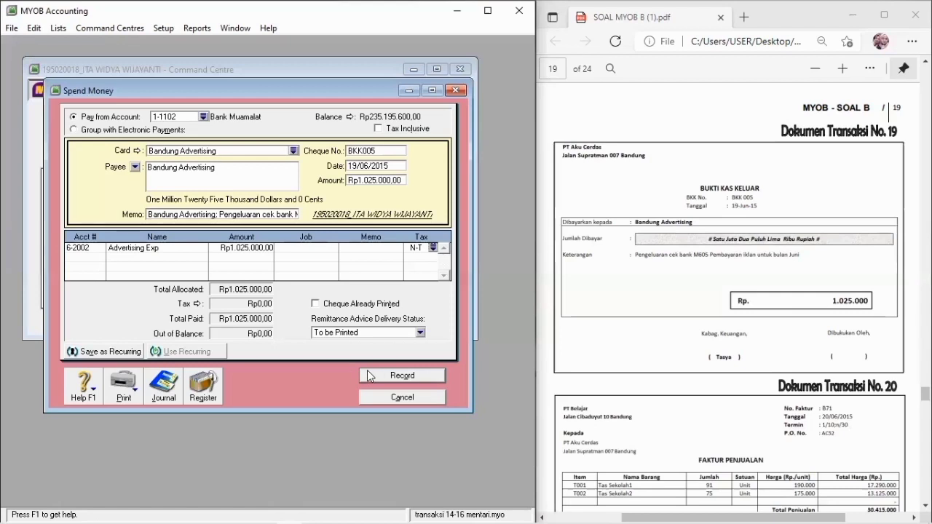
- Review the payment's journal recap, record the payment, and close the Spend Money entry
key(ctrl+r)
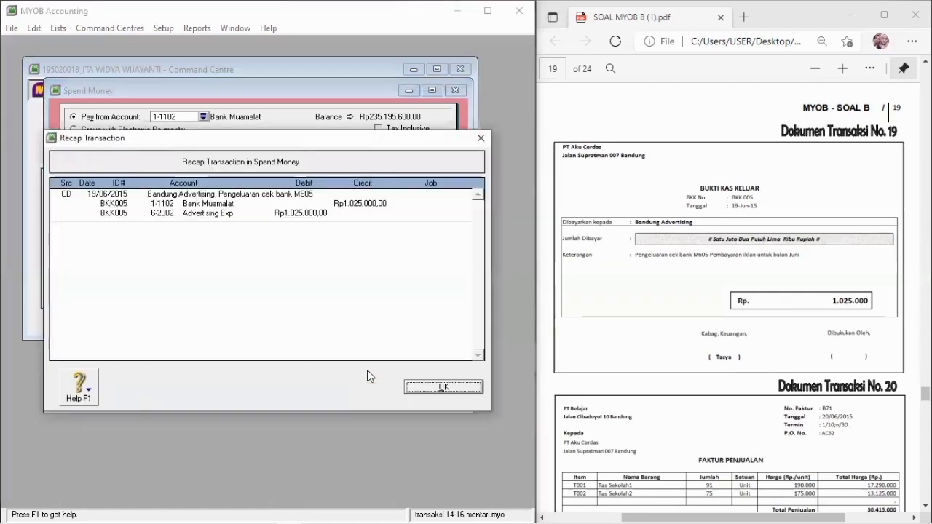
click(433, 392)
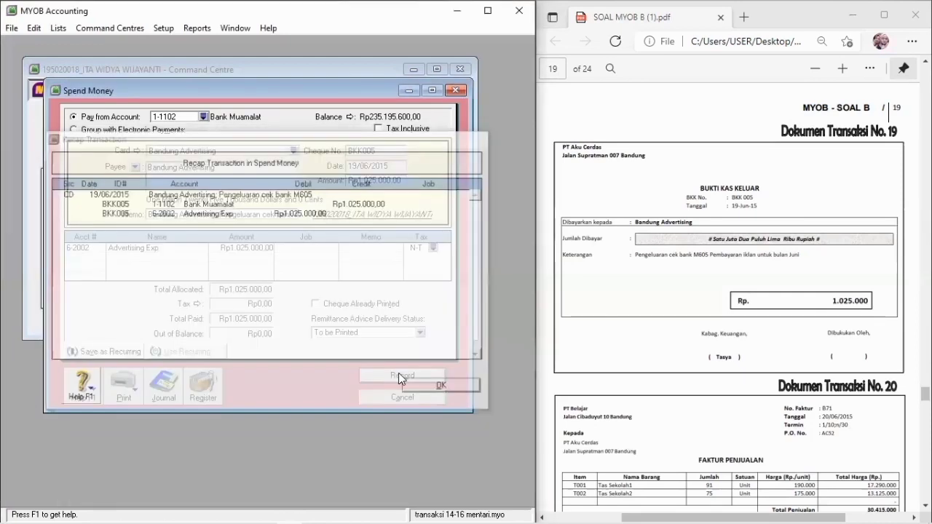
click(398, 373)
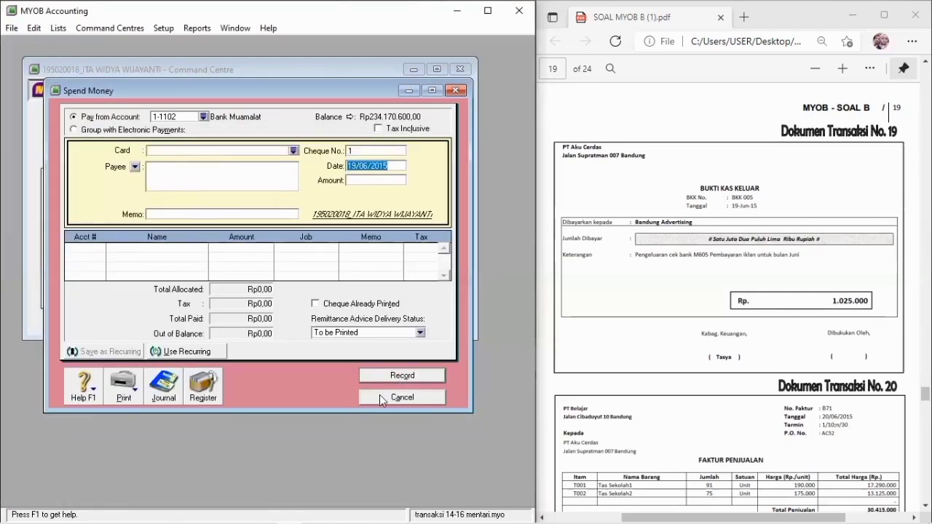
click(379, 395)
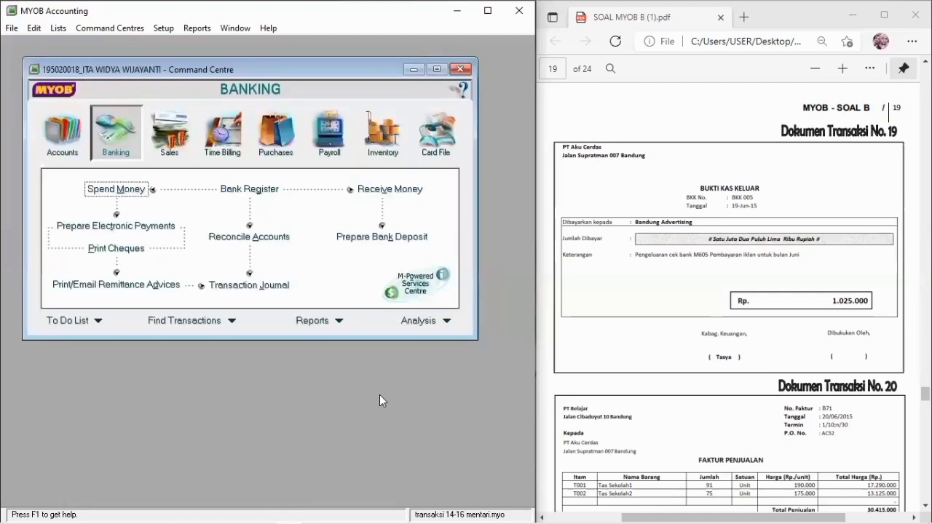
- Open the sales transaction journal
click(267, 130)
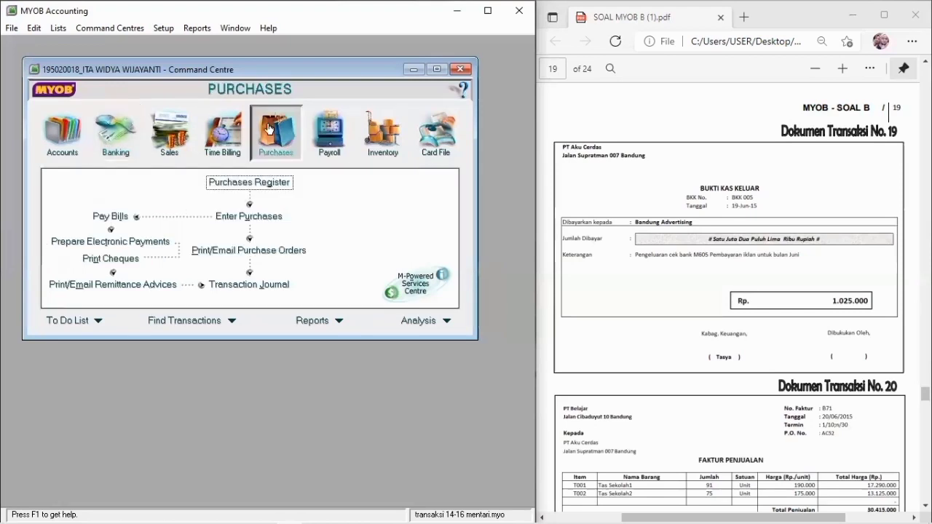
click(188, 132)
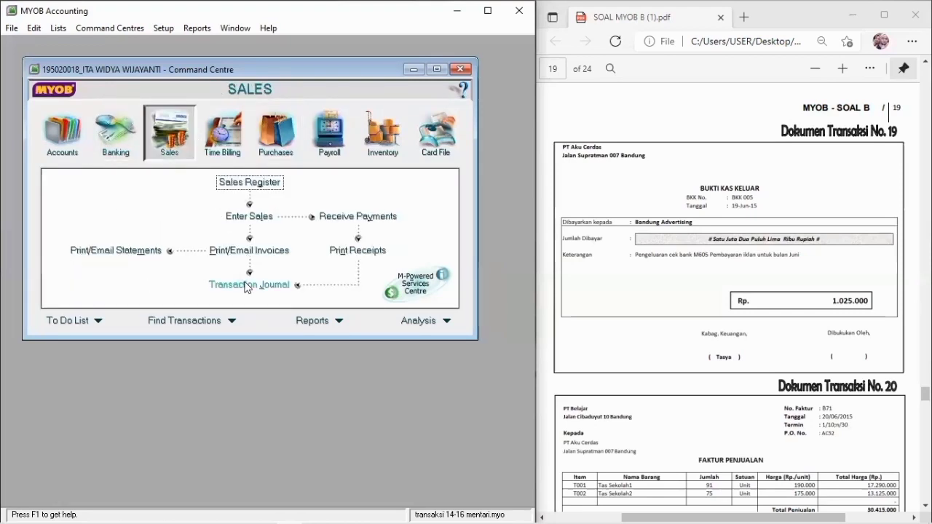
click(249, 284)
key(Tab)
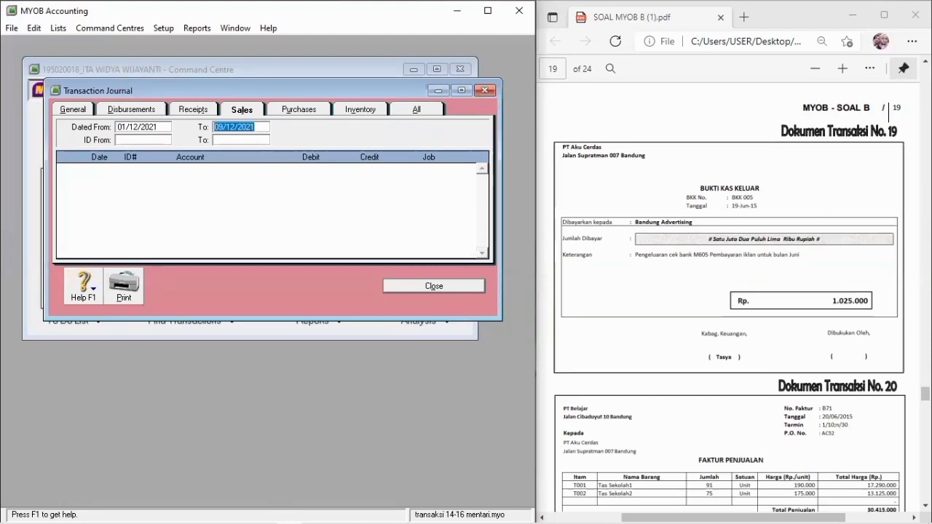
- Bring transaction document 20 into view in the exam PDF and start a new purchase bill
drag(925, 394, 925, 375)
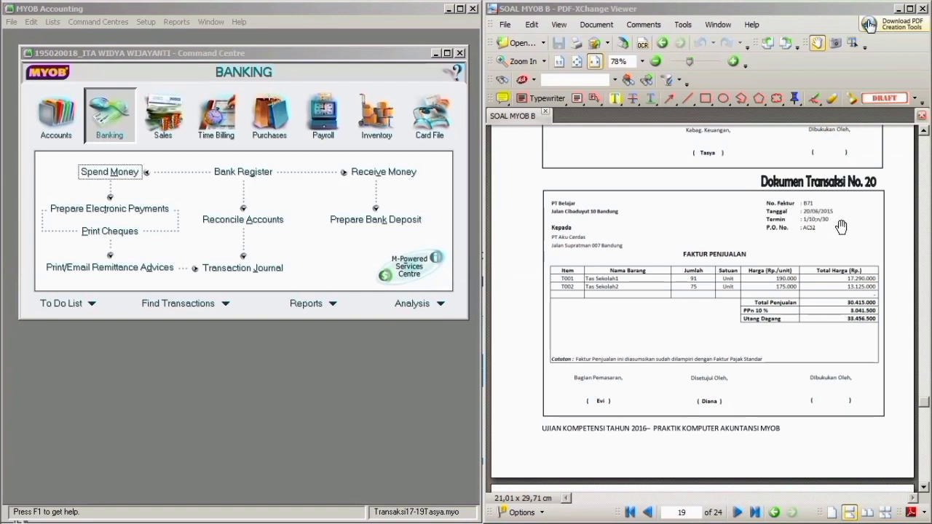
scroll(716, 307, down, 1)
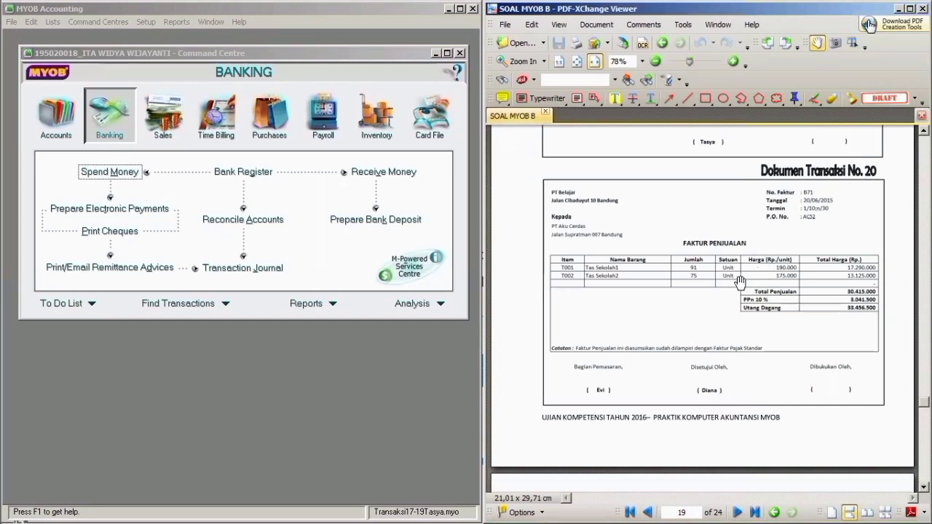
click(274, 130)
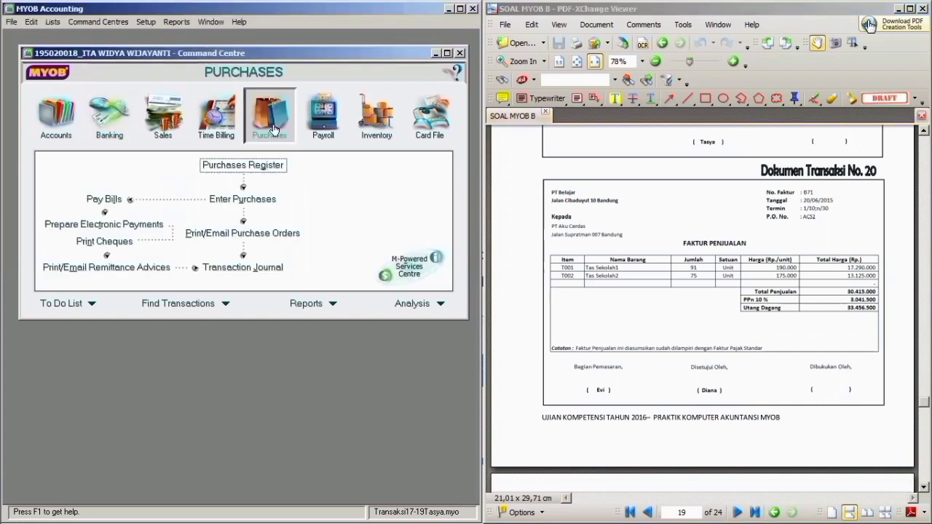
click(242, 201)
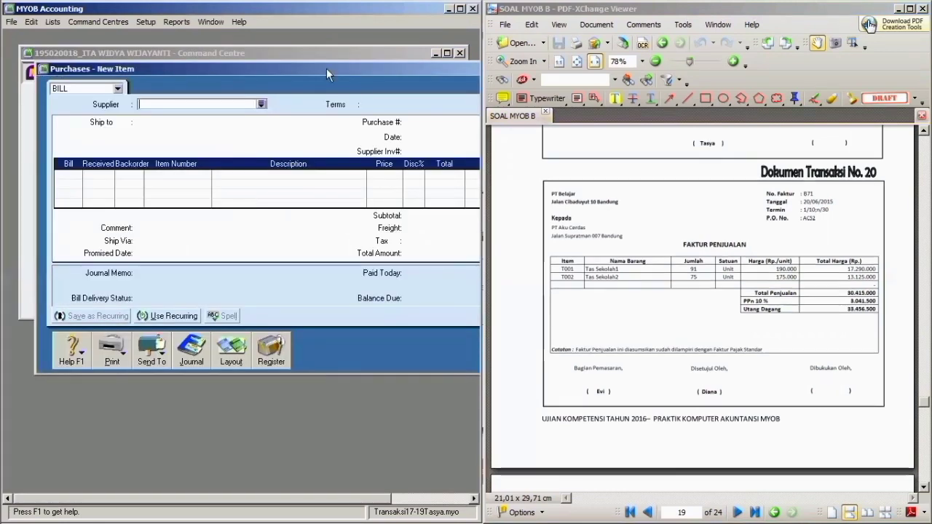
drag(318, 68, 300, 67)
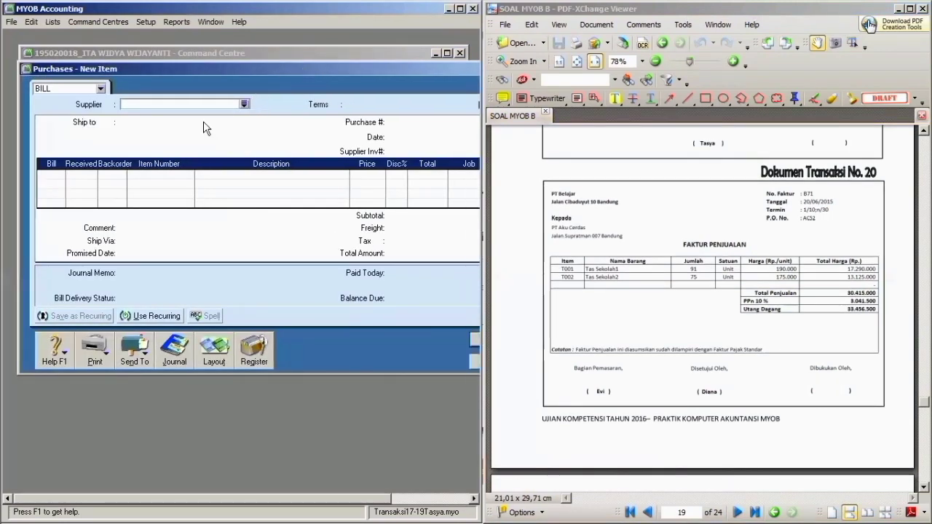
- Select PT BELAJAR as the bill's supplier and use the supplier's own address as the ship-to address
click(244, 104)
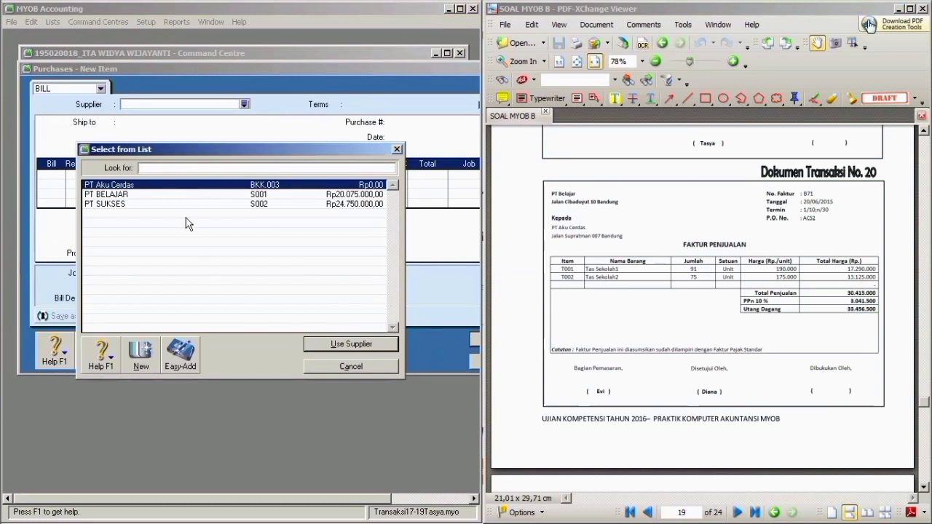
click(177, 195)
click(351, 344)
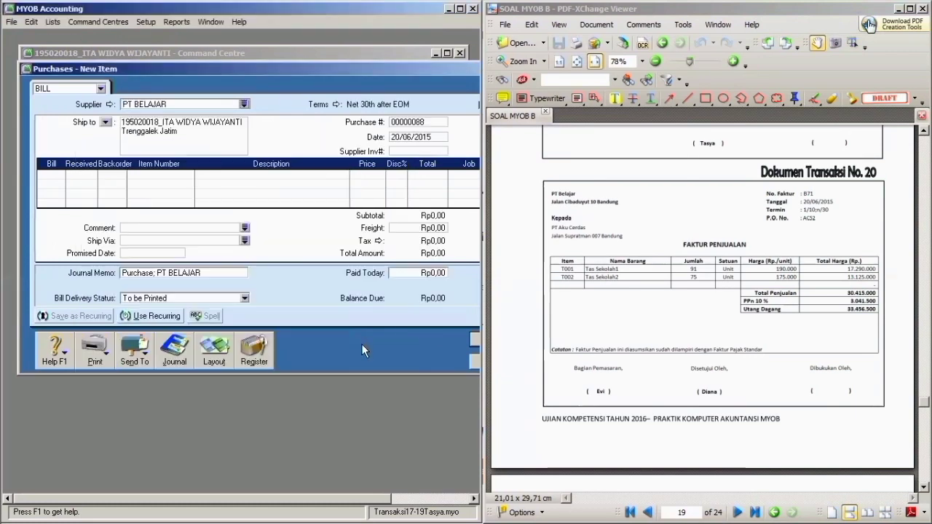
click(106, 123)
click(155, 142)
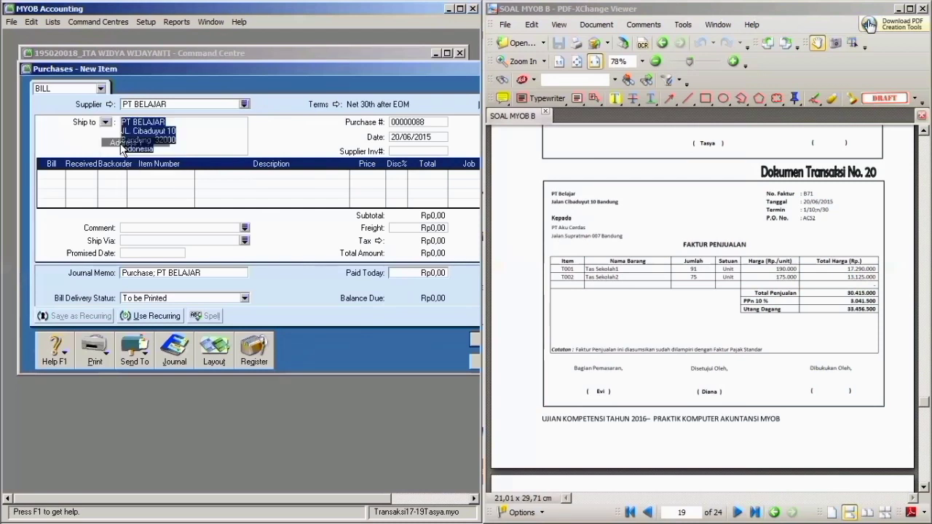
- Set the bill's credit terms to In a Given # of Days, with 10 discount days, 30 balance due days and 1% early payment discount
click(335, 103)
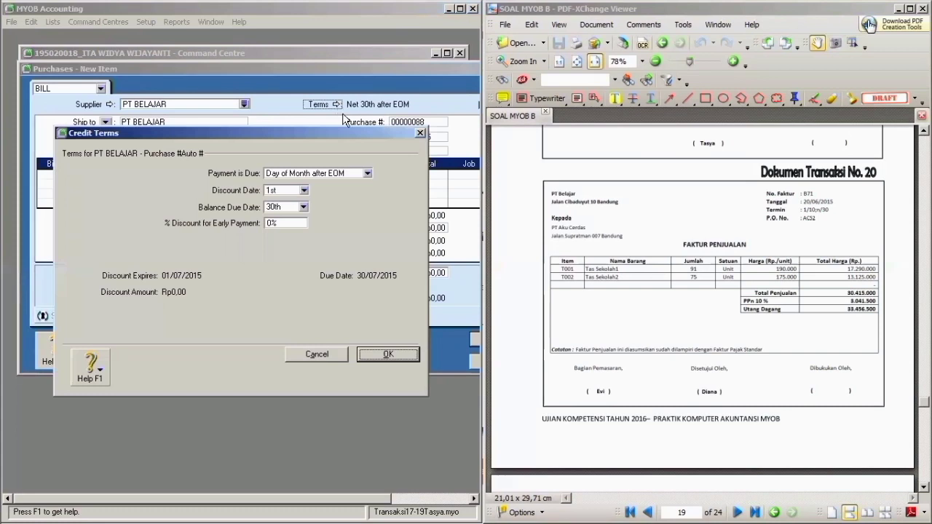
click(367, 174)
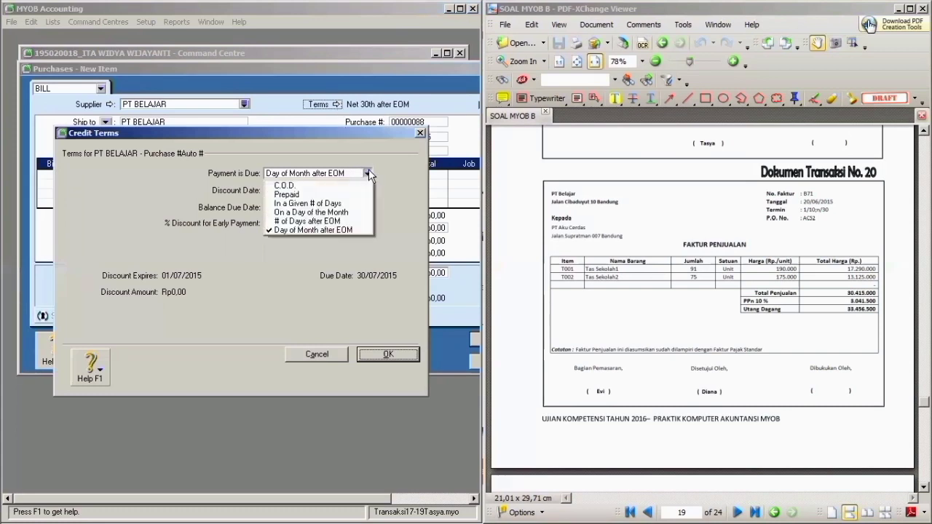
click(318, 206)
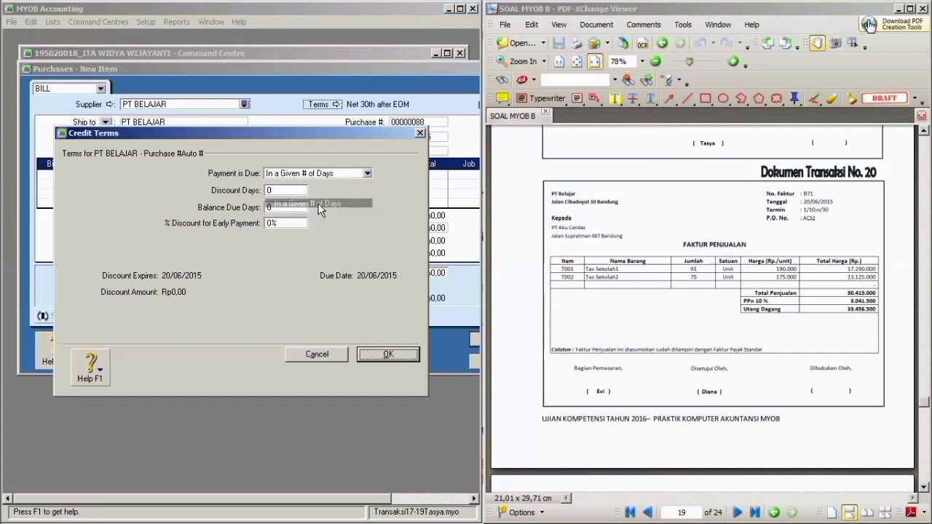
click(280, 190)
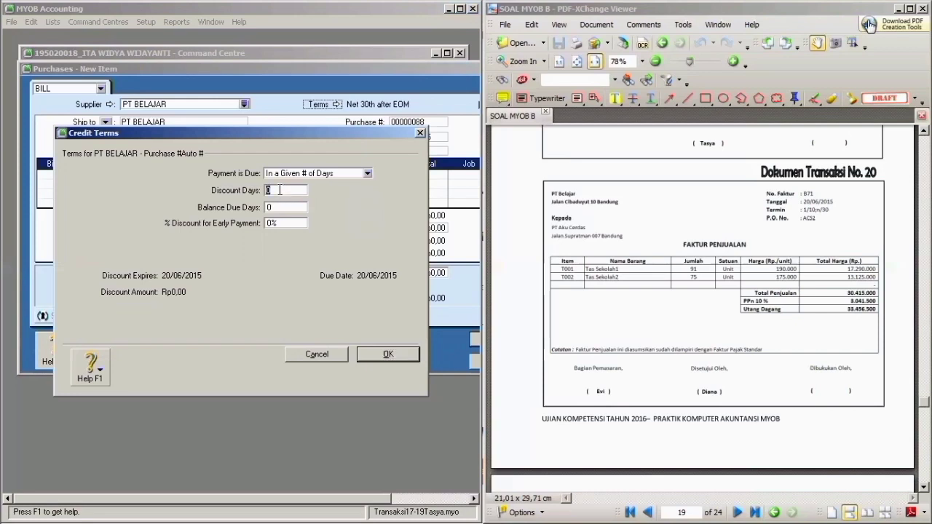
key(BackSpace)
text(10)
click(288, 207)
key(BackSpace)
text(30)
click(270, 224)
click(271, 224)
key(BackSpace)
text(1)
click(376, 353)
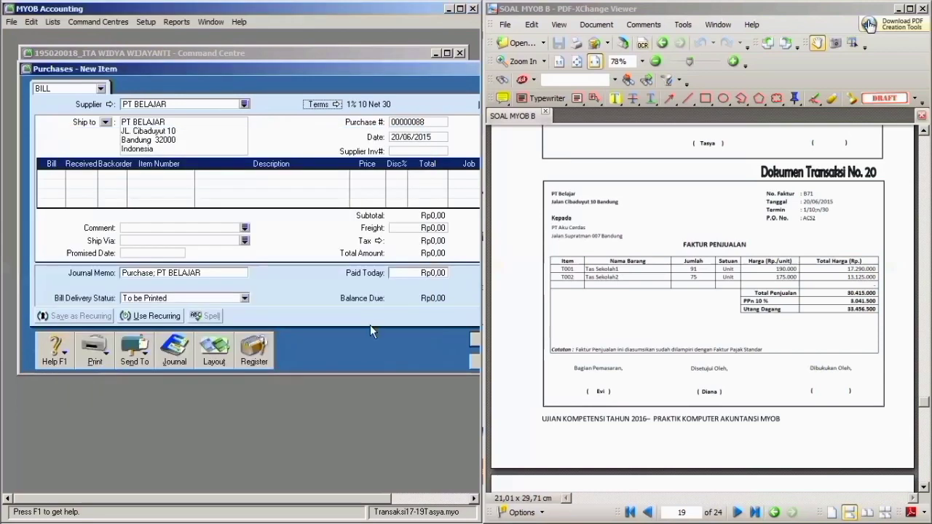
- Set the PT BELAJAR bill's purchase number to B71 and supplier invoice number to AC52, keeping the date 20/06/2015
click(421, 122)
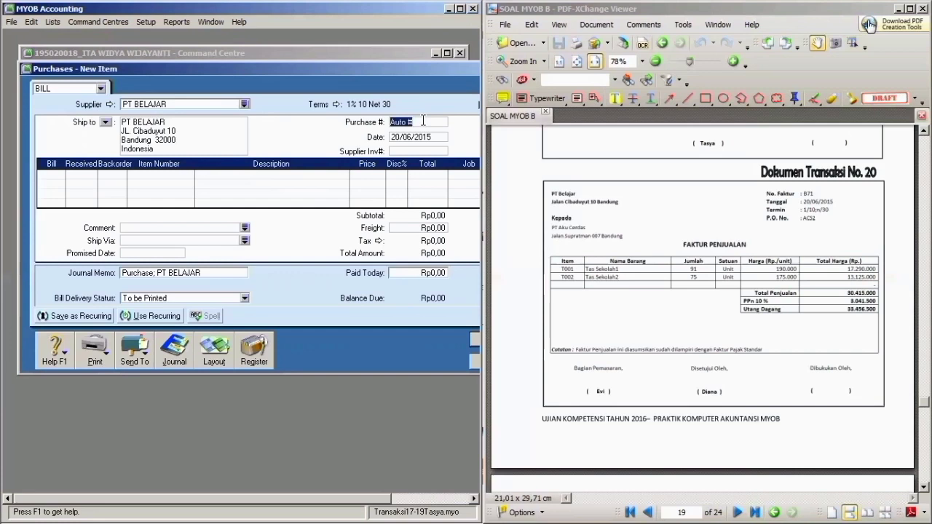
key(BackSpace)
text(B71)
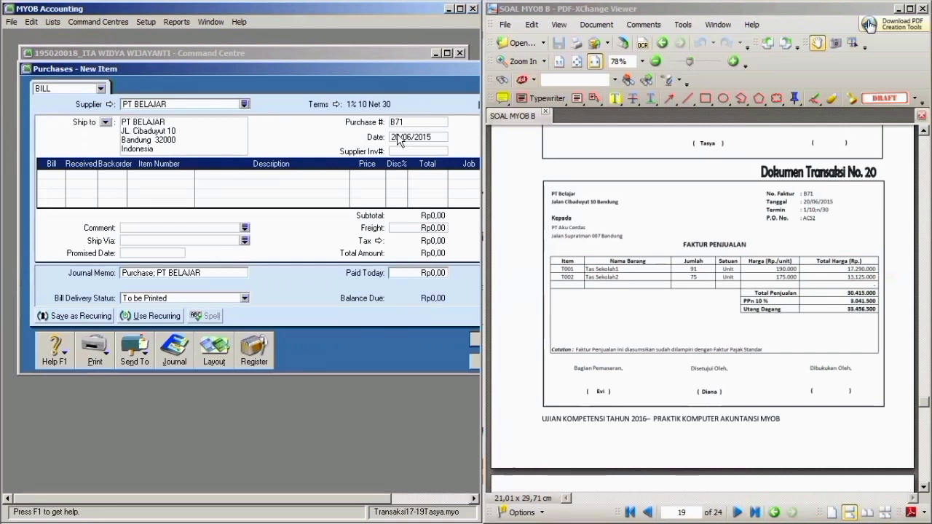
click(400, 138)
click(400, 138)
click(409, 148)
text(AC)
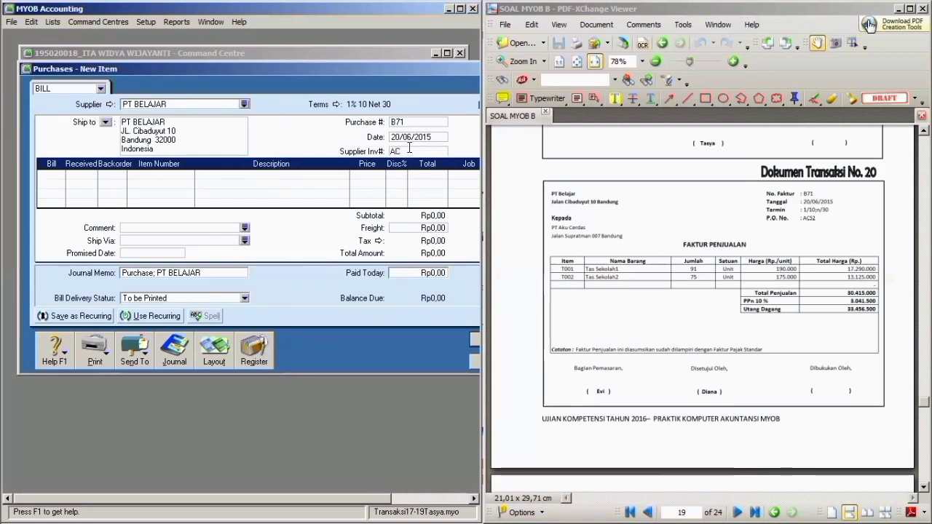
text(52)
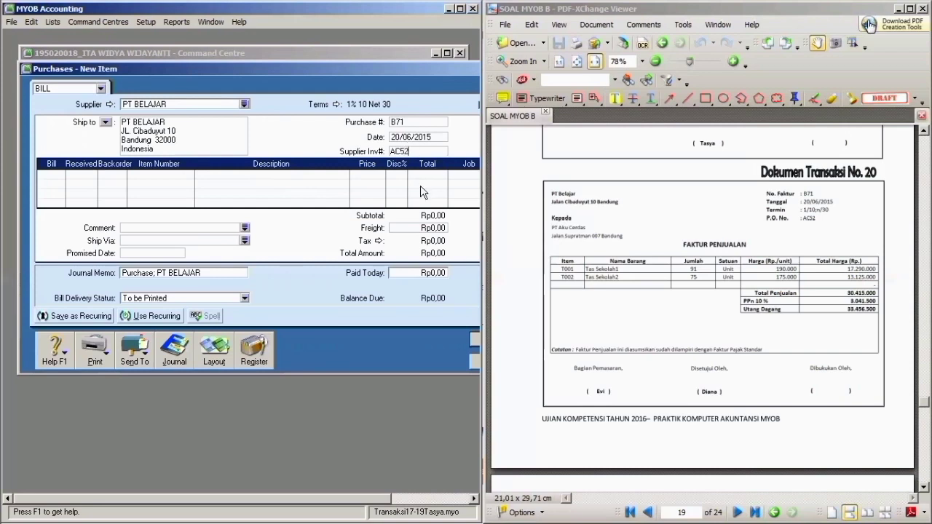
- Enter the bill's first line for 91 units of item T001, checking its price and total against the invoice
key(Tab)
text(91)
key(Tab)
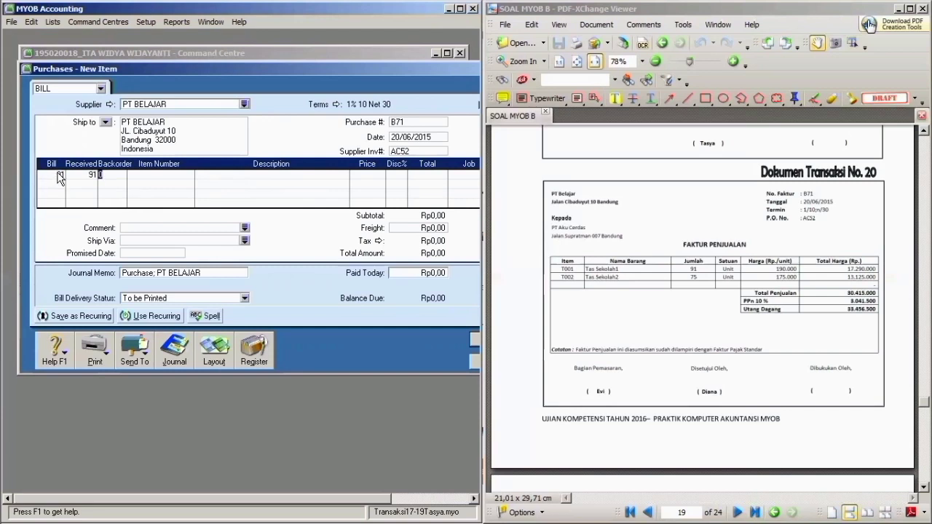
key(Tab)
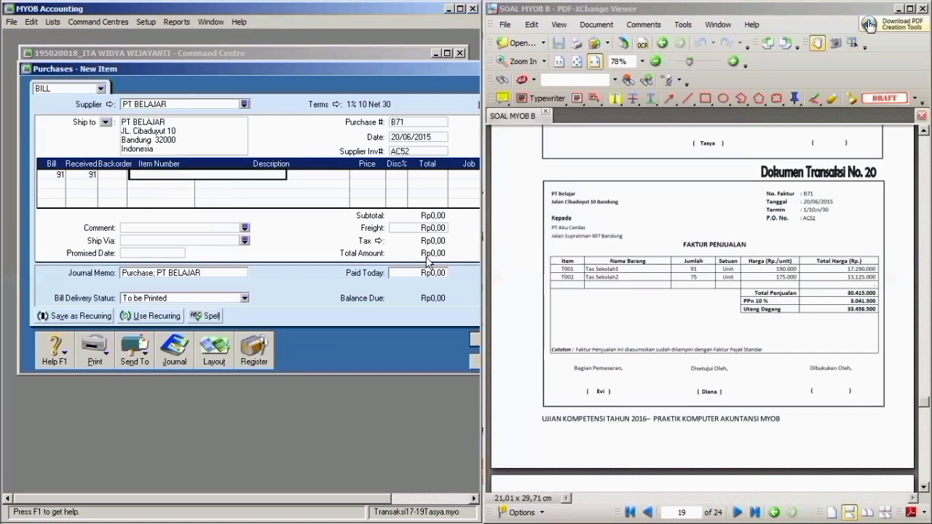
text(T001)
key(Tab)
click(368, 175)
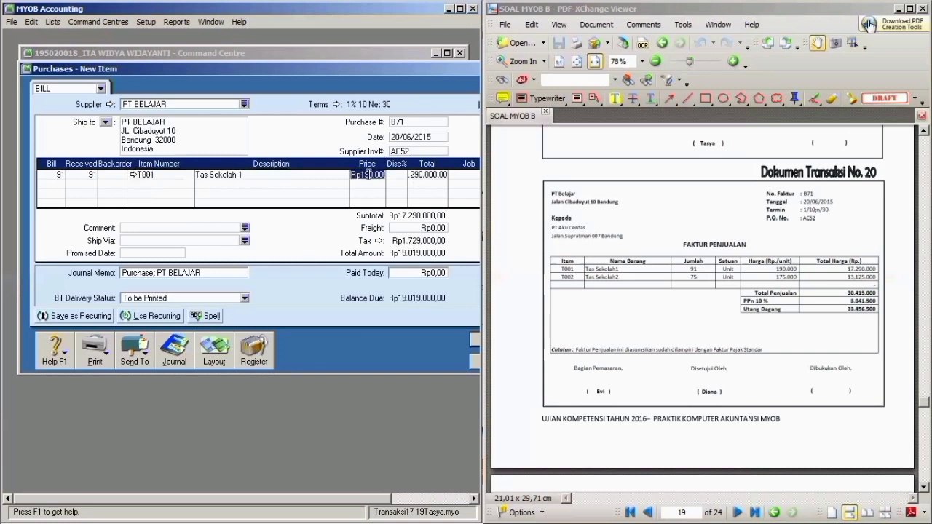
click(424, 177)
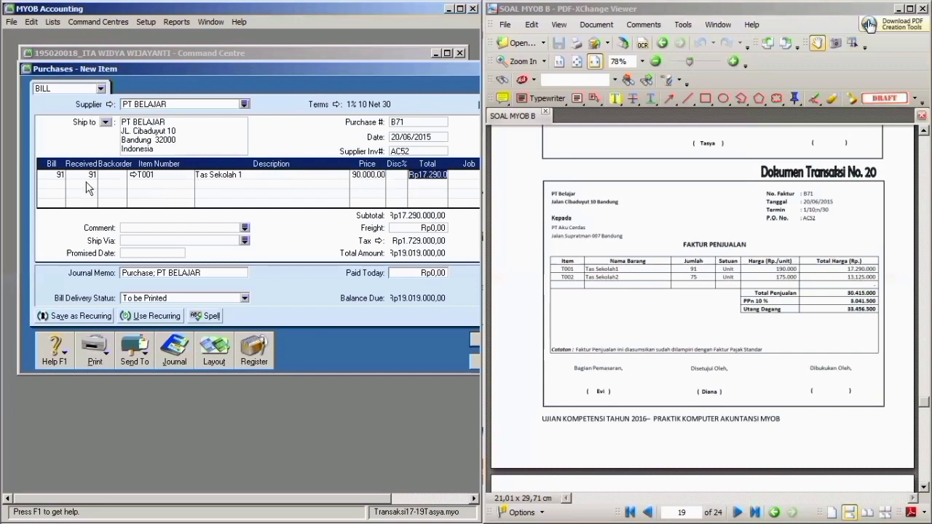
- Enter the bill's second line for 75 units of item T002, checking its price and total against the invoice
click(56, 184)
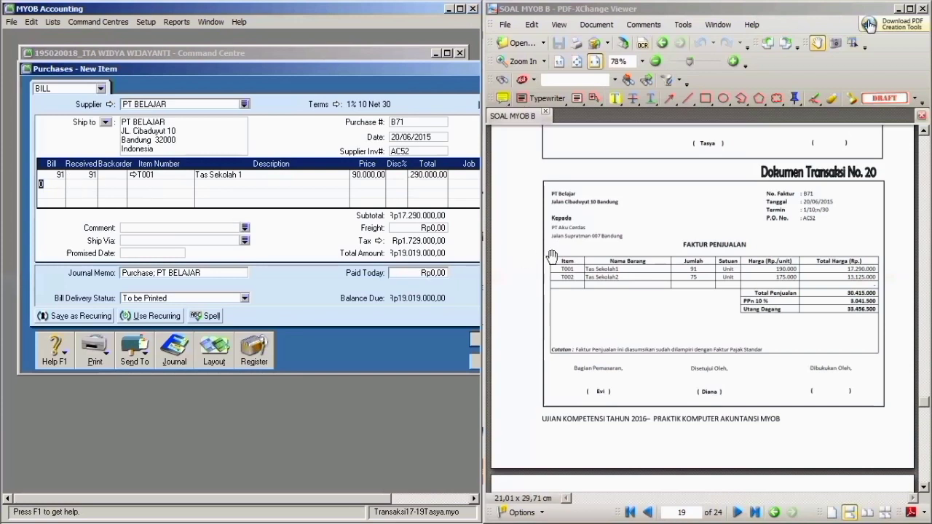
key(Tab)
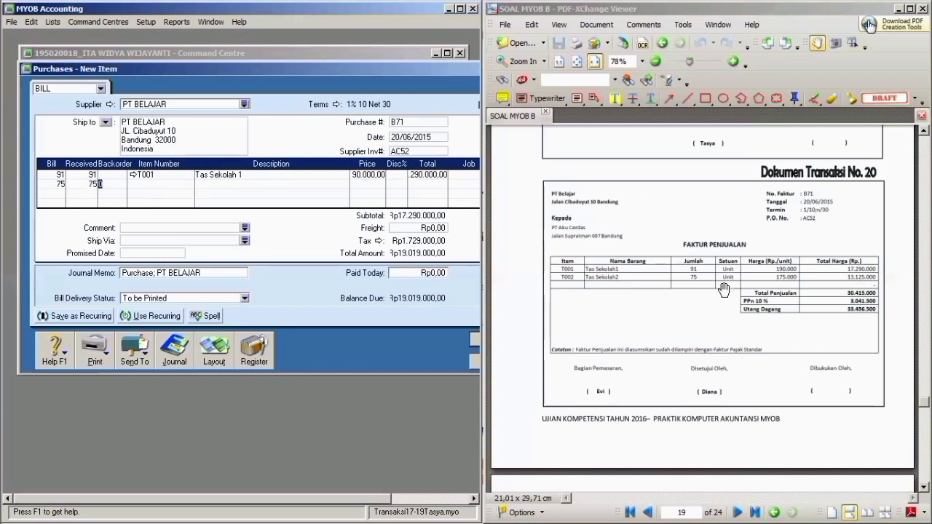
key(Tab)
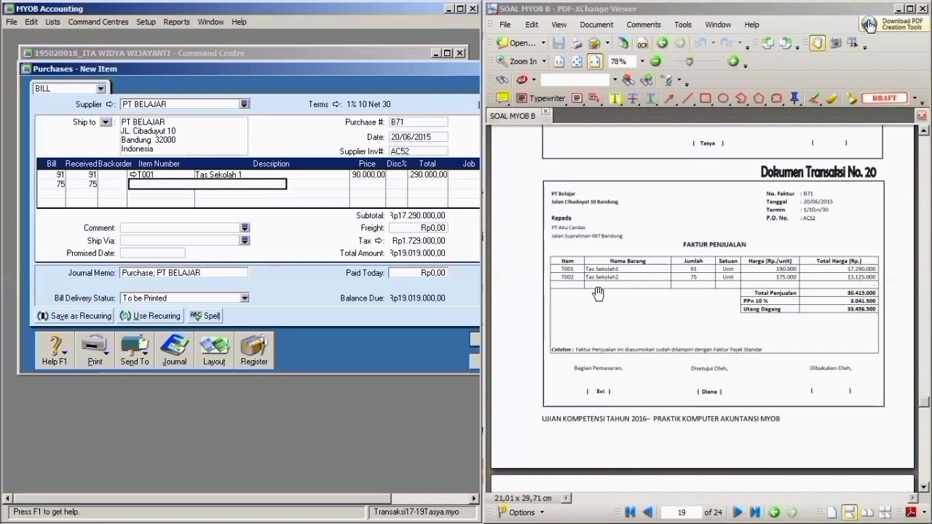
text(T002)
key(Tab)
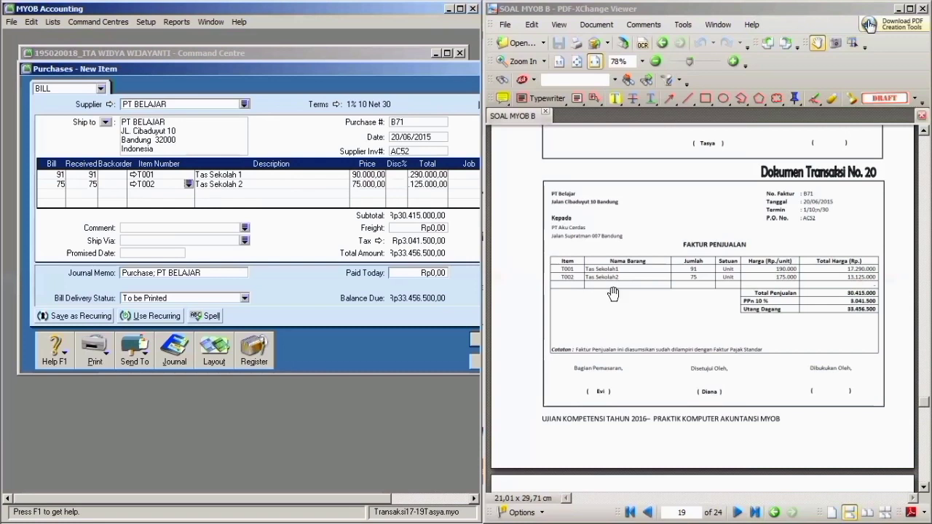
click(371, 185)
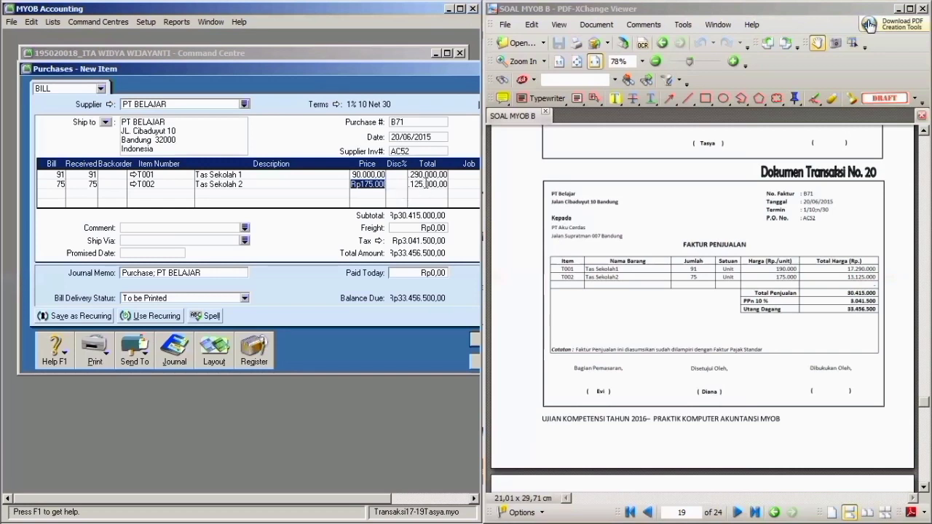
key(Tab)
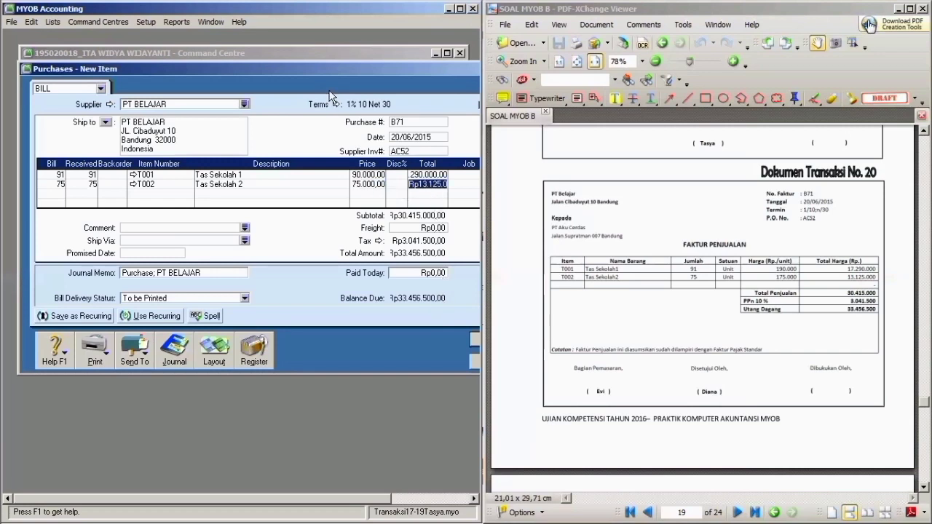
- Review the journal recap of the PT BELAJAR bill before recording it
drag(361, 71, 287, 77)
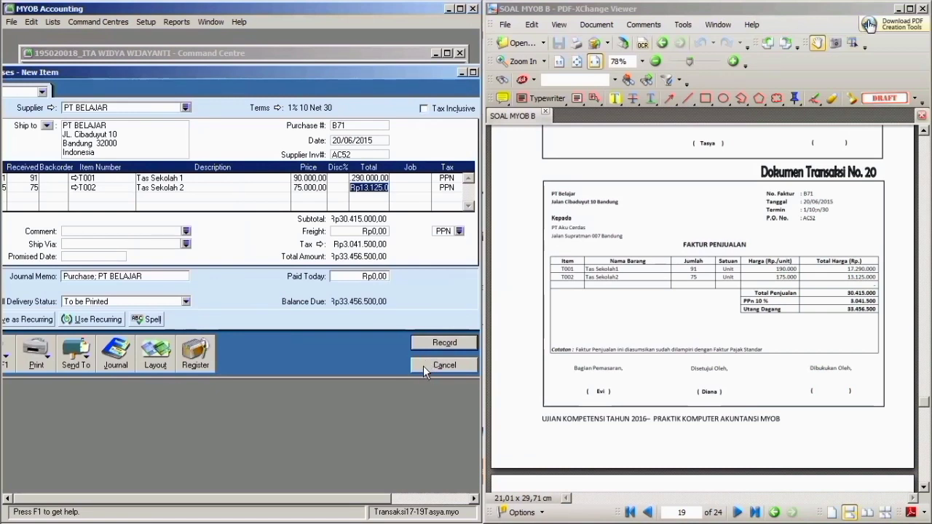
key(ctrl+r)
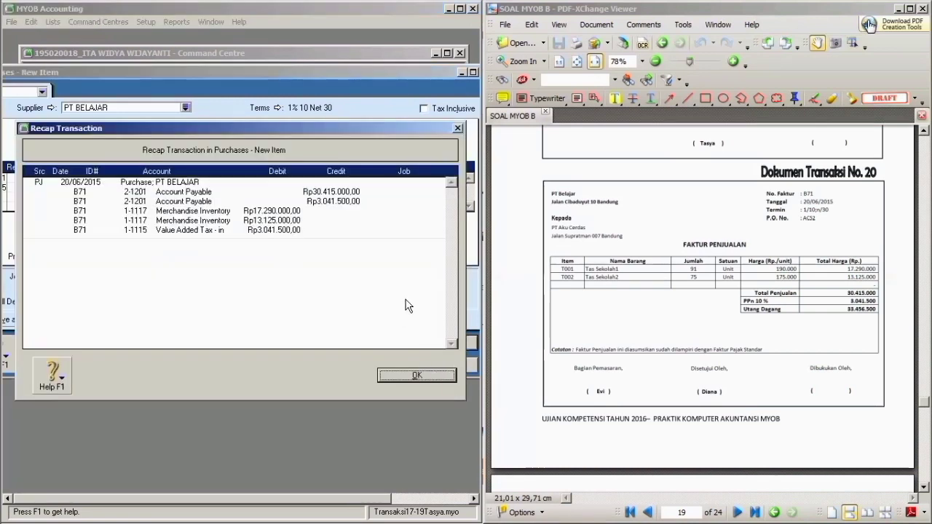
click(410, 375)
- Record the PT BELAJAR bill, passing over the spelling check and declining the tax code change, and leave the purchase entry form
click(430, 341)
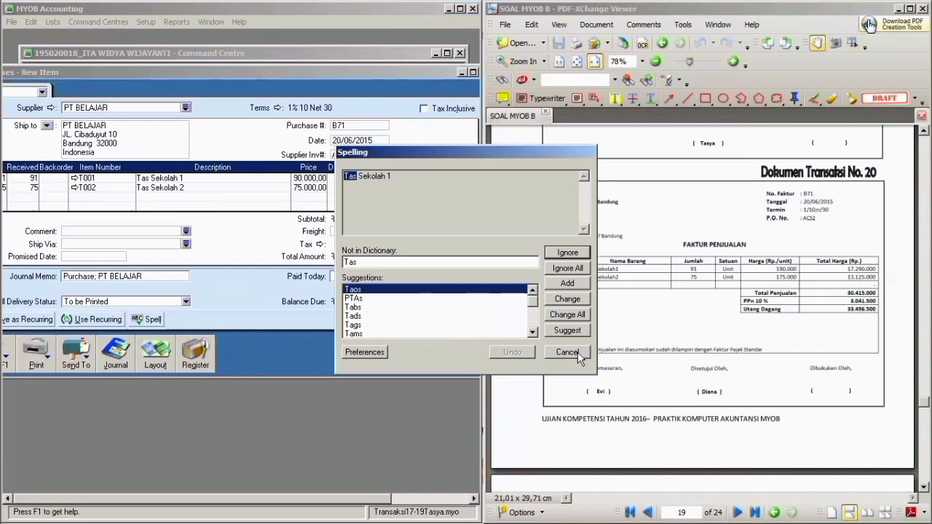
key(Return)
key(Return)
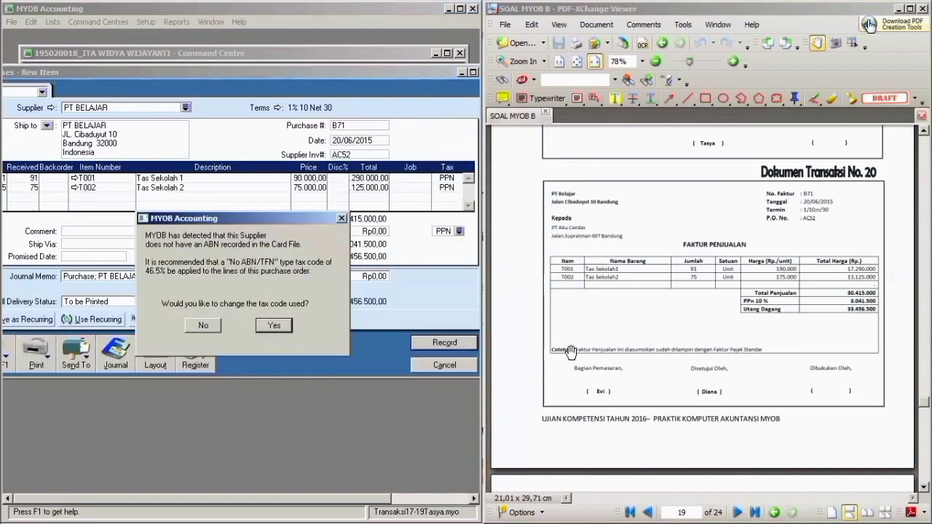
click(203, 326)
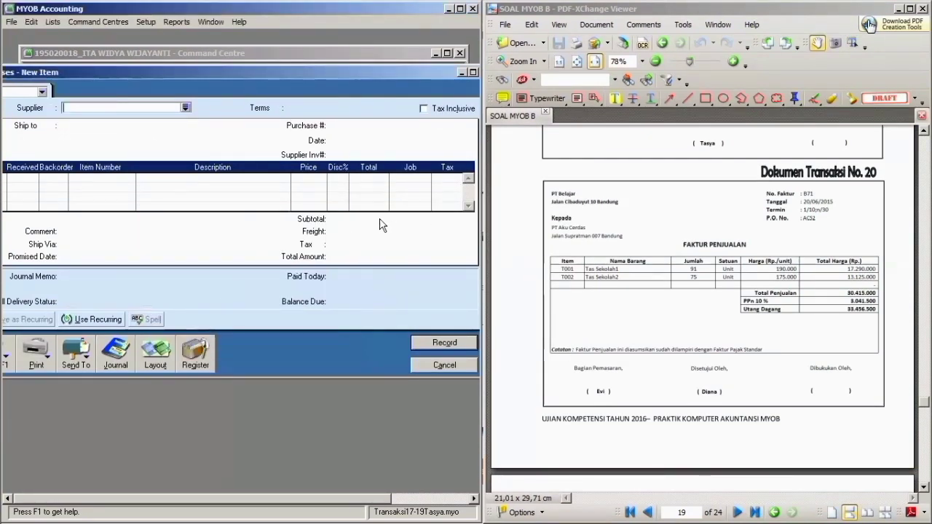
click(451, 371)
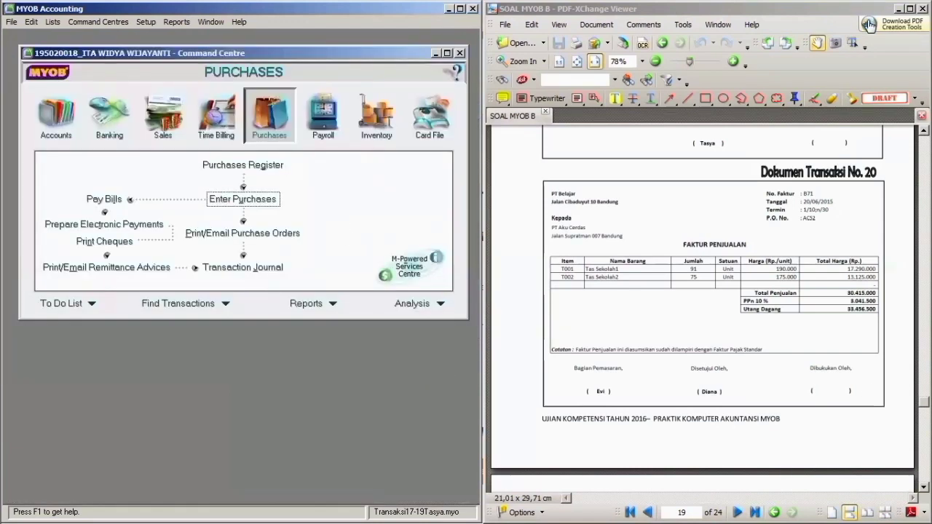
- Bring transaction document 21 into view in the exam PDF and start a new Spend Money entry
click(923, 487)
click(923, 487)
click(923, 488)
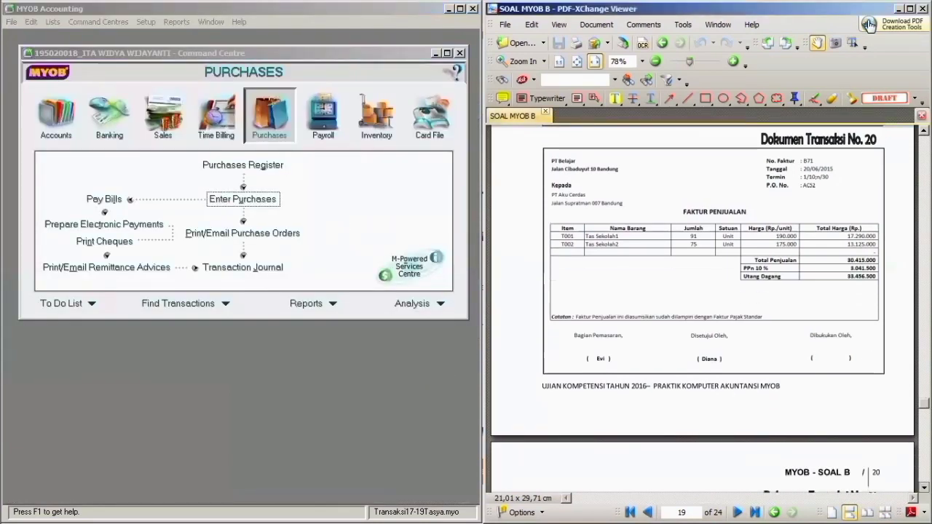
click(923, 488)
click(924, 487)
click(924, 487)
click(923, 487)
click(924, 487)
click(924, 487)
click(924, 487)
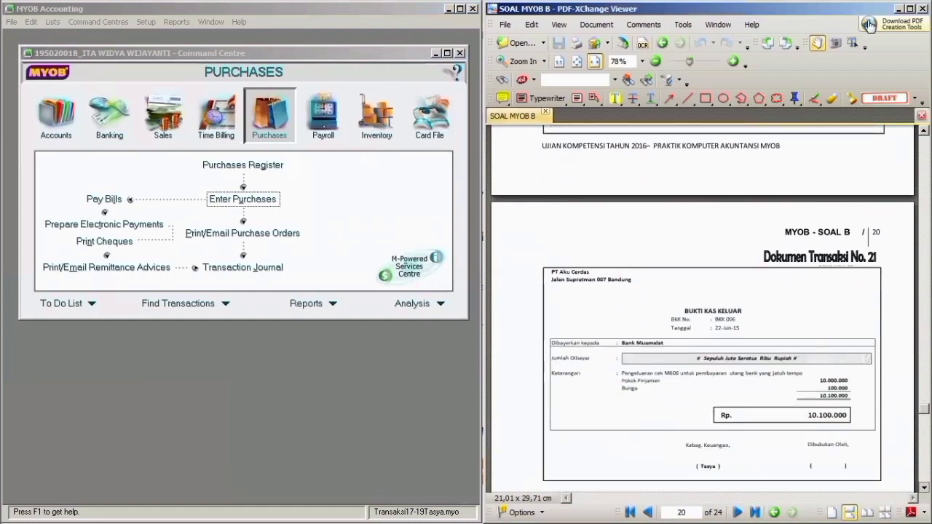
click(923, 487)
click(924, 487)
click(923, 487)
click(923, 487)
click(923, 487)
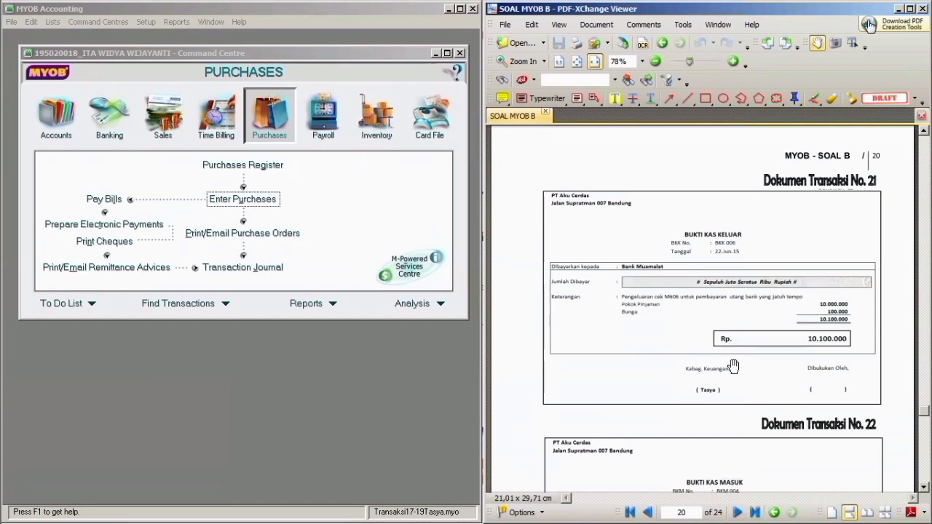
click(109, 116)
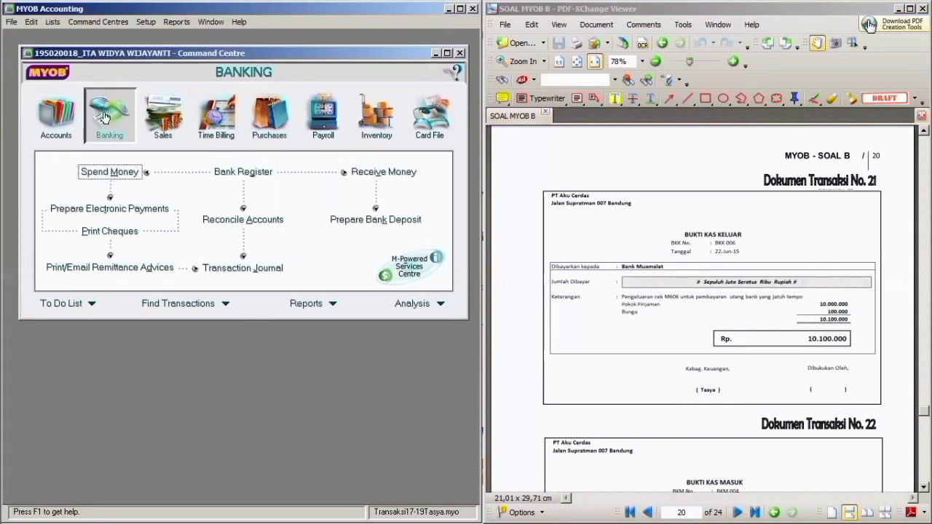
click(108, 173)
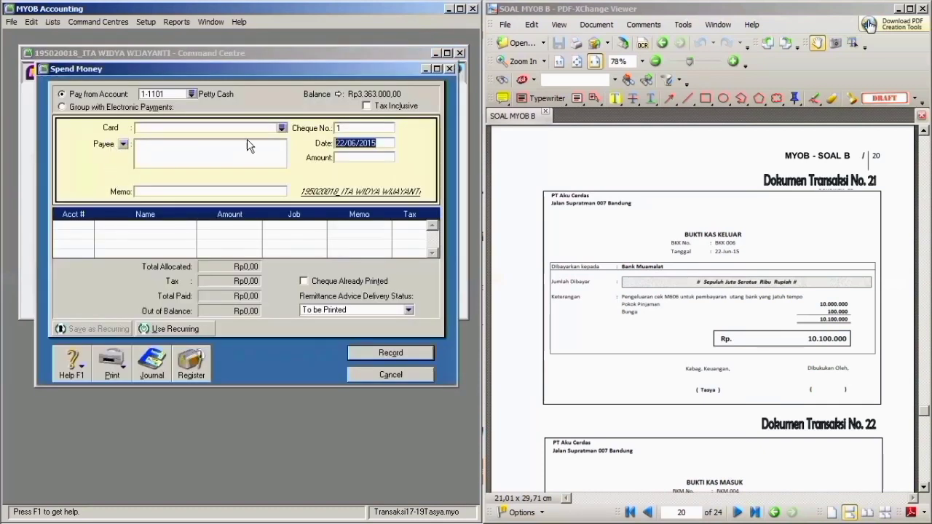
- Set the payment to come from account 1-1102 Bank Muamalat and select PT Aku Cerdas as the card
click(191, 94)
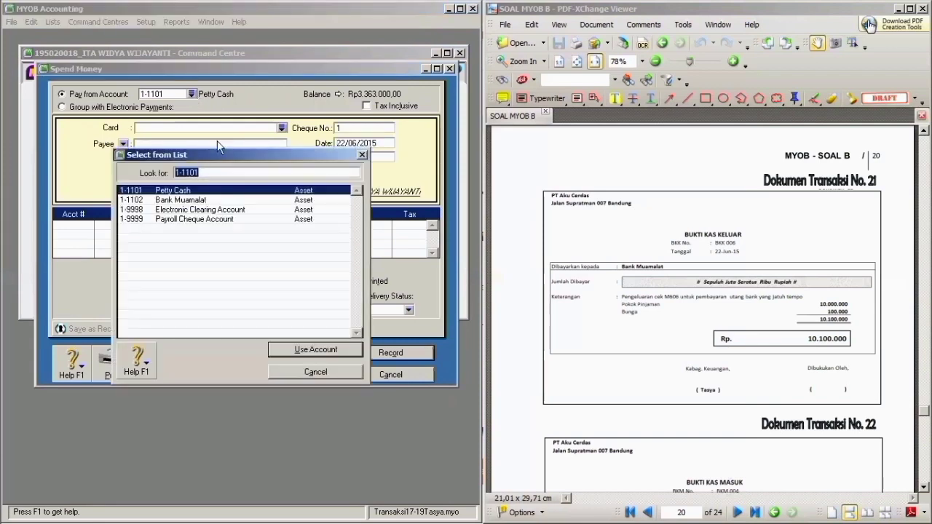
click(219, 201)
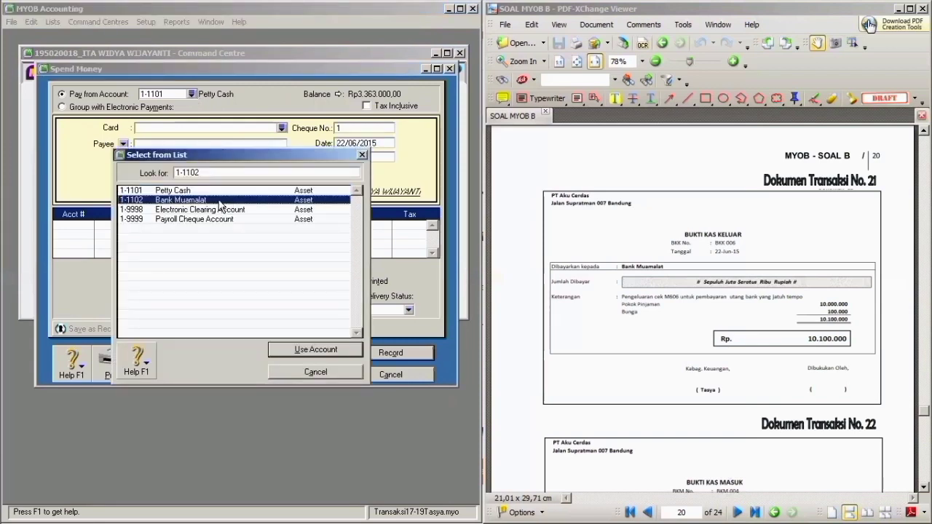
click(321, 349)
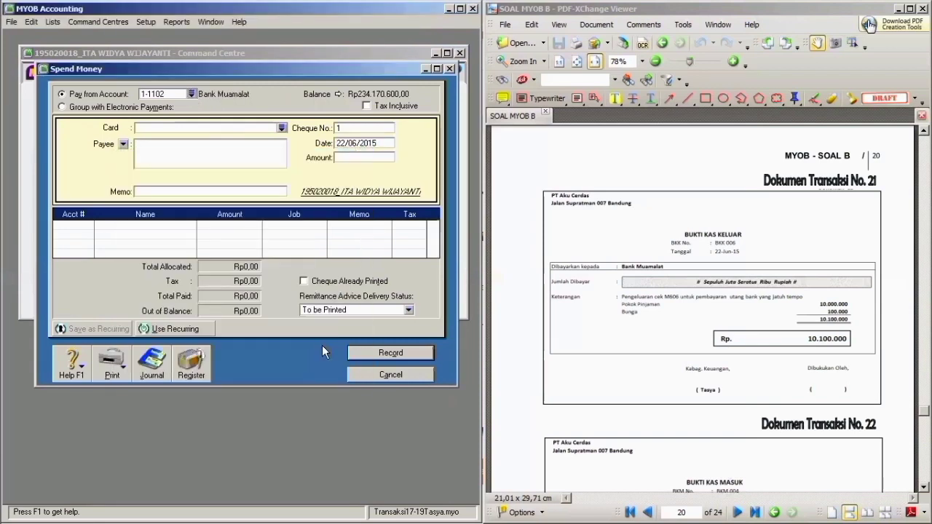
click(282, 128)
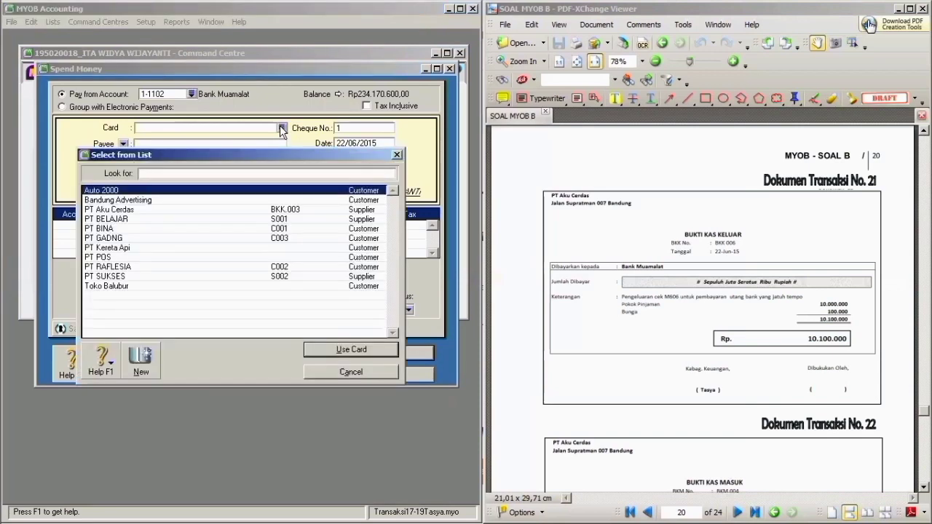
click(175, 211)
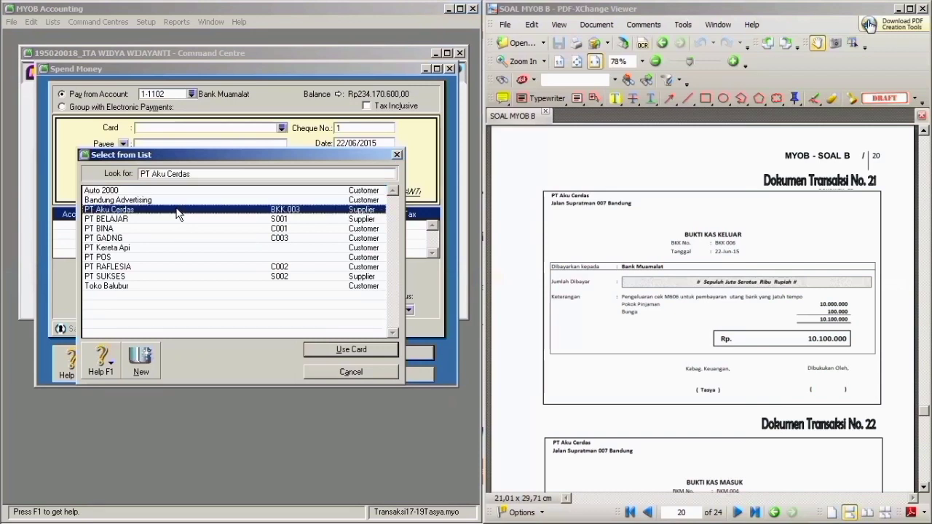
click(350, 351)
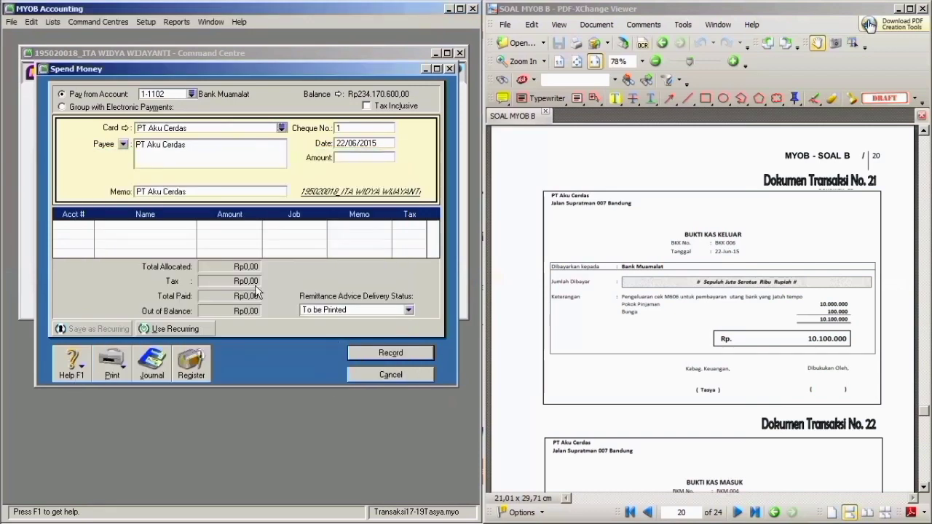
- Set the payment's cheque number to BKK.006, keeping the date 22/06/2015
click(359, 127)
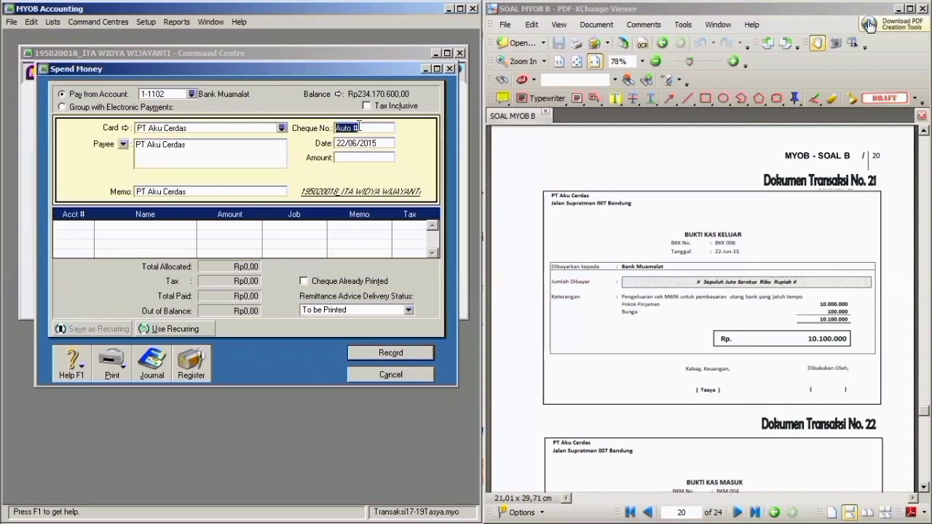
key(BackSpace)
text(BKK 00)
click(347, 143)
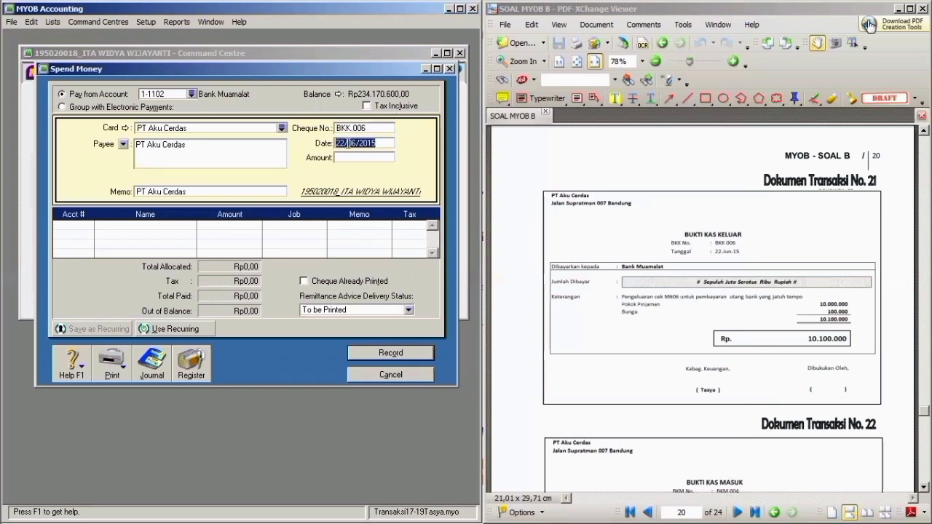
click(347, 142)
- Set the payment amount to Rp10.100.000,00
click(346, 161)
click(364, 159)
key(BackSpace)
key(BackSpace)
key(BackSpace)
key(BackSpace)
text(10.100)
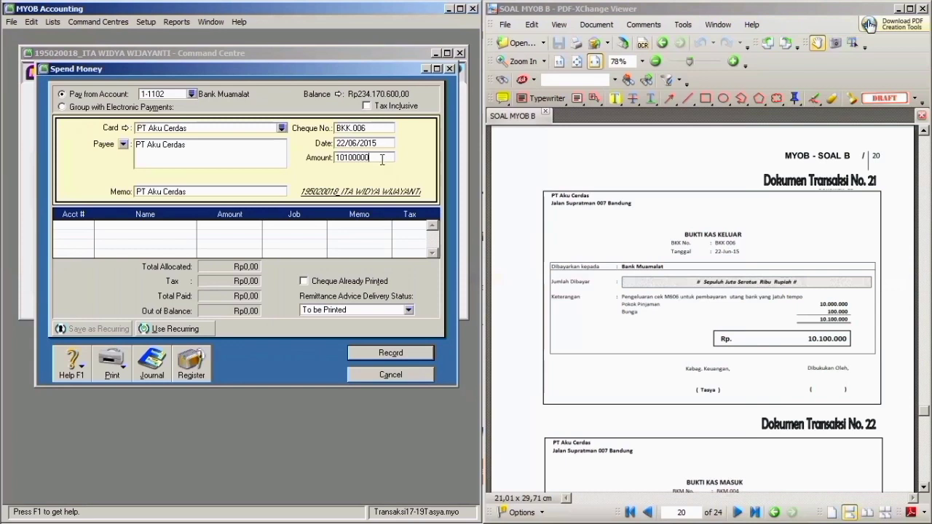
text(.00)
key(Tab)
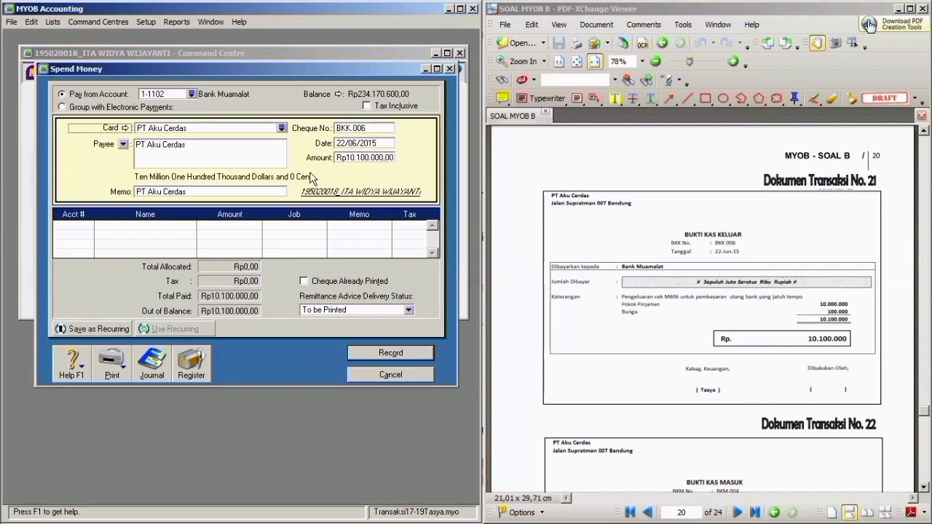
- Allocate the payment's first line to the liability account 2-2000 Bank Loans
click(196, 191)
click(196, 192)
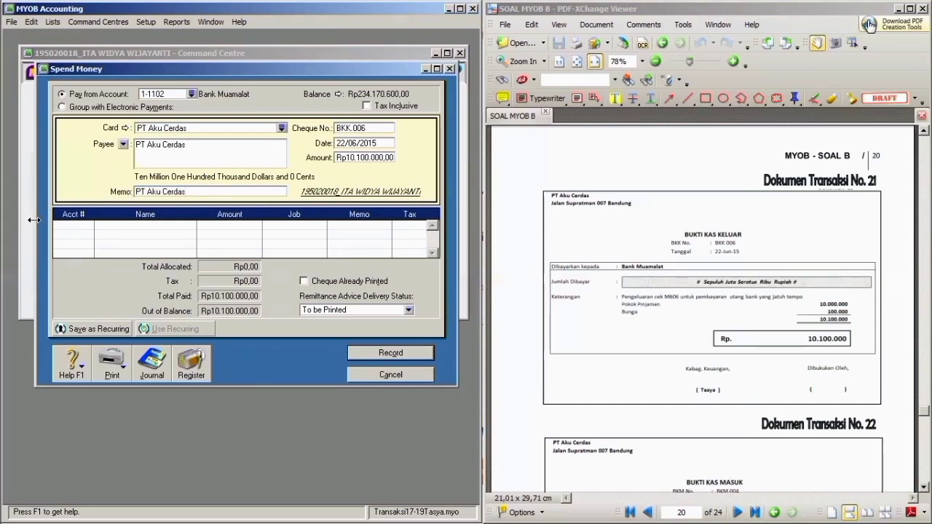
click(82, 228)
text(6)
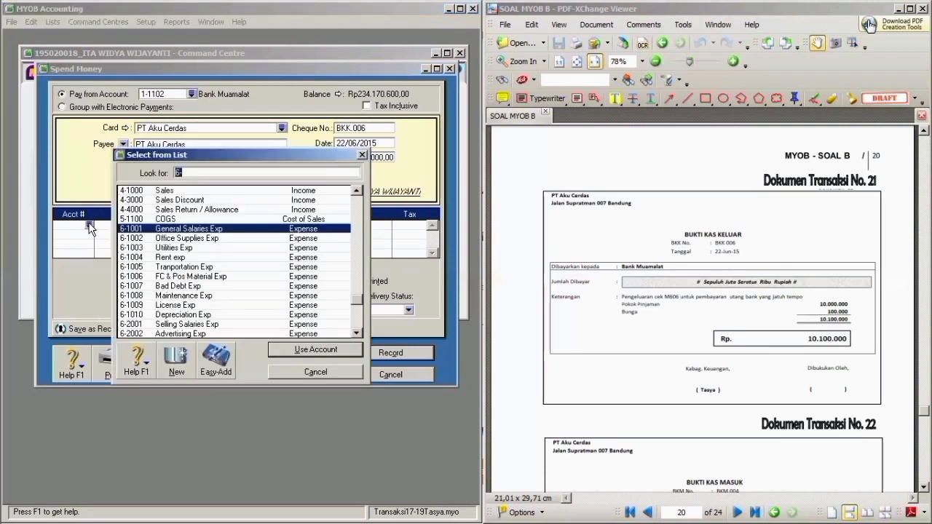
click(358, 332)
click(357, 332)
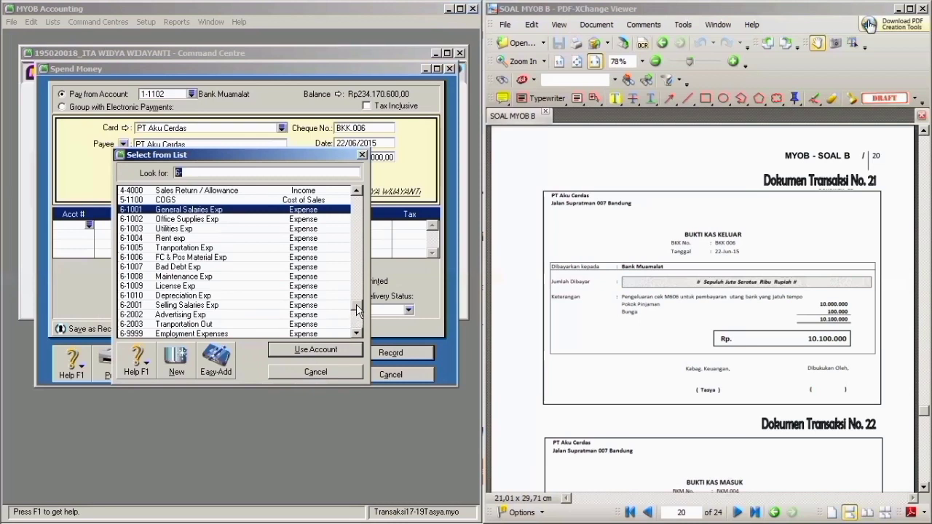
click(356, 191)
click(357, 191)
click(357, 191)
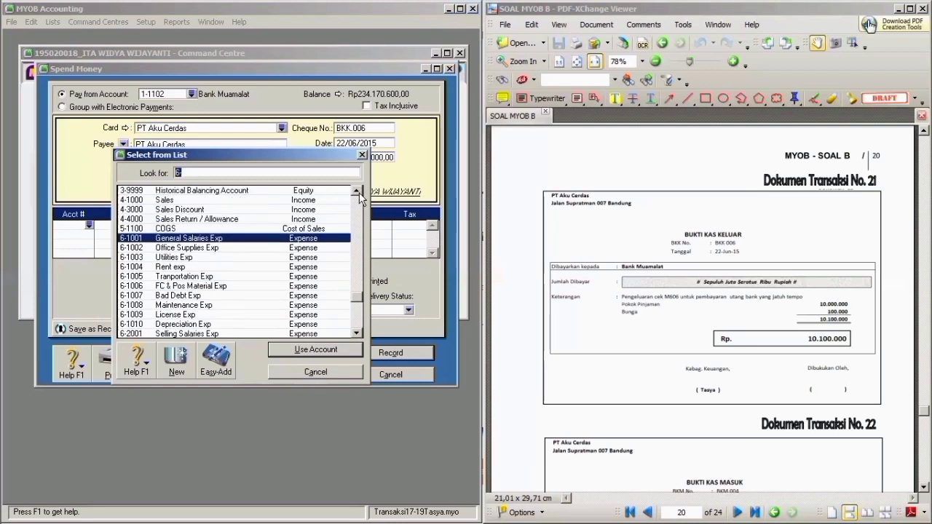
click(358, 191)
click(358, 191)
click(358, 191)
click(358, 191)
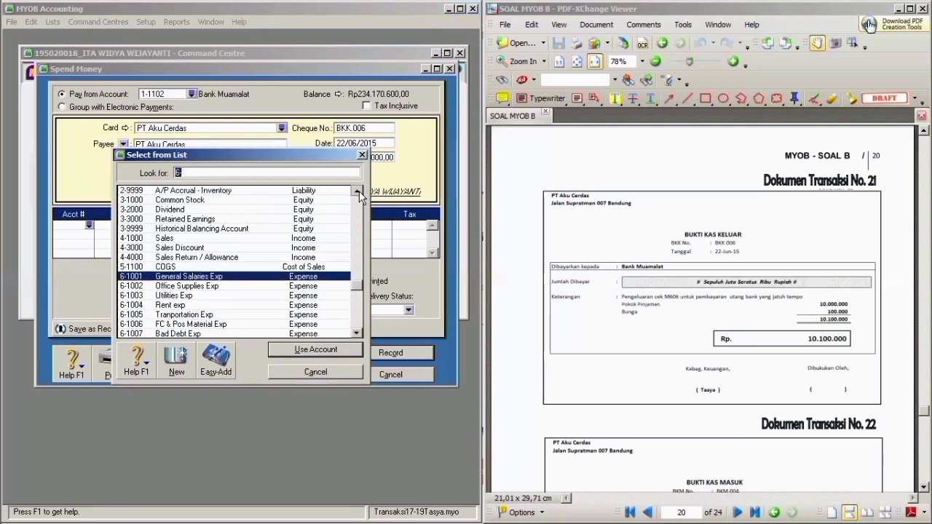
click(358, 190)
click(357, 191)
click(358, 190)
click(358, 191)
click(358, 191)
click(357, 191)
click(358, 191)
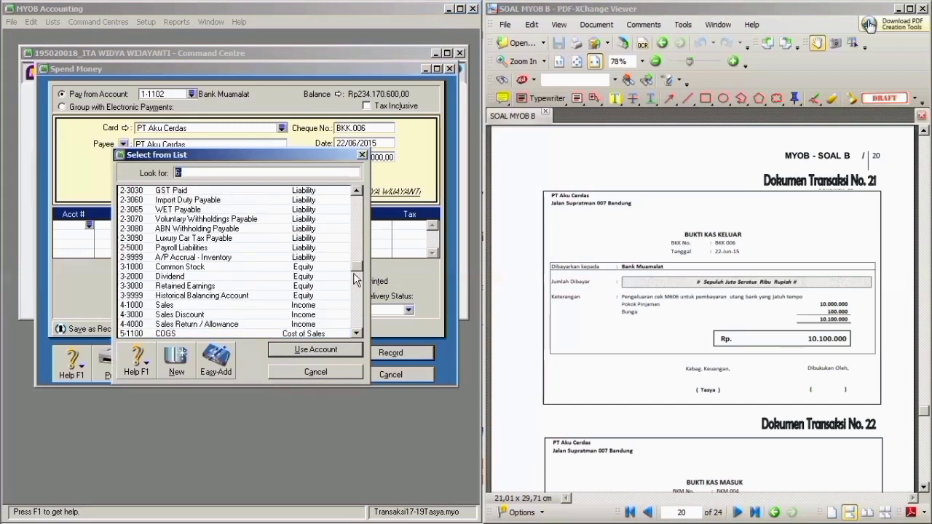
click(357, 193)
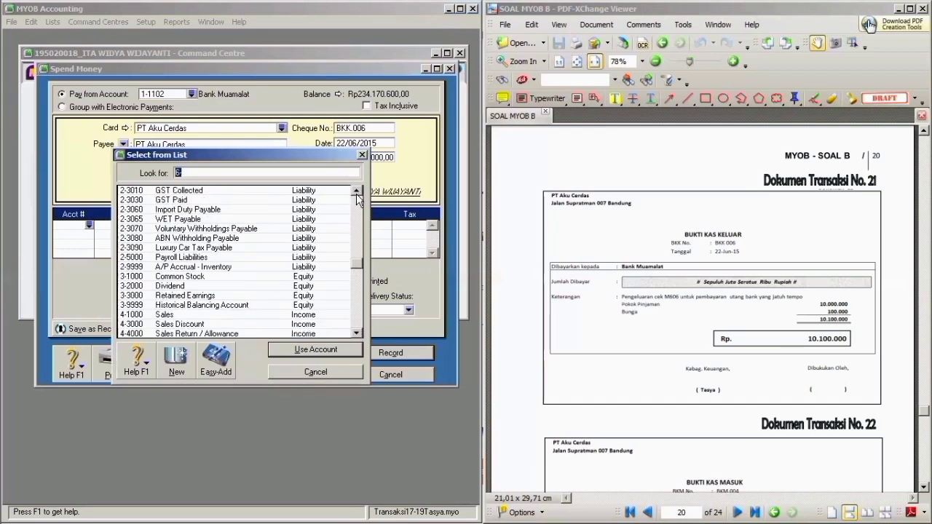
click(357, 193)
click(357, 192)
click(175, 200)
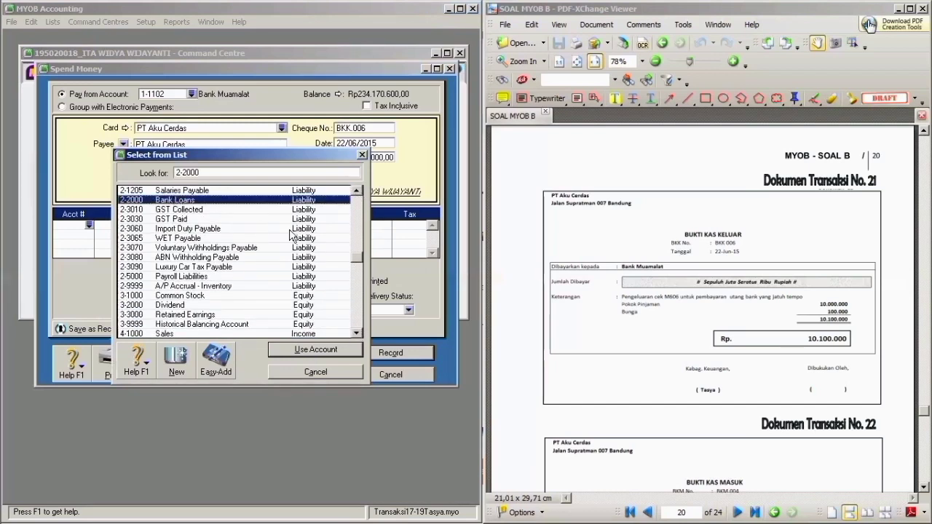
click(302, 350)
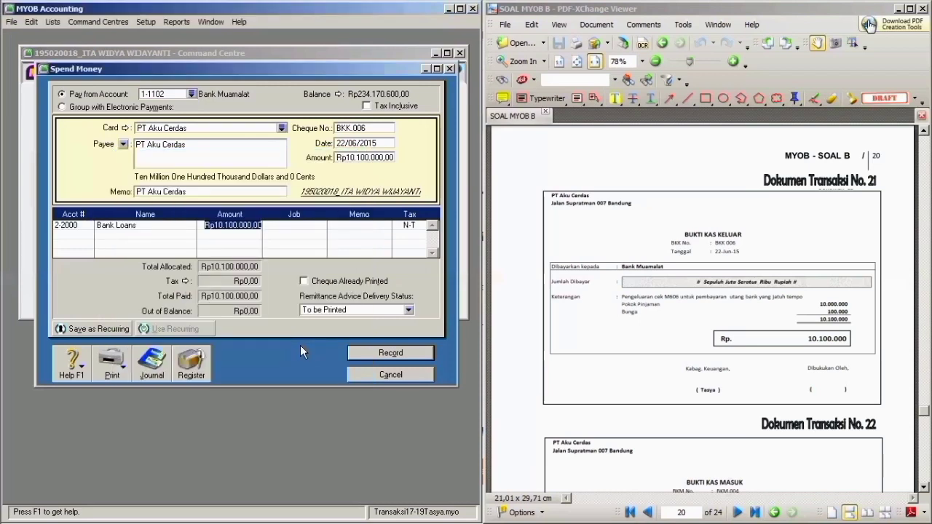
- Set the Bank Loans line amount to Rp10.000.000,00, leaving its job and memo empty and its tax code as N-T
click(230, 225)
key(BackSpace)
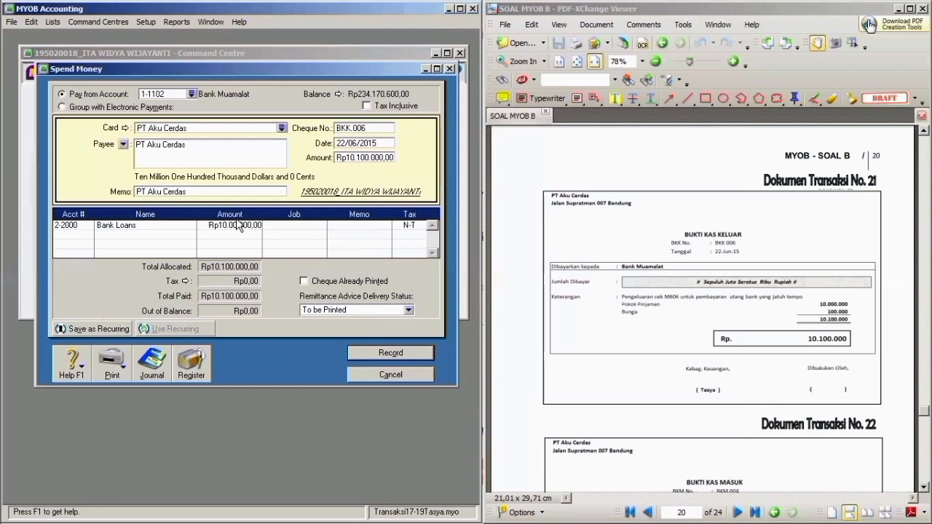
text(0)
key(Tab)
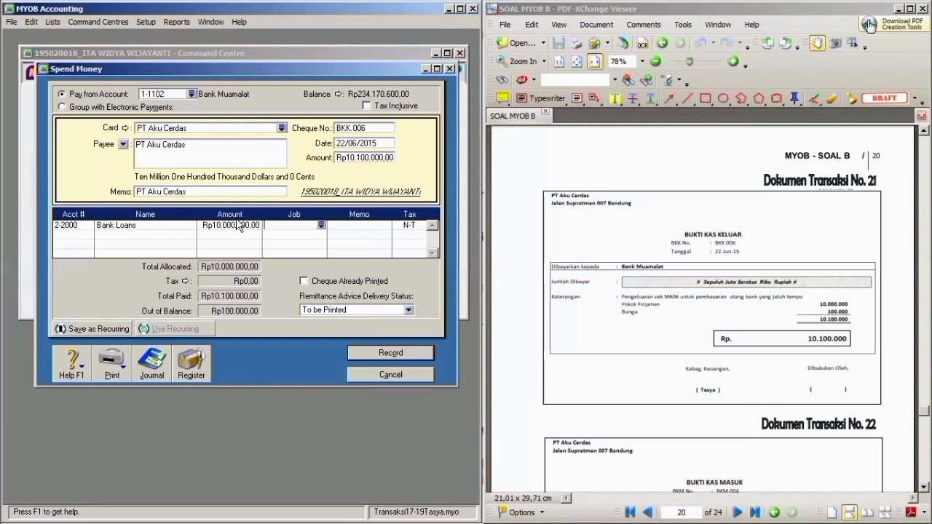
key(Tab)
key(Tab)
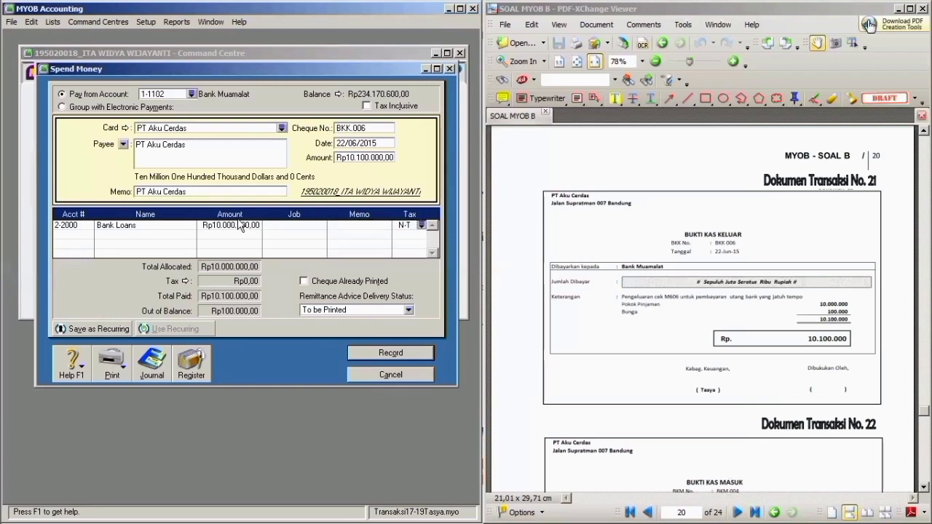
key(Tab)
- Allocate the remaining Rp100.000,00 of interest to account 9-1000 Bank Charges on the second line, with tax code N-T
click(88, 236)
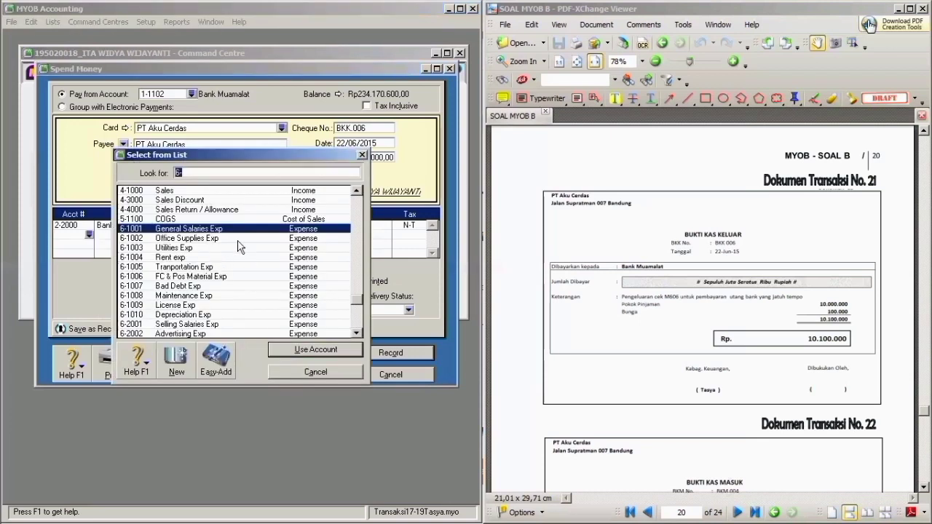
click(357, 333)
click(357, 333)
click(357, 334)
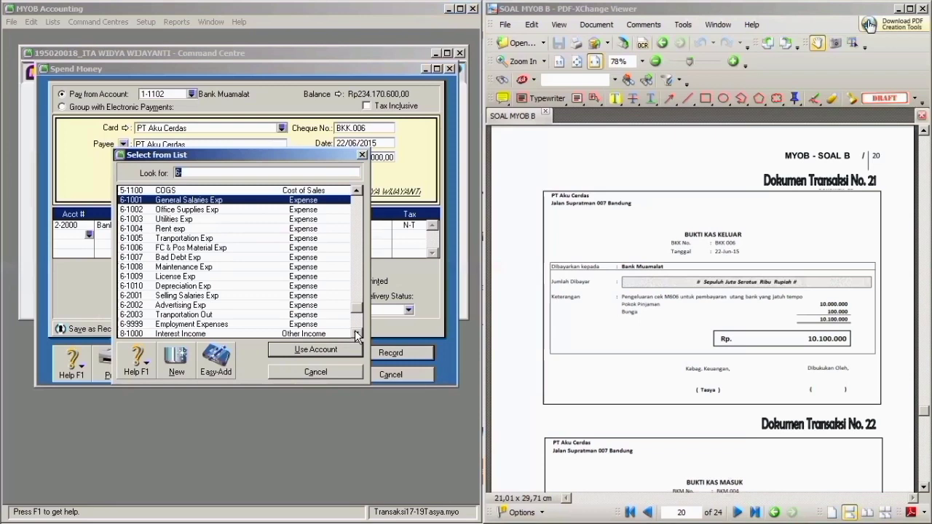
click(357, 333)
click(357, 333)
click(357, 333)
click(357, 334)
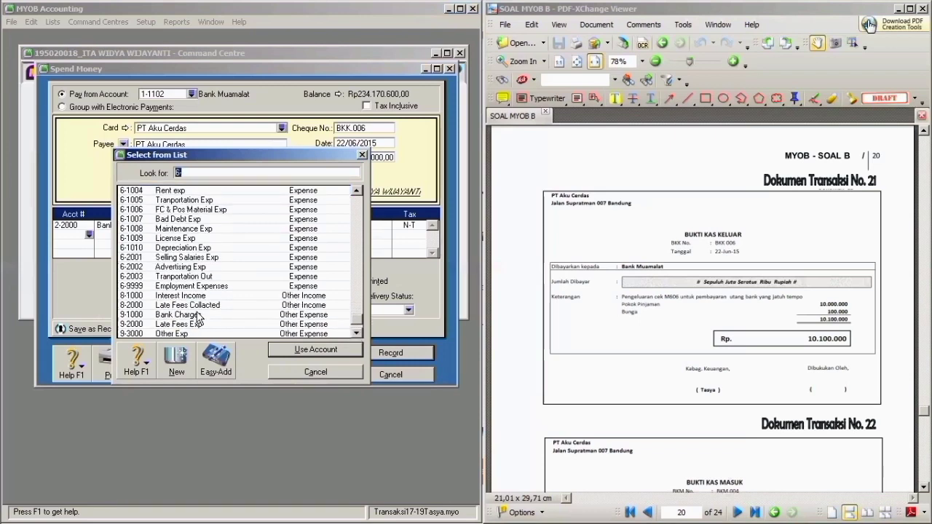
click(198, 314)
click(290, 350)
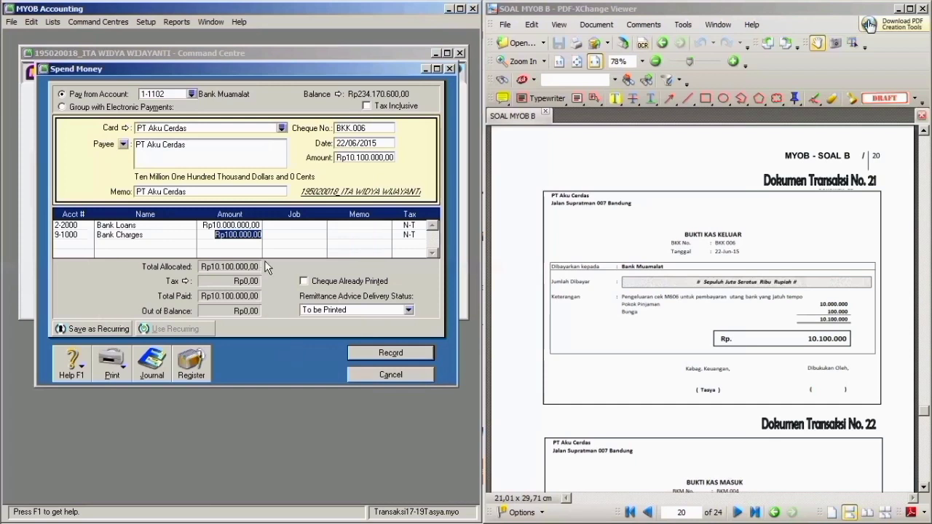
key(Tab)
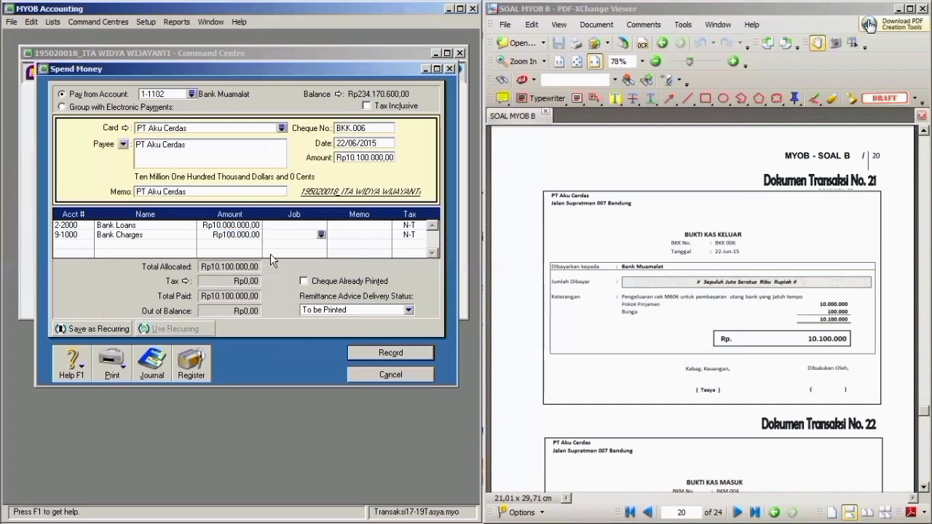
key(Tab)
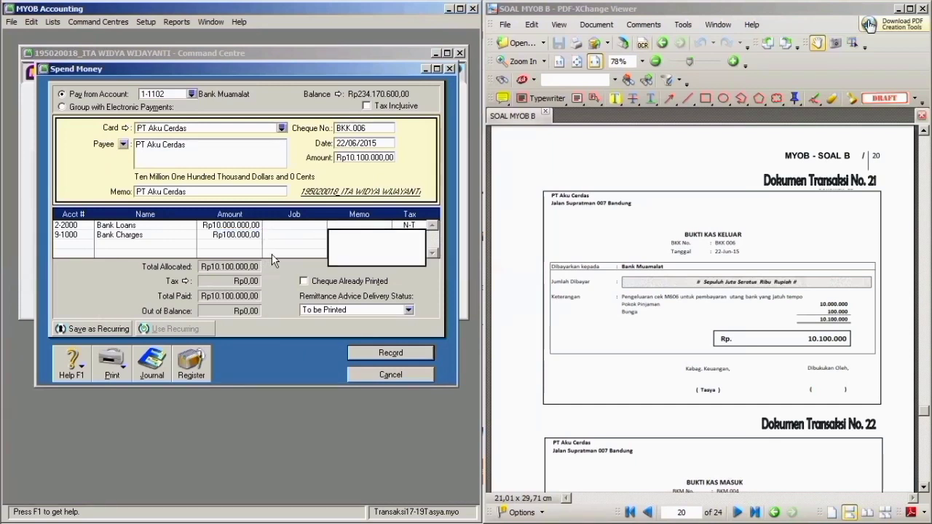
key(Tab)
key(Tab)
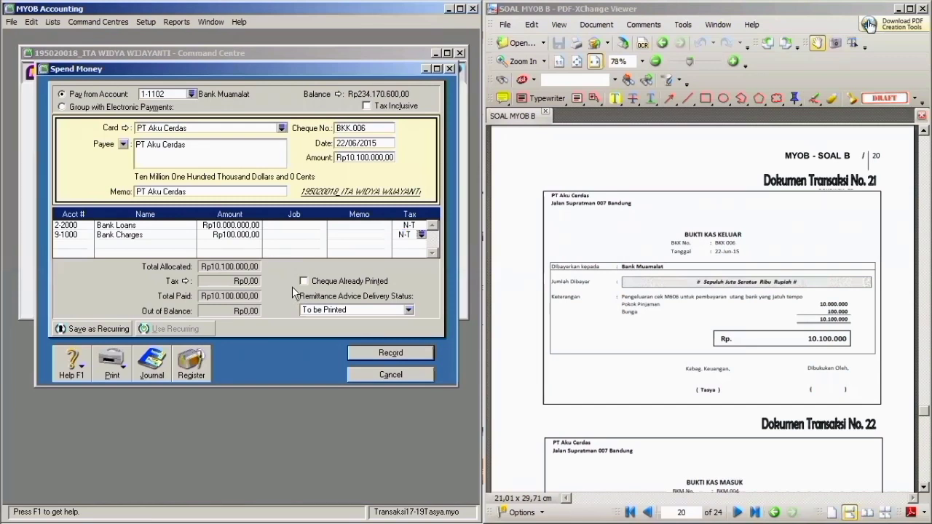
- Review the payment's transaction recap, record the payment and close the Spend Money window
key(ctrl+r)
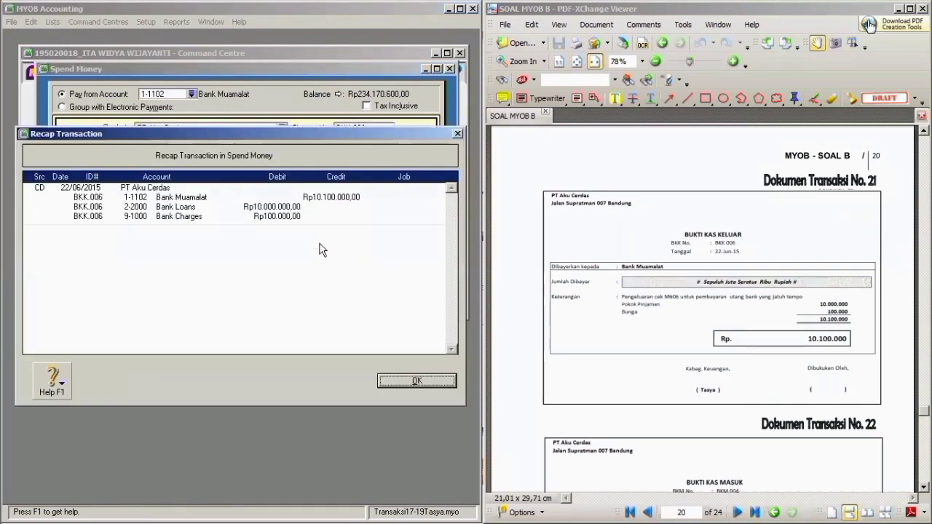
click(416, 383)
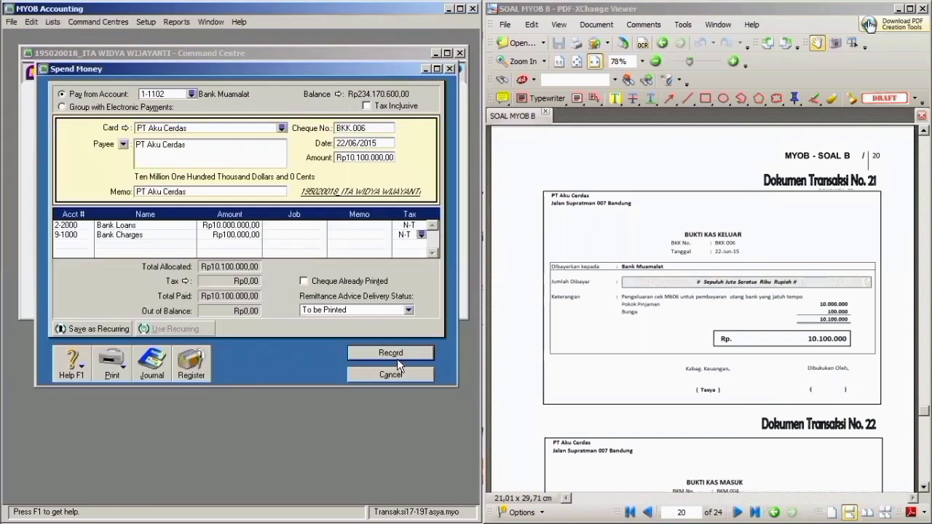
click(397, 354)
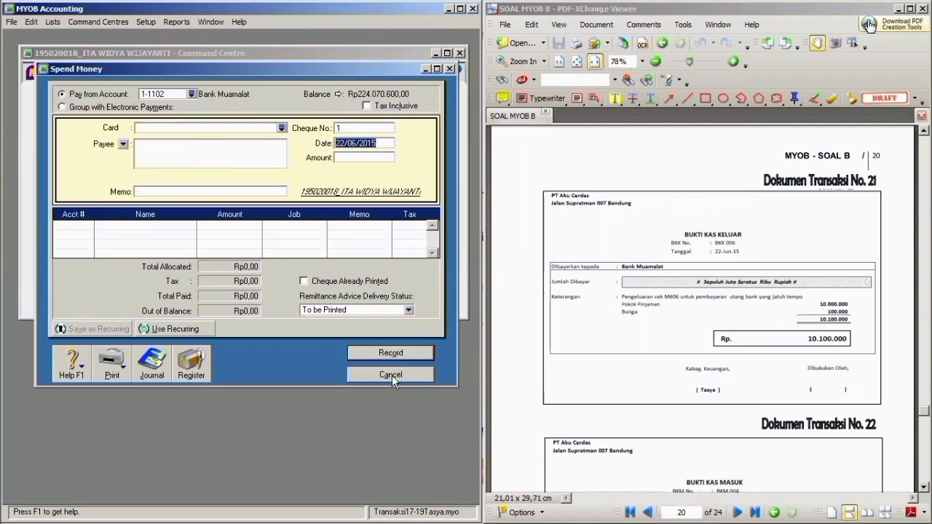
click(450, 69)
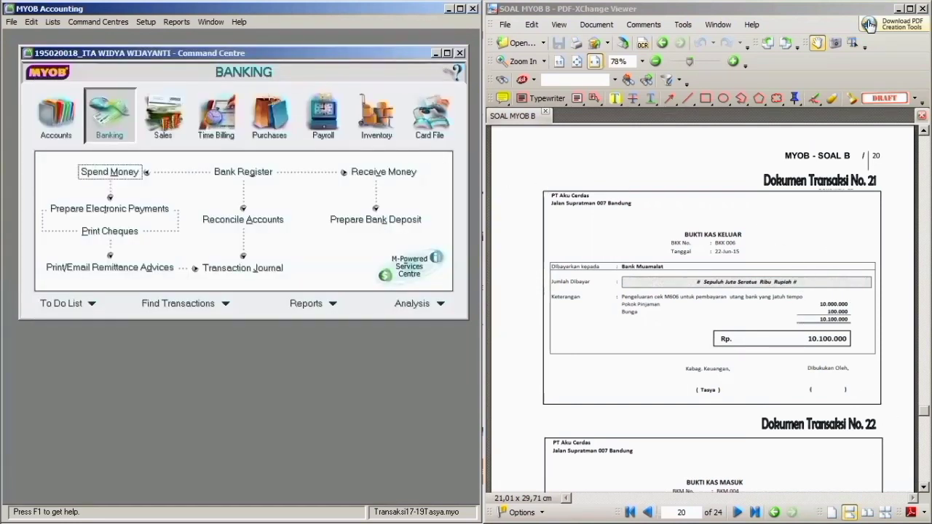
- Bring transaction document 22 into view in the exam PDF and start a new Receive Payments entry for sales
click(870, 24)
scroll(869, 25, down, 3)
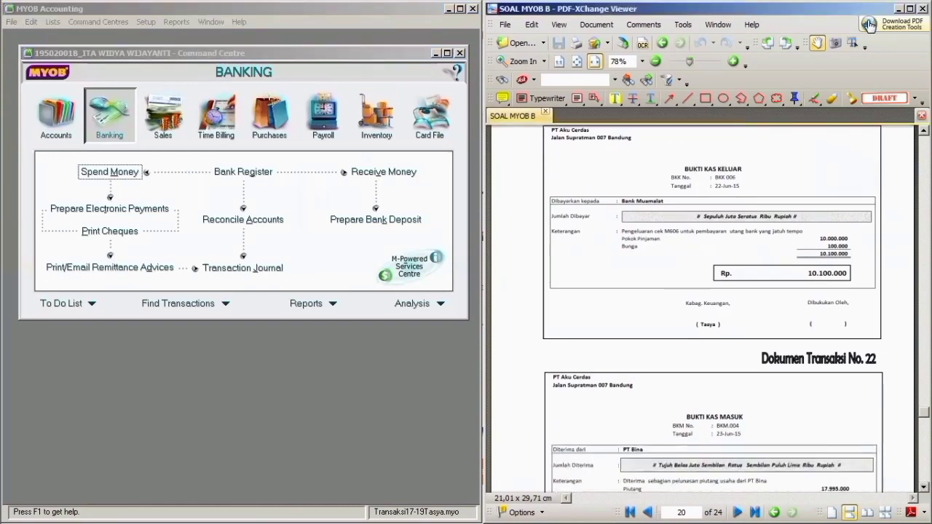
scroll(870, 25, down, 4)
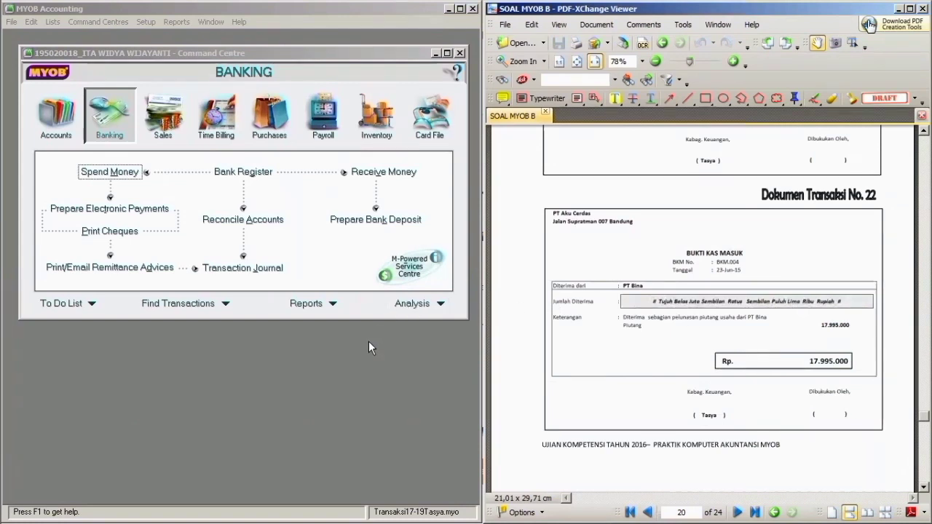
click(162, 120)
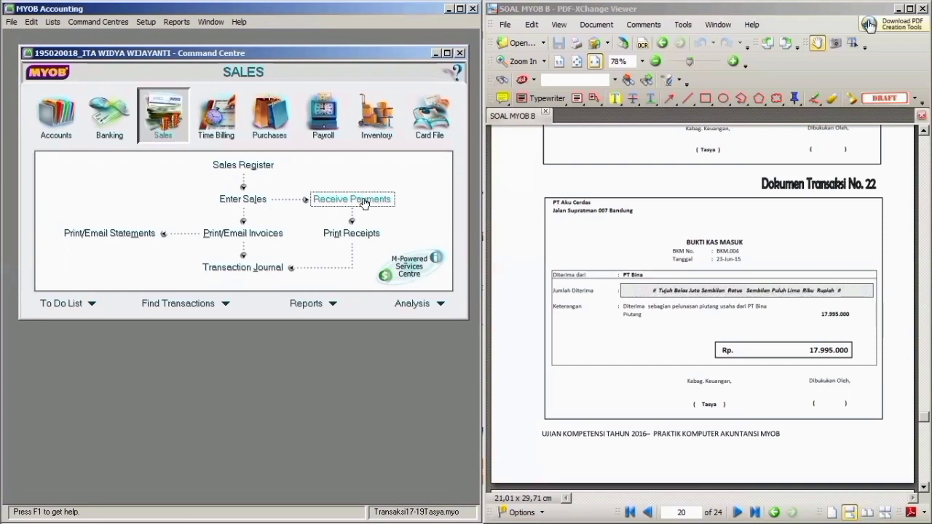
click(364, 202)
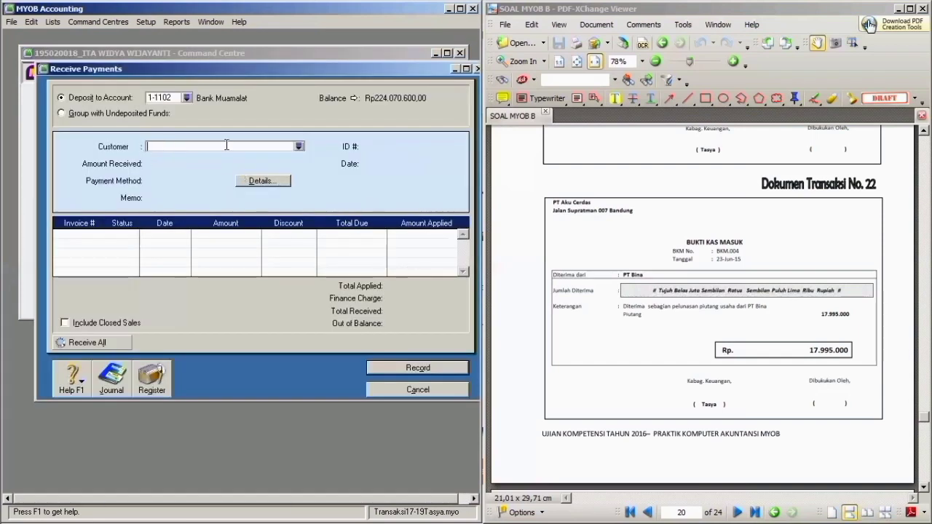
- Select PT BINA as the customer for the received payment
click(299, 146)
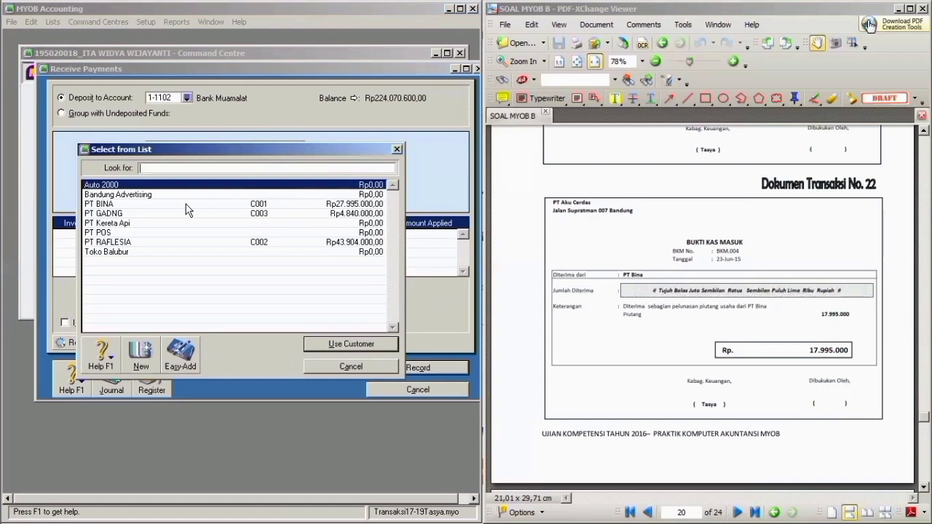
text(PT BINA)
click(351, 344)
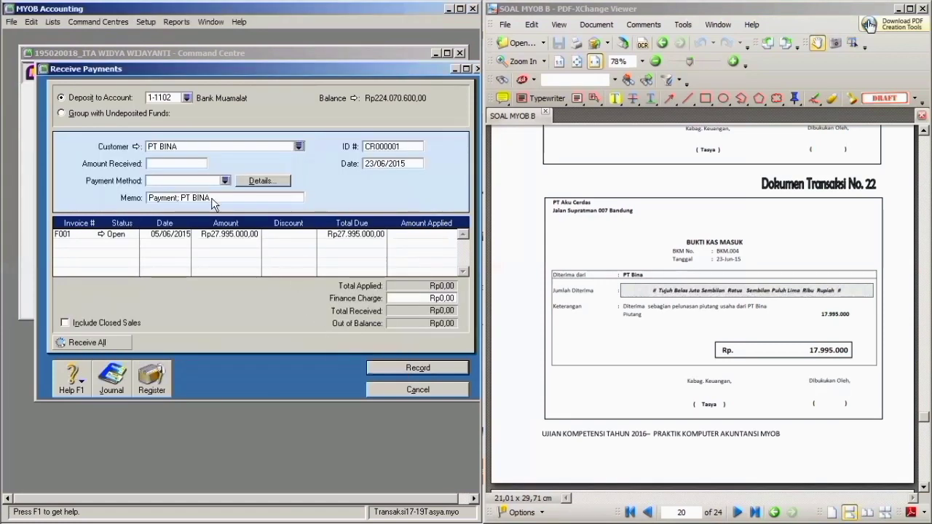
- Set the amount received from PT BINA to Rp17.995.000,00
click(190, 167)
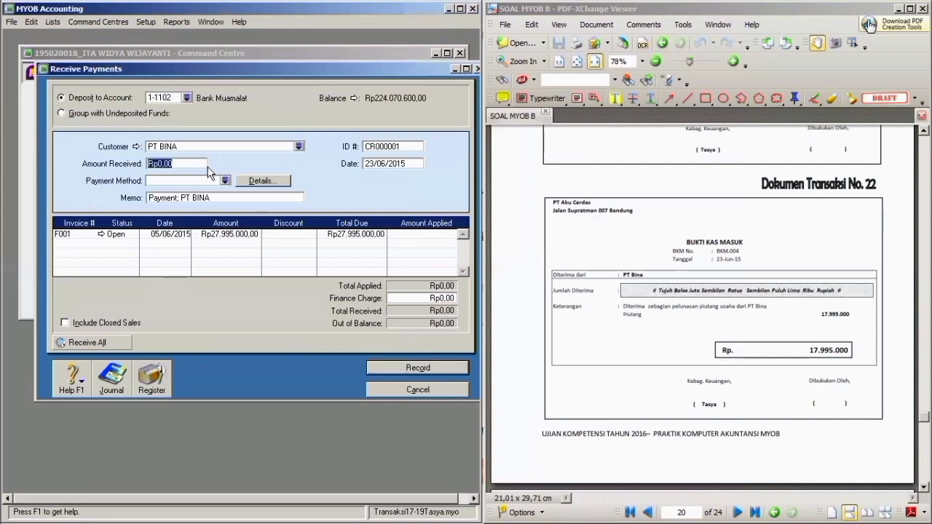
text(17995000)
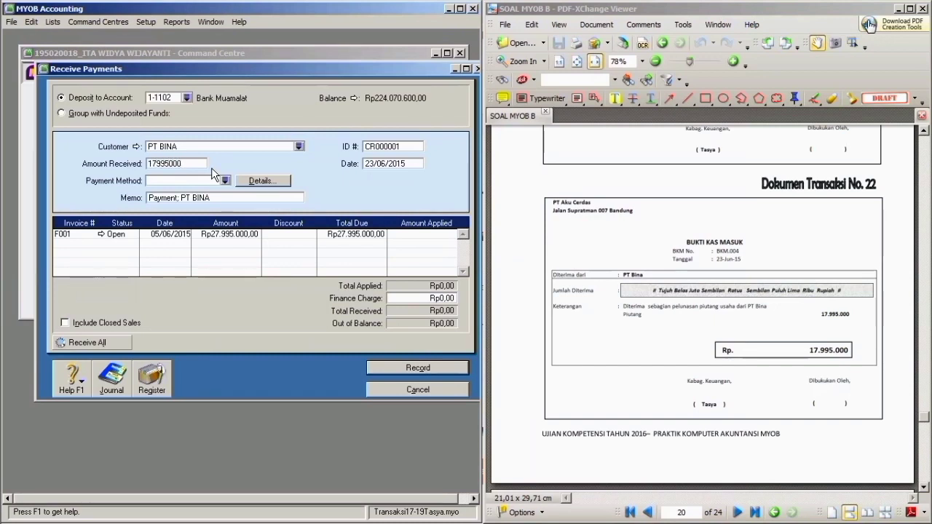
key(Tab)
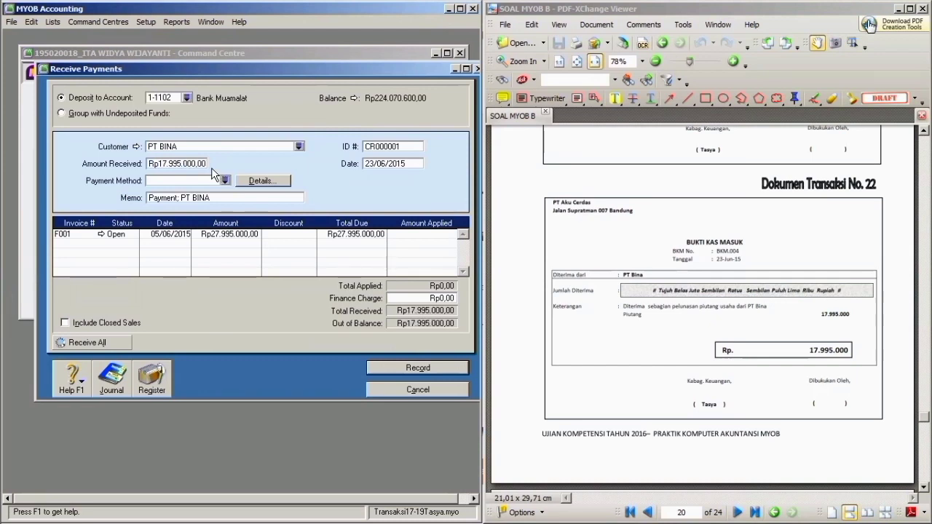
- Append "; Pelunasan piutang dari PT. BINA" to the memo of the PT BINA payment
key(Tab)
key(Tab)
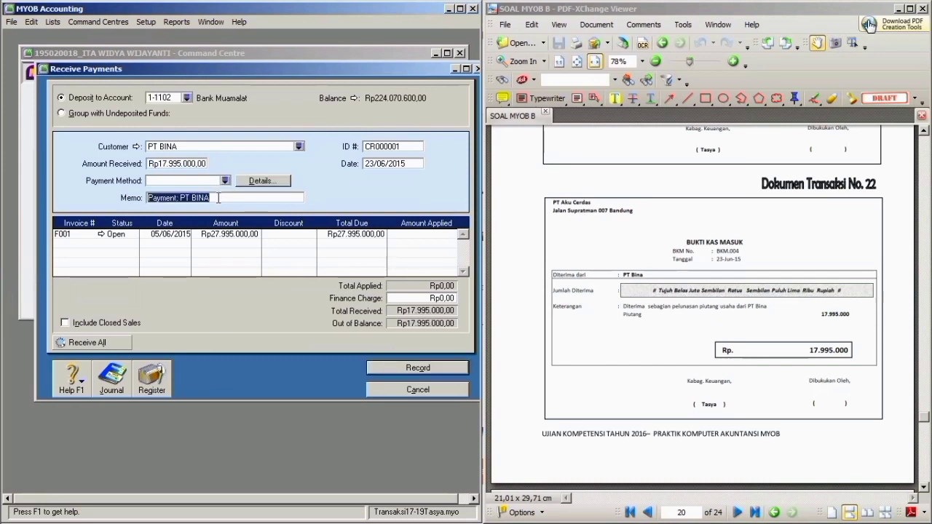
click(217, 198)
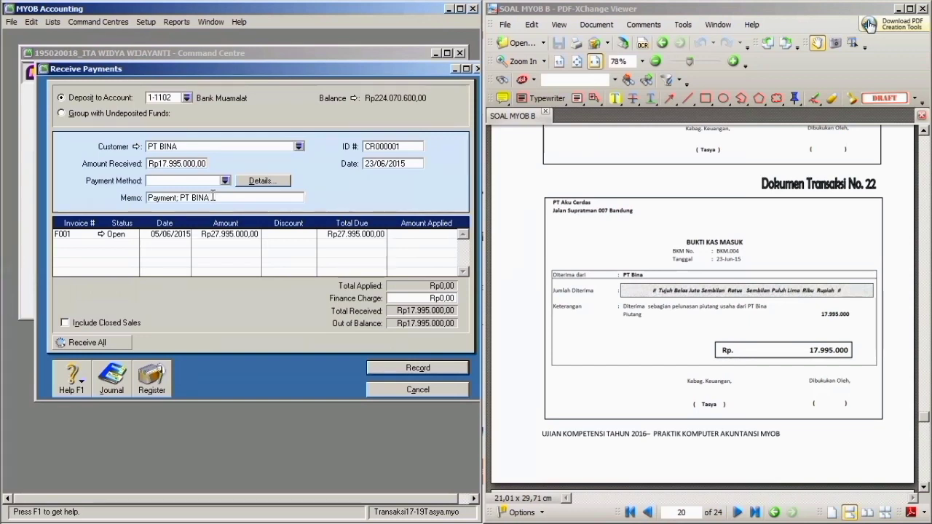
text(Pelunasan piu)
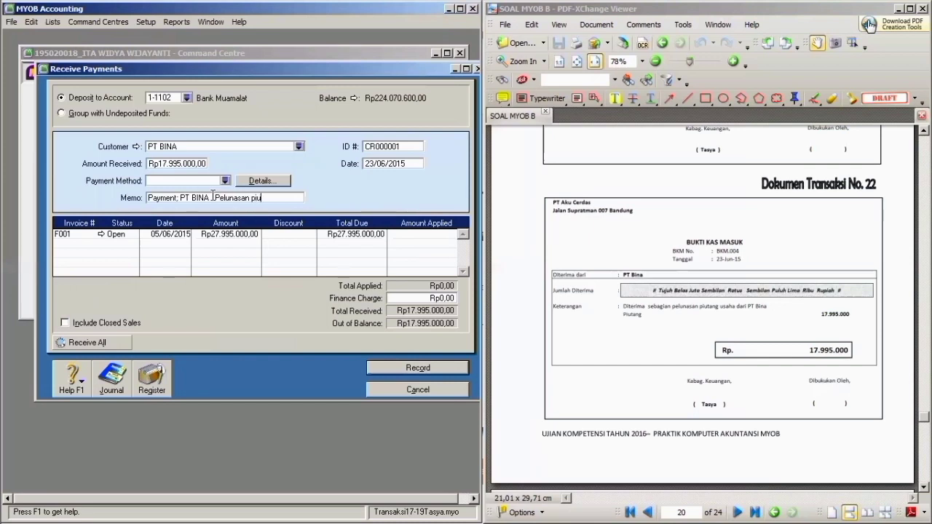
text(tang dari PT. B)
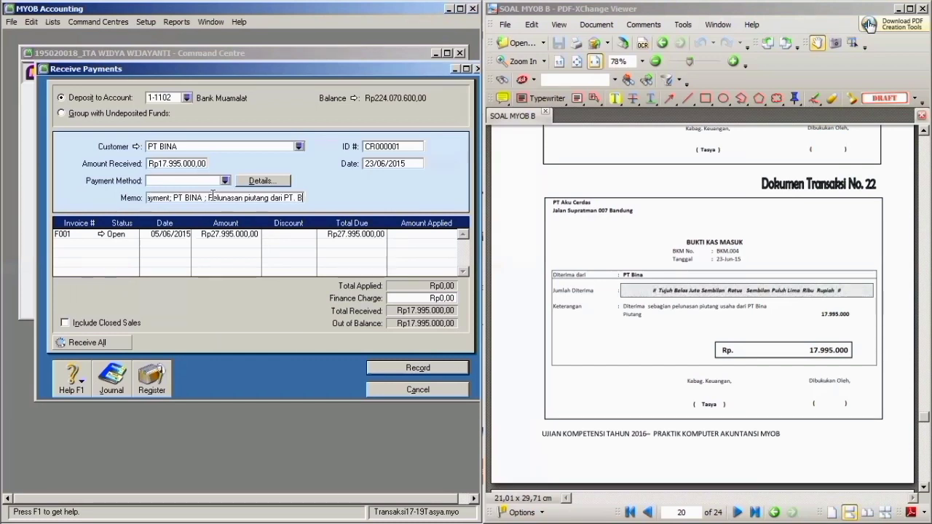
text(INA)
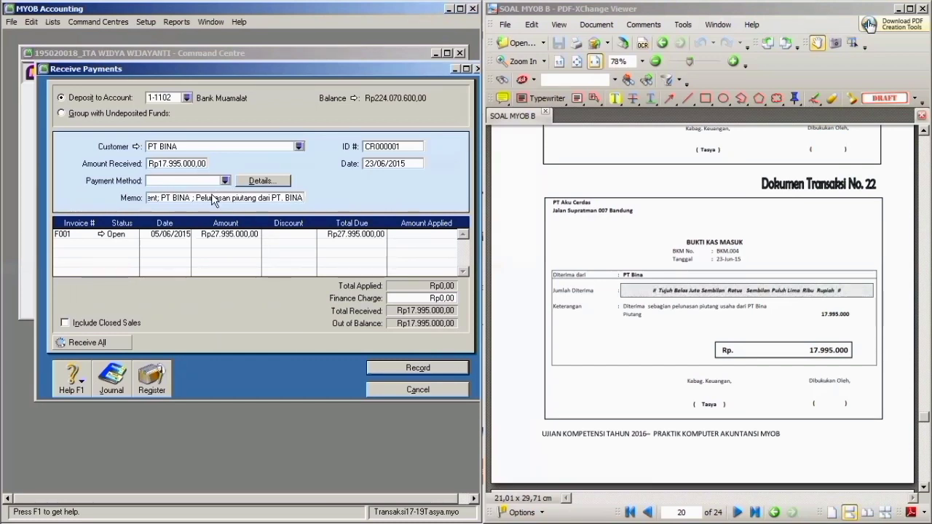
- Set the received payment's ID number to BKM.004 and check its date against the document
key(Tab)
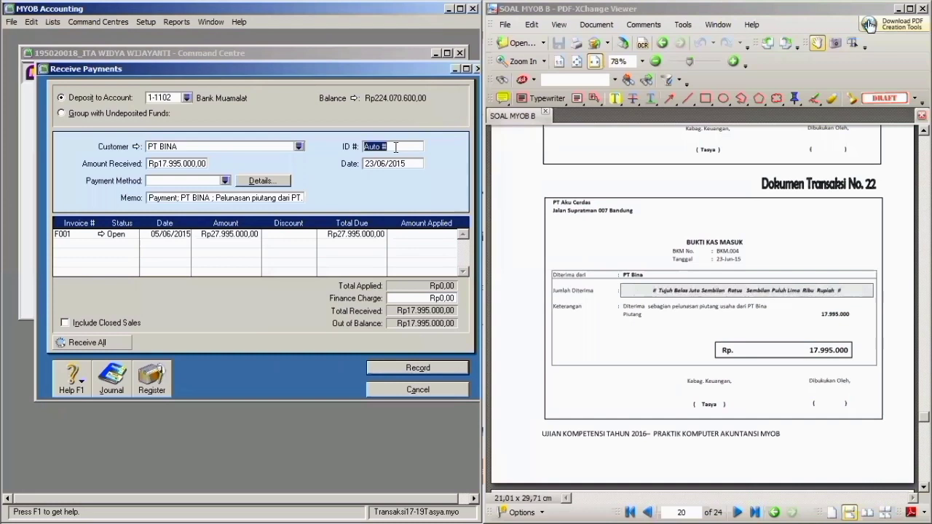
key(BackSpace)
text(BK)
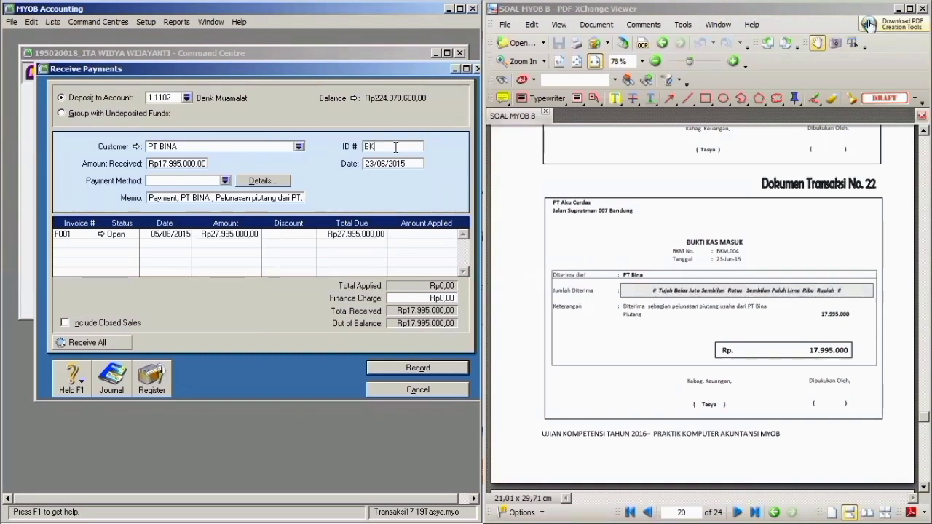
text(M.004)
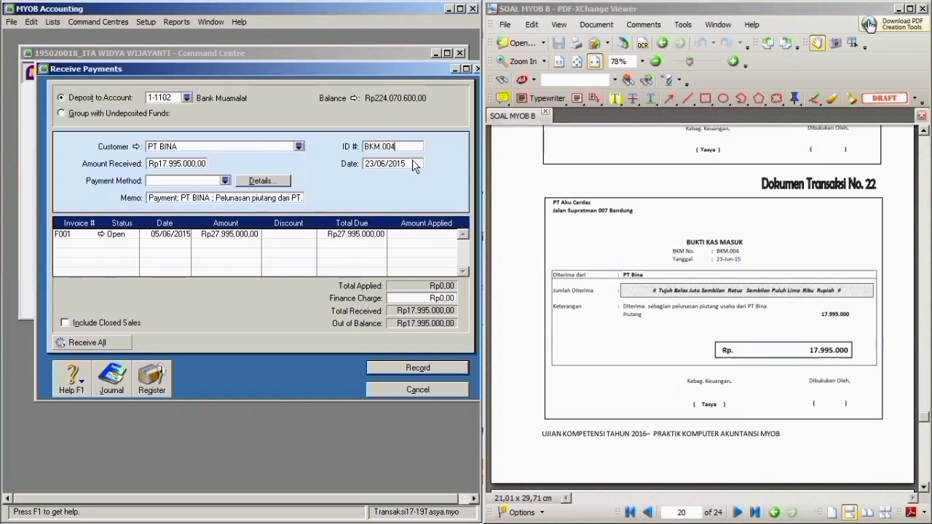
click(373, 164)
click(373, 164)
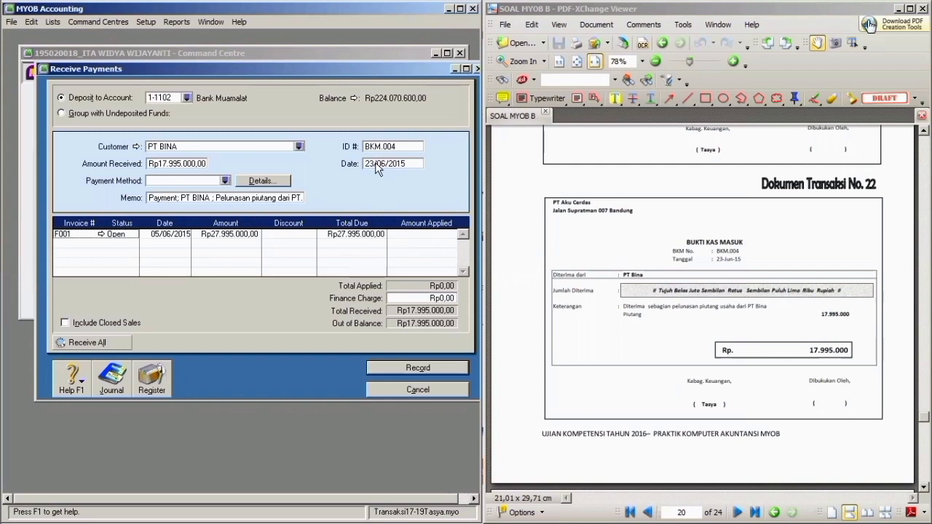
- Apply the received Rp17.995.000,00 to PT BINA's open invoice F001
click(131, 241)
key(Tab)
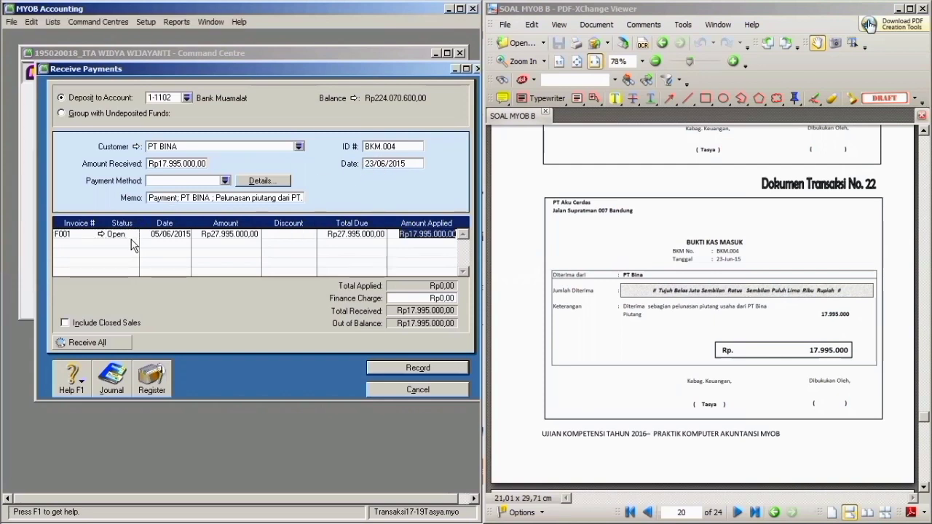
key(Tab)
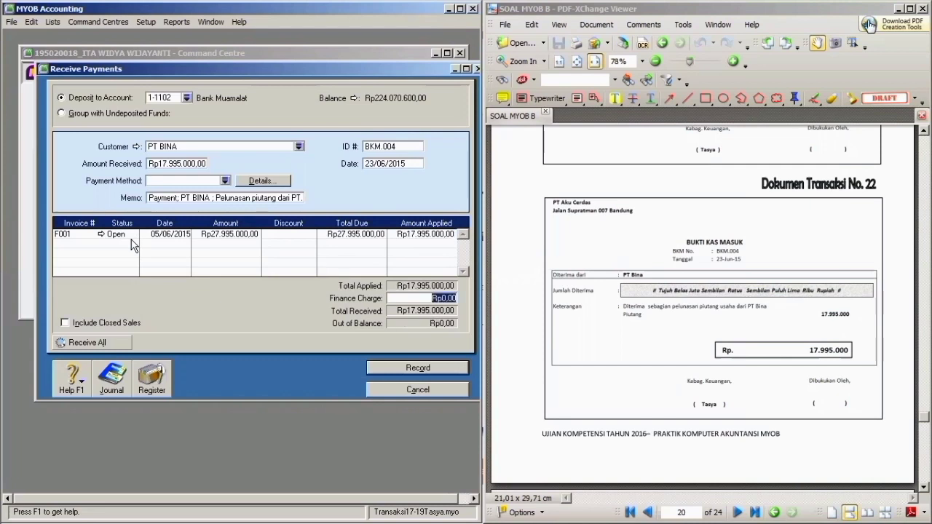
key(Tab)
key(Tab)
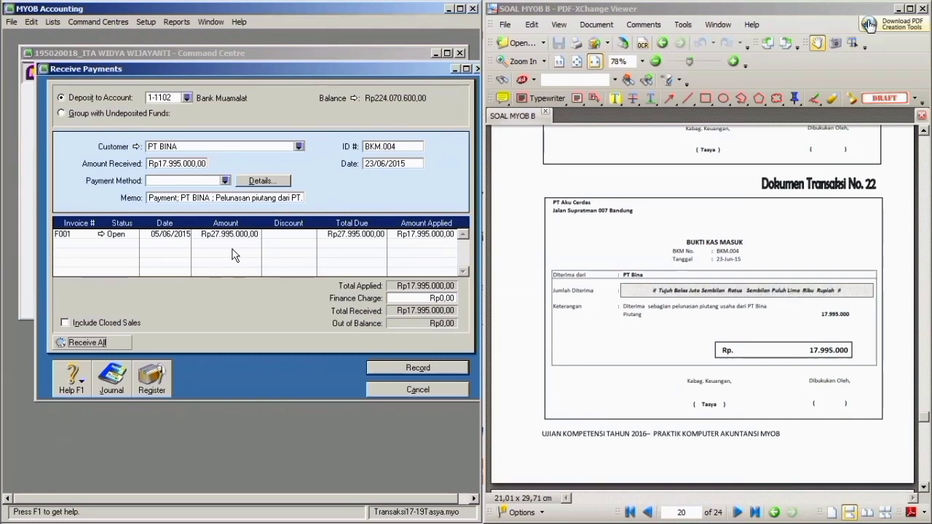
- Review the receipt's transaction recap, record the payment and close the Receive Payments window
key(ctrl+r)
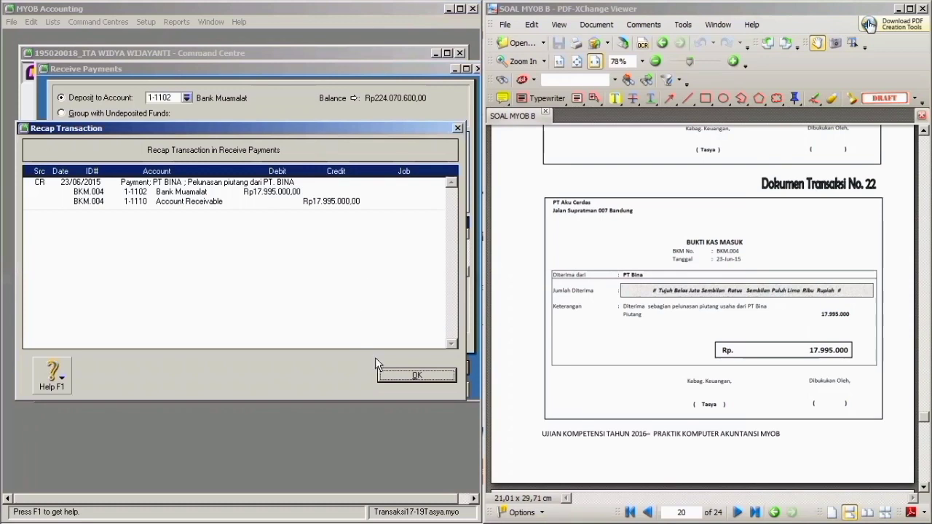
click(399, 376)
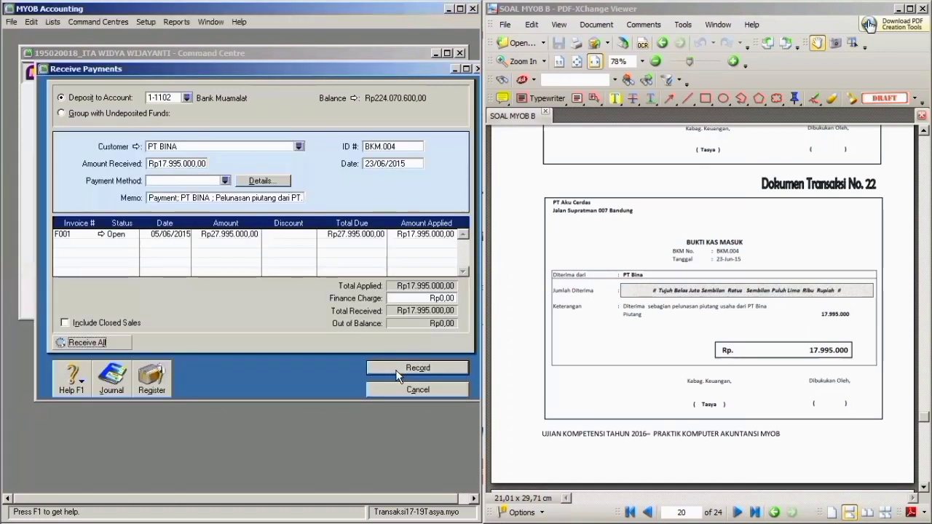
click(397, 371)
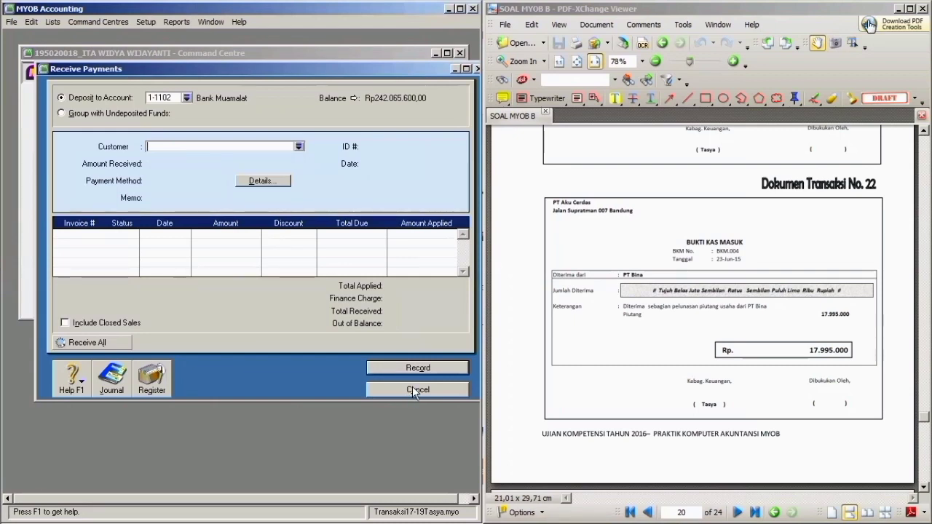
click(414, 391)
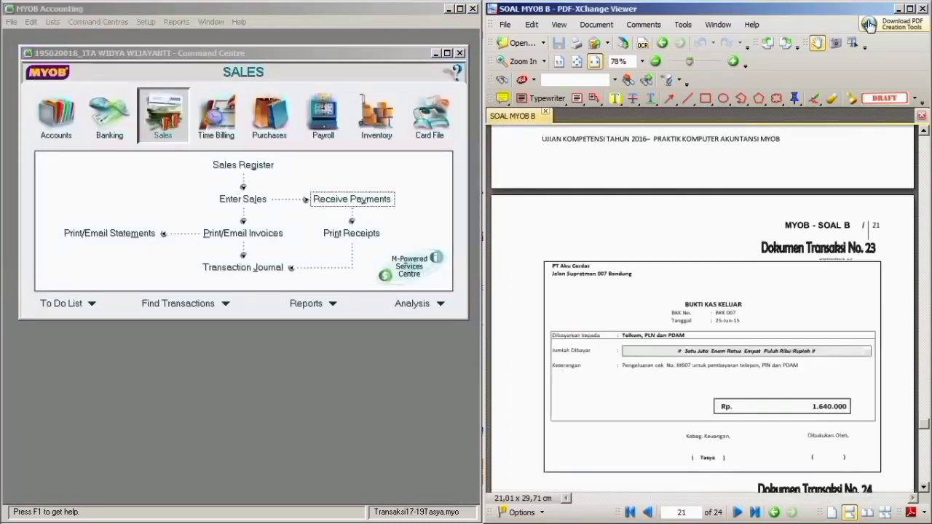
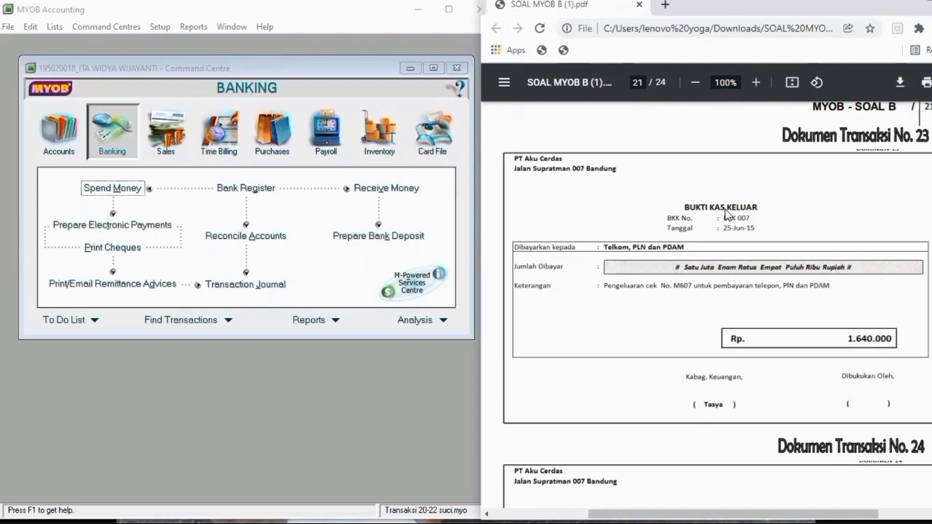
- Start a Spend Money entry paid from the Bank Muamalat account, with PT Aku Cerdas as the card
click(129, 149)
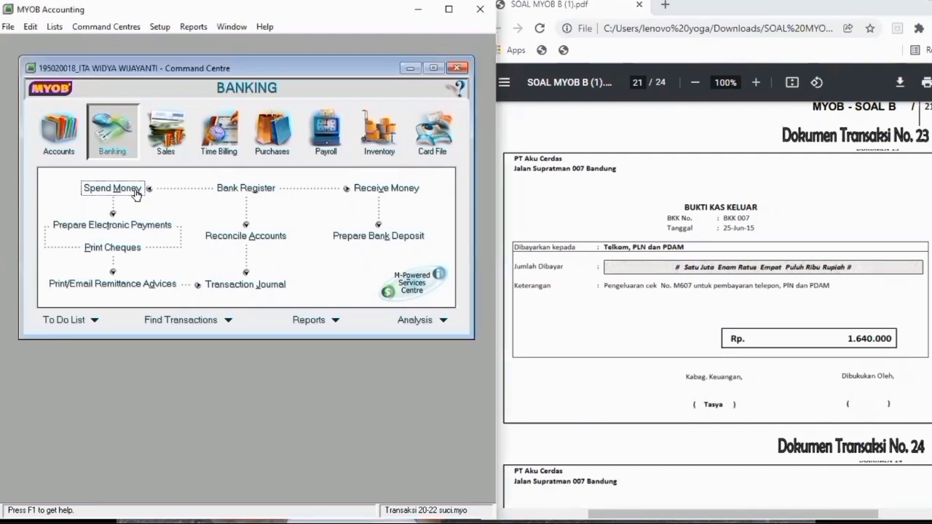
click(137, 192)
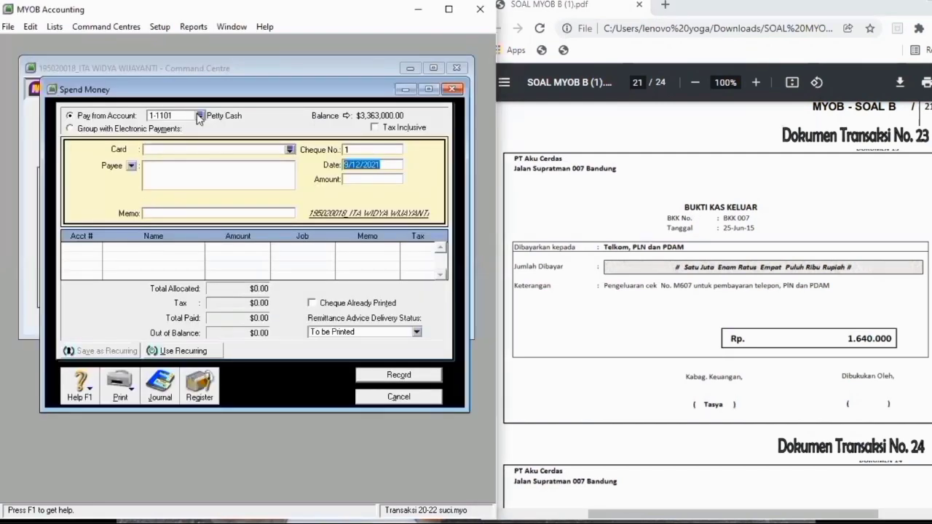
click(200, 117)
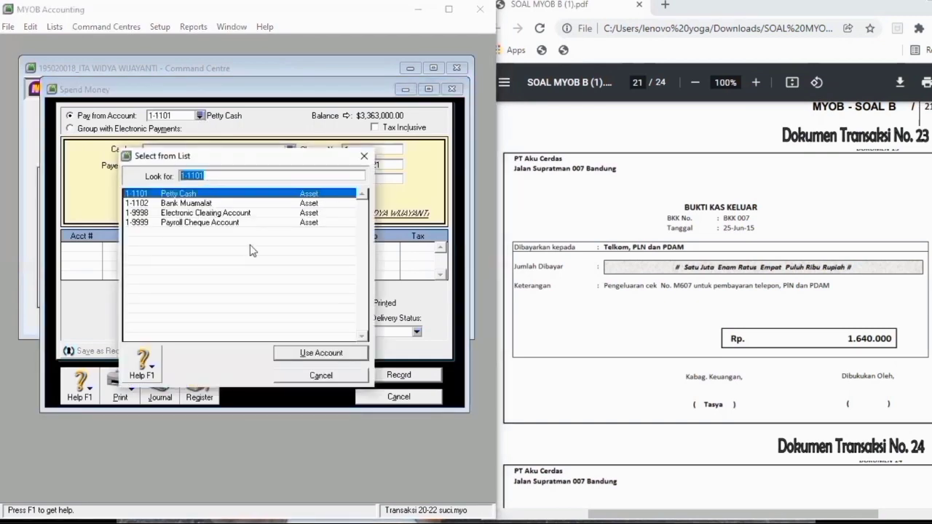
key(Down)
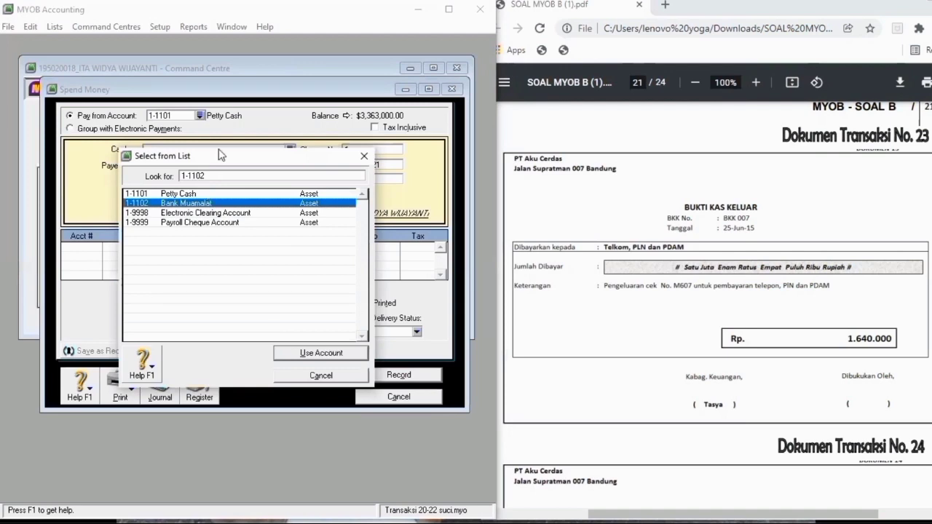
key(Return)
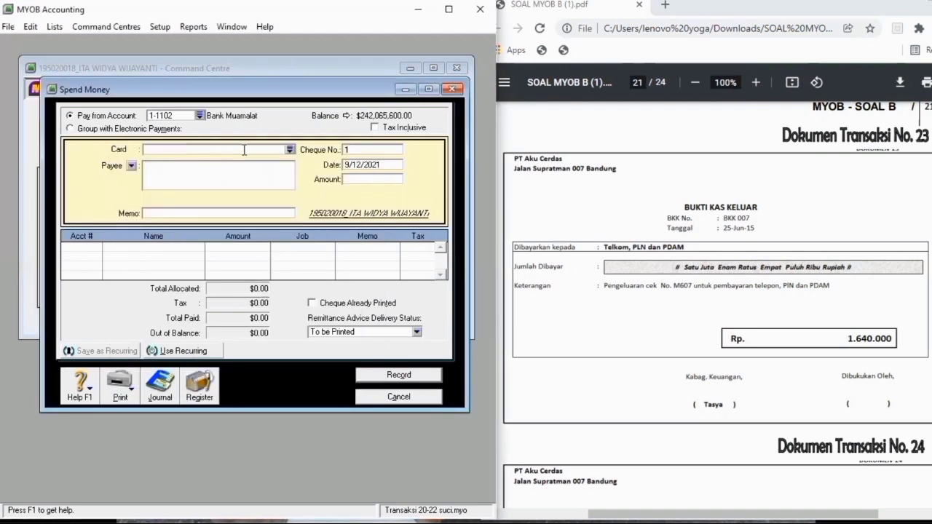
click(290, 150)
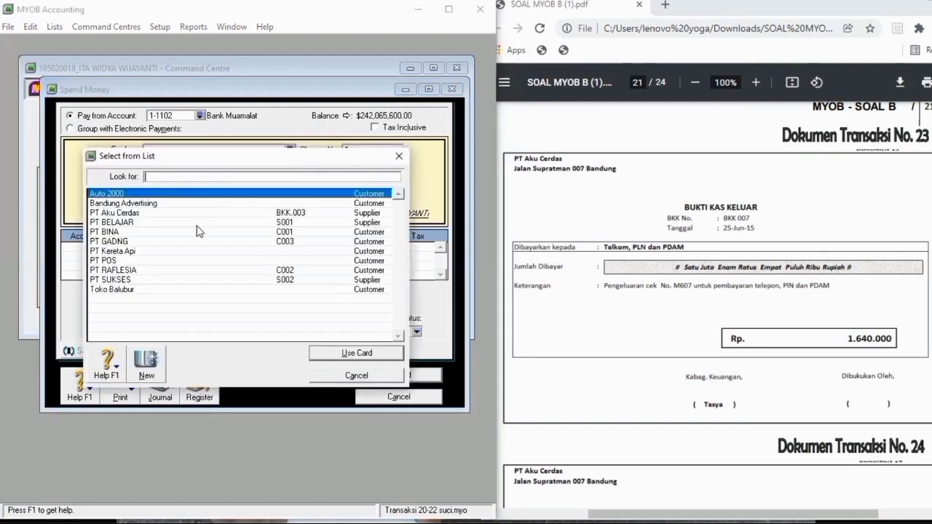
click(340, 360)
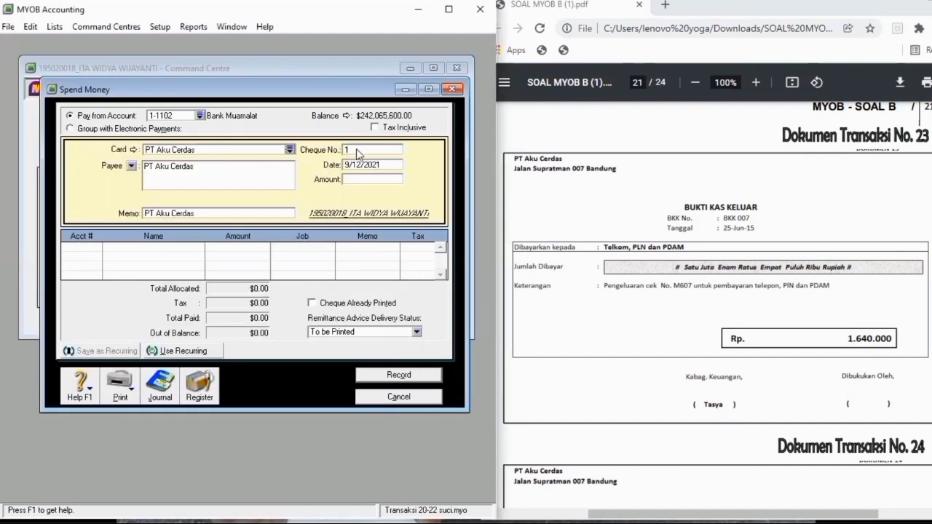
- Set the cheque number of the Spend Money entry to BKK 007
click(356, 150)
key(Caps_Lock)
text(BB)
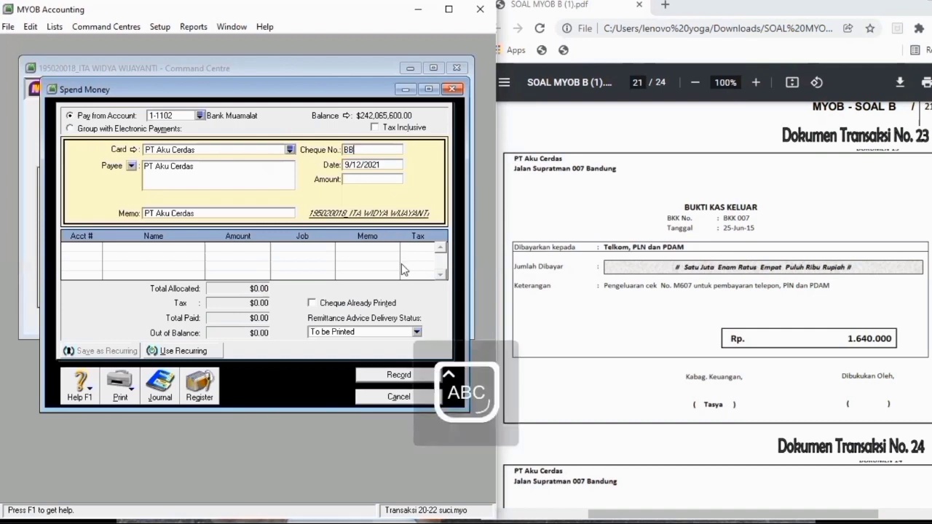
key(BackSpace)
text(K)
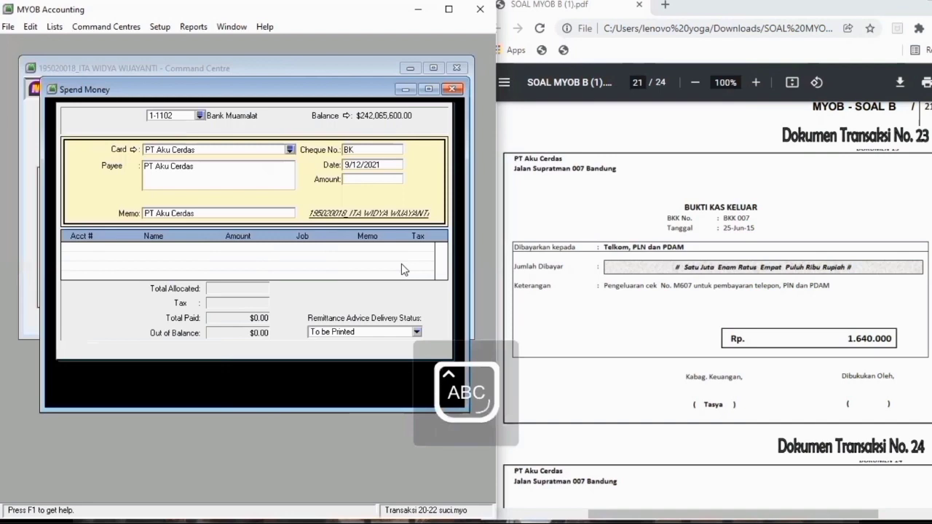
text(K)
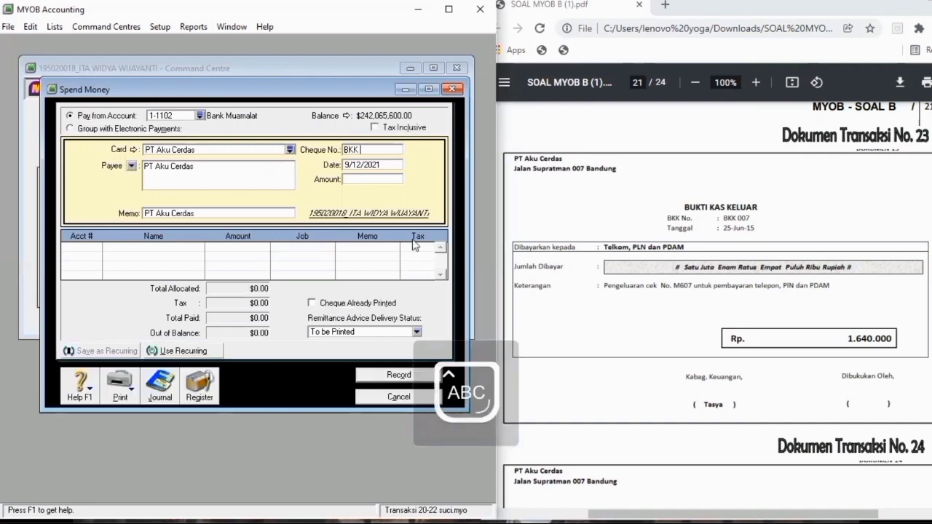
text( 007)
key(Tab)
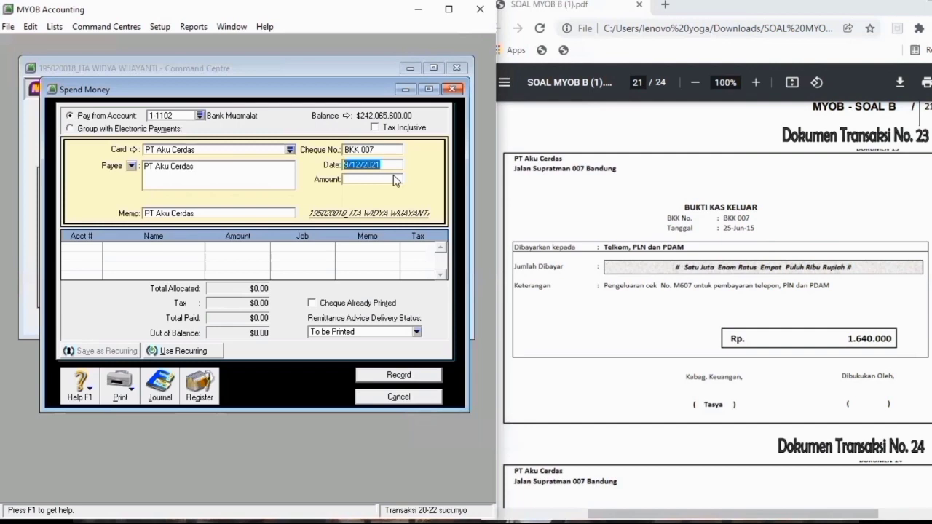
- Date the Spend Money entry 25/06/2015 and set its amount to 1640000
text(25/)
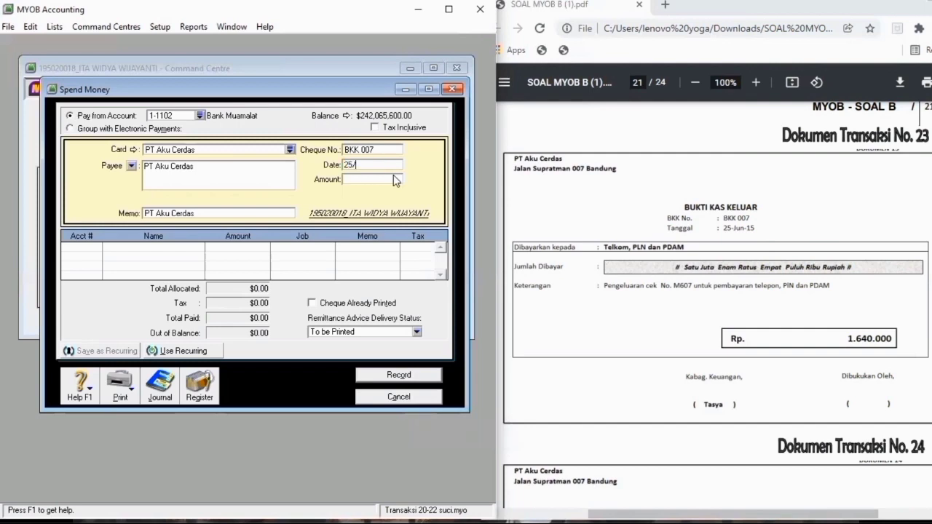
text(06/20151)
key(BackSpace)
key(Tab)
text(165)
key(BackSpace)
text(40000)
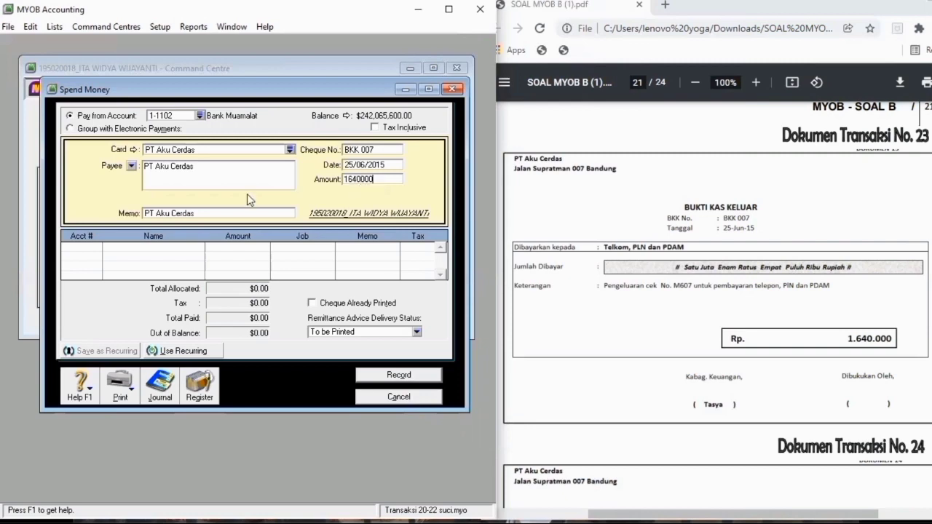
key(Tab)
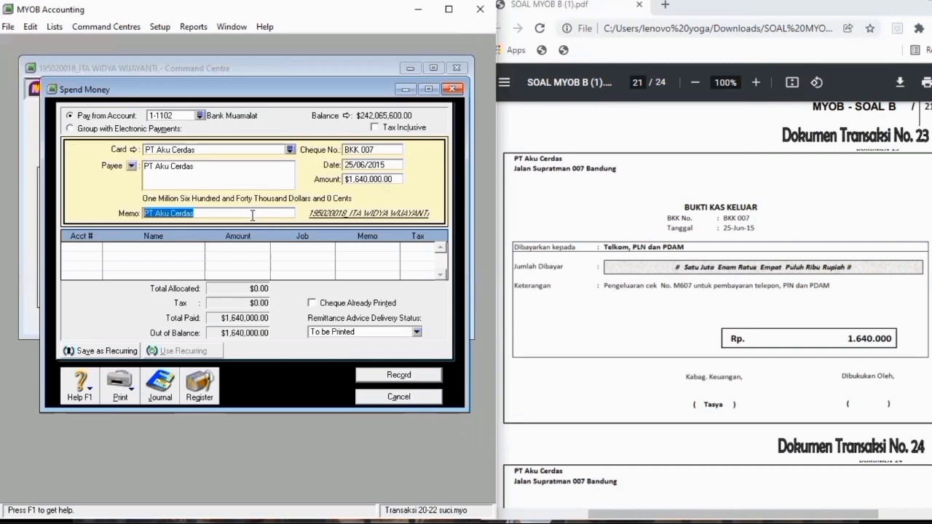
- Extend the Spend Money memo so that it reads "PT Aku Cerdas ; Pengeluaran cek"
click(252, 213)
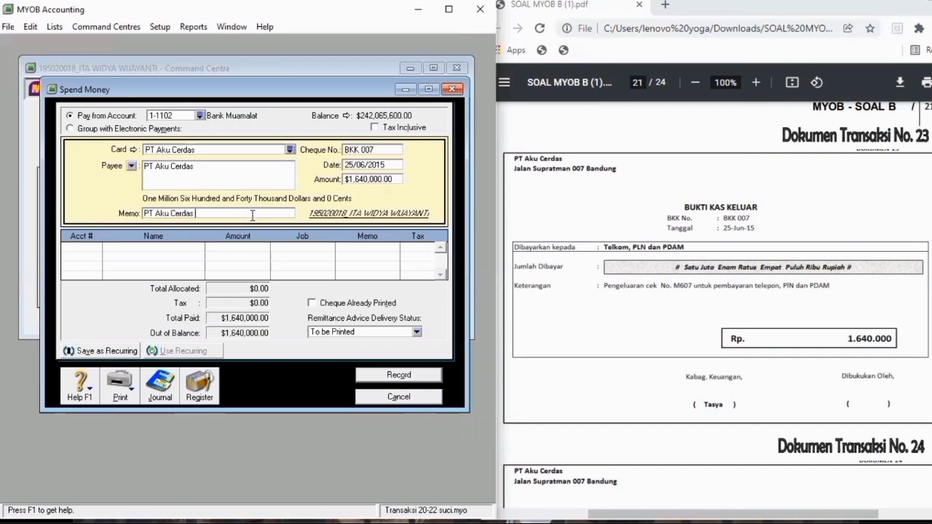
text(; P)
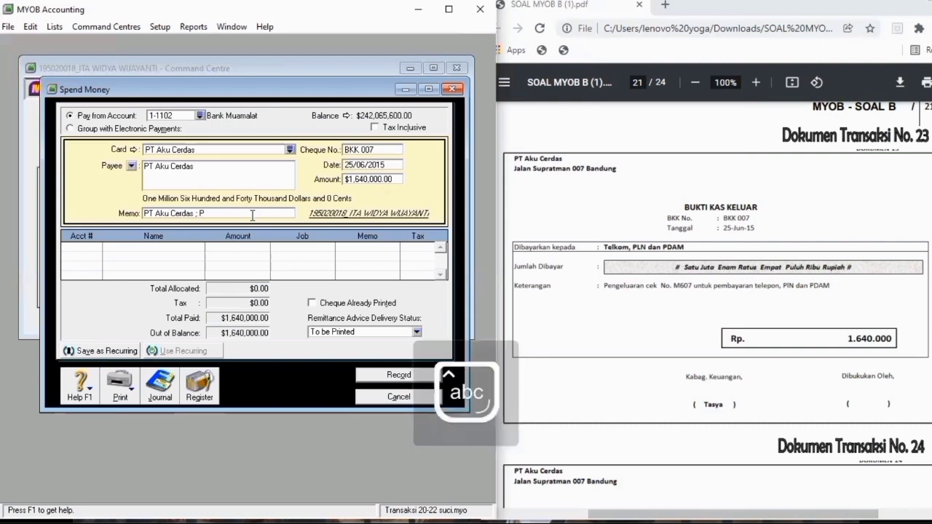
text(engelua)
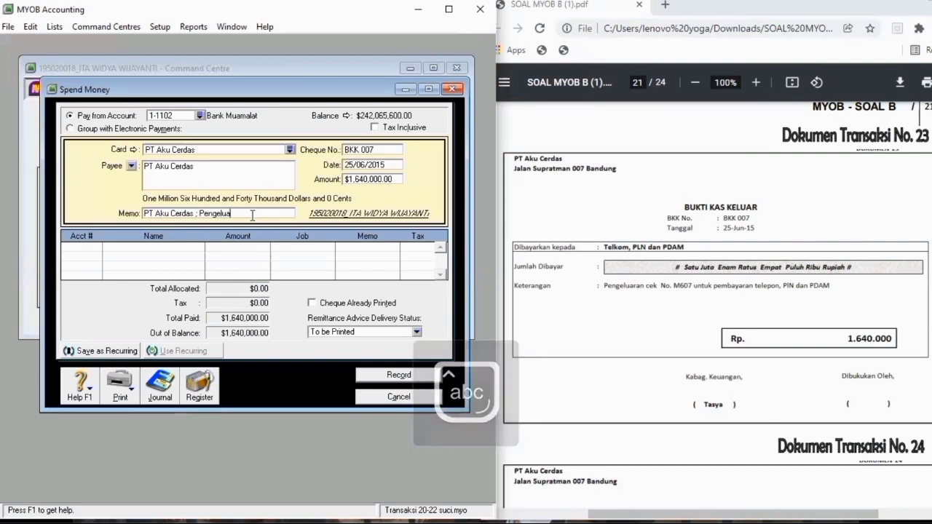
text(ran ce)
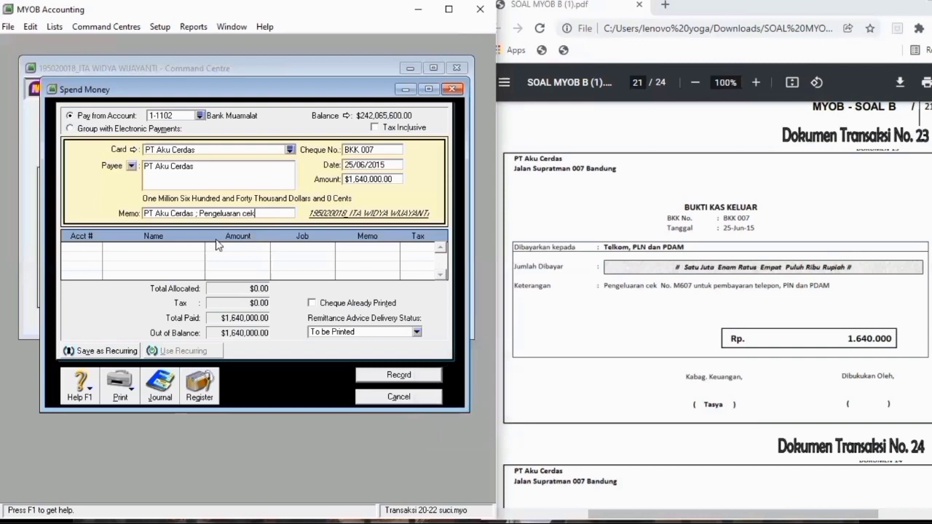
text(k)
key(Tab)
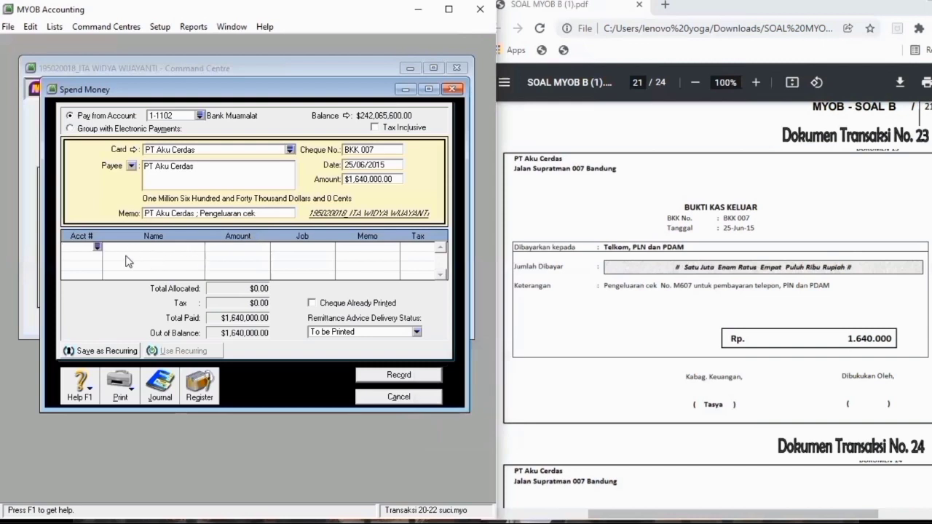
- Allocate the full $1,640,000.00 payment to account 1-1110 Account Receivable, accepting the use of the linked receivable account
click(97, 248)
text(6)
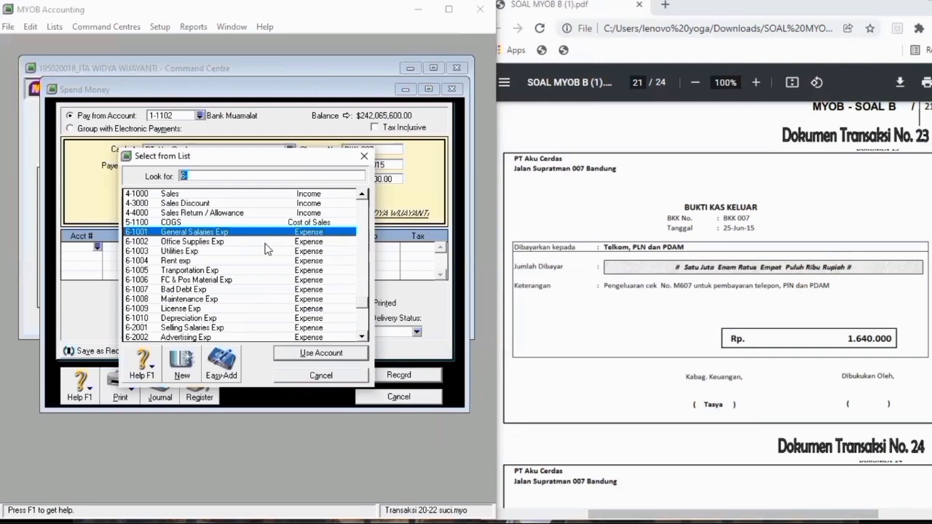
scroll(266, 250, up, 3)
scroll(266, 250, up, 3)
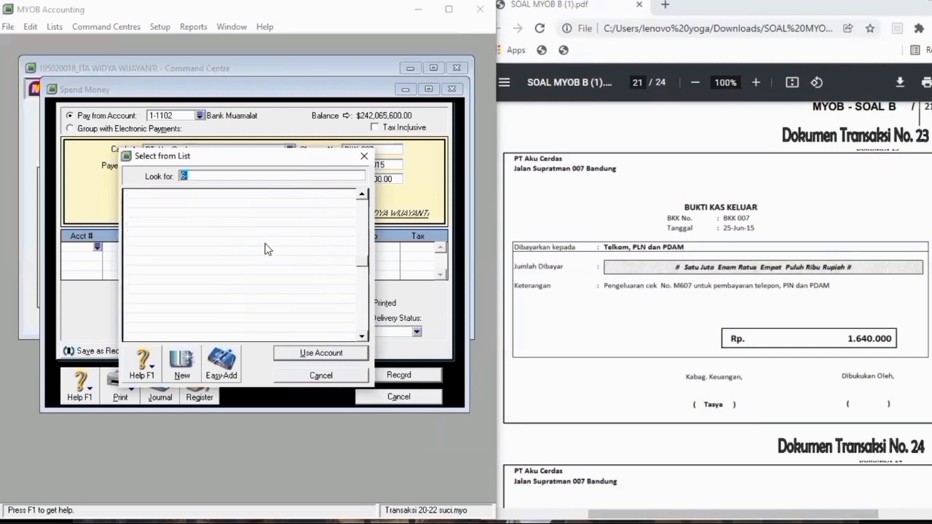
scroll(266, 250, up, 5)
scroll(258, 248, up, 1)
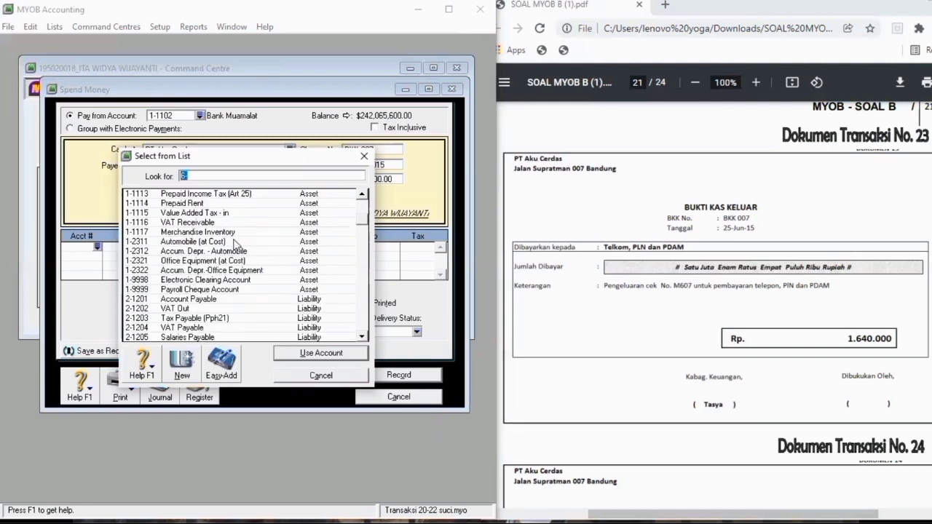
scroll(236, 252, up, 1)
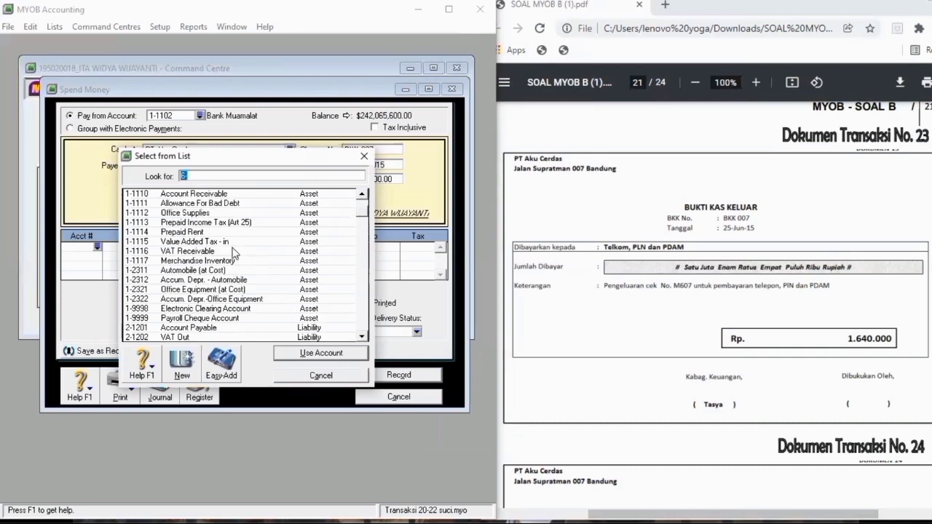
scroll(235, 252, up, 1)
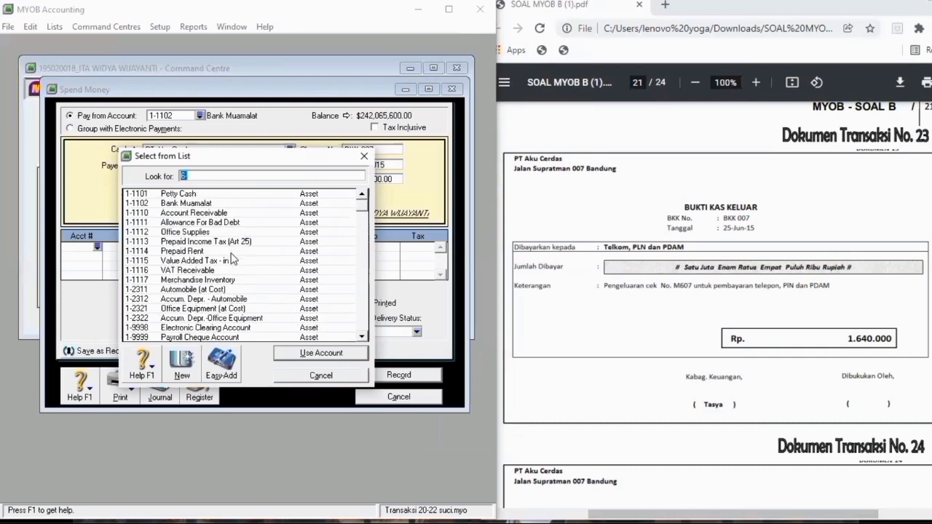
scroll(233, 261, down, 1)
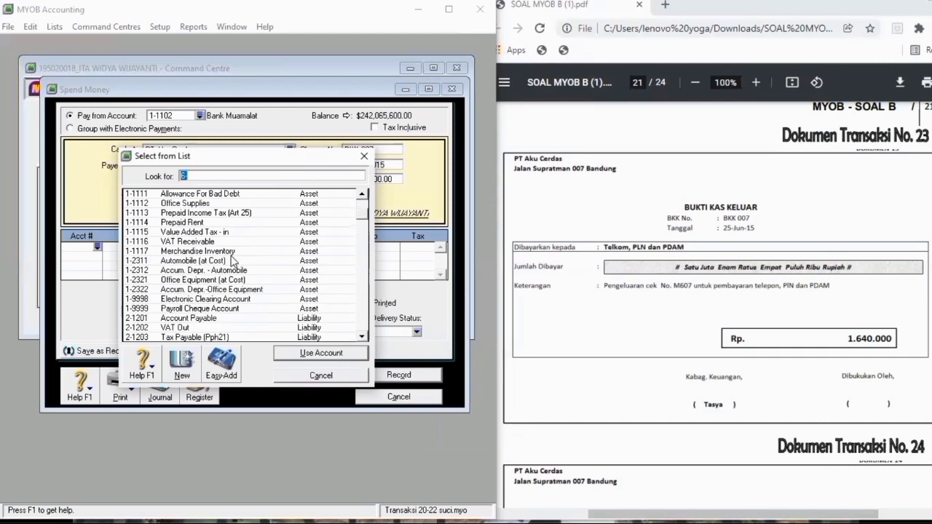
scroll(225, 283, down, 5)
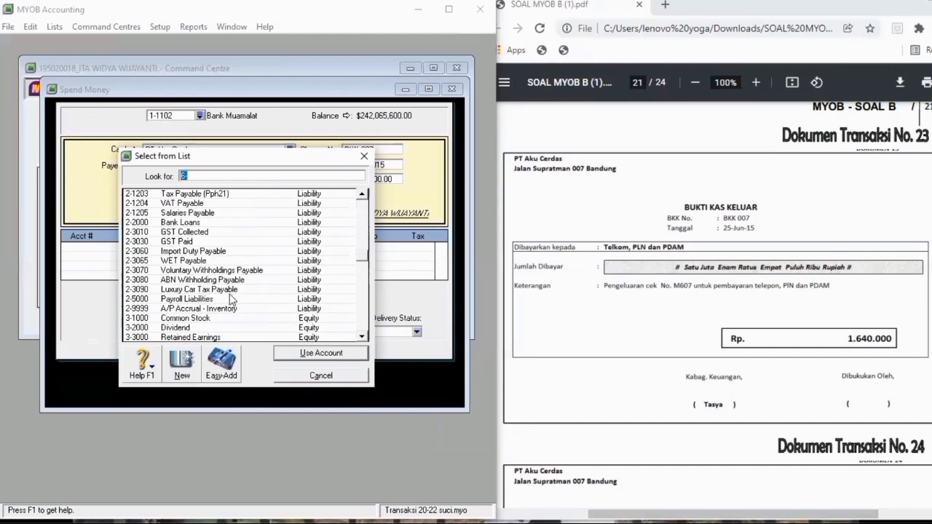
scroll(244, 254, down, 5)
click(244, 251)
scroll(248, 260, down, 3)
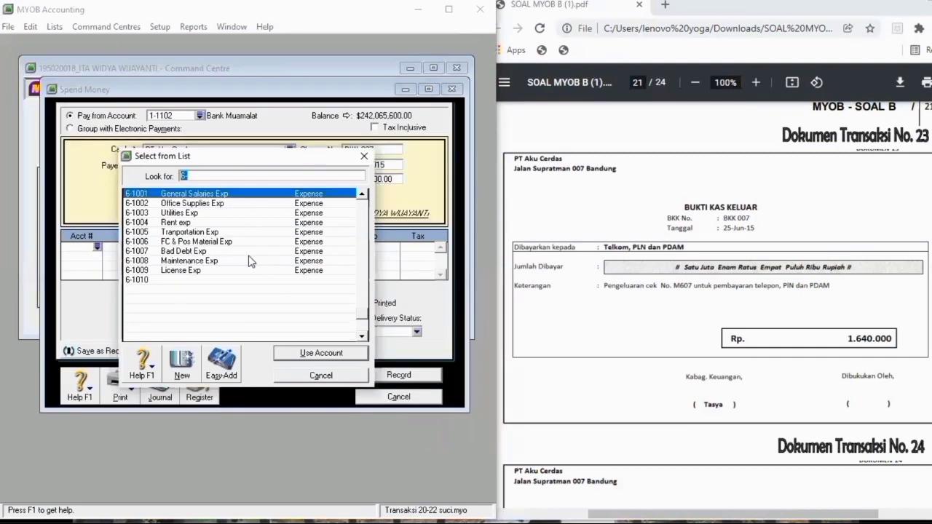
scroll(248, 262, up, 15)
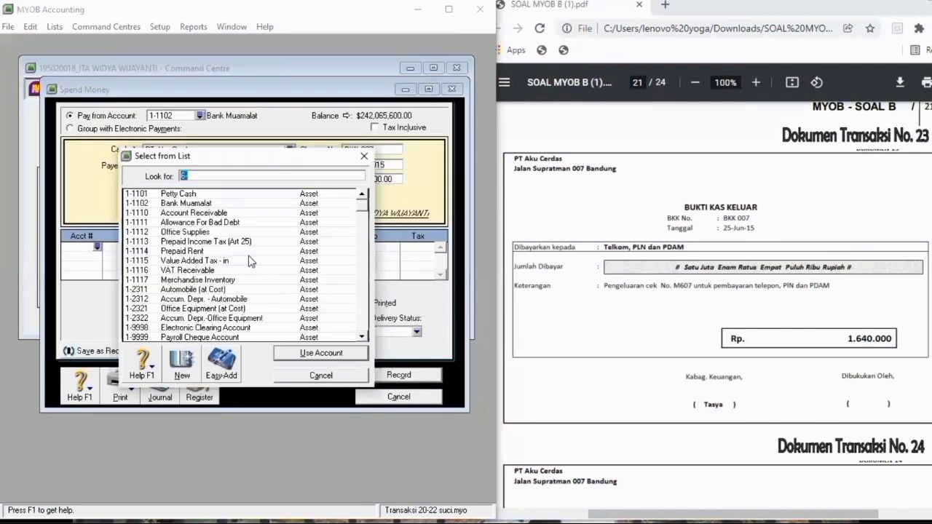
click(220, 213)
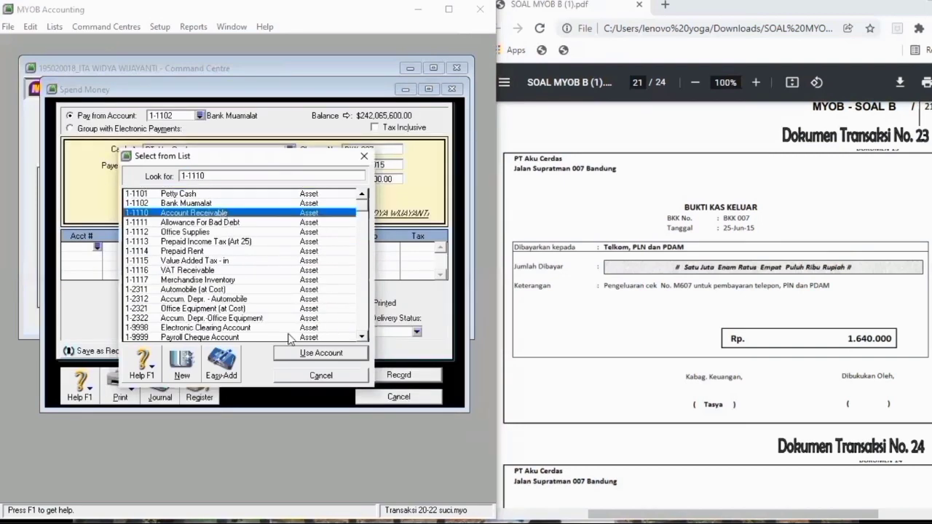
click(307, 357)
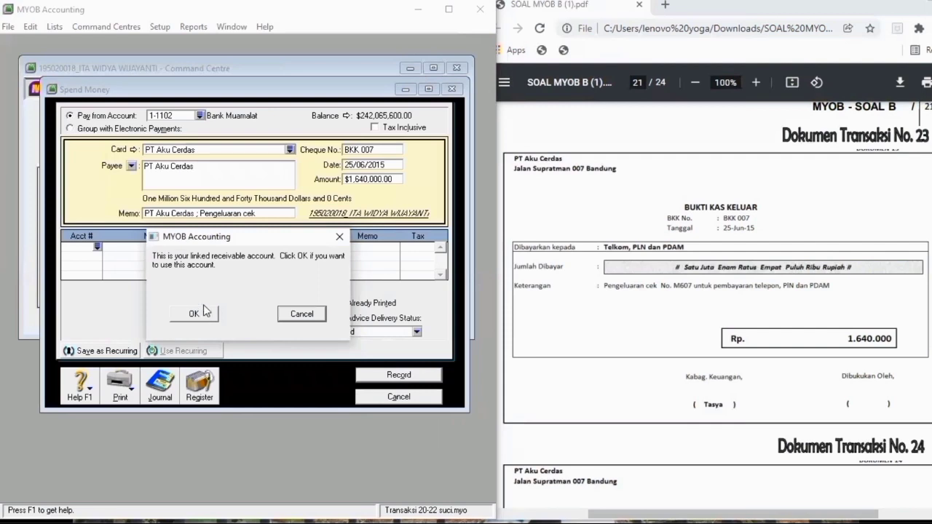
click(204, 312)
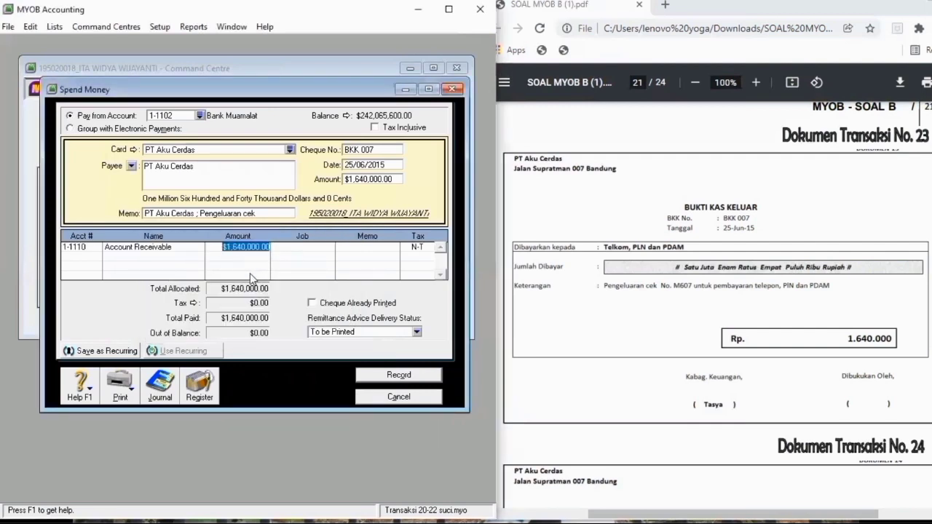
key(Tab)
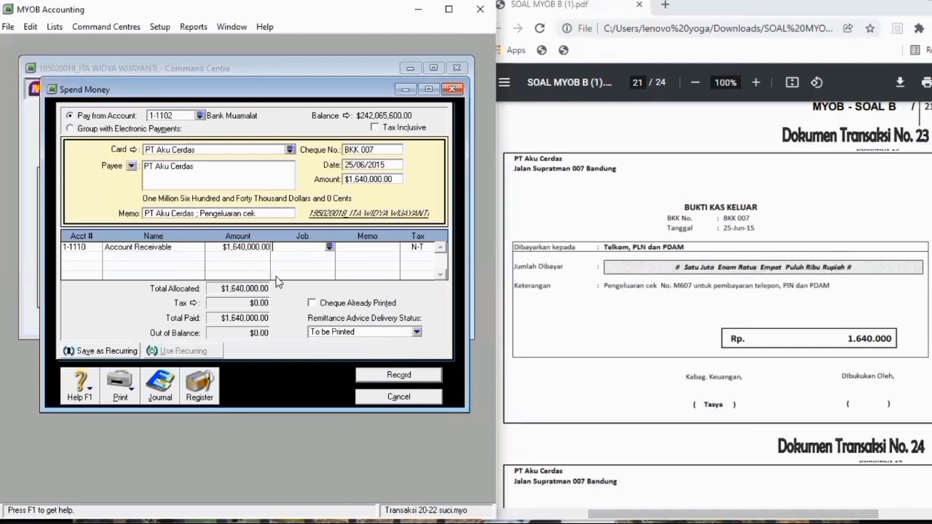
key(Tab)
key(Tab)
click(258, 337)
key(Tab)
text(6)
key(Tab)
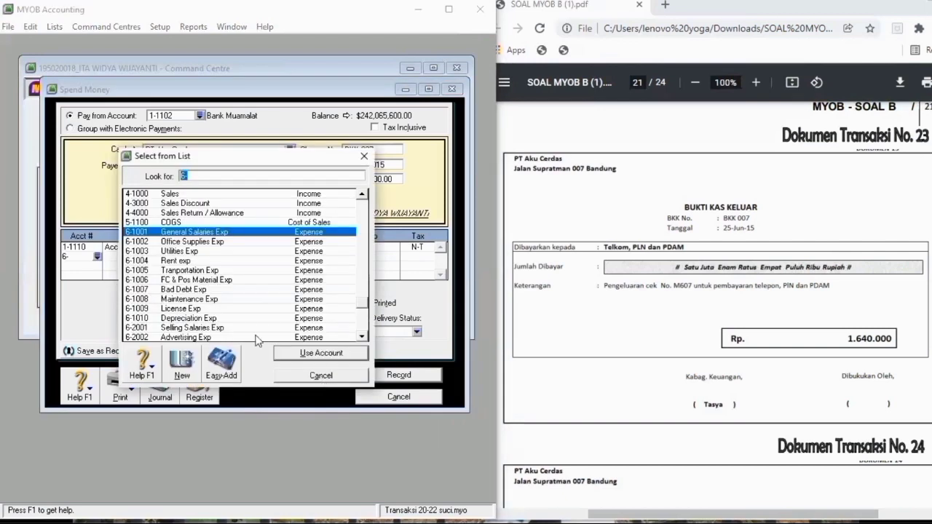
key(Escape)
key(BackSpace)
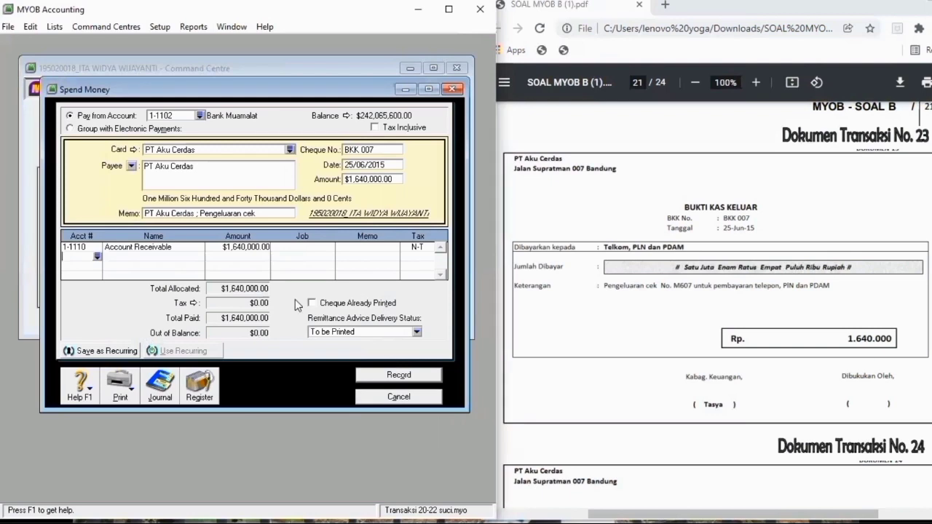
- Check the recap of the BKK 007 payment, record it and close the Spend Money window
key(ctrl+r)
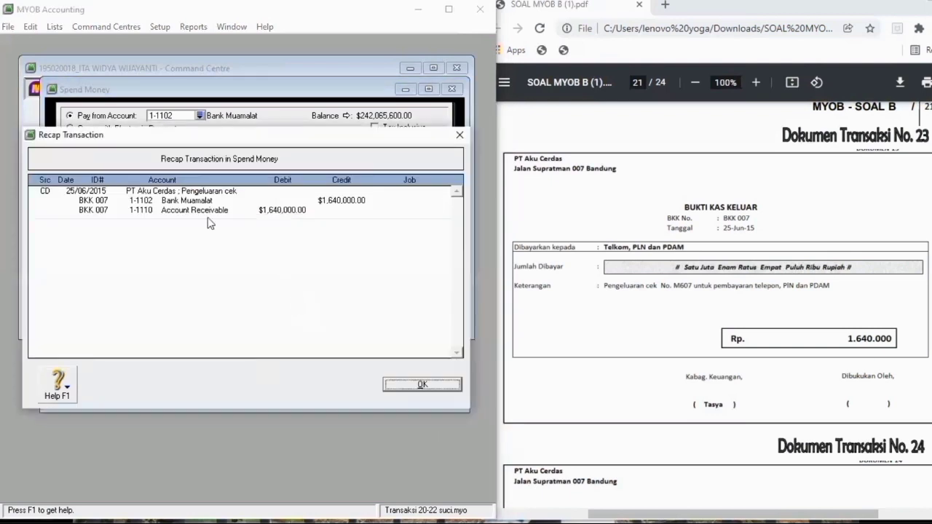
click(396, 384)
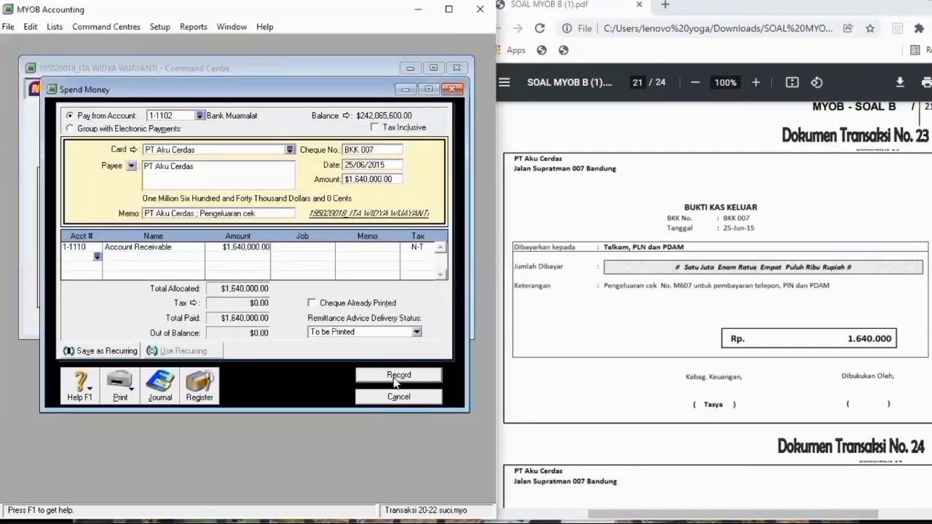
click(397, 376)
click(452, 89)
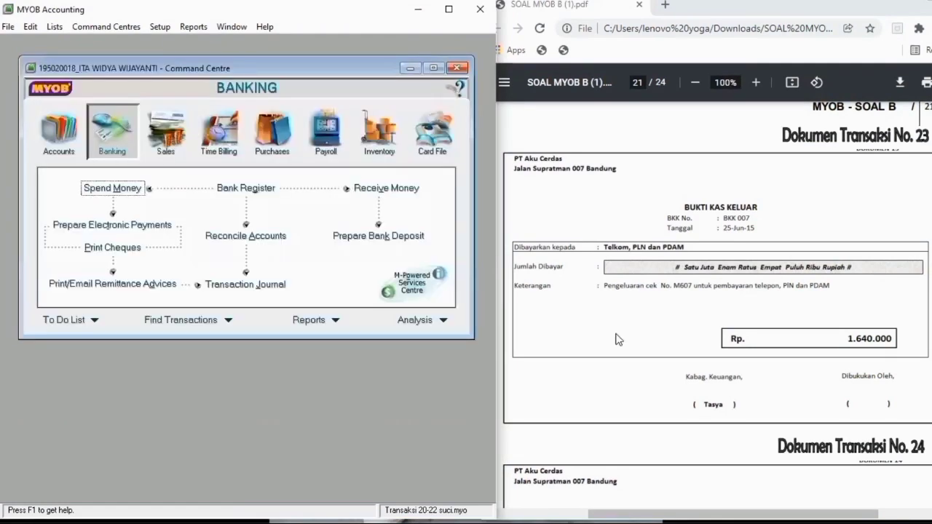
- Start a new Spend Money entry for transaction document No. 24 and choose PT Aku Cerdas as the card
scroll(714, 312, down, 2)
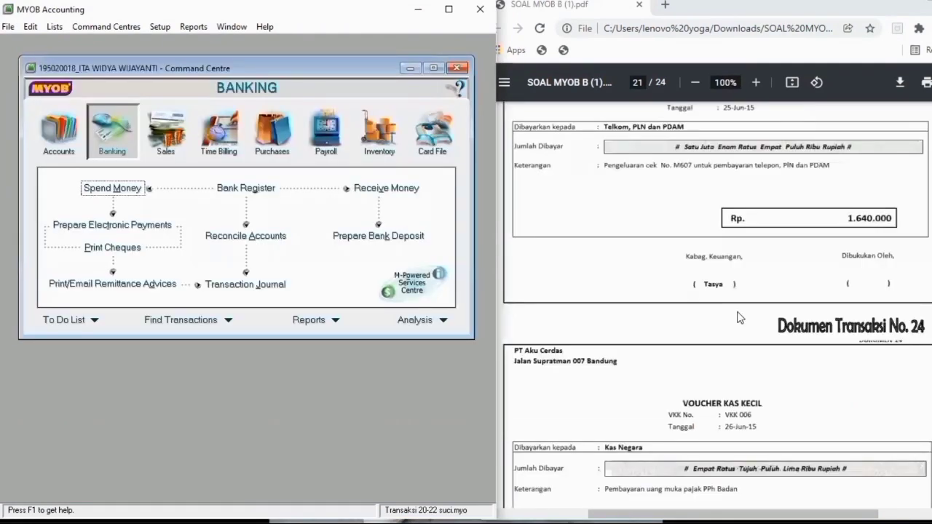
scroll(739, 317, down, 3)
scroll(739, 317, down, 1)
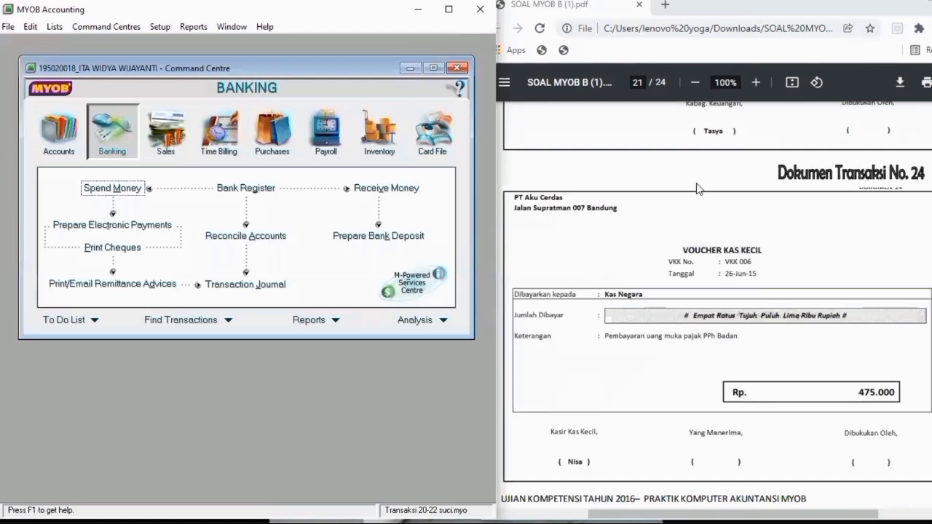
scroll(699, 189, down, 1)
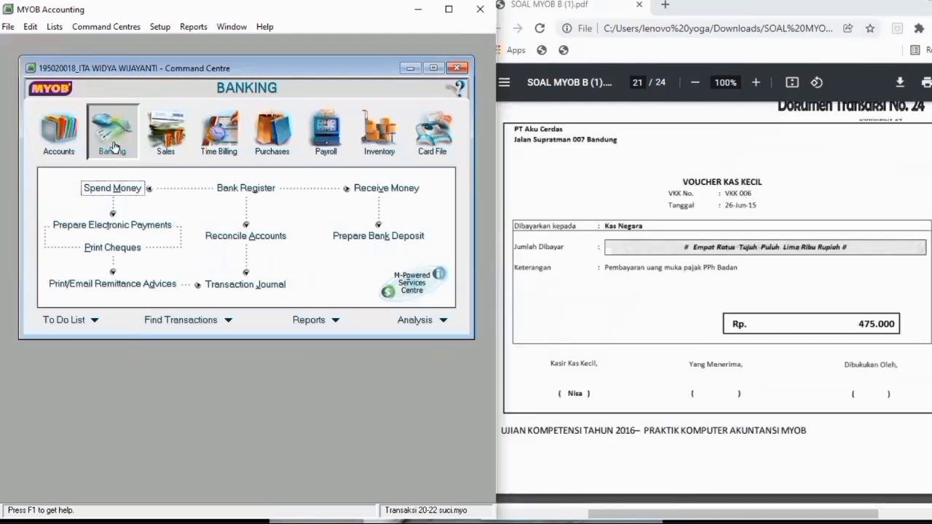
click(111, 187)
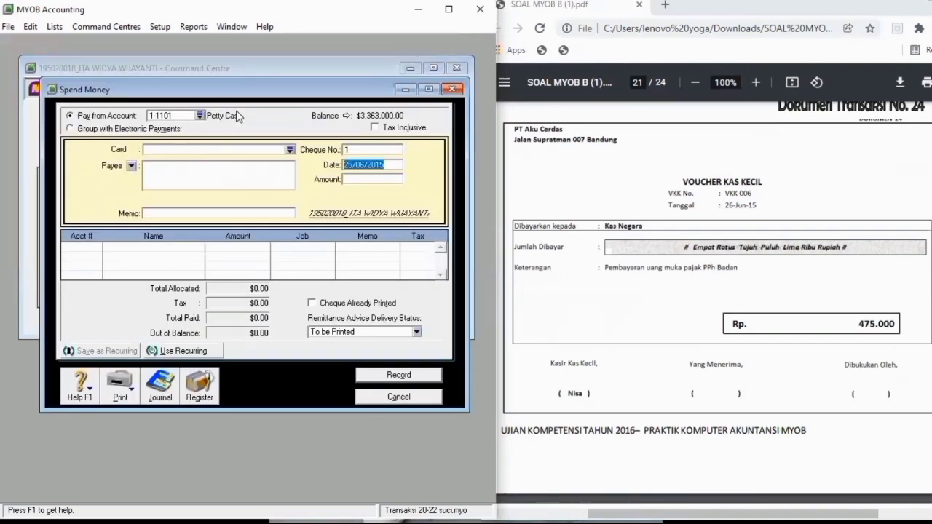
click(290, 150)
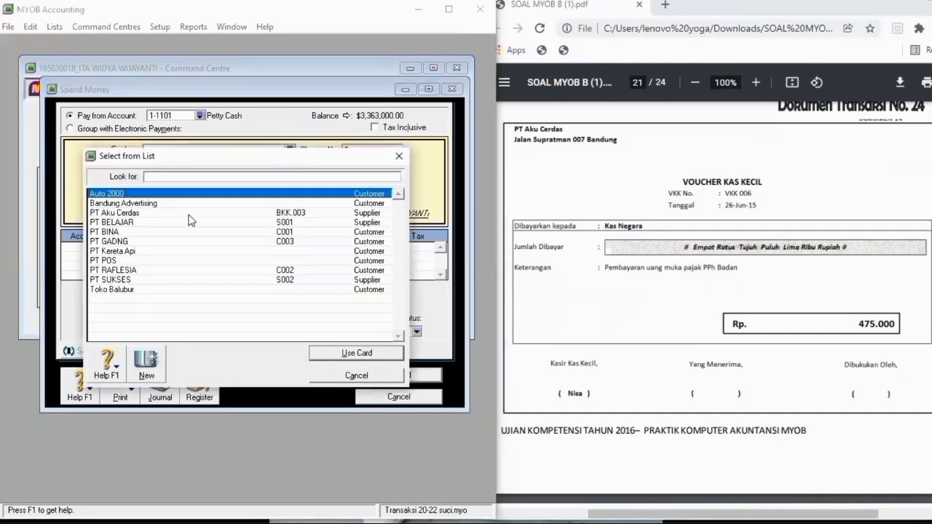
click(147, 213)
click(339, 355)
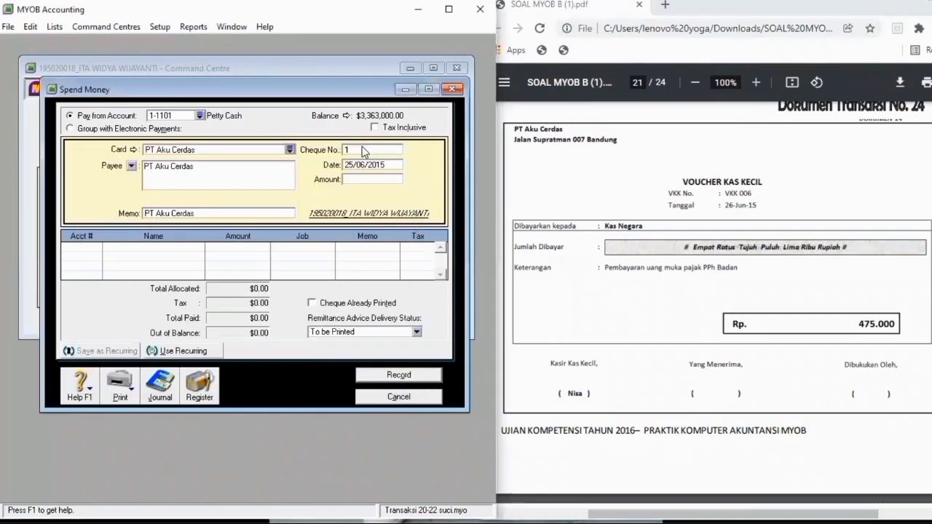
- Set the cheque number to VKK 006, the date to 26/06/2015 and the amount to $475,000.00
click(373, 156)
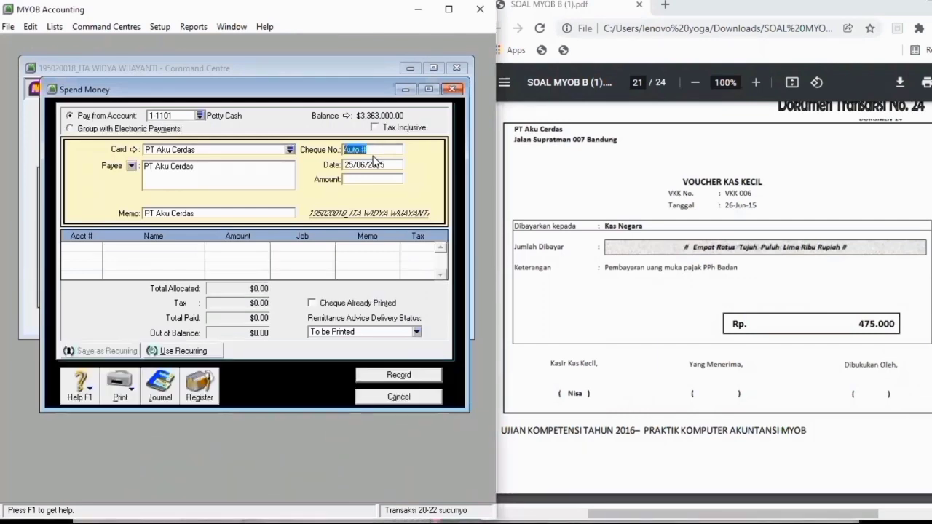
key(Caps_Lock)
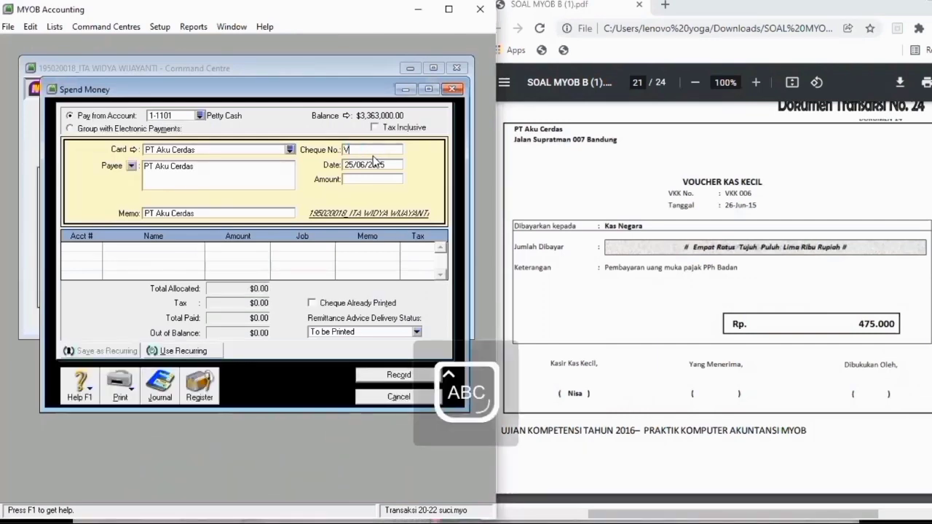
text(VKK 006)
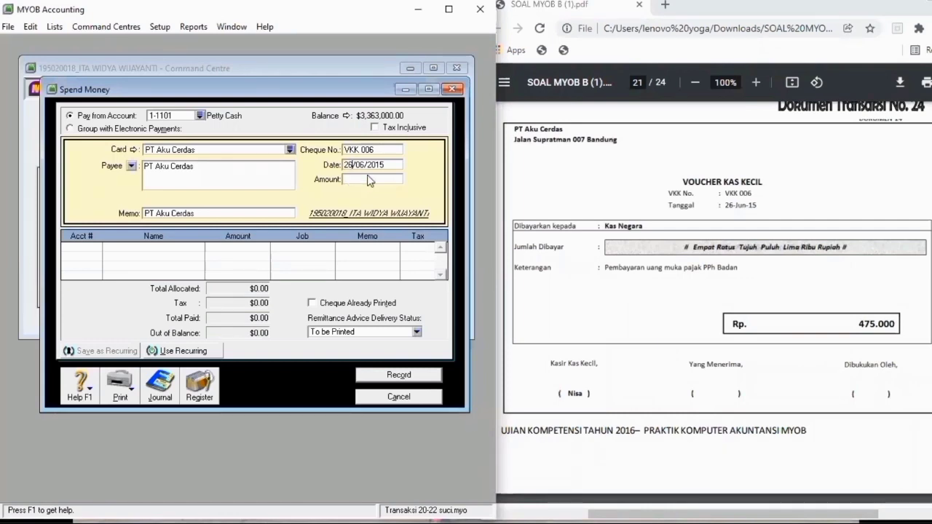
click(369, 176)
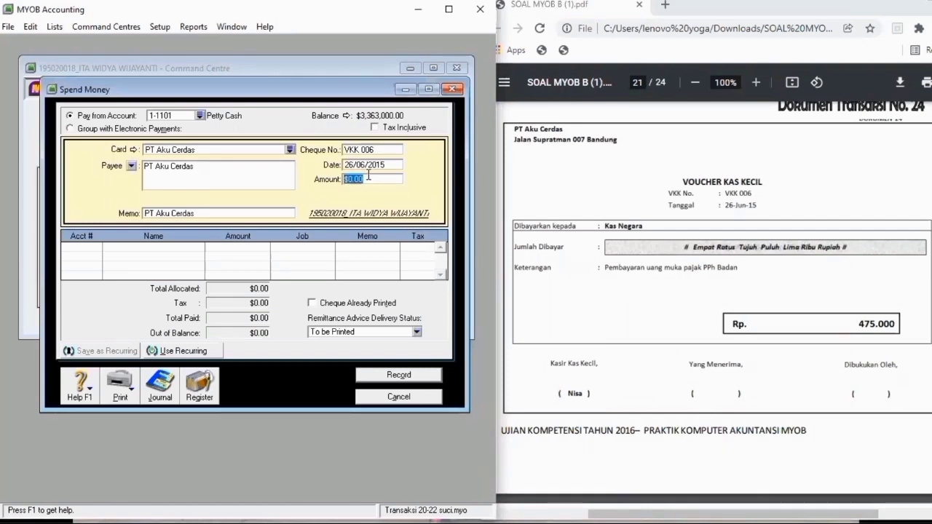
text(475,000)
key(Tab)
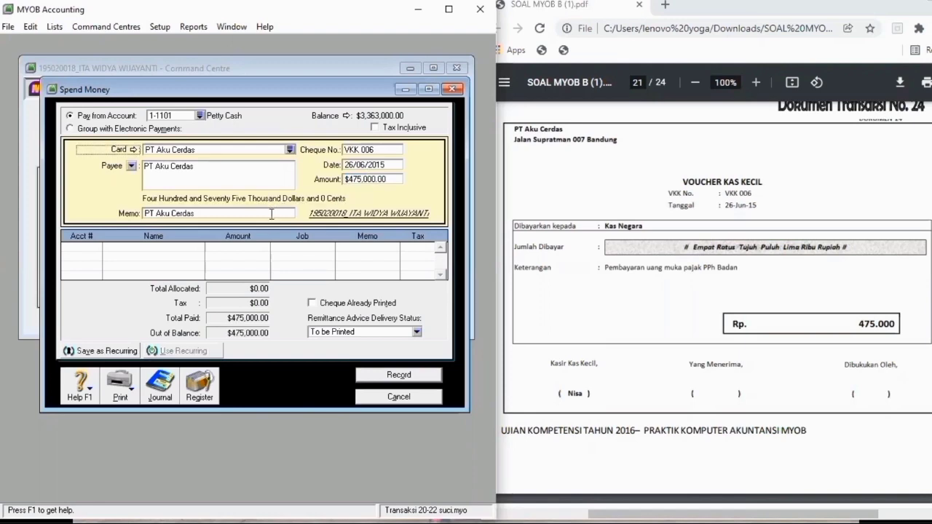
- Extend the memo to read "PT Aku Cerdas ; Pembayaran uang muka pajak"
click(271, 214)
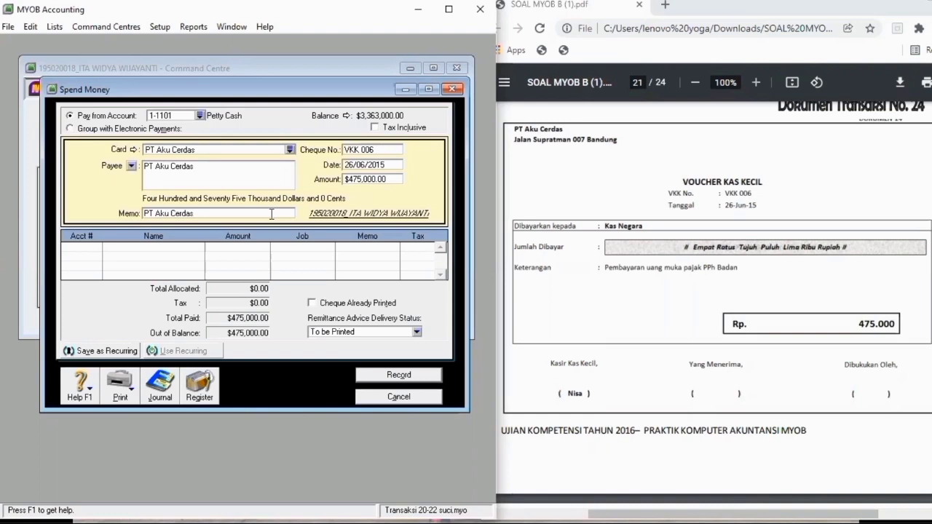
text(; Pemb)
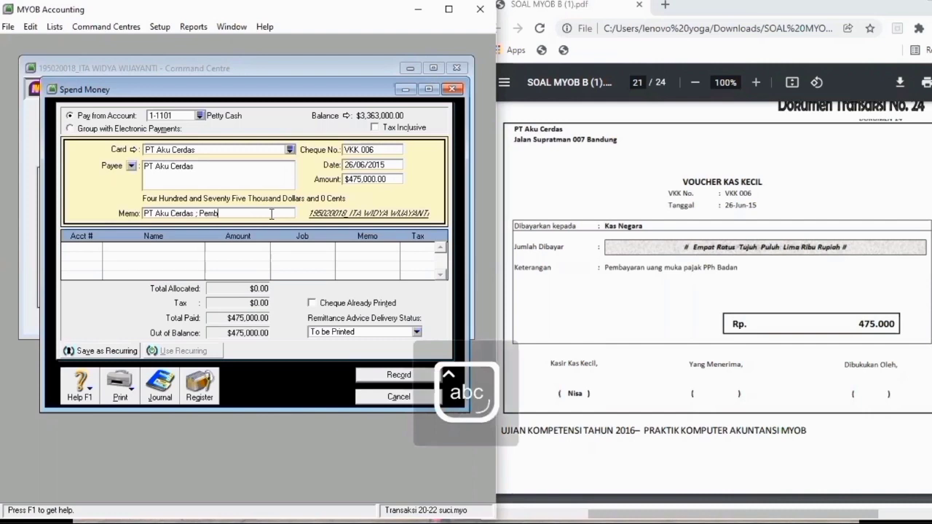
text(ayaran u)
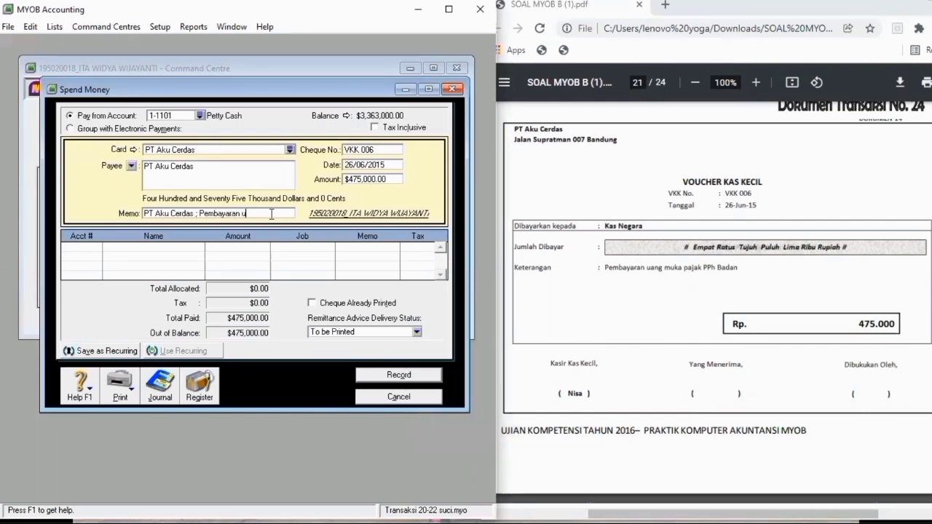
text(ang muka pajak)
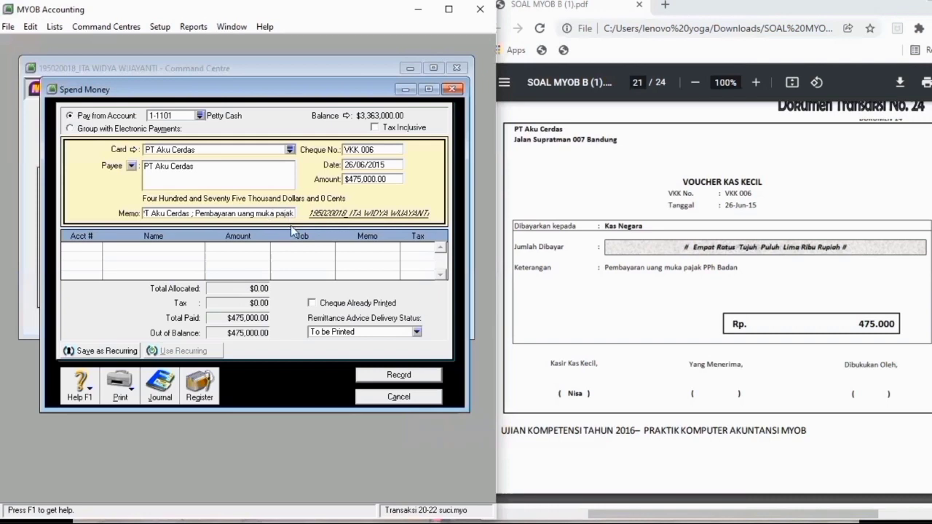
key(Tab)
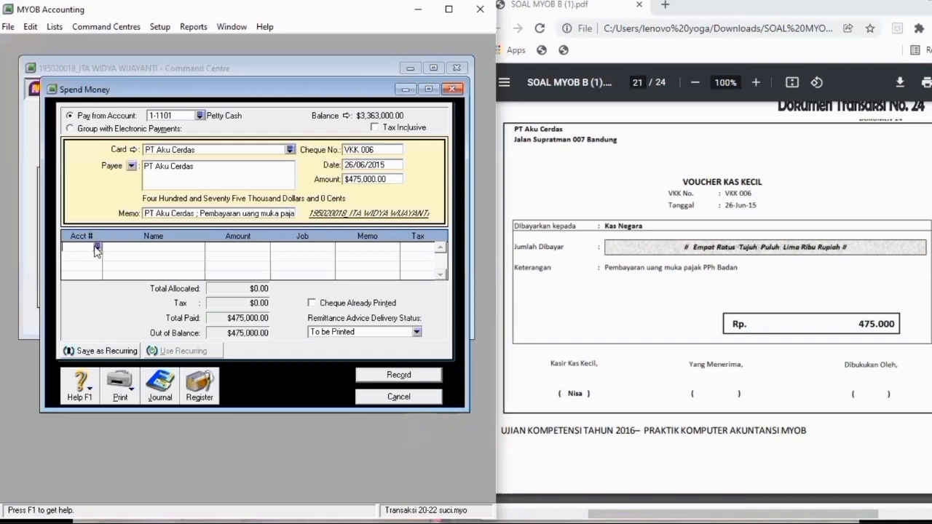
- Allocate the payment to account 1-1113 Prepaid Income Tax (Art 25)
text(6)
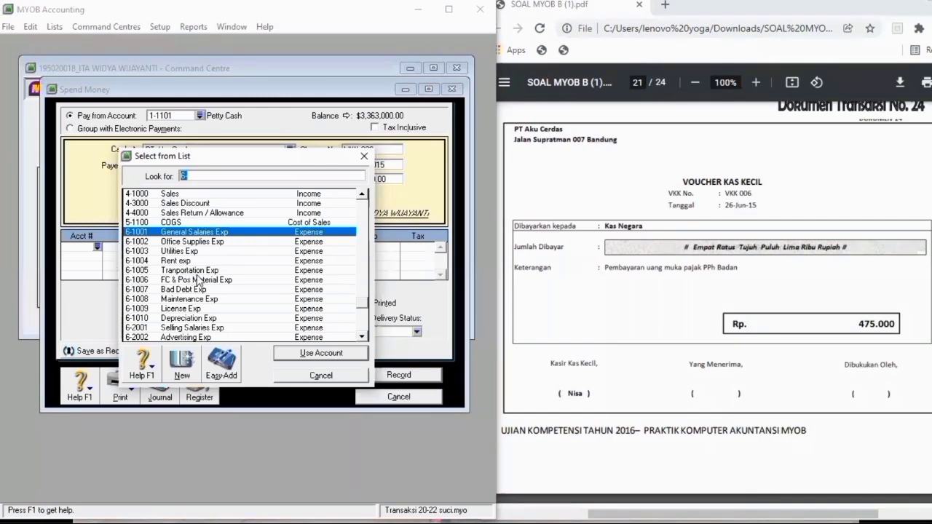
scroll(198, 280, down, 1)
scroll(199, 280, down, 2)
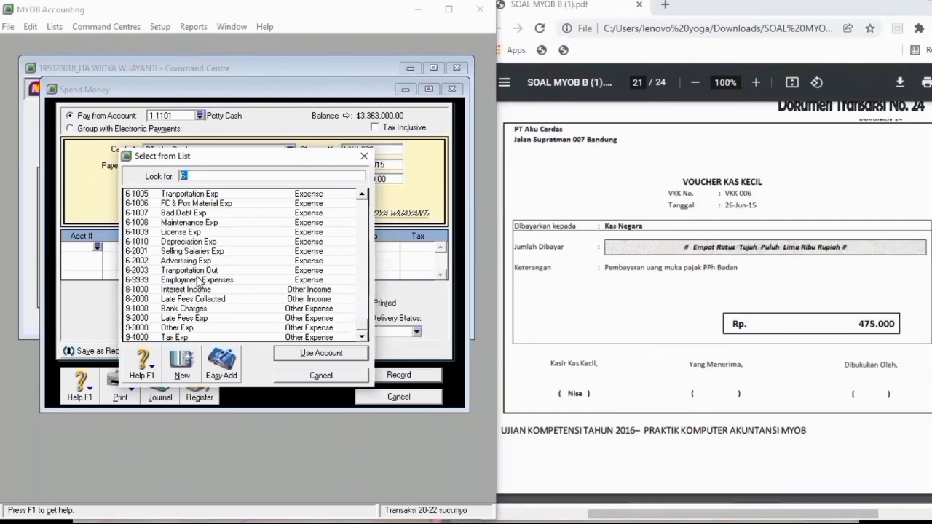
scroll(222, 284, up, 5)
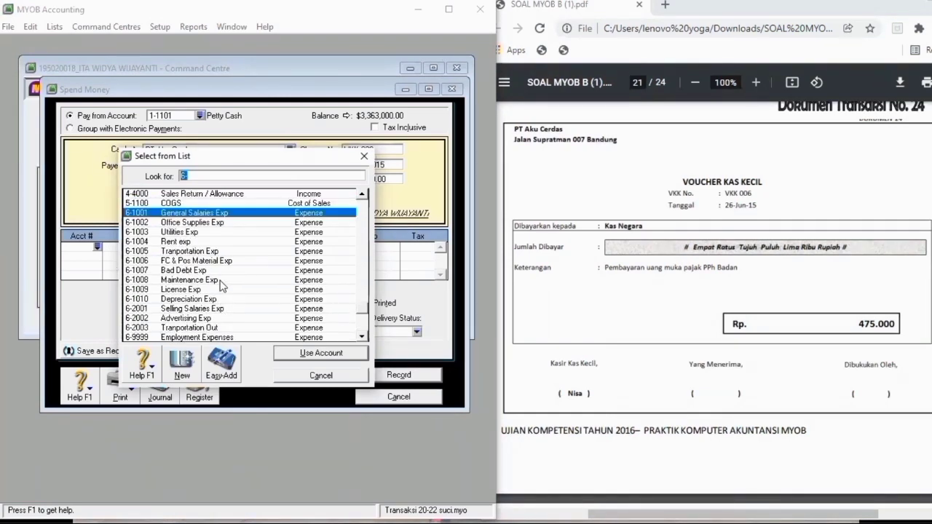
scroll(222, 282, up, 1)
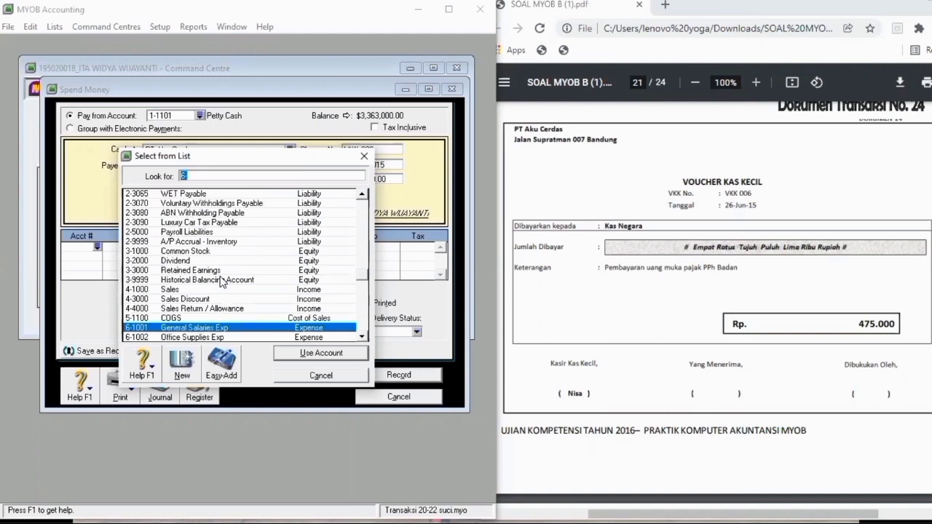
scroll(221, 282, up, 7)
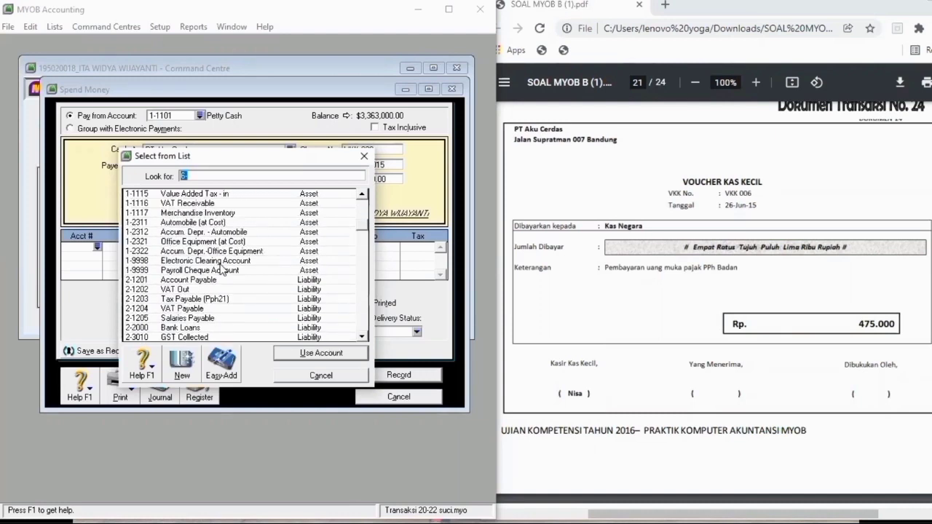
scroll(221, 269, up, 2)
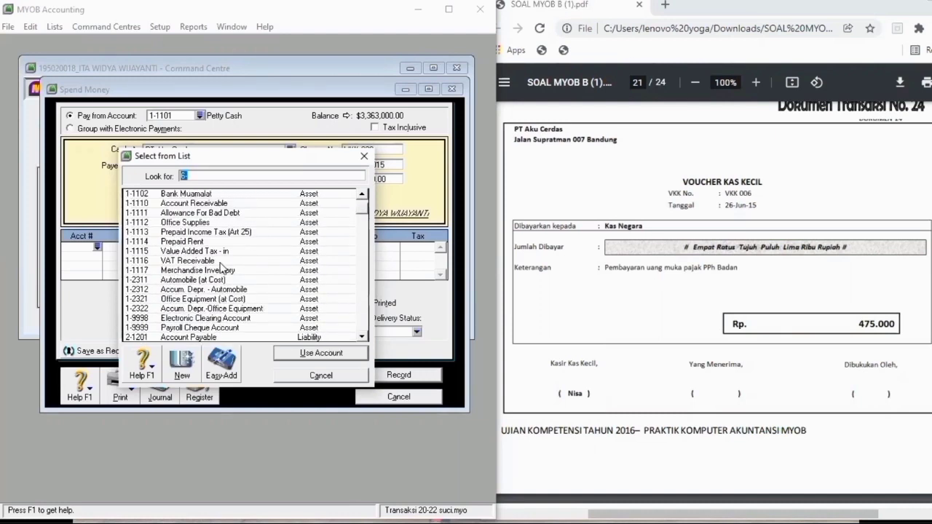
click(206, 232)
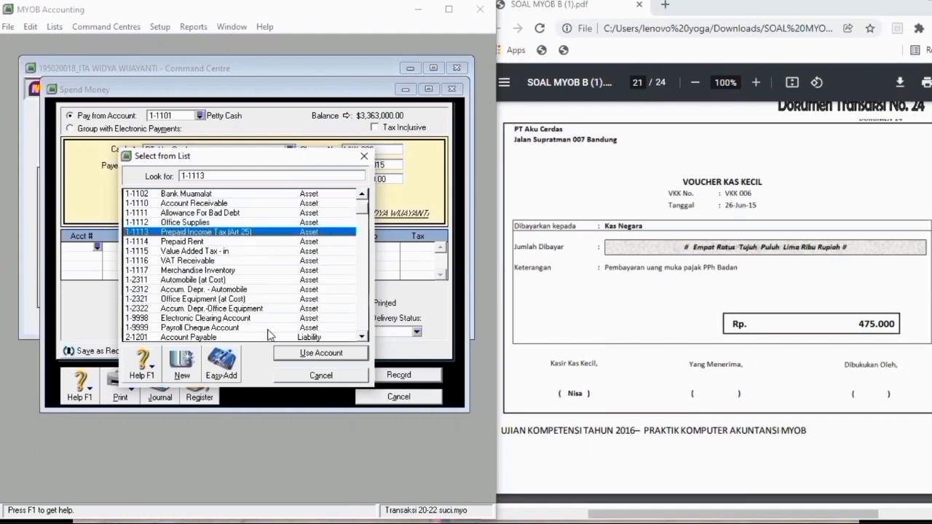
click(291, 354)
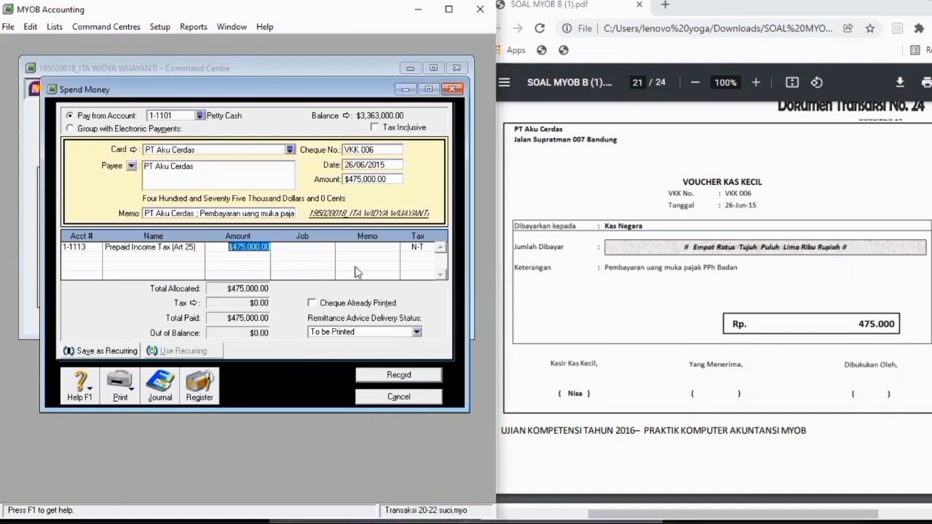
- Check the recap of the VKK 006 petty cash payment and record the transaction
key(ctrl+r)
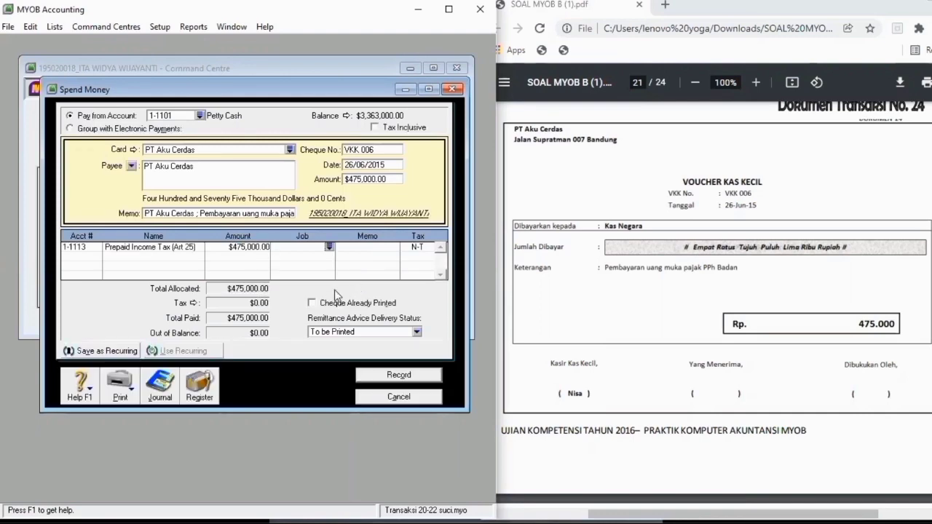
key(ctrl+r)
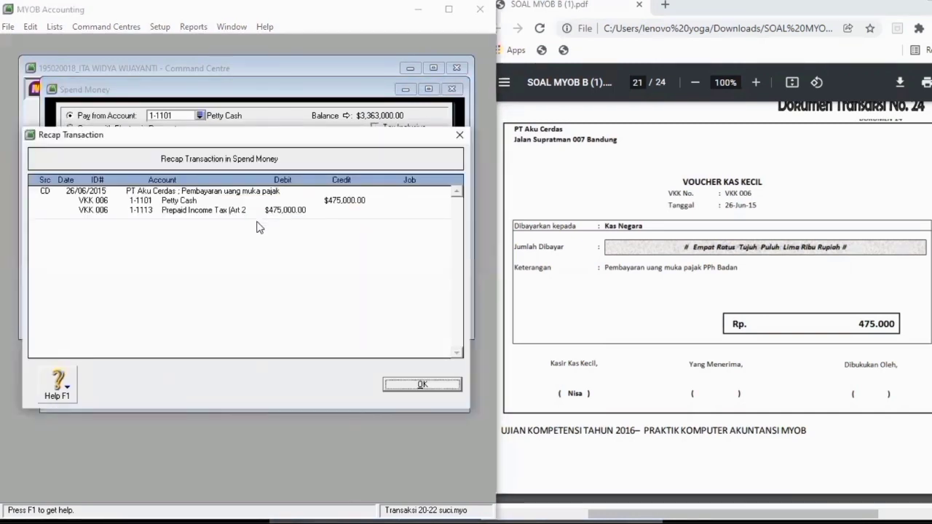
click(421, 384)
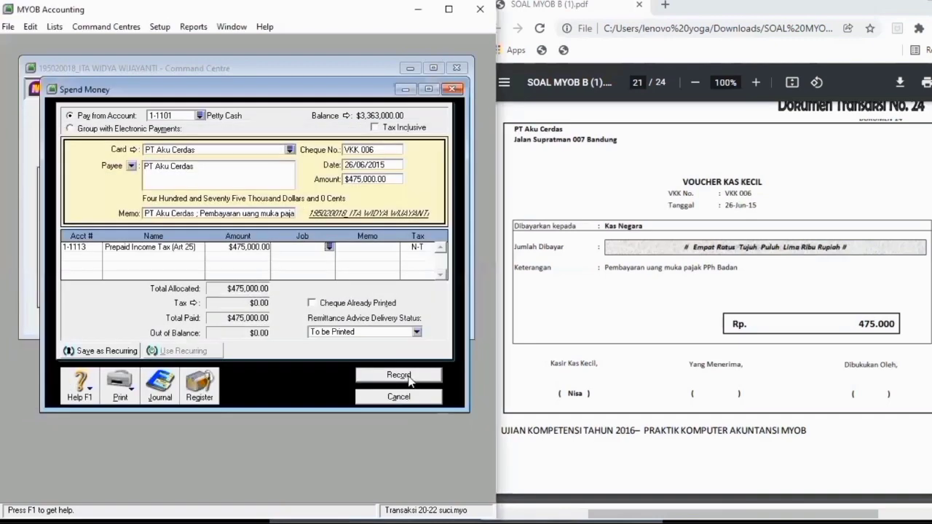
click(399, 375)
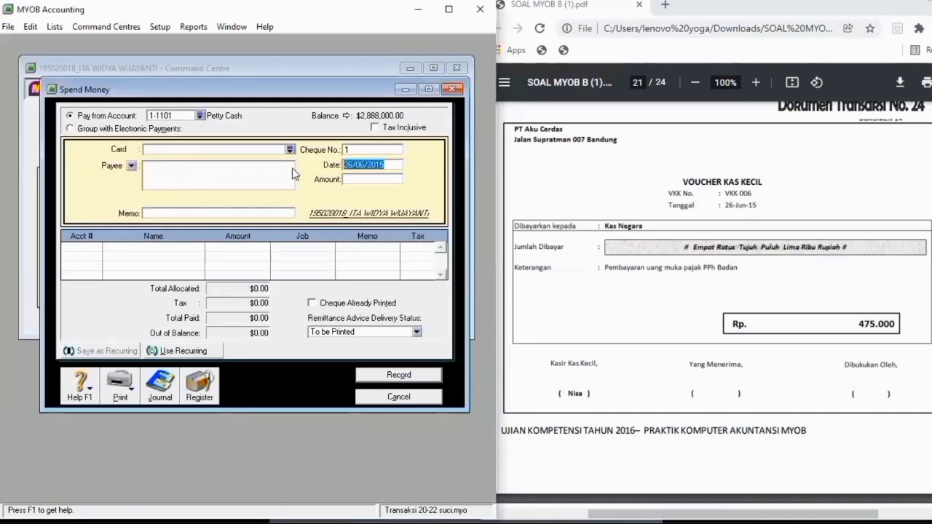
- Bring up Dokumen Transaksi No. 25 in the exercise PDF and choose PT Aku Cerdas as the card for the new petty cash payment
scroll(730, 315, down, 8)
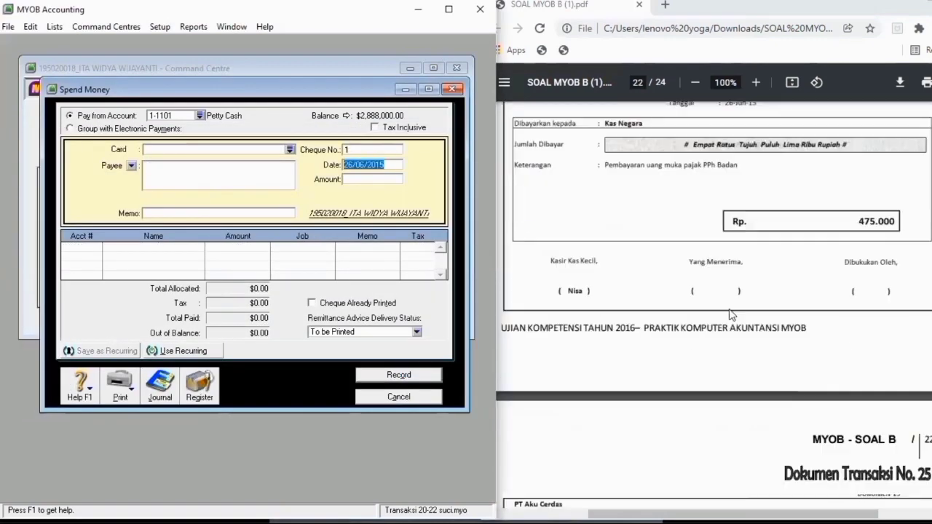
scroll(730, 314, up, 1)
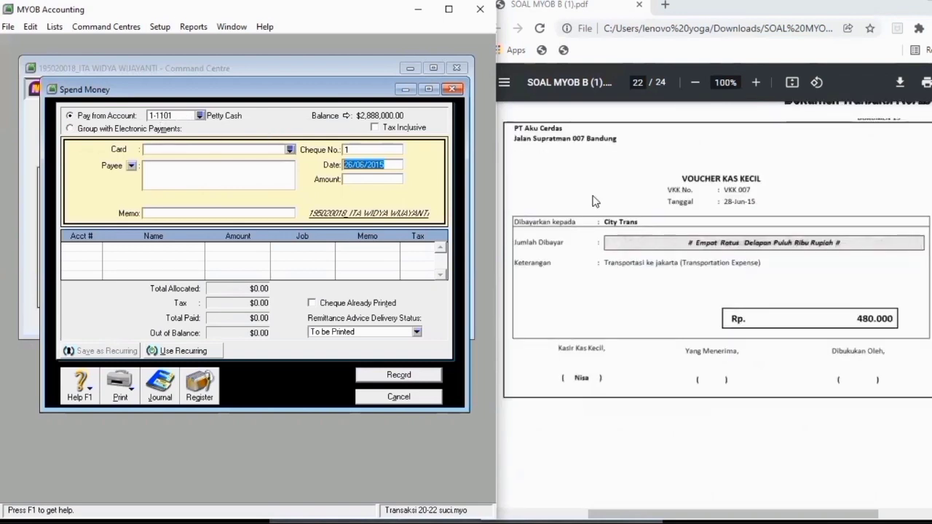
click(236, 151)
click(290, 151)
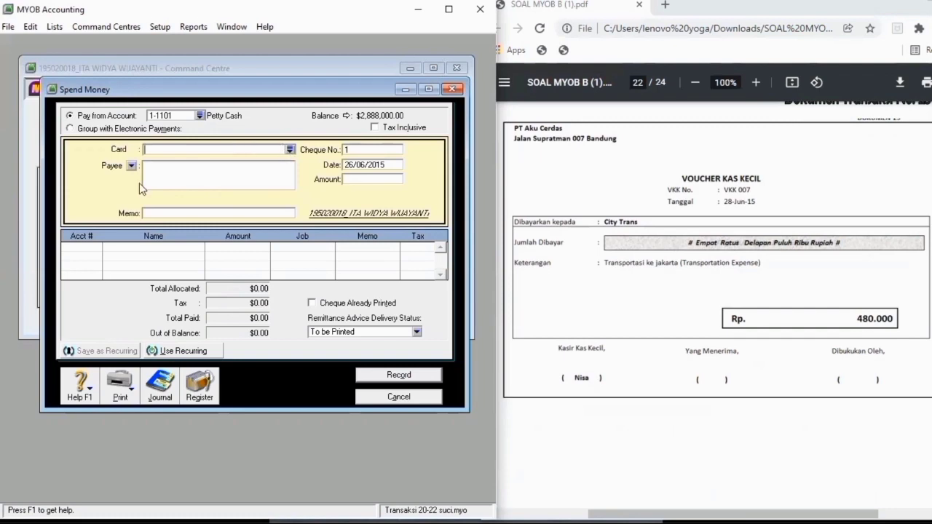
click(133, 213)
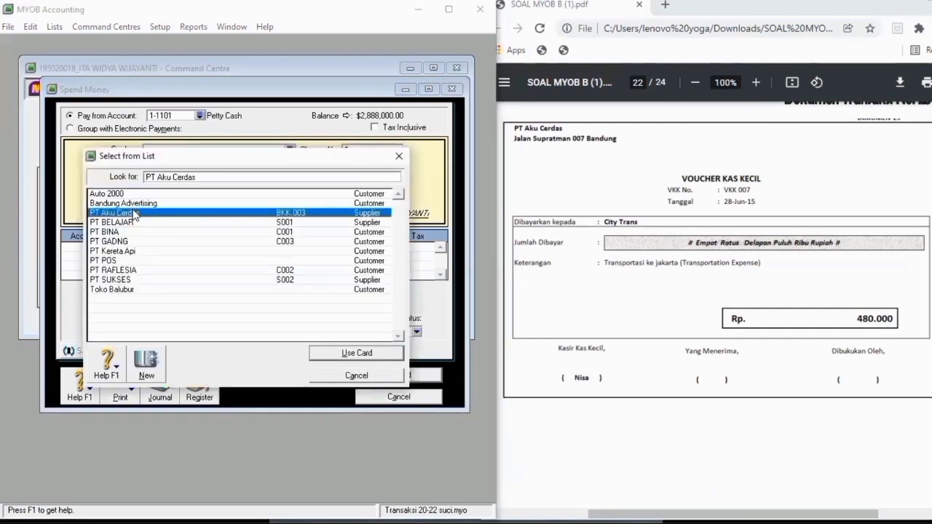
click(369, 354)
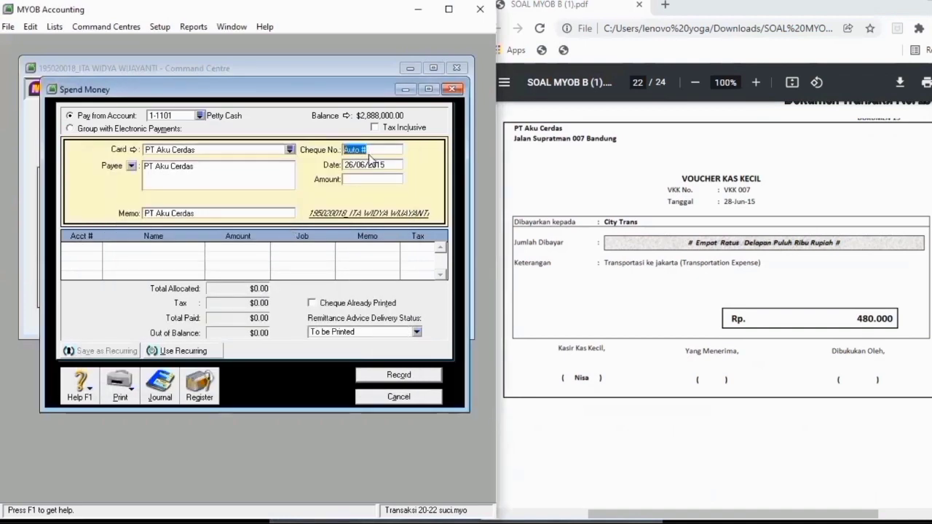
- Set the cheque number to VKK 007, the date to 28/06/2015 and the amount to $480,000.00
text(VKK 0)
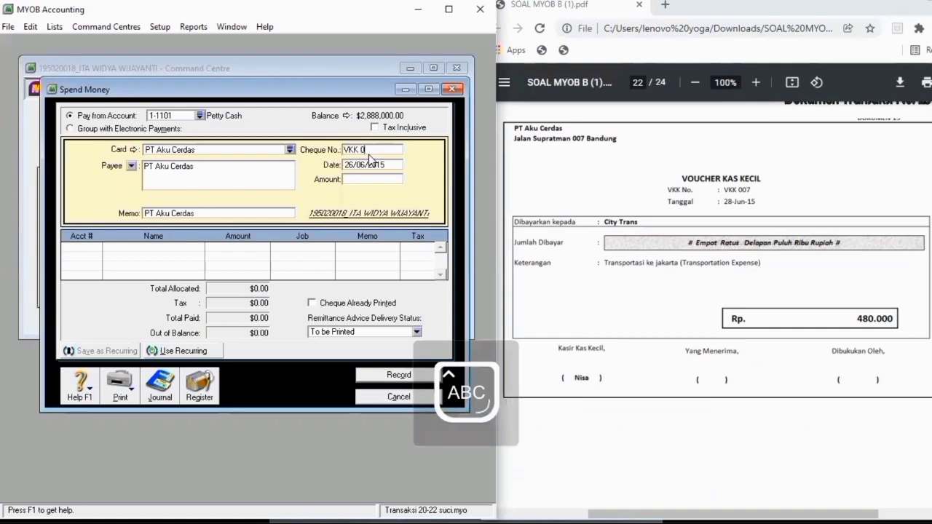
text(07)
key(Tab)
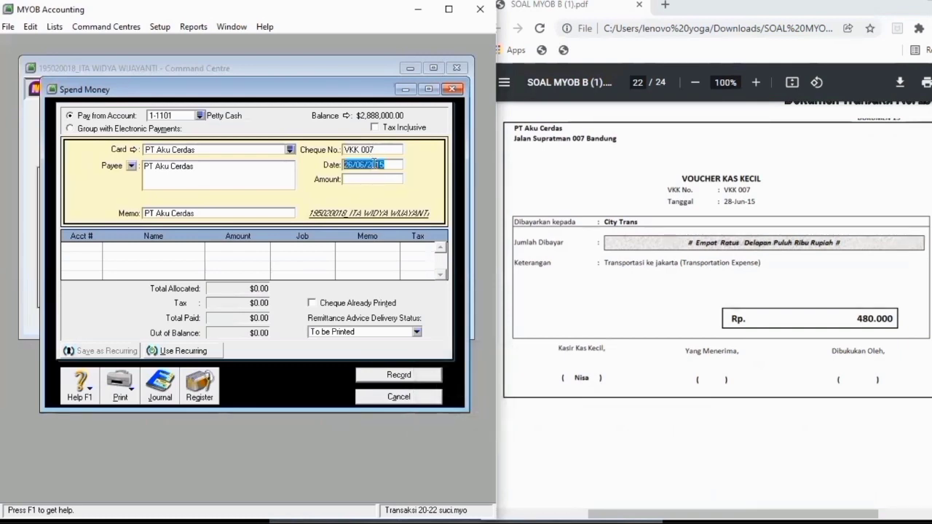
click(353, 164)
key(BackSpace)
text(8)
click(354, 181)
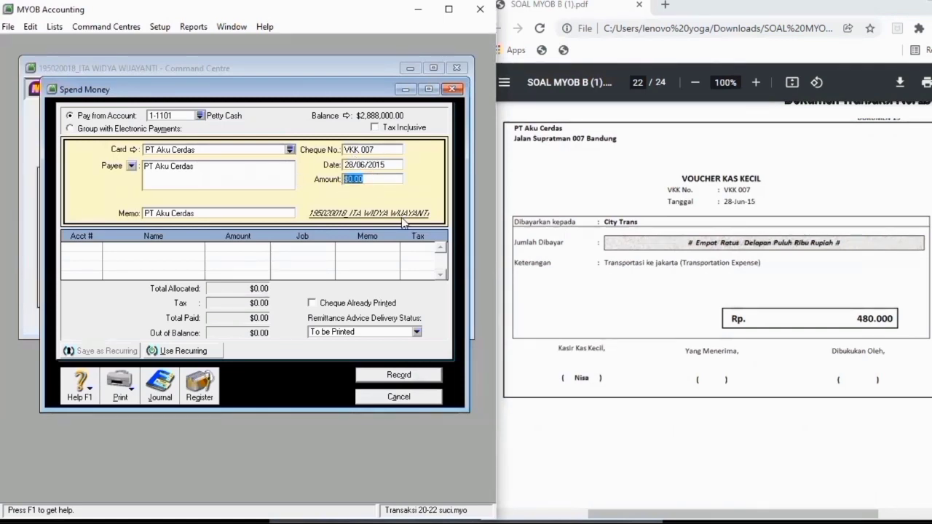
text(480000)
key(Tab)
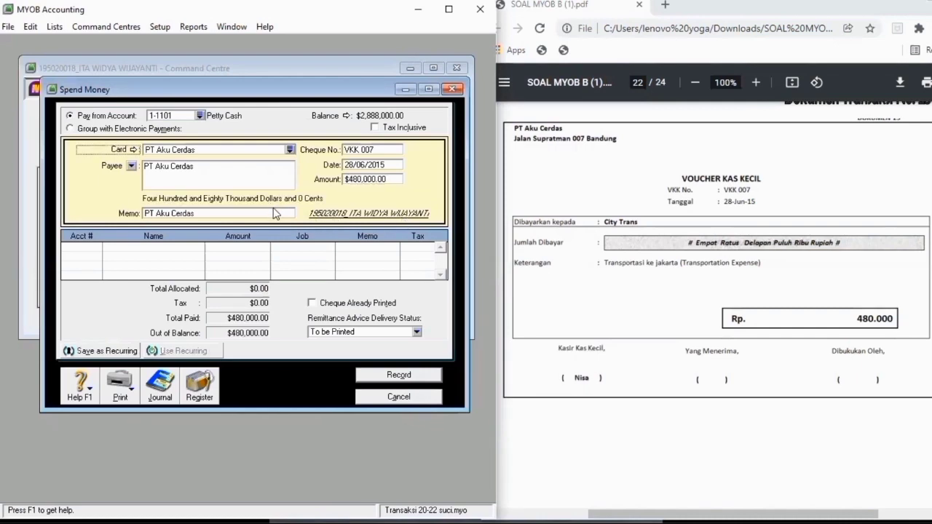
- Extend the payment's memo to read "PT Aku Cerdas ; Transportasi ke Jakarta"
click(274, 212)
click(275, 213)
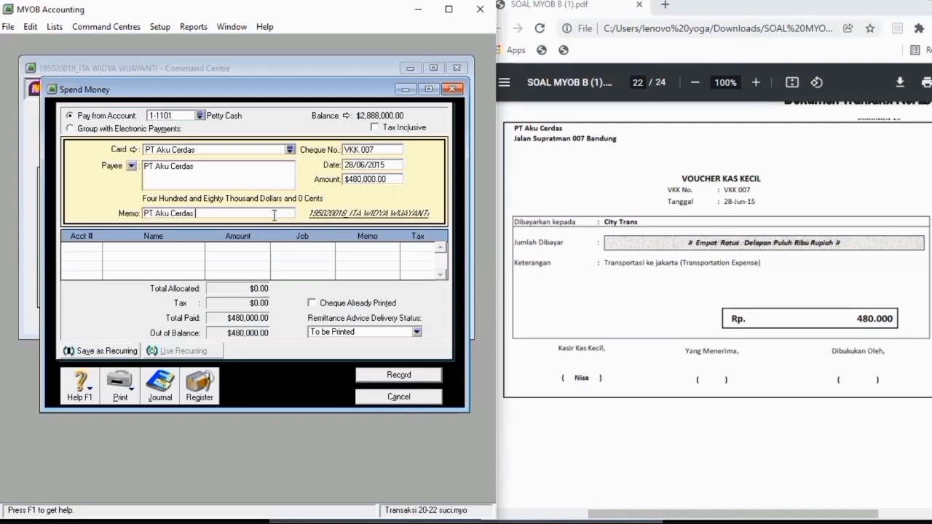
text(;)
key(Tab)
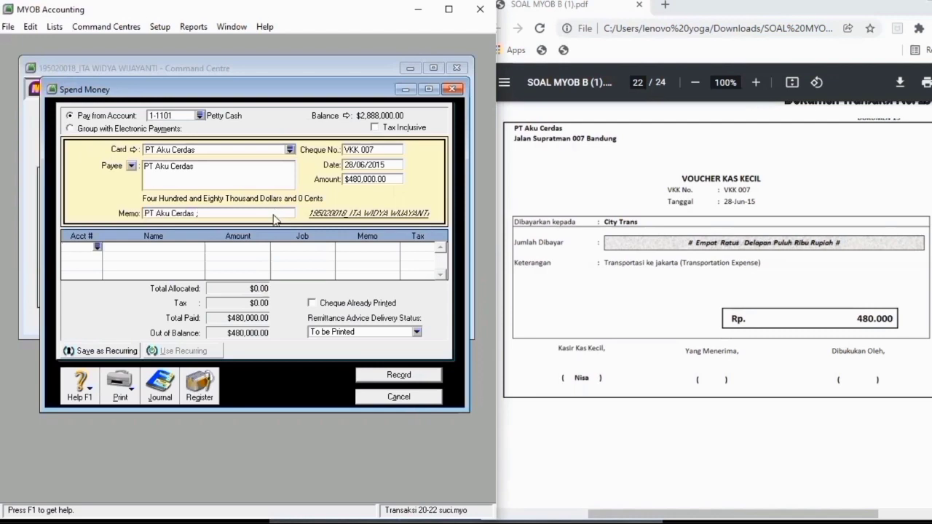
click(275, 213)
click(276, 214)
key(BackSpace)
key(Caps_Lock)
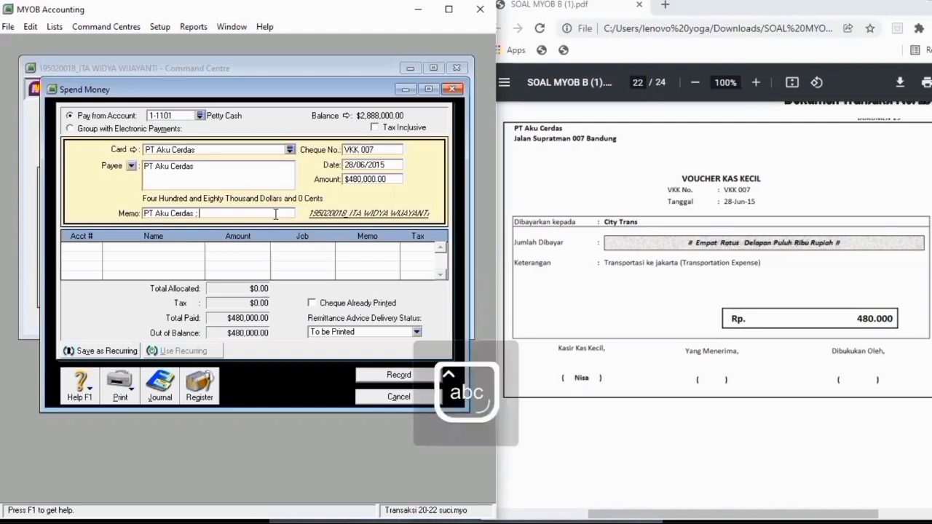
text(Transp)
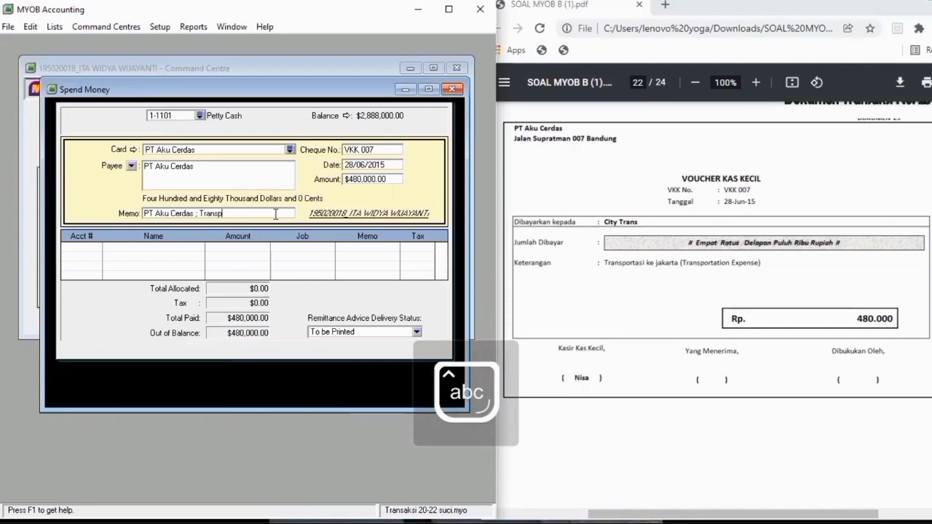
text(or)
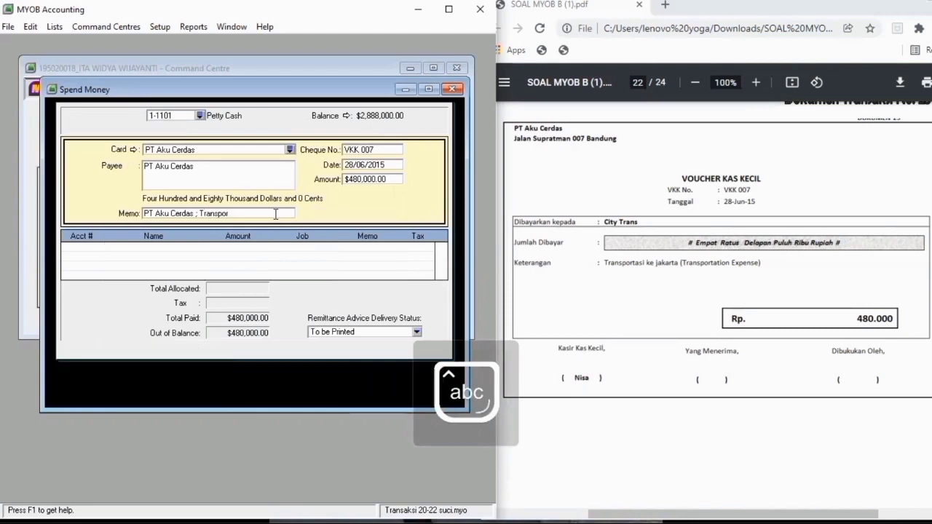
text(tasi ke )
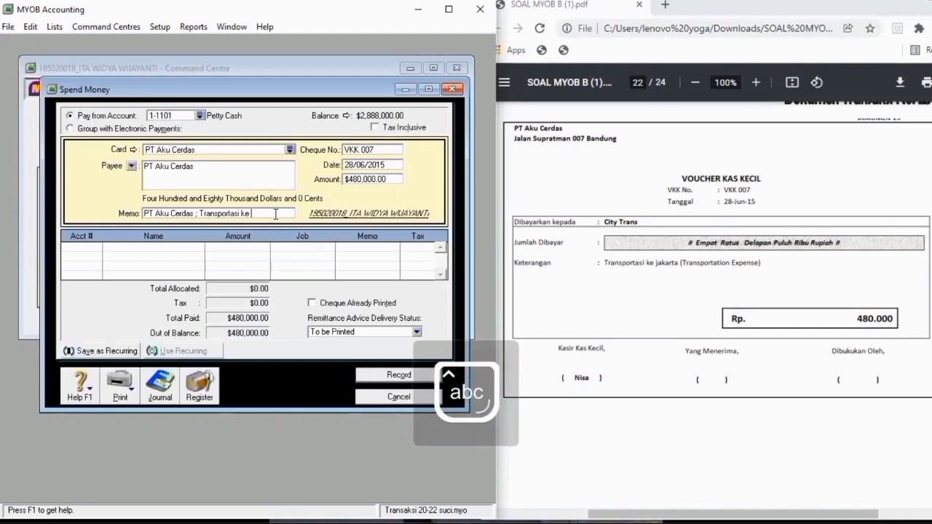
text(Jak)
text(arta)
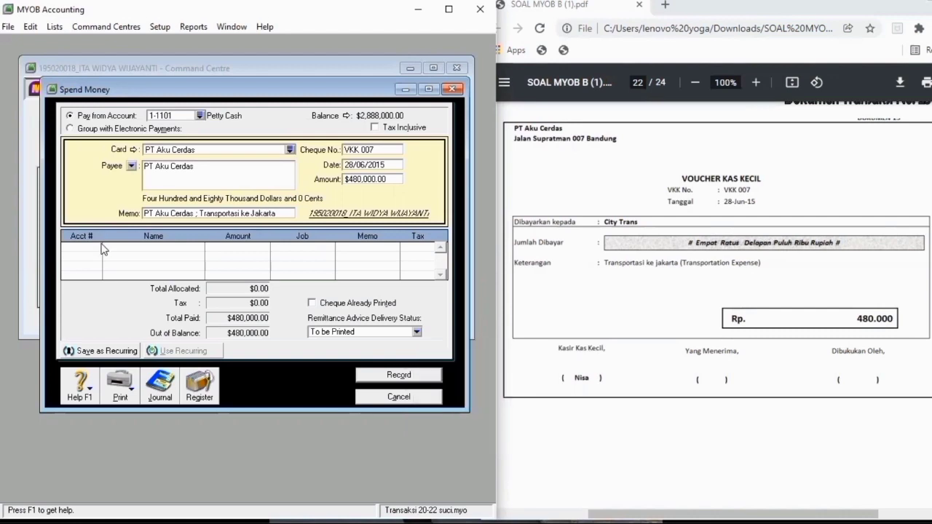
- Allocate the payment to expense account 6-1005 Tranportation Exp
key(Tab)
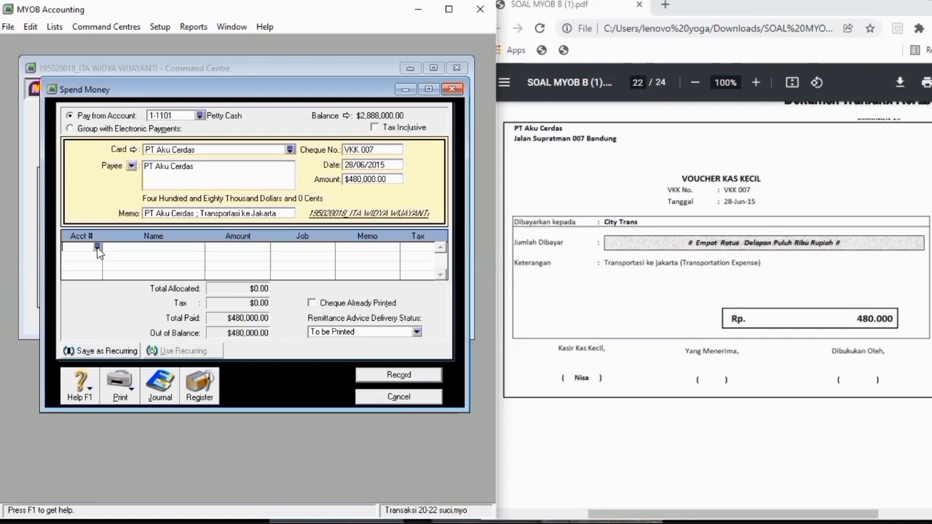
text(6)
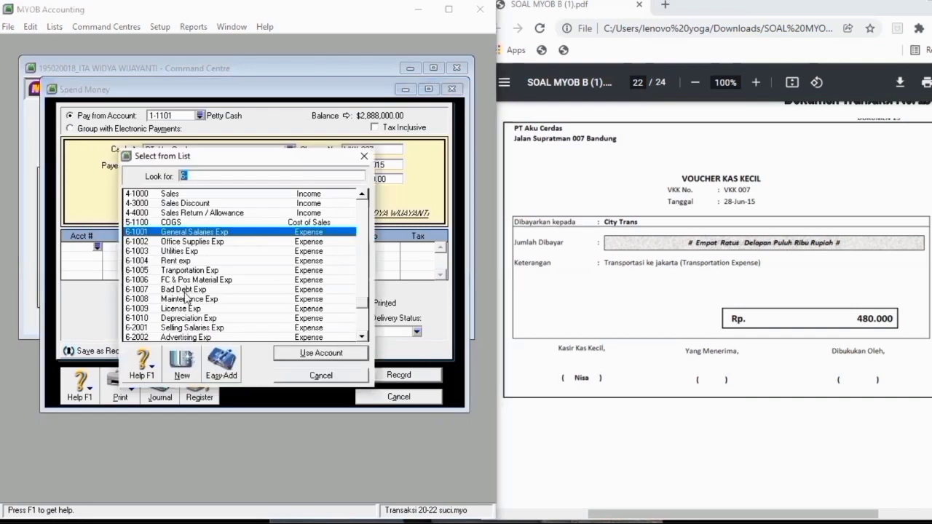
click(213, 270)
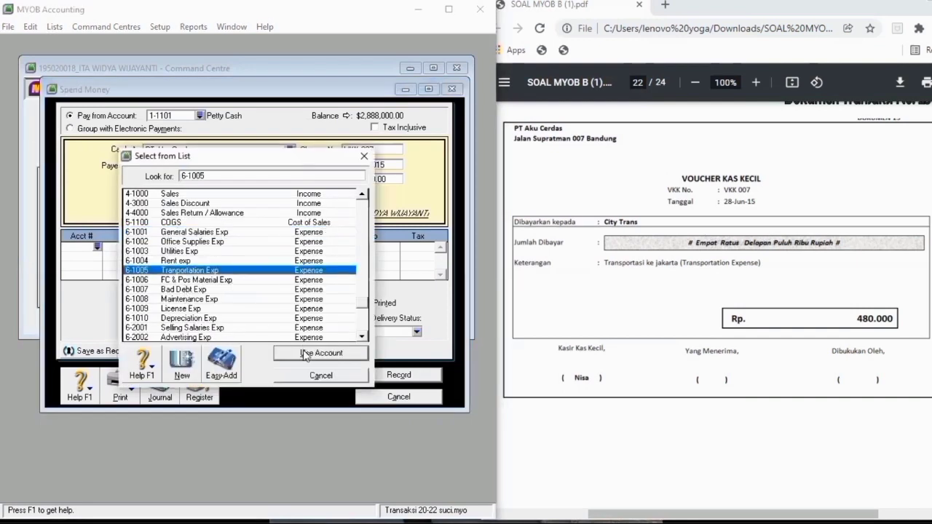
key(Return)
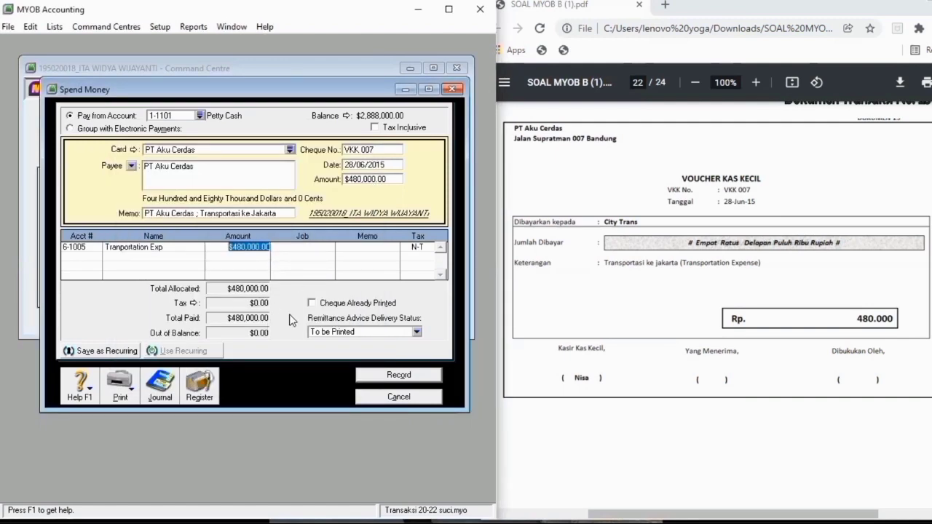
- Check the recap of the VKK 007 payment, record the transaction and close the Spend Money window
key(ctrl+r)
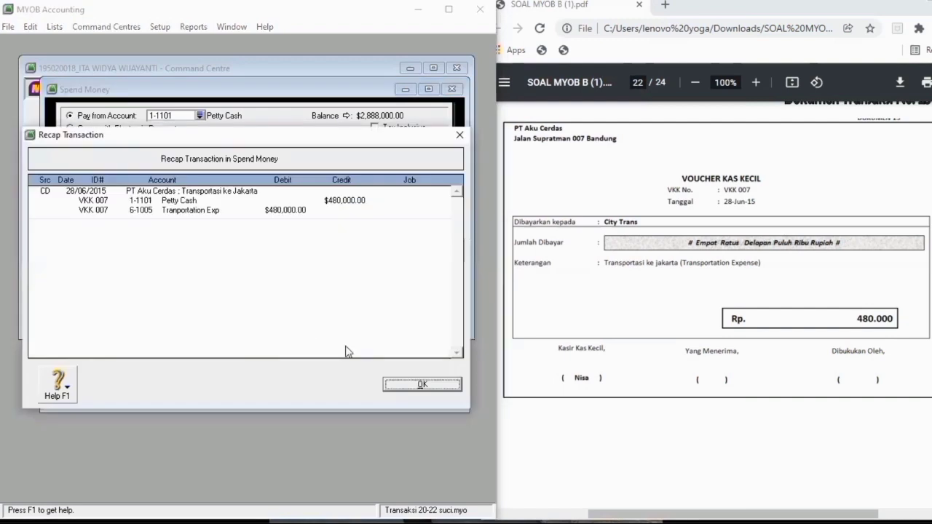
click(401, 384)
click(397, 376)
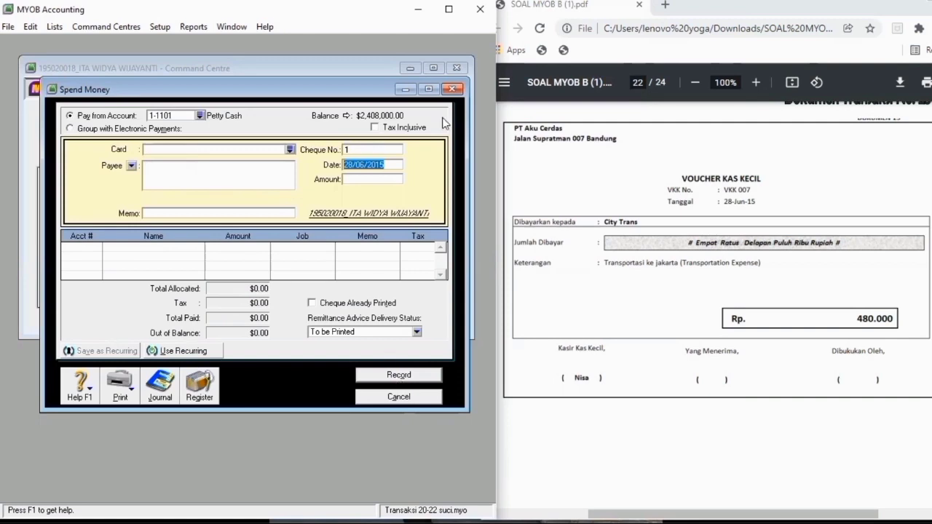
click(452, 89)
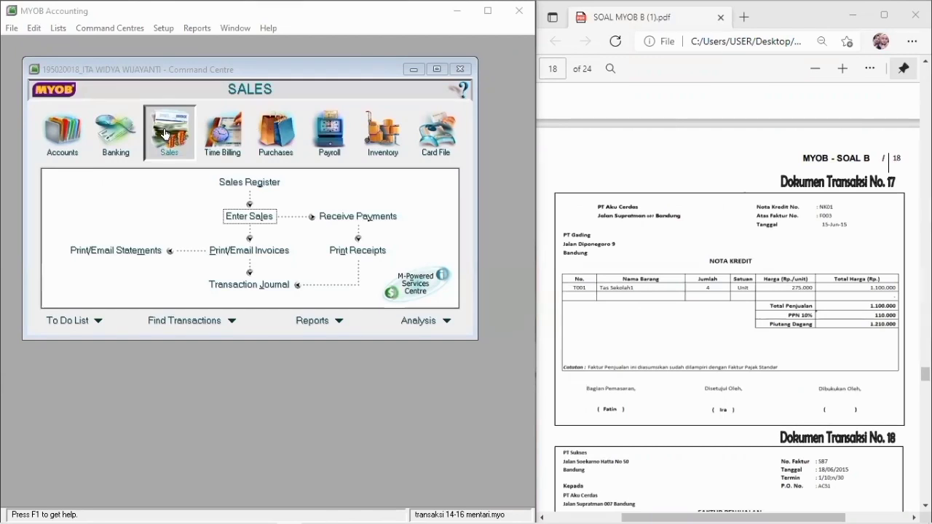
- Start a new item sales invoice and choose PT GADNG as the customer
click(254, 218)
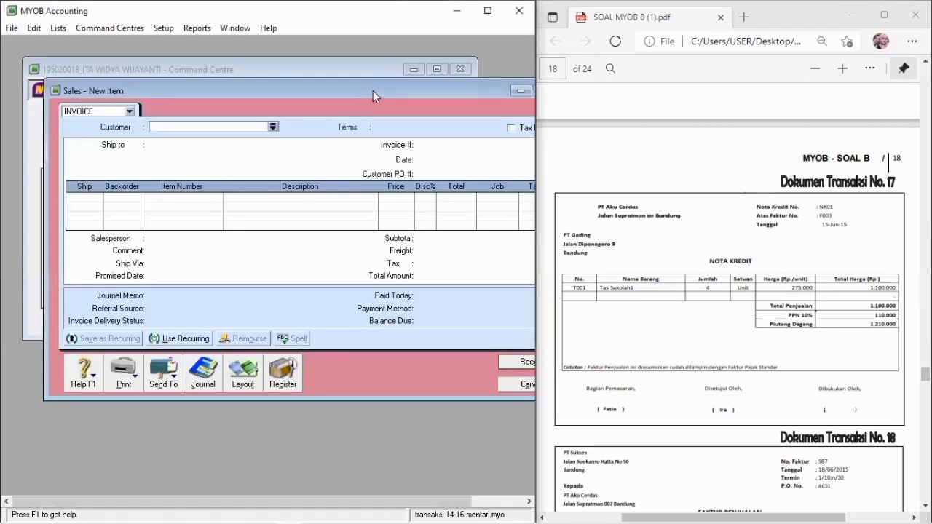
drag(218, 91, 183, 97)
click(238, 133)
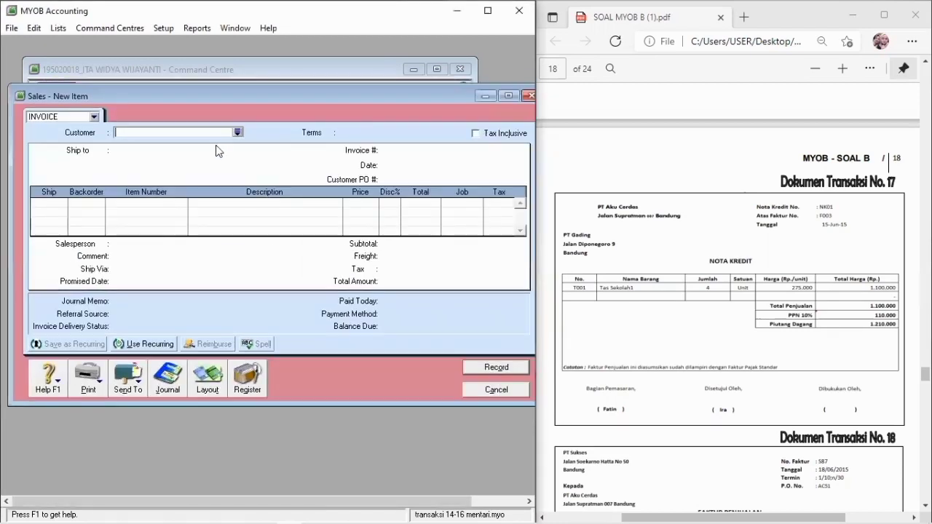
double_click(158, 213)
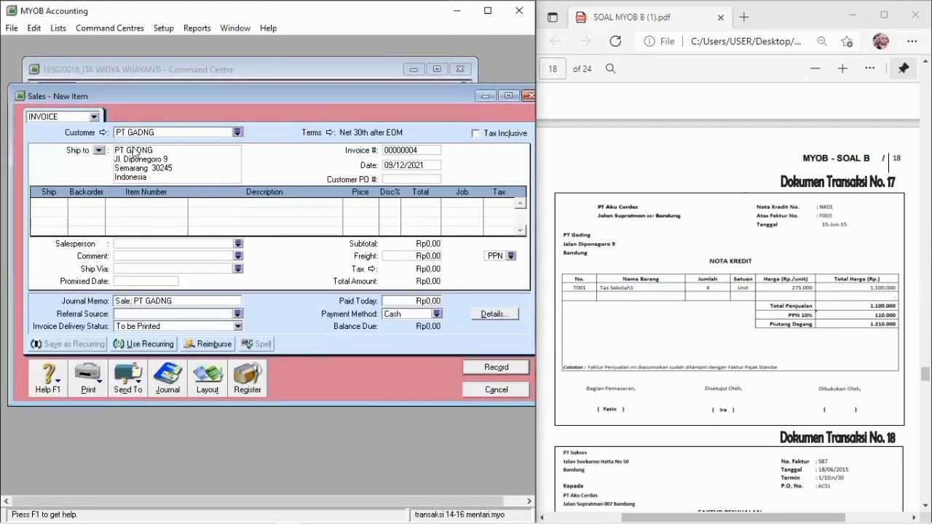
- Set the invoice number to NK01, the date to 15/06/2015 and the customer PO number to F003
click(410, 149)
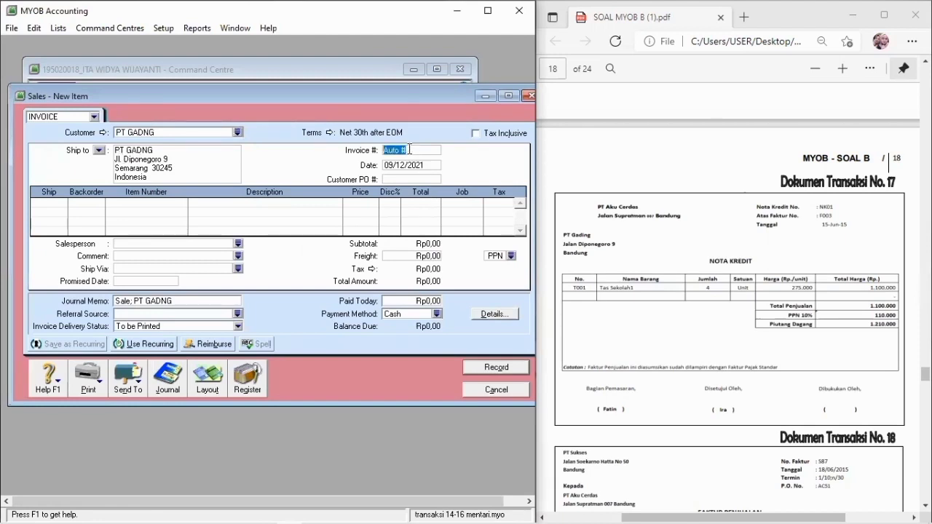
text(NK01)
click(403, 165)
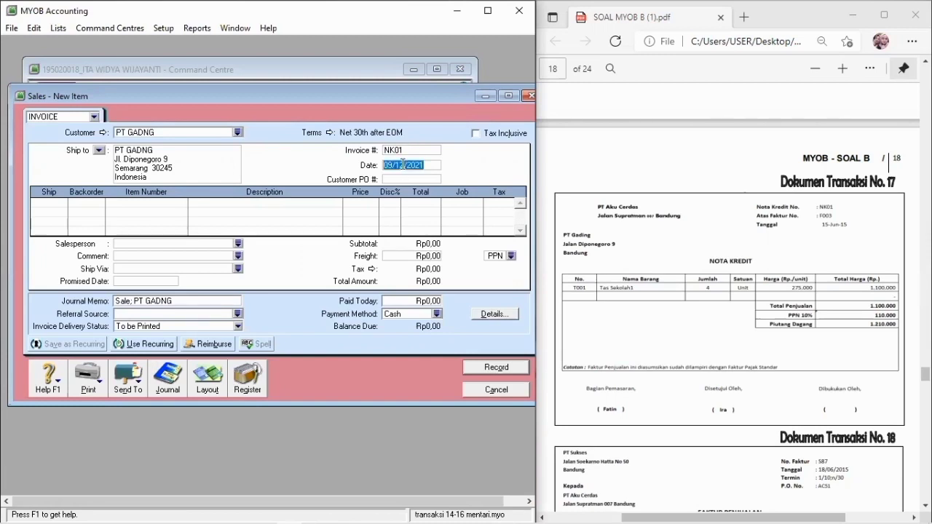
text(15/06/2015)
key(Tab)
text(F003)
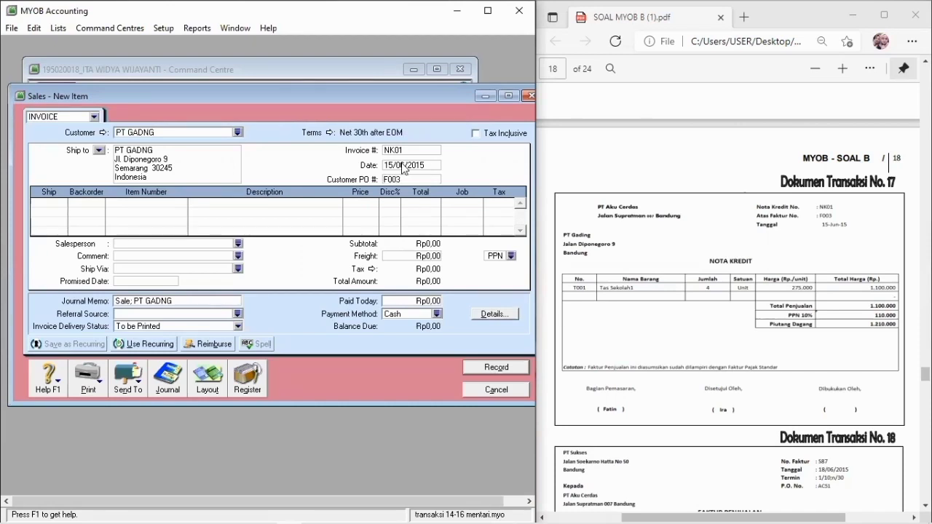
- Enter a return line of -4 units of item T001 Tas Sekolah 1 at a unit price of Rp275.000,00
key(Tab)
text(-4)
key(Tab)
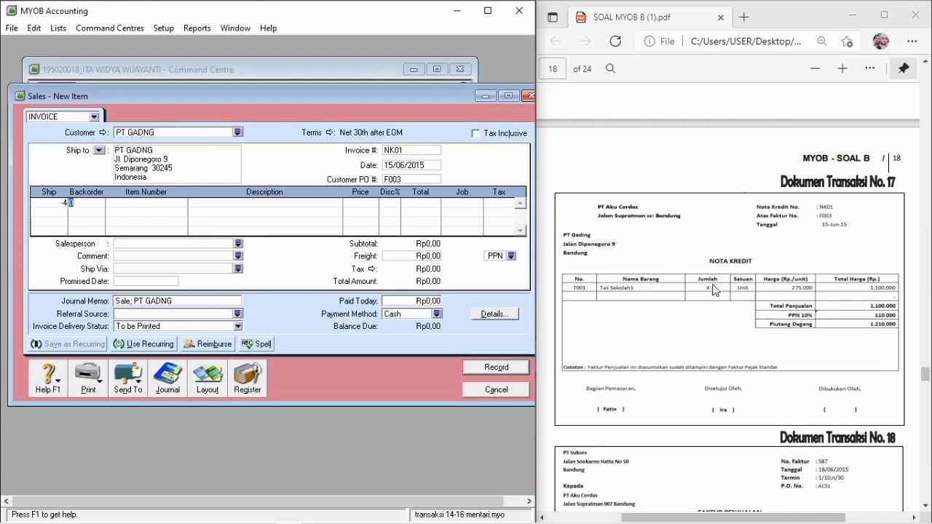
key(Tab)
key(Tab)
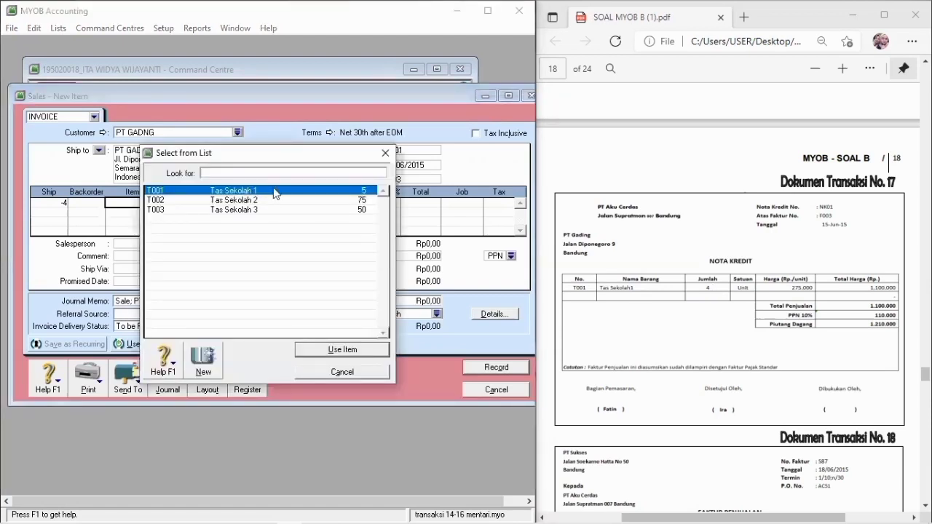
click(307, 350)
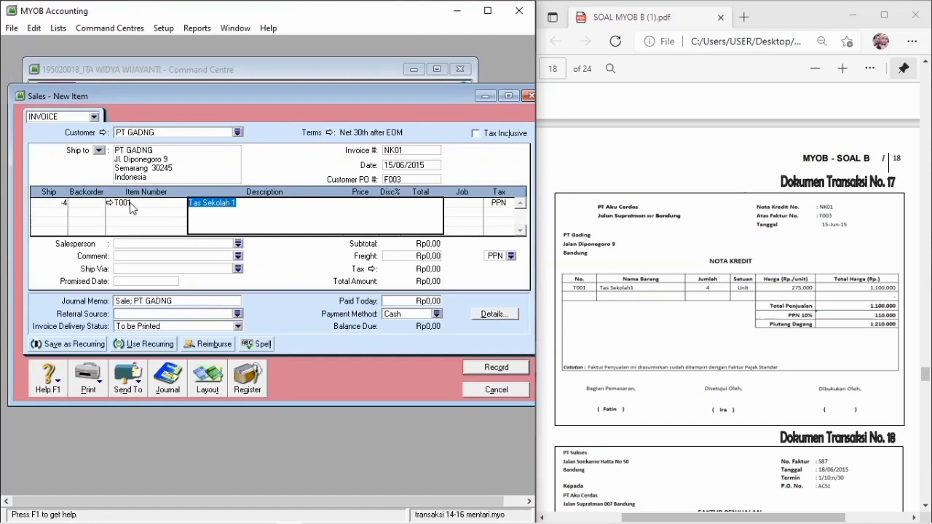
key(Tab)
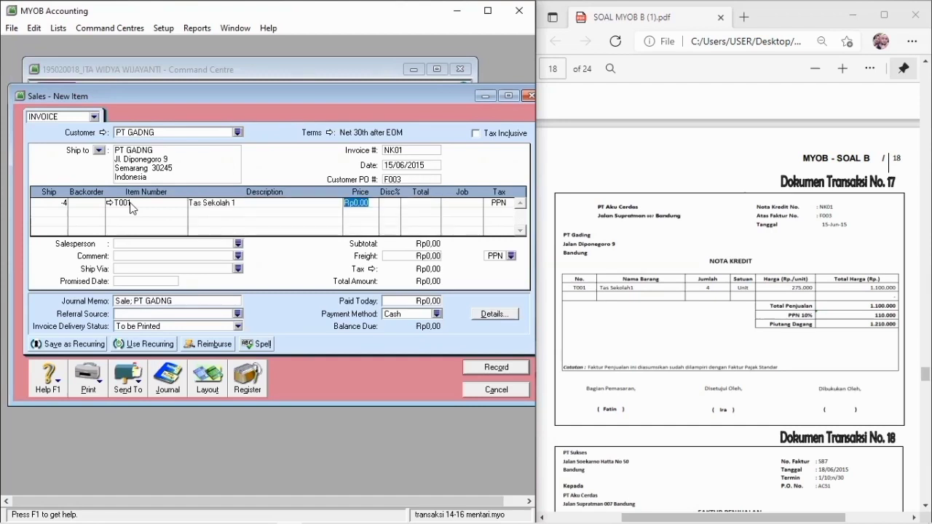
text(275000)
key(Tab)
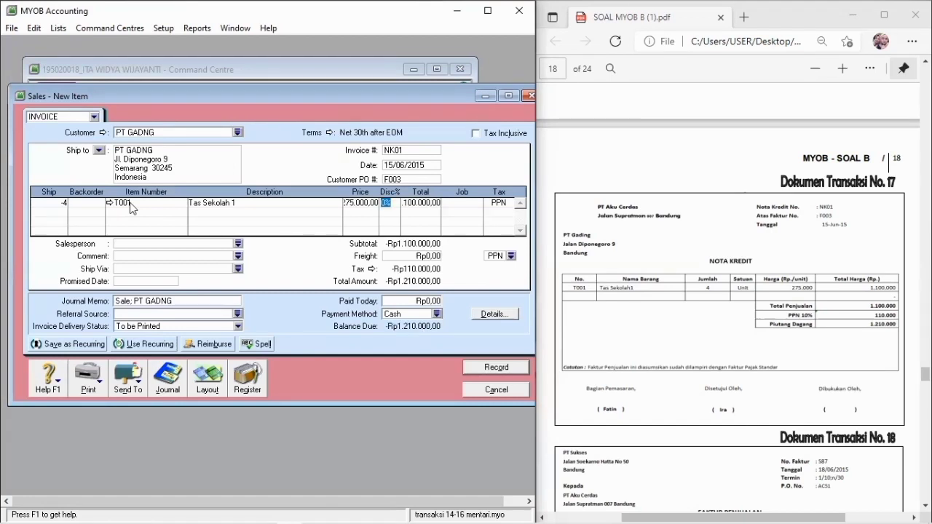
- Check the recap of the NK01 sales return, record the transaction and close the sales window
key(Tab)
key(Tab)
key(Tab)
key(ctrl+r)
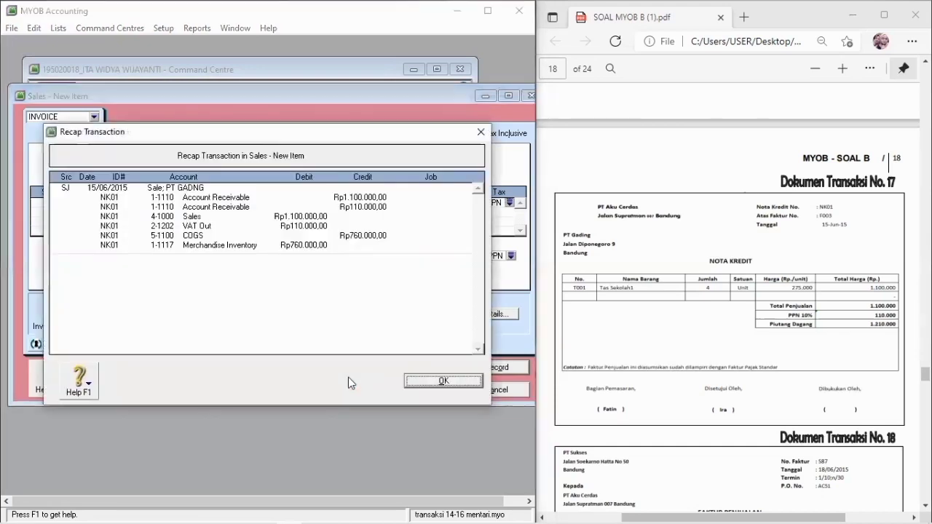
click(449, 376)
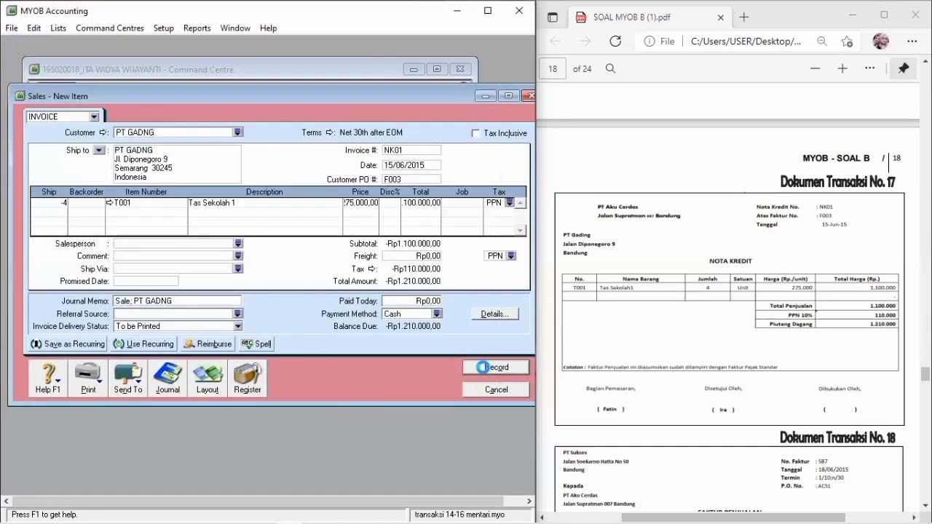
click(503, 367)
click(566, 354)
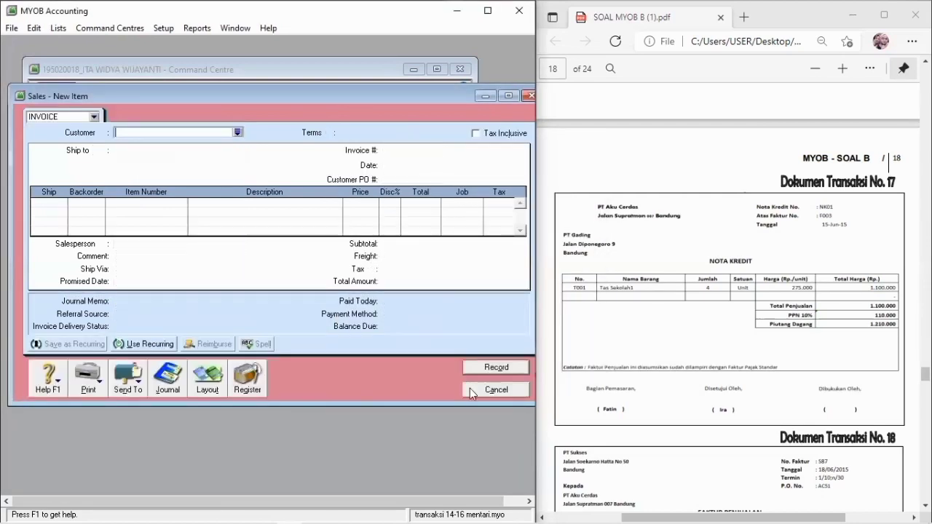
click(495, 389)
- Start a new item purchase bill for transaction document 18 and choose PT SUKSES as the supplier
click(926, 506)
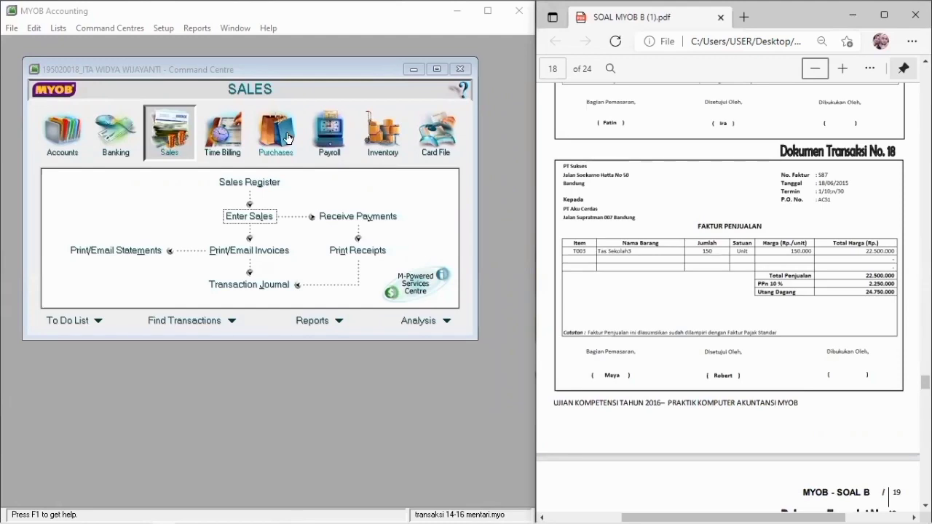
click(288, 138)
click(253, 216)
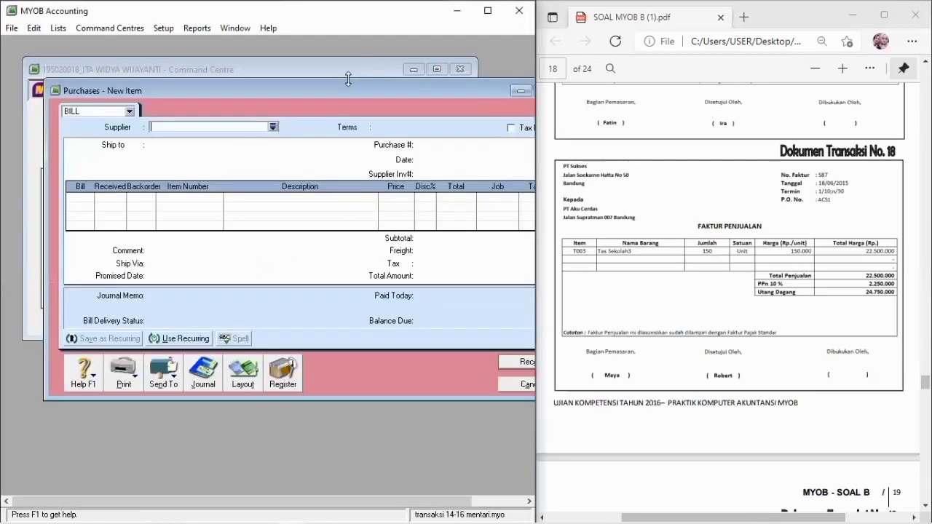
drag(345, 83, 321, 78)
click(246, 121)
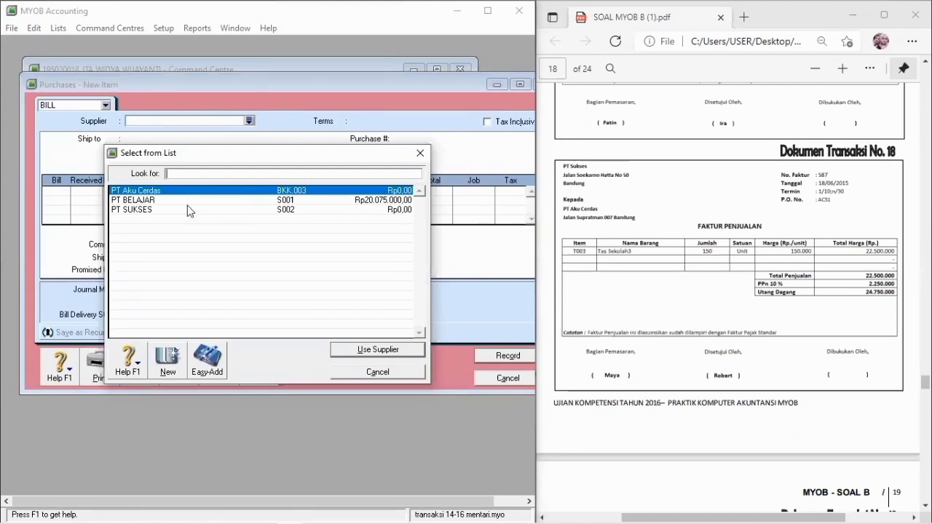
click(183, 210)
key(Return)
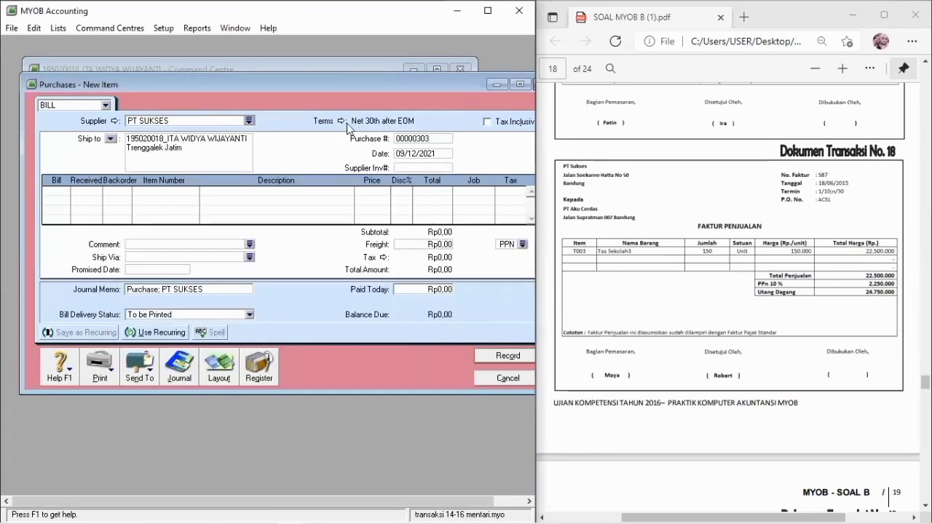
- Set the bill's credit terms to In a Given # of Days with 10 discount days, 30 balance due days and 1% early-payment discount
click(341, 120)
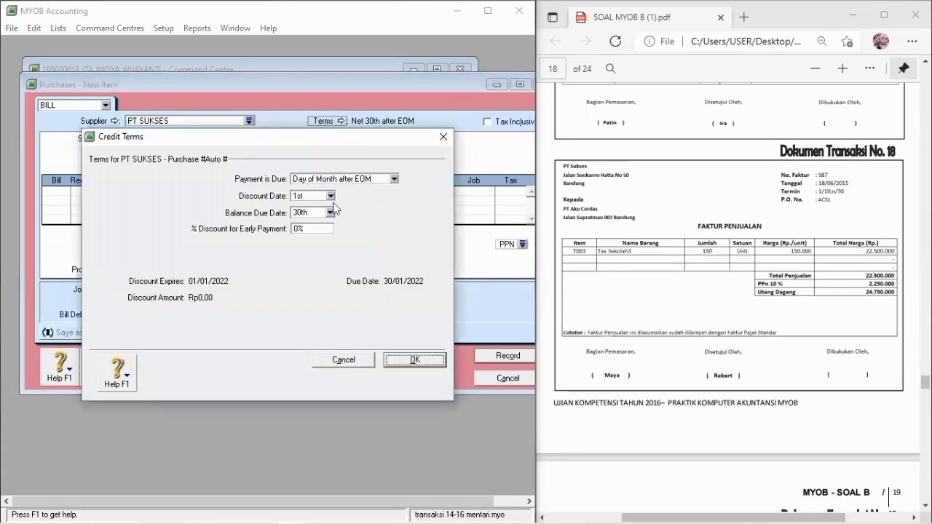
click(332, 179)
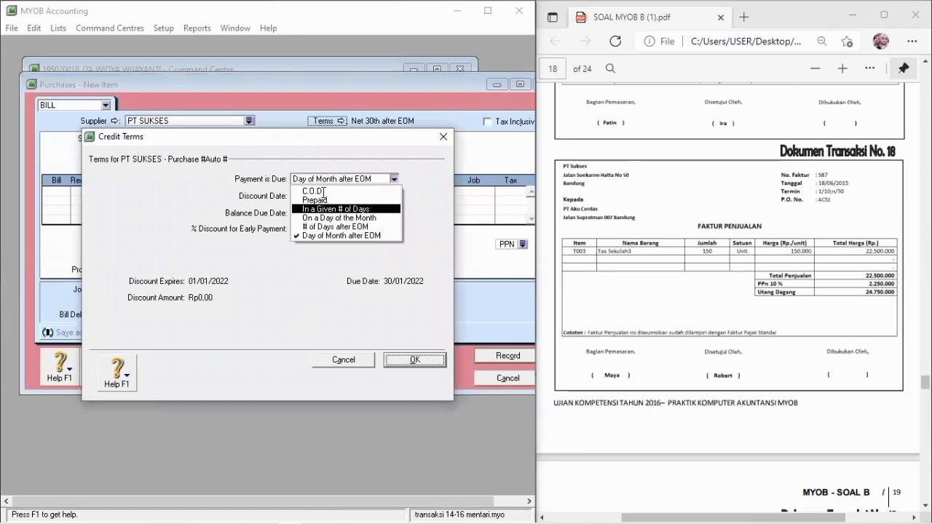
key(Return)
text(1)
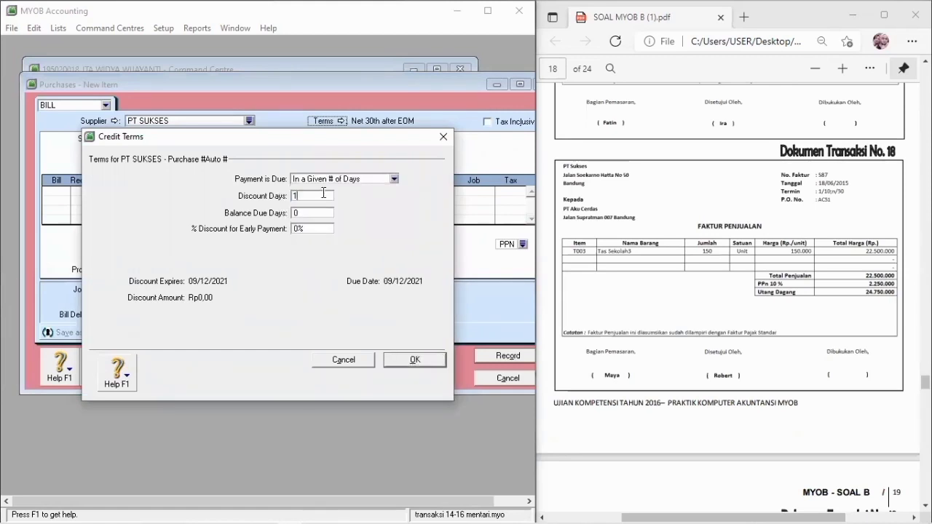
text(0)
key(Tab)
text(30)
key(Tab)
text(1)
key(Return)
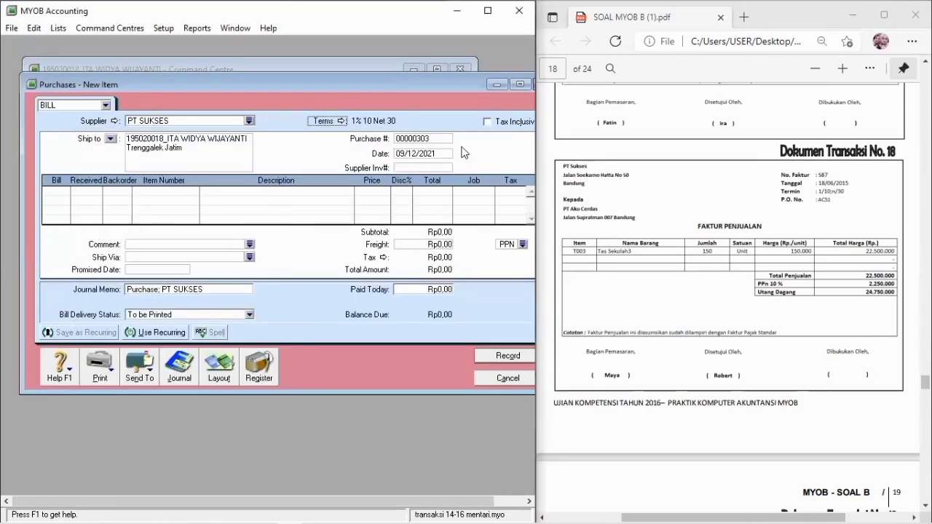
- Set the purchase number to S87, the date to 18/06/2015 and the supplier invoice number to AC51
click(420, 137)
text(S86)
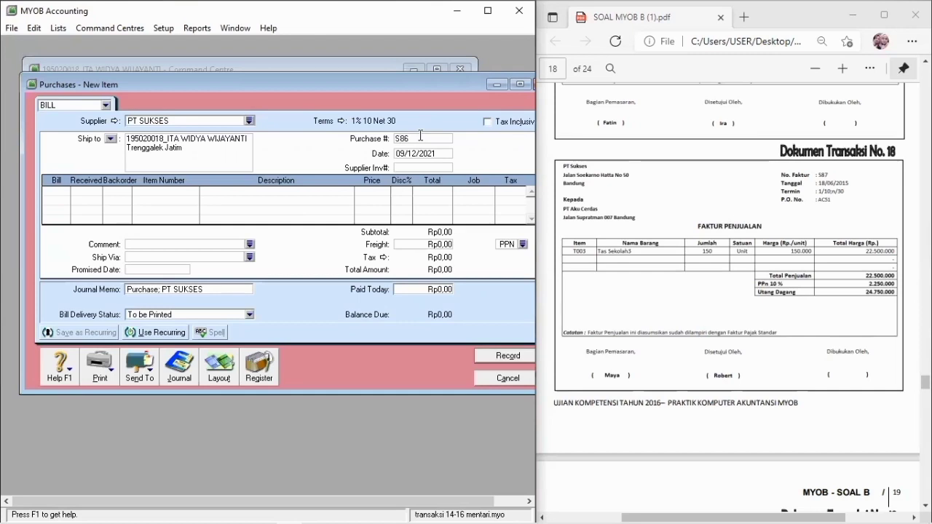
key(BackSpace)
text(7)
key(Tab)
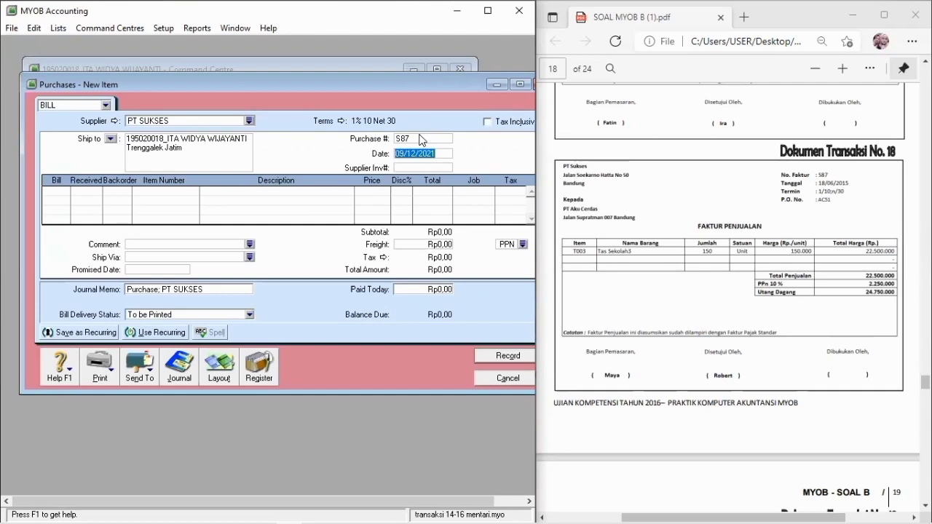
text(18/06/2015)
key(Tab)
text(AC51)
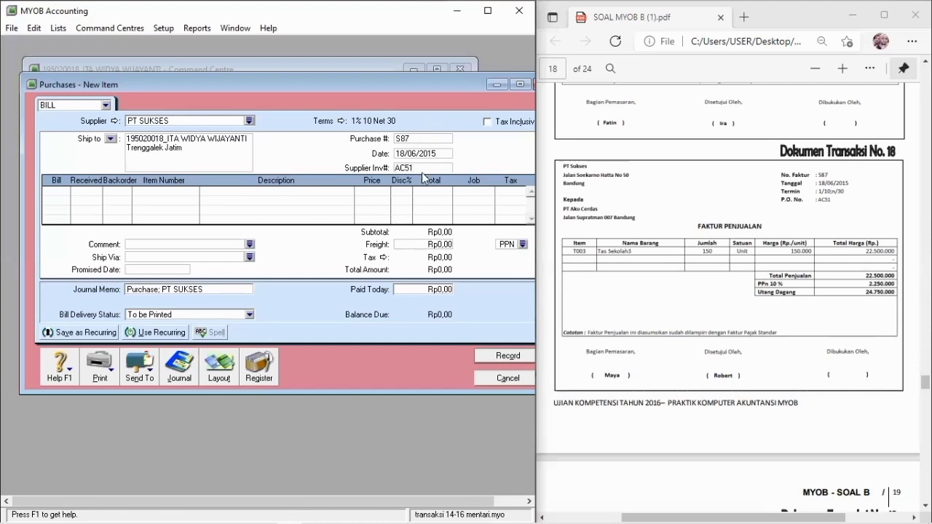
- Enter a bill line for 150 units of item T003 Tas Sekolah 3
key(Tab)
text(150)
key(Tab)
key(Tab)
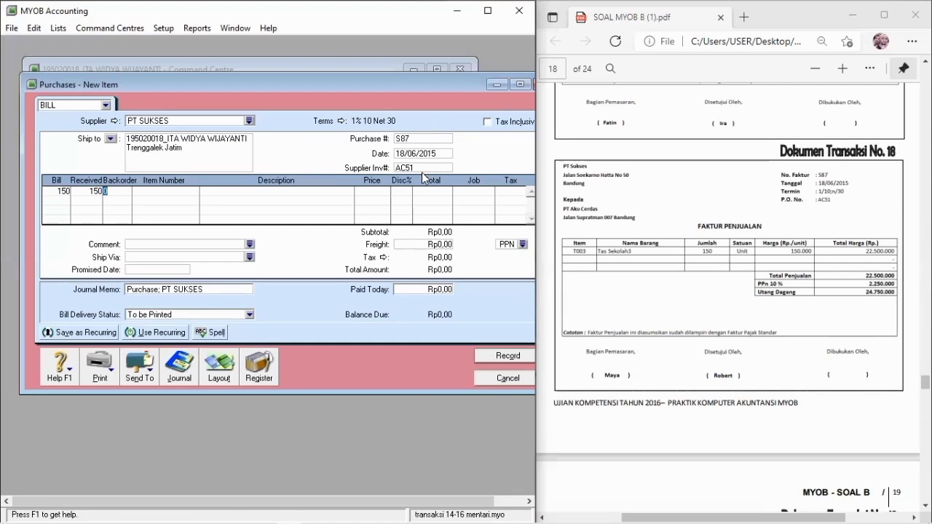
key(Tab)
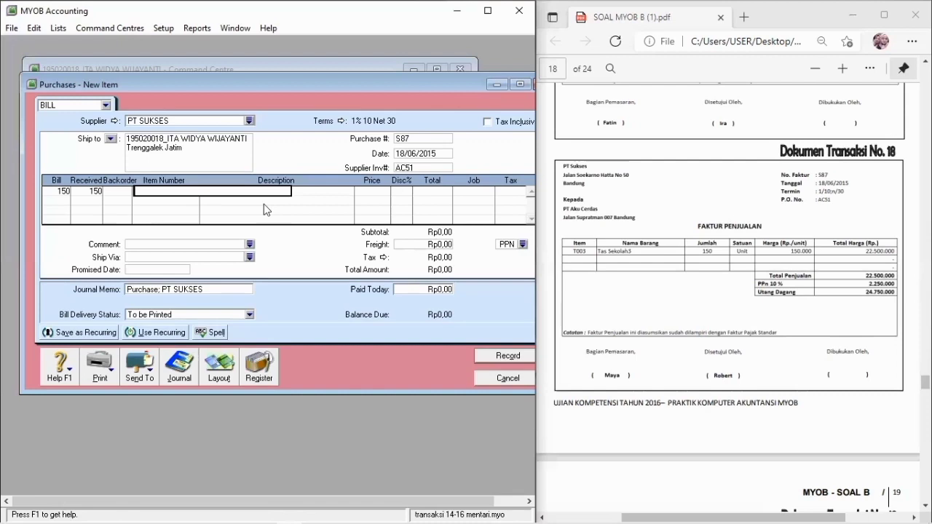
key(Tab)
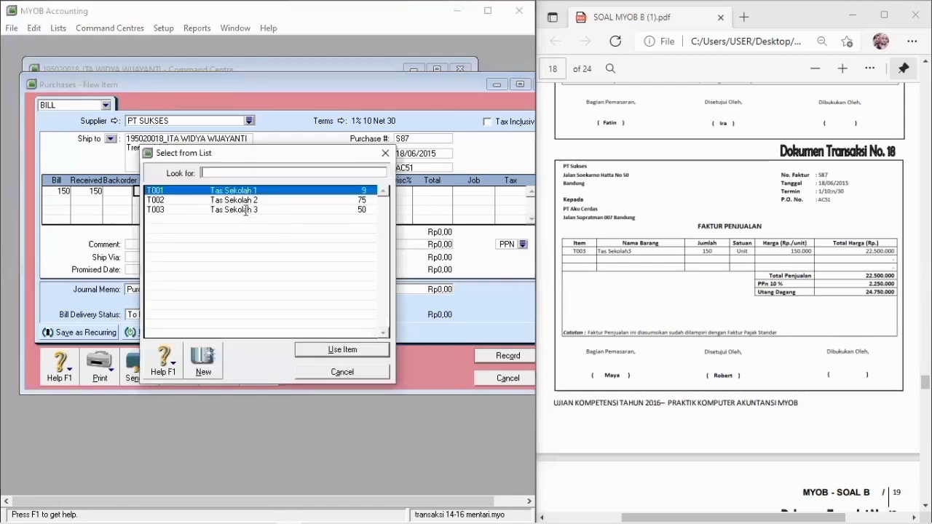
double_click(246, 210)
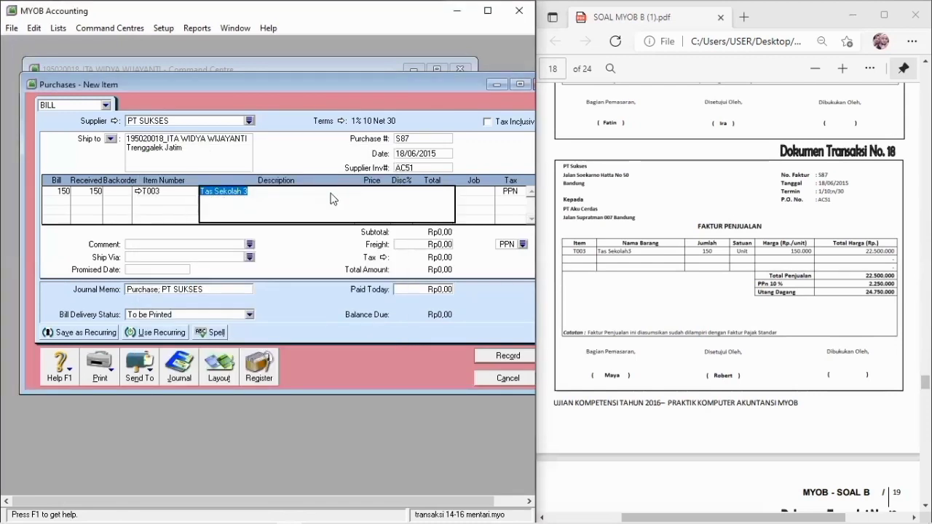
- Set the T003 line's unit price to Rp15.000,00 and check the recap of the bill
key(Tab)
text(150000)
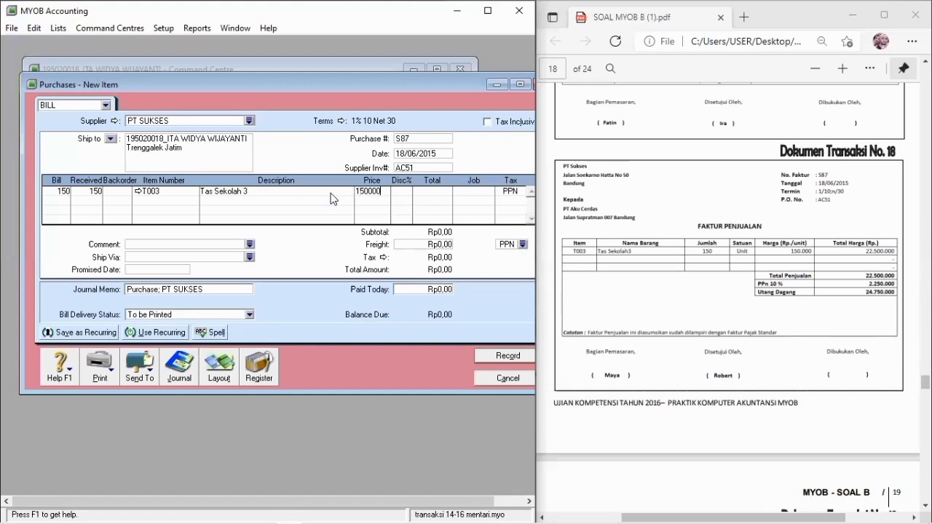
key(BackSpace)
key(Tab)
key(Tab)
key(Tab)
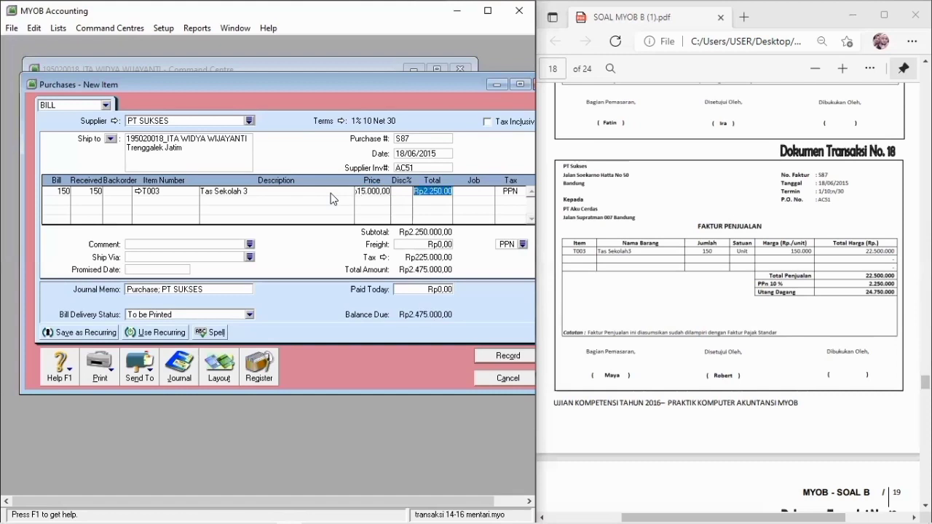
key(Tab)
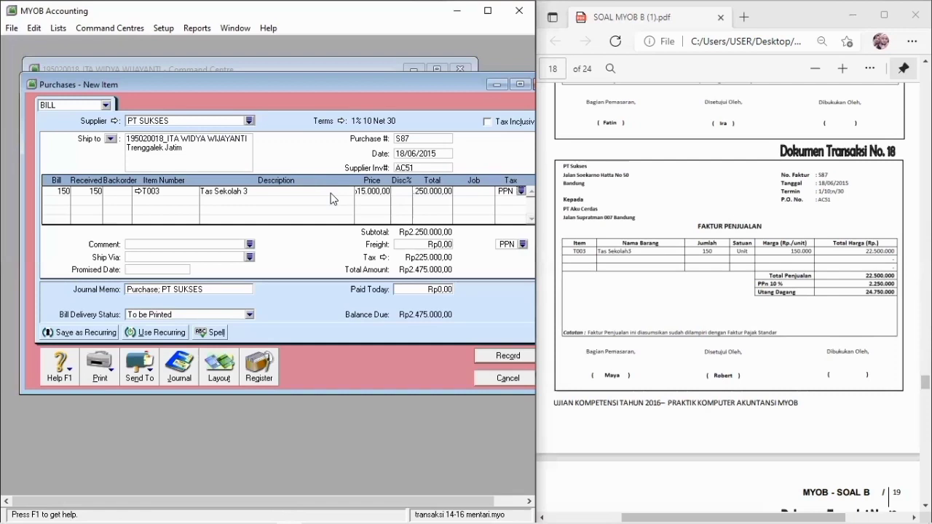
key(ctrl+r)
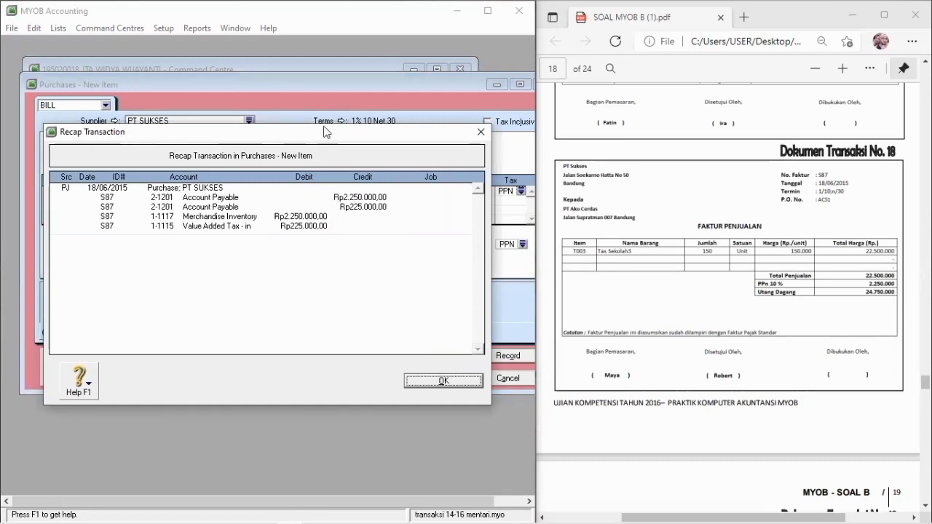
drag(326, 132, 324, 215)
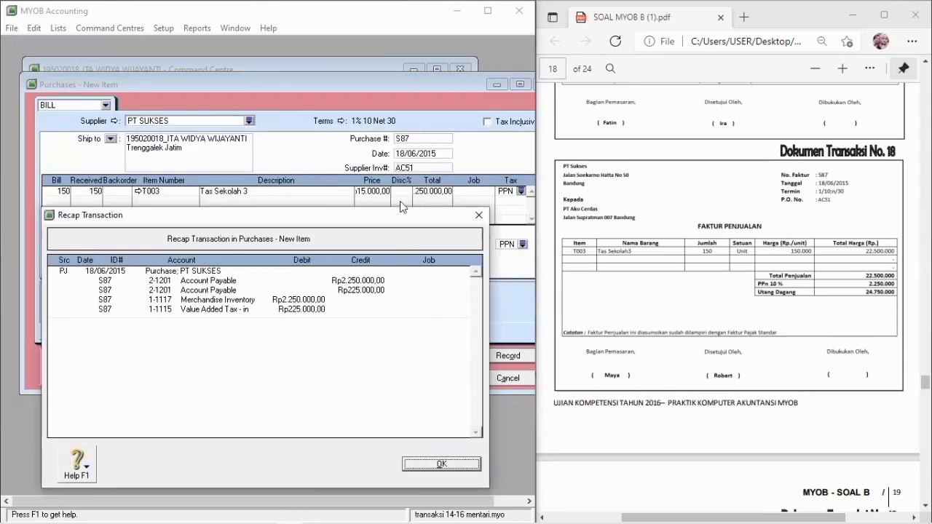
- Set the unit price of the T003 Tas Sekolah 3 line to Rp150.000,00
click(380, 192)
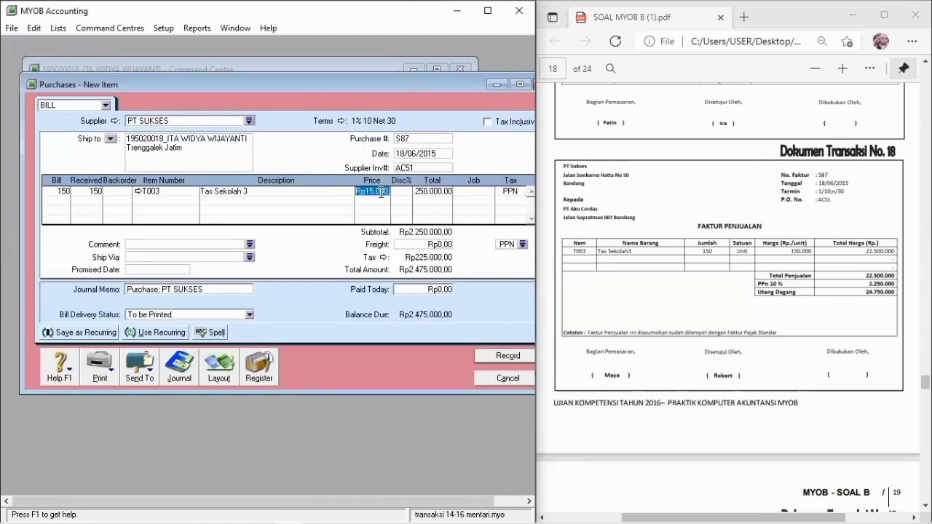
text(150000)
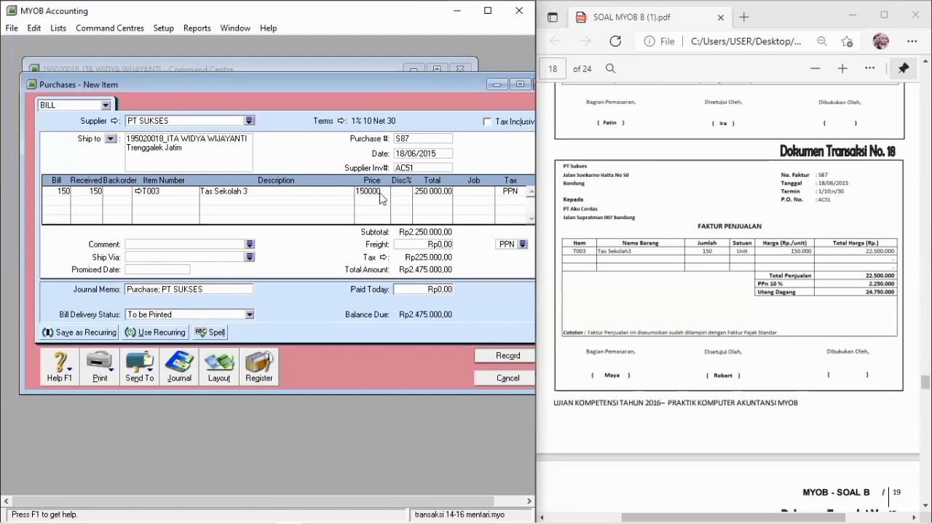
key(Tab)
key(Tab)
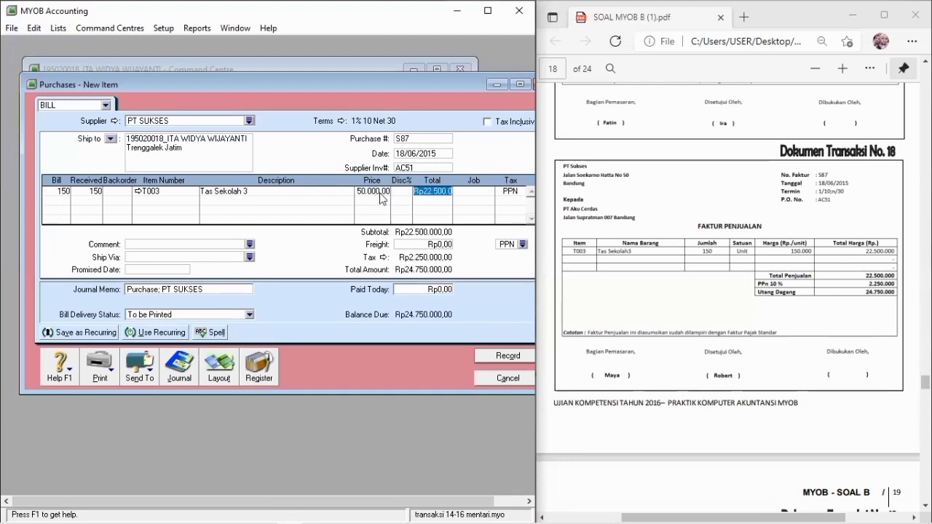
key(Tab)
key(Tab)
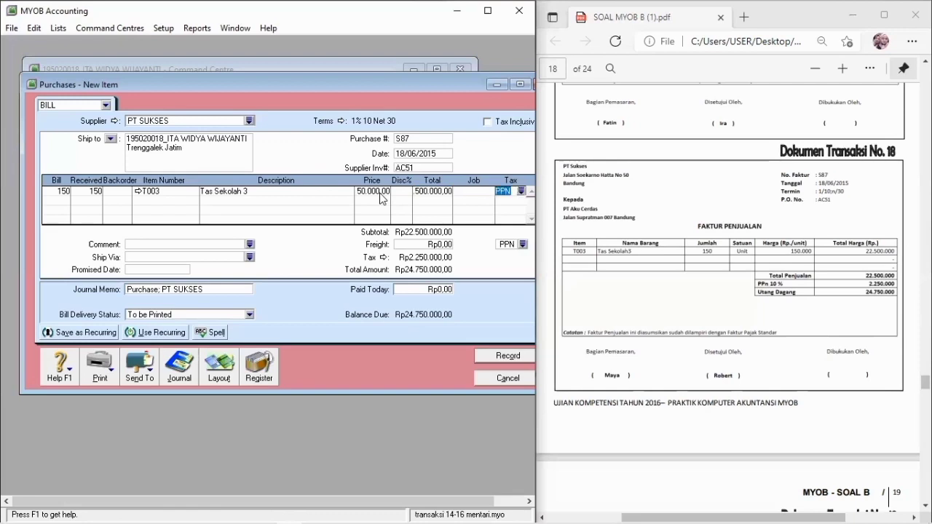
- Check the recap of bill S87, record it without spelling or tax code changes and close the purchases window
key(ctrl+r)
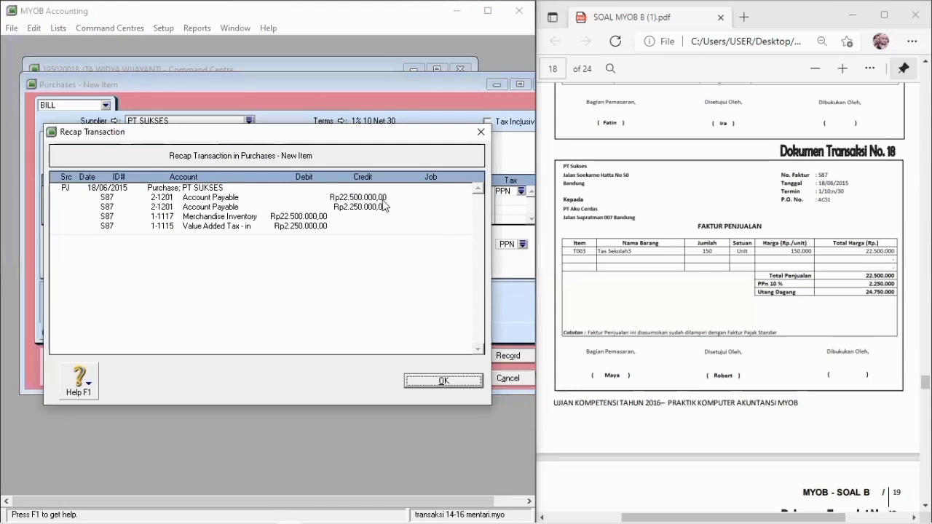
click(425, 380)
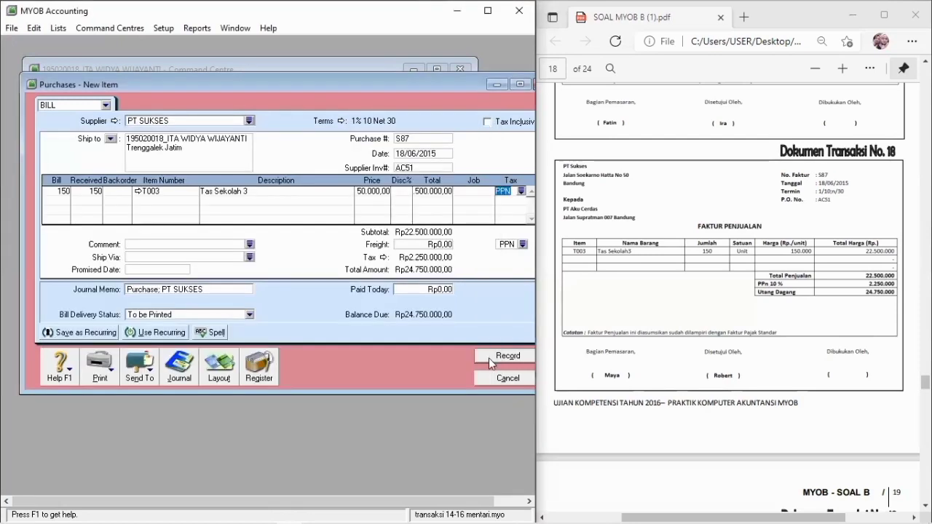
click(533, 358)
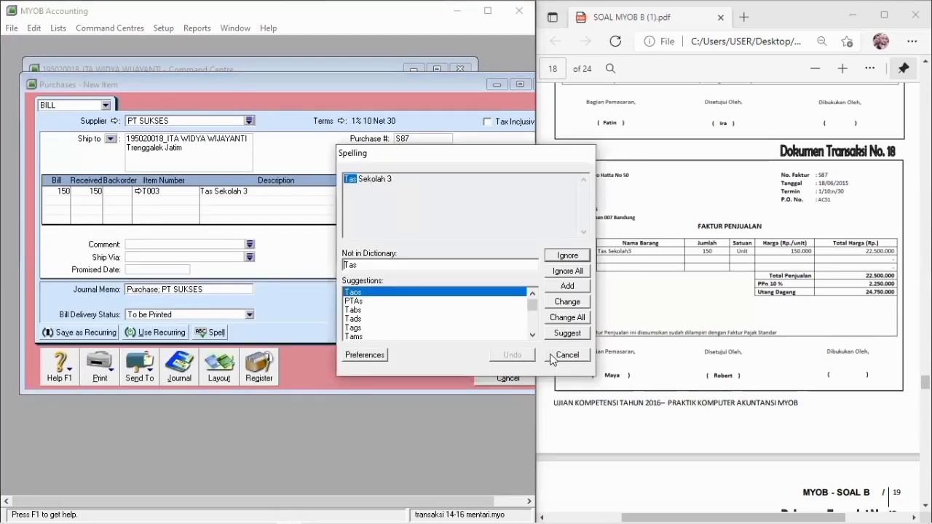
click(553, 356)
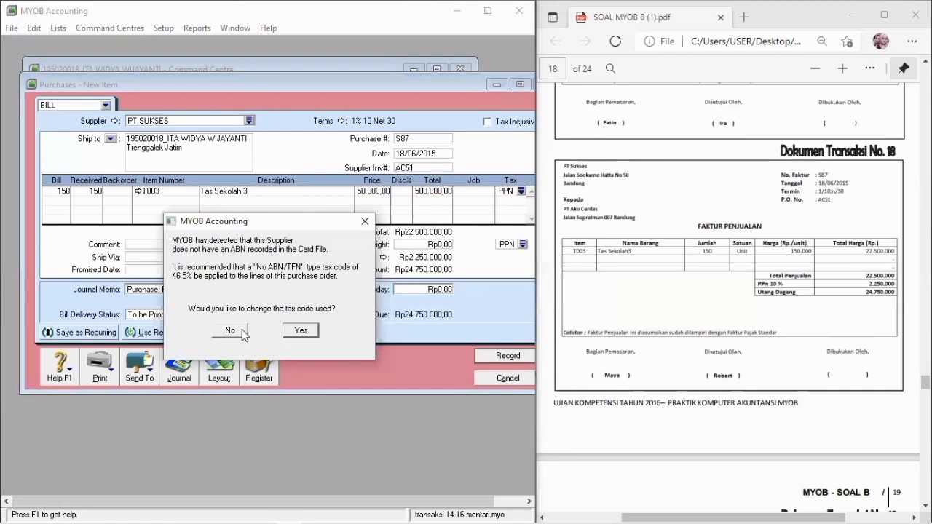
click(362, 225)
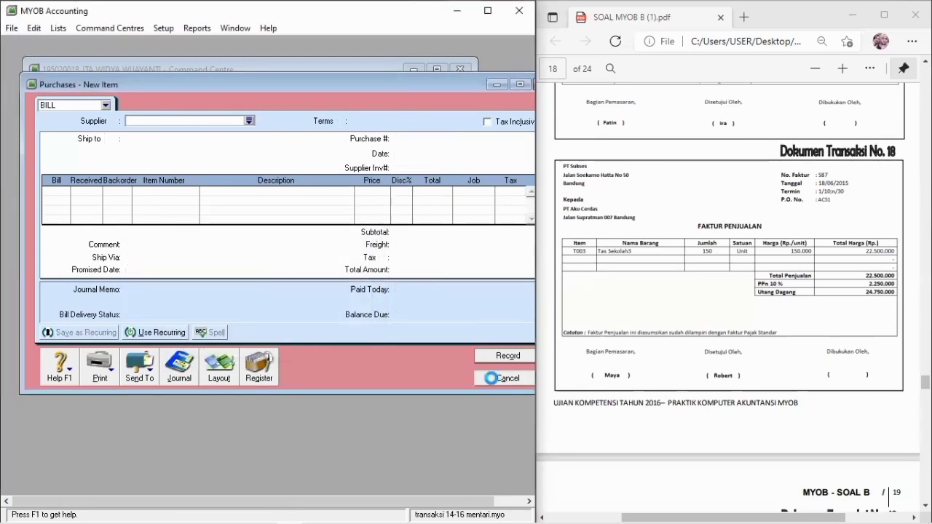
click(491, 378)
- Start a Spend Money transaction for transaction document 19, paid from account 1-1102 Bank Muamalat
click(889, 239)
scroll(889, 240, down, 5)
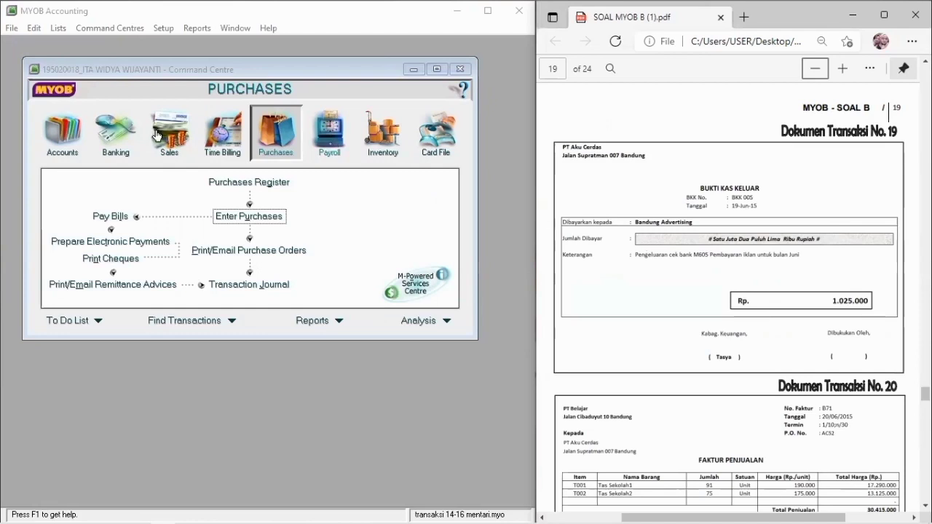
click(118, 134)
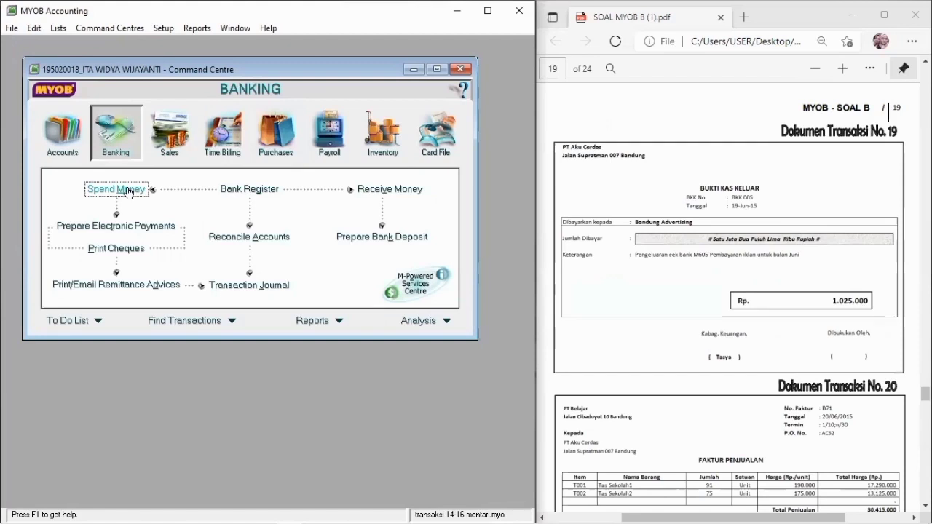
click(128, 191)
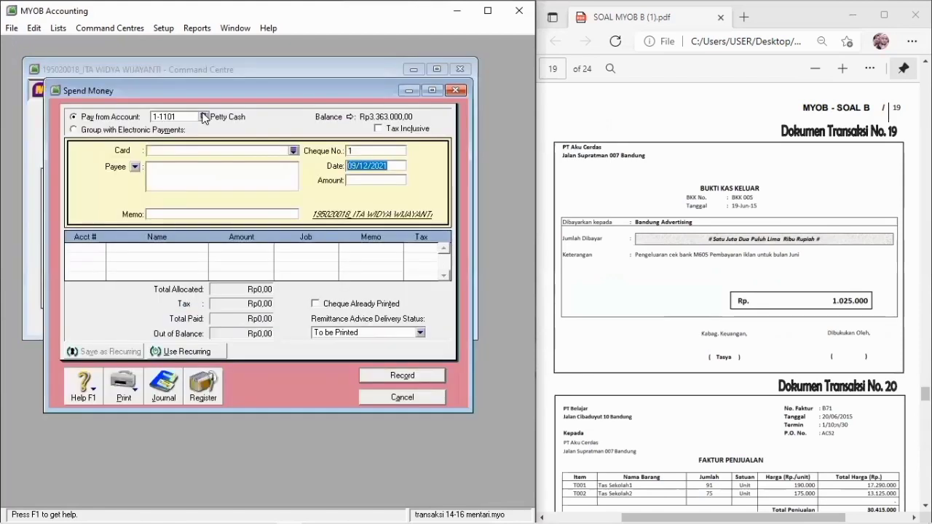
click(191, 114)
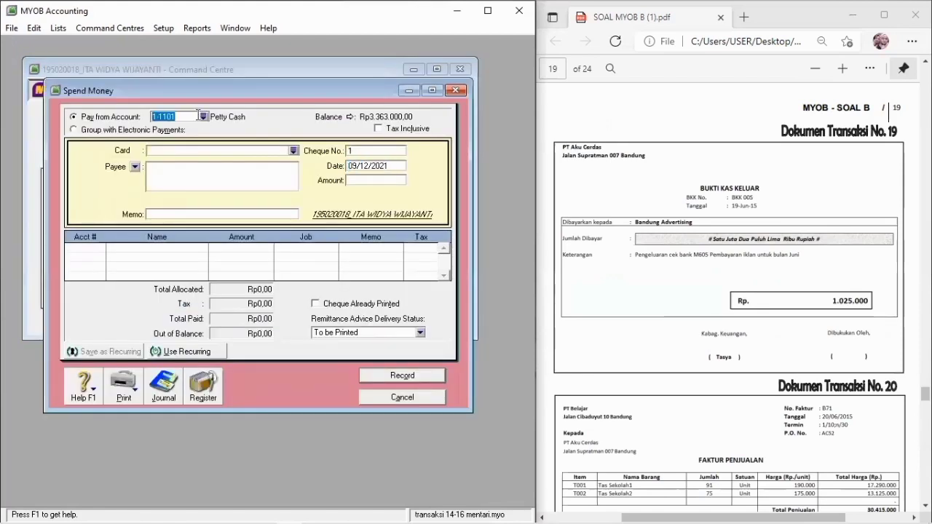
click(198, 115)
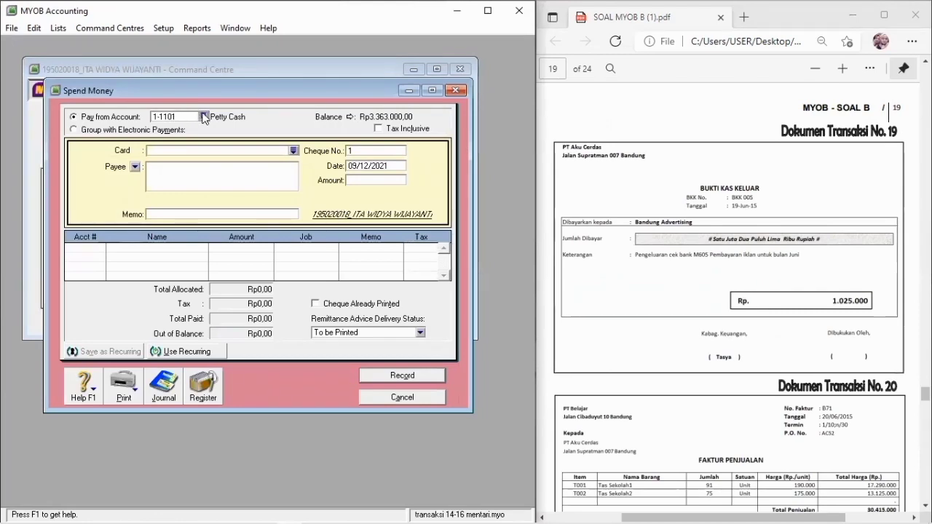
click(203, 117)
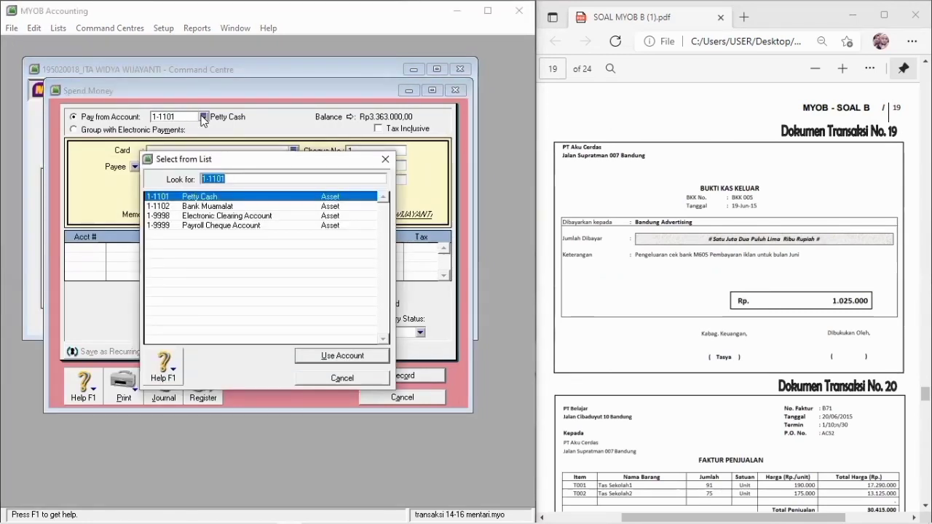
double_click(208, 207)
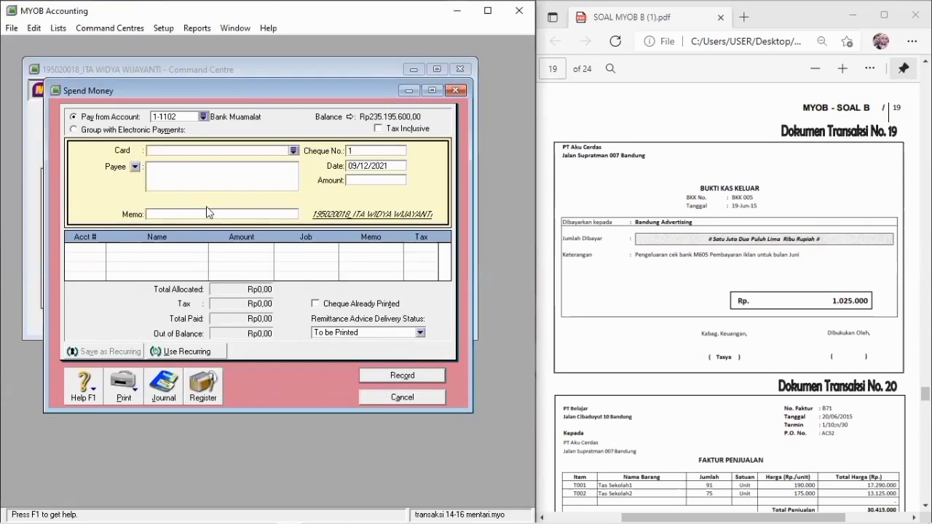
- Create a customer card named Bandung Advertising and select it as the card for the payment
click(292, 154)
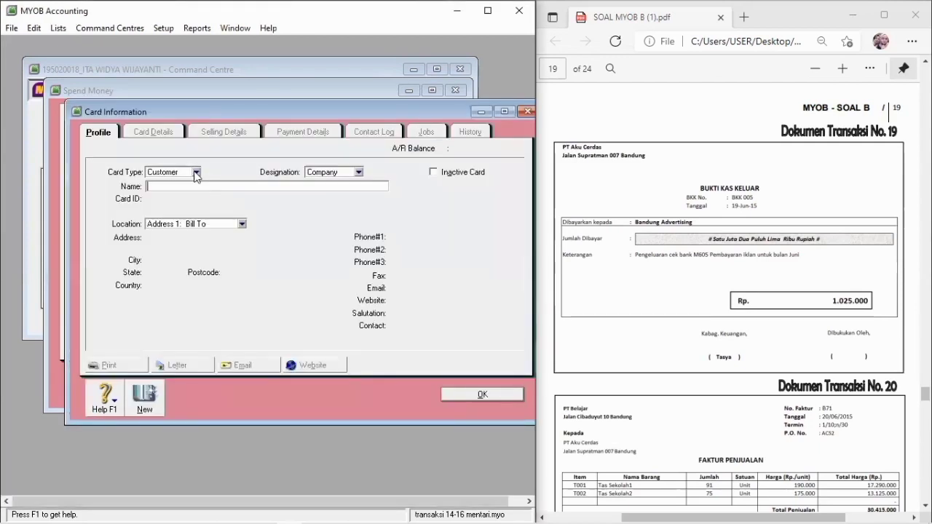
click(196, 172)
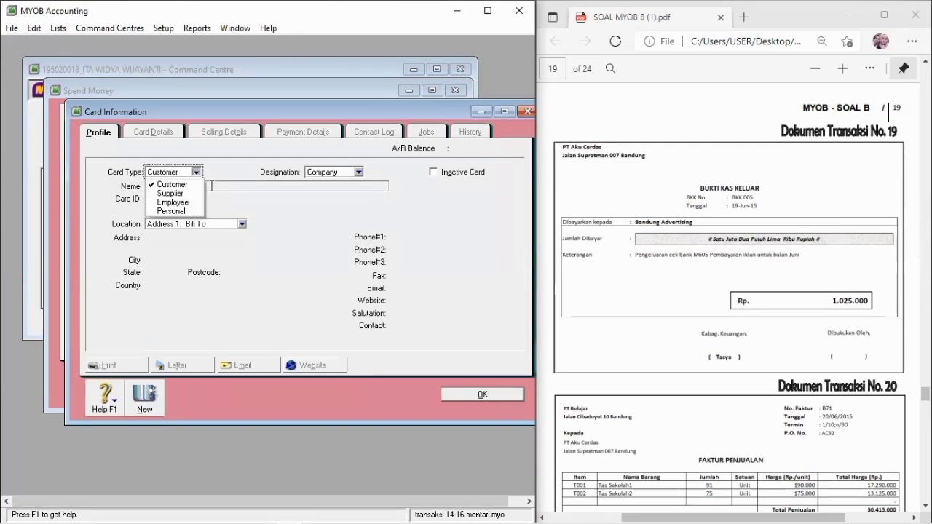
click(211, 186)
text(Bandu)
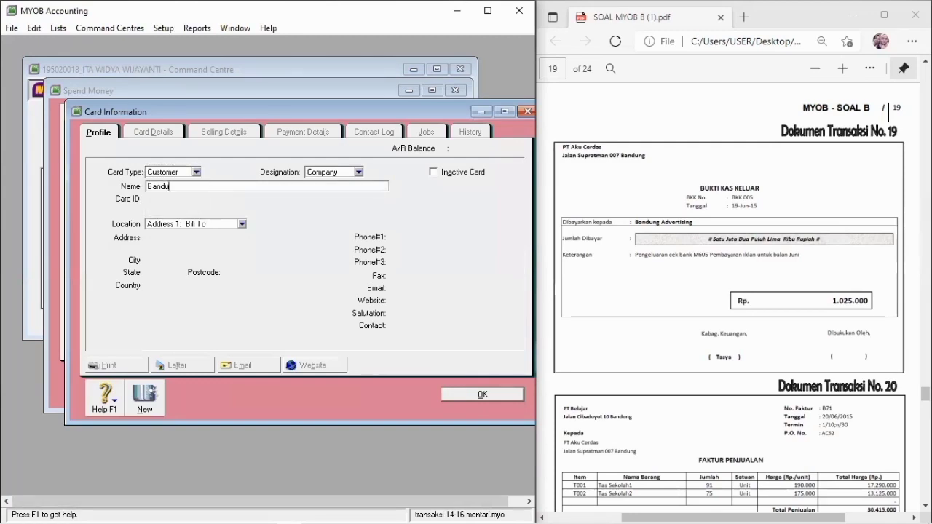
text(ng Advertising)
click(477, 396)
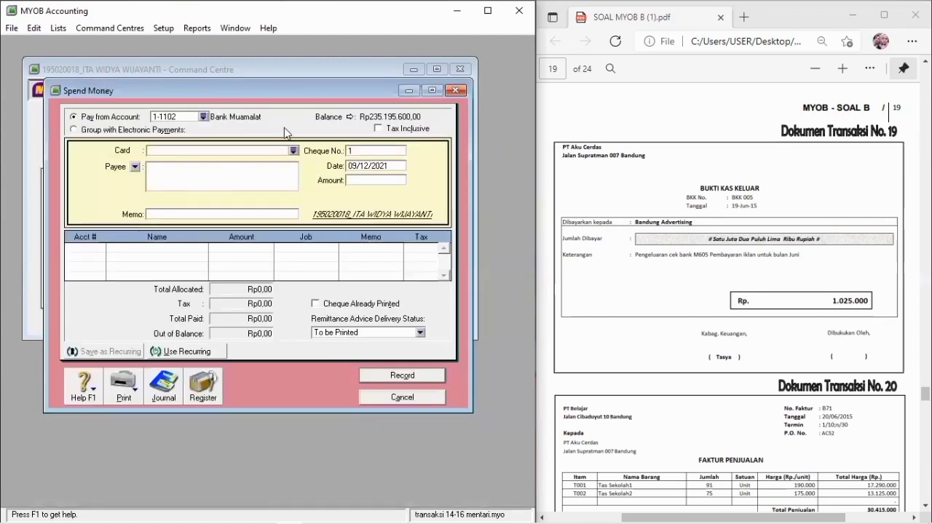
click(293, 150)
double_click(219, 207)
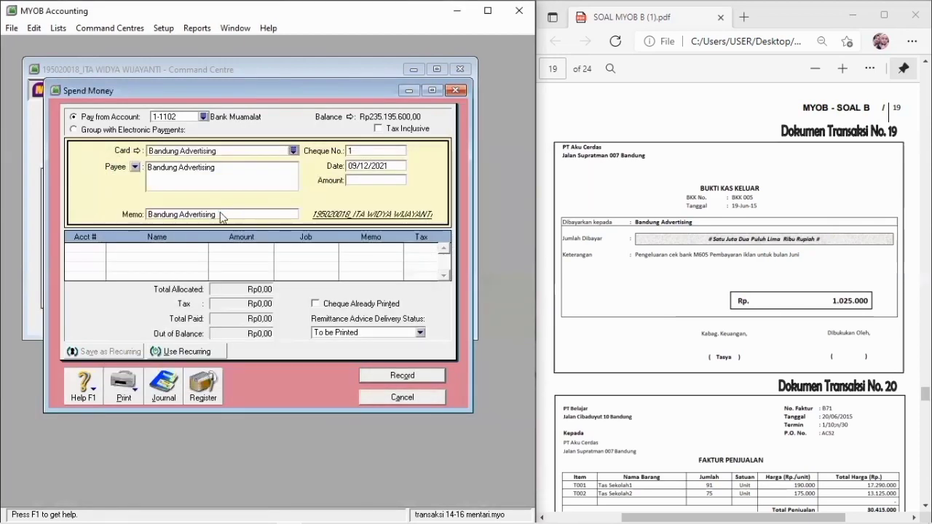
- Set the payment's cheque number to BKK005, the date to 19/06/2015 and the amount to Rp1.025.000,00
click(369, 149)
text(B)
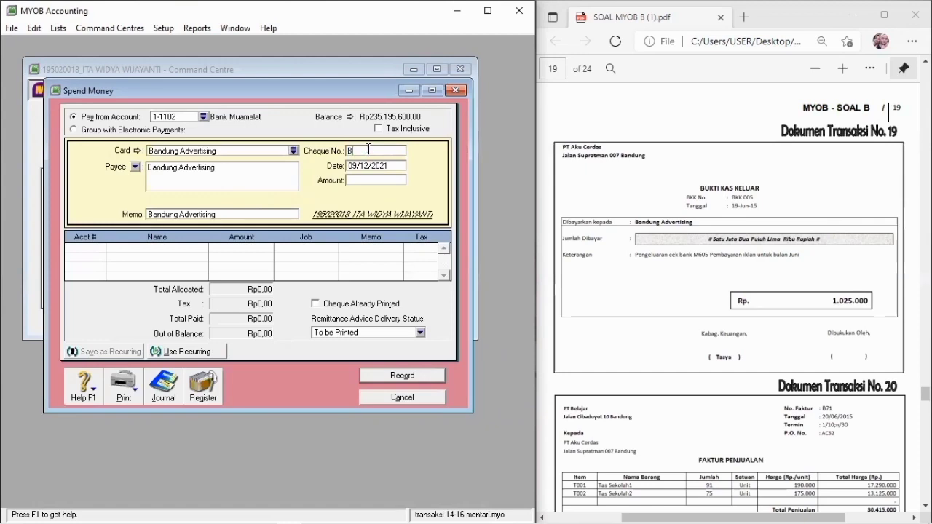
text(KK005)
key(Tab)
text(19/06/201)
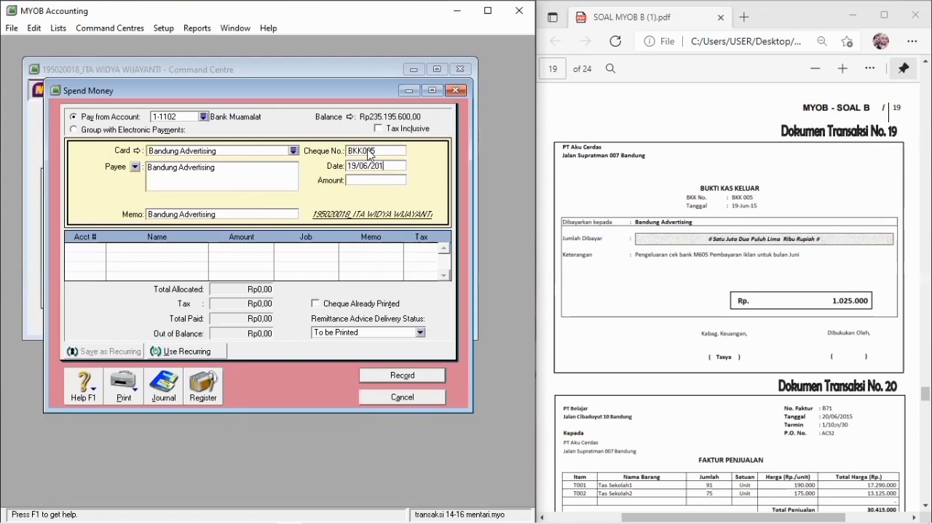
text(5)
key(Tab)
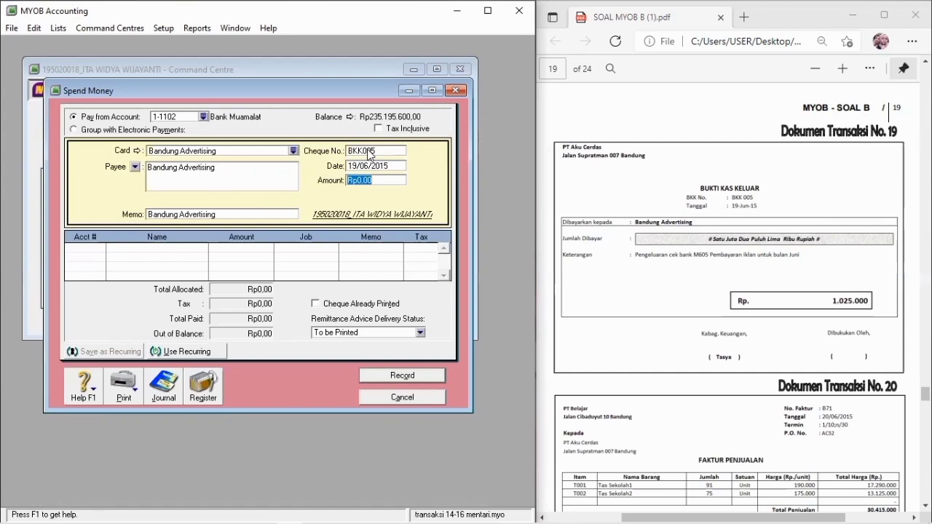
text(1025)
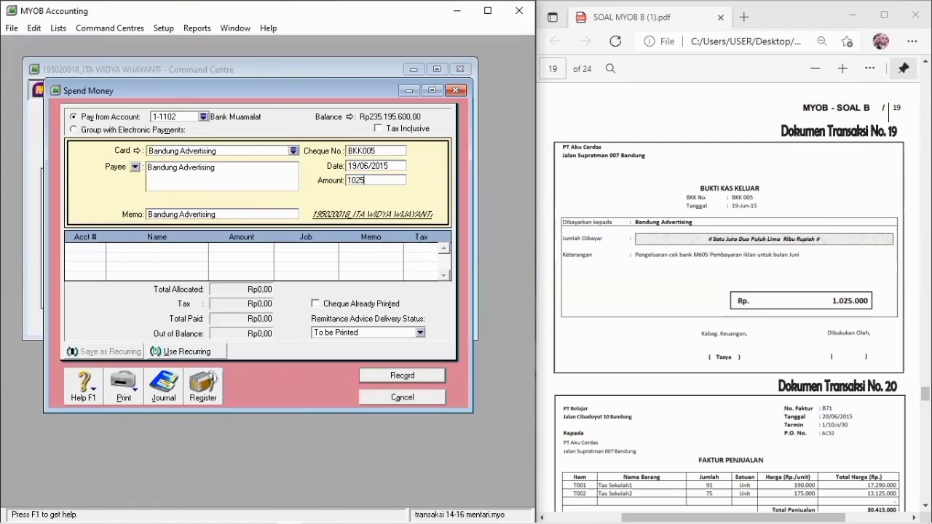
text(000)
key(Tab)
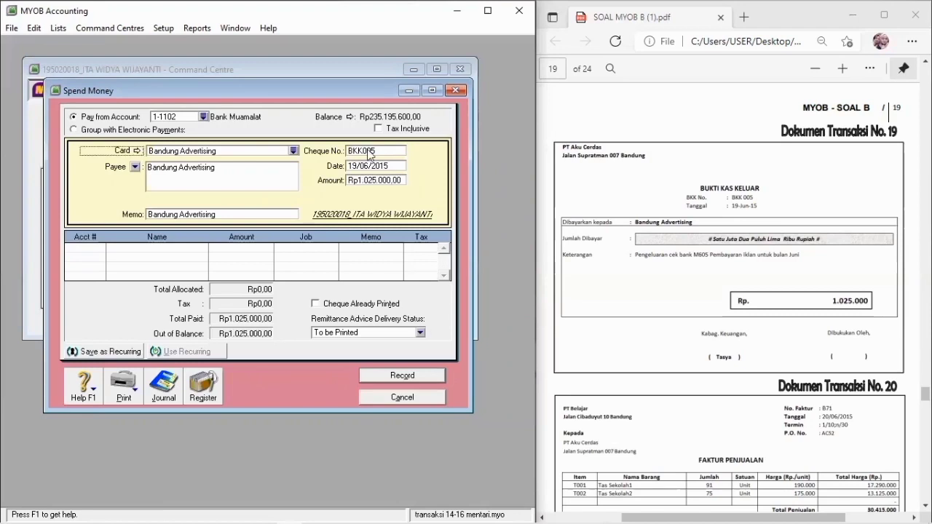
key(Tab)
key(Tab)
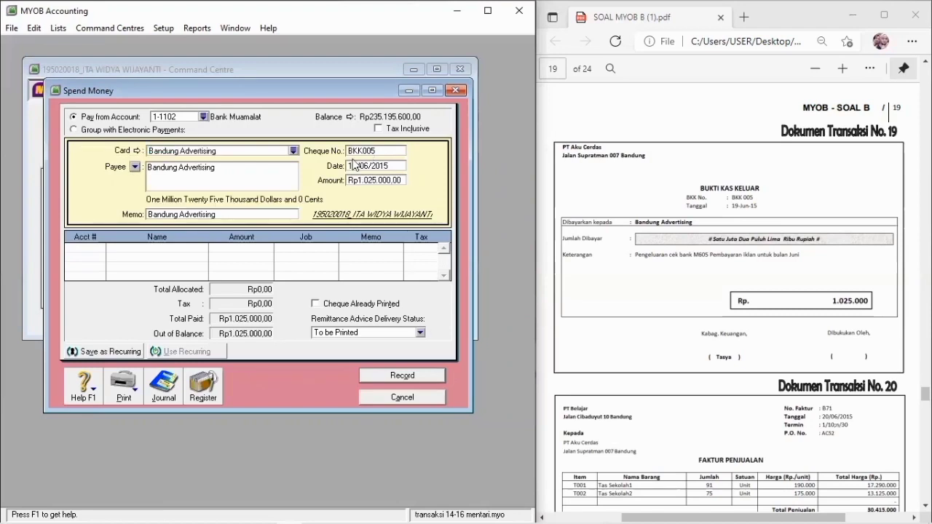
- Extend the payment memo to read "Bandung Advertising; Pengeluaran cek bank M605"
click(253, 215)
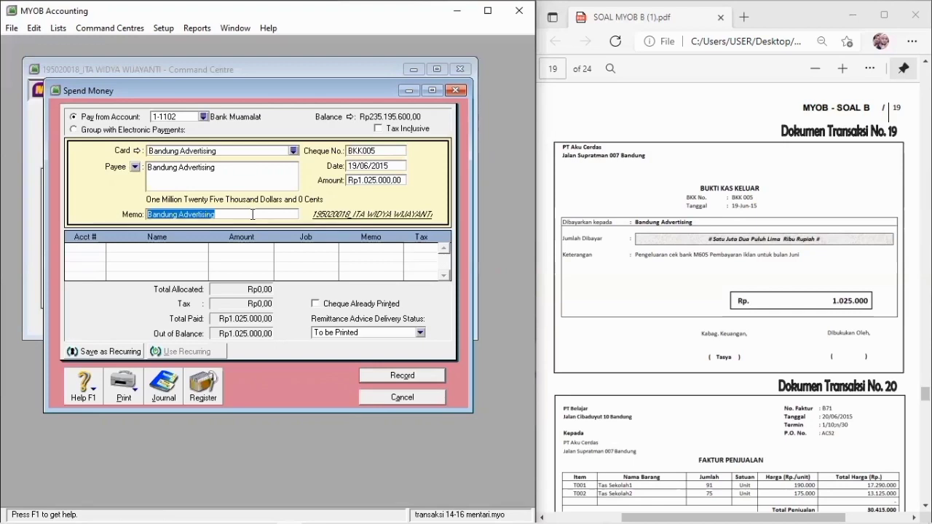
click(253, 214)
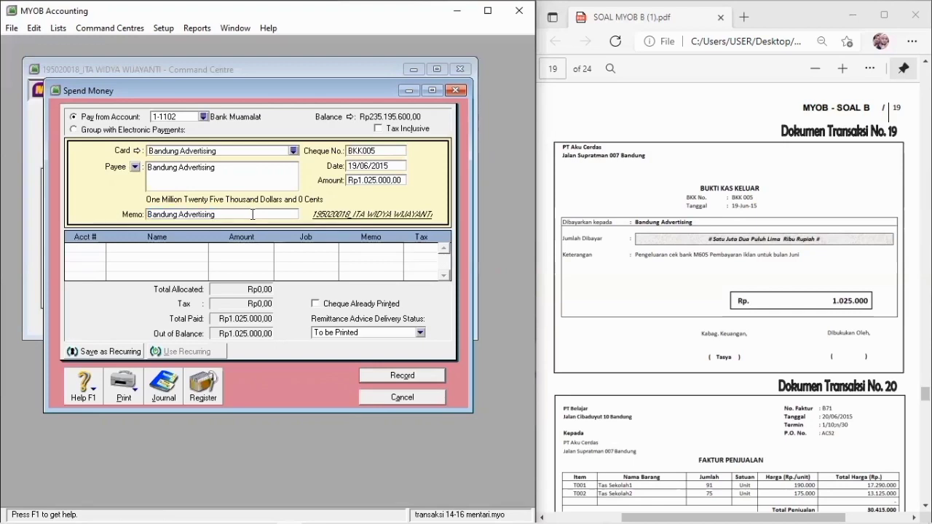
text(; Pengeluaran cek)
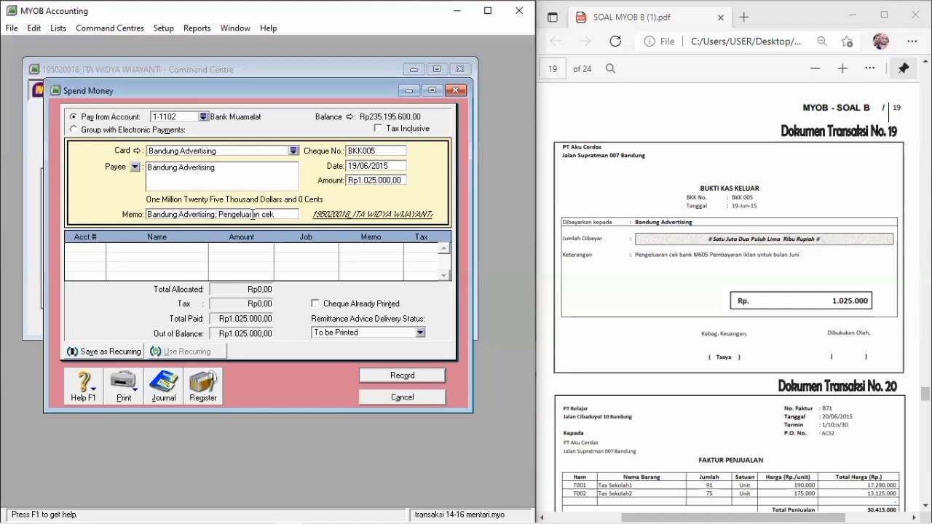
text( bank M)
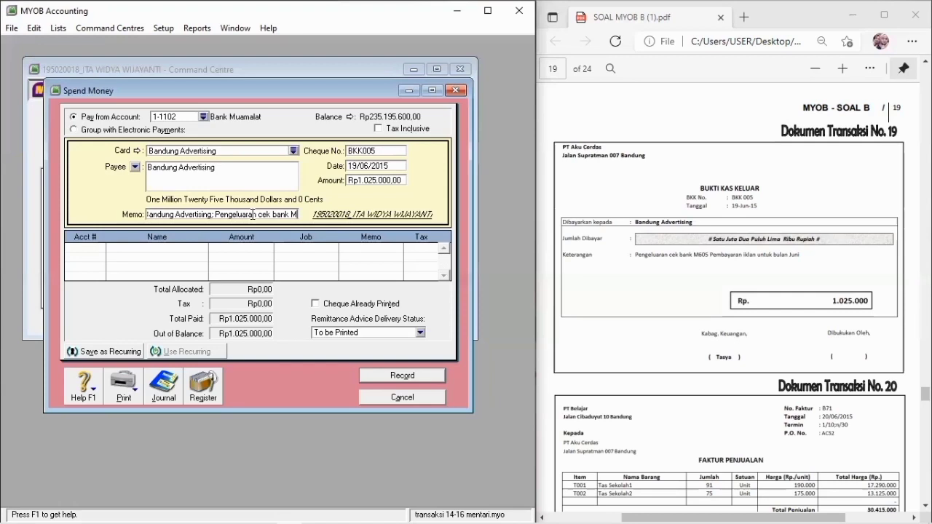
text(605)
- Allocate the full payment amount to account 6-2002 Advertising Exp
click(87, 249)
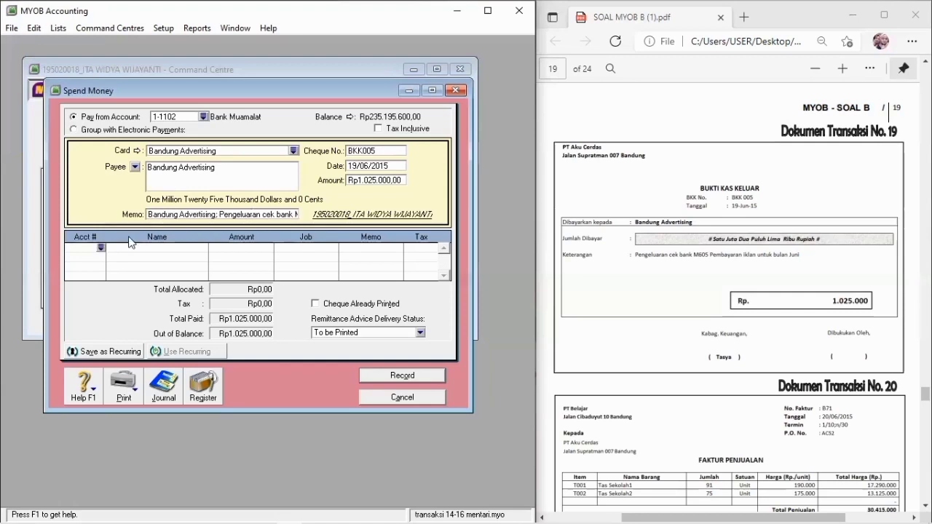
key(Return)
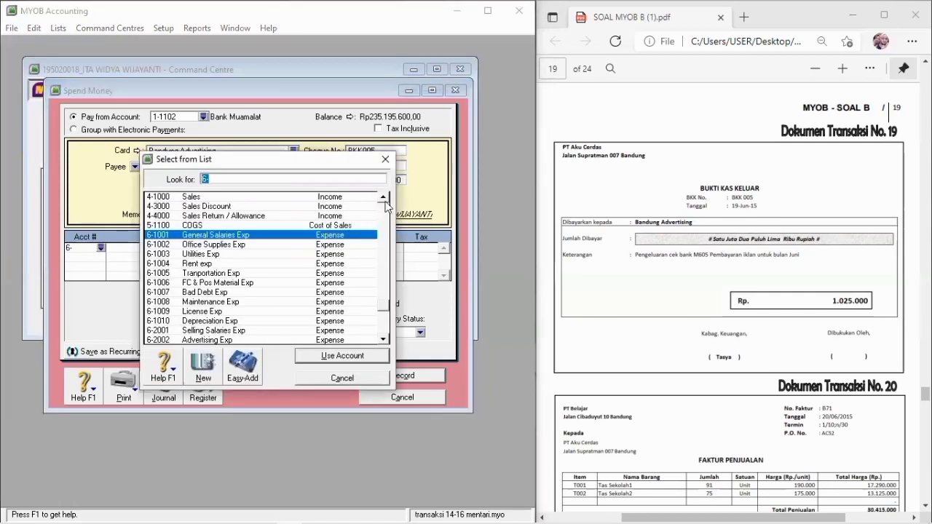
click(384, 320)
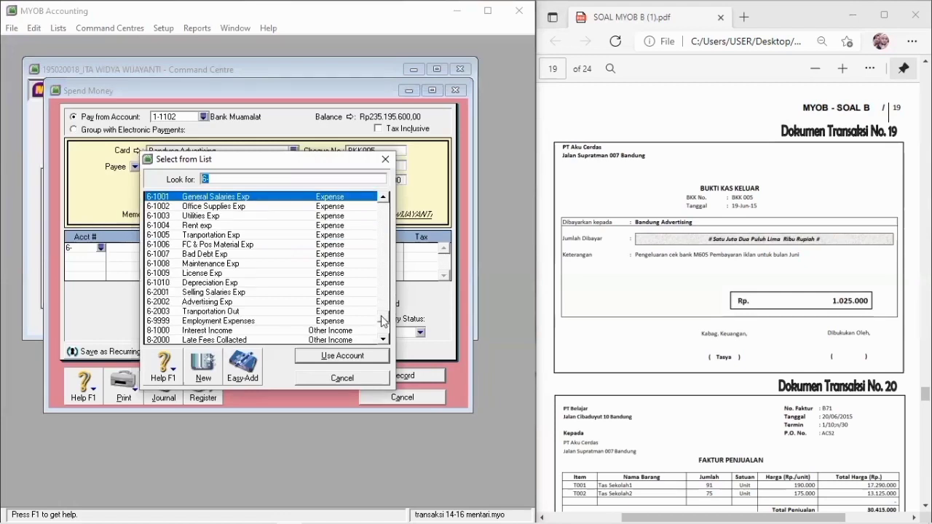
double_click(274, 304)
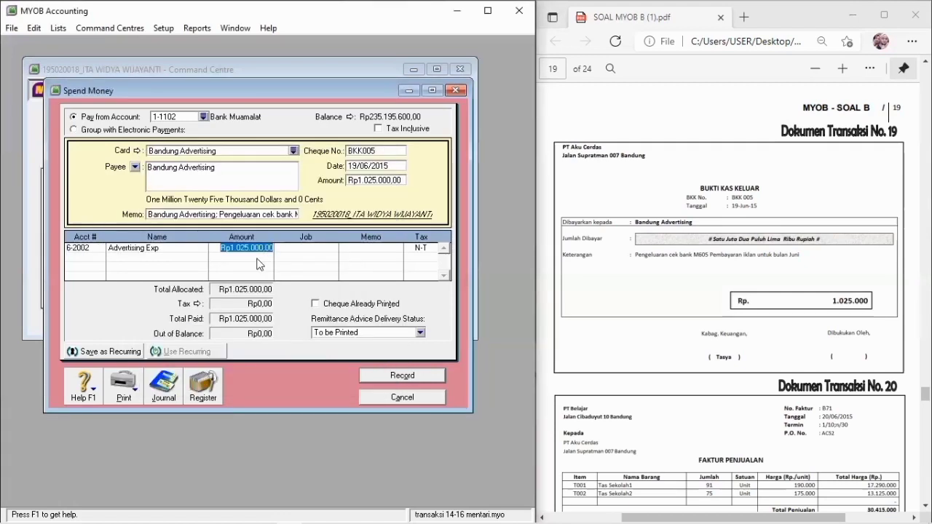
key(Tab)
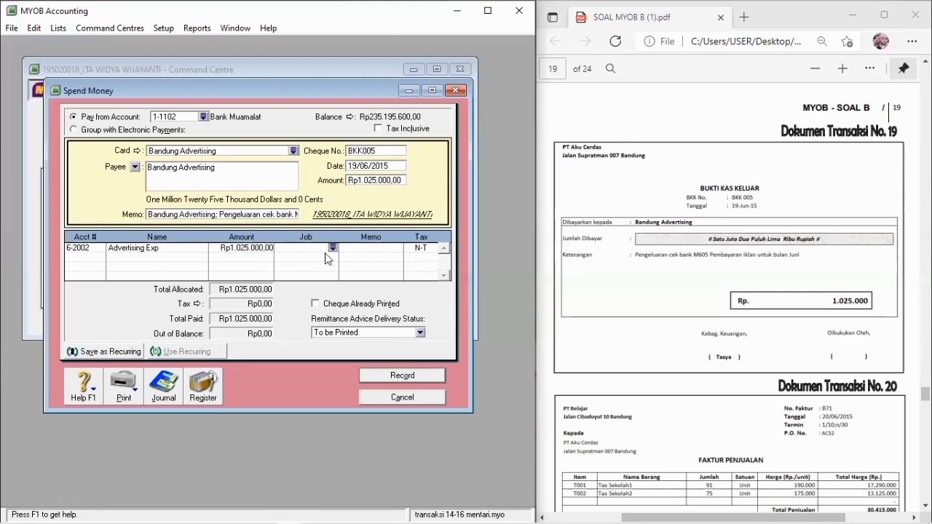
key(Tab)
key(Tab)
- Check the recap of payment BKK005, record it and close the Spend Money window
key(ctrl+r)
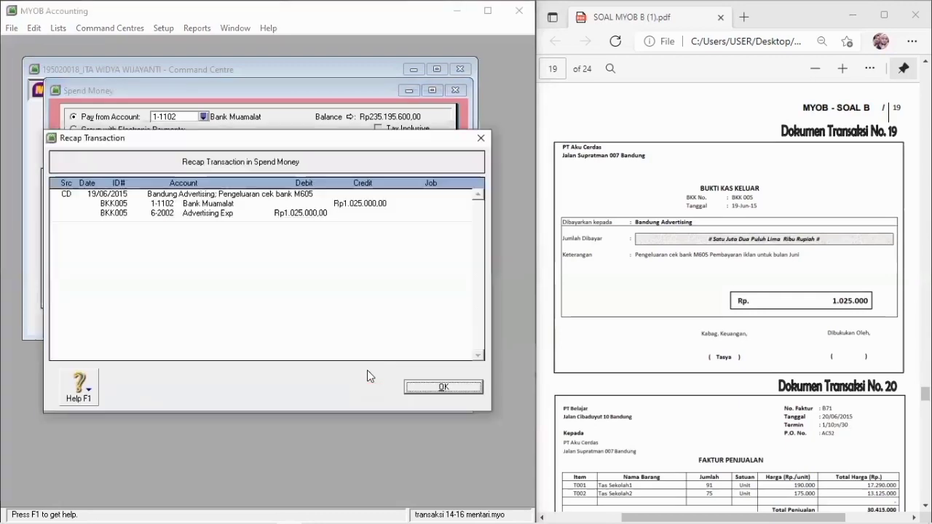
click(435, 389)
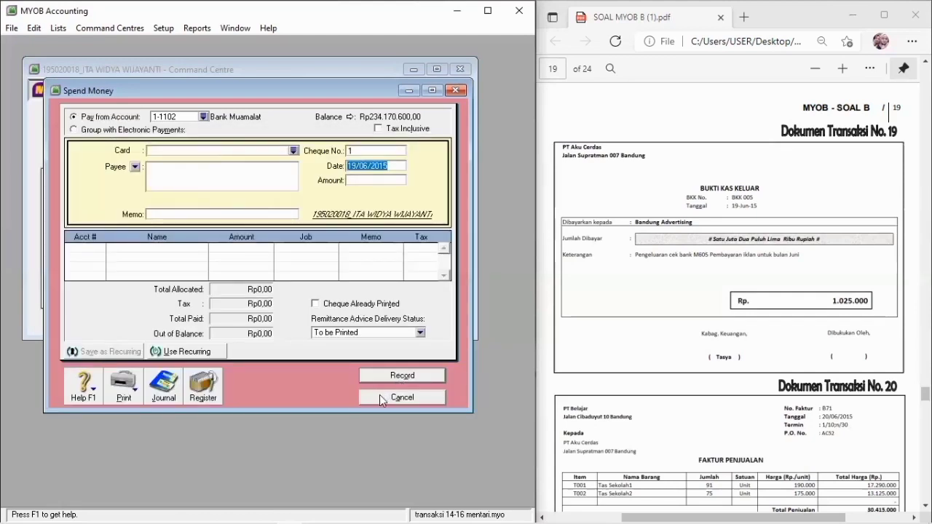
click(379, 397)
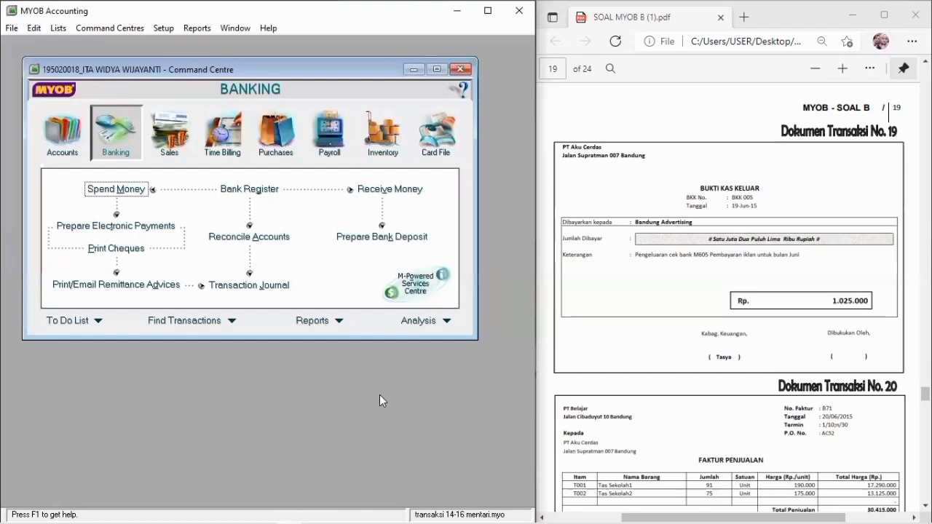
- Open the transaction journal for sales
click(266, 128)
click(190, 134)
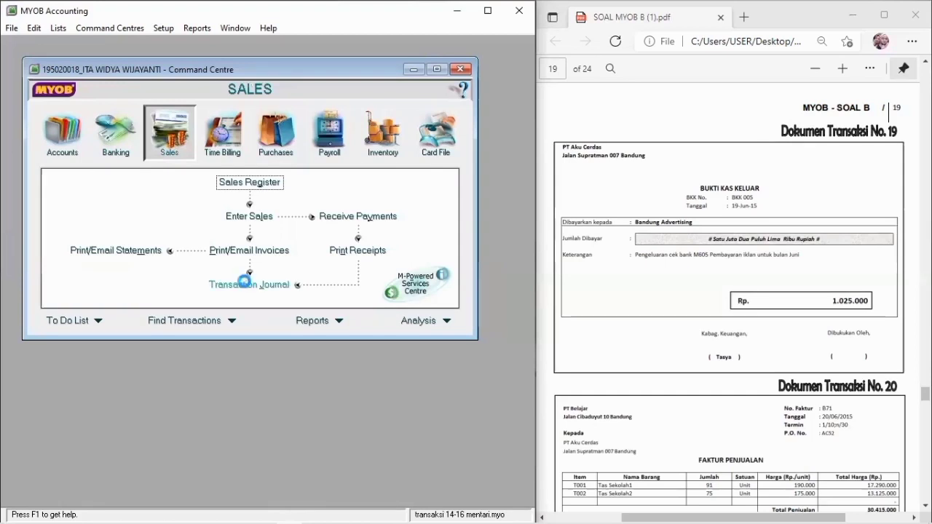
click(247, 284)
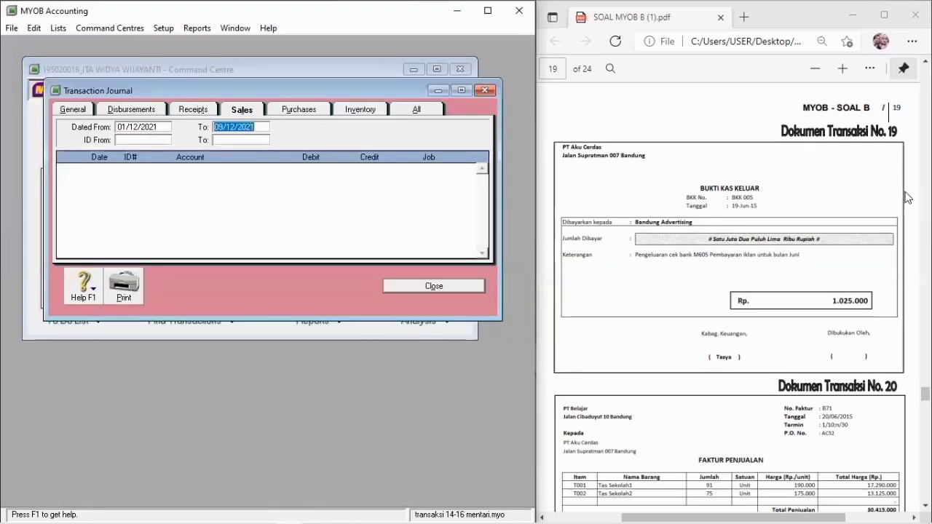
- Start a new purchase bill for supplier PT BELAJAR and set its ship-to address to Address 1
drag(925, 394, 925, 375)
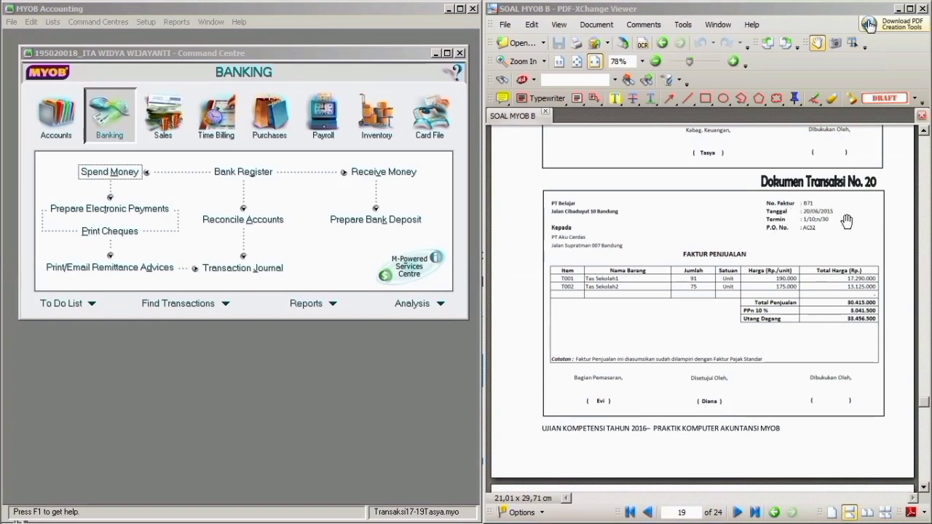
scroll(746, 258, down, 1)
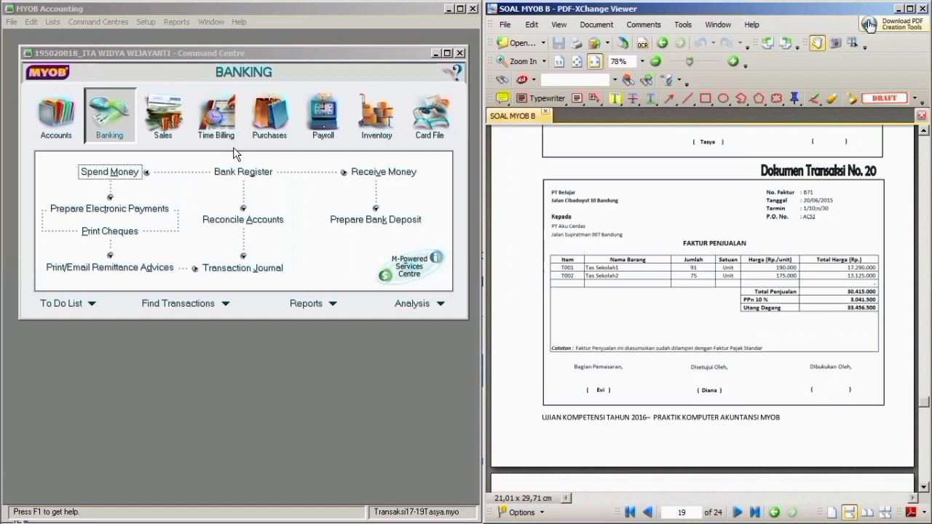
click(275, 131)
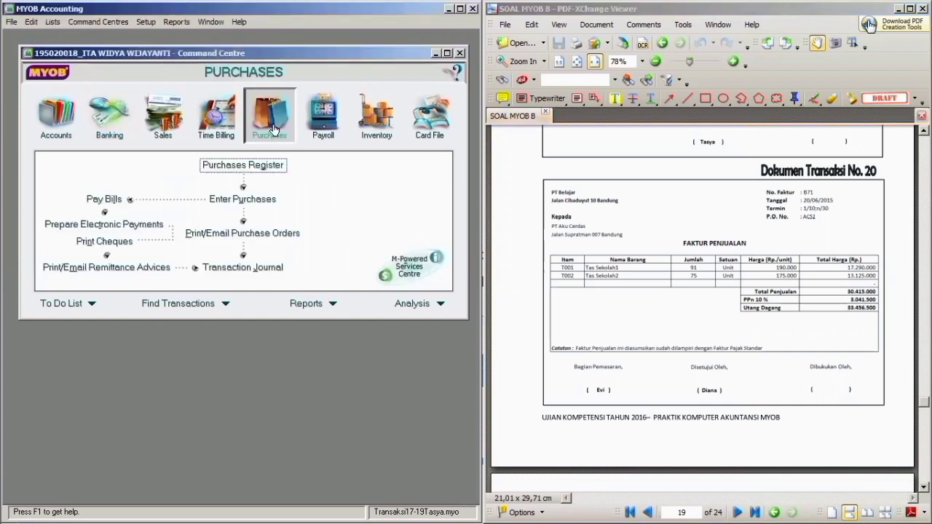
click(243, 199)
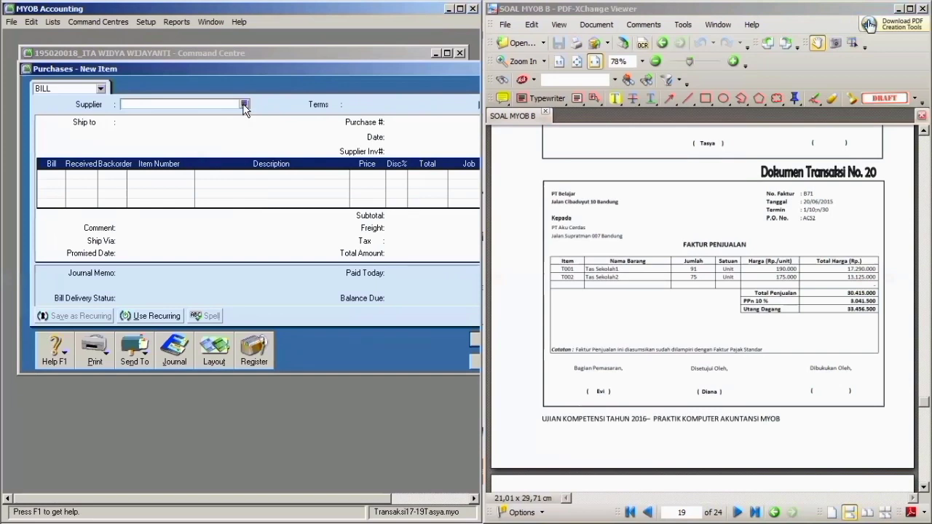
click(244, 104)
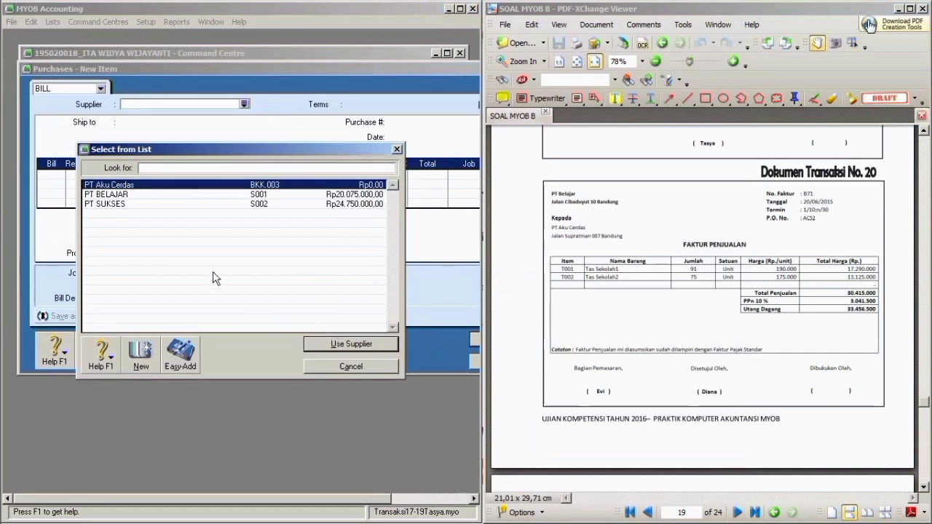
click(178, 196)
click(363, 344)
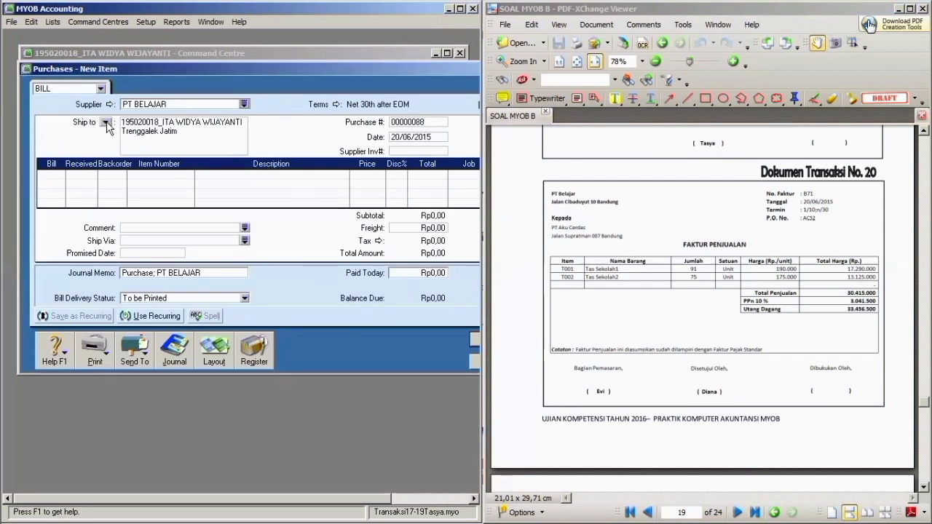
click(105, 122)
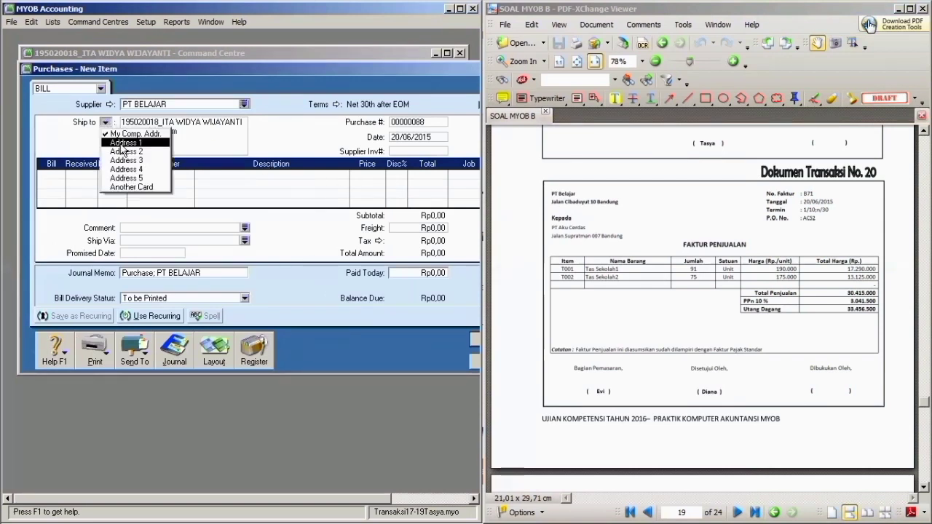
click(122, 145)
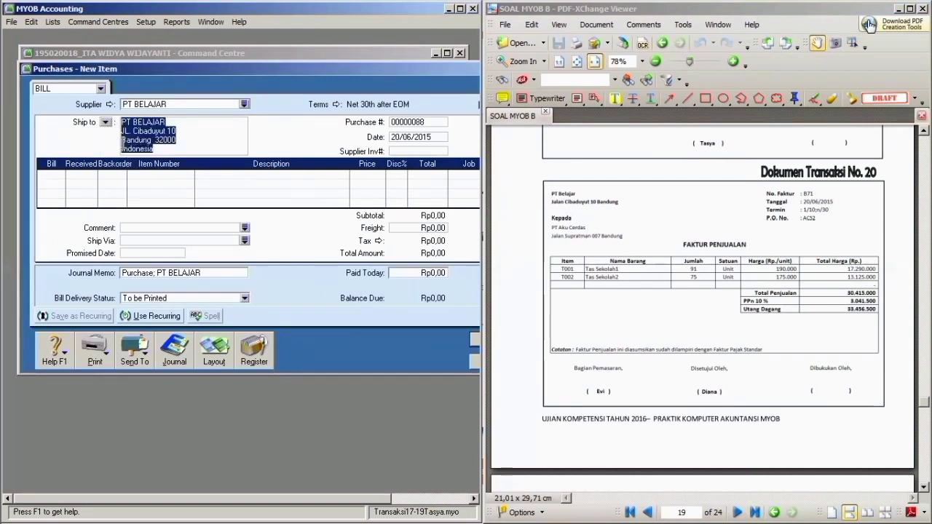
- Set the bill's credit terms to In a Given # of Days with 10 discount days, 30 balance due days and 1% early payment discount
click(337, 104)
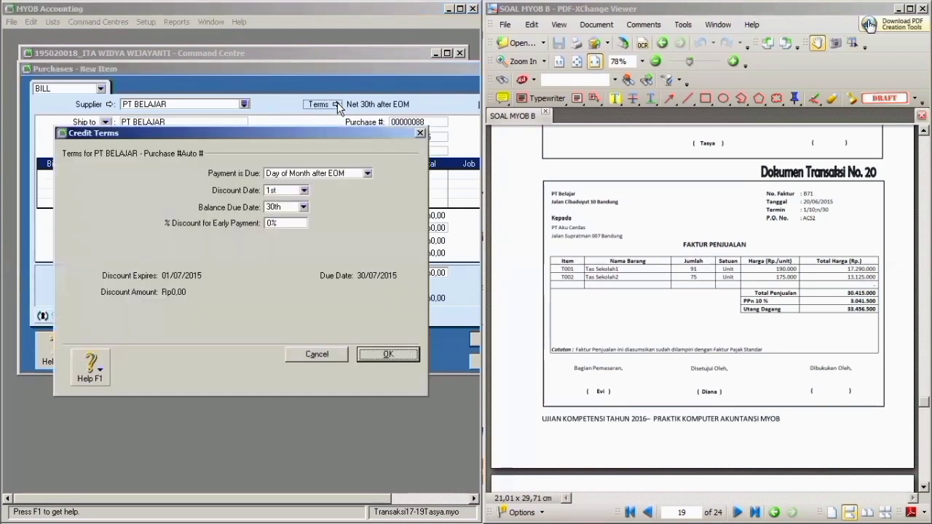
click(367, 172)
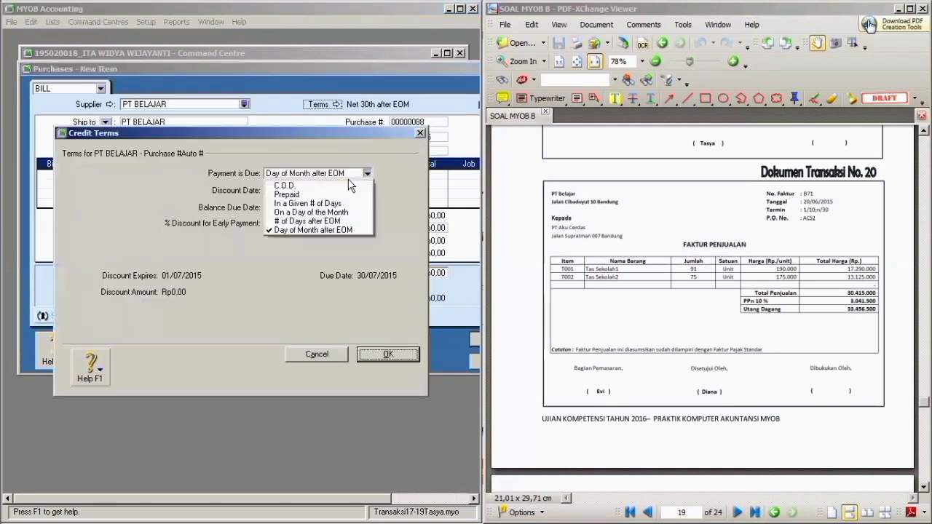
click(317, 204)
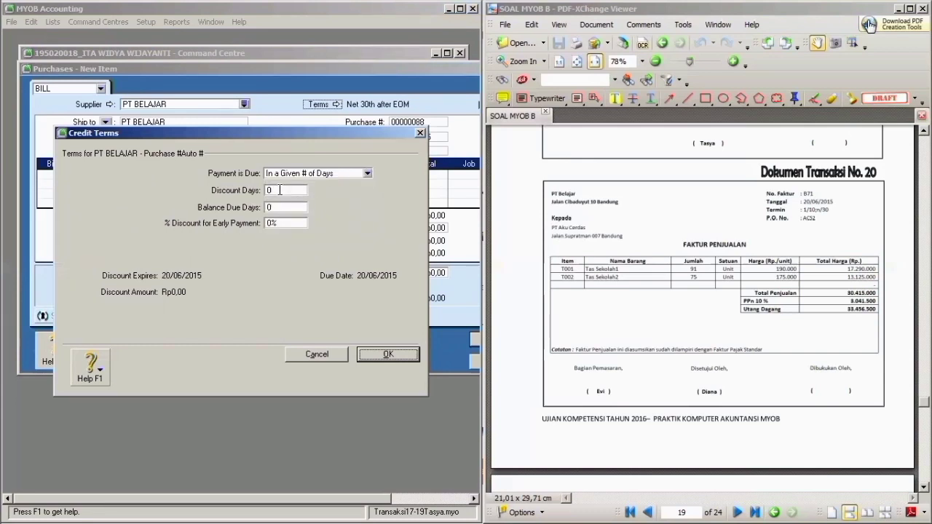
click(280, 190)
key(BackSpace)
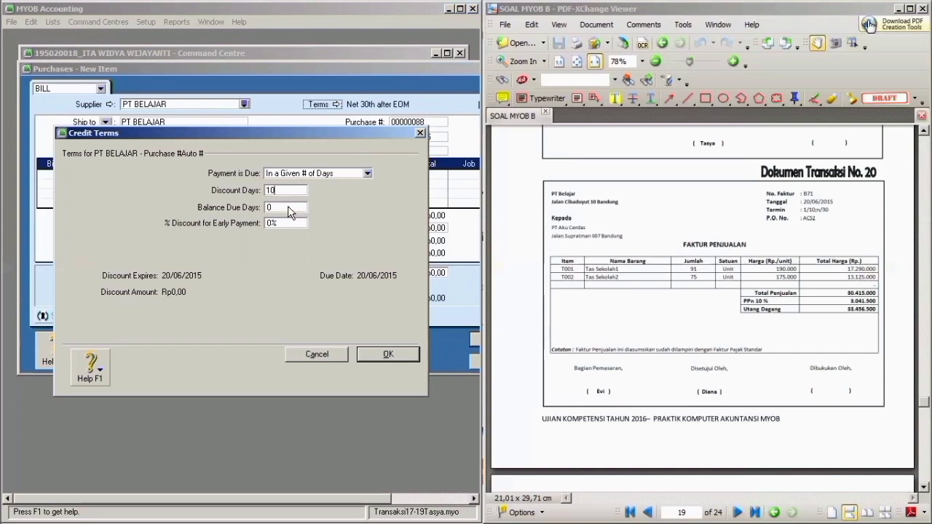
click(288, 208)
text(30)
click(276, 223)
key(BackSpace)
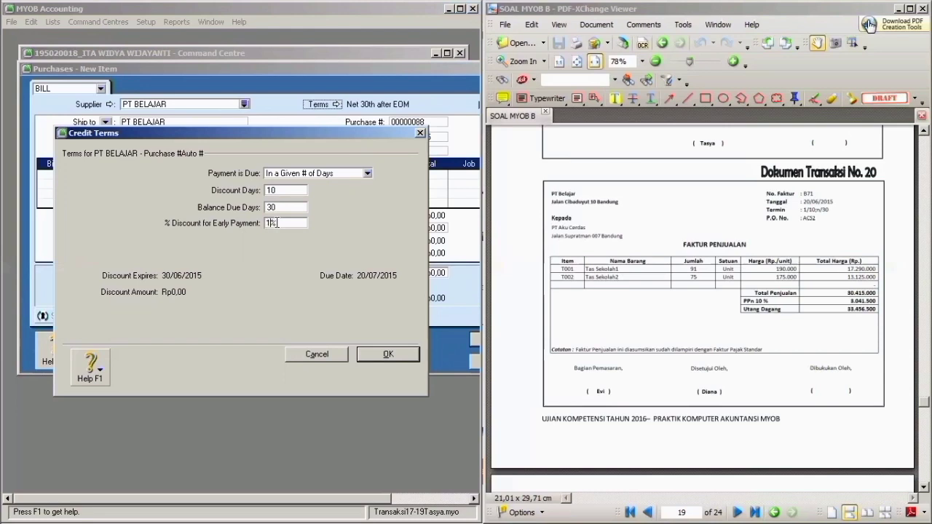
click(387, 354)
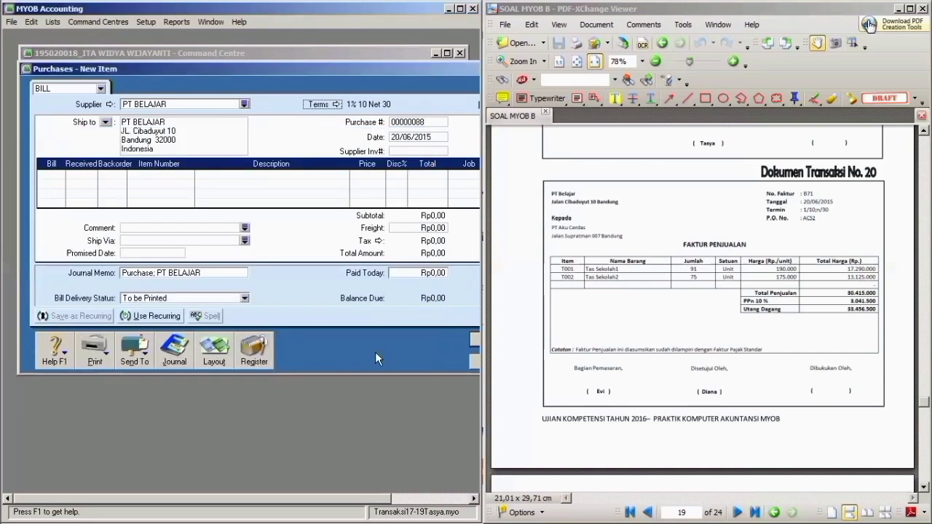
- Set the purchase number to B71 and enter the source document's P.O. number as the supplier invoice number
click(422, 121)
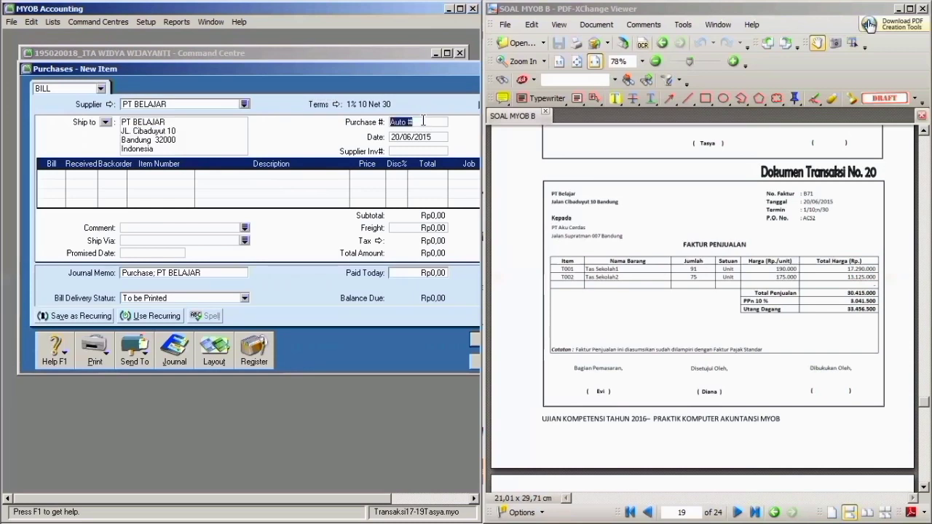
key(BackSpace)
text(B71)
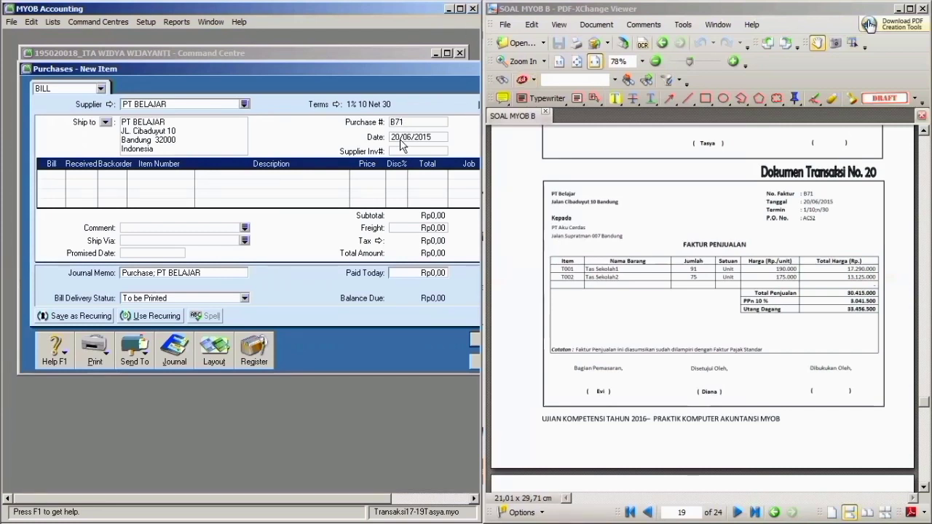
click(401, 138)
click(401, 139)
click(409, 150)
text(AC)
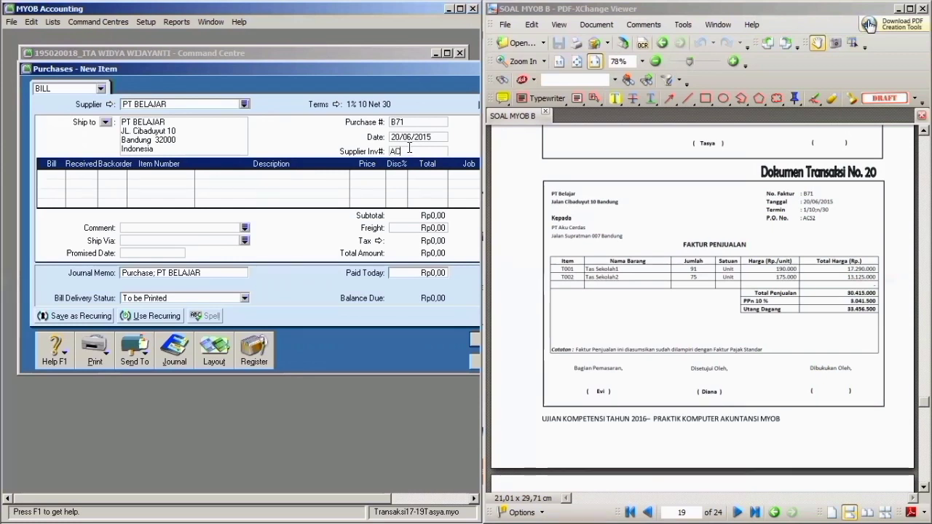
text(52)
key(Tab)
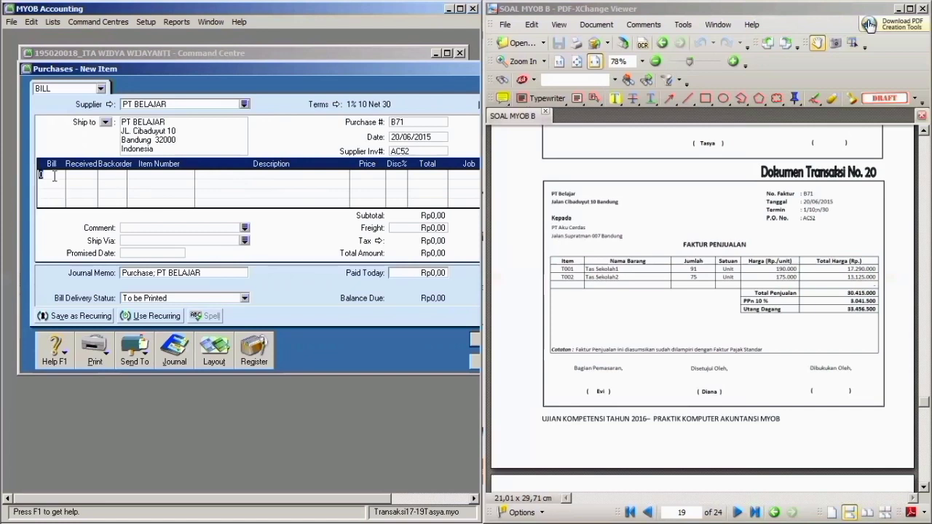
- Enter 91 units of item T001 on the first bill line and check its price and total
text(91)
key(Tab)
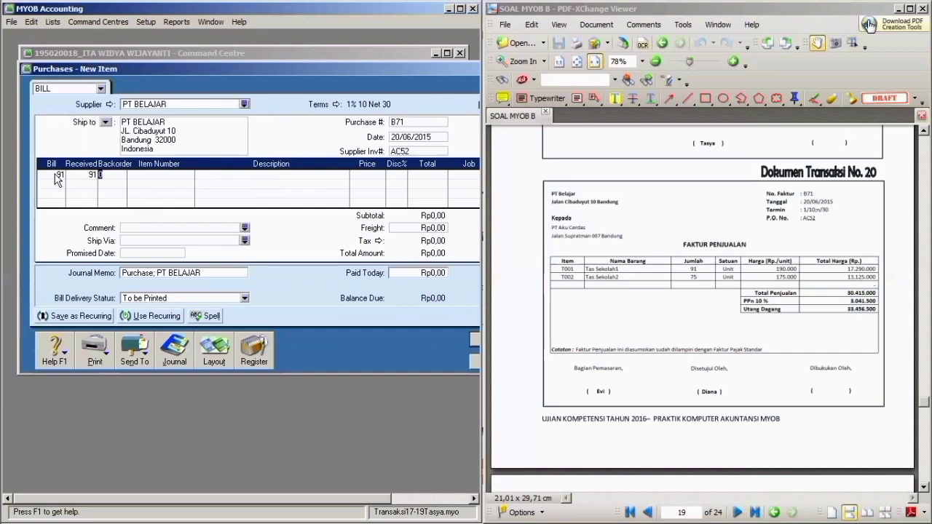
key(Tab)
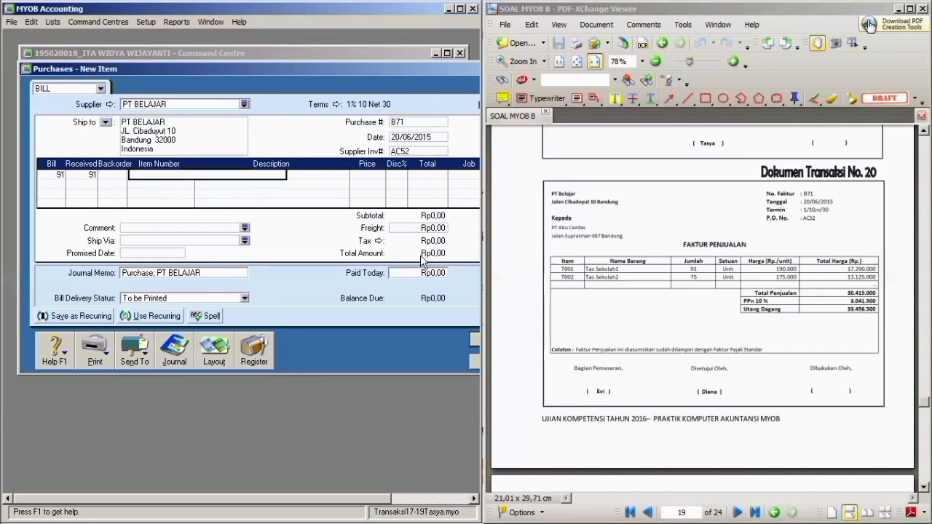
text(T001)
key(Tab)
click(368, 175)
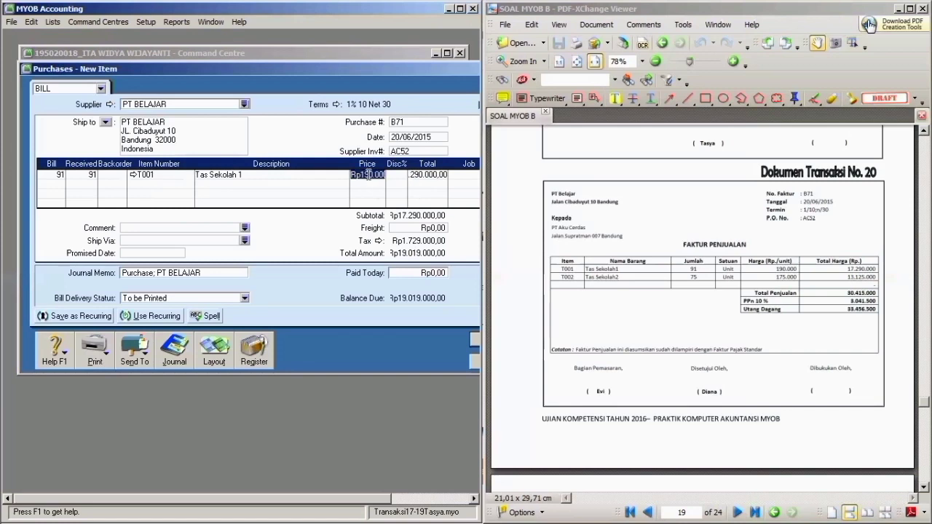
click(425, 177)
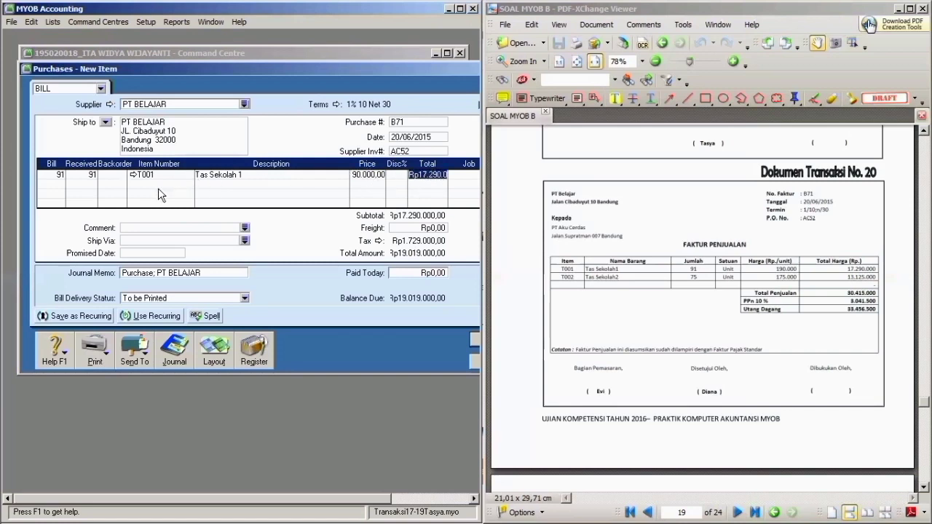
- Add 75 units of item T002 on the second bill line and check its price and total
click(55, 184)
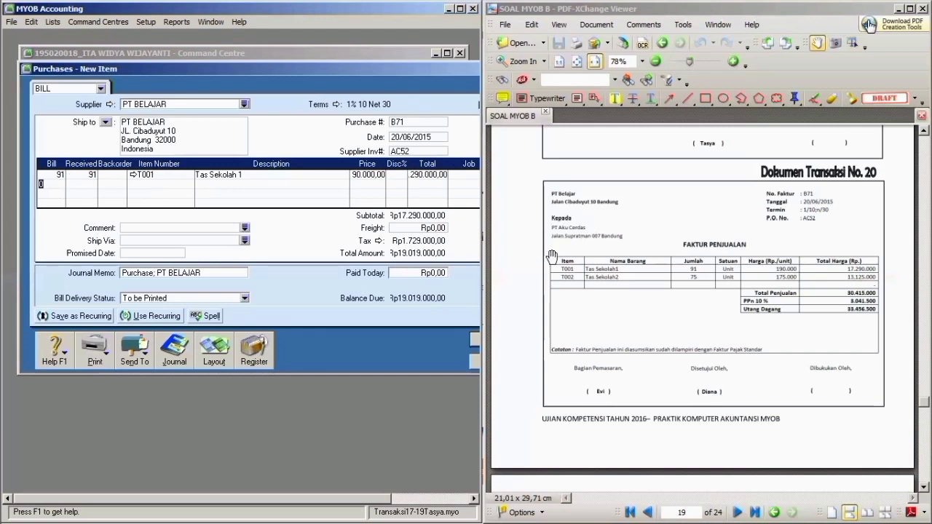
text(75)
key(Tab)
key(Tab)
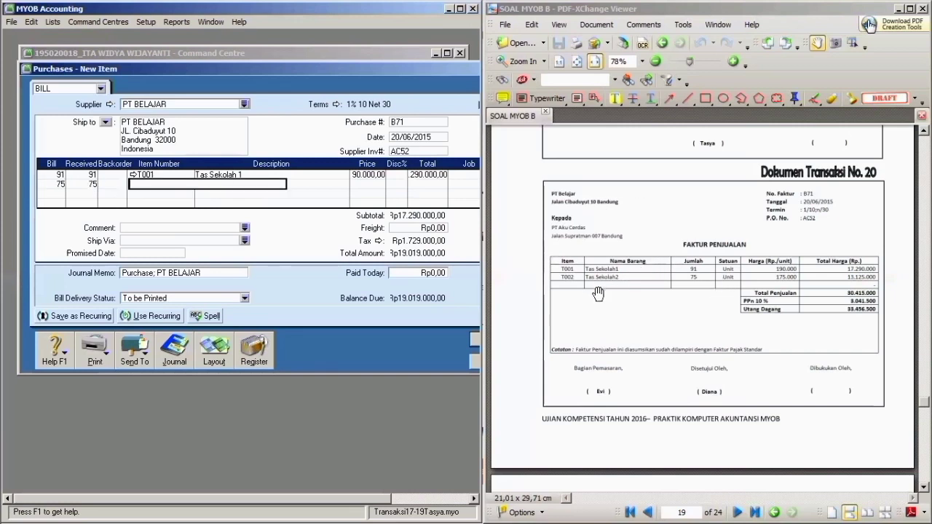
text(T002)
key(Tab)
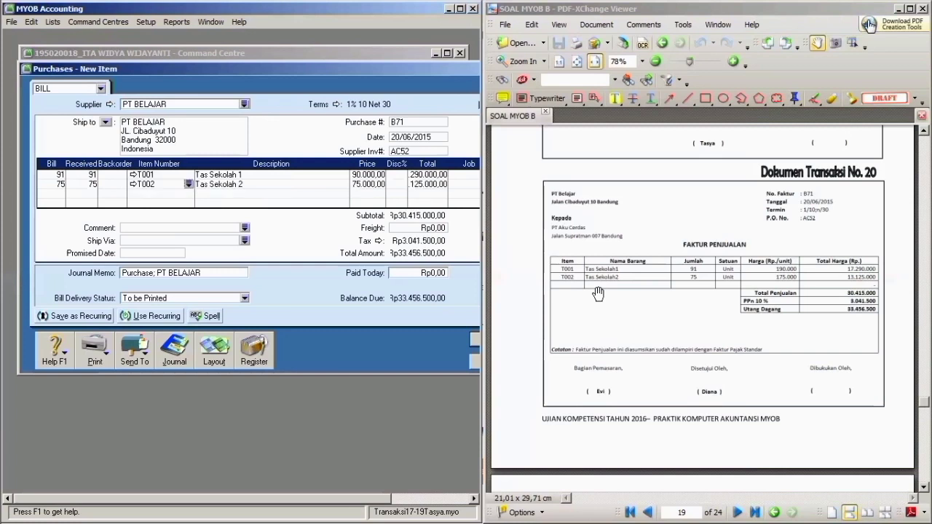
click(371, 186)
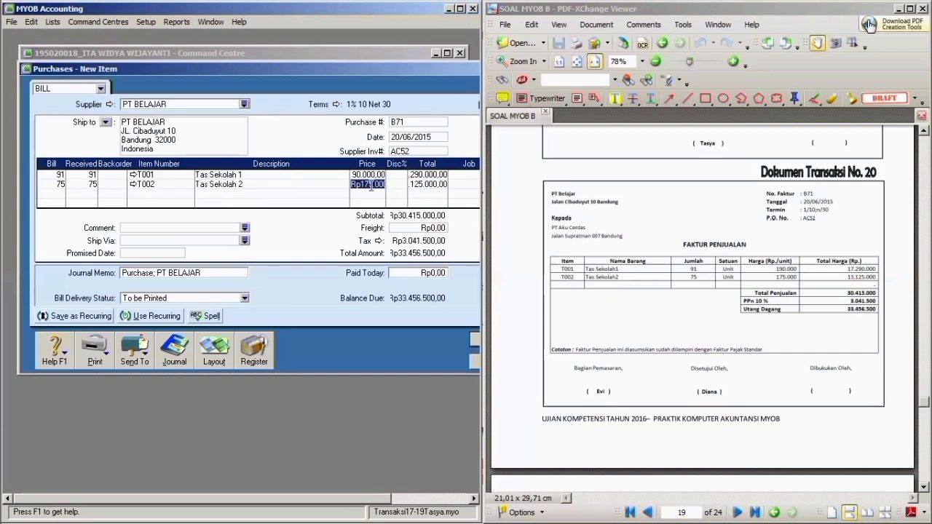
click(426, 187)
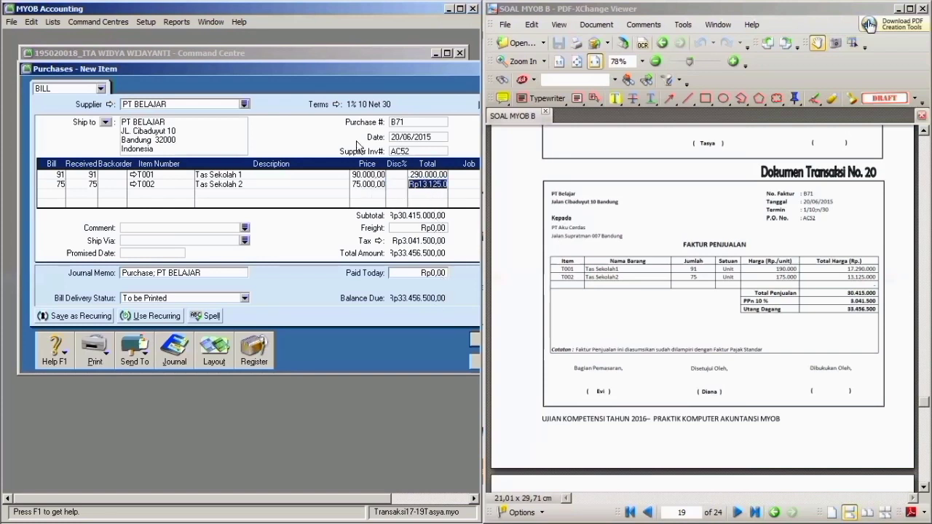
- Check the recap of purchase B71 and record it, skipping the spelling checks and declining the tax code change
drag(366, 70, 307, 75)
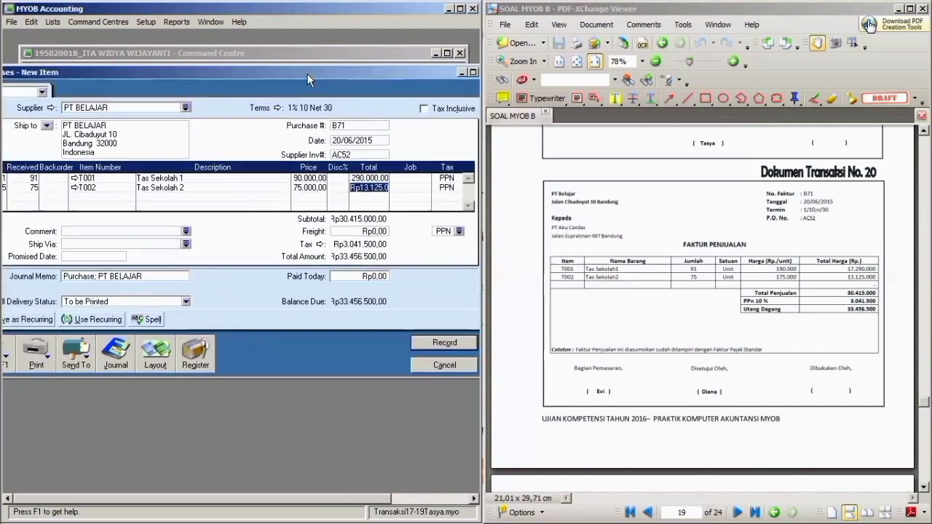
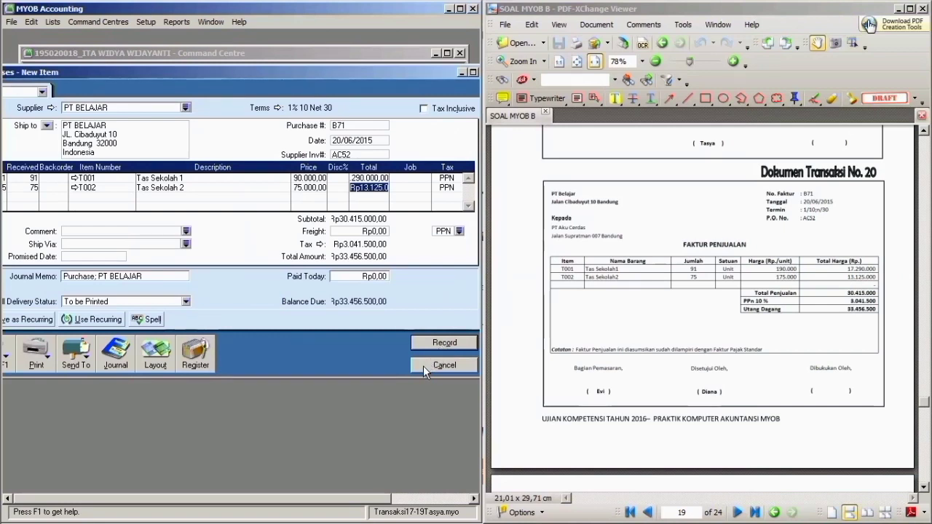
key(ctrl+r)
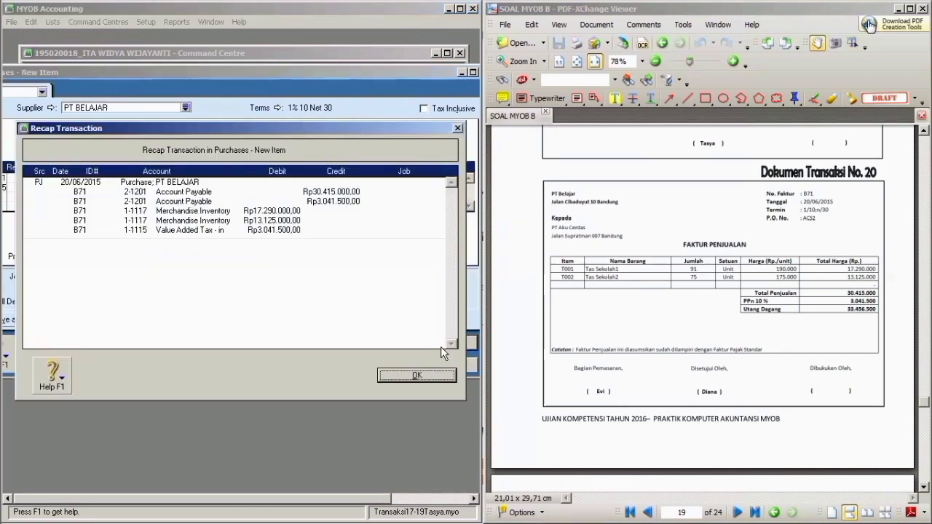
click(412, 376)
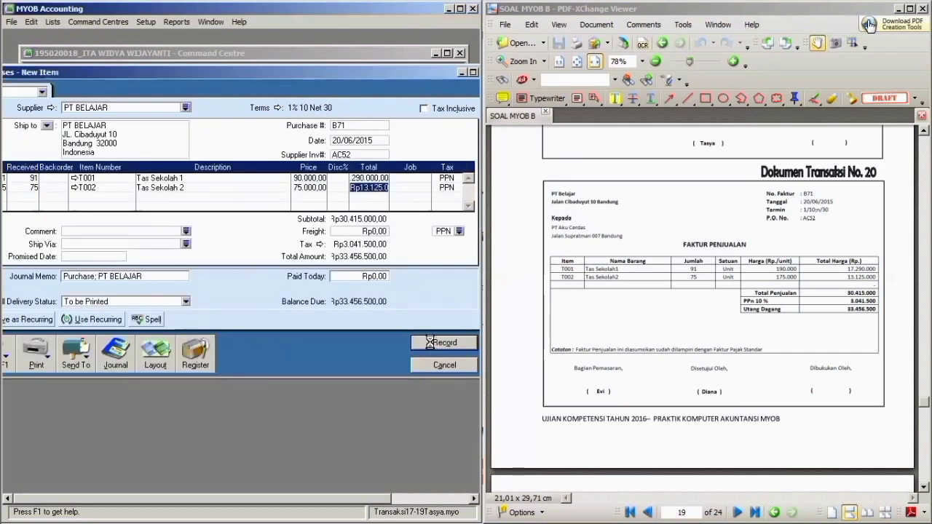
click(429, 341)
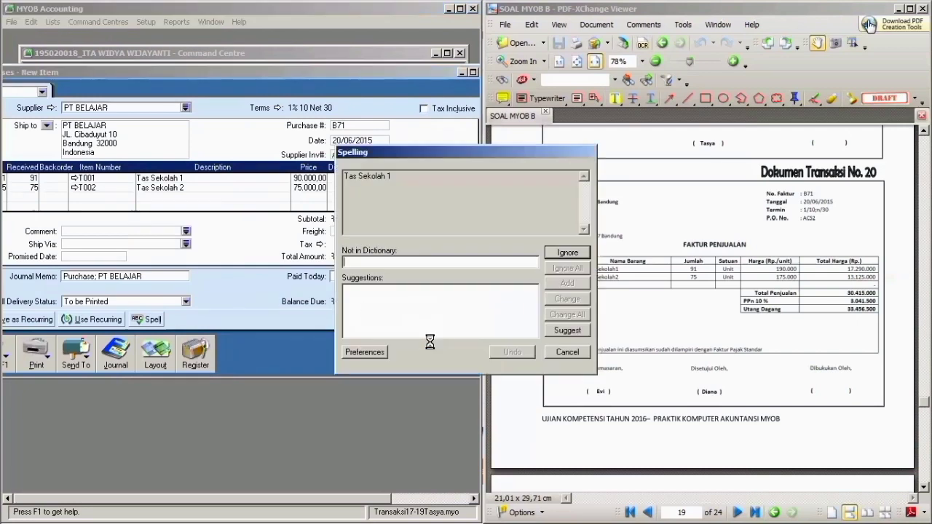
click(568, 352)
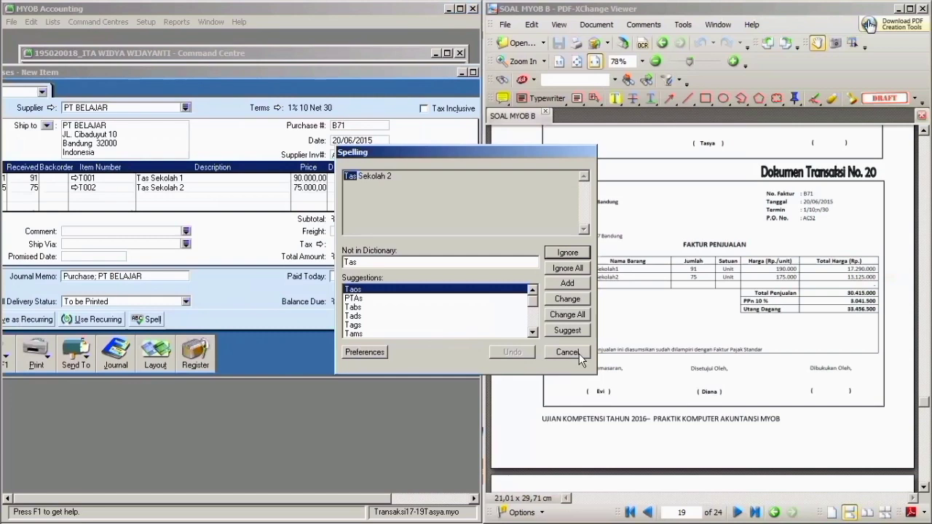
click(570, 353)
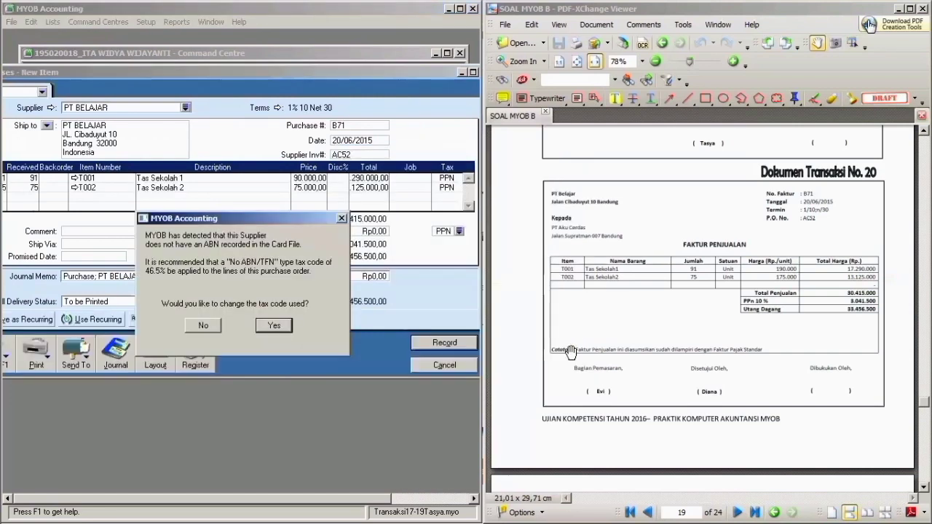
click(203, 325)
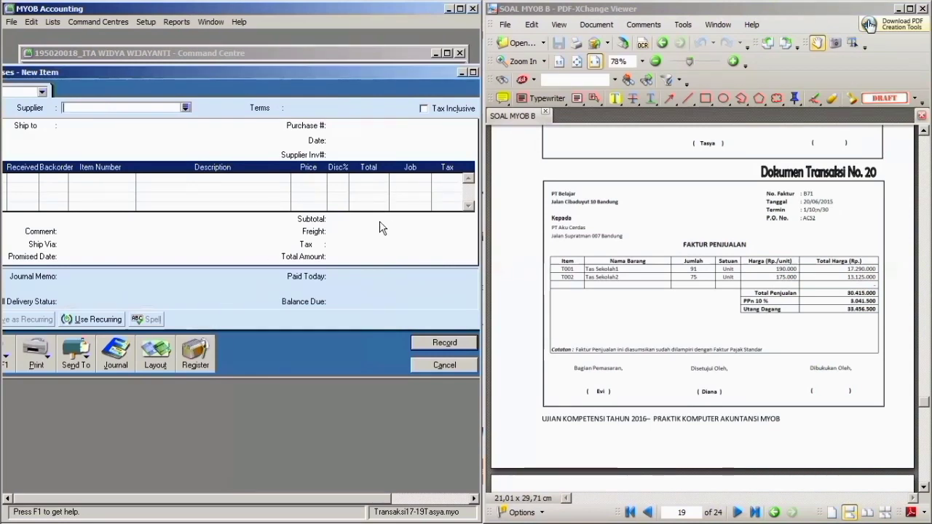
- Close the purchase entry form and go to Dokumen Transaksi No. 21 in the exercise PDF
click(450, 367)
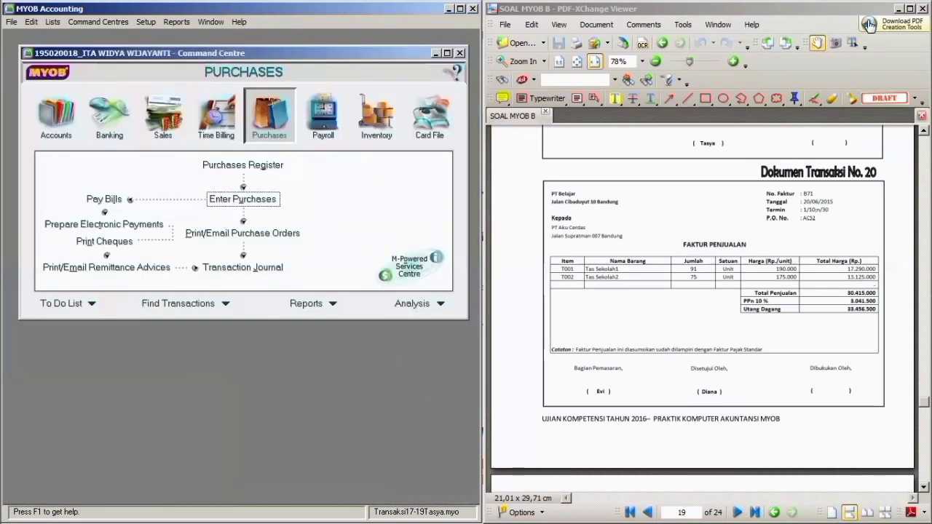
click(923, 487)
click(923, 487)
click(923, 487)
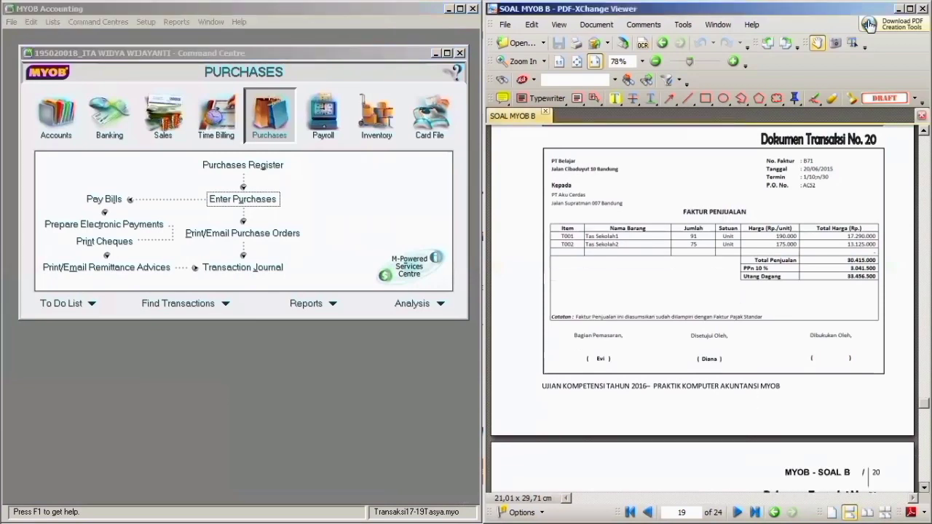
scroll(703, 313, down, 7)
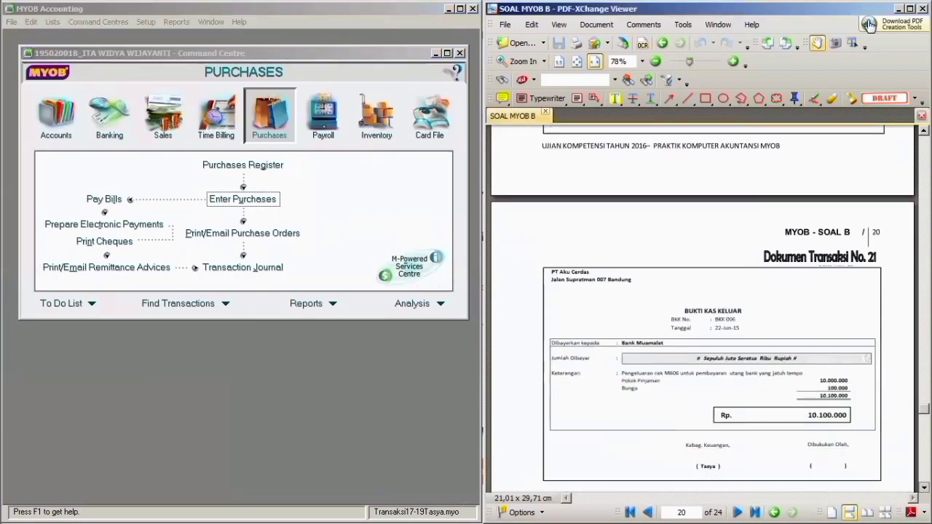
scroll(792, 385, down, 3)
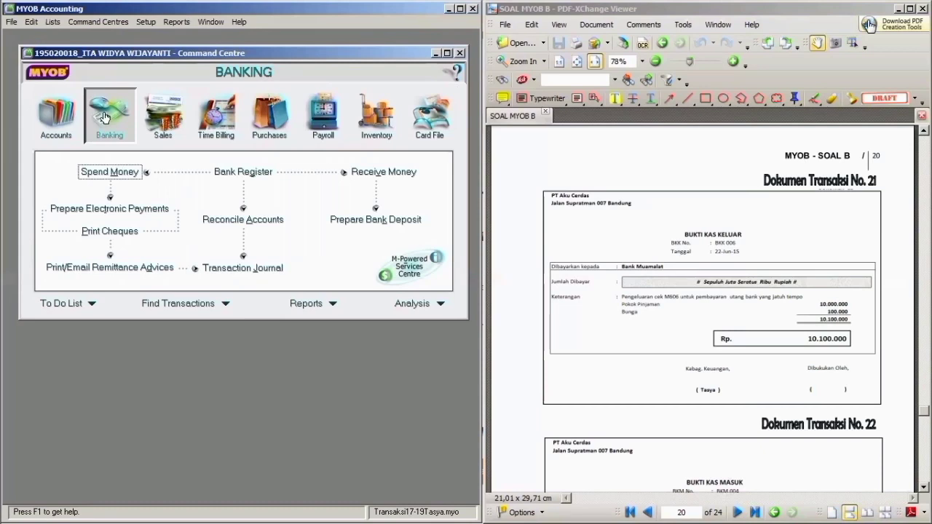
- Start a Spend Money transaction paid from account 1-1102 Bank Muamalat, using the PT Aku Cerdas card
click(107, 173)
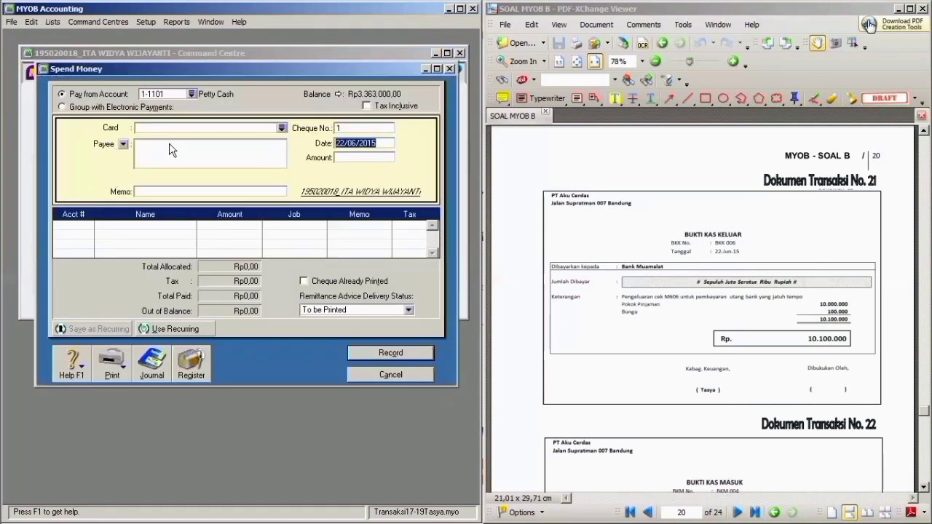
click(192, 94)
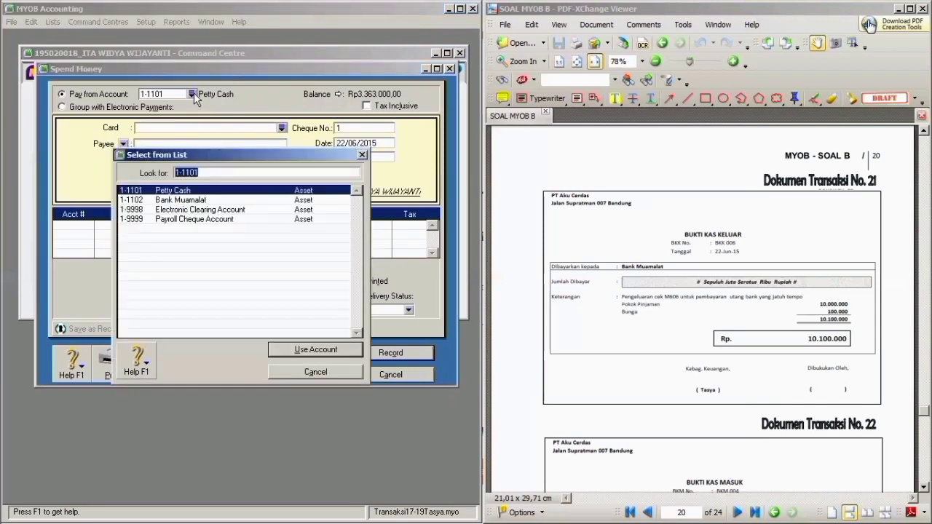
click(327, 350)
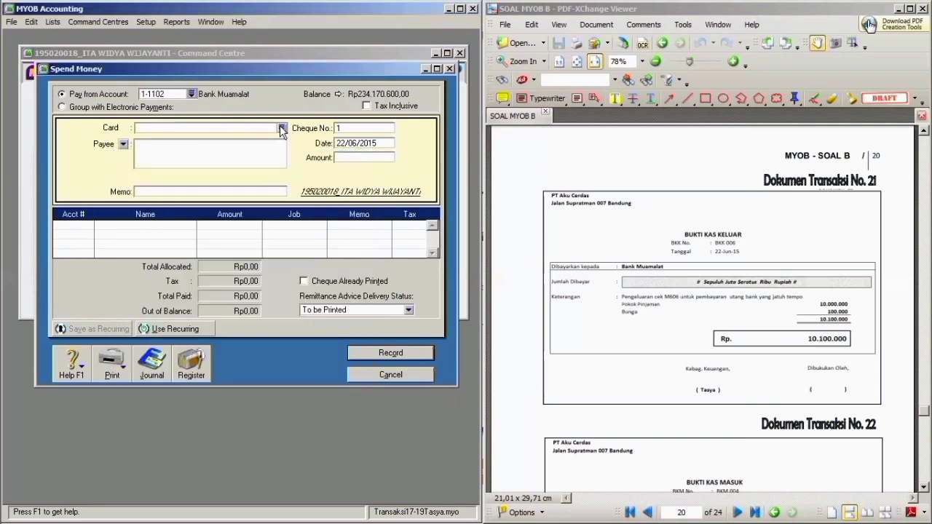
click(282, 128)
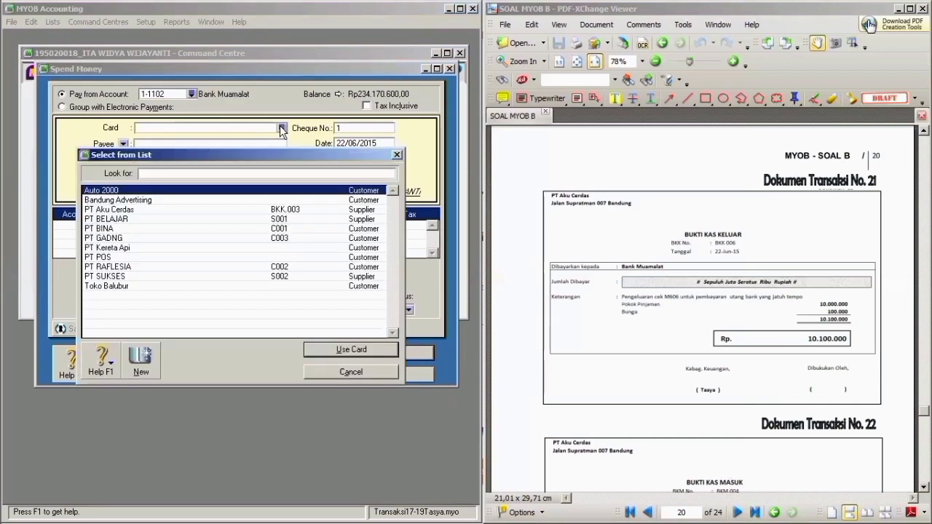
click(178, 211)
click(343, 350)
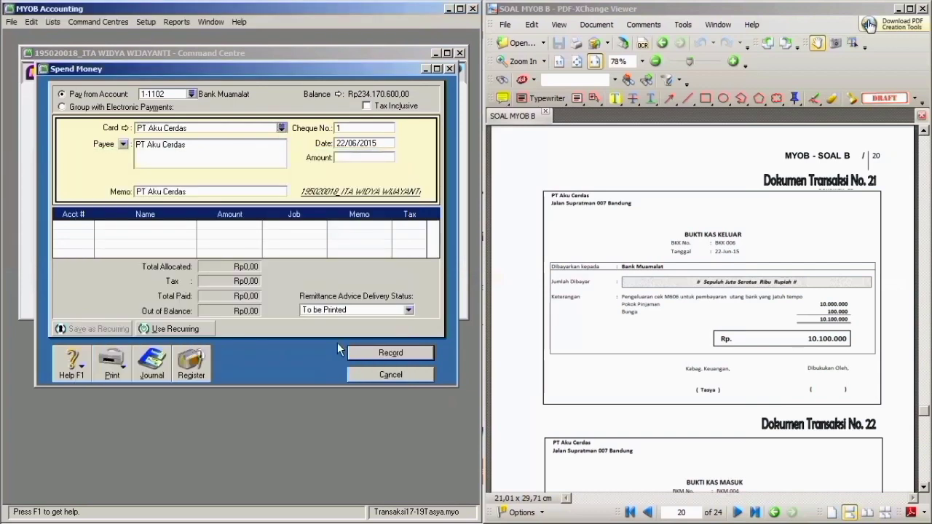
- Set the payment's cheque number to BKK.006 and keep the date 22/06/2015
click(357, 129)
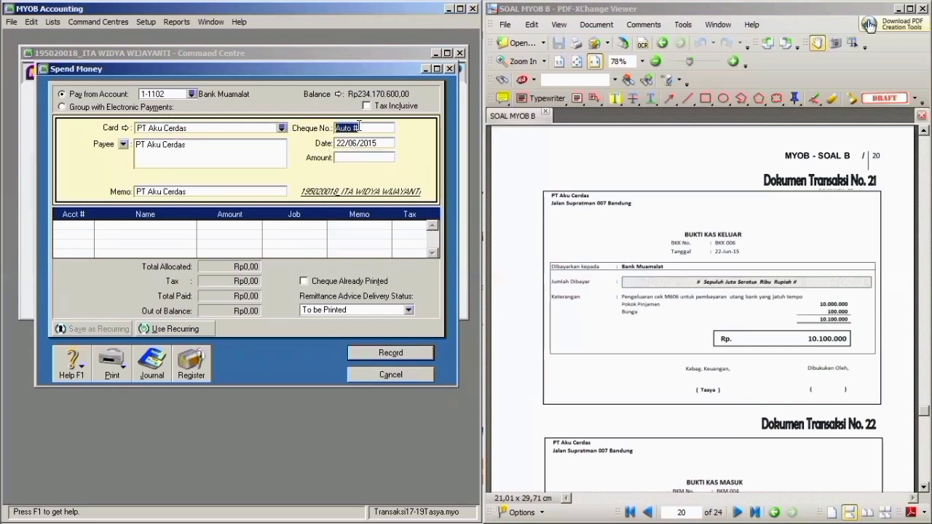
text(BKK.006)
click(338, 142)
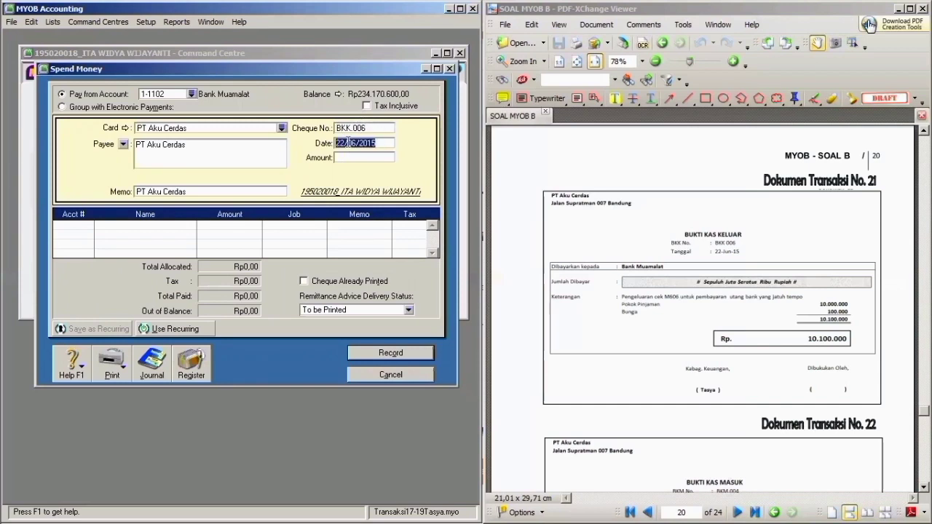
click(372, 144)
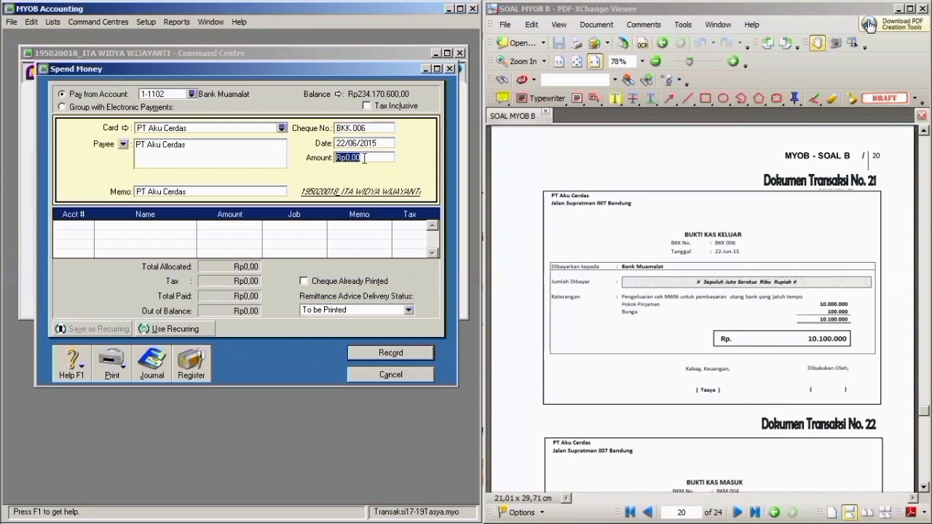
- Set the payment amount to Rp10.100.000 and keep PT Aku Cerdas as the memo
click(363, 158)
key(BackSpace)
key(BackSpace)
key(BackSpace)
key(BackSpace)
text(10100)
text(00)
key(Tab)
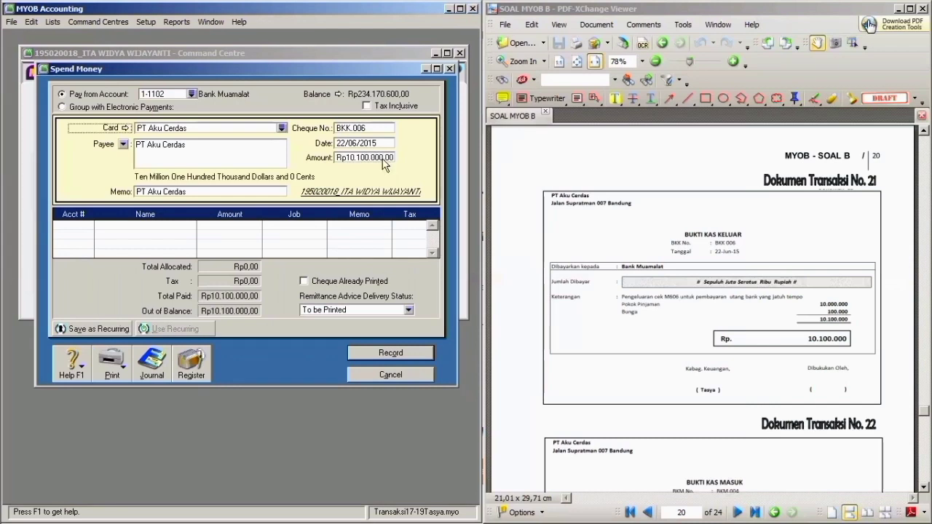
click(196, 191)
click(196, 190)
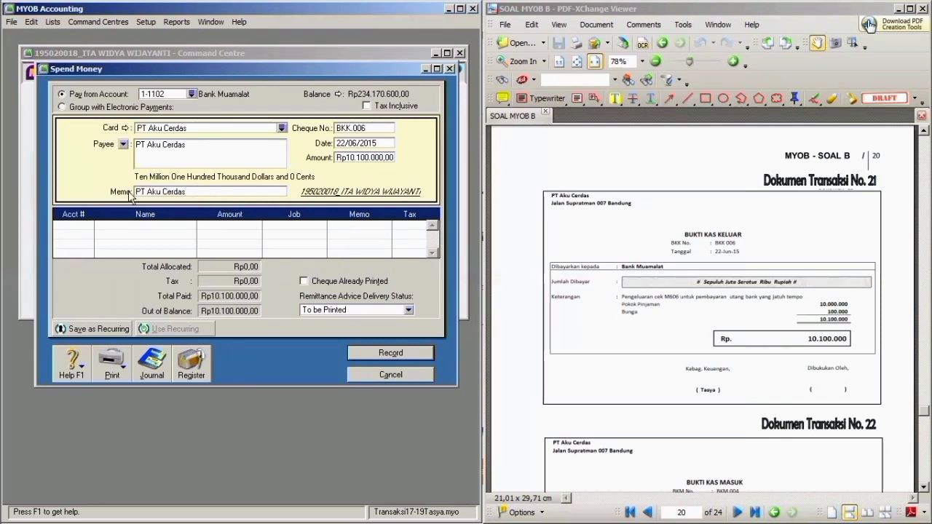
- Allocate the first line of the payment to account 2-2000 Bank Loans
click(71, 226)
click(89, 226)
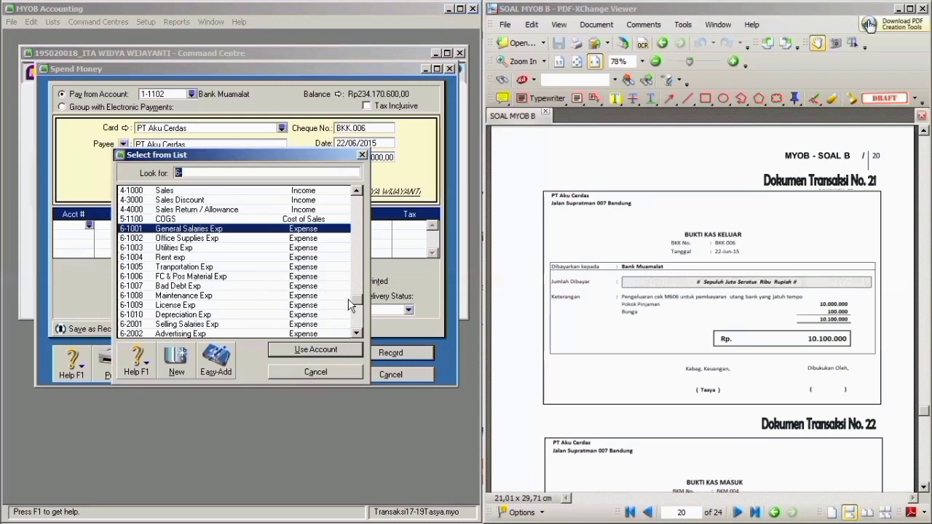
click(358, 333)
click(358, 333)
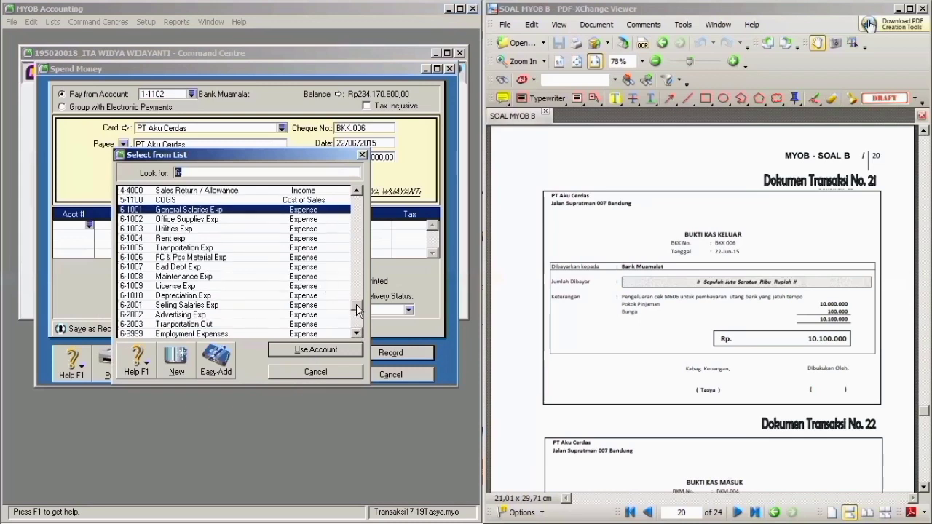
click(358, 190)
click(358, 190)
click(359, 190)
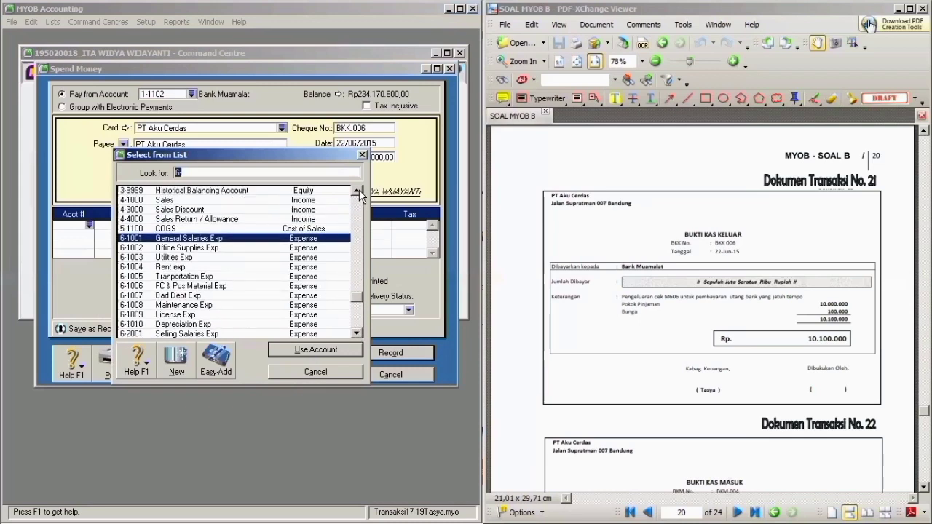
click(359, 191)
click(358, 191)
click(358, 191)
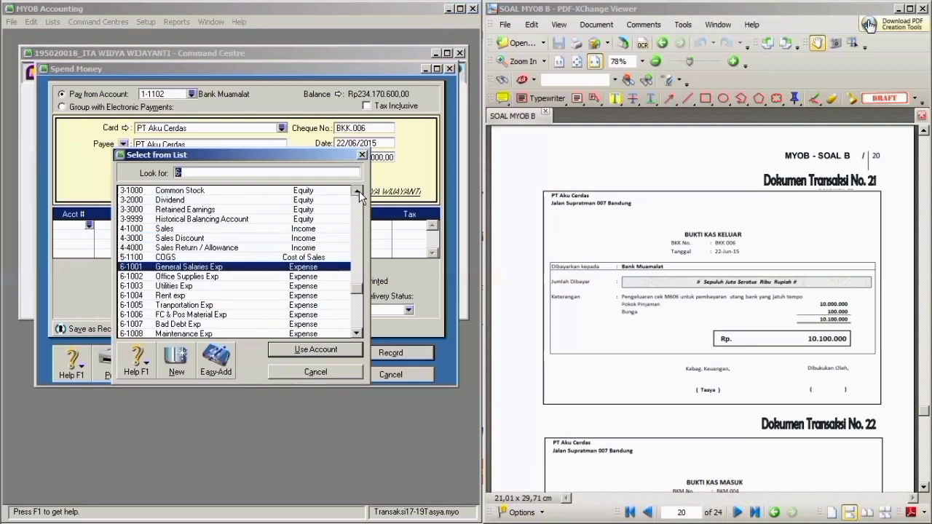
click(359, 191)
click(359, 191)
click(359, 190)
click(358, 190)
click(359, 191)
click(358, 191)
click(359, 191)
click(358, 191)
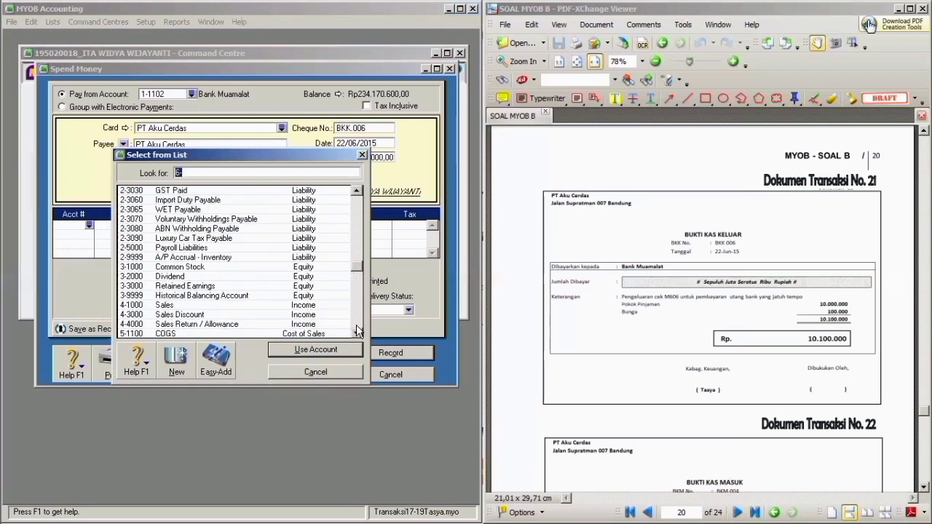
click(358, 191)
click(358, 192)
click(358, 192)
click(174, 200)
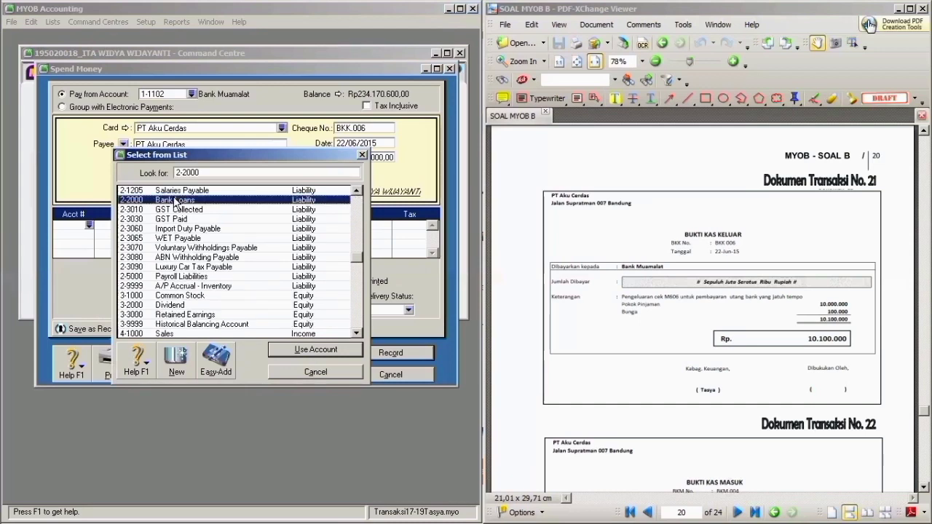
click(301, 348)
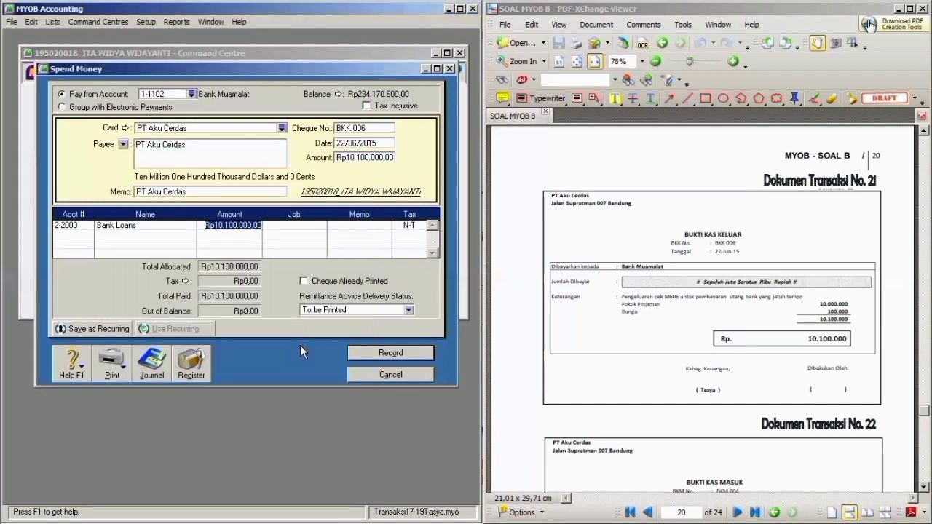
- Set the Bank Loans line amount to Rp10.000.000 and keep its N-T tax code
click(230, 226)
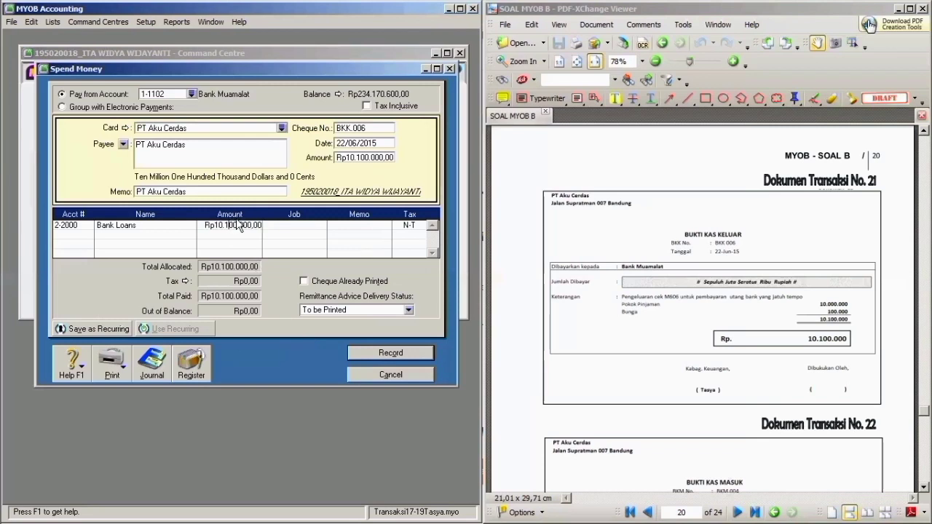
key(BackSpace)
text(0)
key(Tab)
key(Tab)
key(Tab)
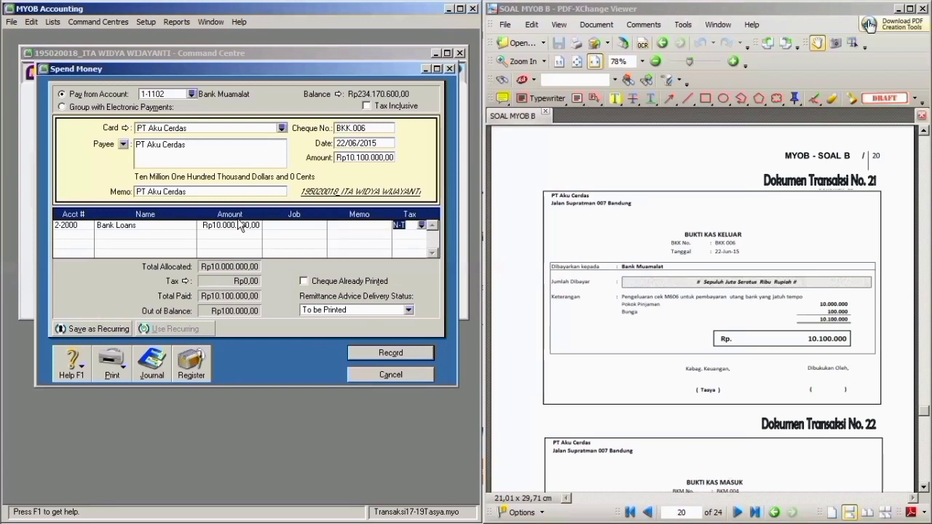
key(Tab)
- Allocate the remaining Rp100.000 interest to account 9-1000 Bank Charges on the second line, keeping tax code N-T
click(88, 236)
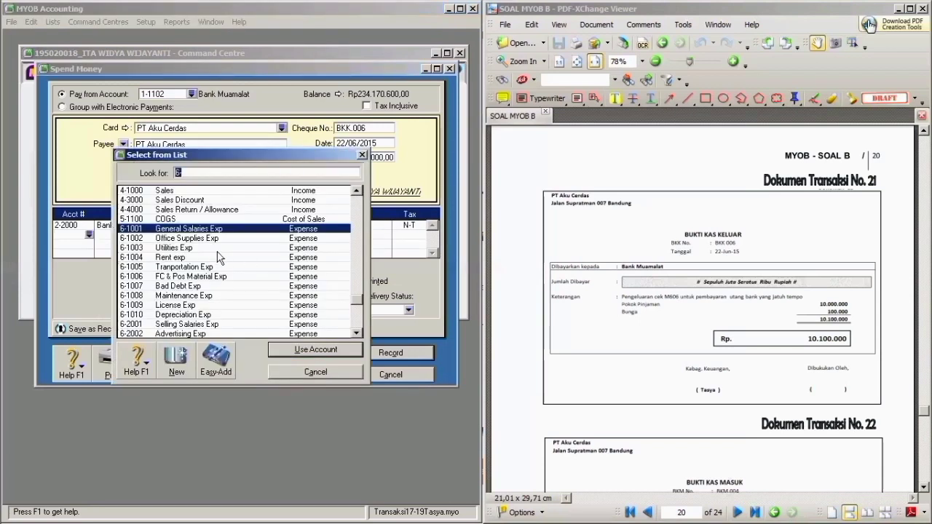
click(357, 334)
click(357, 334)
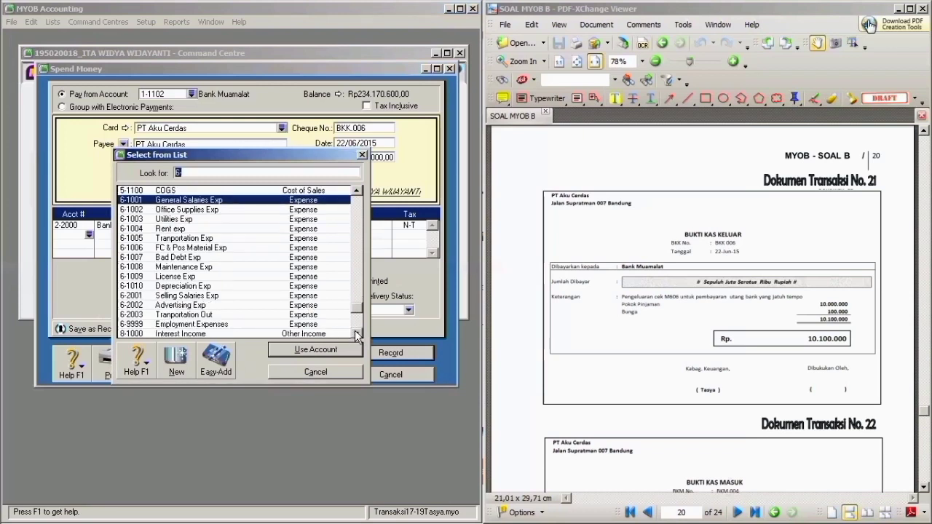
click(357, 334)
click(357, 334)
click(357, 334)
click(357, 335)
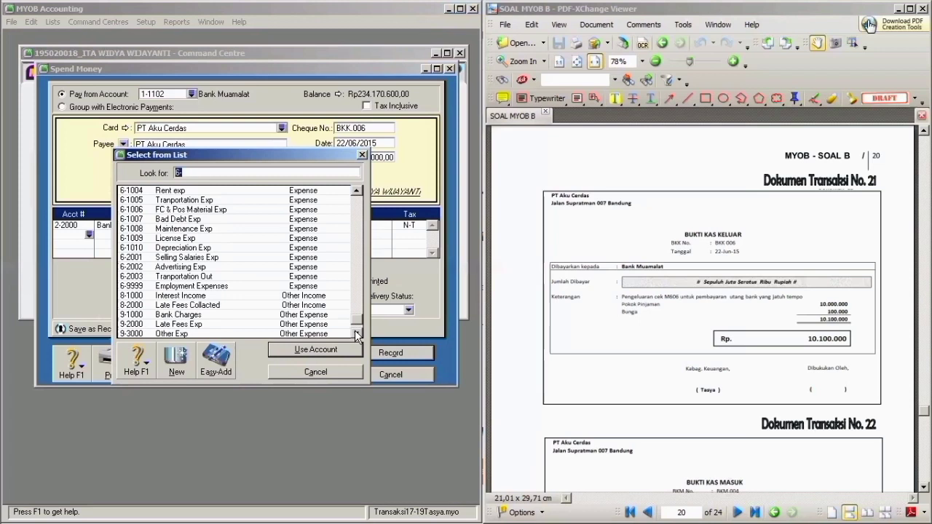
click(202, 314)
click(294, 350)
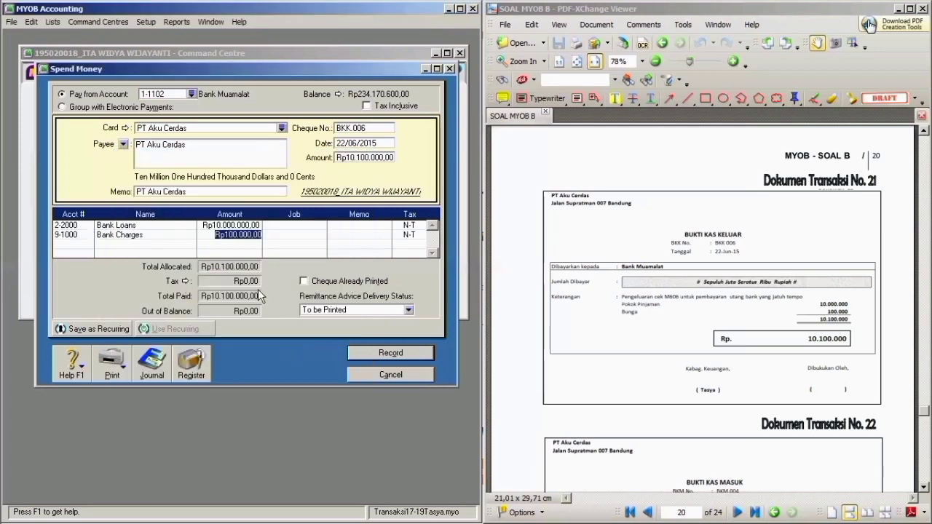
key(Tab)
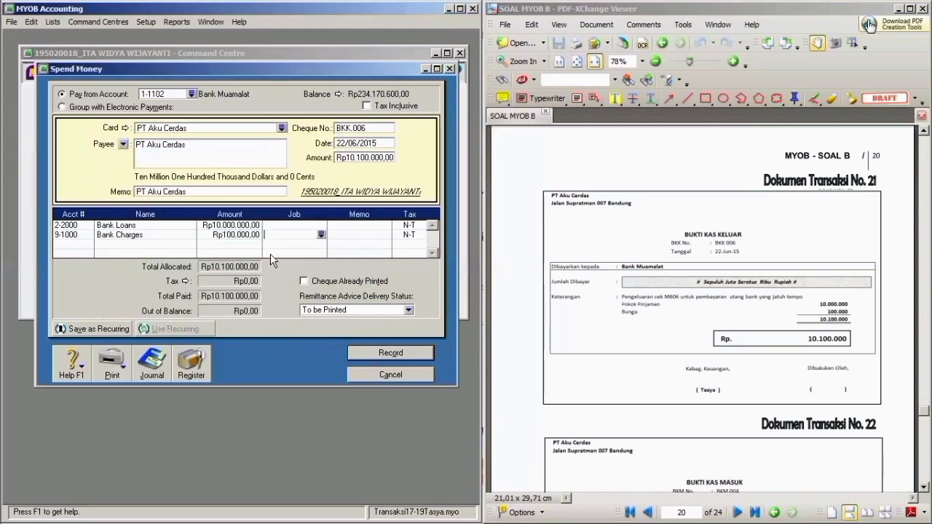
key(Tab)
key(Tab)
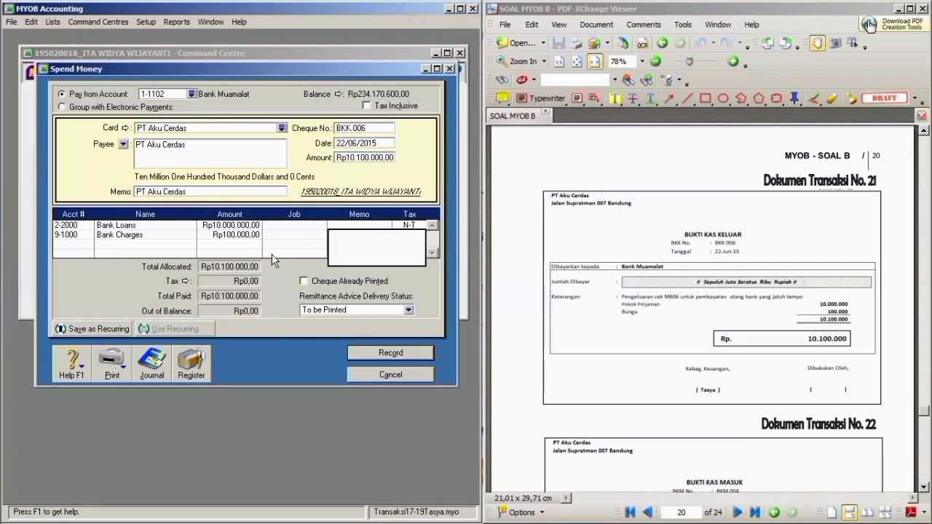
key(Tab)
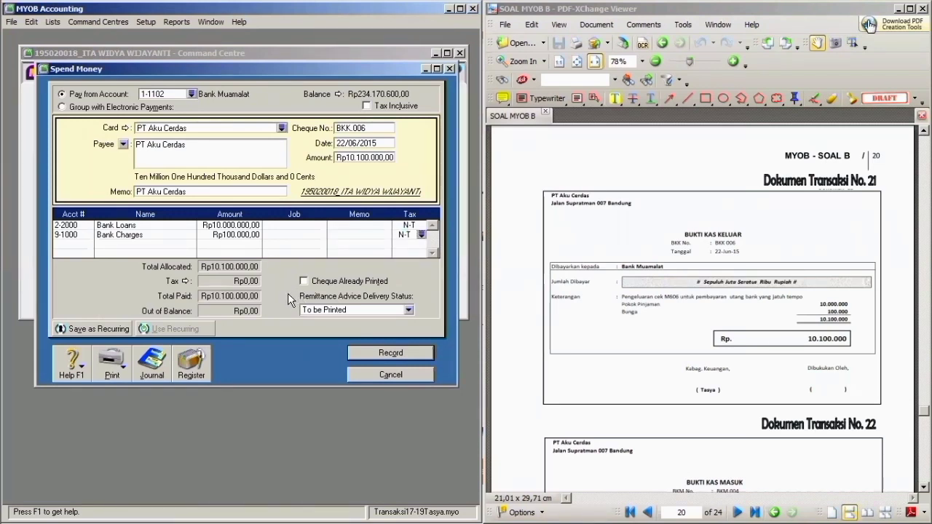
- Check the recap of payment BKK.006, record it, and close the Spend Money form
key(ctrl+r)
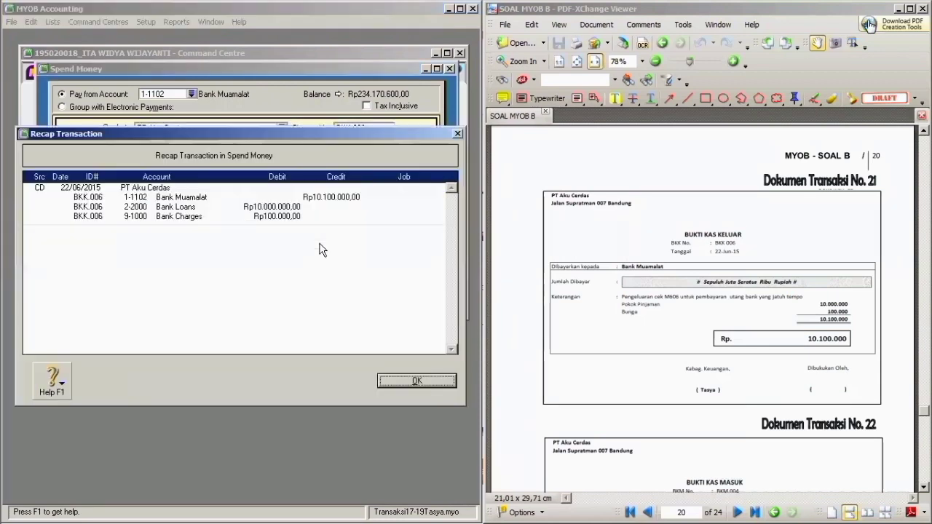
click(417, 384)
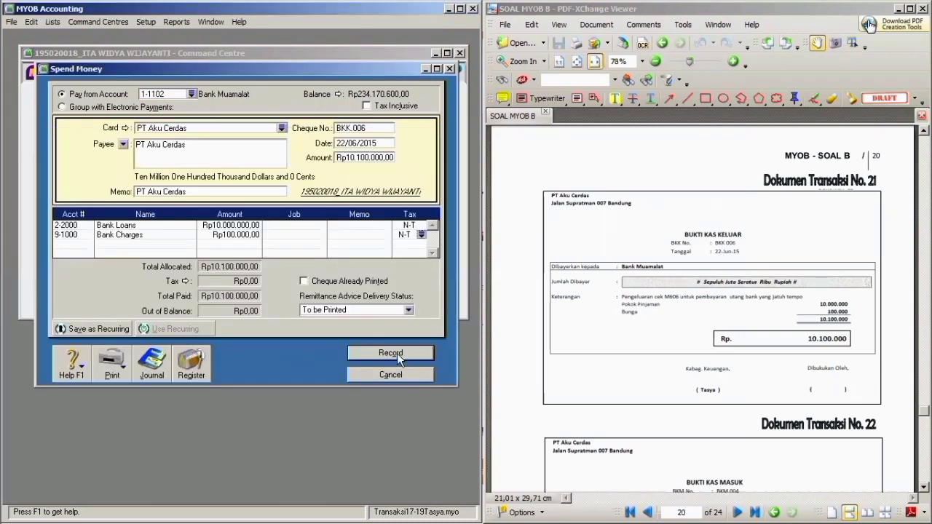
click(397, 353)
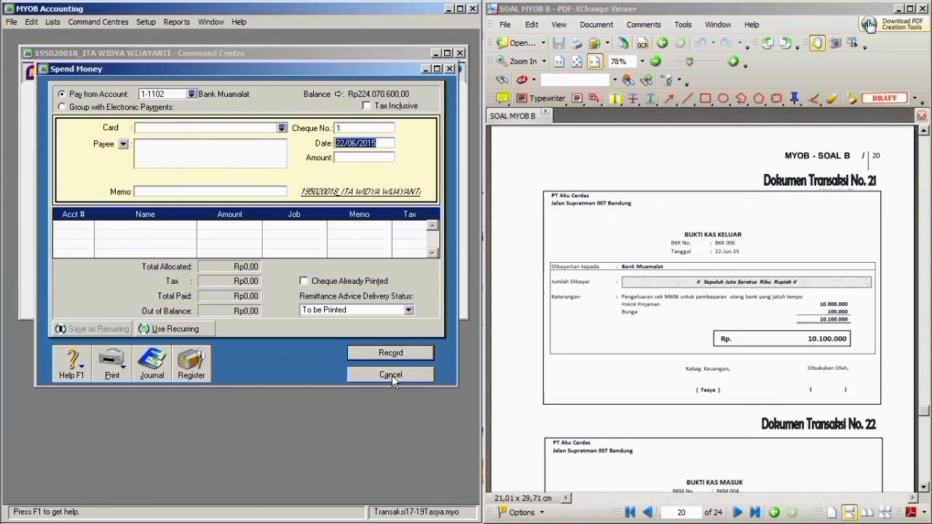
click(449, 70)
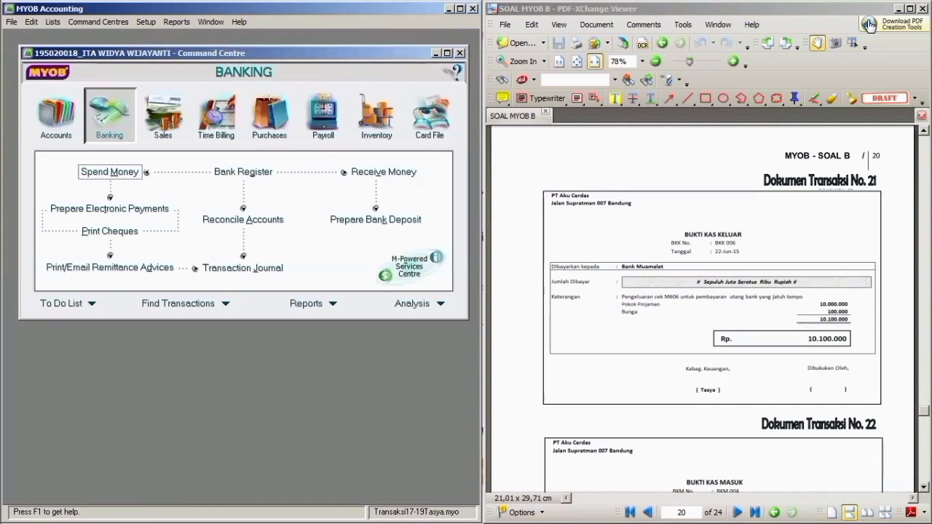
scroll(706, 310, down, 3)
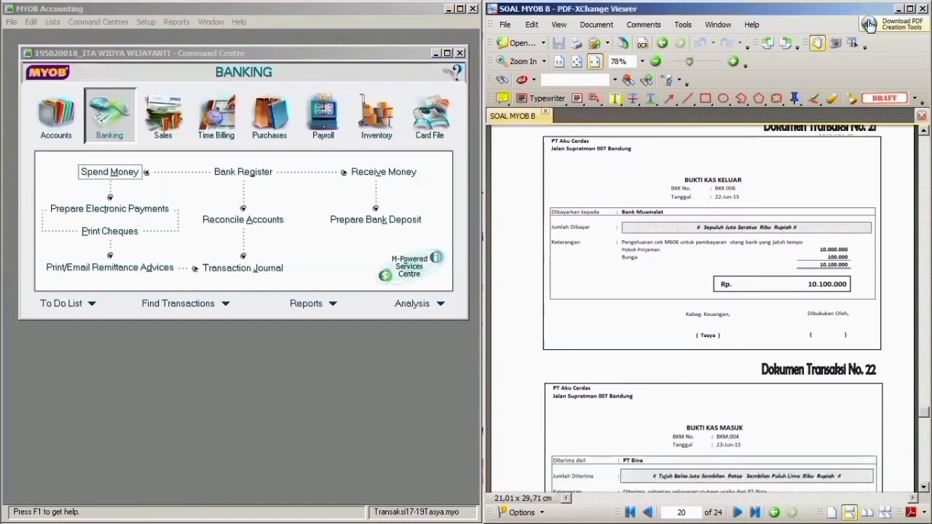
- Bring Dokumen Transaksi No. 22 into view and start a Receive Payments entry for customer PT BINA
scroll(871, 26, down, 3)
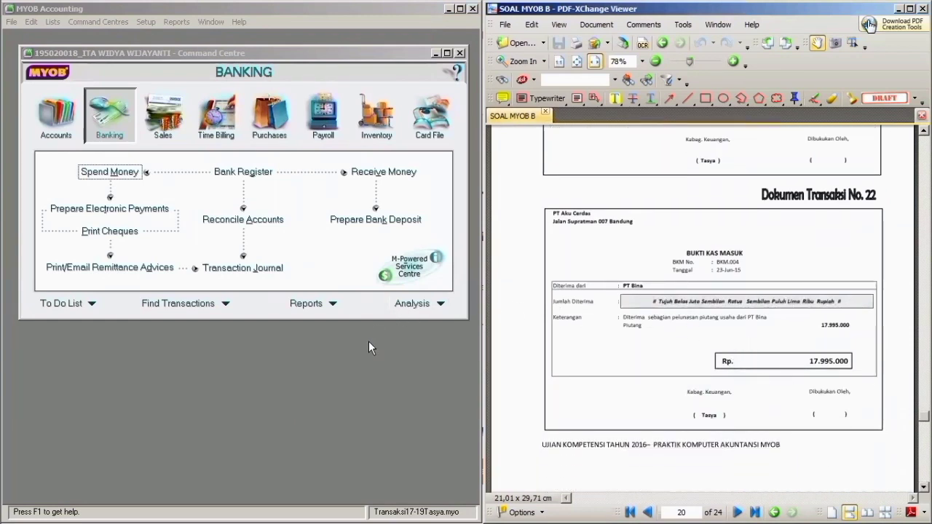
click(162, 120)
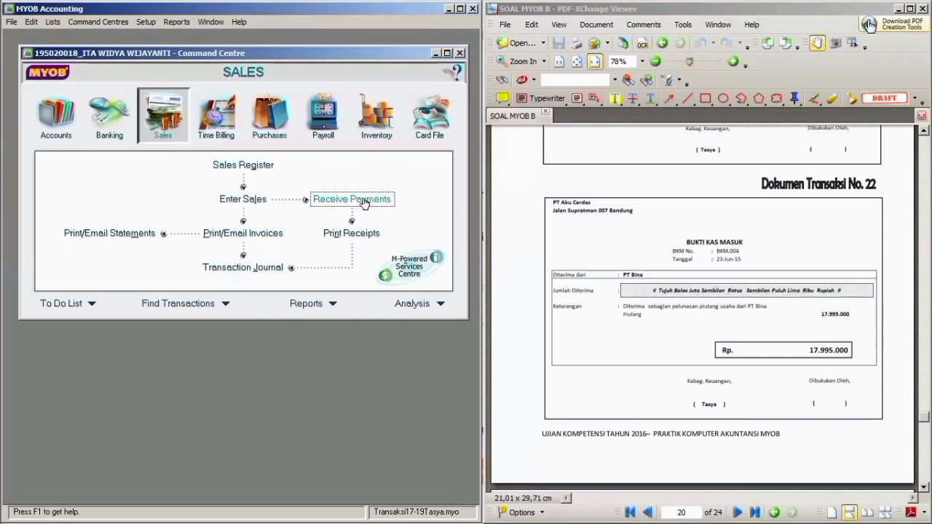
click(365, 201)
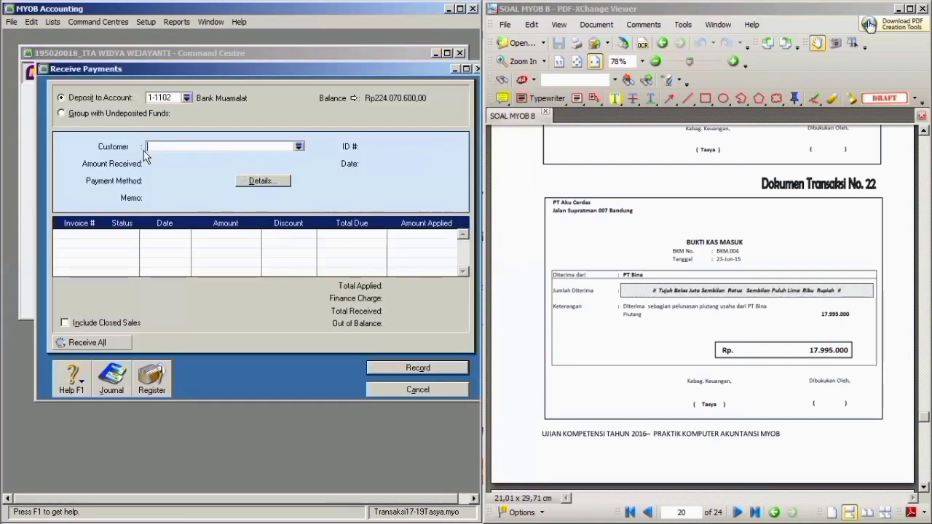
click(298, 146)
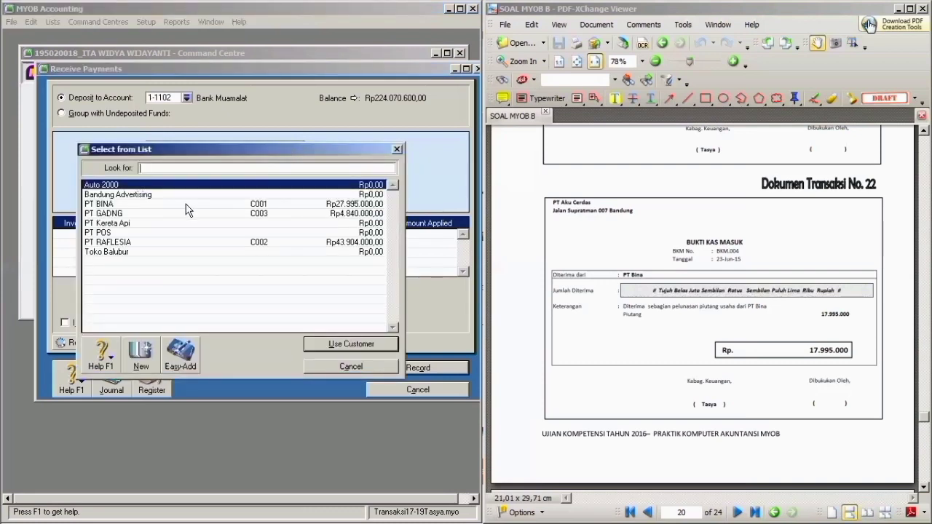
text(PT BINA)
click(329, 345)
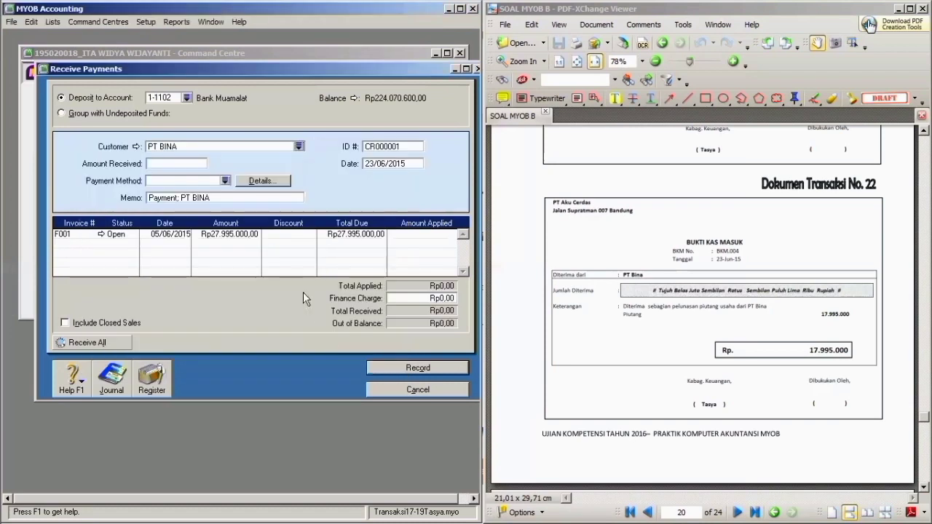
- Set the amount received from PT BINA to Rp17.995.000
click(189, 167)
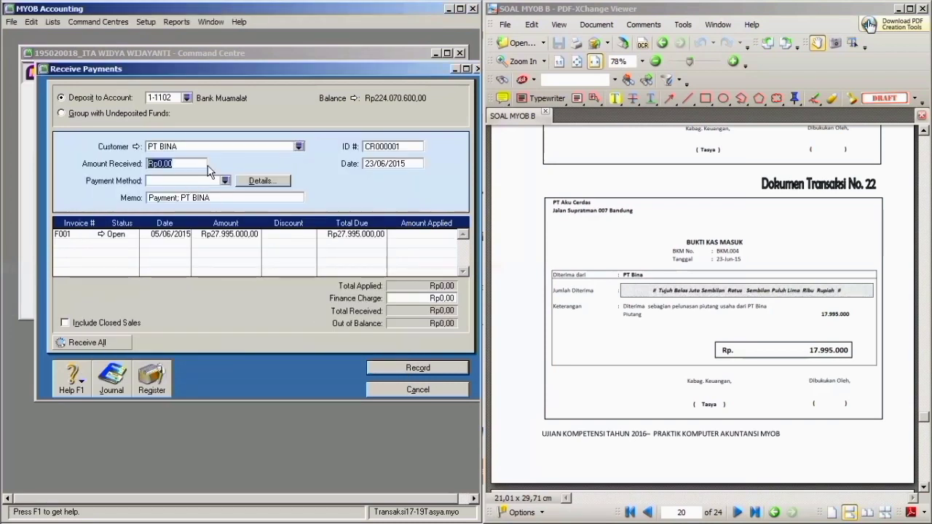
text(17)
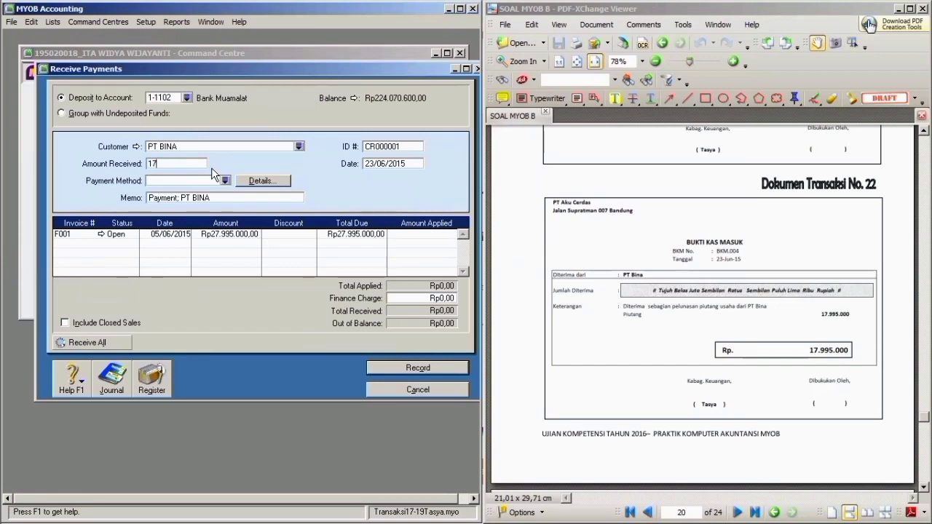
text(995000)
key(Tab)
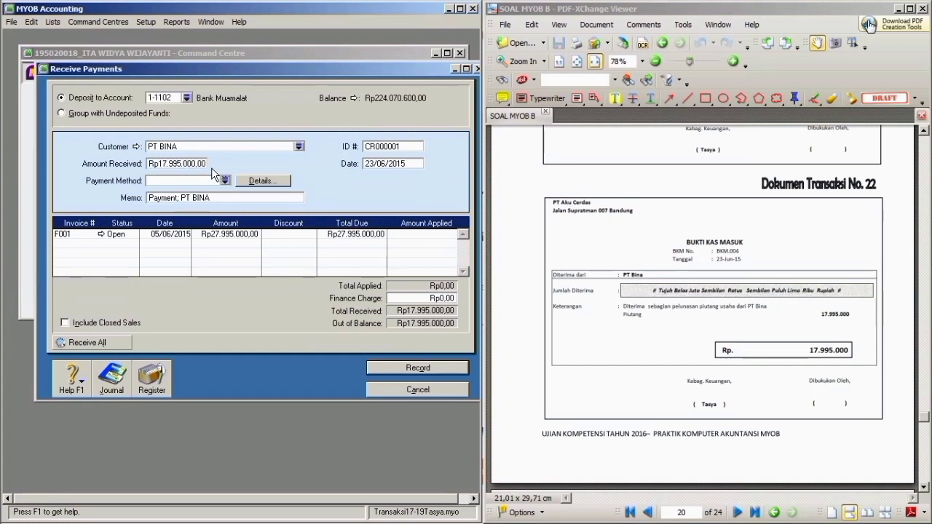
- Append "; Pelunasan piutang dari PT. BINA" to the payment's existing memo
key(Tab)
key(Tab)
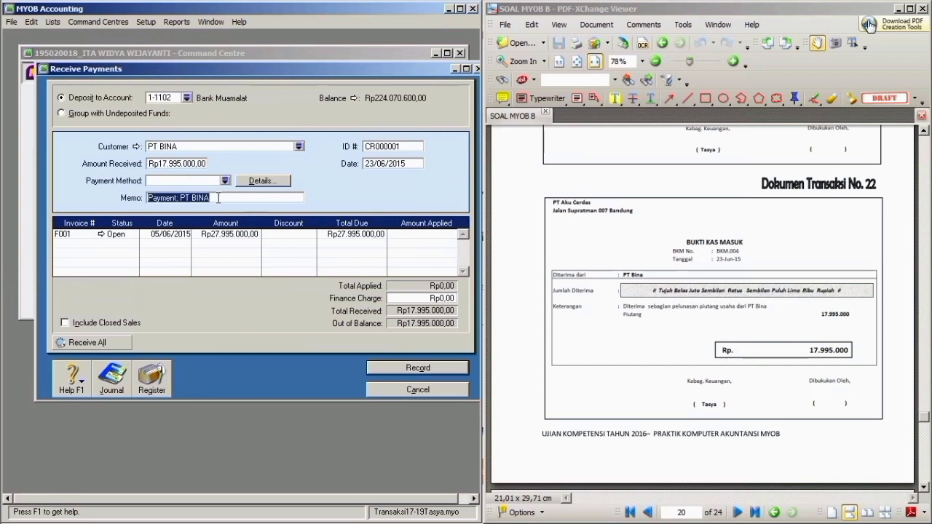
click(218, 197)
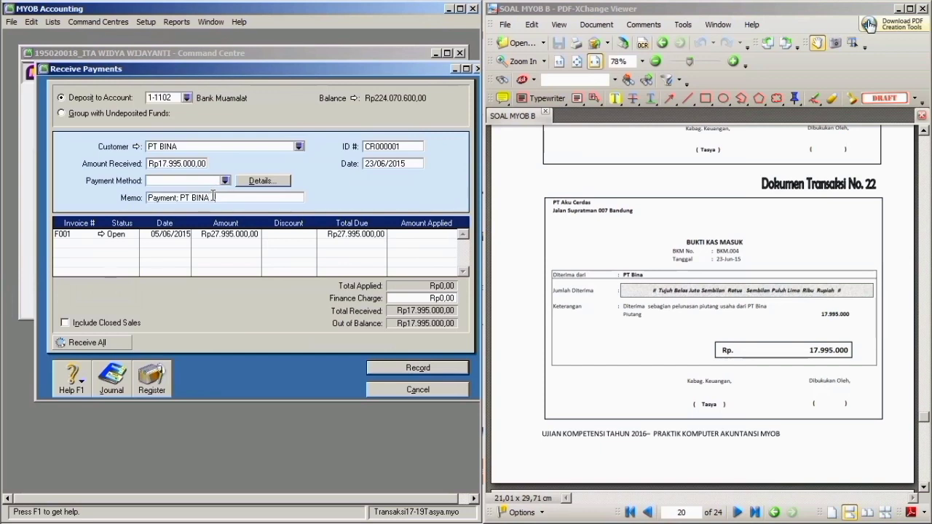
text(Pelunasan piu)
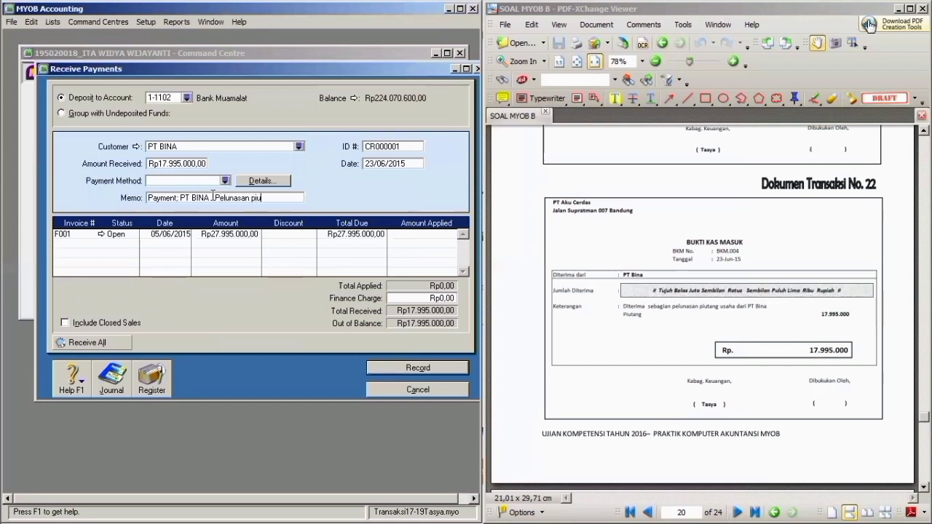
text(tang dari PT. BINA)
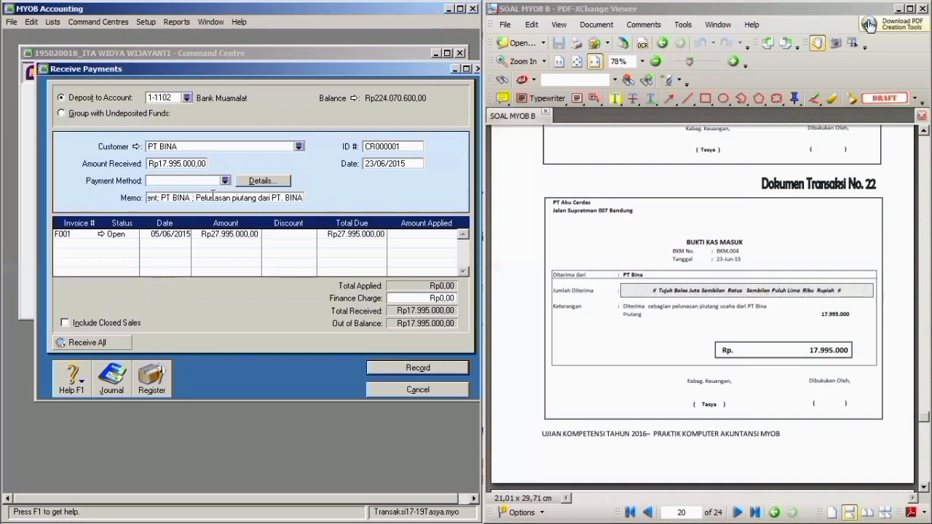
key(Tab)
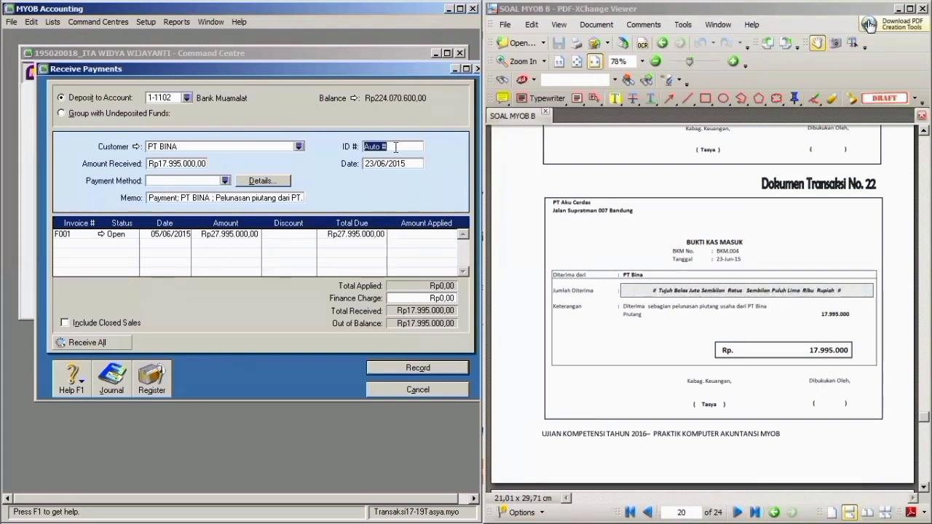
- Set the payment's ID number to BKM.004 and keep the date 23/06/2015
key(BackSpace)
text(BK)
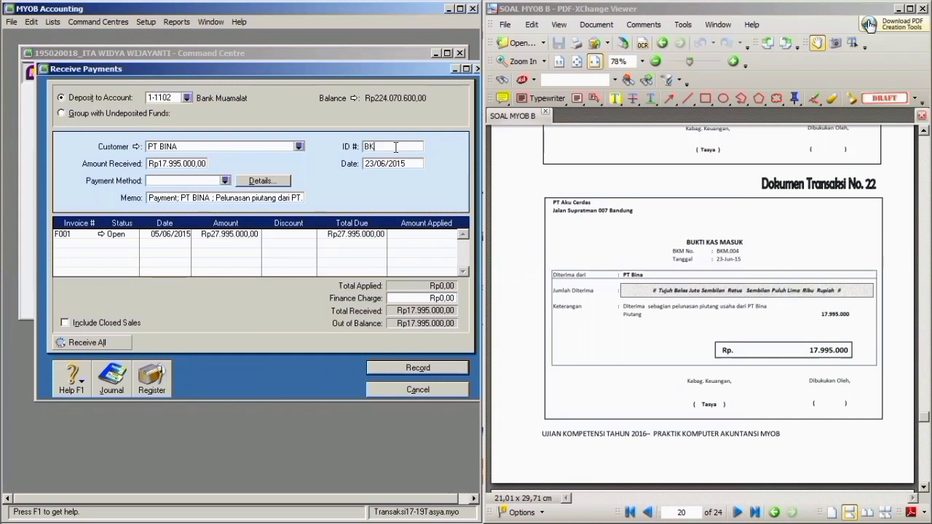
text(M.004)
click(374, 165)
- Apply the Rp17.995.000 received to invoice F001 without any discount or finance charge
key(Tab)
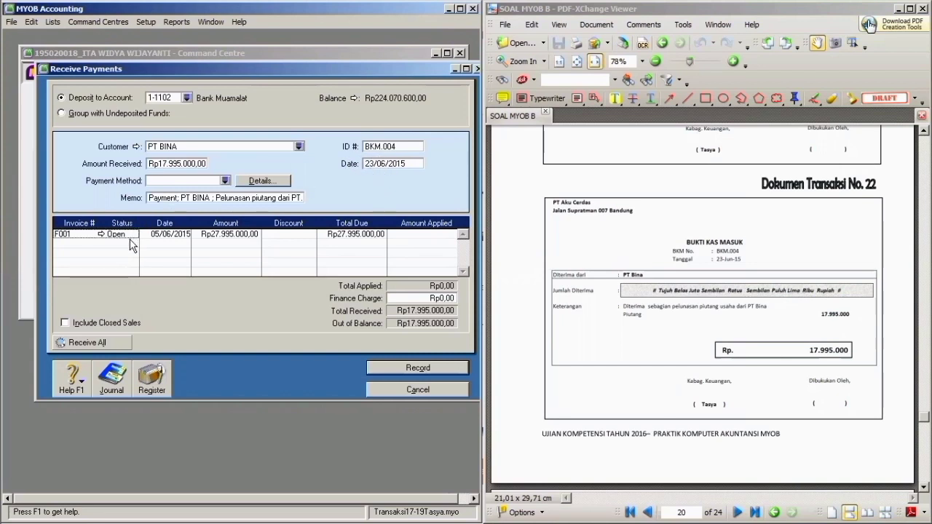
key(Tab)
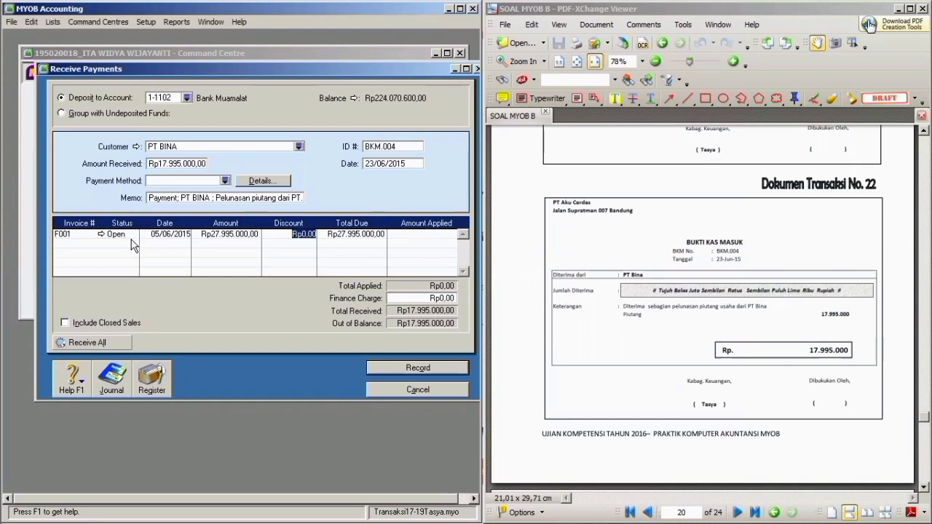
key(Tab)
key(Tab)
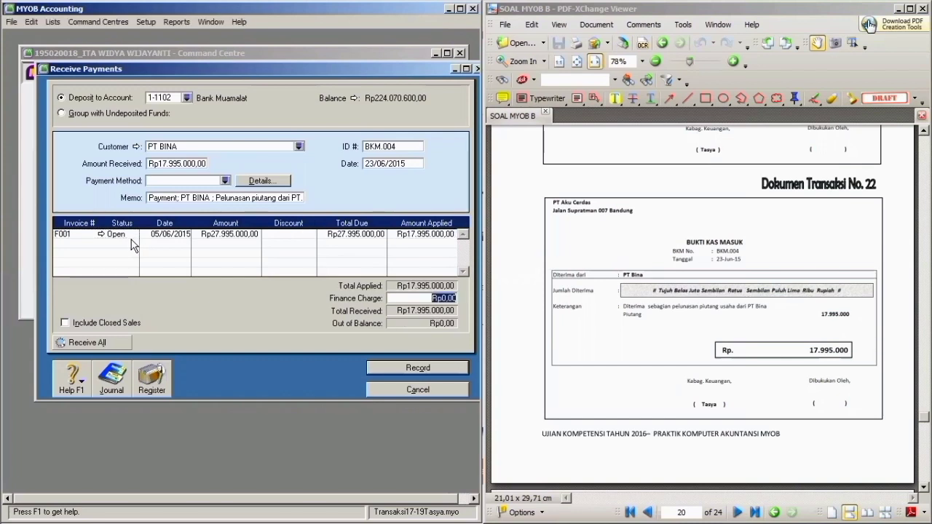
key(Tab)
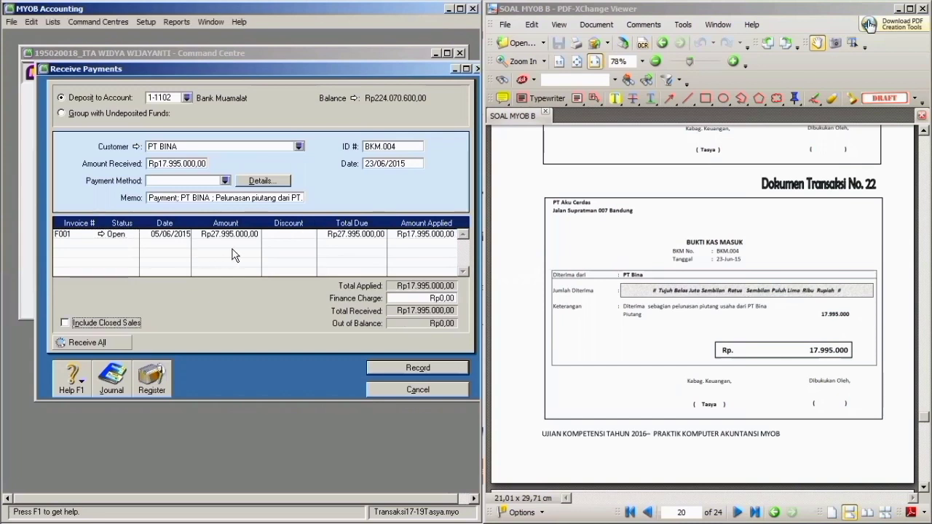
key(Tab)
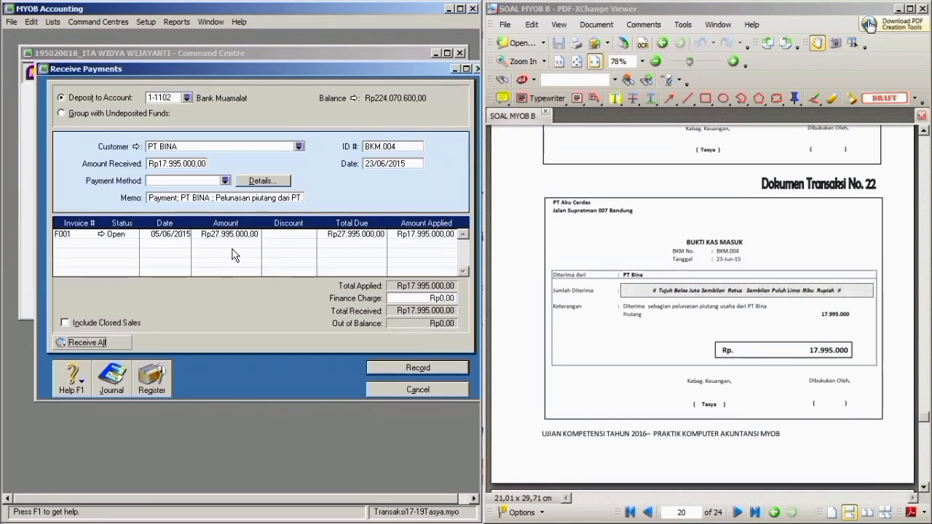
- Check the recap of receipt BKM.004, record it, and close the Receive Payments form
key(ctrl+r)
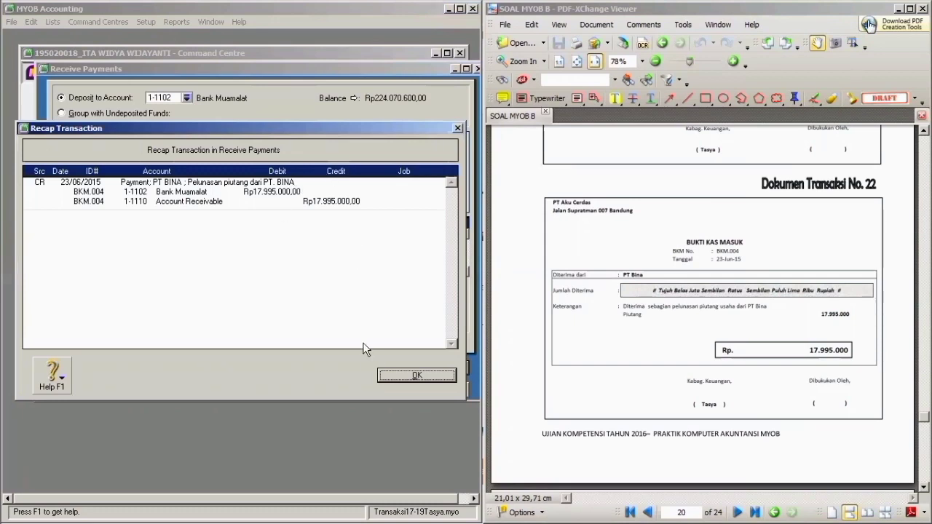
click(394, 383)
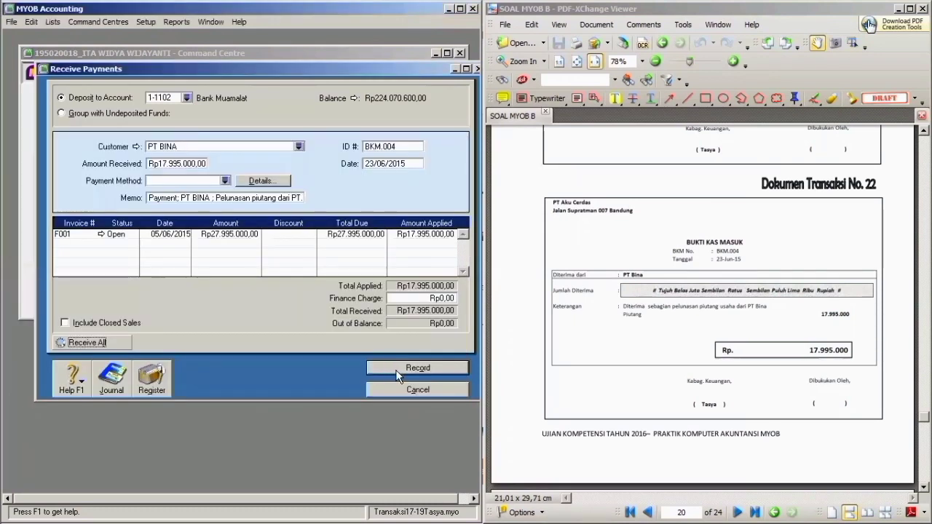
click(400, 371)
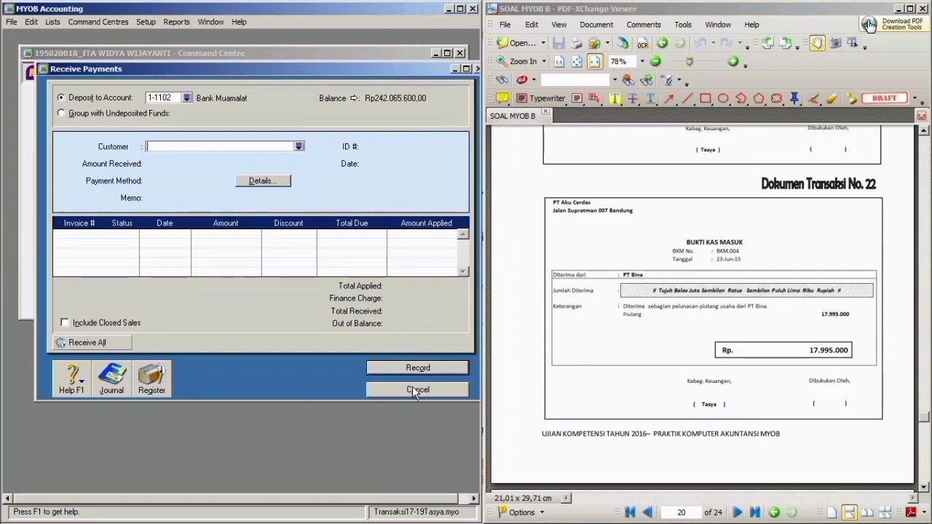
click(413, 386)
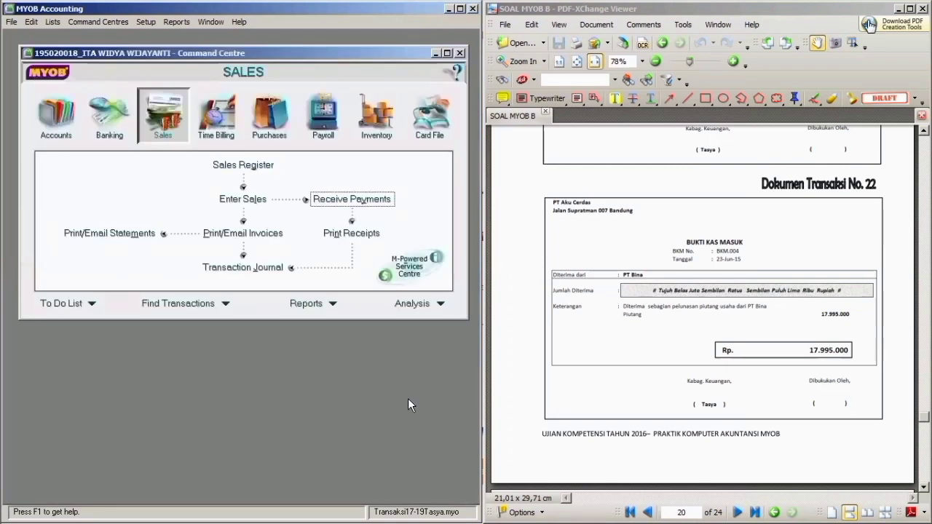
- Bring Dokumen Transaksi No. 23 into view and start a Spend Money entry paid from account 1-1102 Bank Muamalat
click(866, 352)
scroll(866, 352, down, 5)
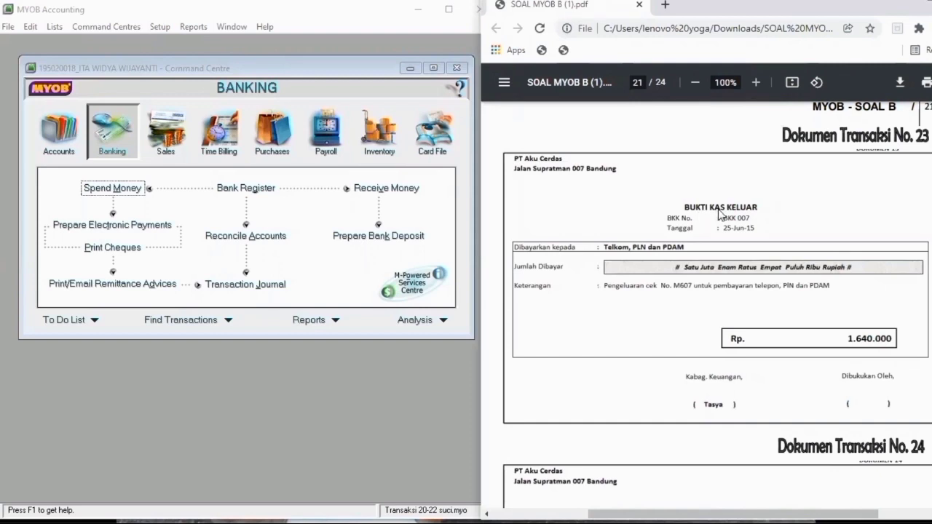
click(128, 148)
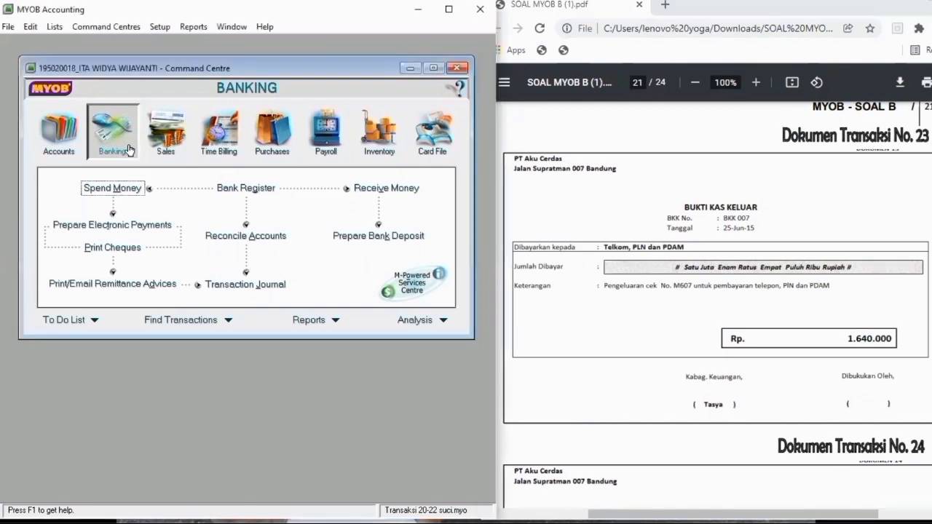
click(138, 193)
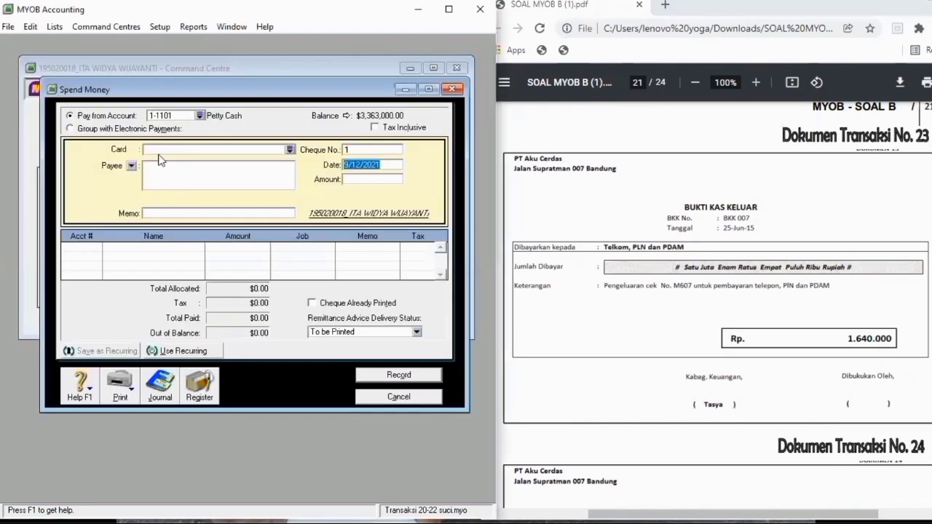
click(199, 115)
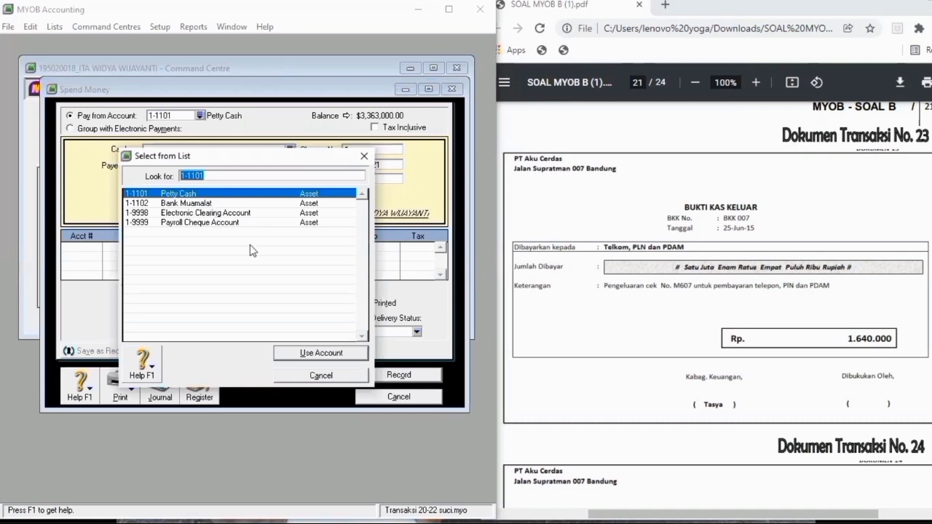
key(Down)
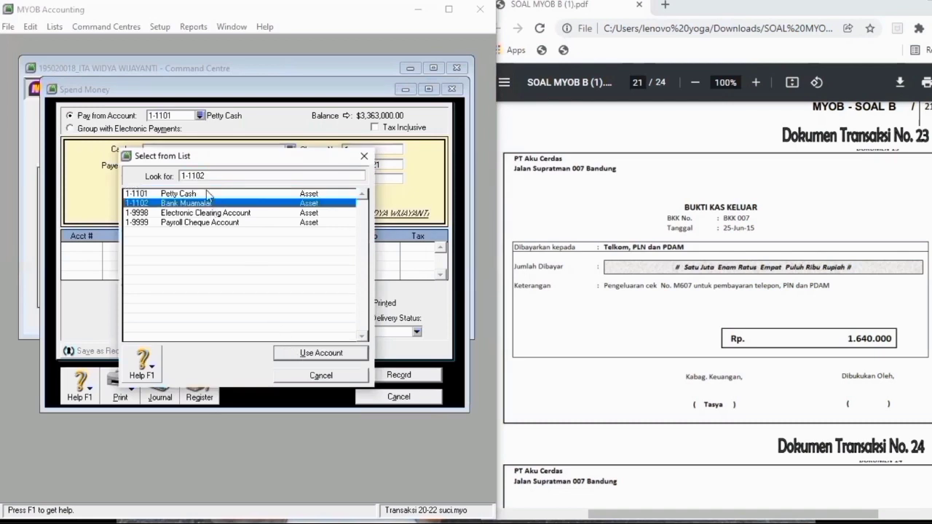
key(Return)
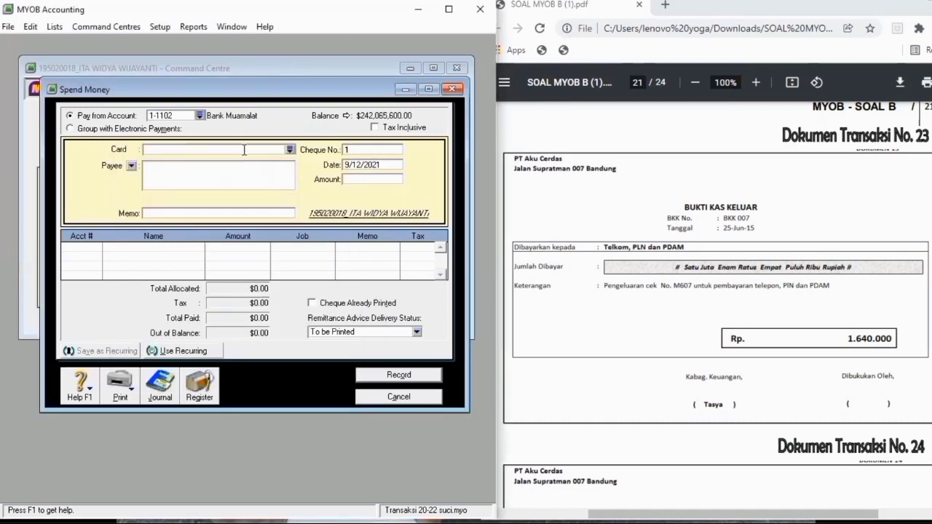
- Choose the supplier card PT Aku Cerdas for the payment
click(290, 150)
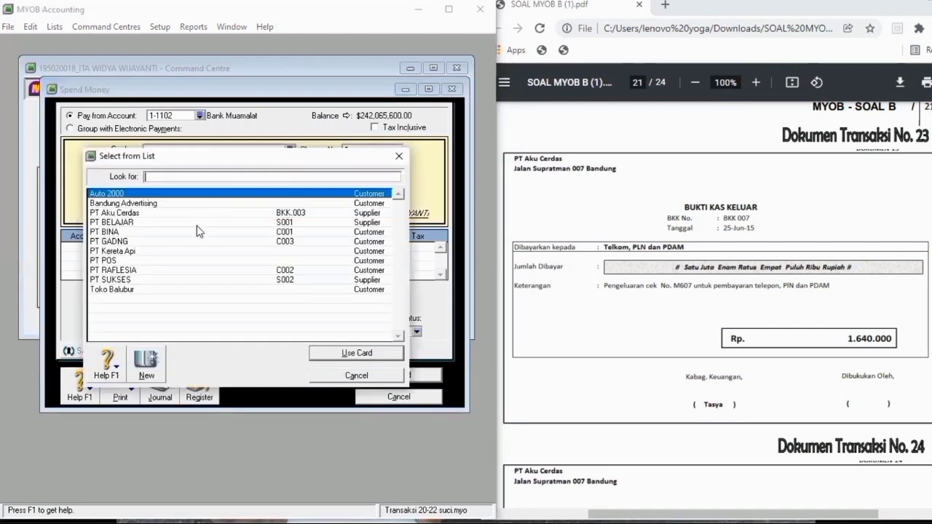
click(195, 214)
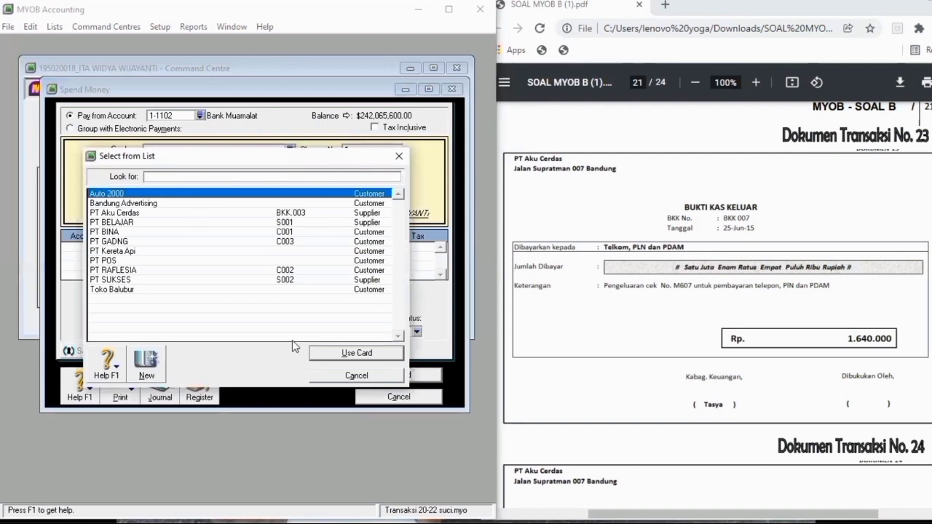
click(340, 354)
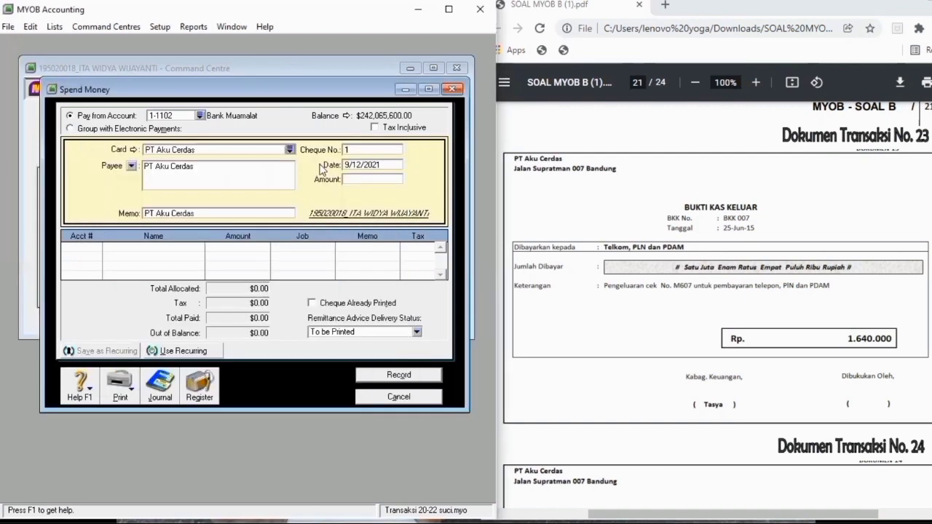
- Set the payment's cheque number to BKK 007
click(357, 149)
click(357, 150)
key(Caps_Lock)
text(BB)
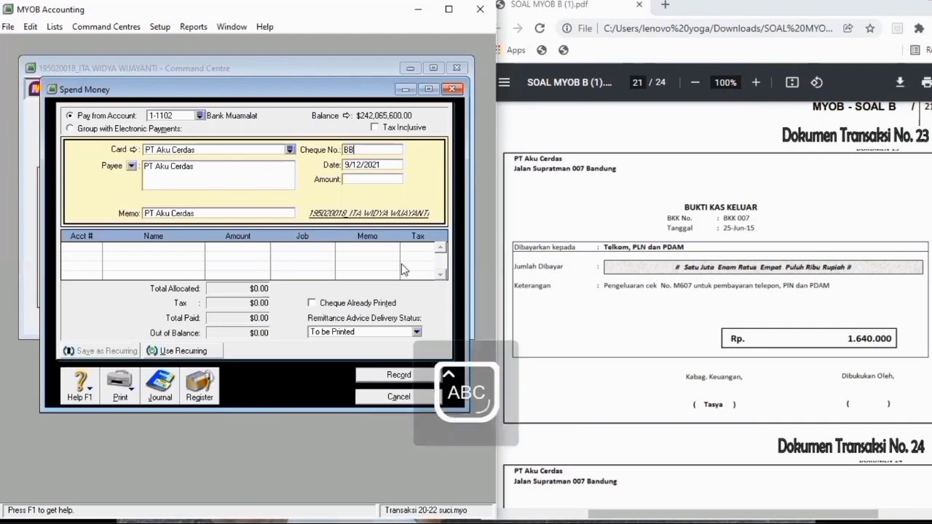
key(BackSpace)
text(K)
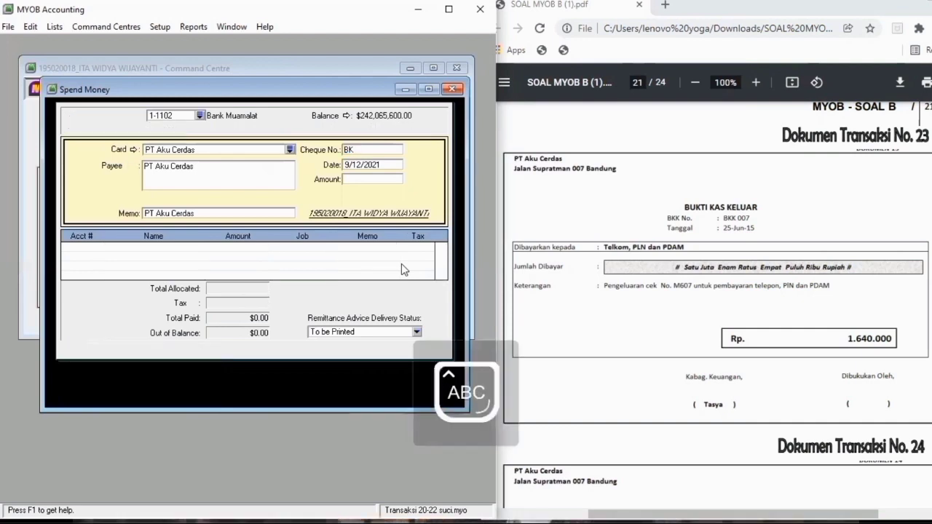
text(K)
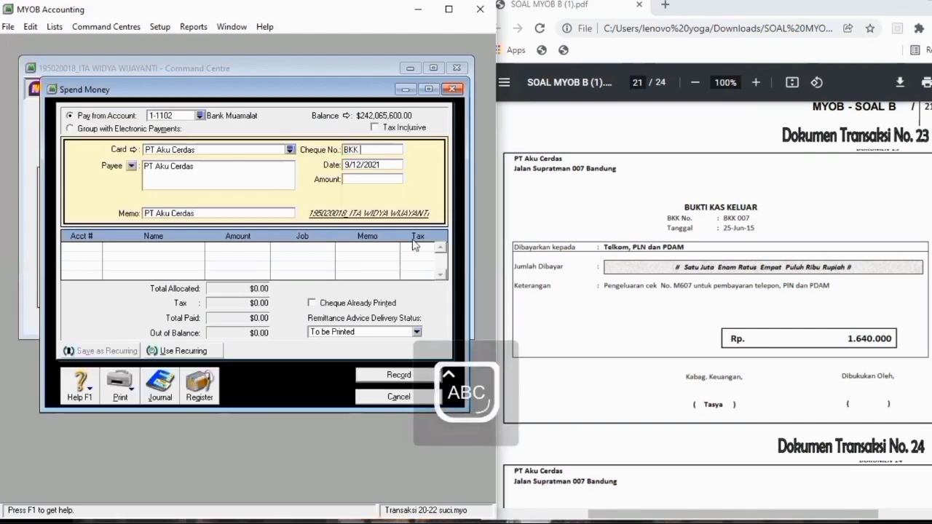
text( 007)
key(Tab)
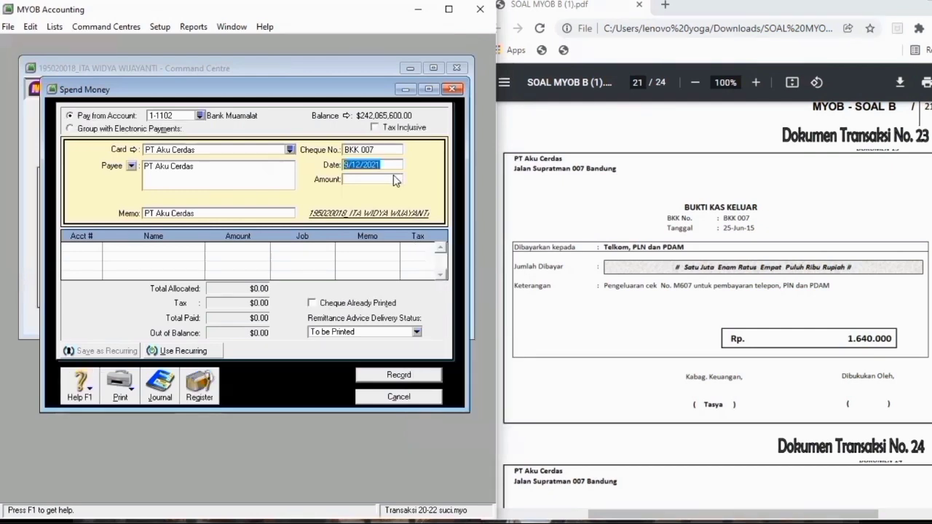
- Date the payment 25/06/2015 and set its amount to 1,640,000
text(25/06/20151)
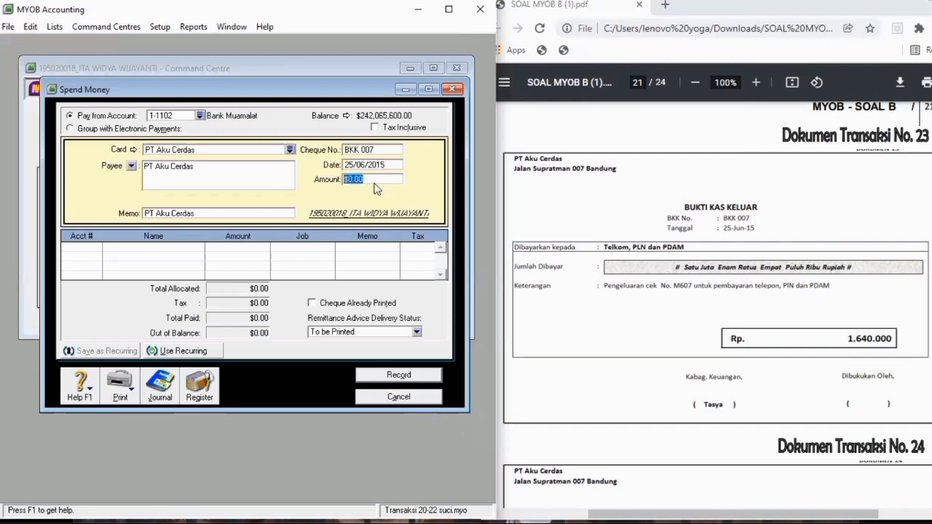
text(165)
key(BackSpace)
text(400)
- Extend the payment memo to read "PT Aku Cerdas ; Pengeluaran cek"
click(250, 213)
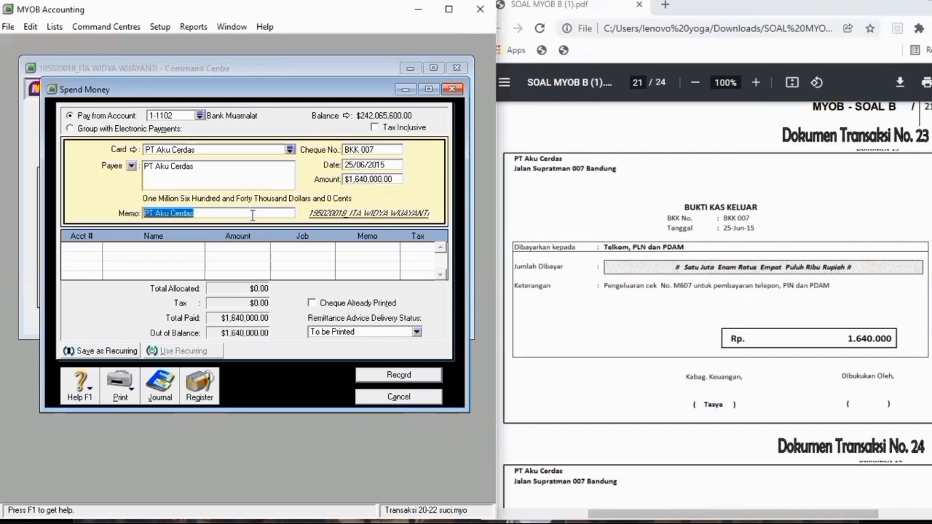
click(253, 215)
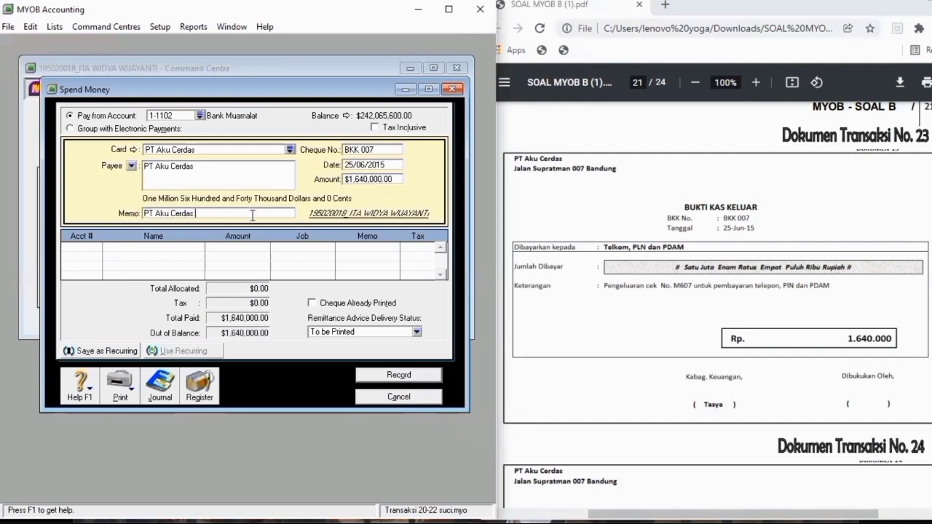
text(; P)
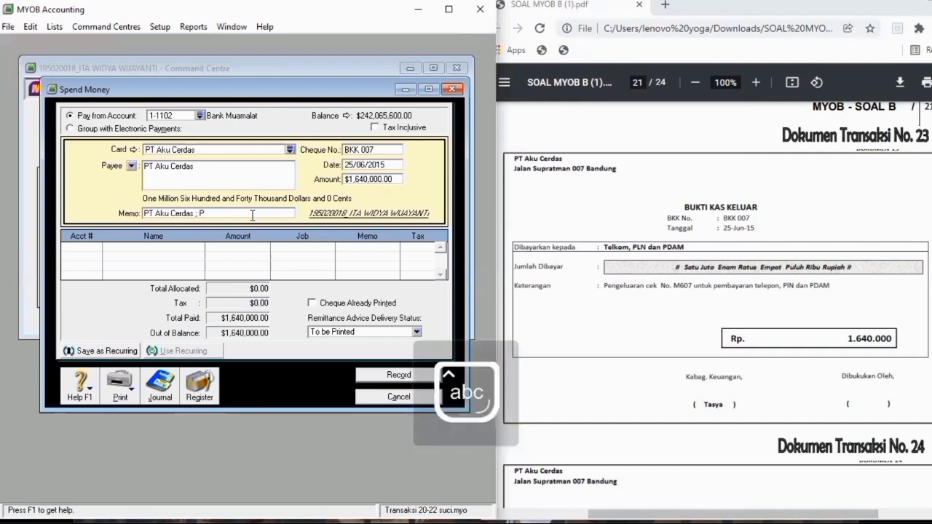
text(engeluaran ce)
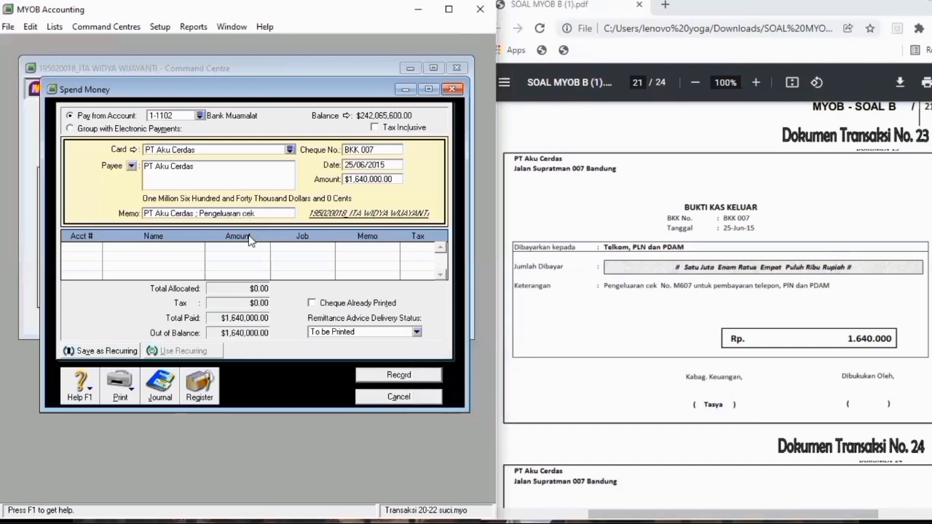
text(k)
key(Tab)
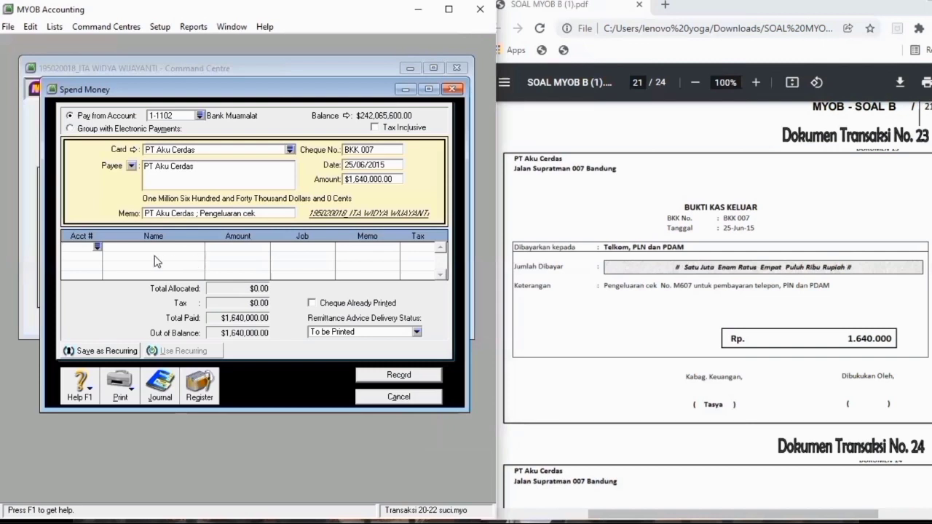
- Allocate the full payment to account 1-1110 Account Receivable, accepting use of the linked receivable account
click(98, 249)
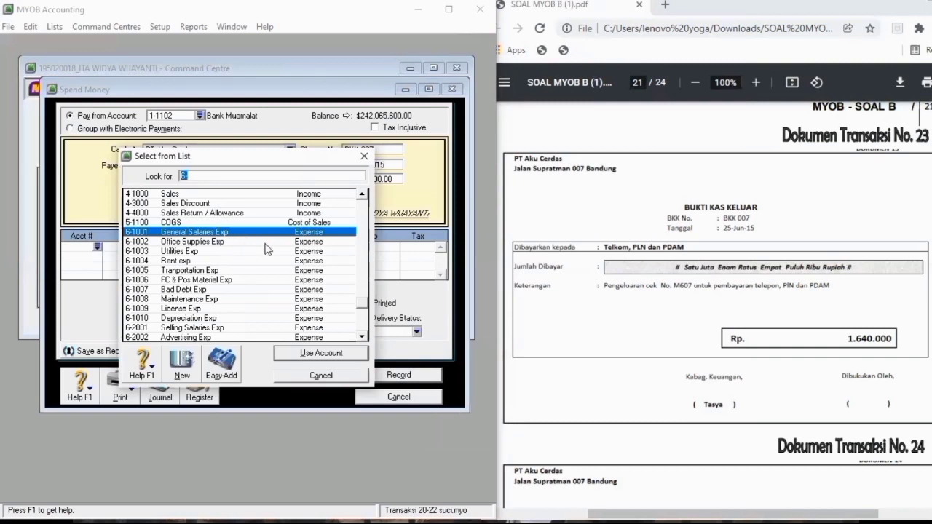
scroll(266, 250, up, 3)
scroll(265, 250, up, 3)
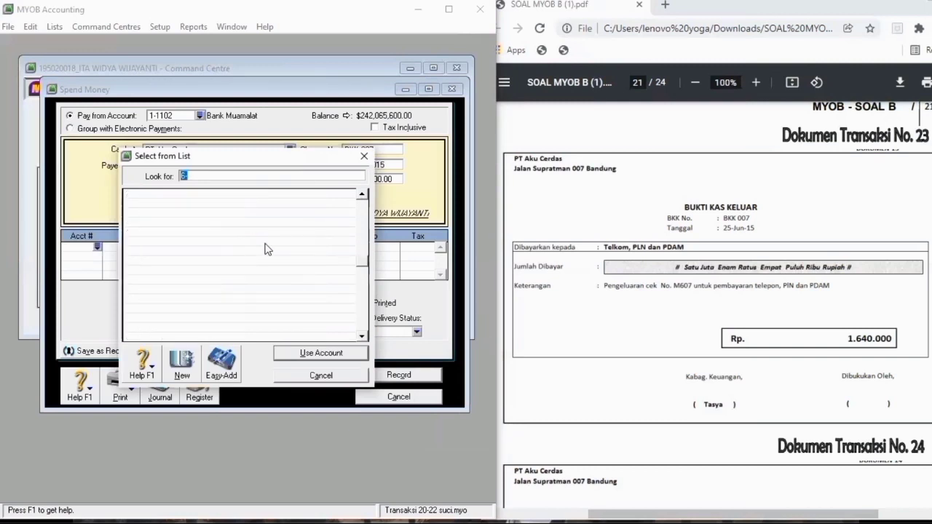
scroll(266, 249, up, 3)
scroll(266, 250, up, 1)
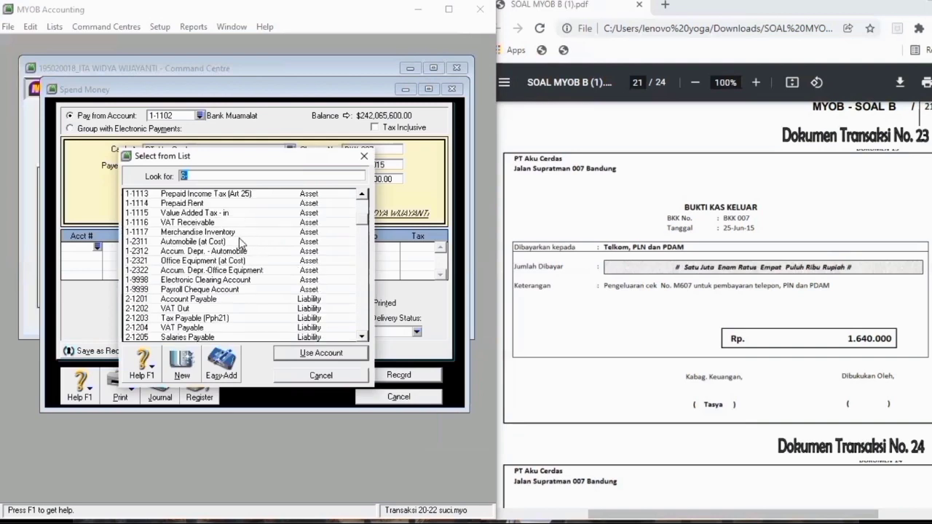
scroll(234, 252, up, 1)
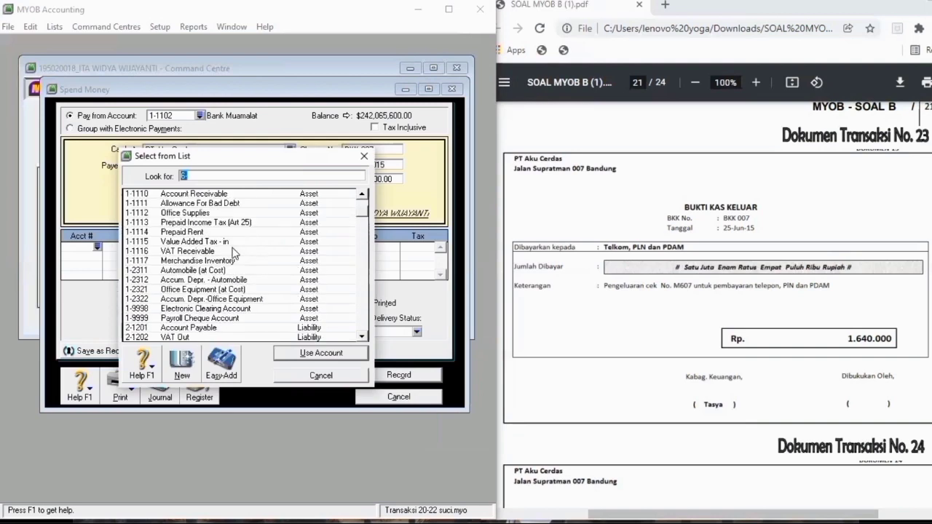
scroll(234, 252, up, 1)
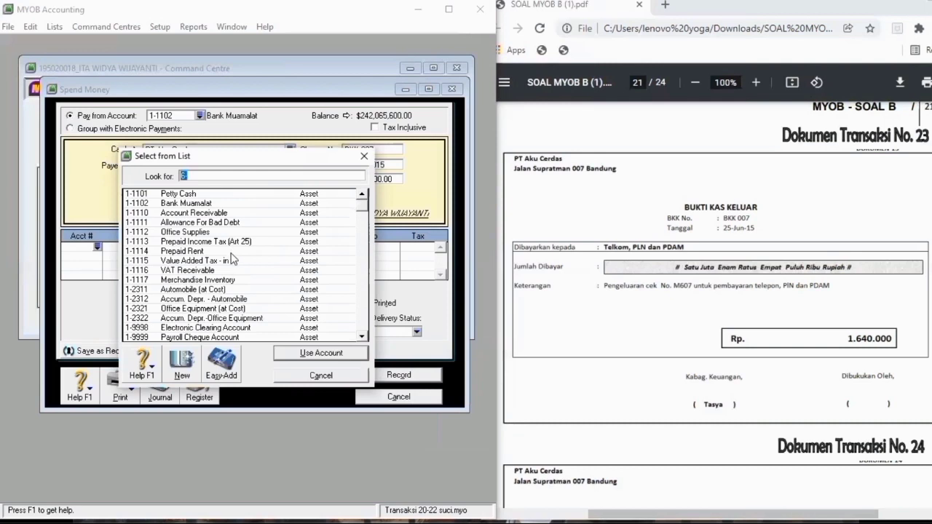
scroll(233, 261, down, 1)
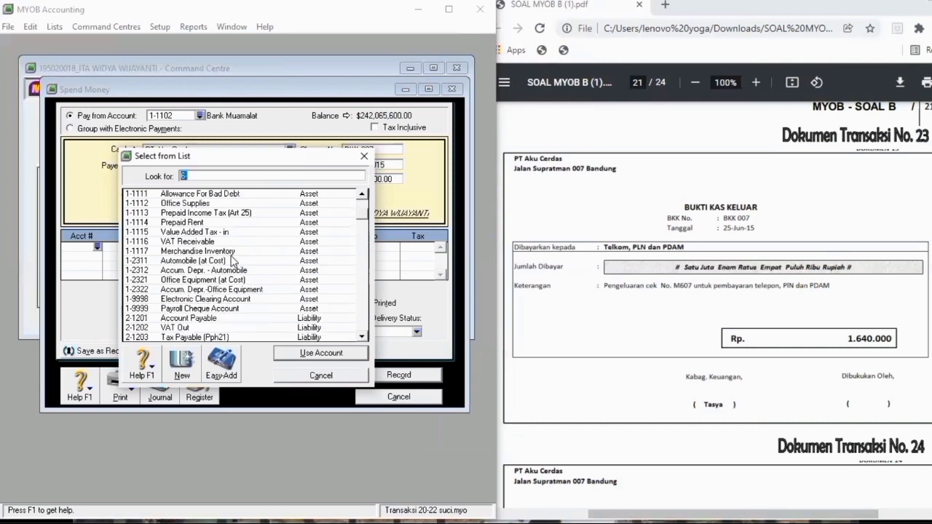
scroll(228, 281, down, 5)
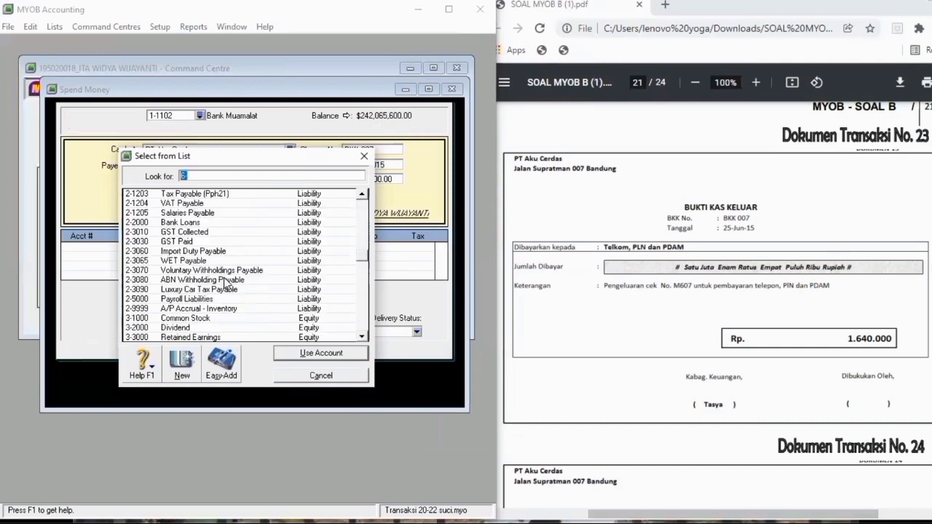
scroll(243, 253, down, 5)
click(242, 251)
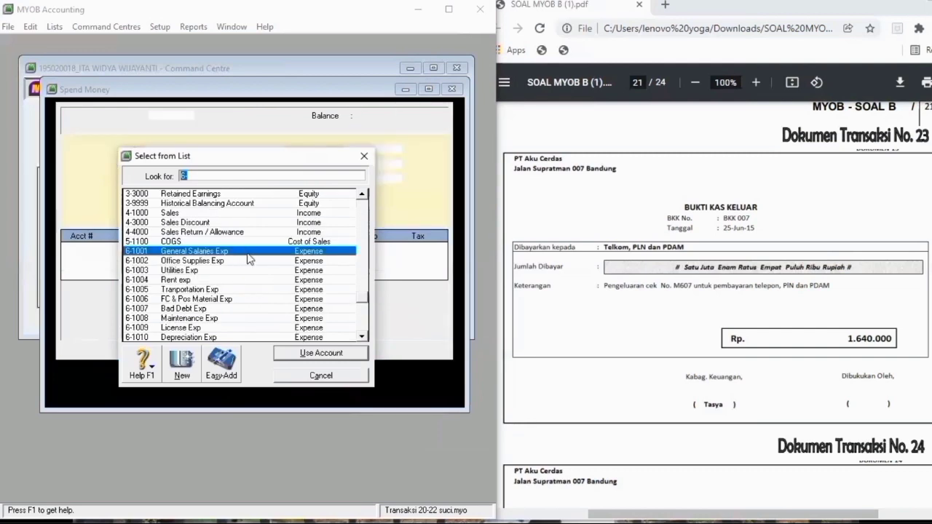
scroll(248, 261, down, 4)
scroll(250, 261, up, 15)
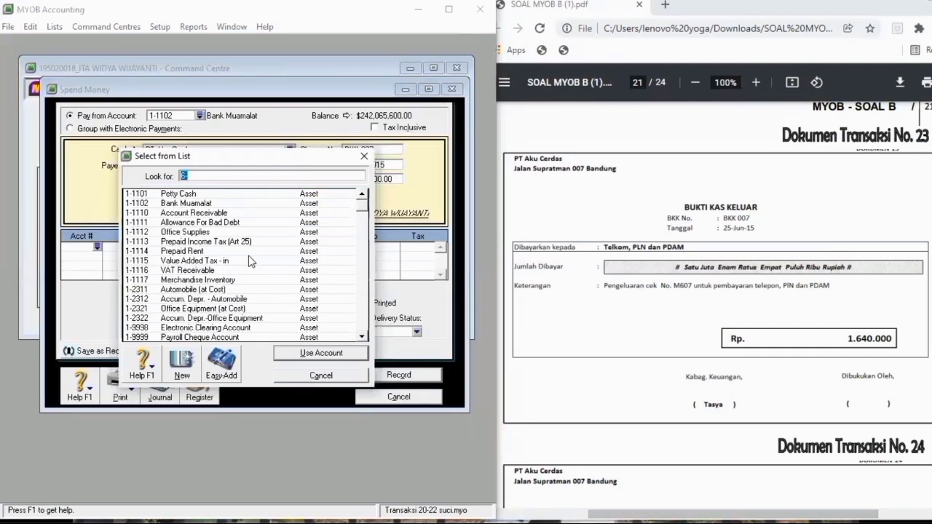
click(224, 213)
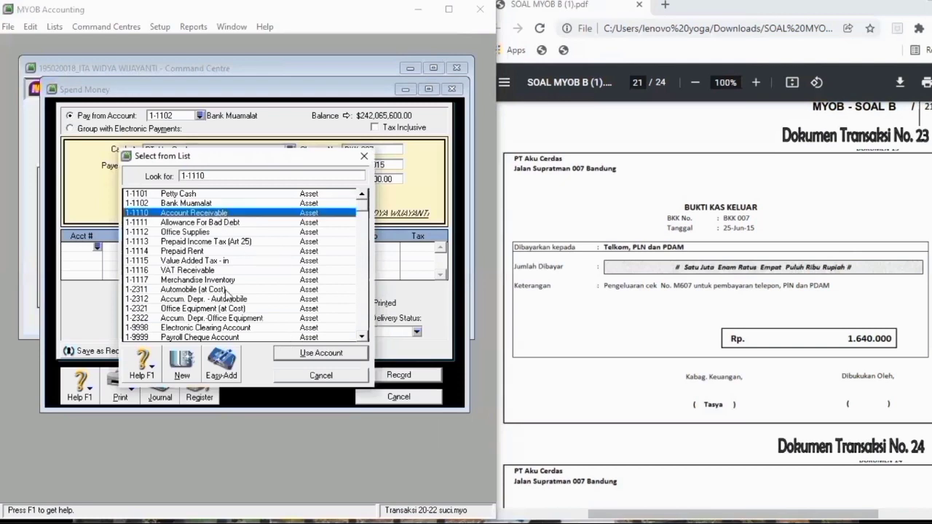
click(306, 354)
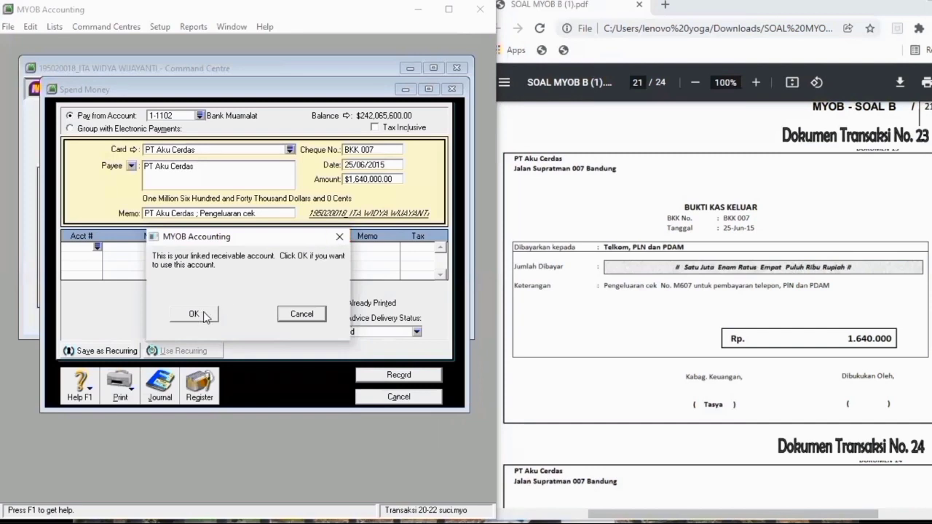
click(195, 314)
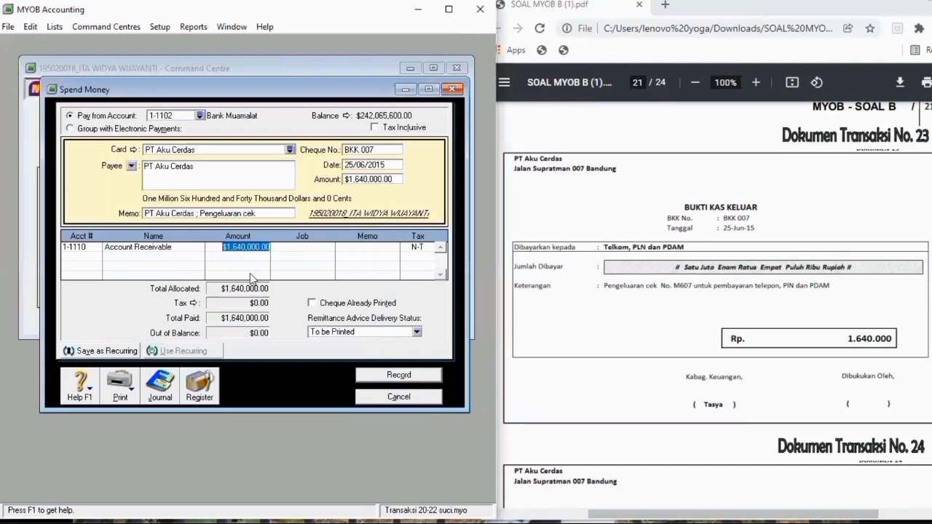
key(Tab)
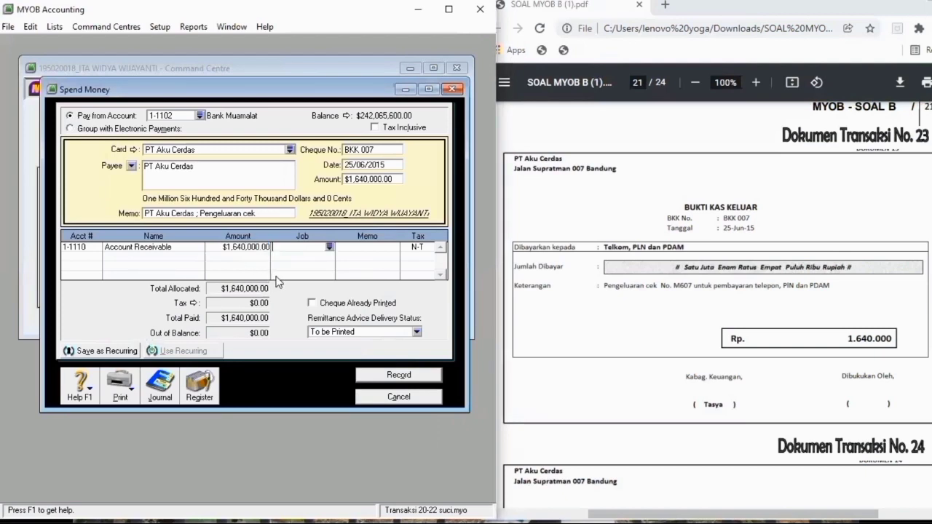
key(Tab)
key(Tab)
key(Tab)
key(Tab)
text(6)
key(Tab)
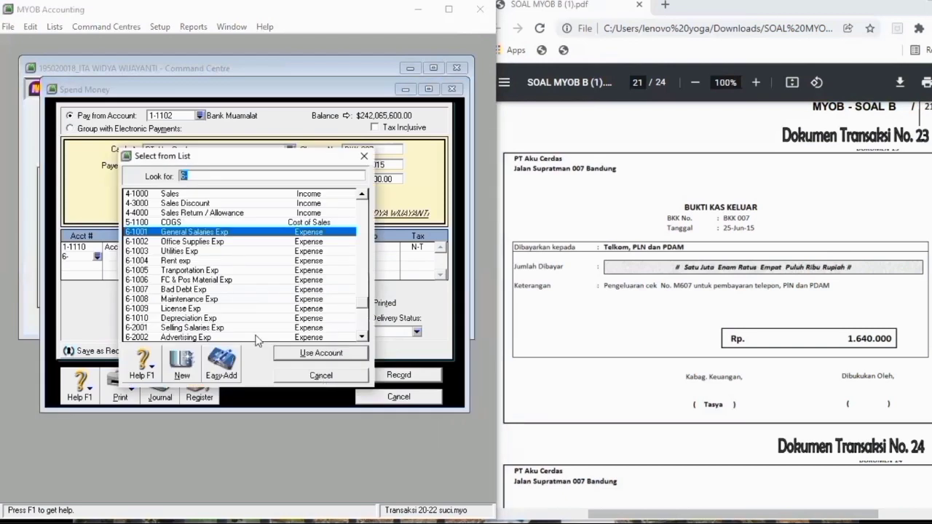
key(Escape)
key(BackSpace)
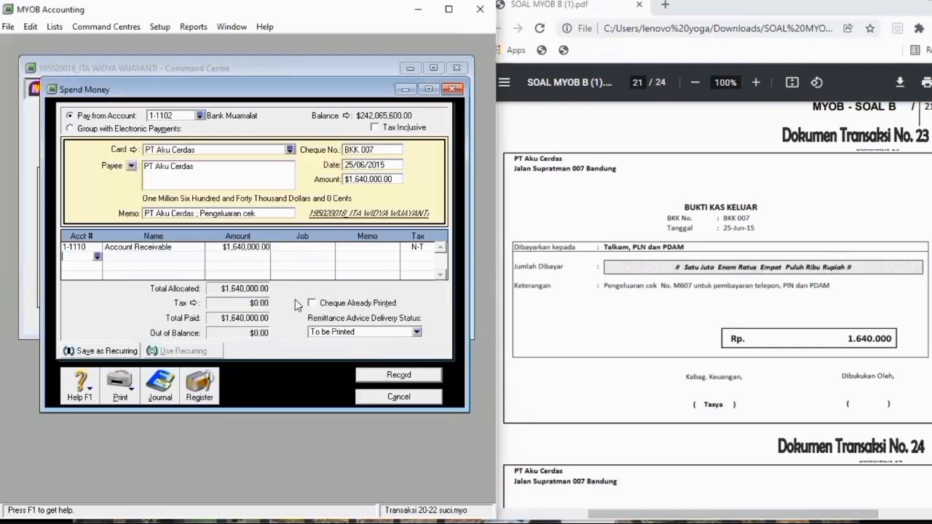
- Check the recap of payment BKK 007, record it, and close the Spend Money form
key(ctrl+r)
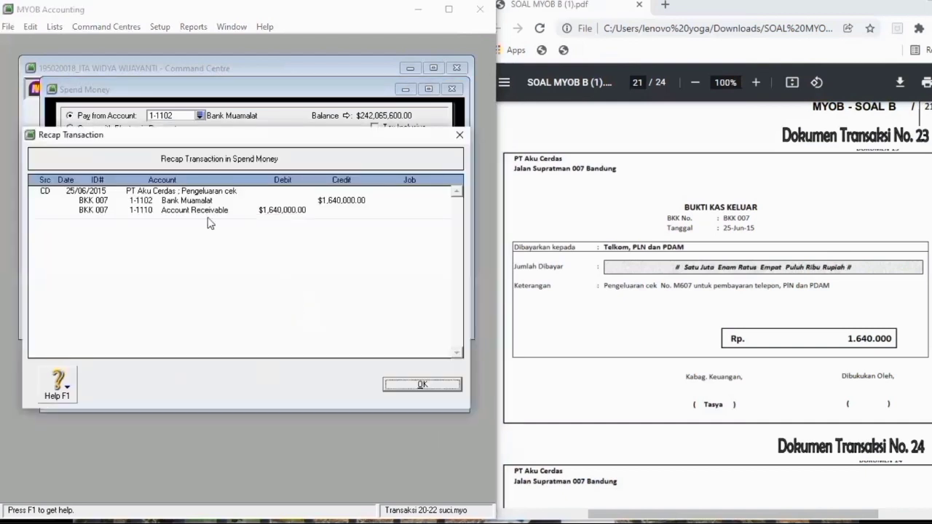
click(394, 383)
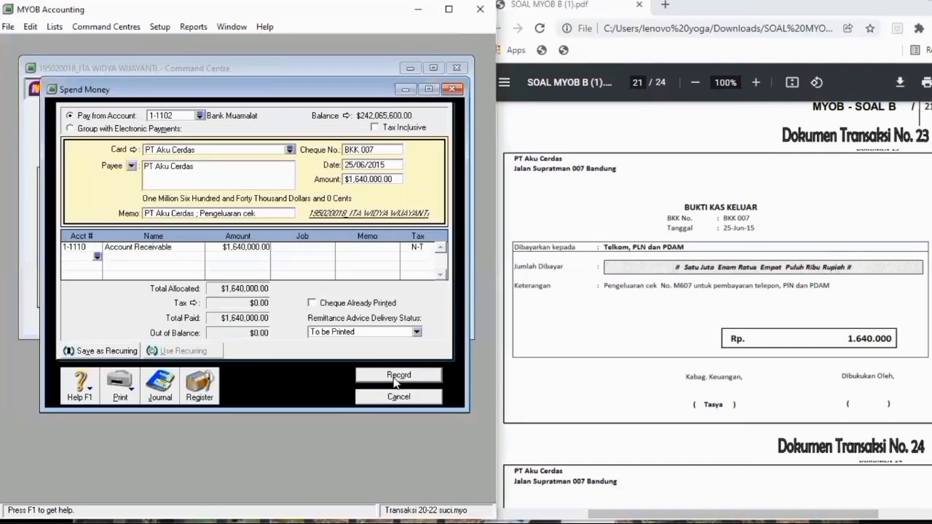
click(397, 376)
click(453, 89)
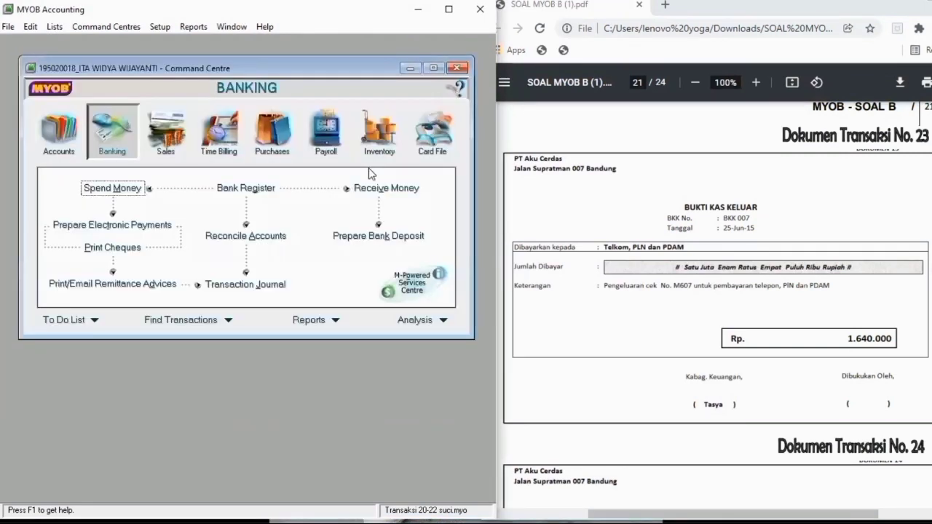
- Bring Dokumen Transaksi No. 24 into view and start a Spend Money entry paid from account 1-1101 Petty Cash
scroll(717, 313, down, 3)
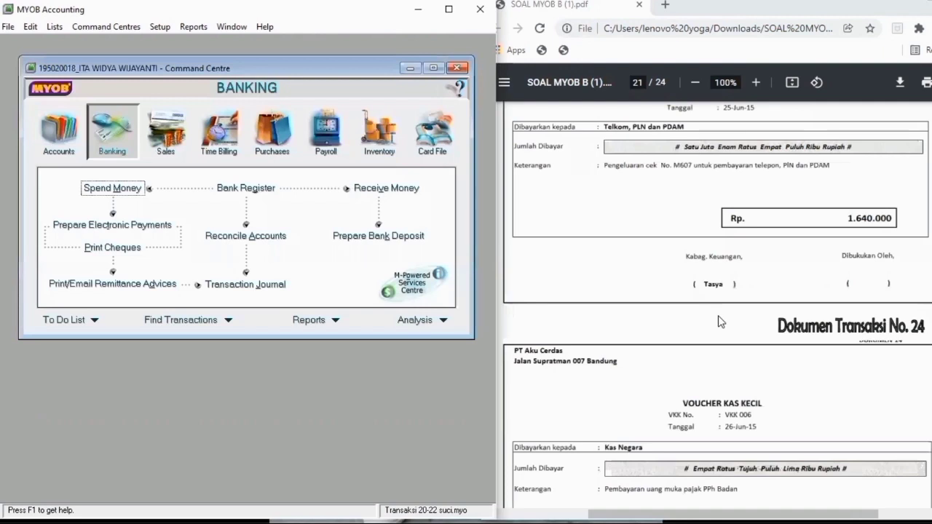
scroll(735, 319, down, 2)
scroll(739, 316, down, 2)
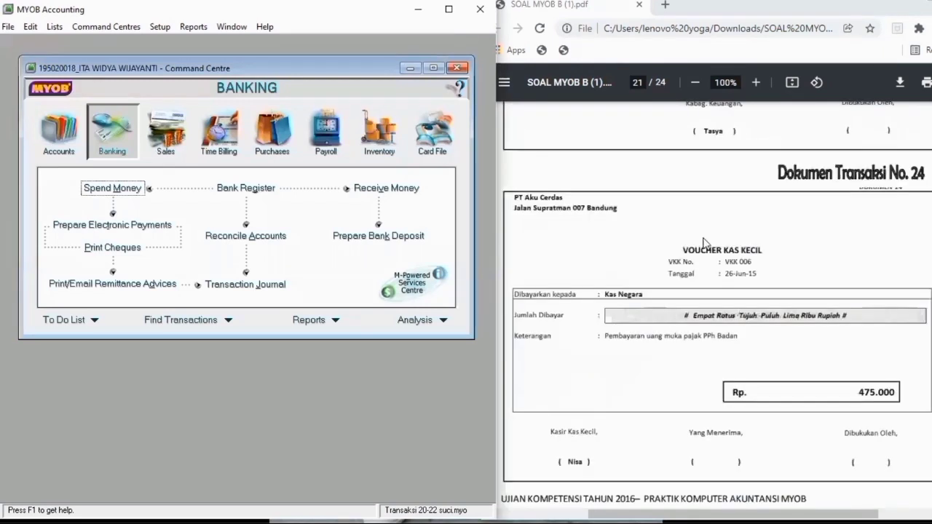
scroll(701, 190, down, 2)
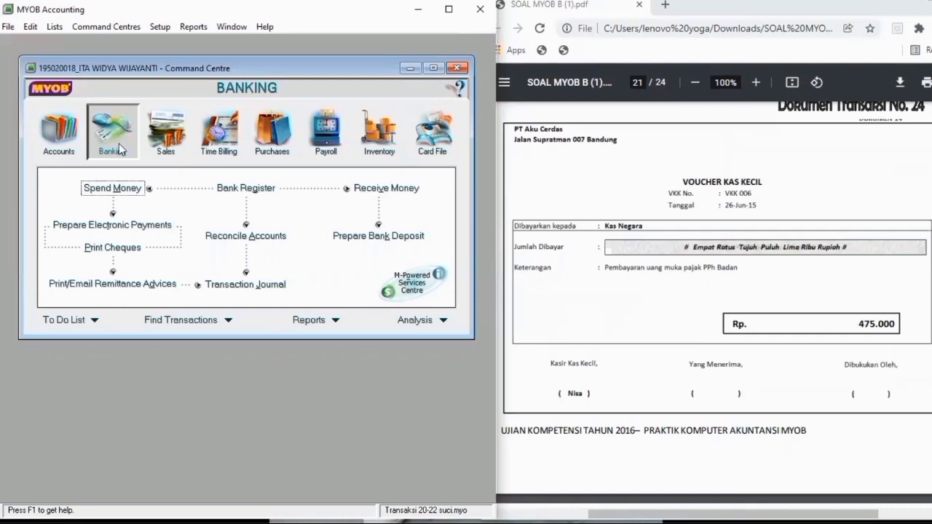
click(113, 188)
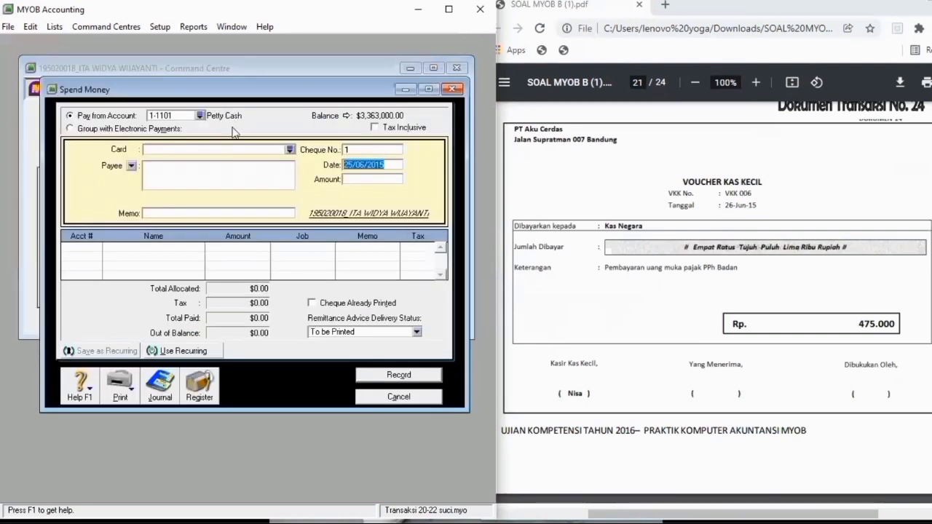
- Choose the supplier card PT Aku Cerdas for the petty cash payment
click(290, 150)
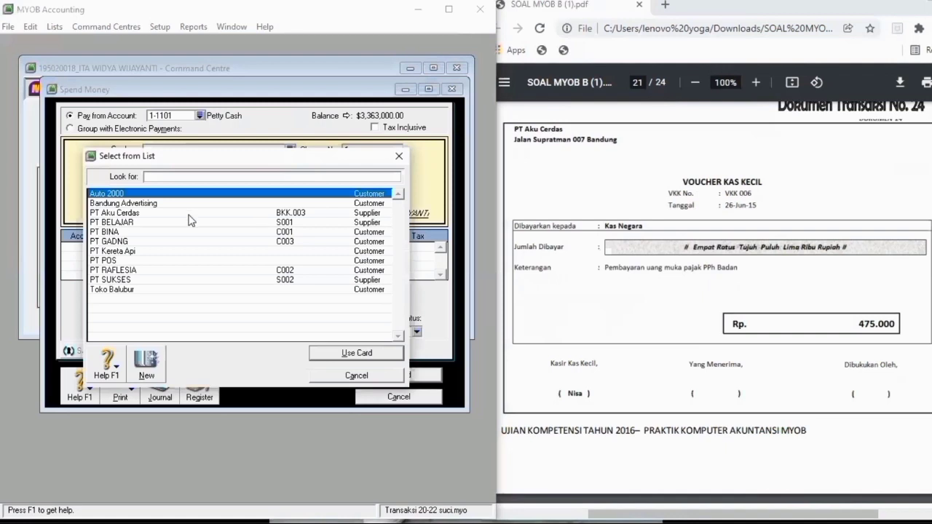
click(150, 213)
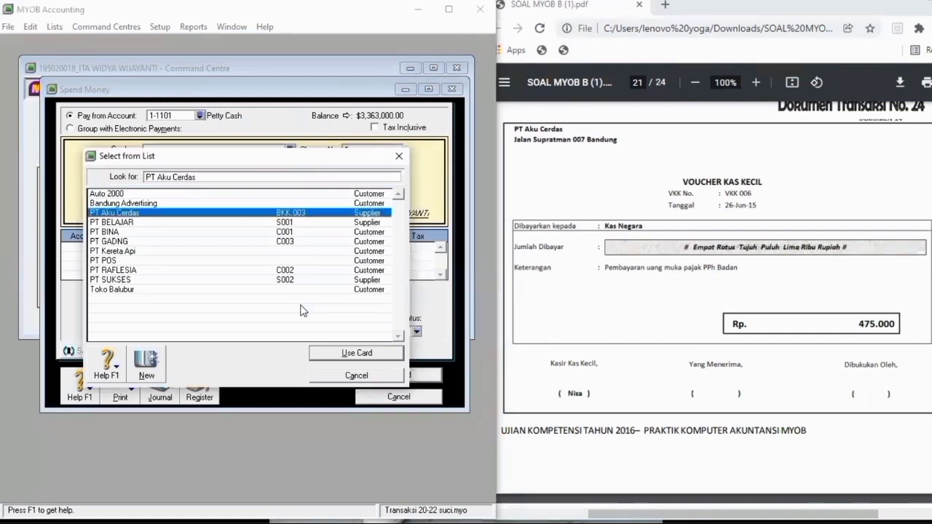
click(338, 357)
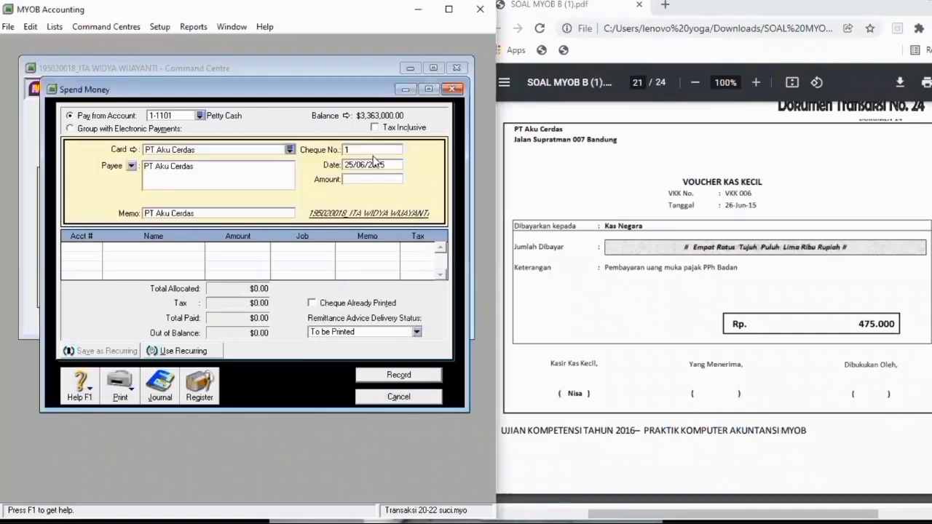
- Set the petty cash payment's cheque number to VKK 006 and its date to 26/06/2015
click(373, 155)
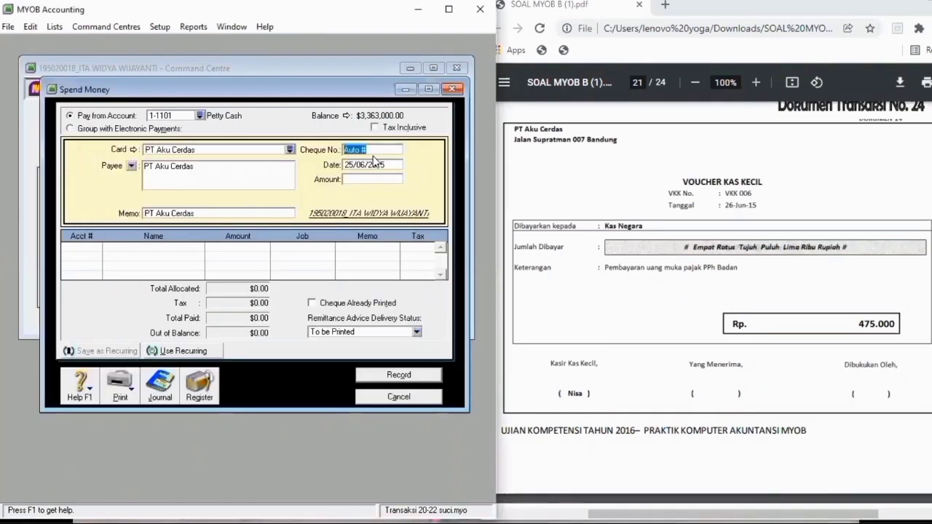
key(Caps_Lock)
text(V)
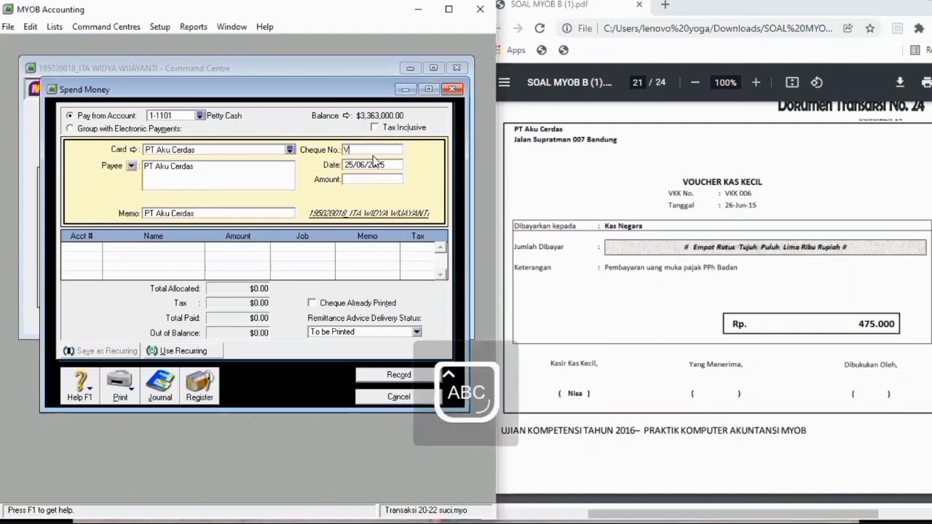
text(KK 00)
text(6)
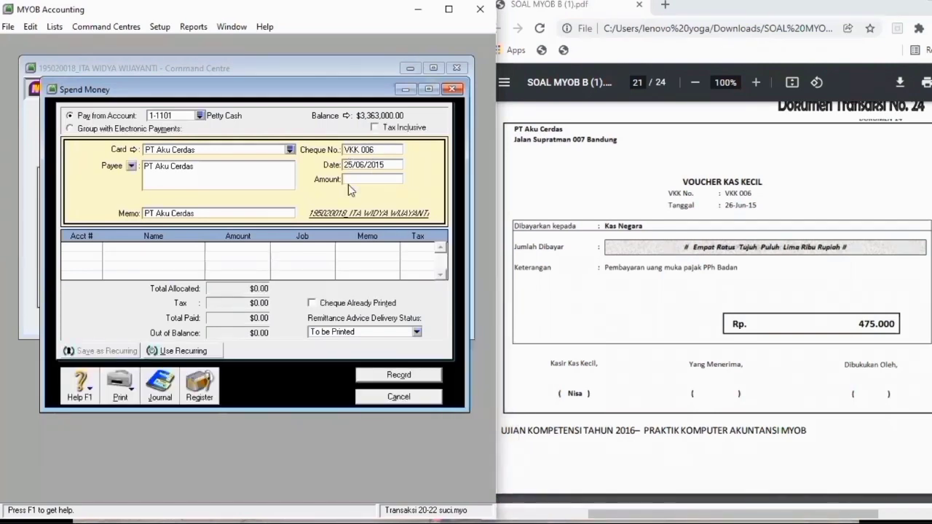
key(Tab)
text(26)
- Enter an amount of 475,000 and extend the memo to "PT Aku Cerdas ; Pembayaran uang muka pajak"
click(369, 178)
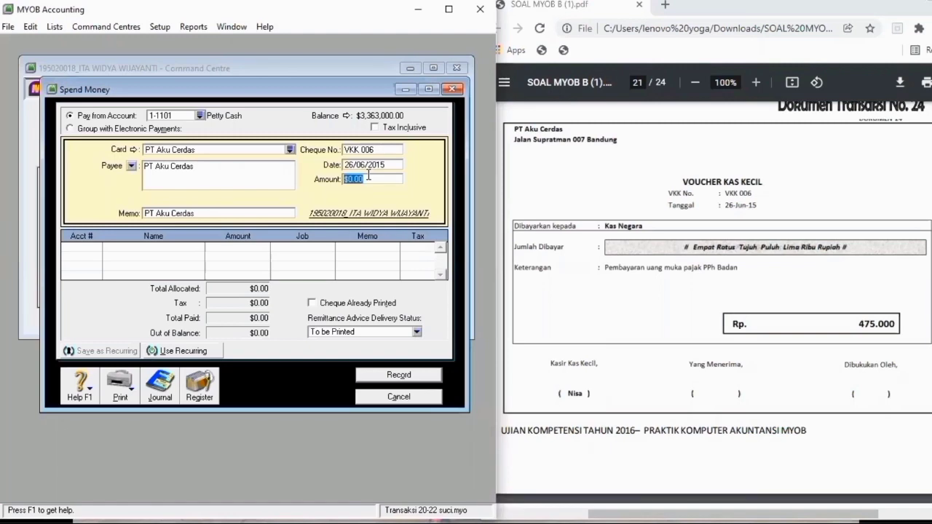
text(47500)
key(Tab)
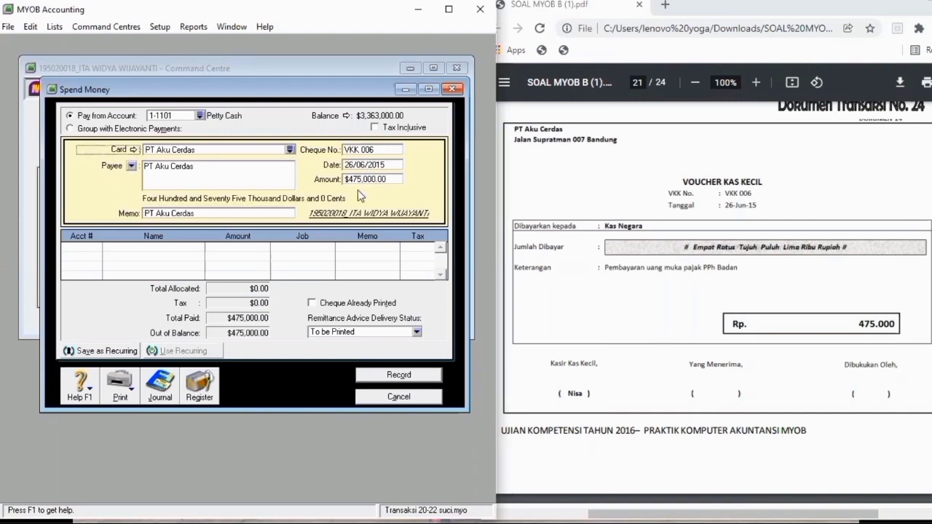
click(271, 214)
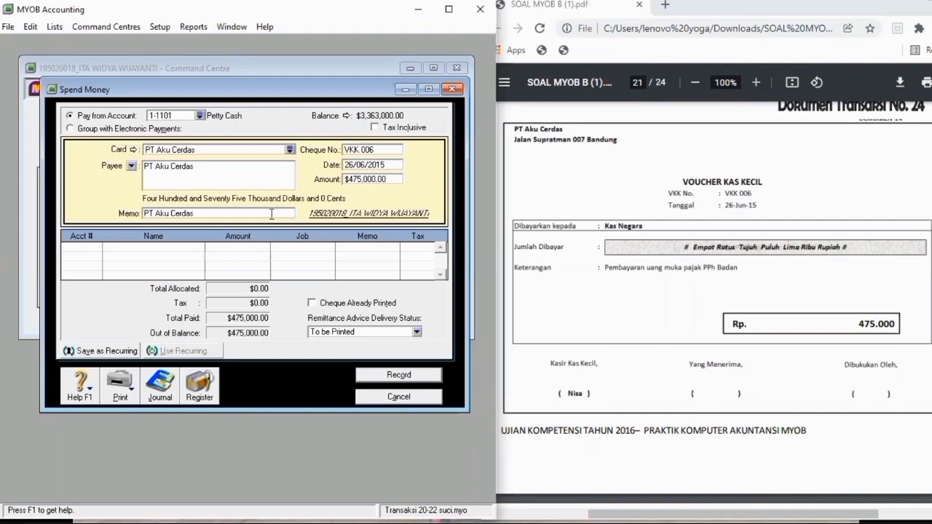
text(; Pemb)
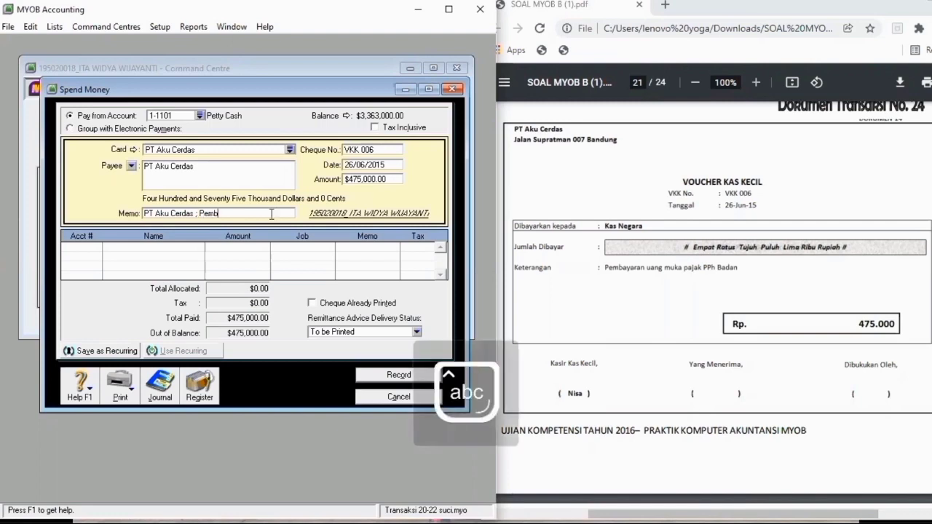
text(ayaran u)
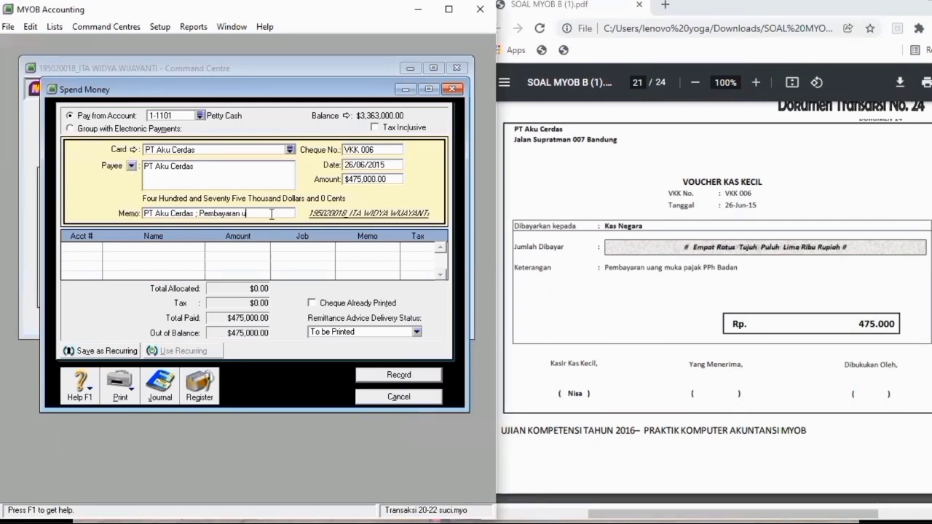
text(ang muka pajak)
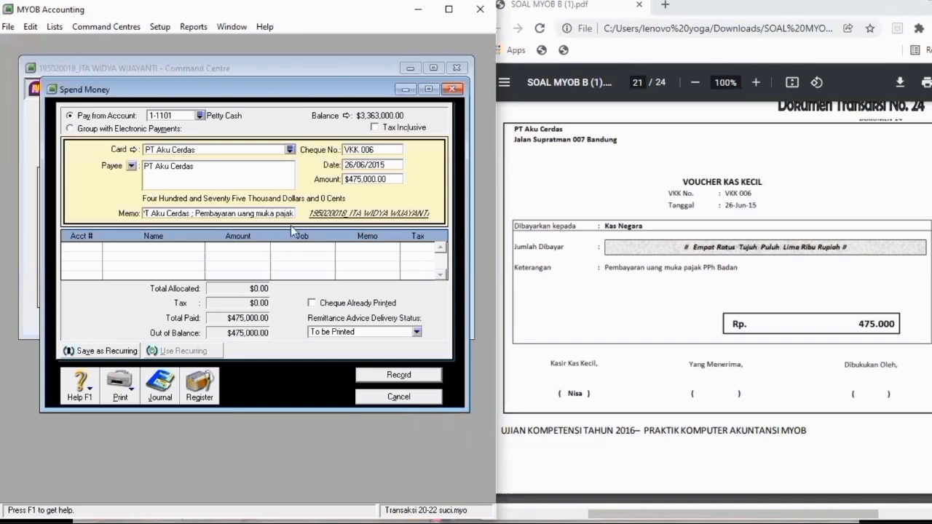
key(Tab)
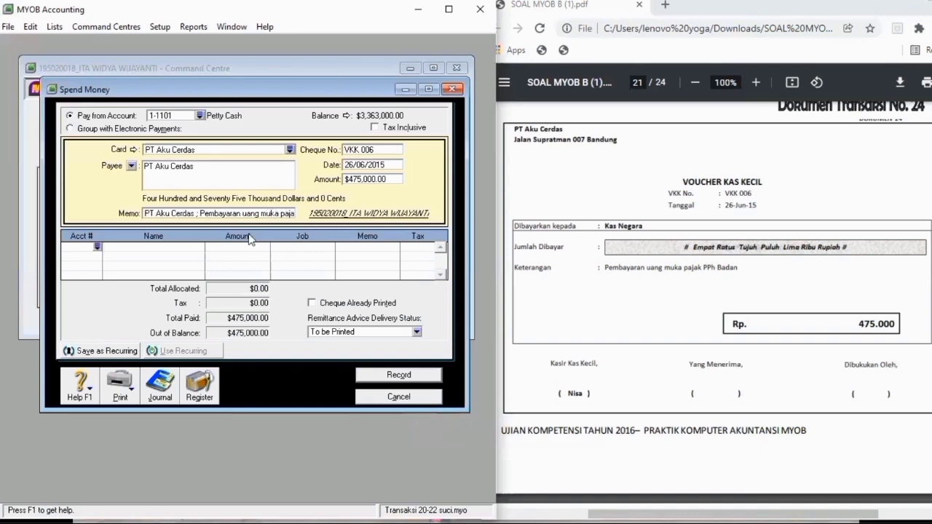
- Allocate the full payment to account 1-1113 Prepaid Income Tax (Art 25)
click(96, 248)
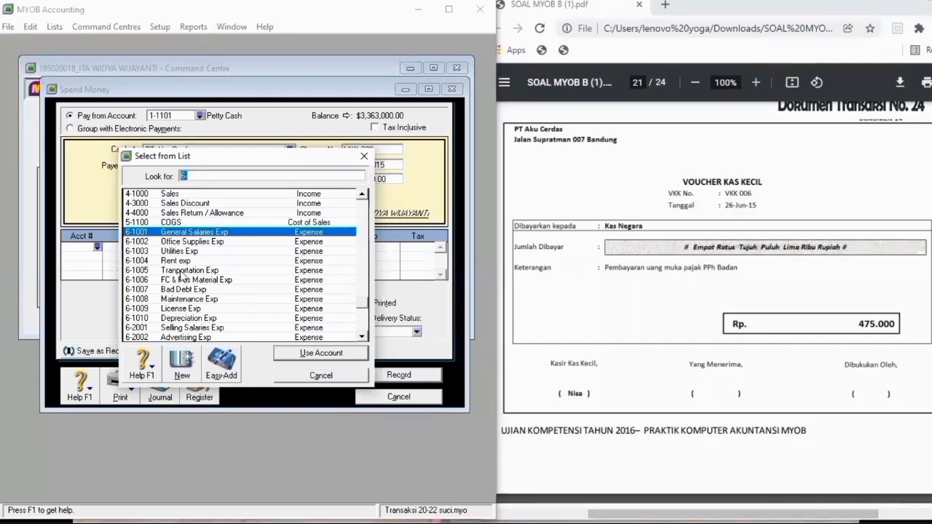
scroll(198, 281, down, 3)
scroll(198, 282, down, 1)
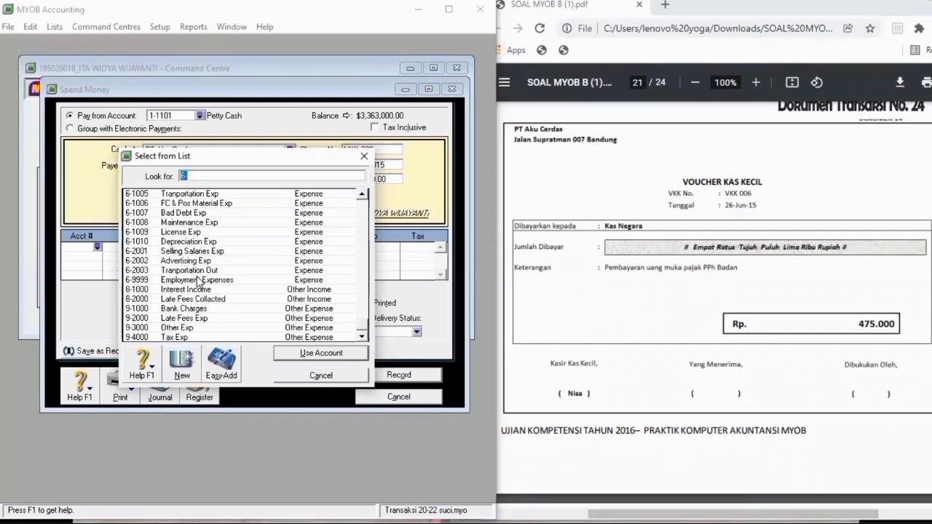
scroll(223, 284, up, 6)
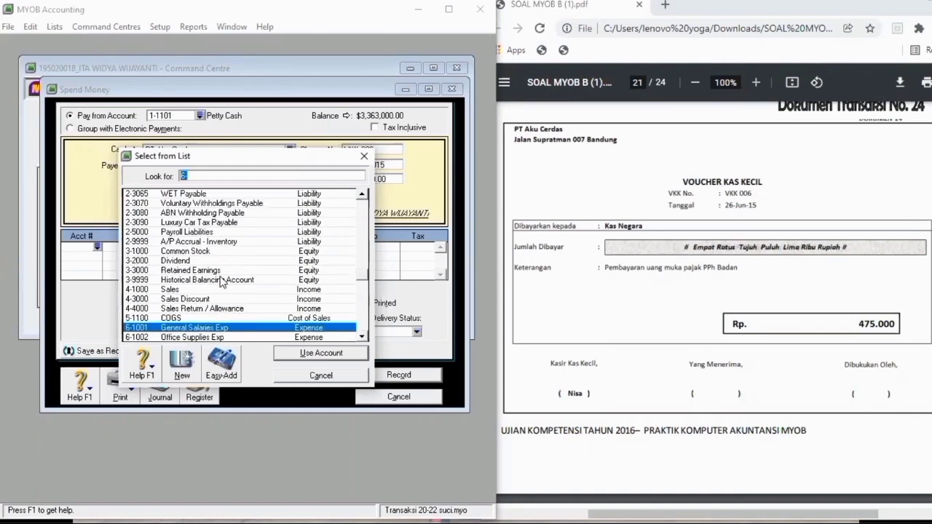
scroll(222, 280, up, 5)
scroll(220, 269, up, 3)
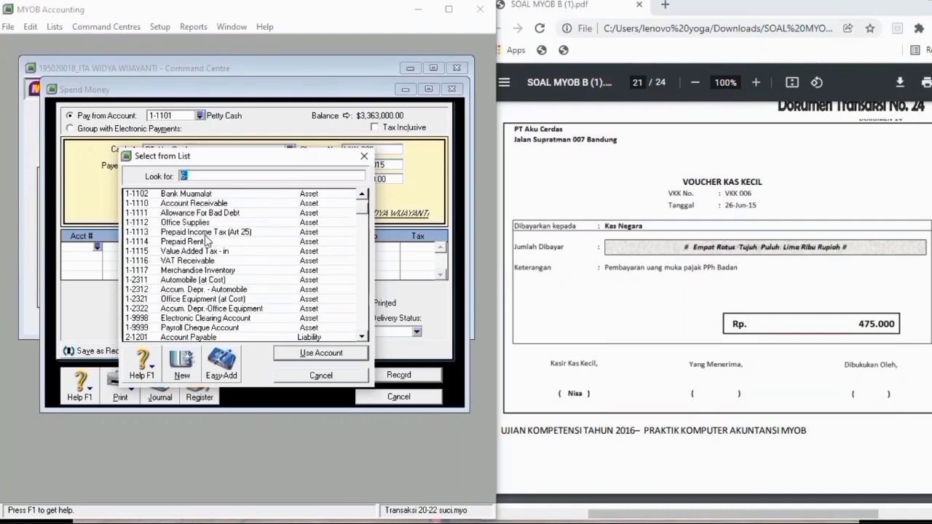
click(212, 233)
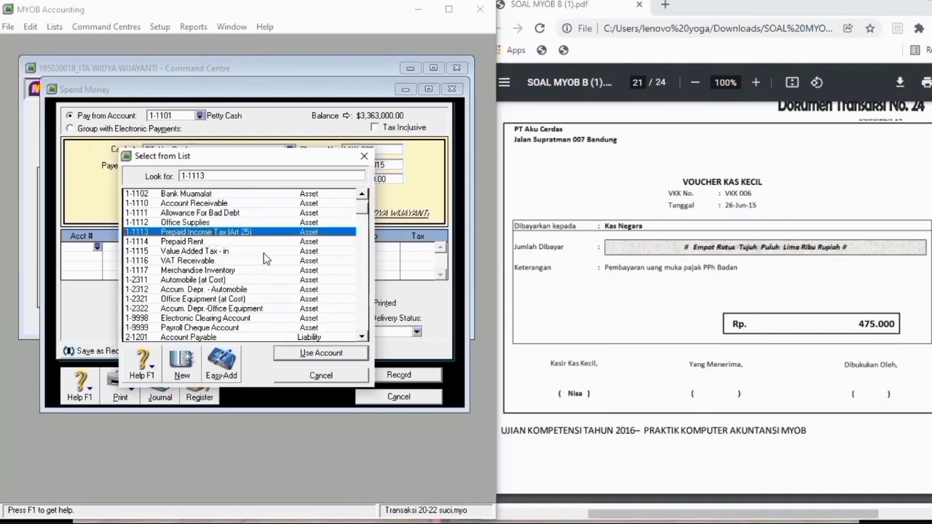
click(294, 355)
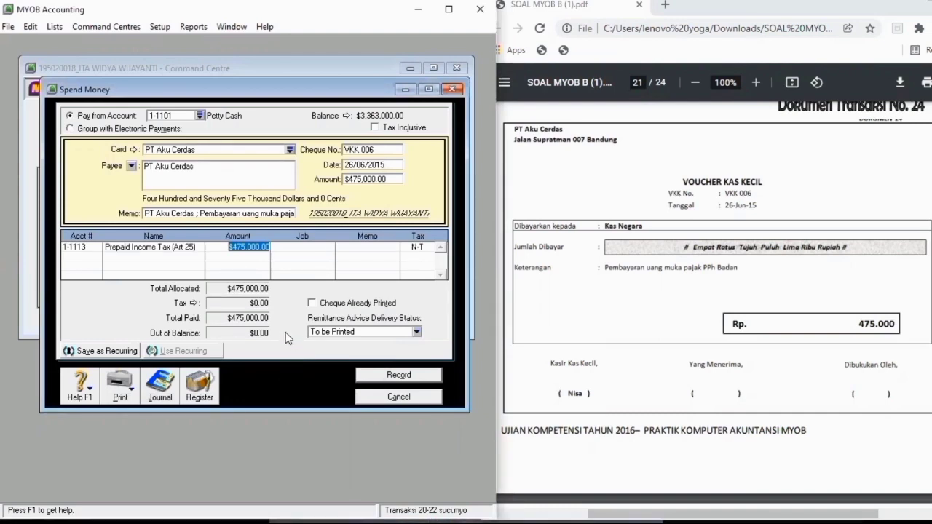
- Check the recap of payment VKK 006 and record the transaction
key(ctrl+r)
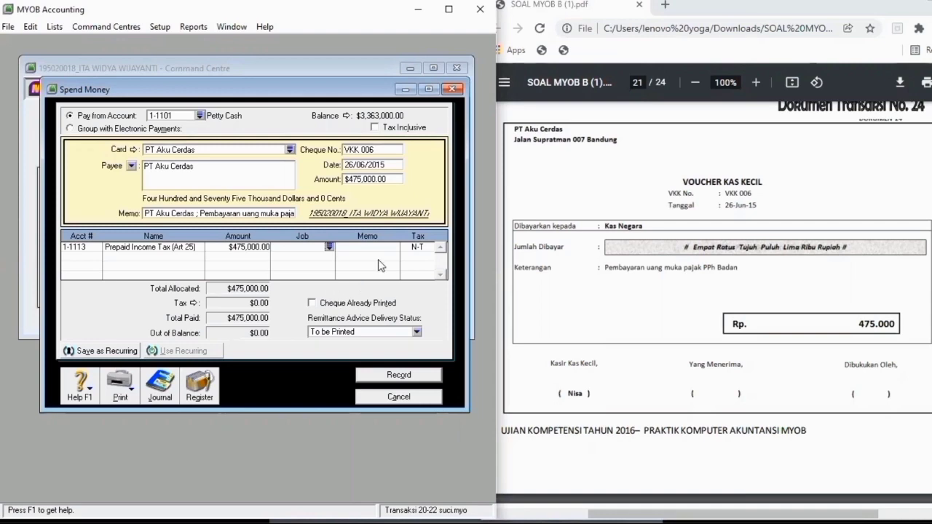
key(ctrl+r)
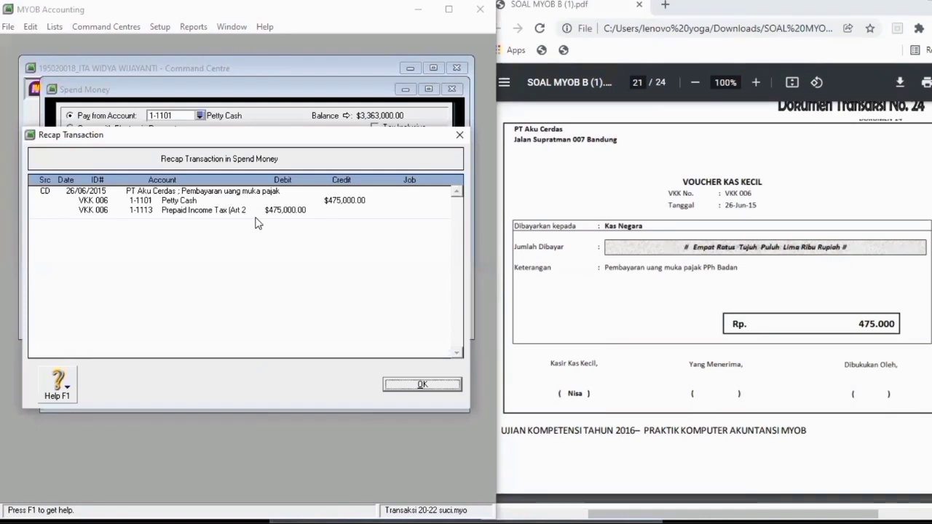
click(422, 384)
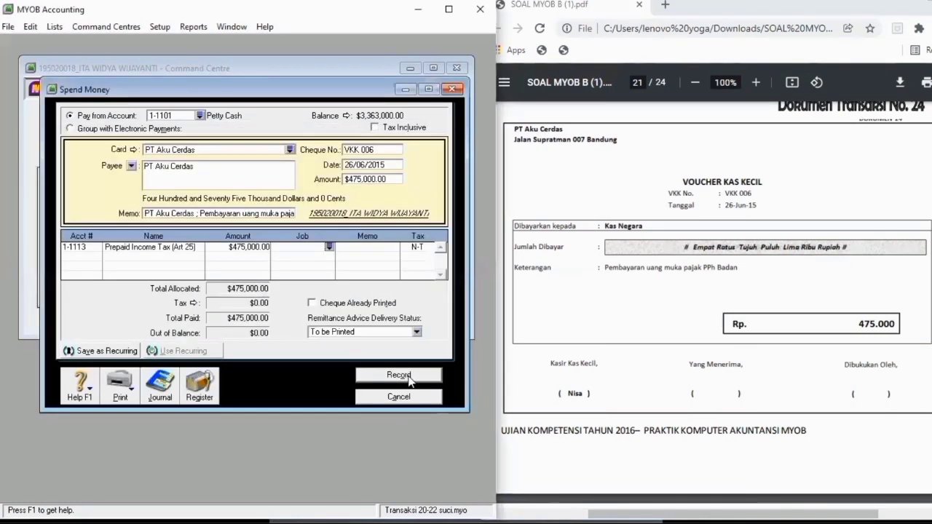
click(409, 378)
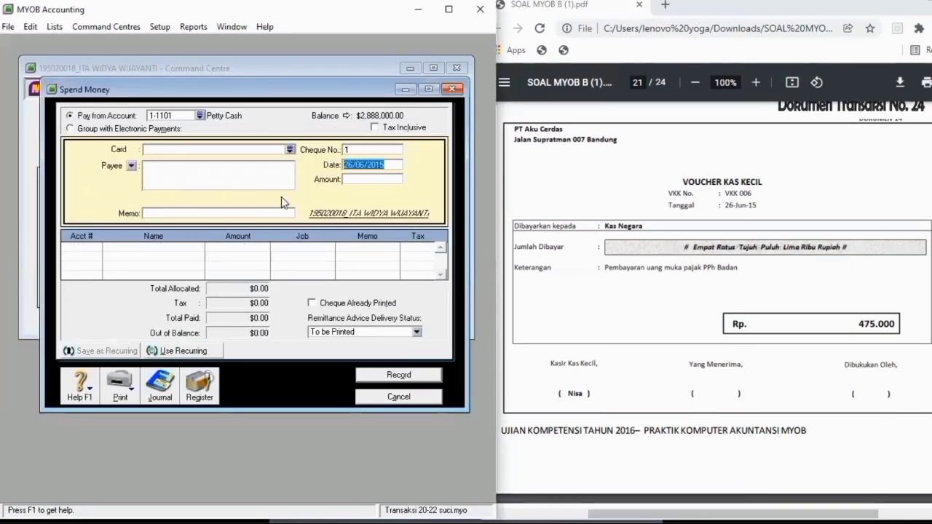
- Bring voucher VKK 007 on page 22 of the PDF into view and choose the supplier card PT Aku Cerdas for the new payment
scroll(730, 313, down, 1)
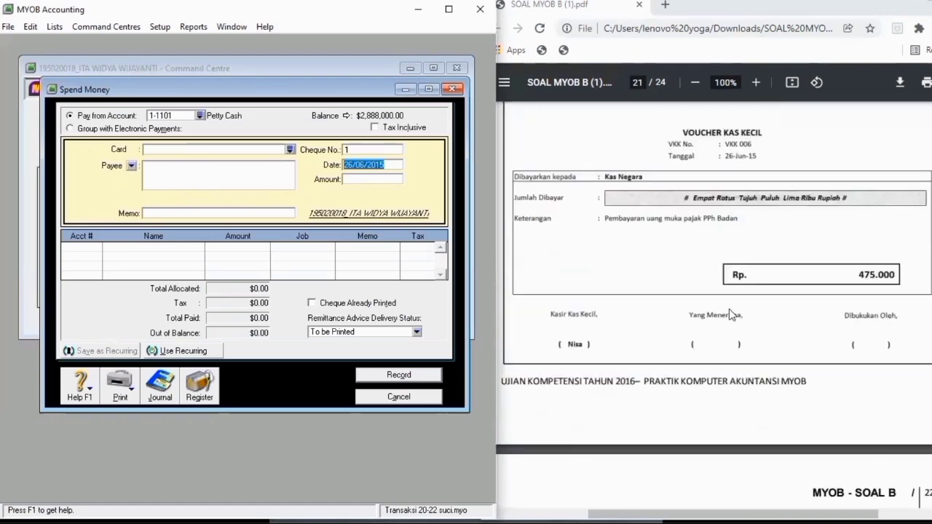
scroll(729, 309, down, 6)
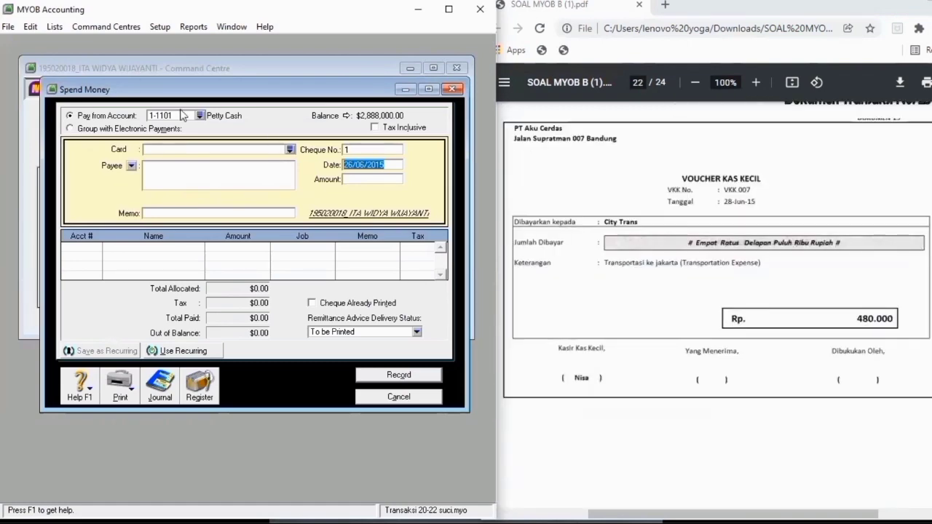
click(234, 152)
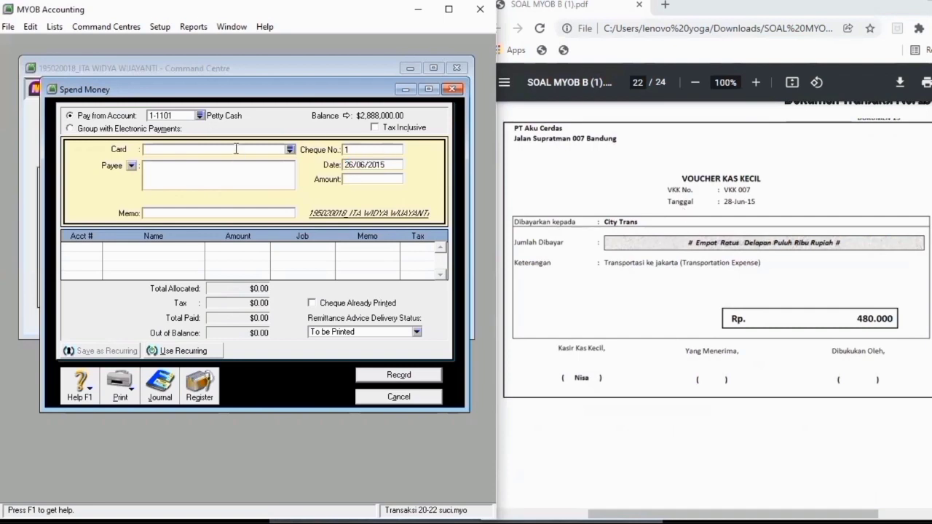
click(289, 150)
click(134, 214)
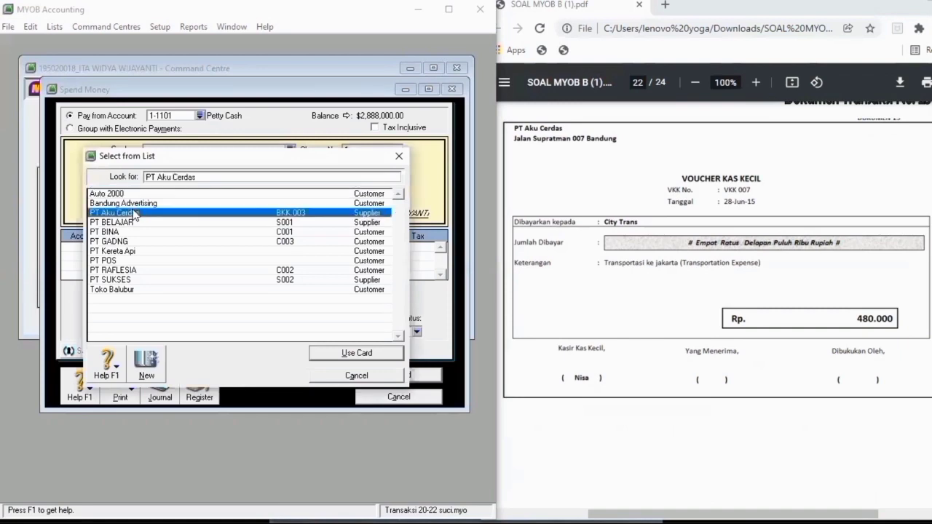
click(368, 356)
- Set the new payment's cheque number to VKK 007 and its date to 28/06/2015
click(368, 151)
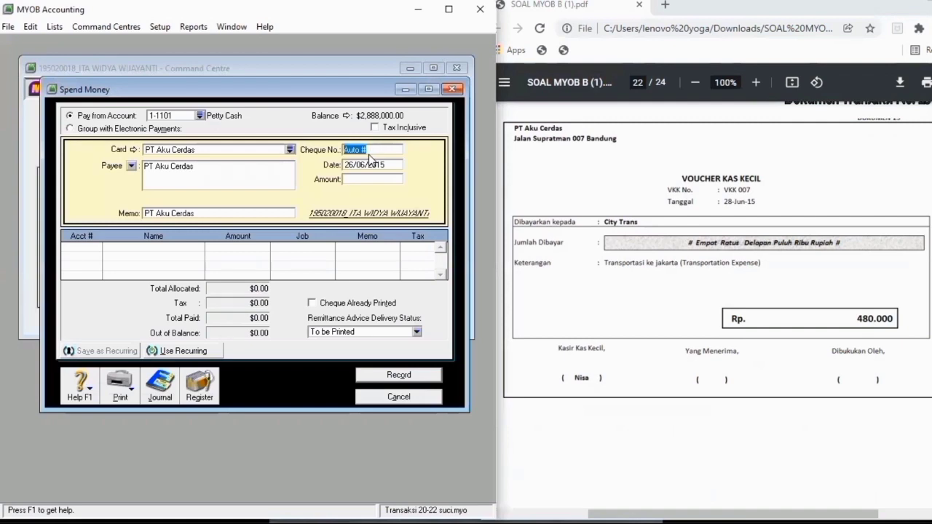
key(Caps_Lock)
text(VKK )
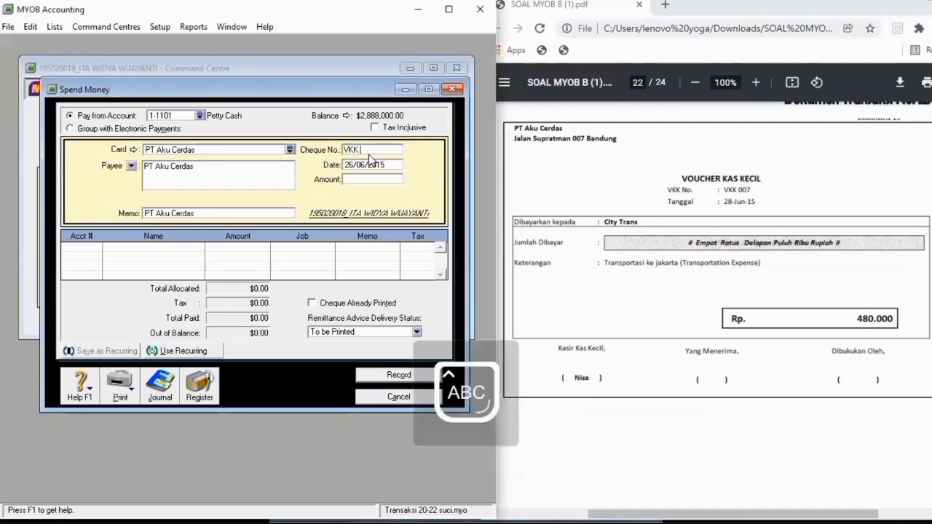
text(007)
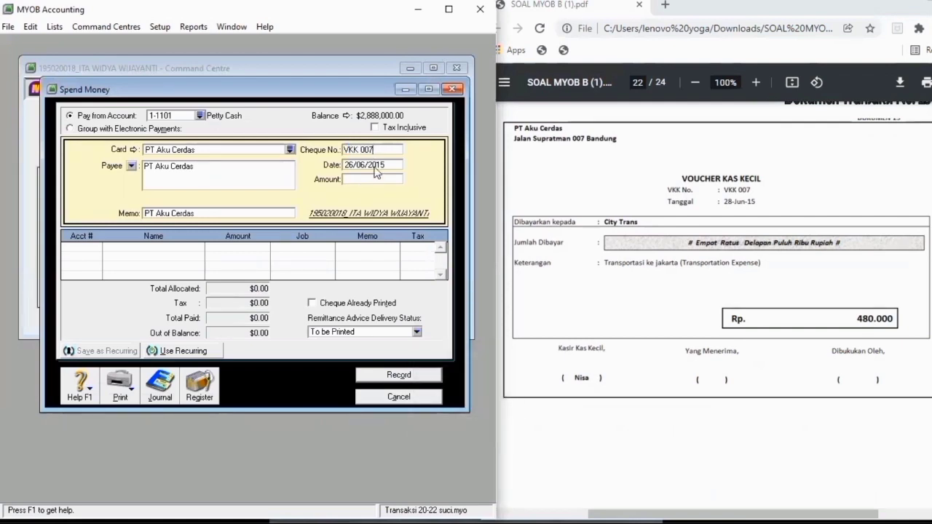
key(Tab)
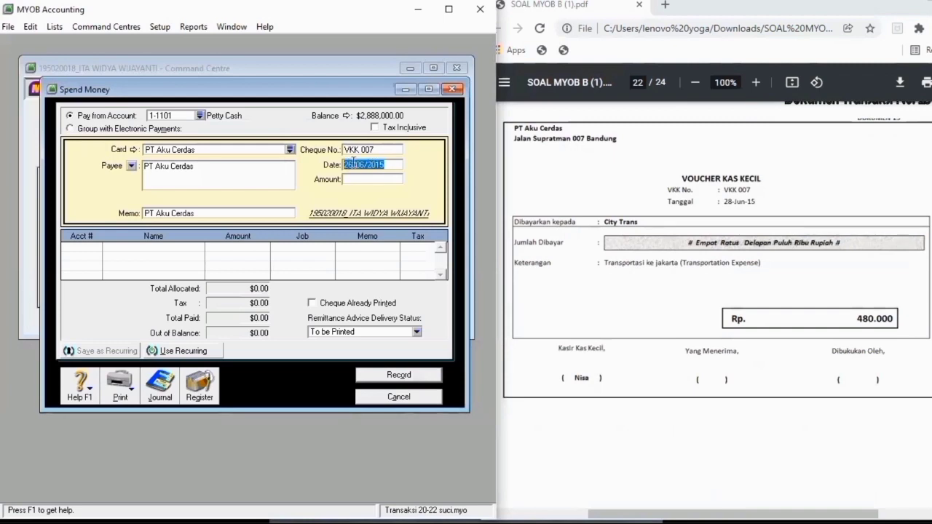
click(353, 163)
key(BackSpace)
text(8)
key(Tab)
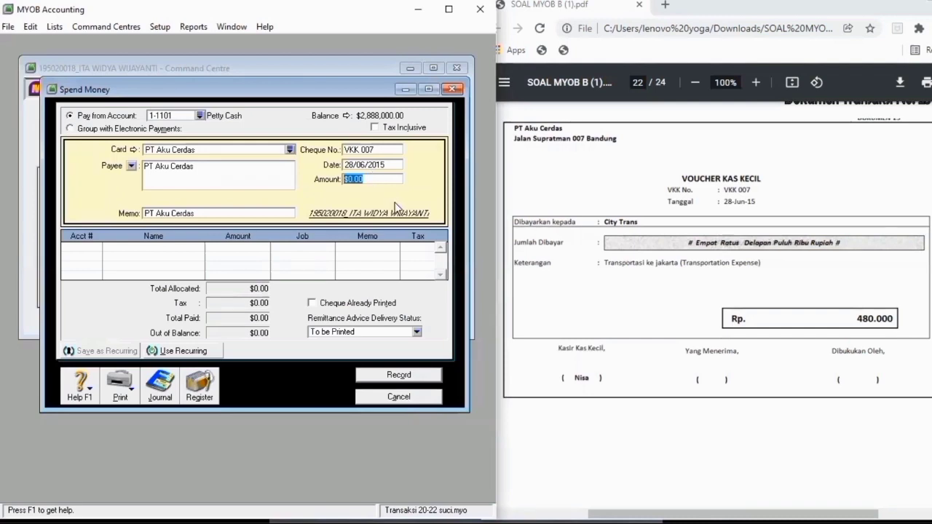
- Enter 480,000 as the amount of payment VKK 007
text(480,)
text(00)
text(00)
key(Tab)
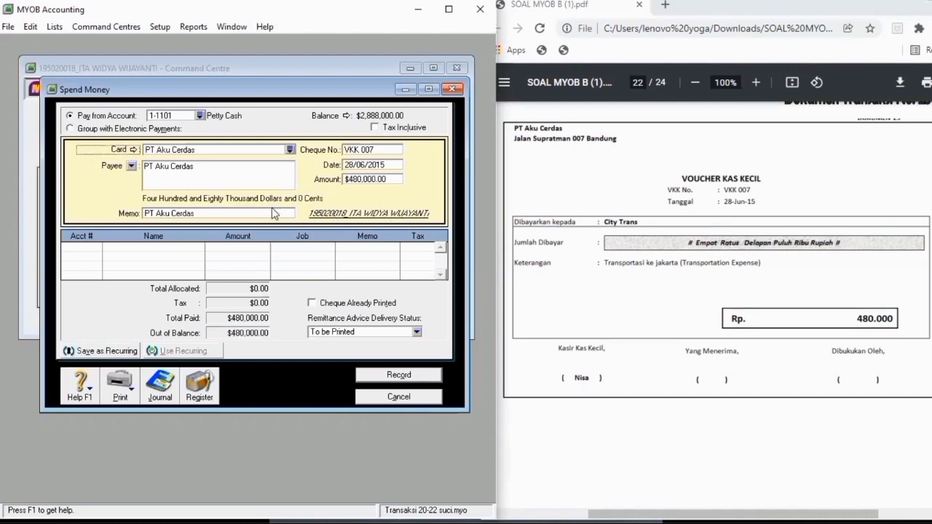
- Extend the memo of payment VKK 007 to "PT Aku Cerdas ; Transportasi ke Jakarta"
click(273, 212)
click(274, 214)
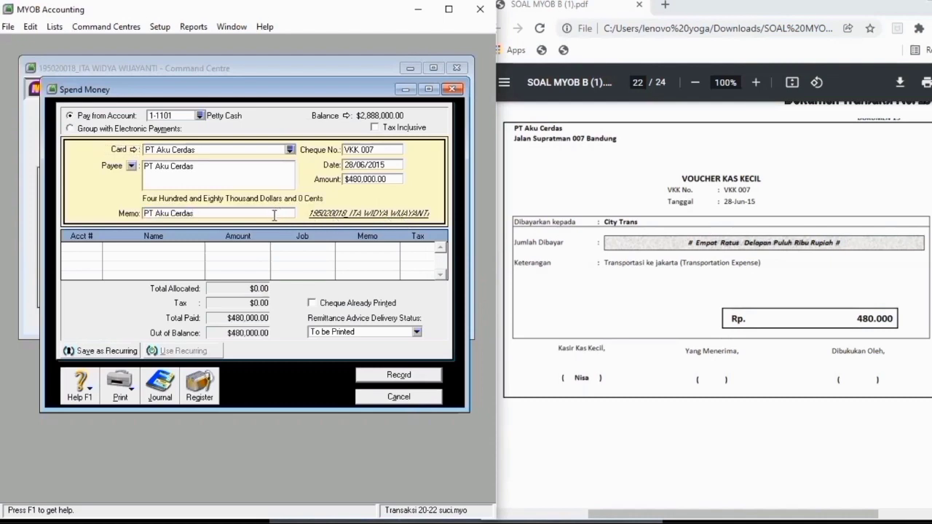
text(;)
key(Tab)
click(274, 214)
click(275, 213)
key(Caps_Lock)
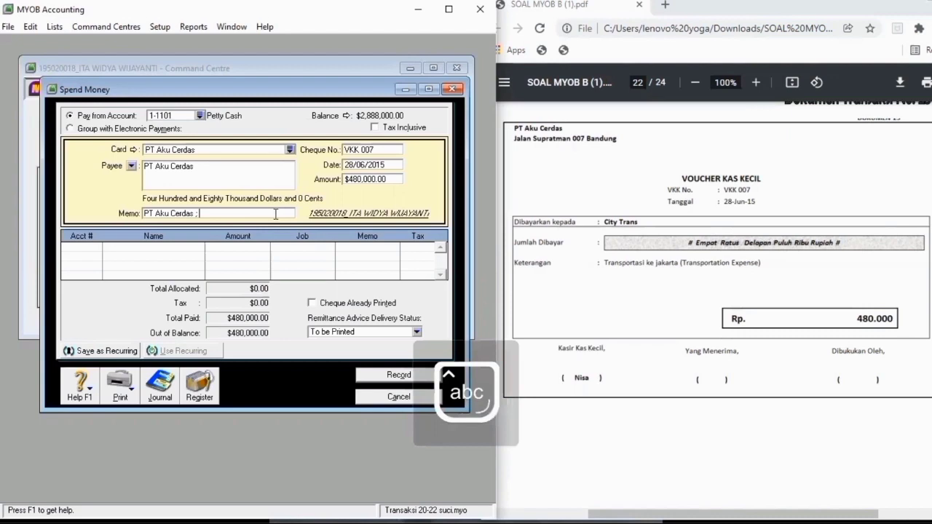
text(Transpor)
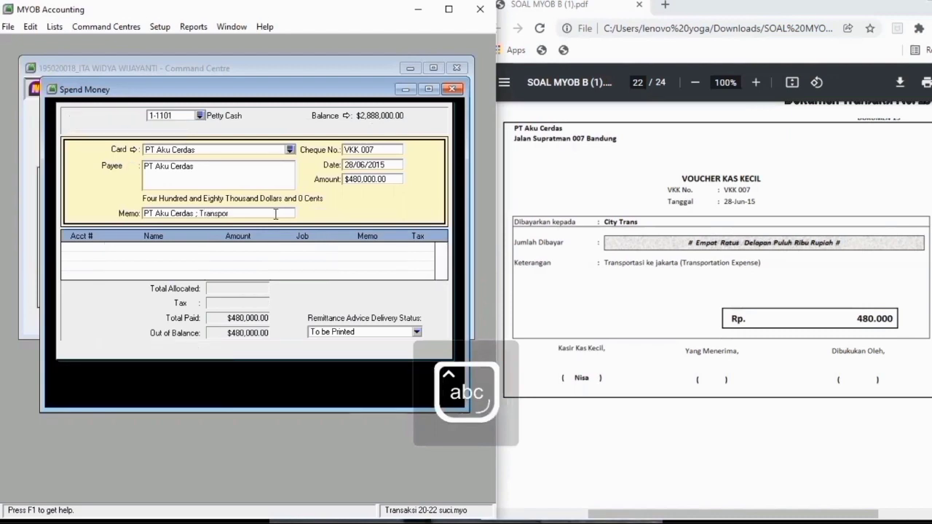
text(tasi ke)
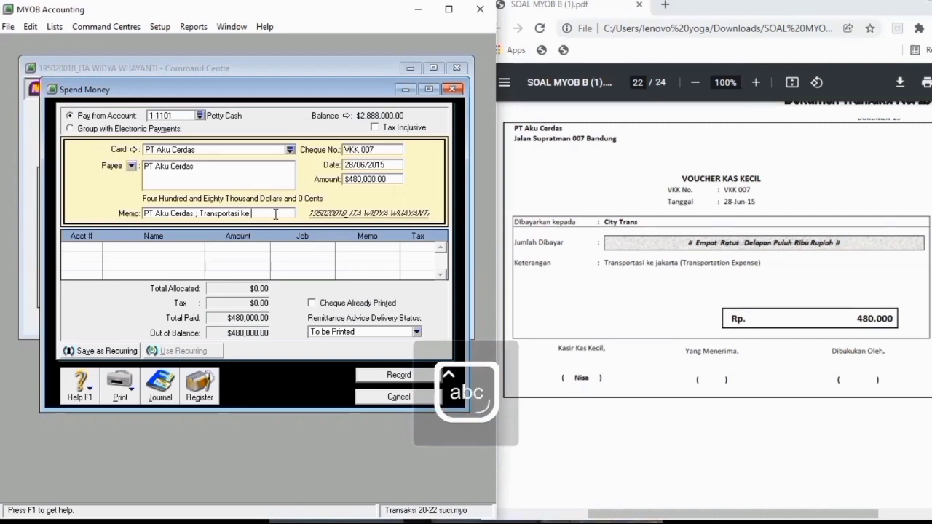
text( Jakarta)
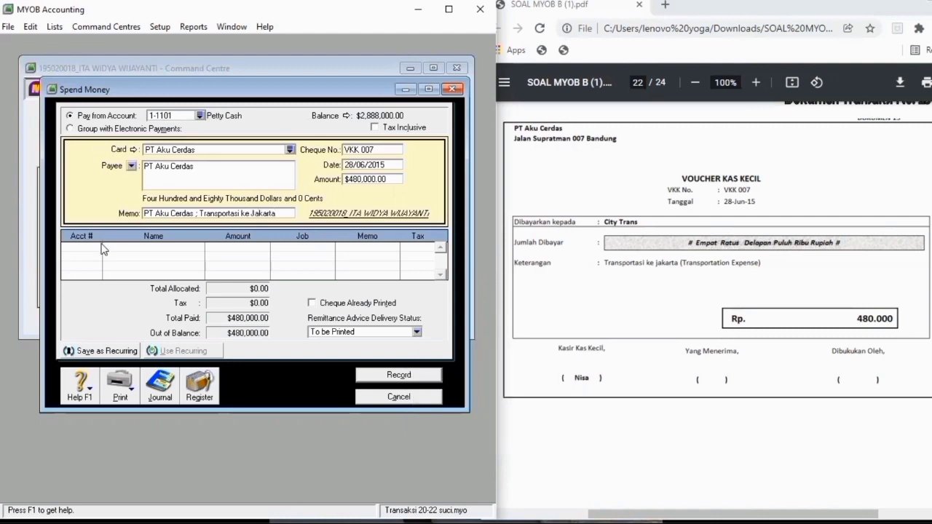
- Allocate payment VKK 007 to expense account 6-1005 Tranportation Exp
click(102, 249)
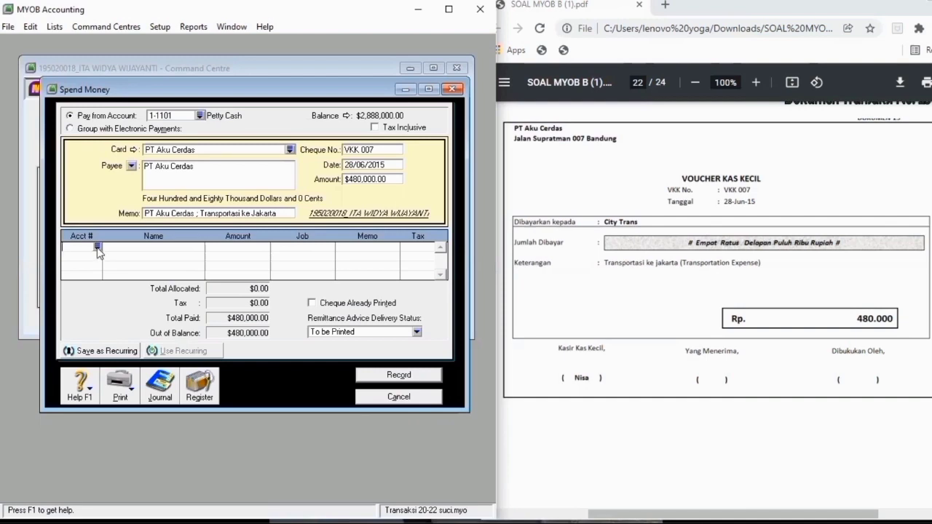
text(6)
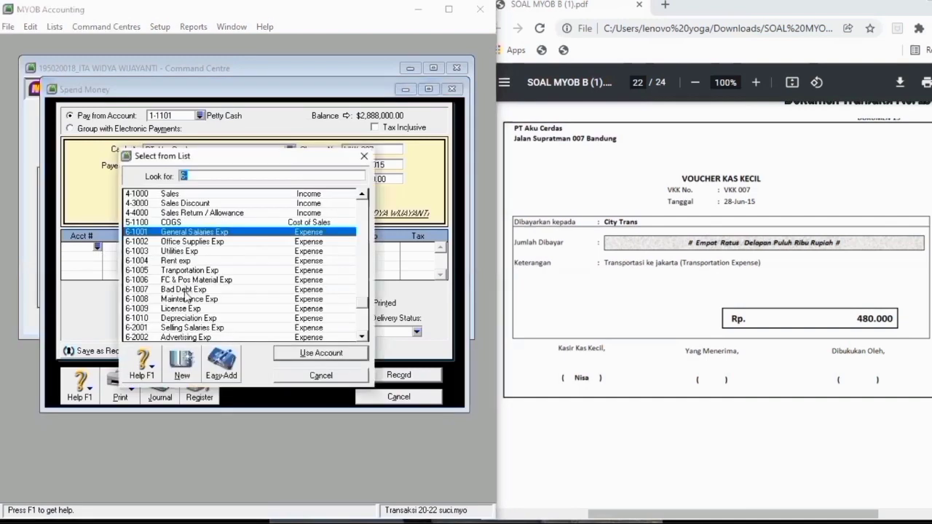
text(6-1005)
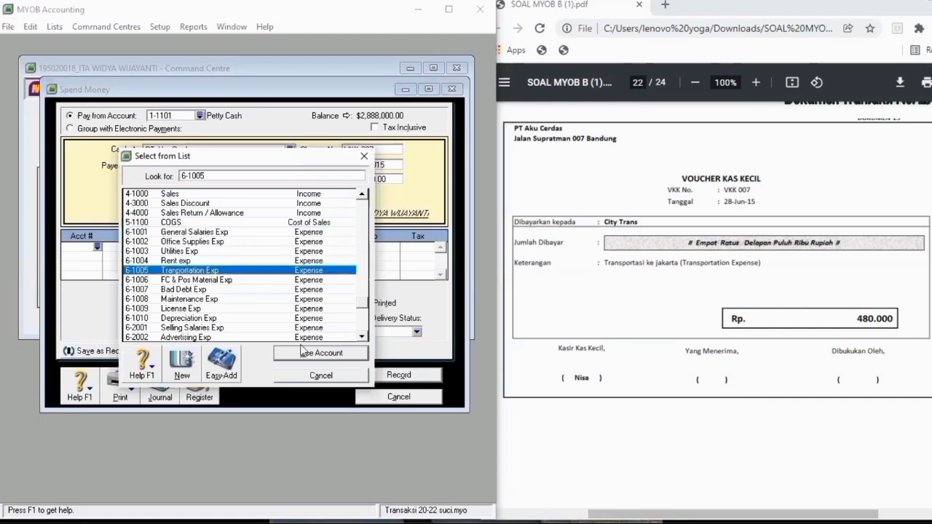
double_click(271, 269)
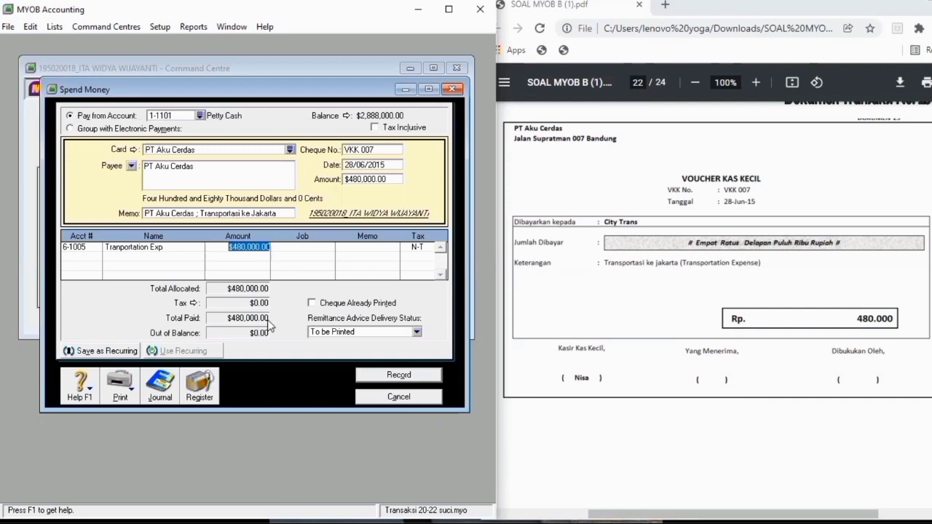
- Review the transaction recap of payment VKK 007, record the payment and close the Spend Money window
key(ctrl+r)
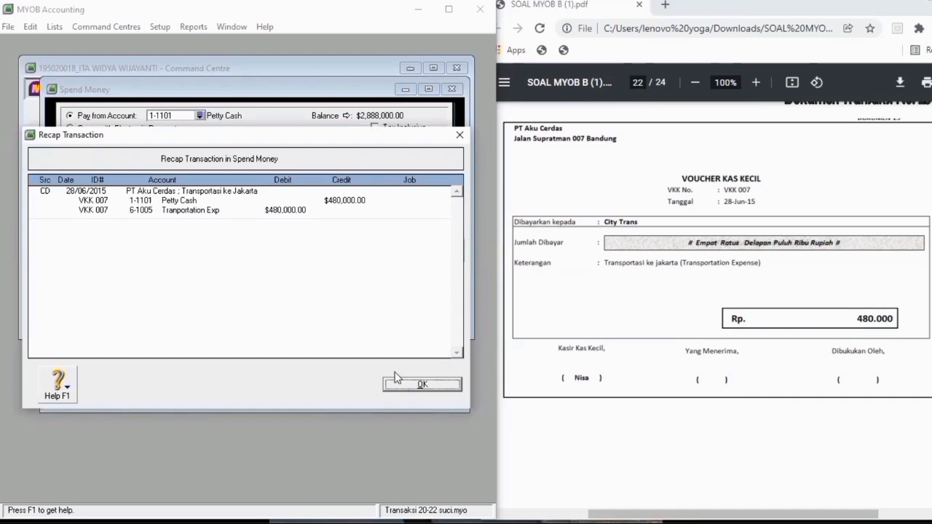
click(400, 382)
click(399, 375)
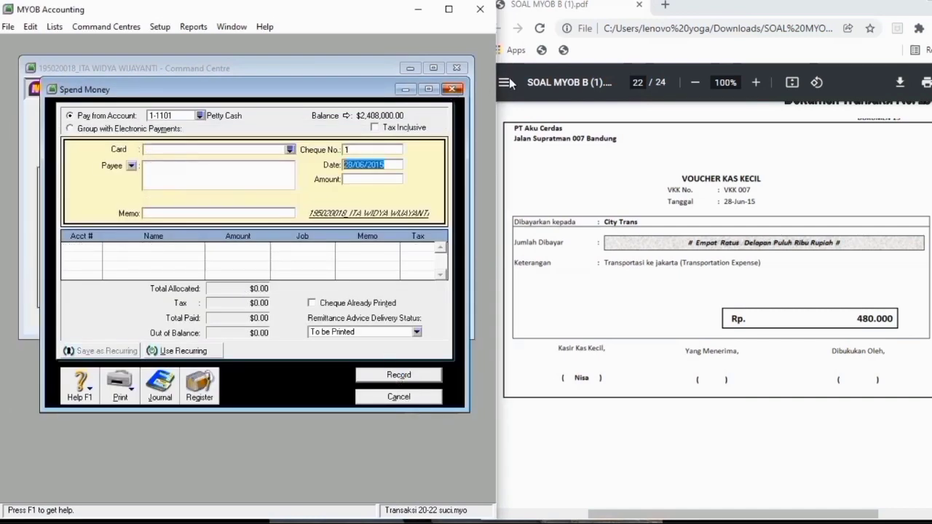
key(Escape)
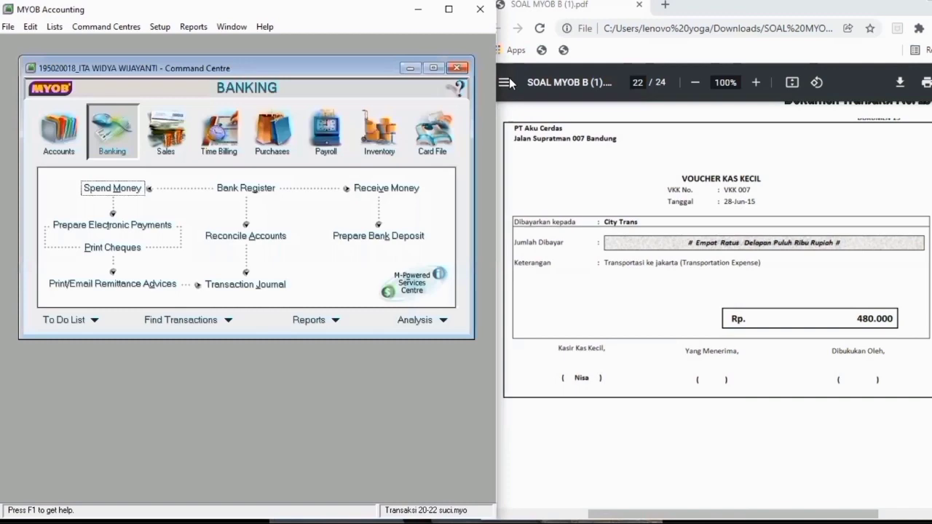